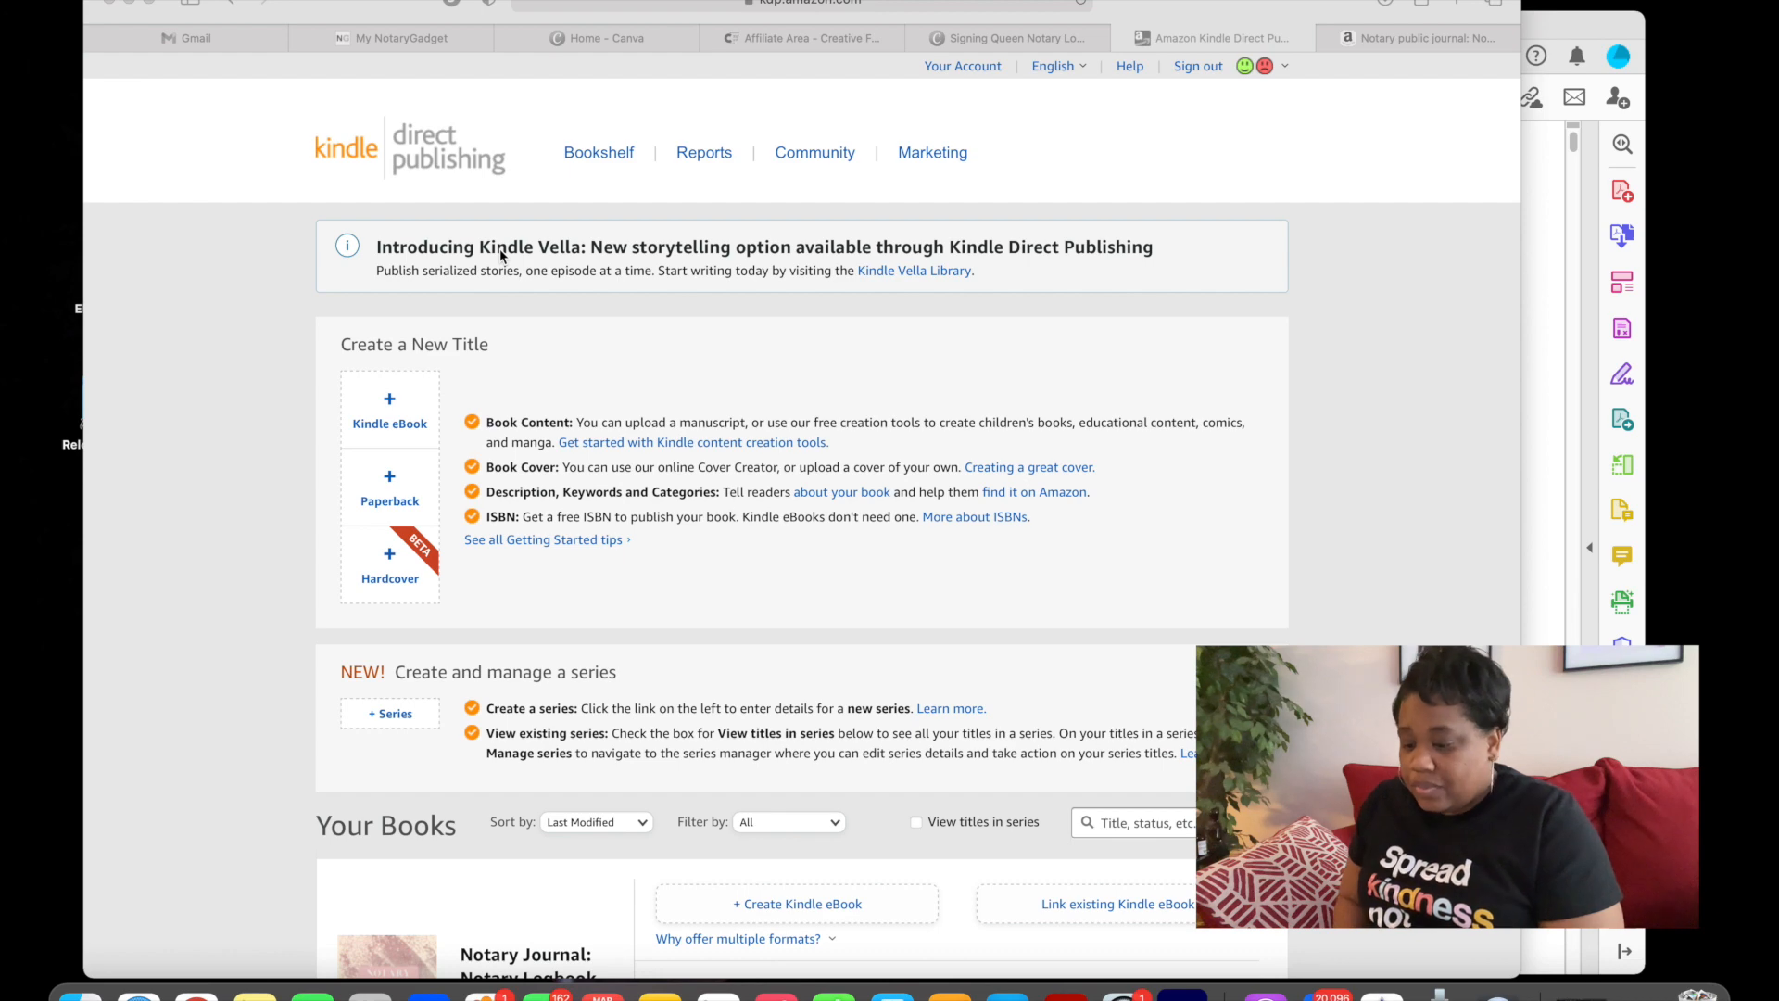
- Look through the notebook and journal titles listed under Your Books on the Kindle Direct Publishing bookshelf
scroll(550, 531, down, 6)
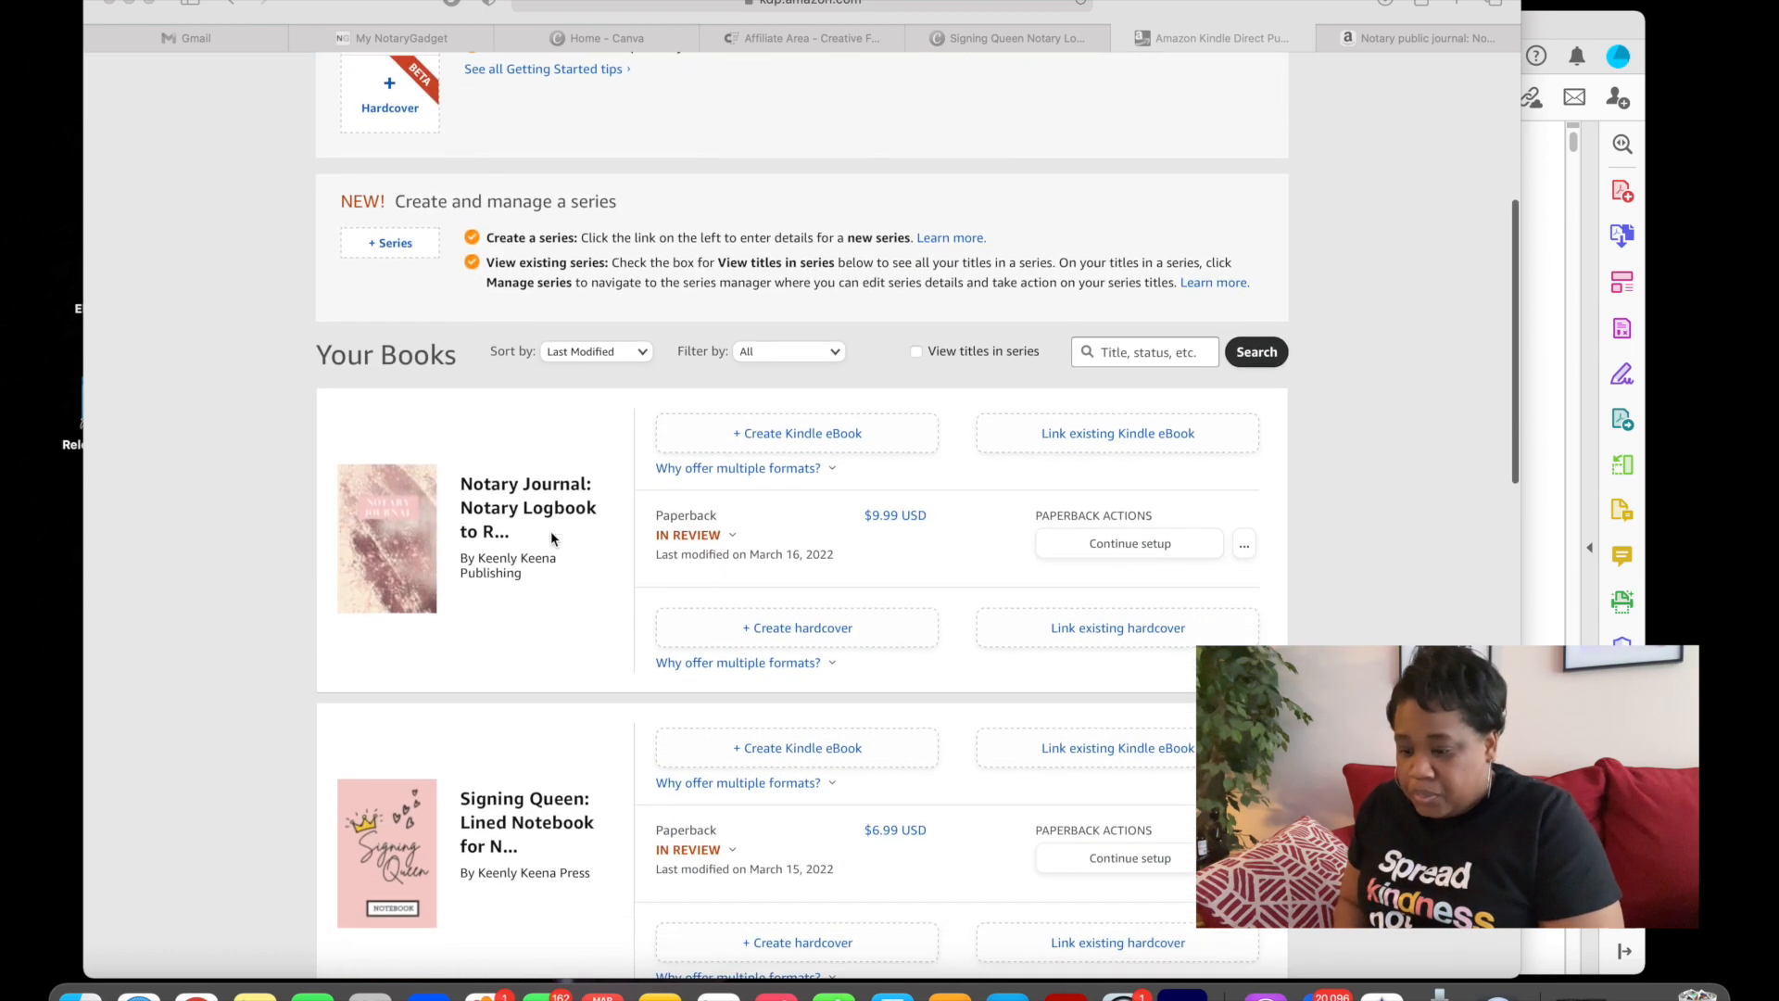
scroll(551, 534, down, 6)
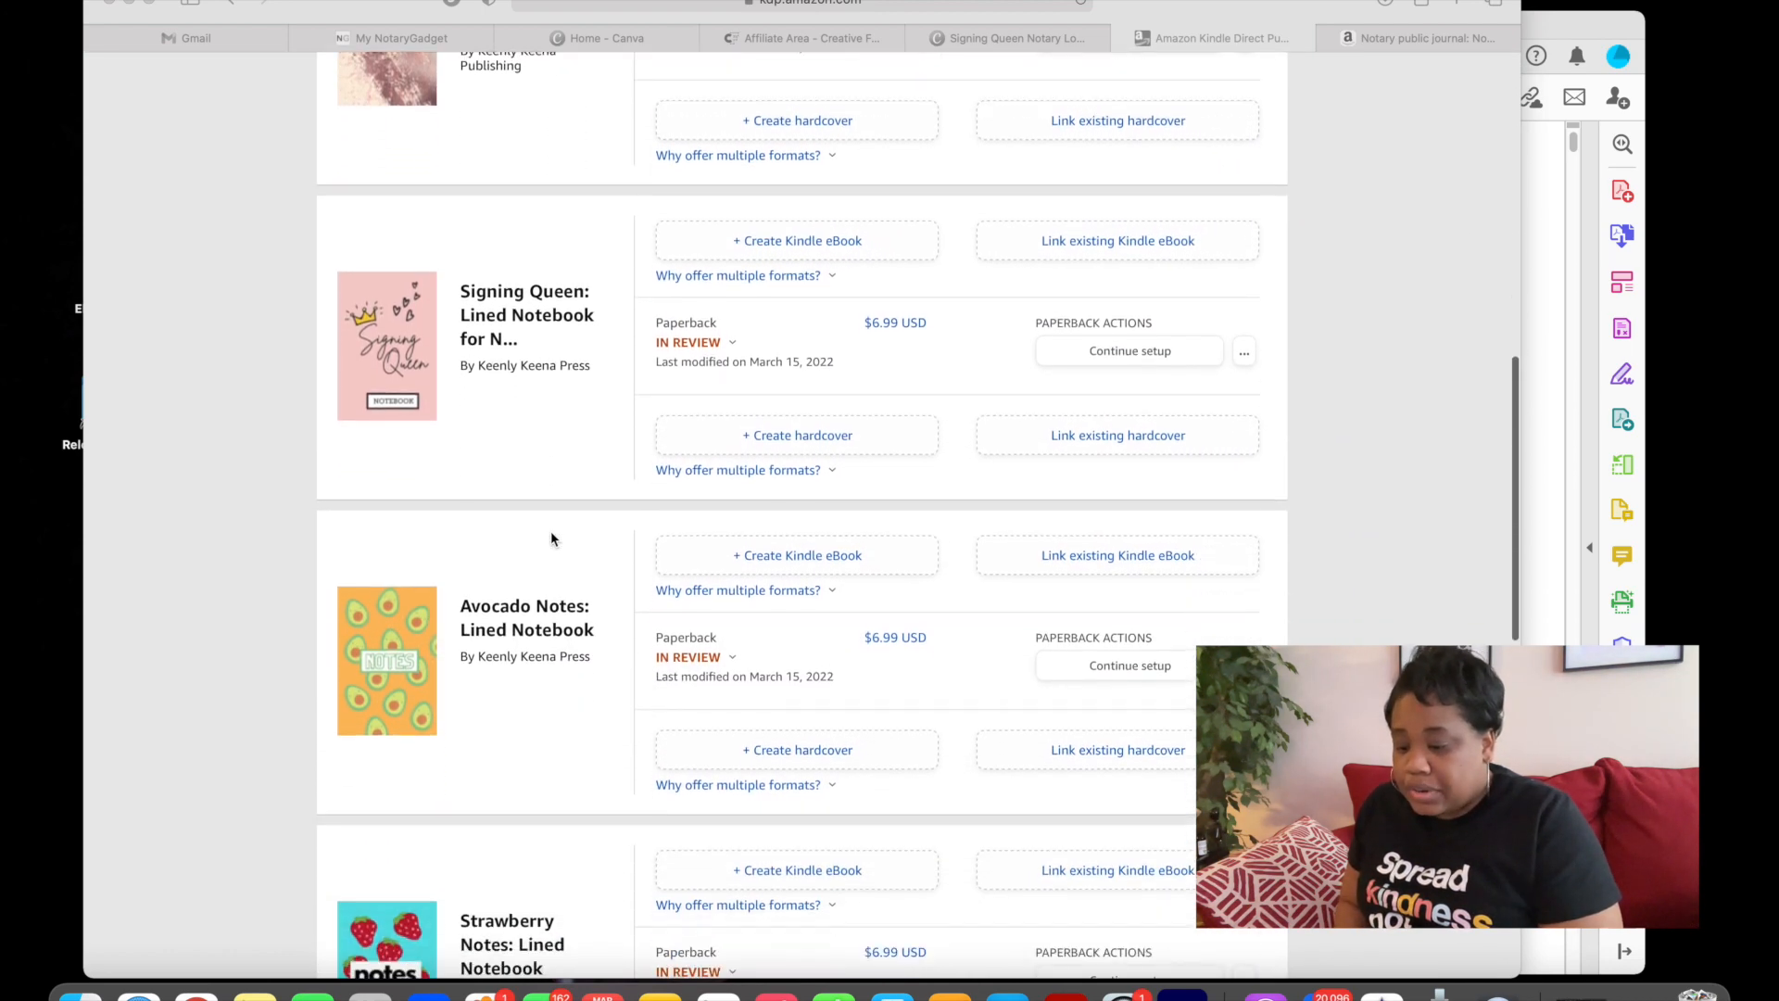
scroll(552, 537, down, 9)
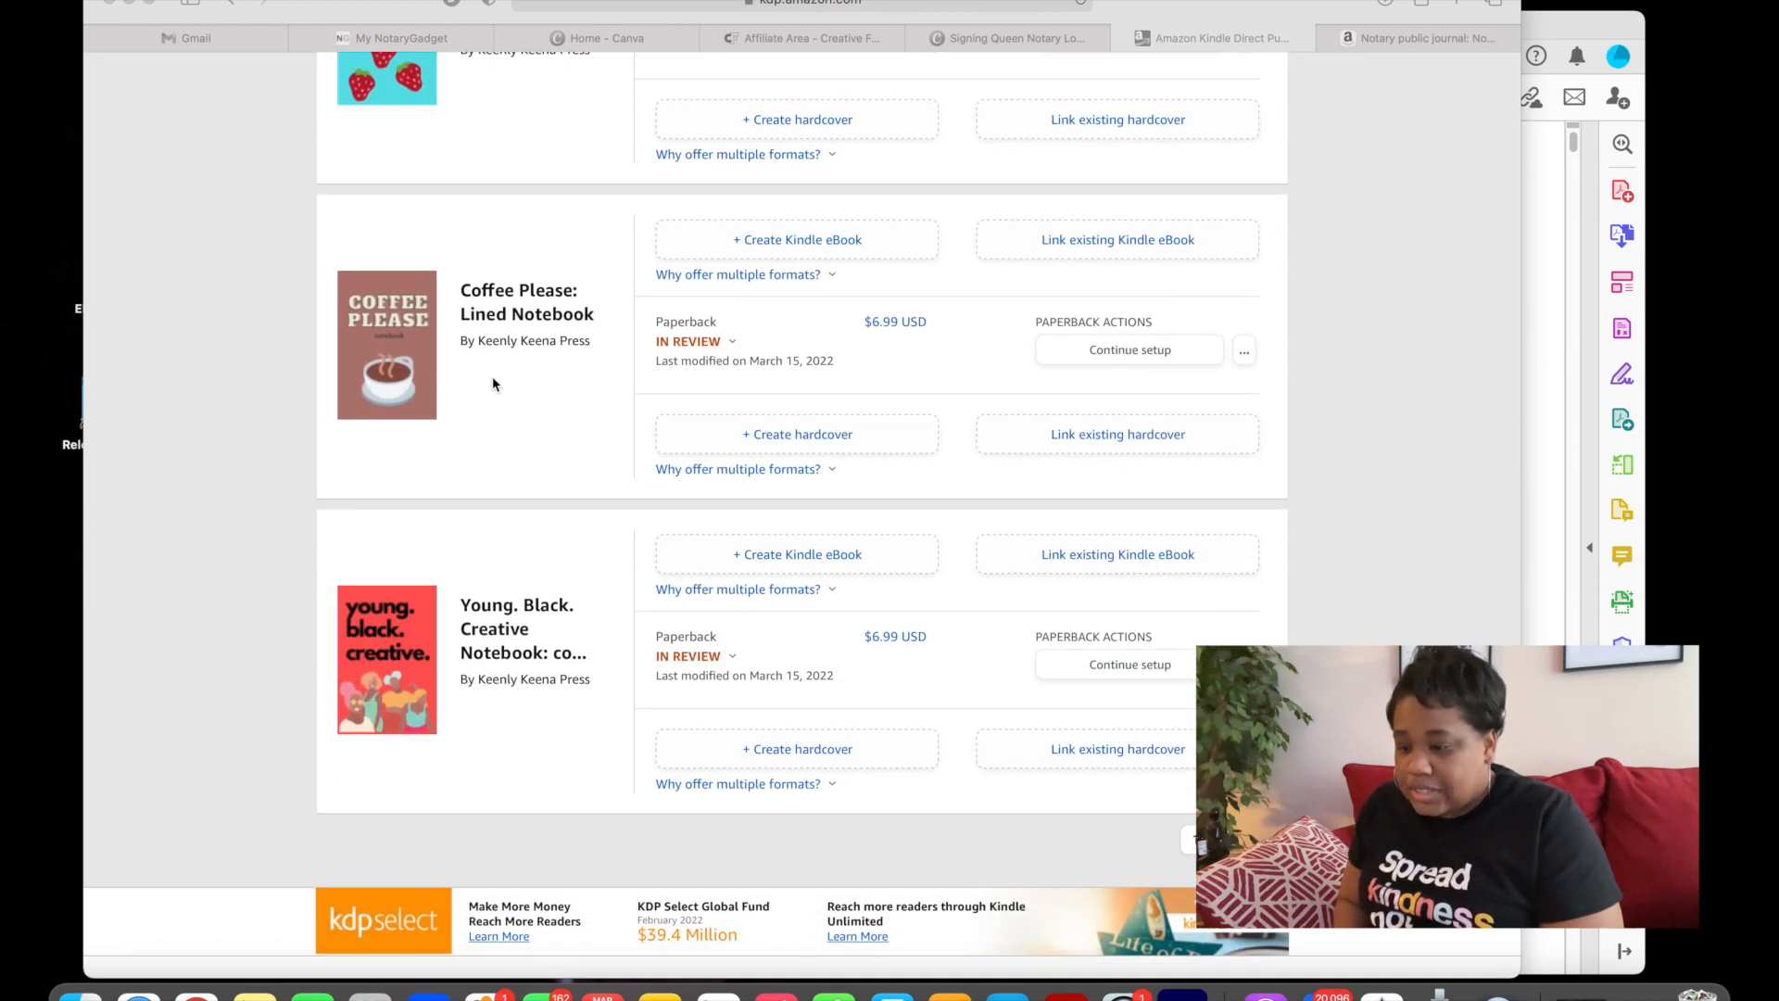
scroll(463, 346, up, 3)
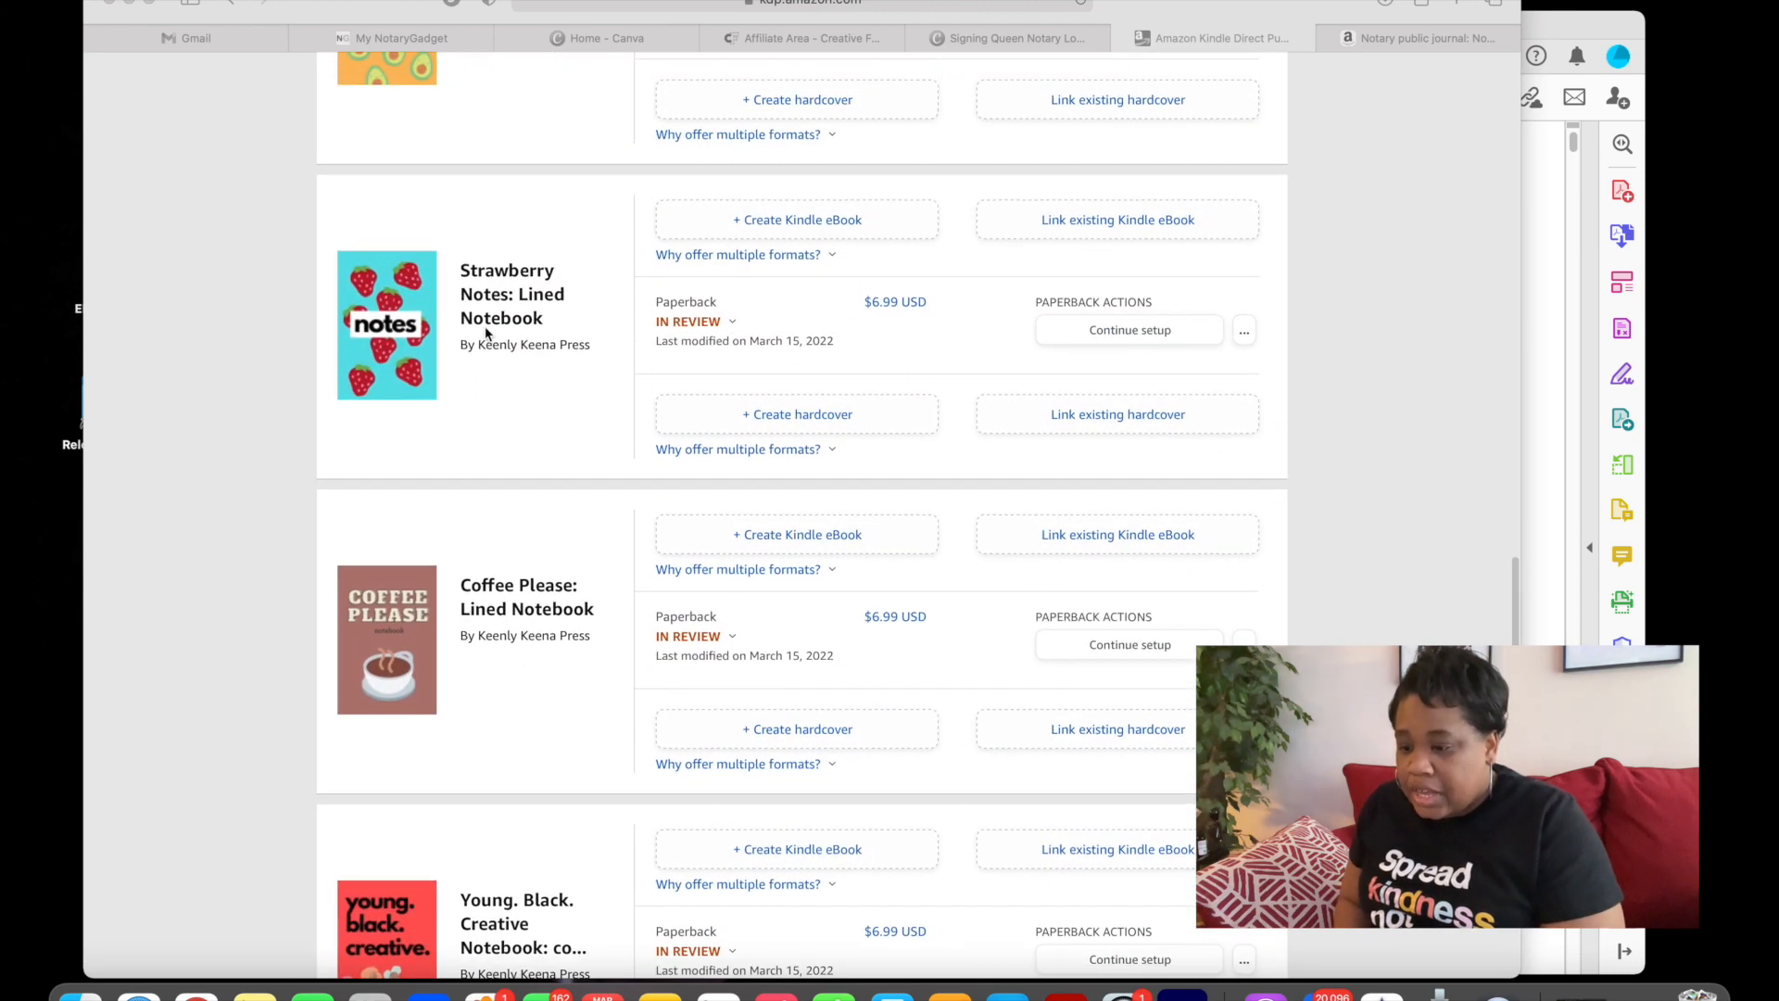
scroll(427, 349, up, 3)
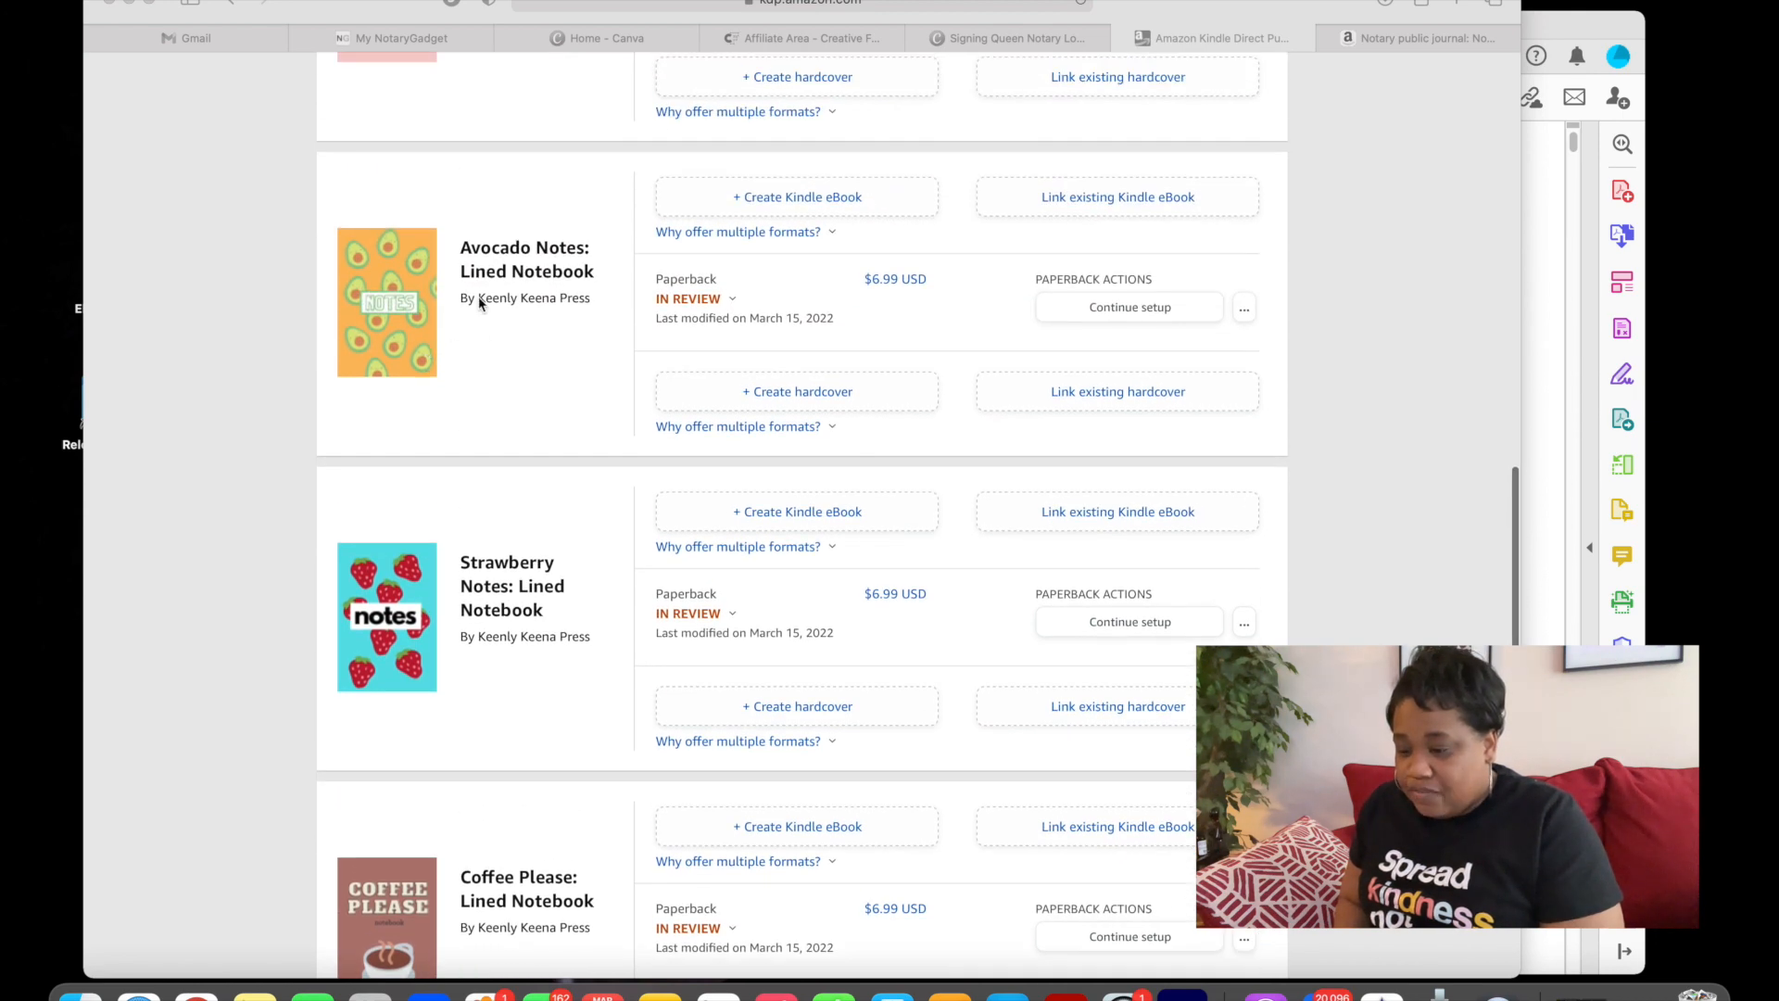
scroll(480, 303, up, 4)
scroll(481, 303, down, 3)
scroll(481, 303, up, 3)
scroll(481, 303, up, 1)
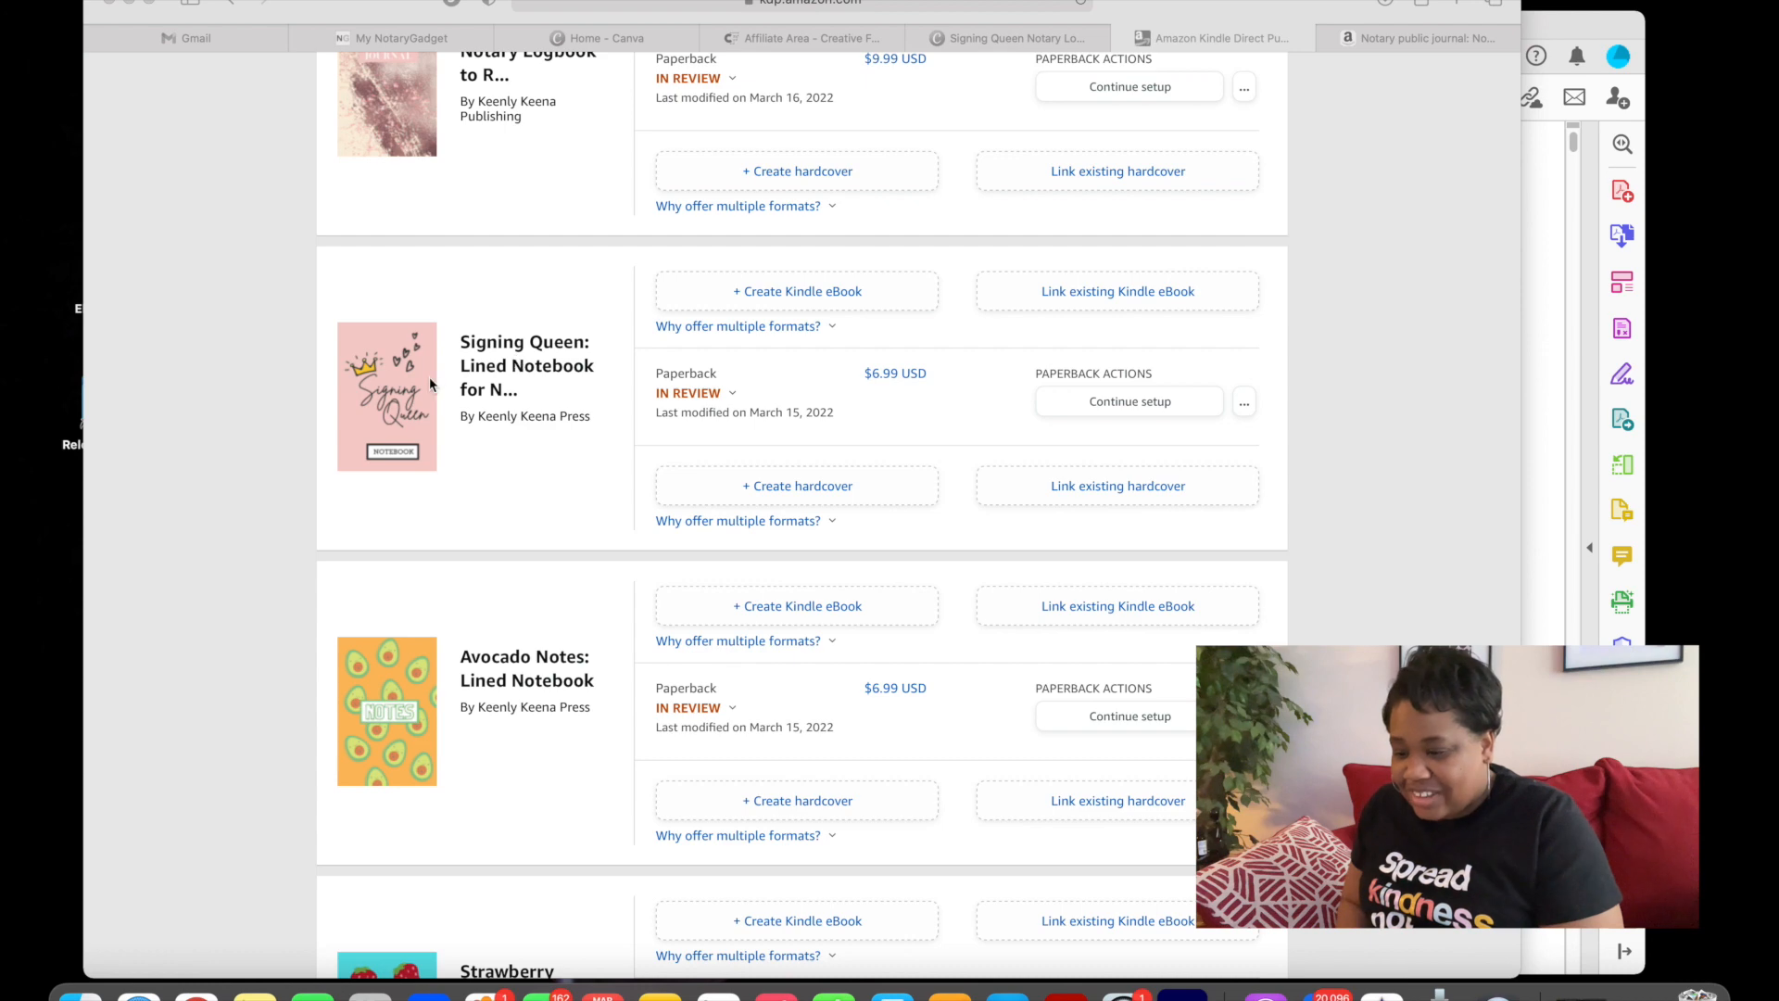
scroll(478, 397, up, 4)
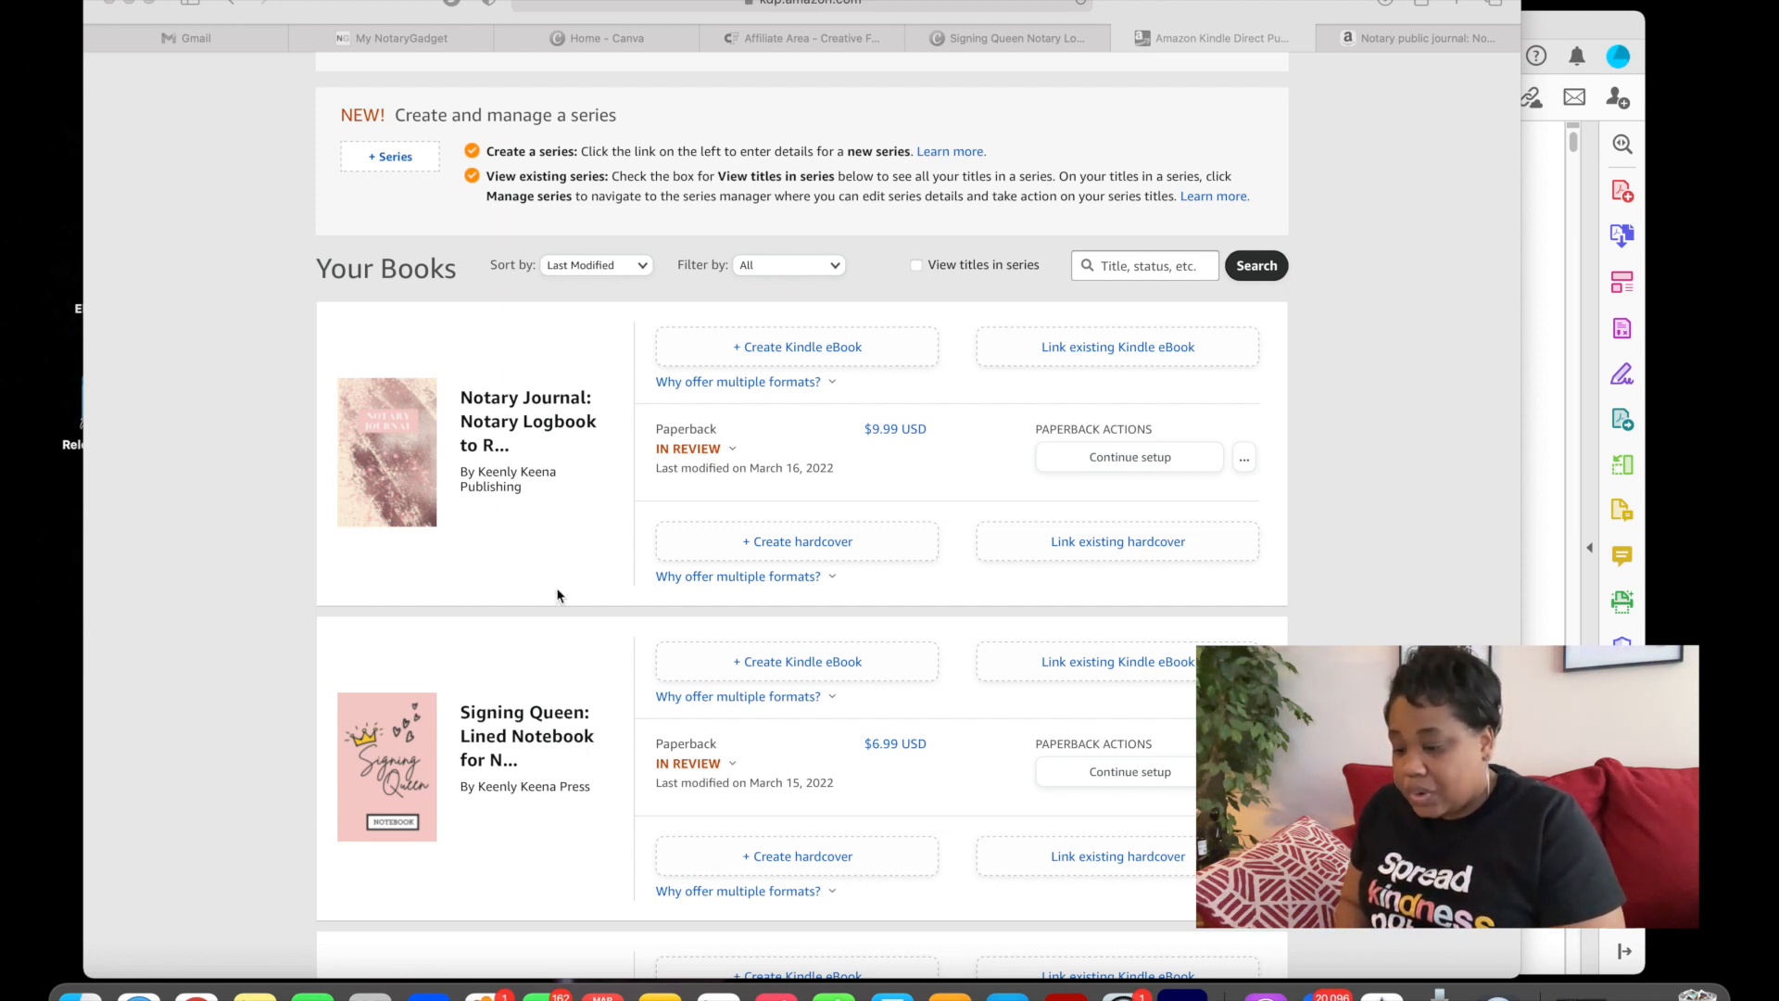
scroll(569, 533, down, 3)
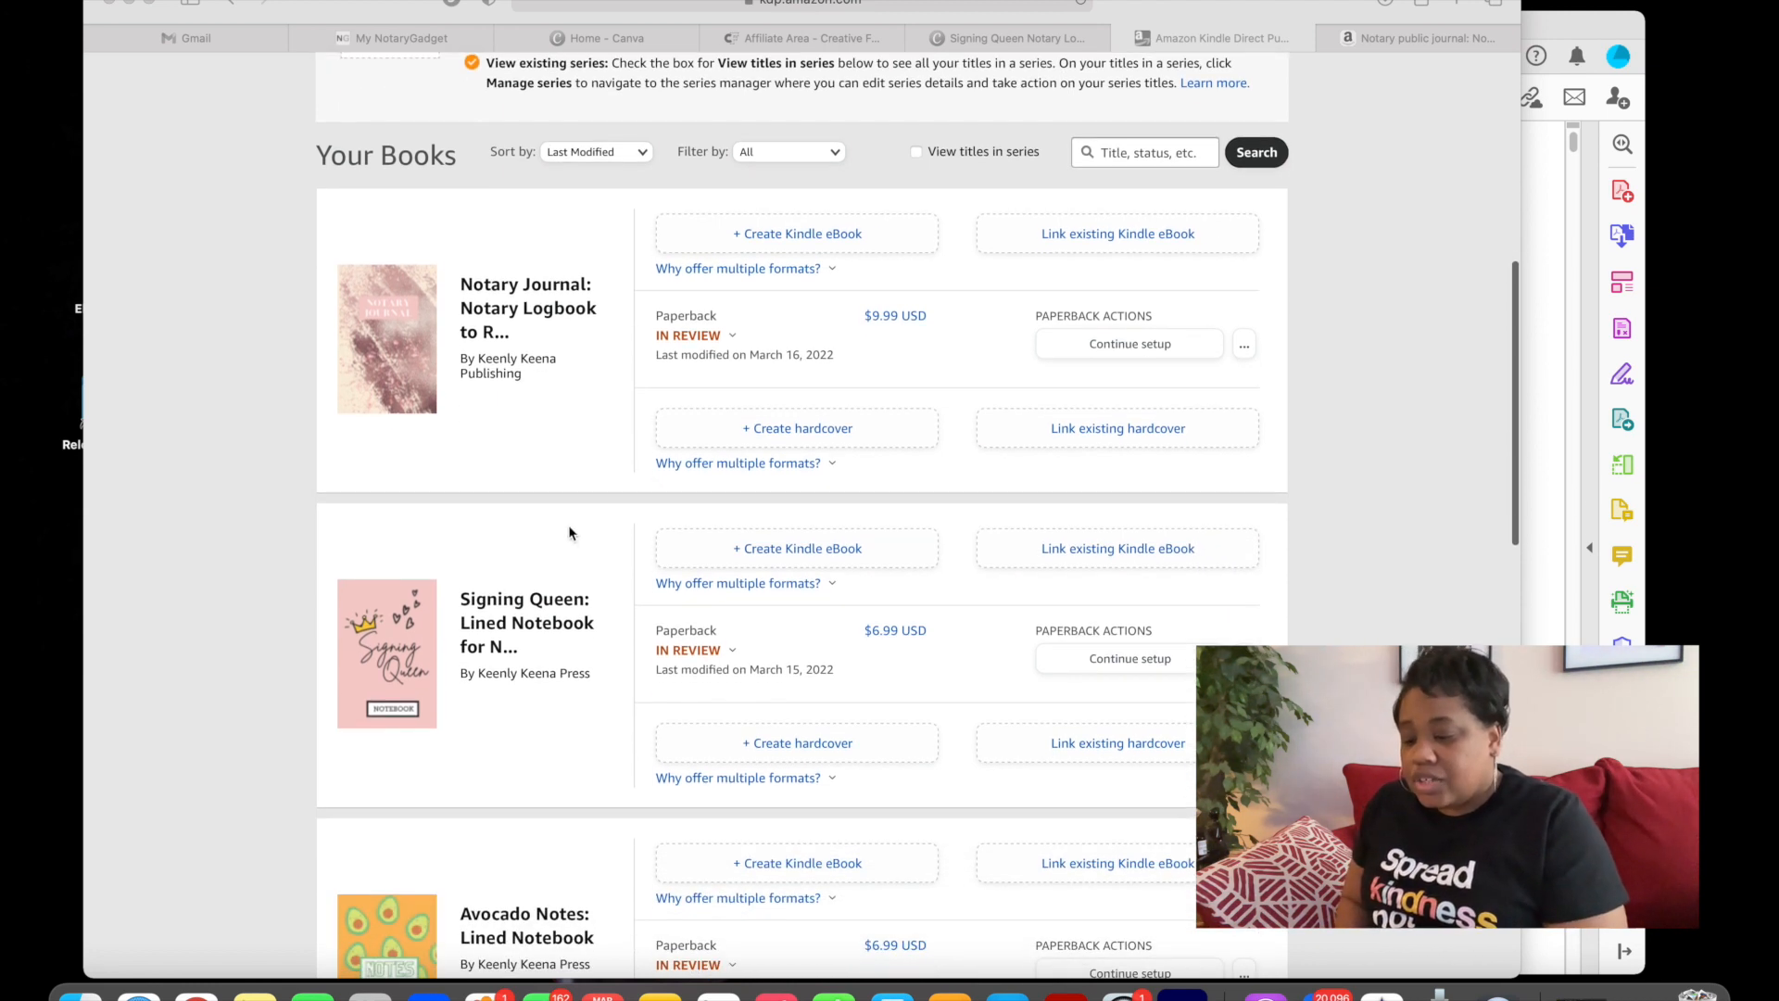
scroll(569, 533, down, 4)
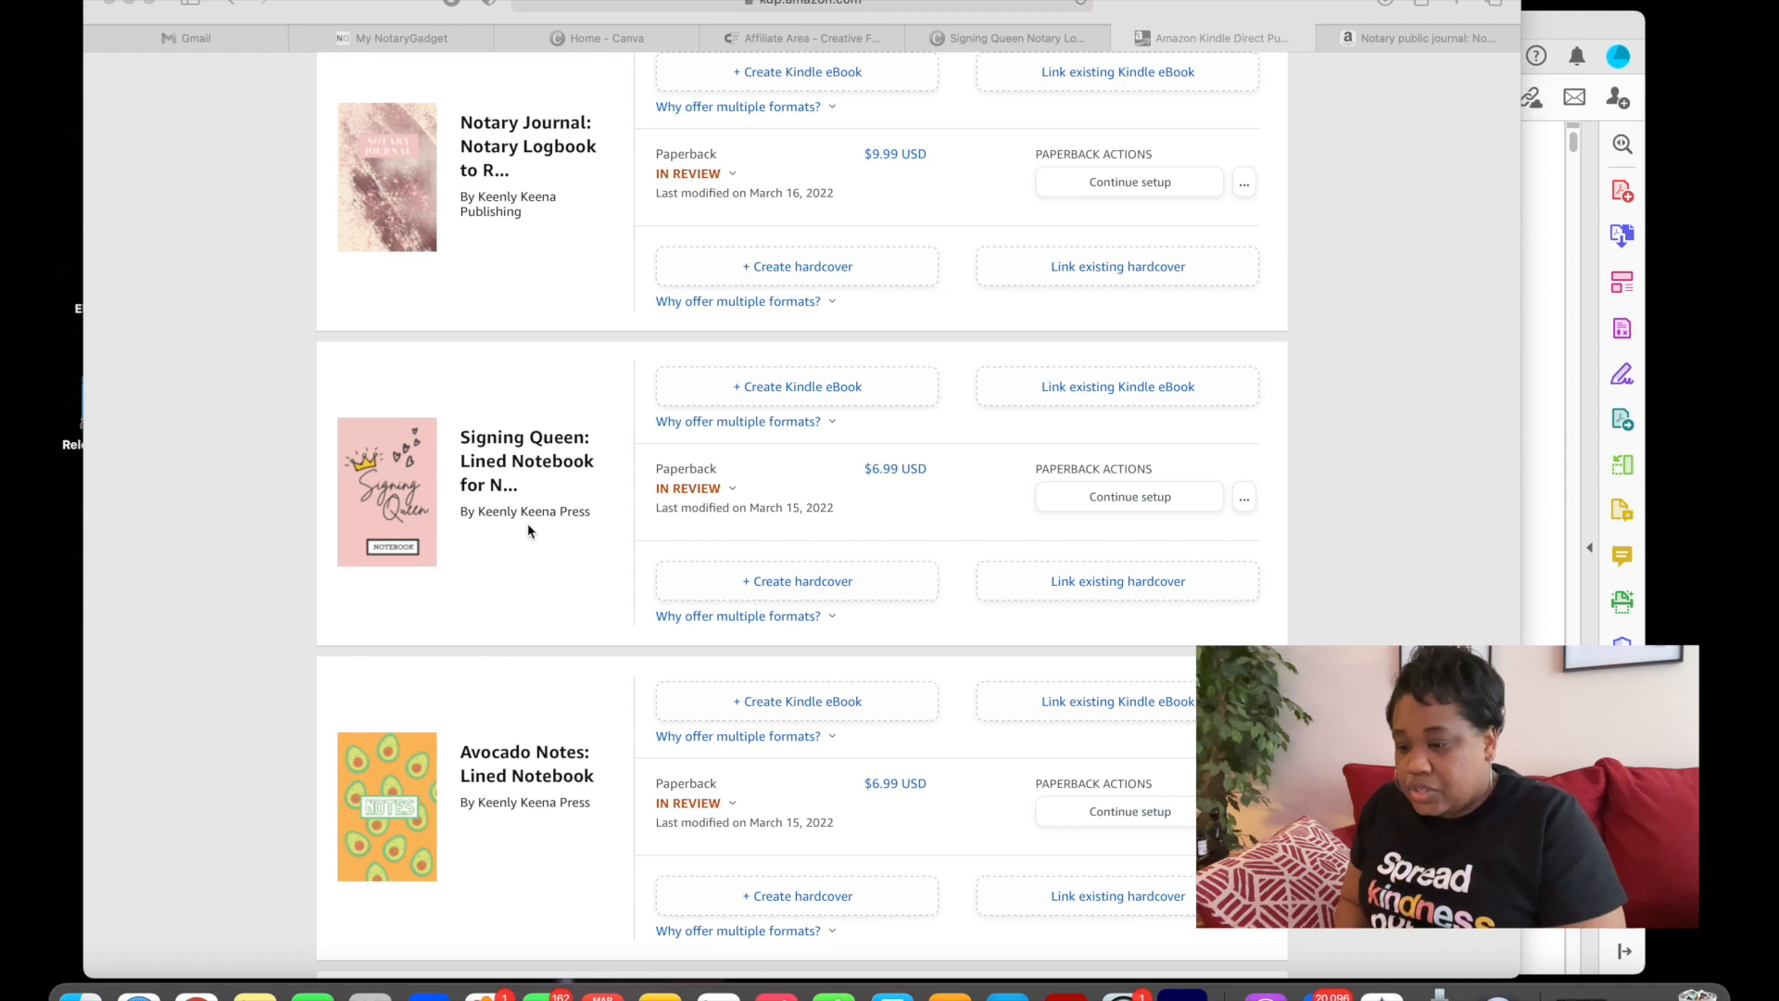
scroll(528, 530, up, 8)
scroll(527, 524, up, 7)
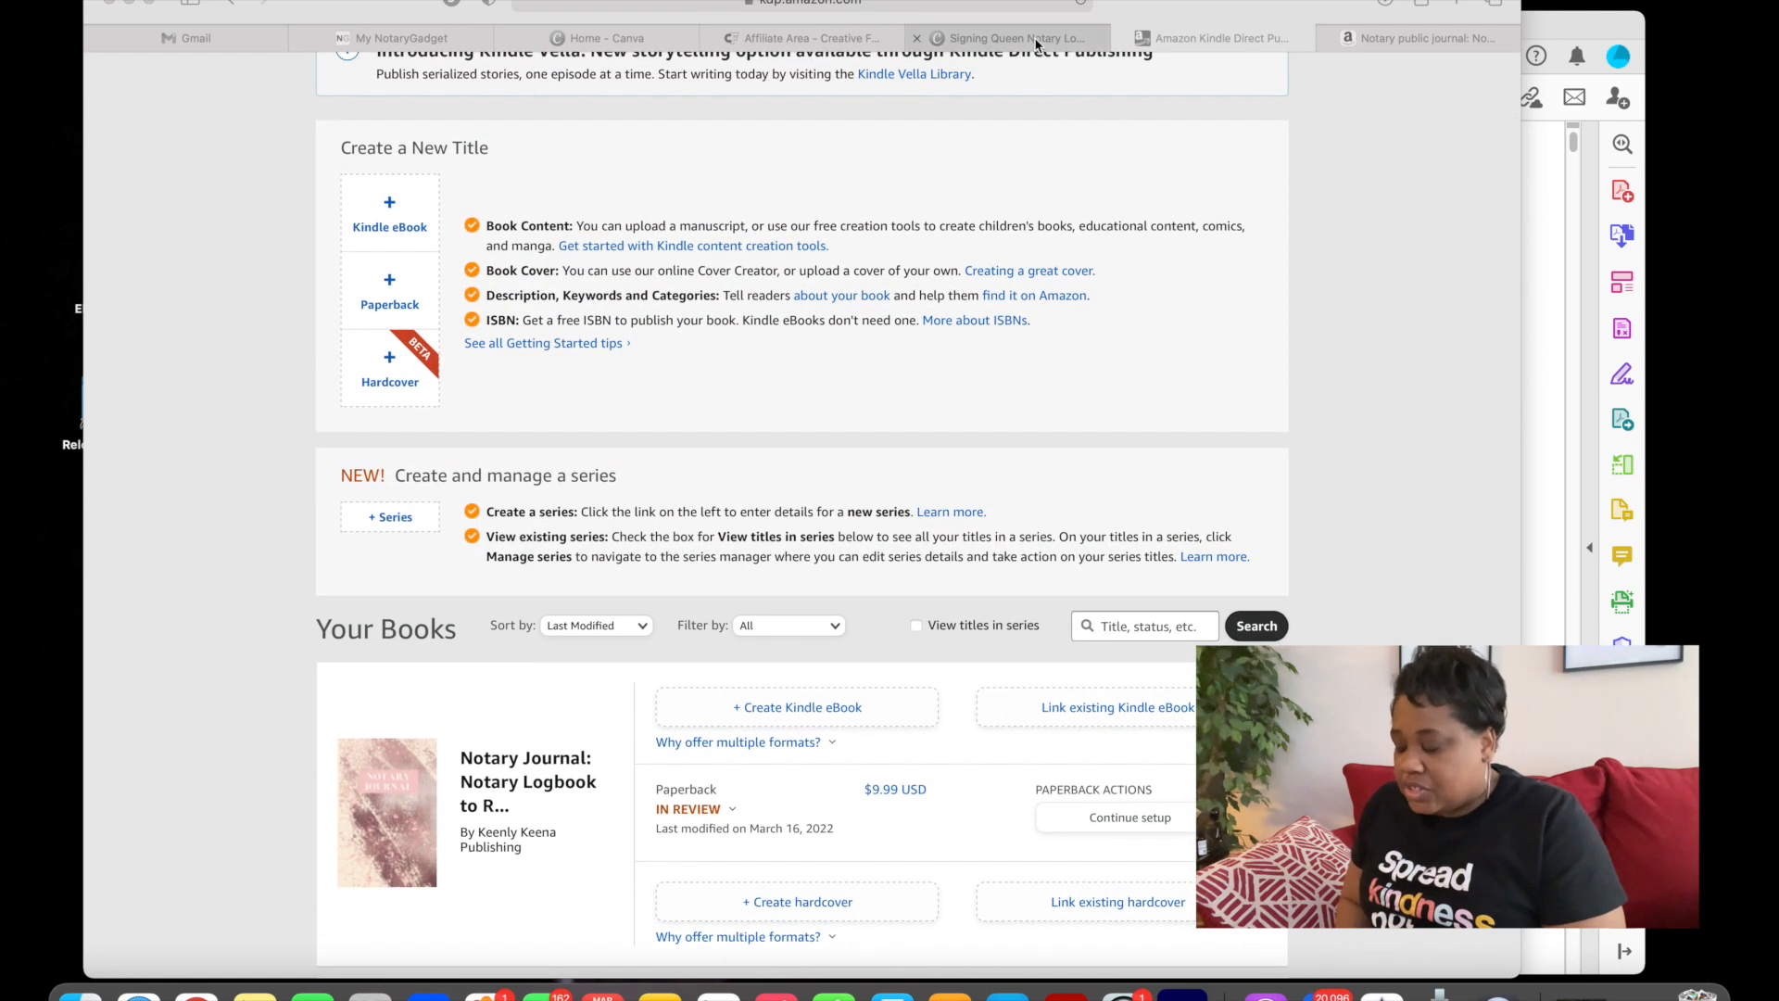
- Switch to the Signing Queen Notary LogBook Cover design in Canva and review its cover pages
click(1036, 44)
scroll(1098, 431, down, 10)
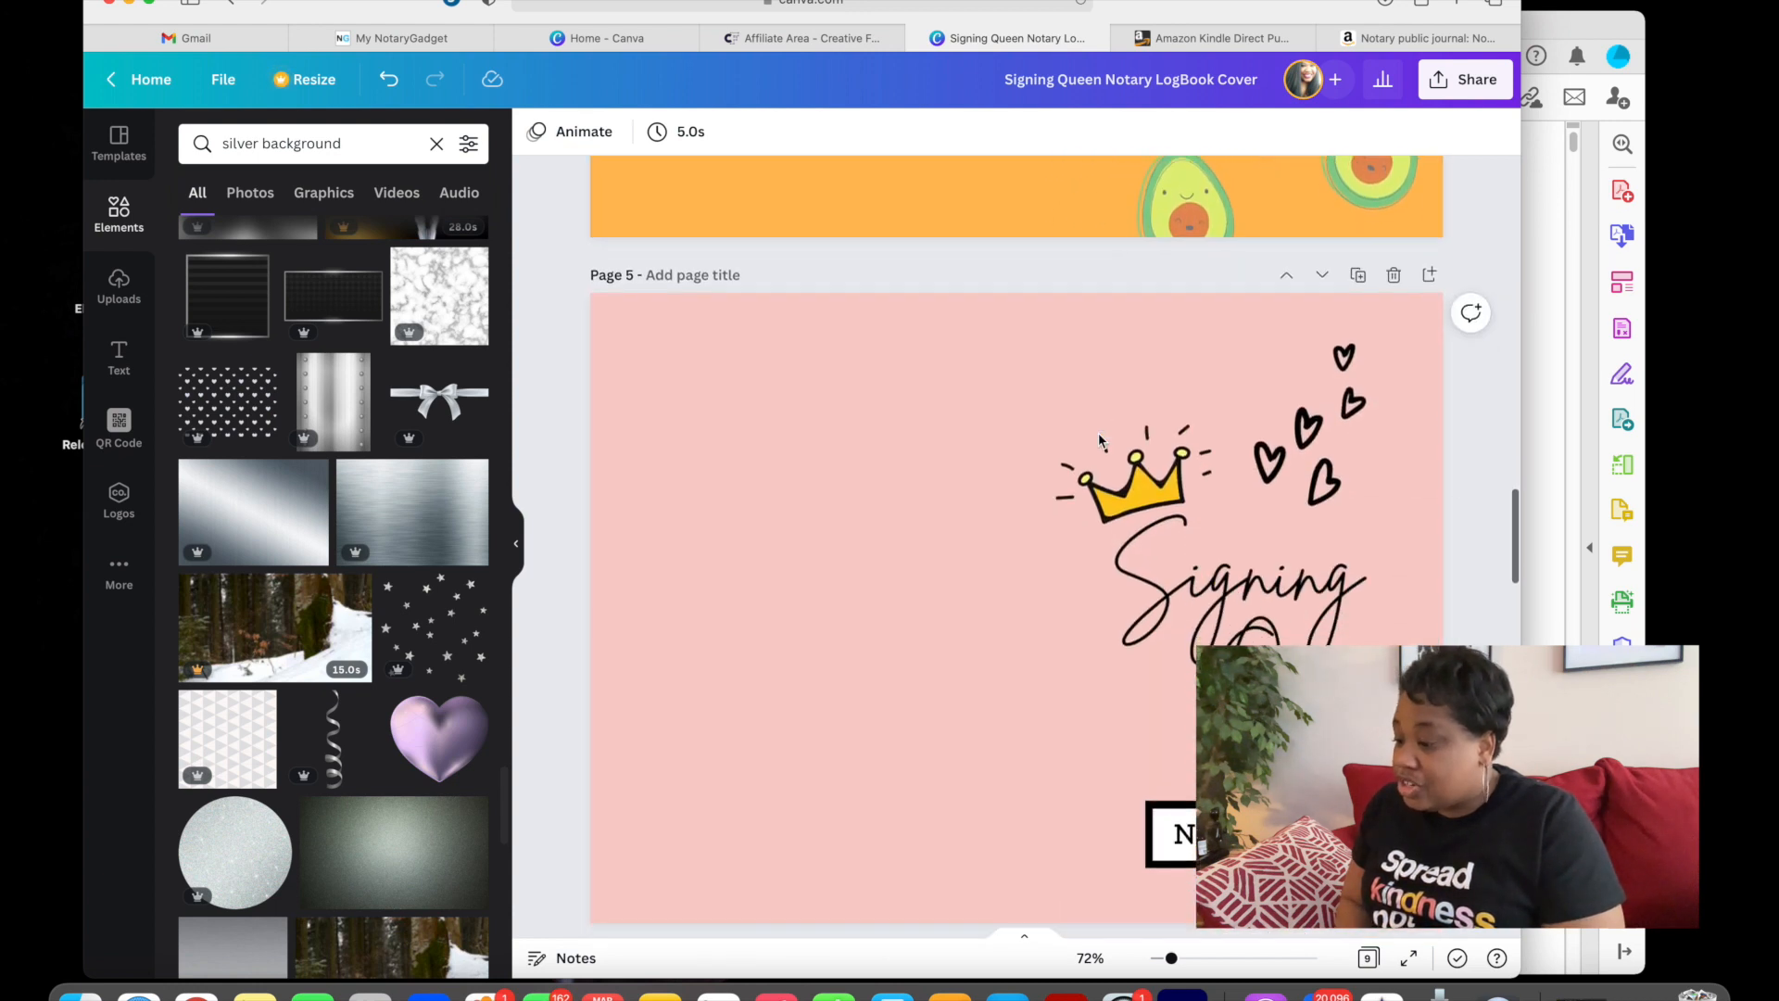
scroll(1100, 438, down, 3)
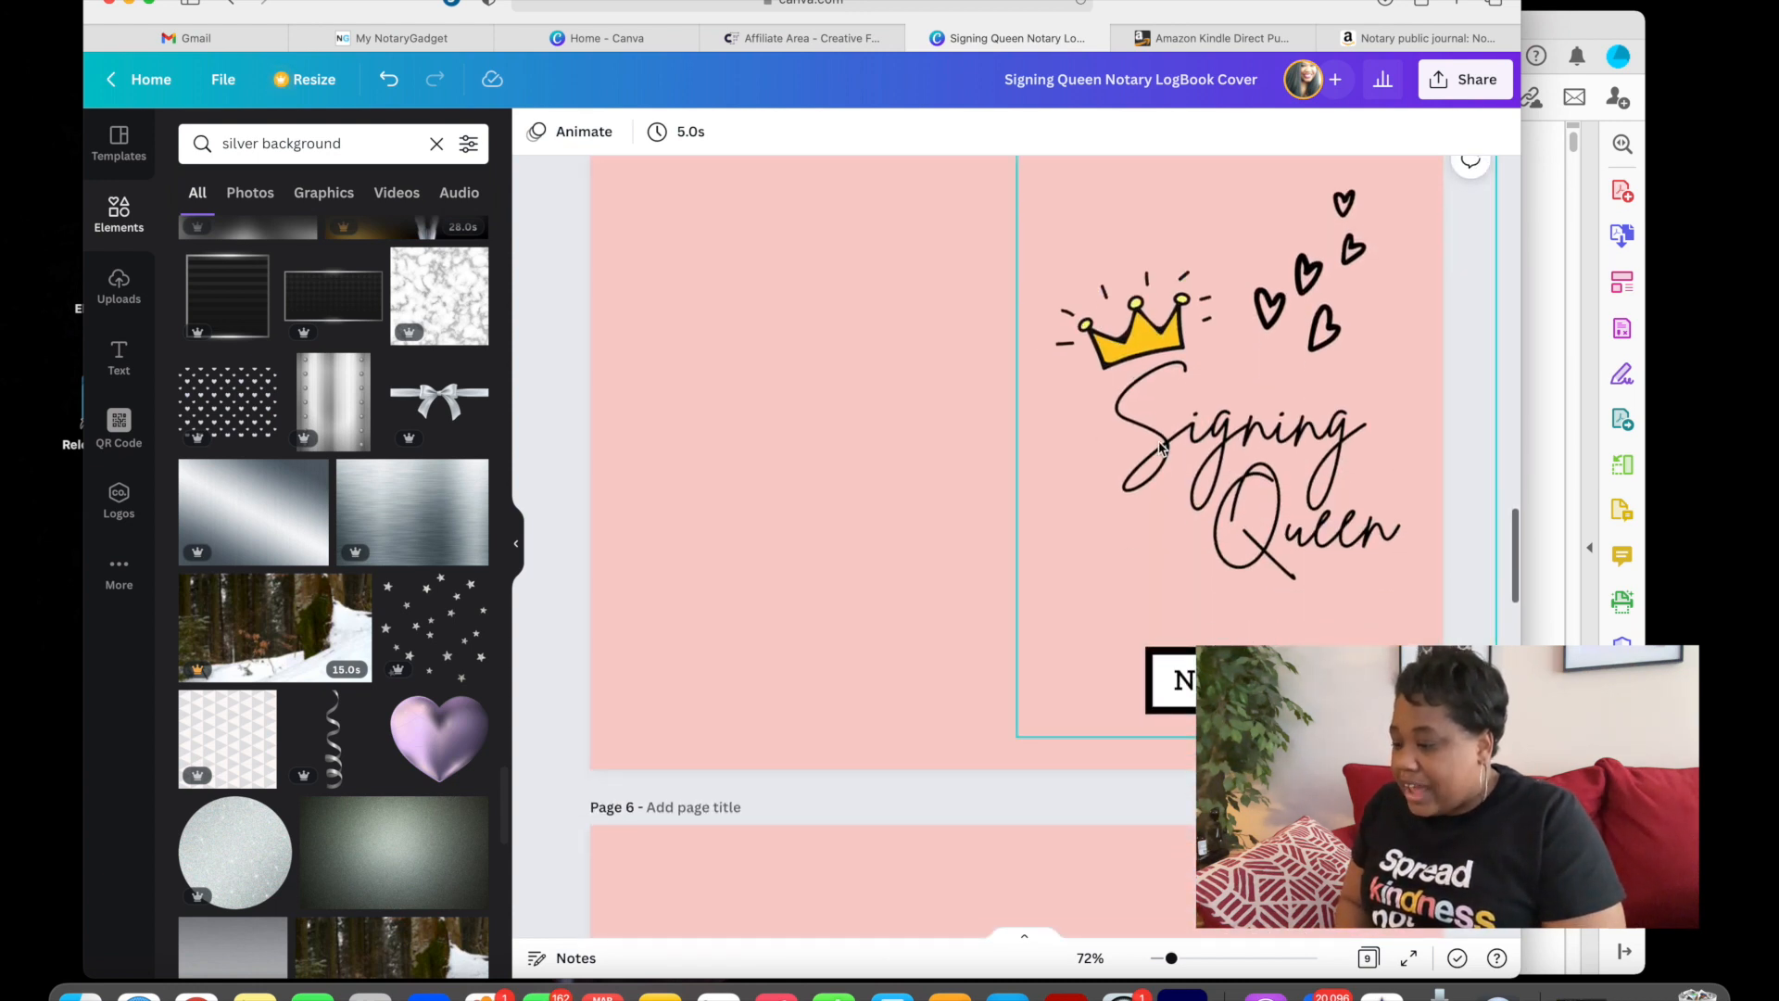
scroll(1158, 441, down, 10)
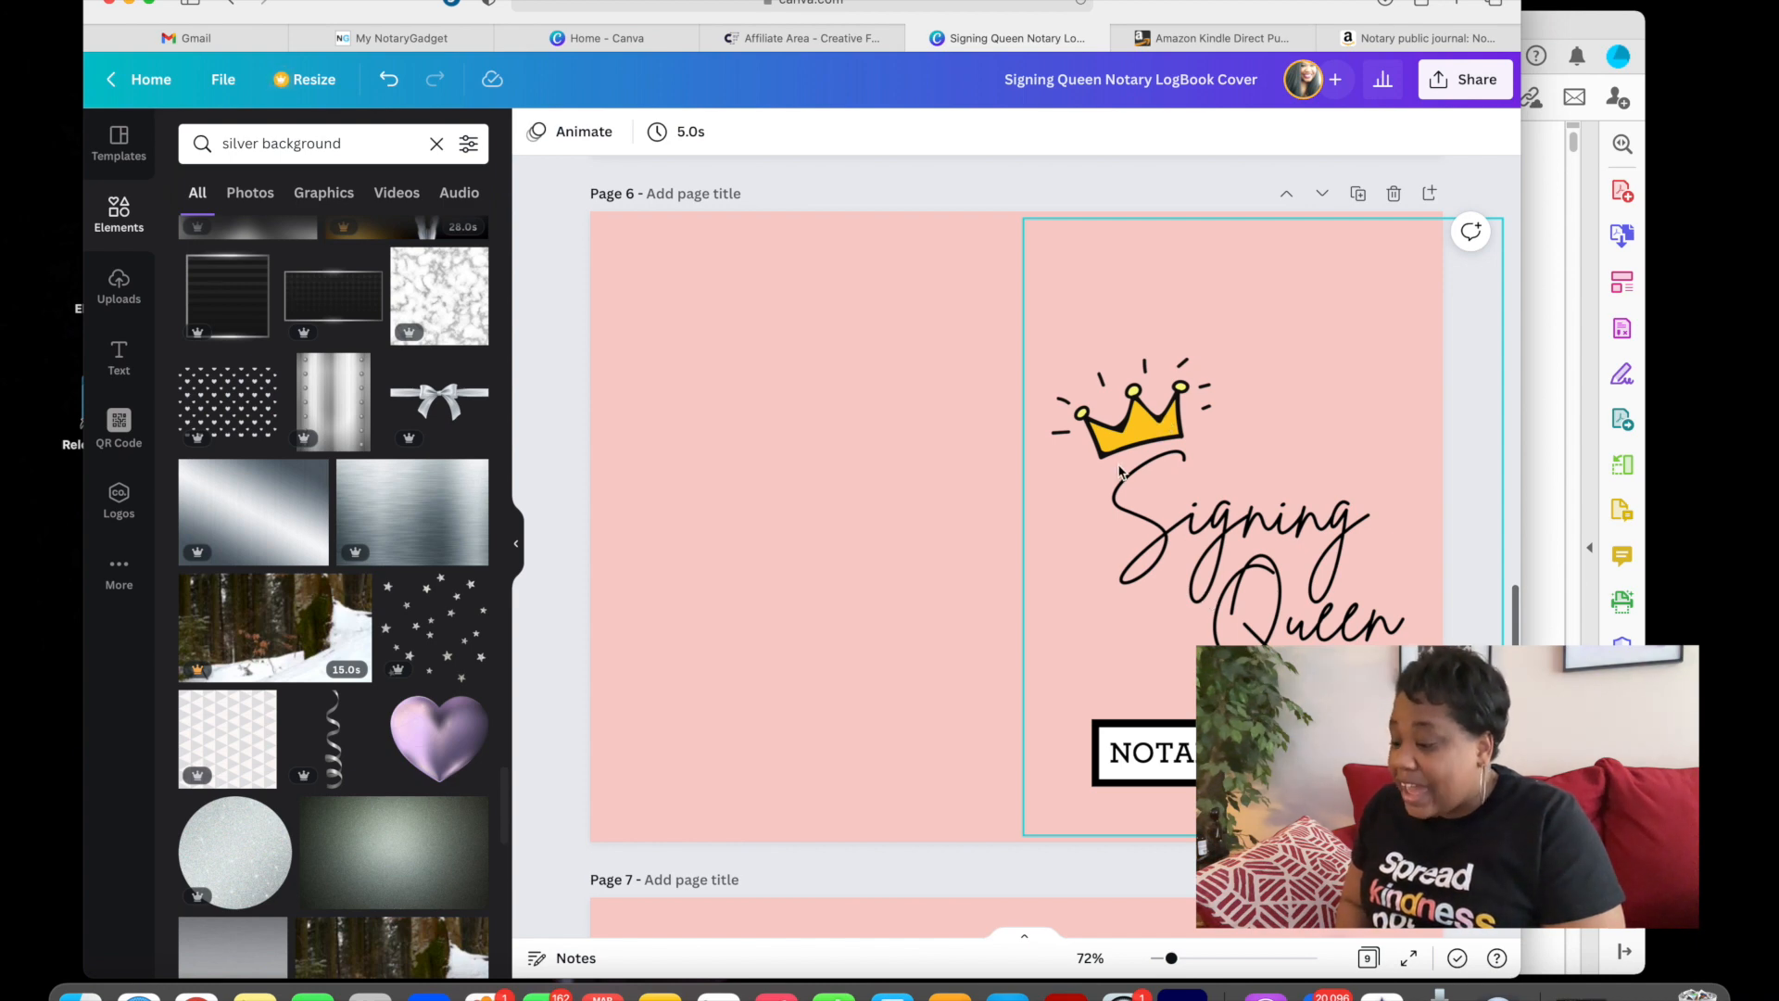
scroll(1119, 471, down, 2)
scroll(1120, 471, up, 3)
scroll(1119, 471, down, 18)
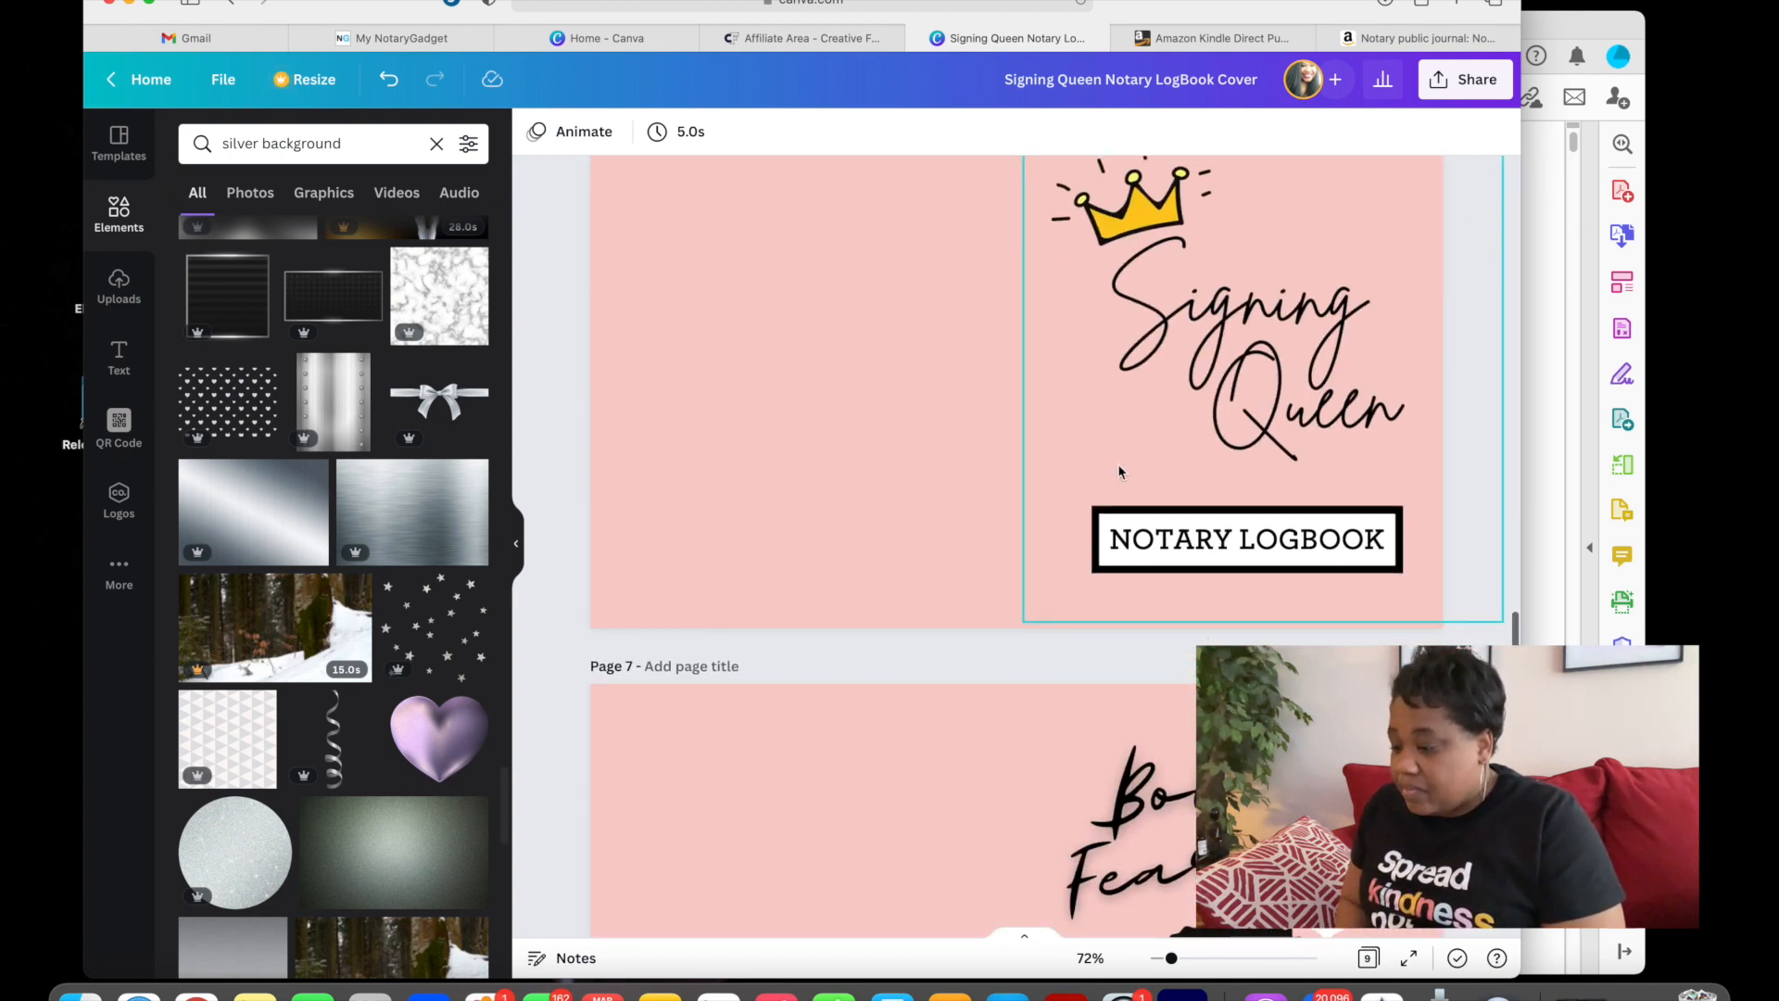
scroll(1118, 470, up, 10)
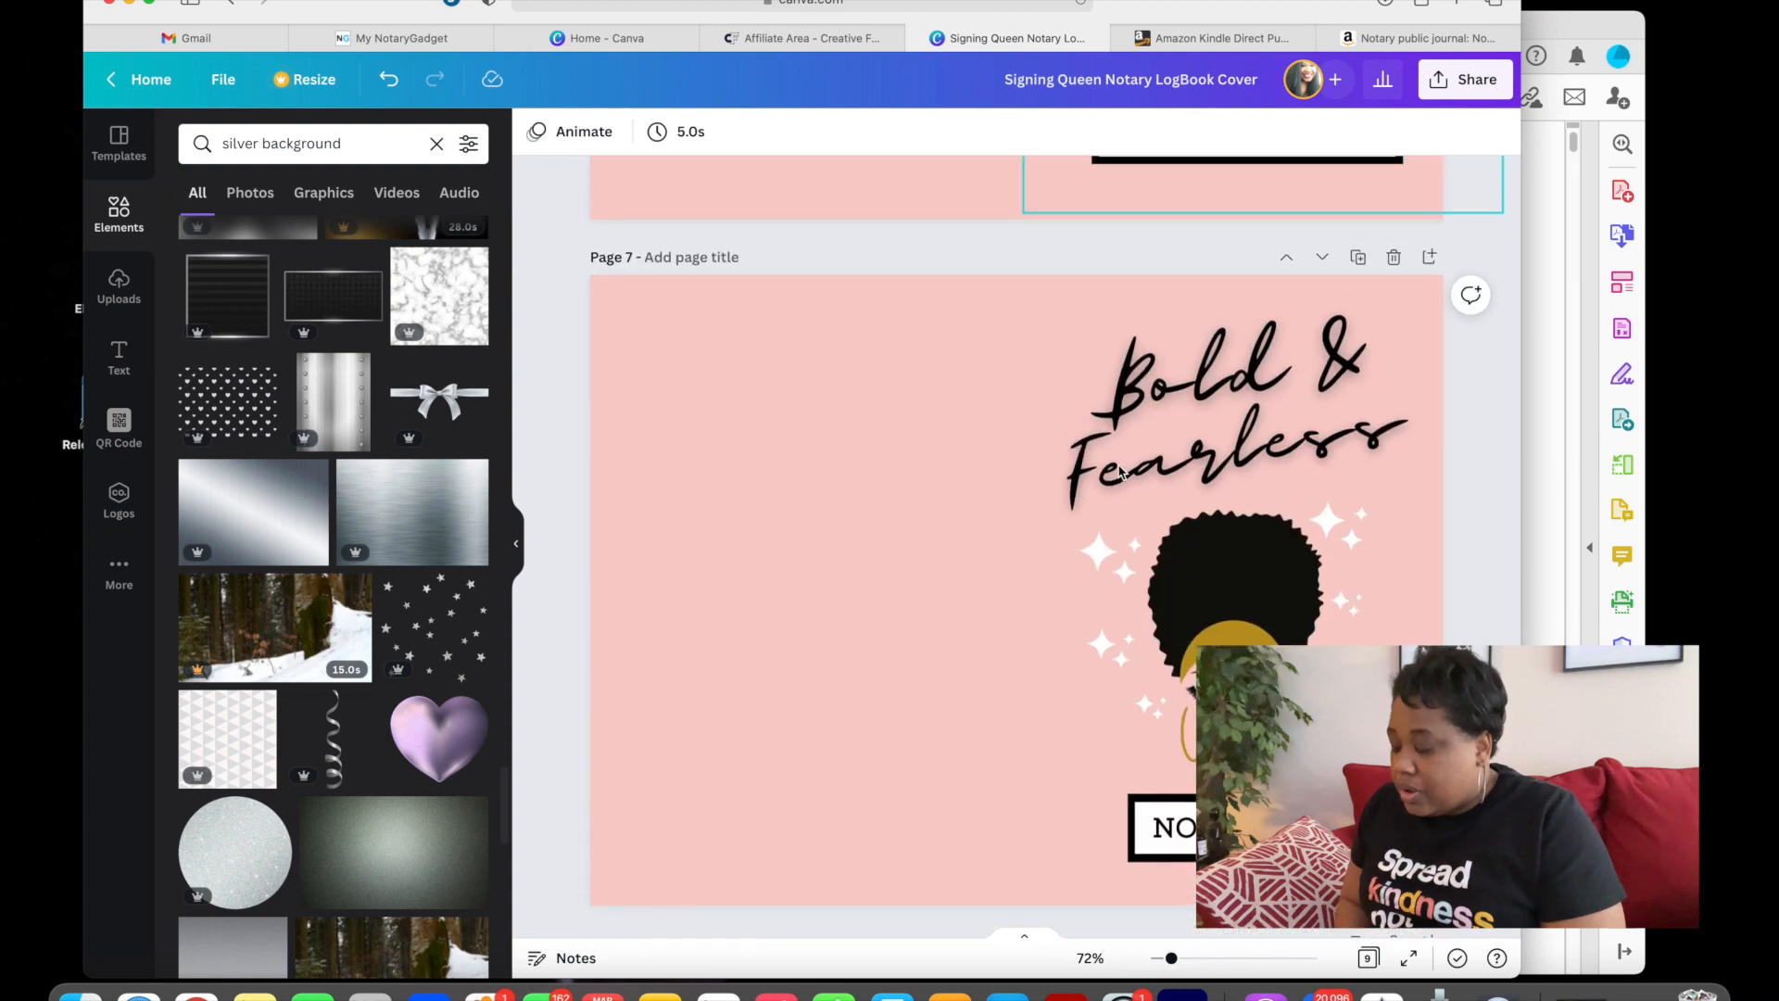
scroll(1118, 470, down, 20)
scroll(1117, 471, up, 20)
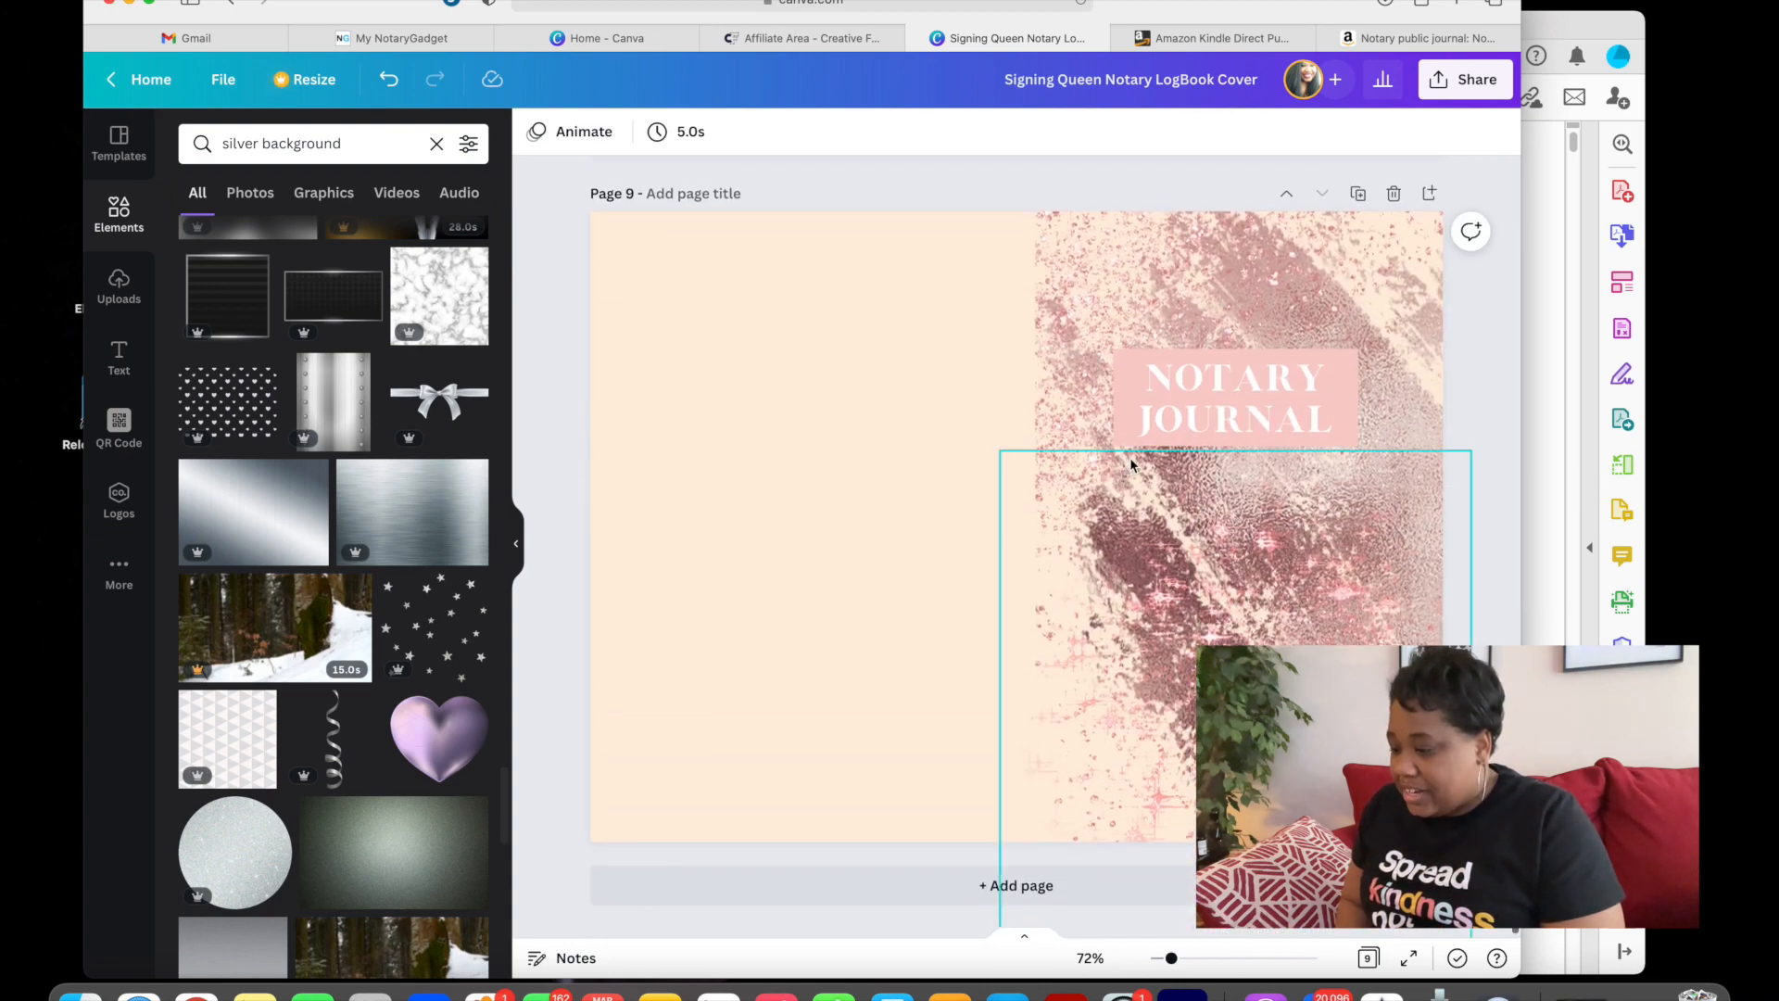
scroll(1135, 474, up, 5)
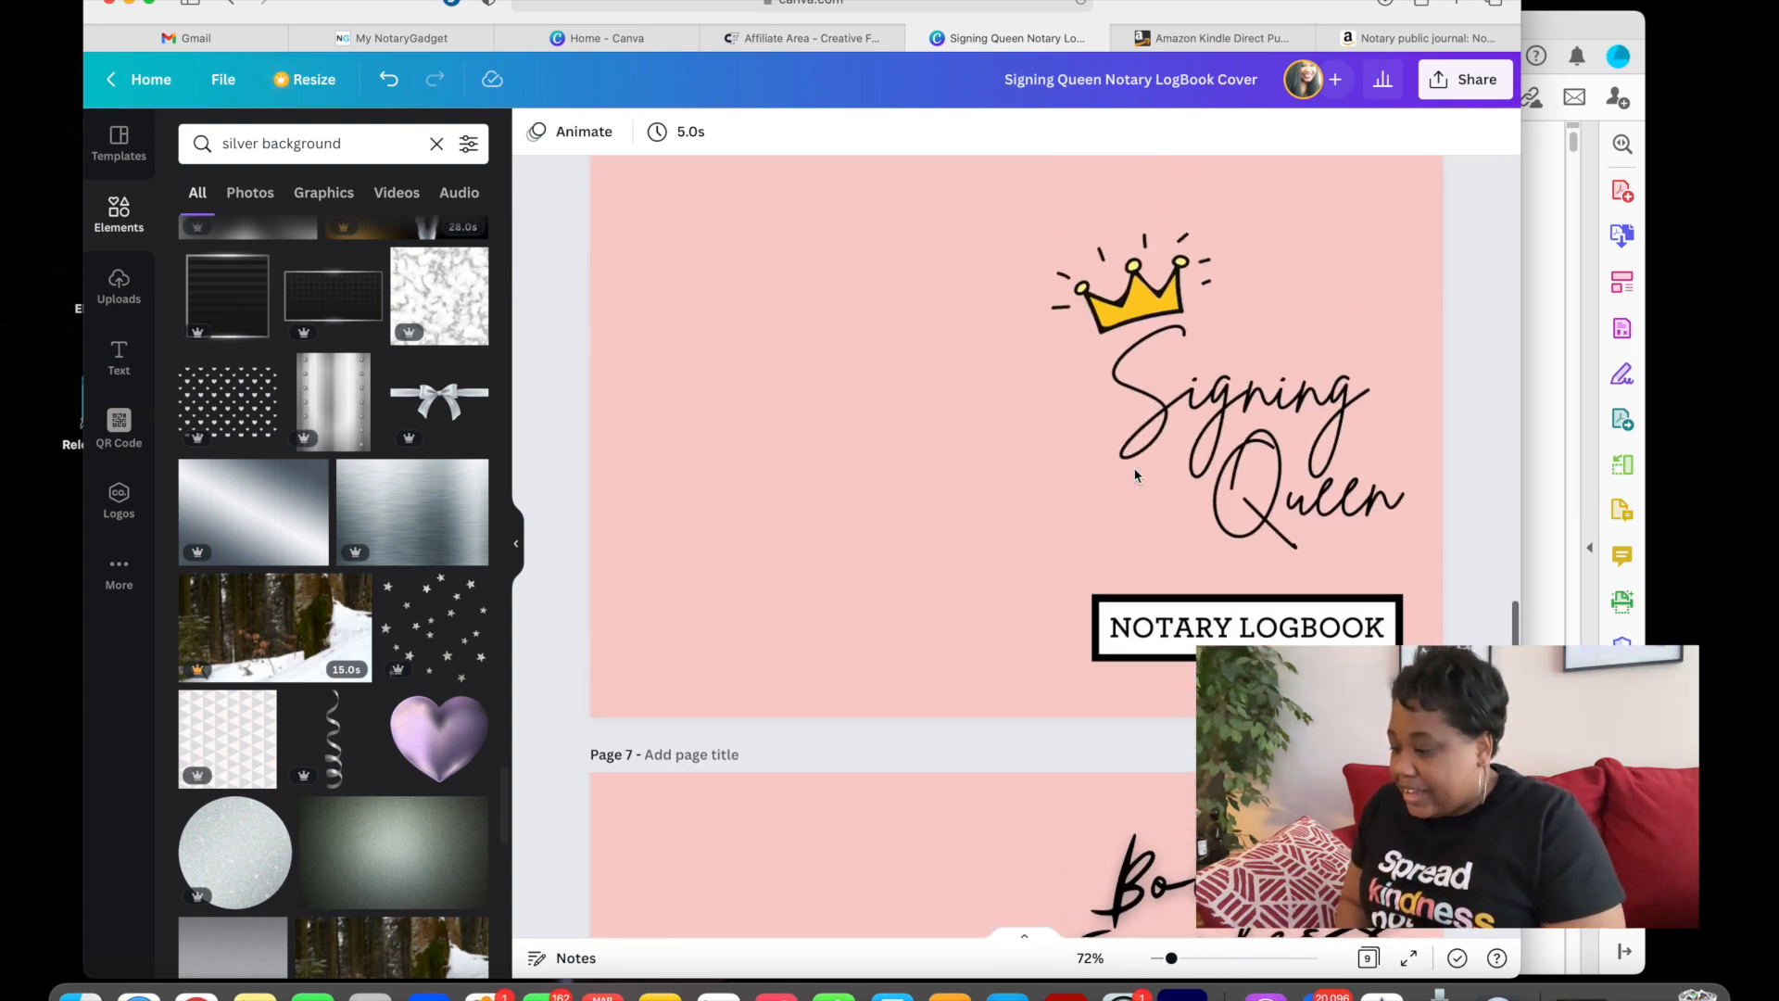
scroll(1135, 474, down, 1)
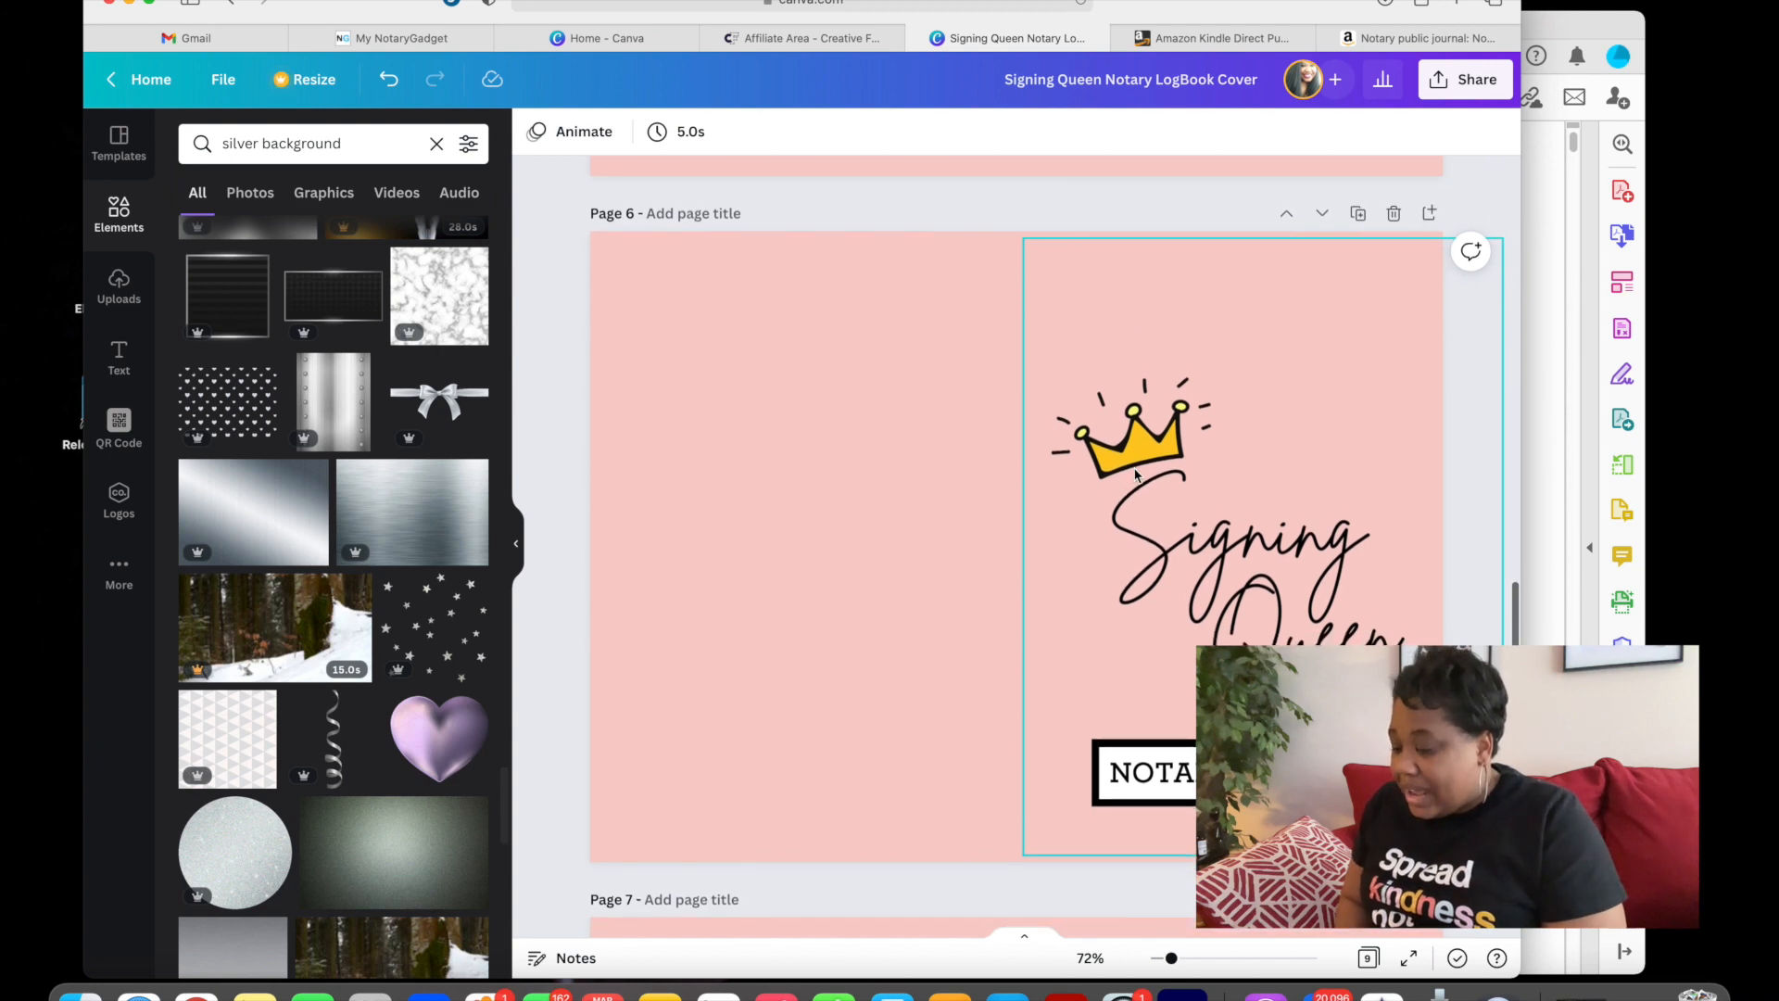
- Duplicate the Notary Journal cover on page 9 and set the copy's beige background transparency to 21
scroll(1351, 486, down, 20)
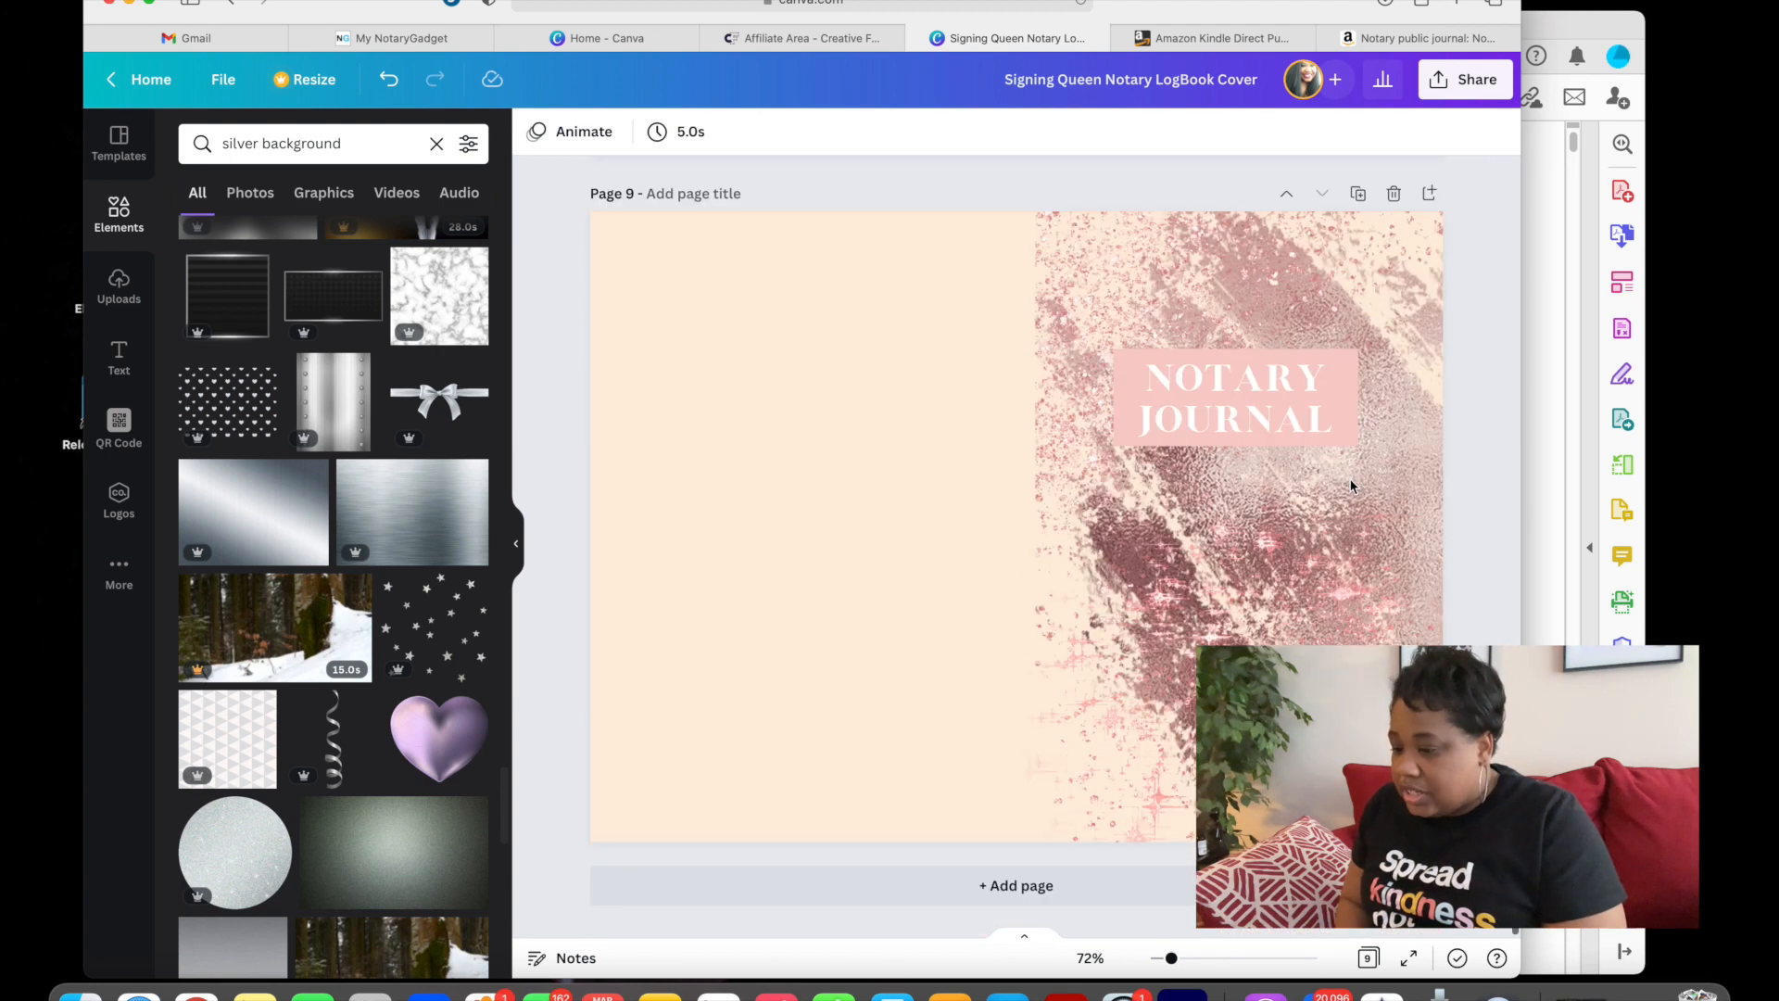
click(1358, 195)
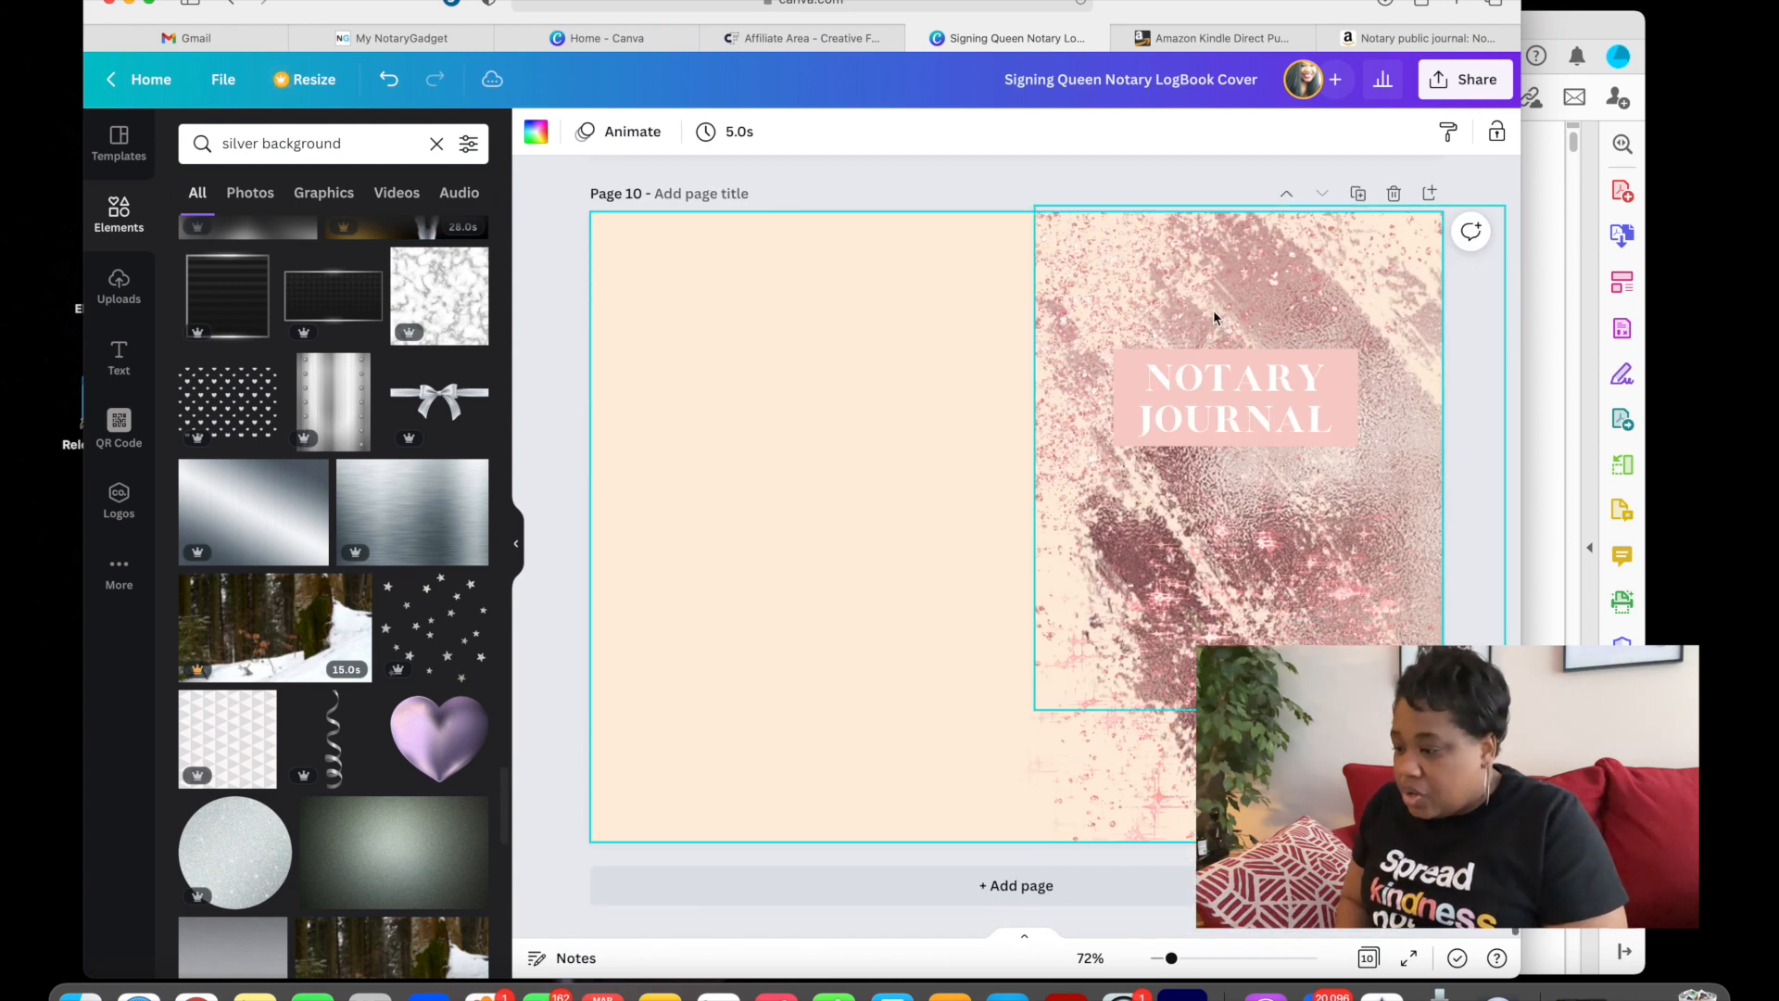
click(906, 287)
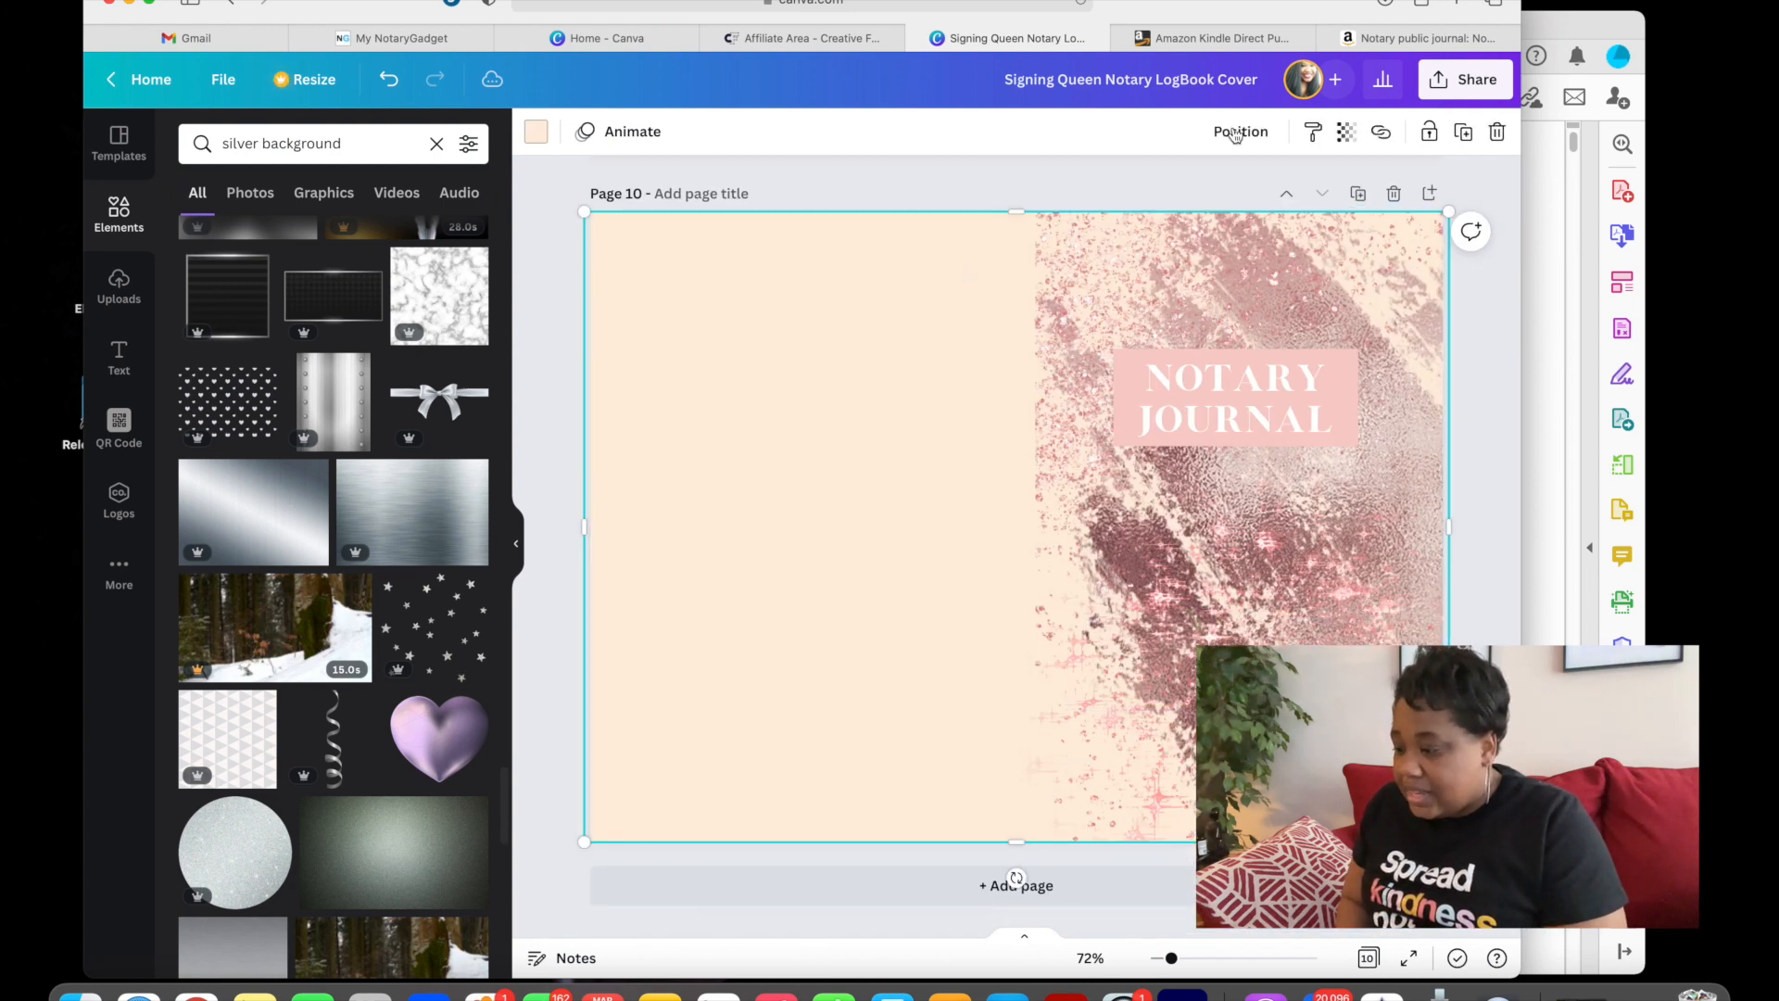
click(1357, 139)
drag(1346, 219, 1185, 216)
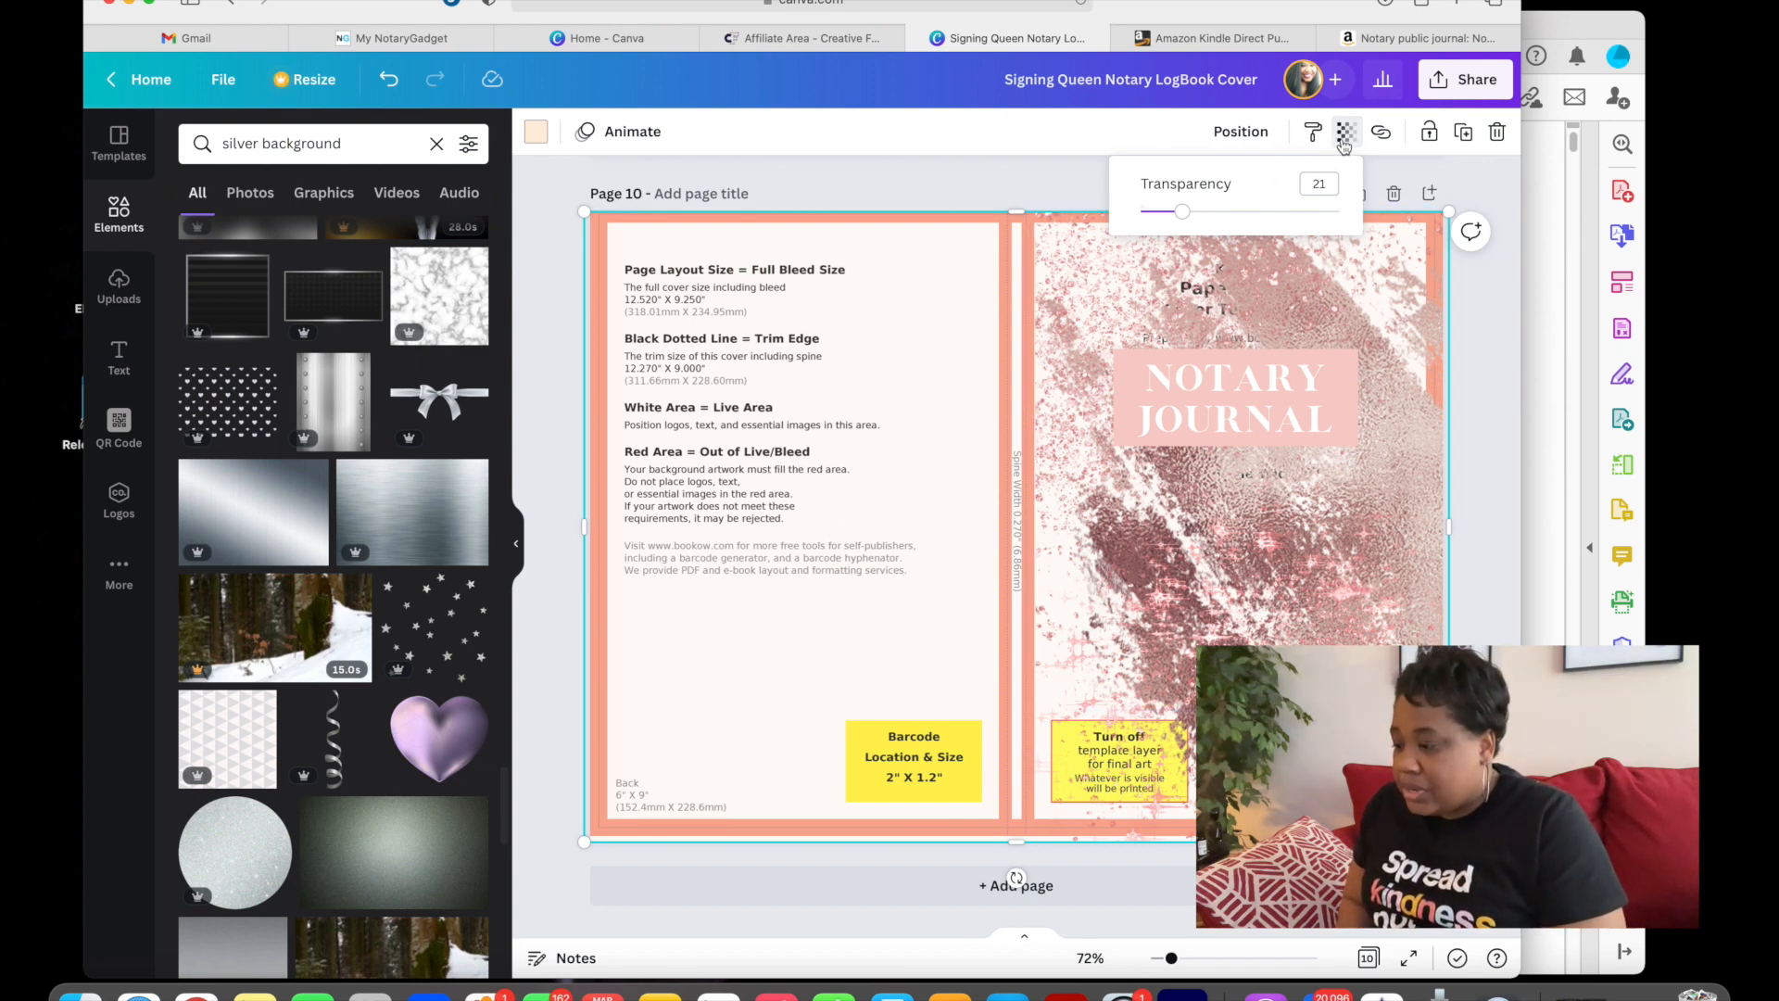
- Check the page dimensions of the Signing Queen Notary LogBook Cover design
scroll(1201, 380, up, 3)
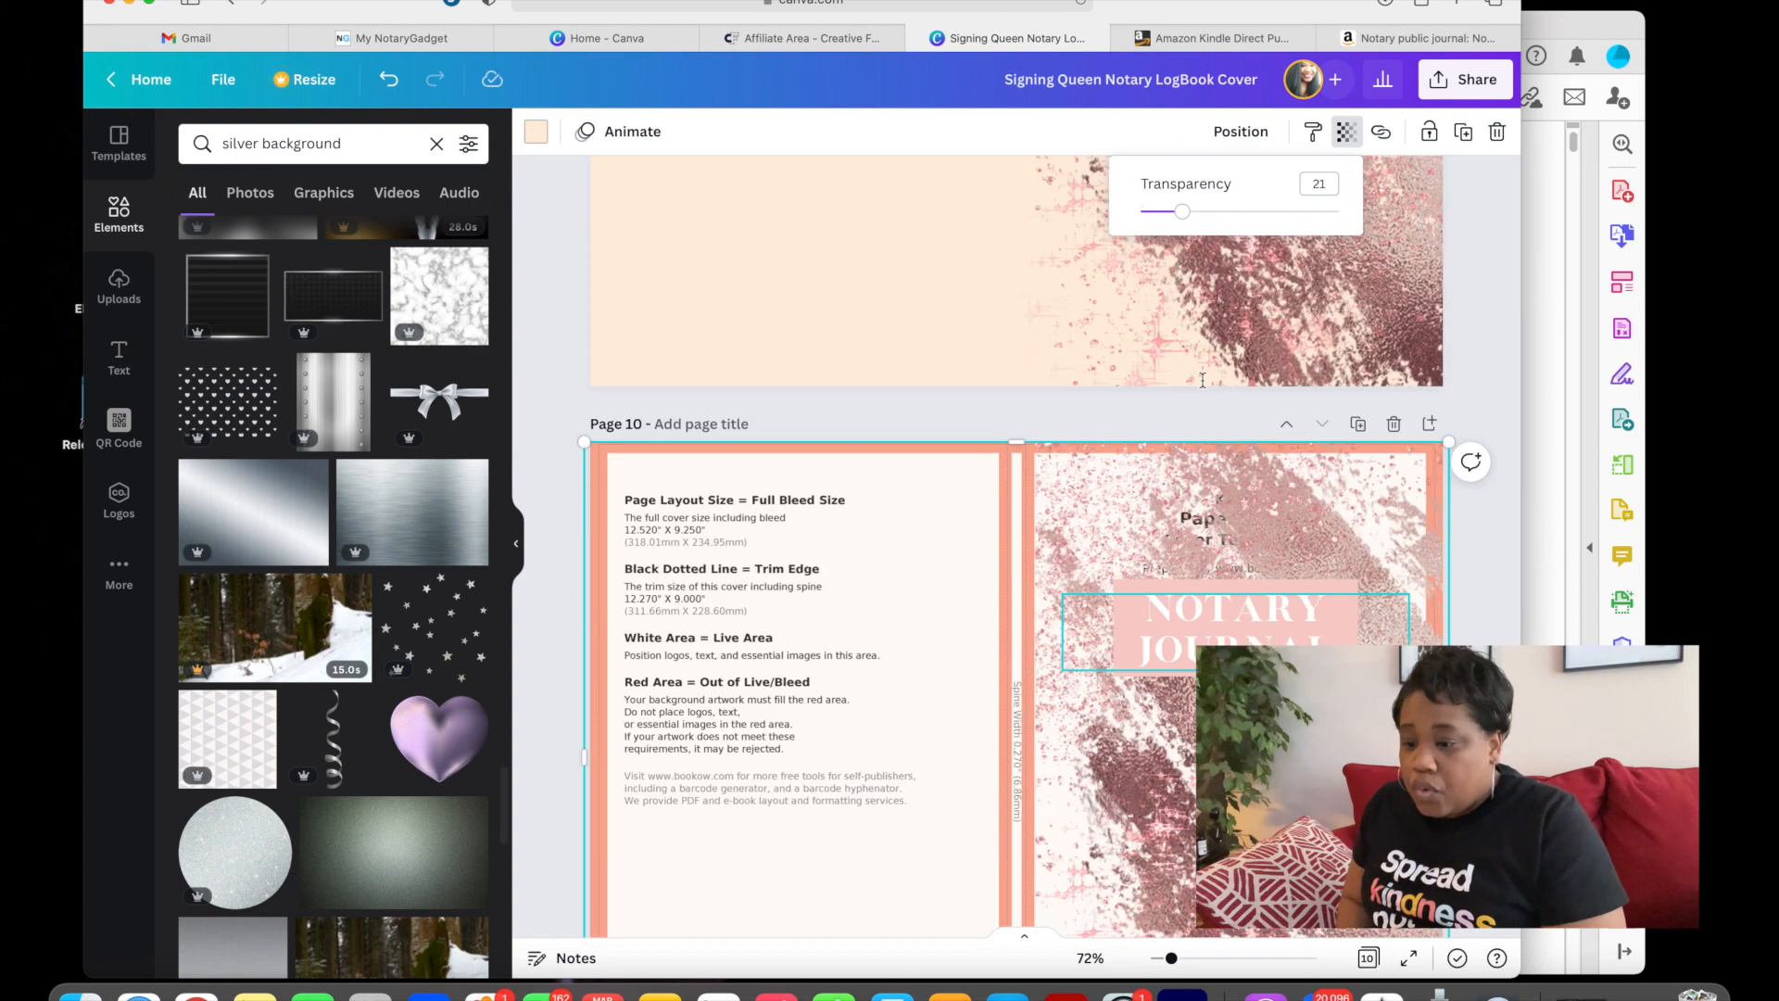
scroll(1202, 380, up, 15)
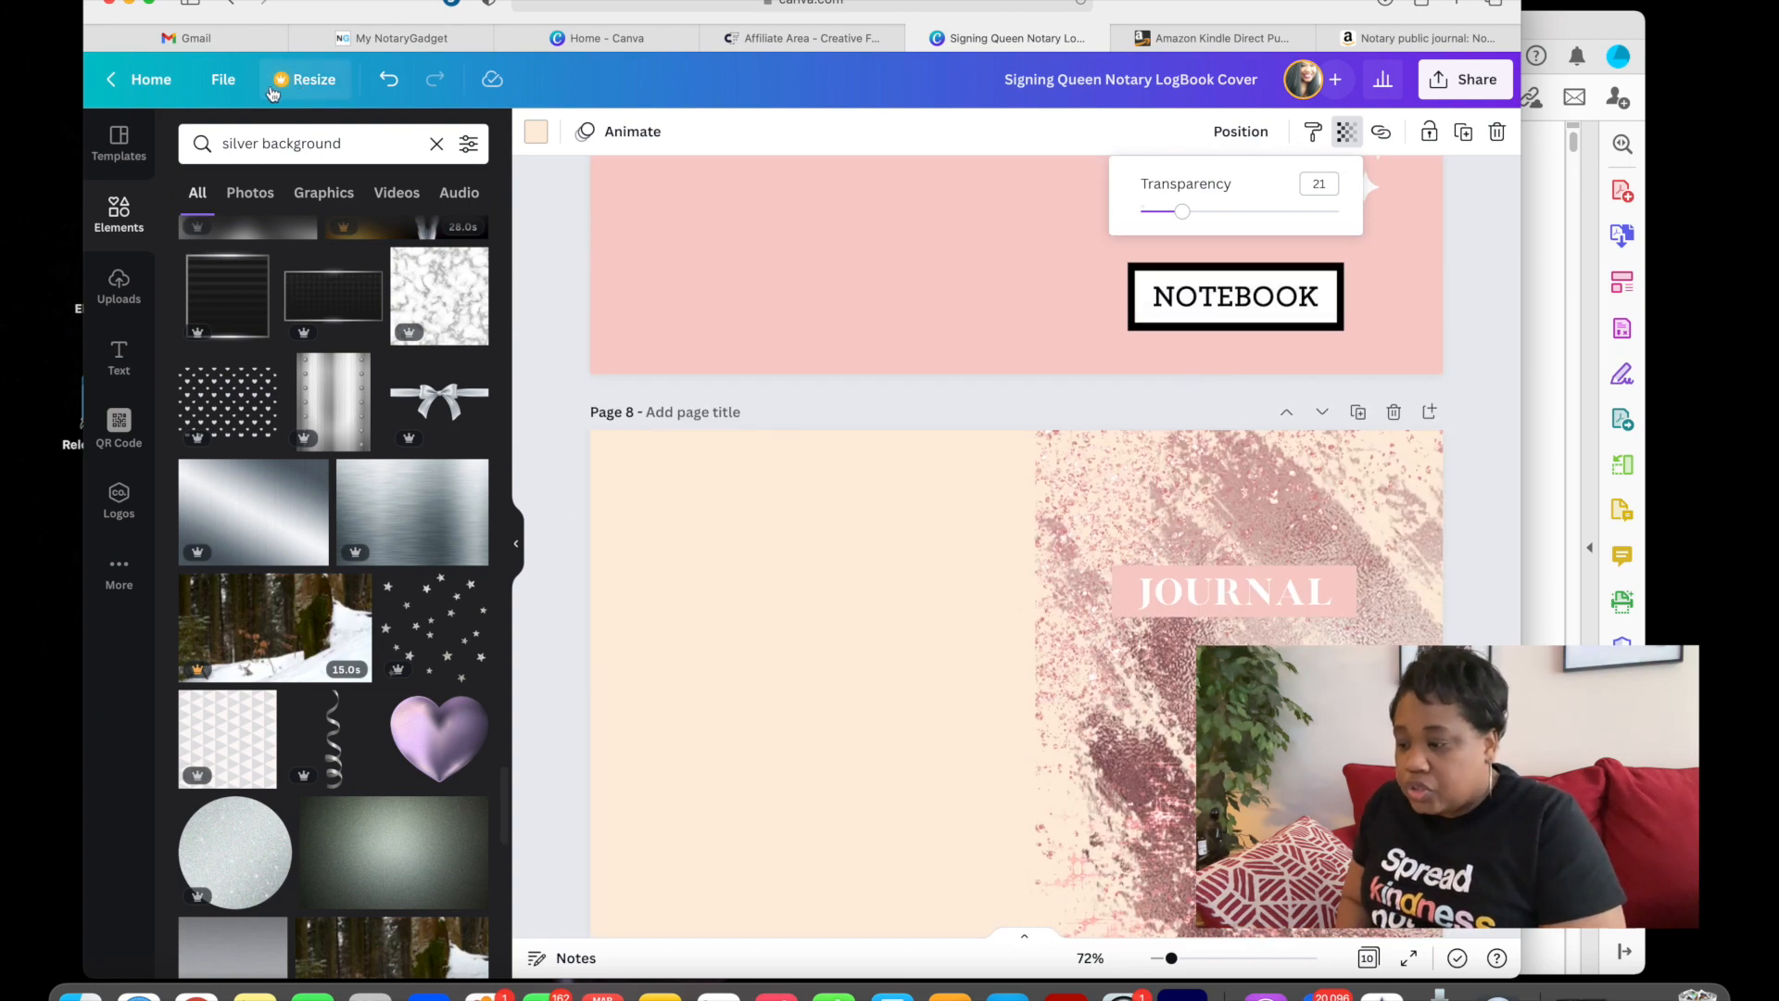
click(232, 88)
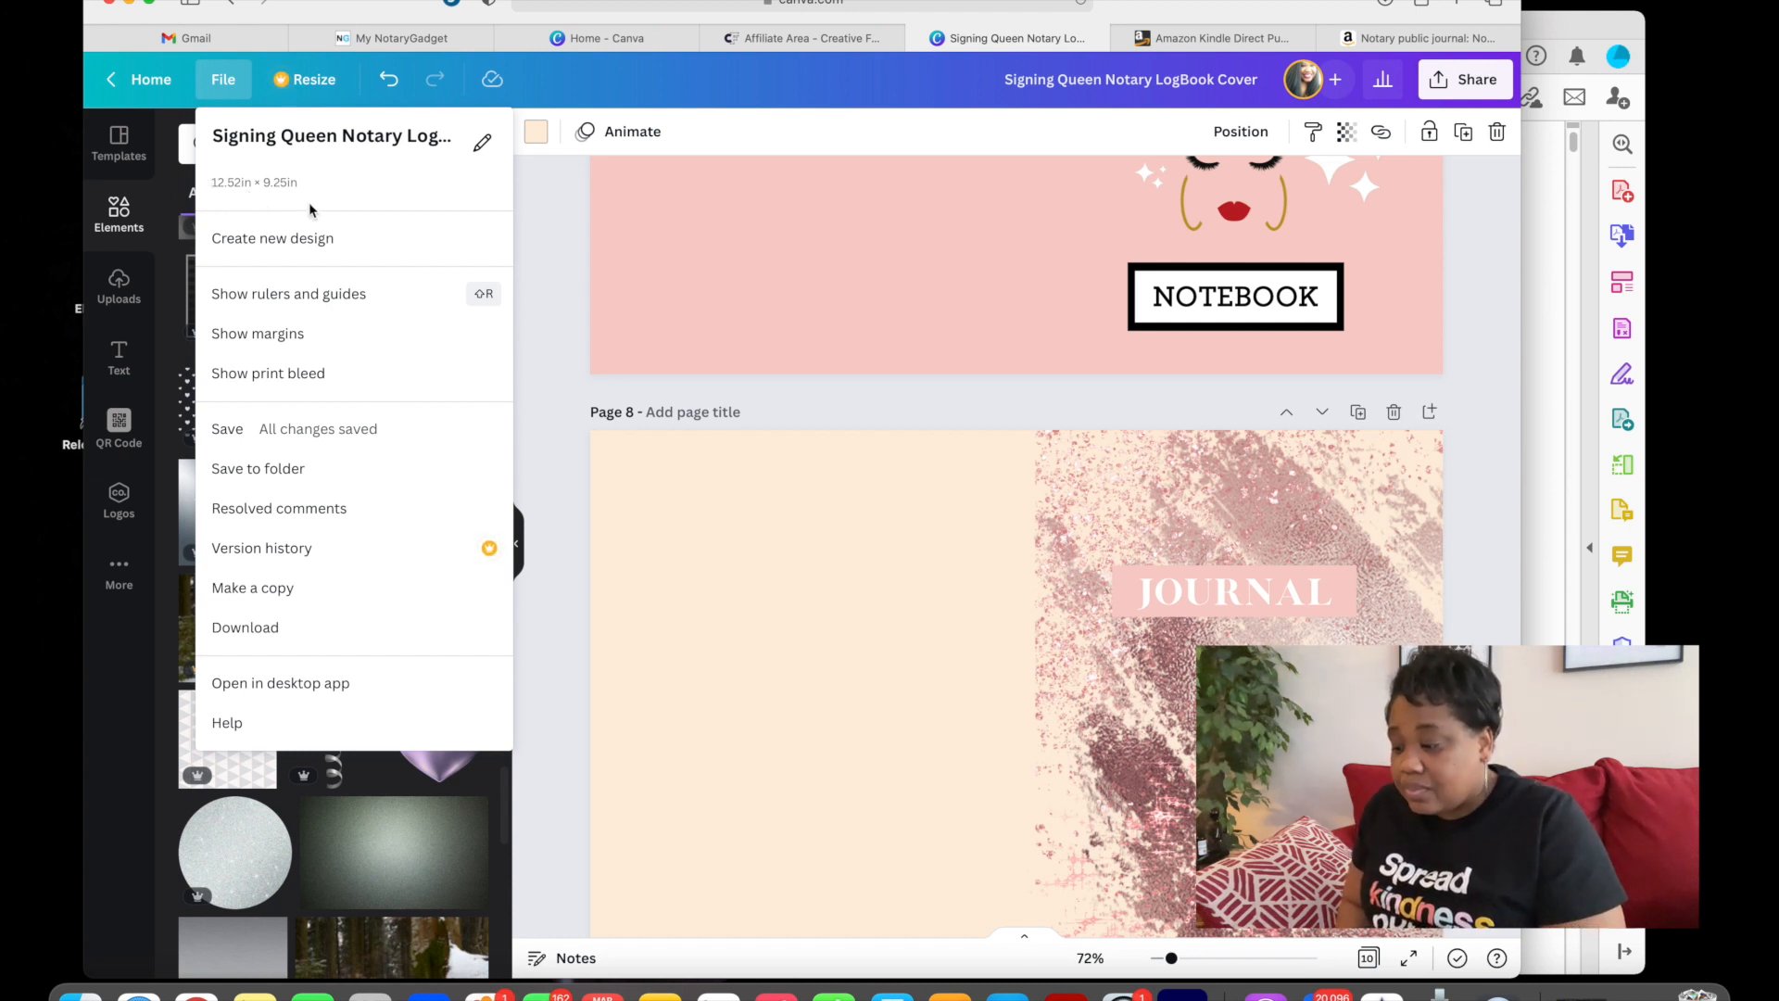
scroll(720, 554, down, 5)
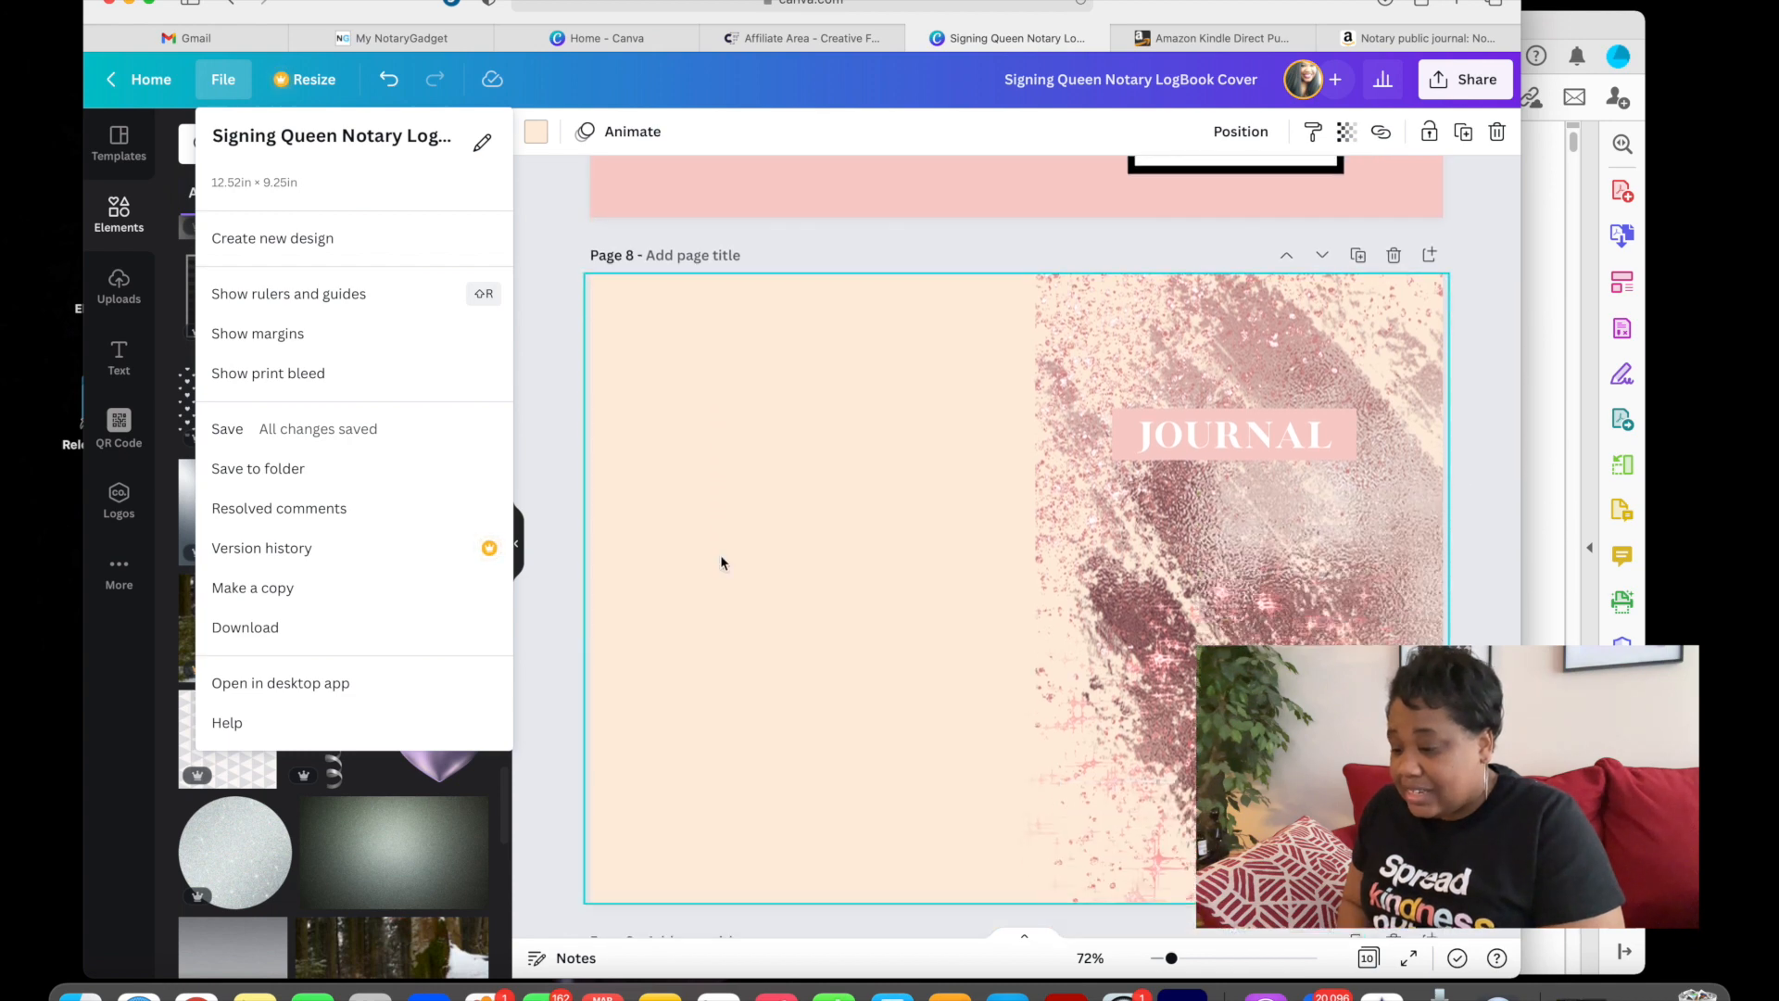
scroll(720, 561, down, 6)
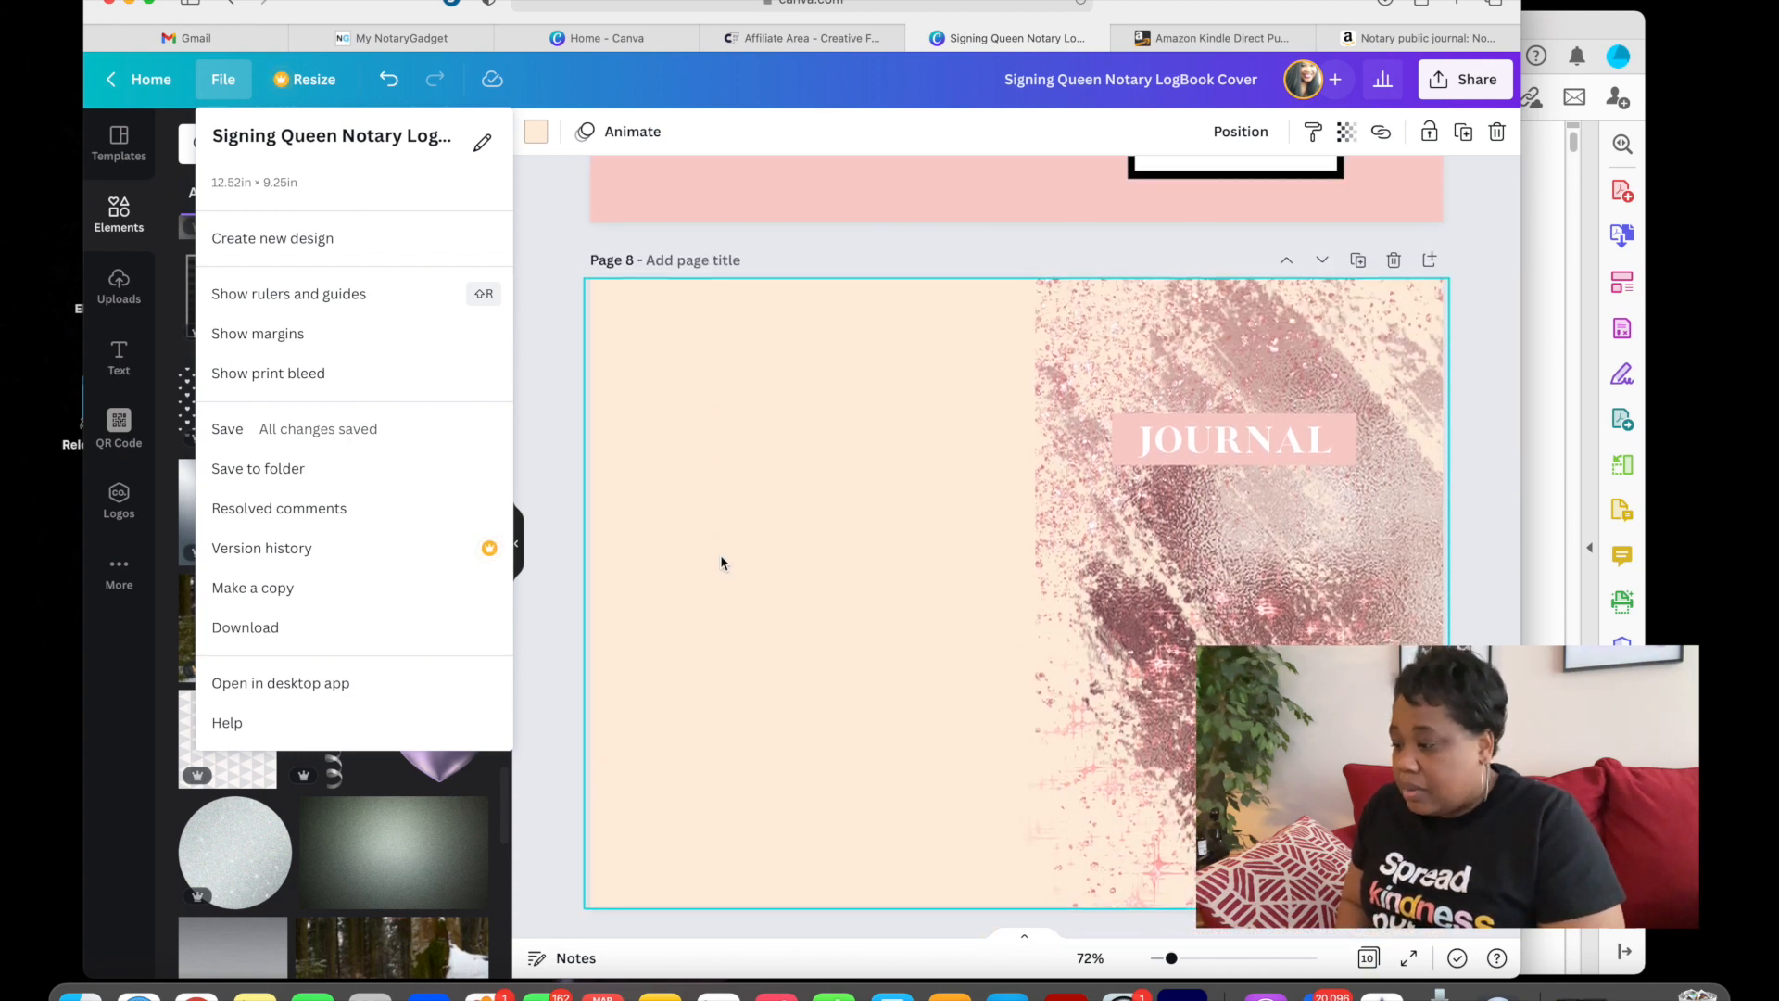
scroll(720, 562, up, 3)
click(562, 428)
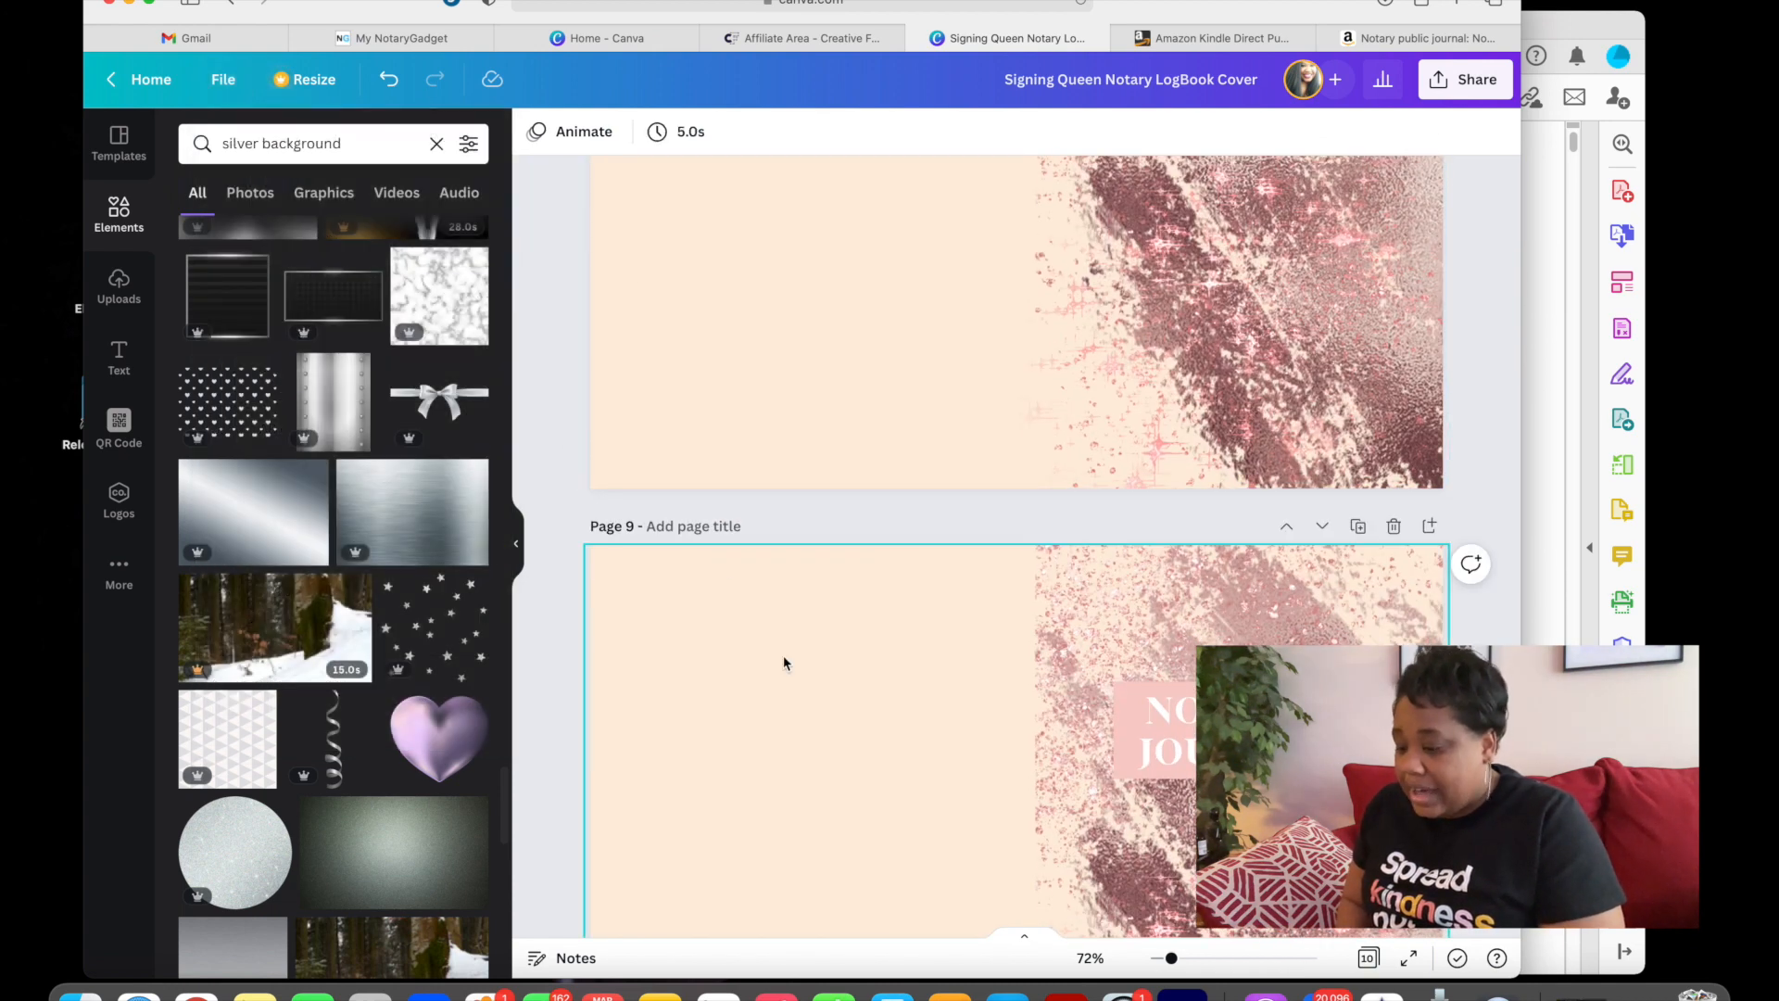
- Examine the template guide on page 10 for the bleed size, trim edge, live area, spine and barcode location
scroll(782, 654, down, 2)
scroll(782, 654, down, 2)
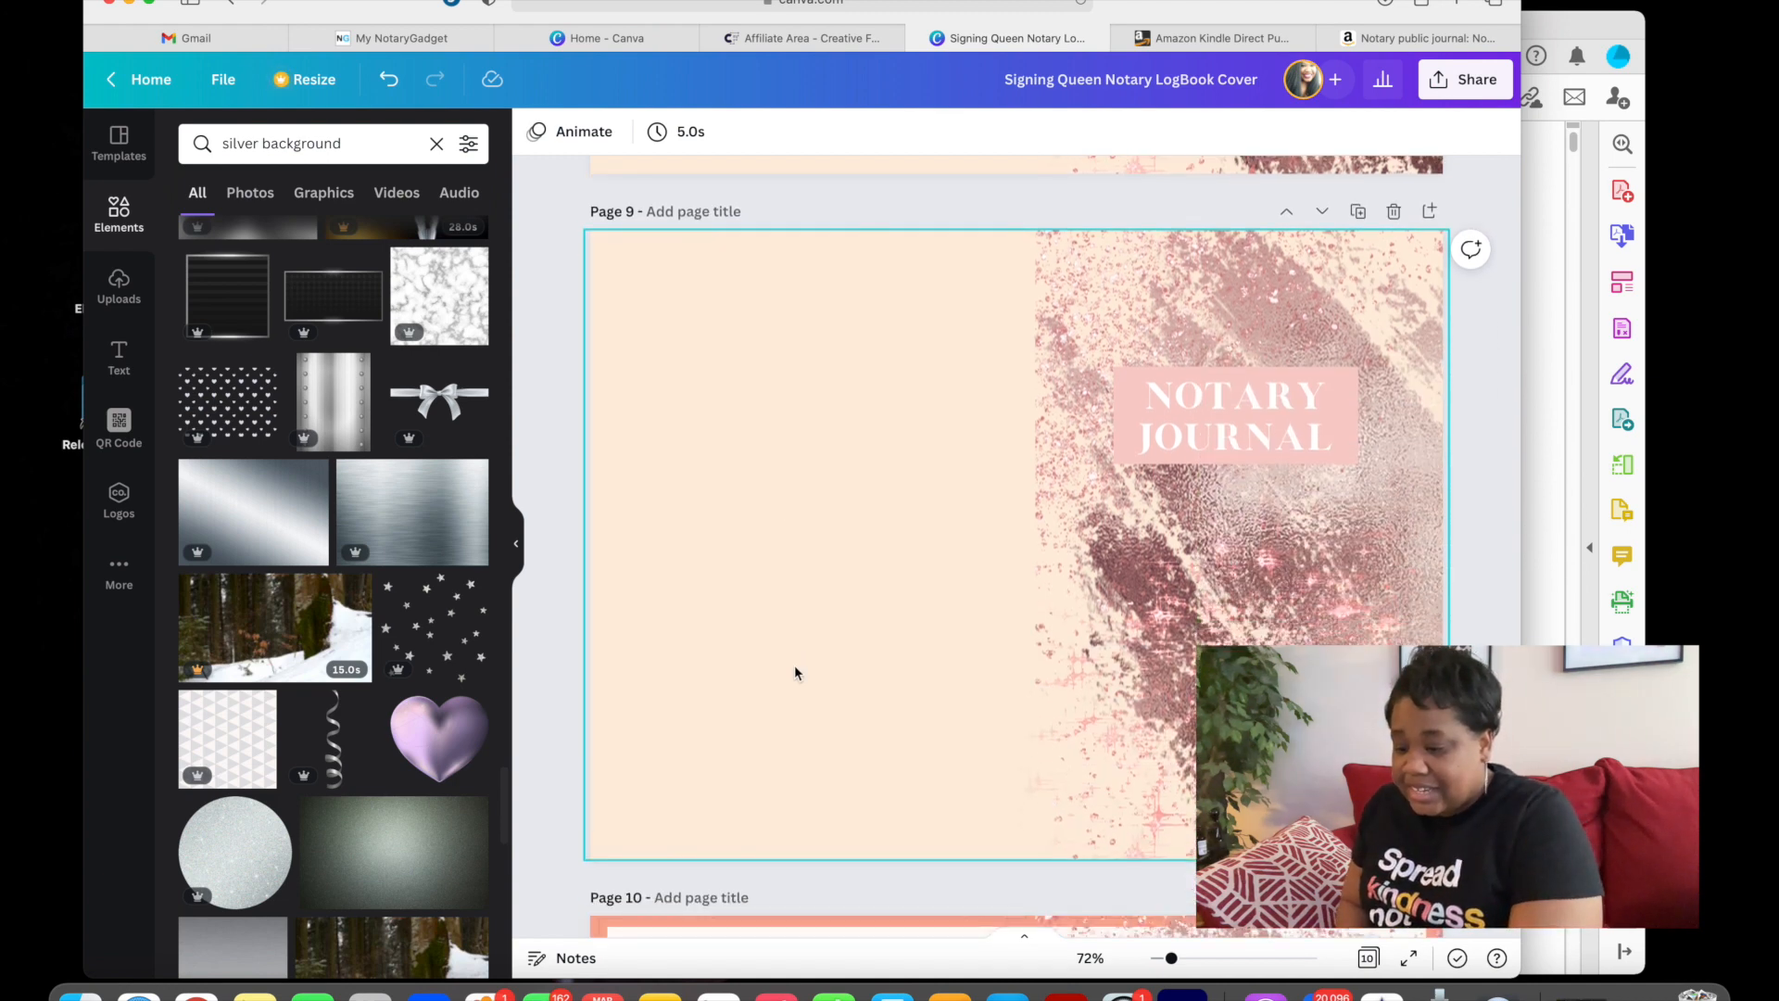
scroll(794, 671, down, 4)
scroll(709, 616, down, 4)
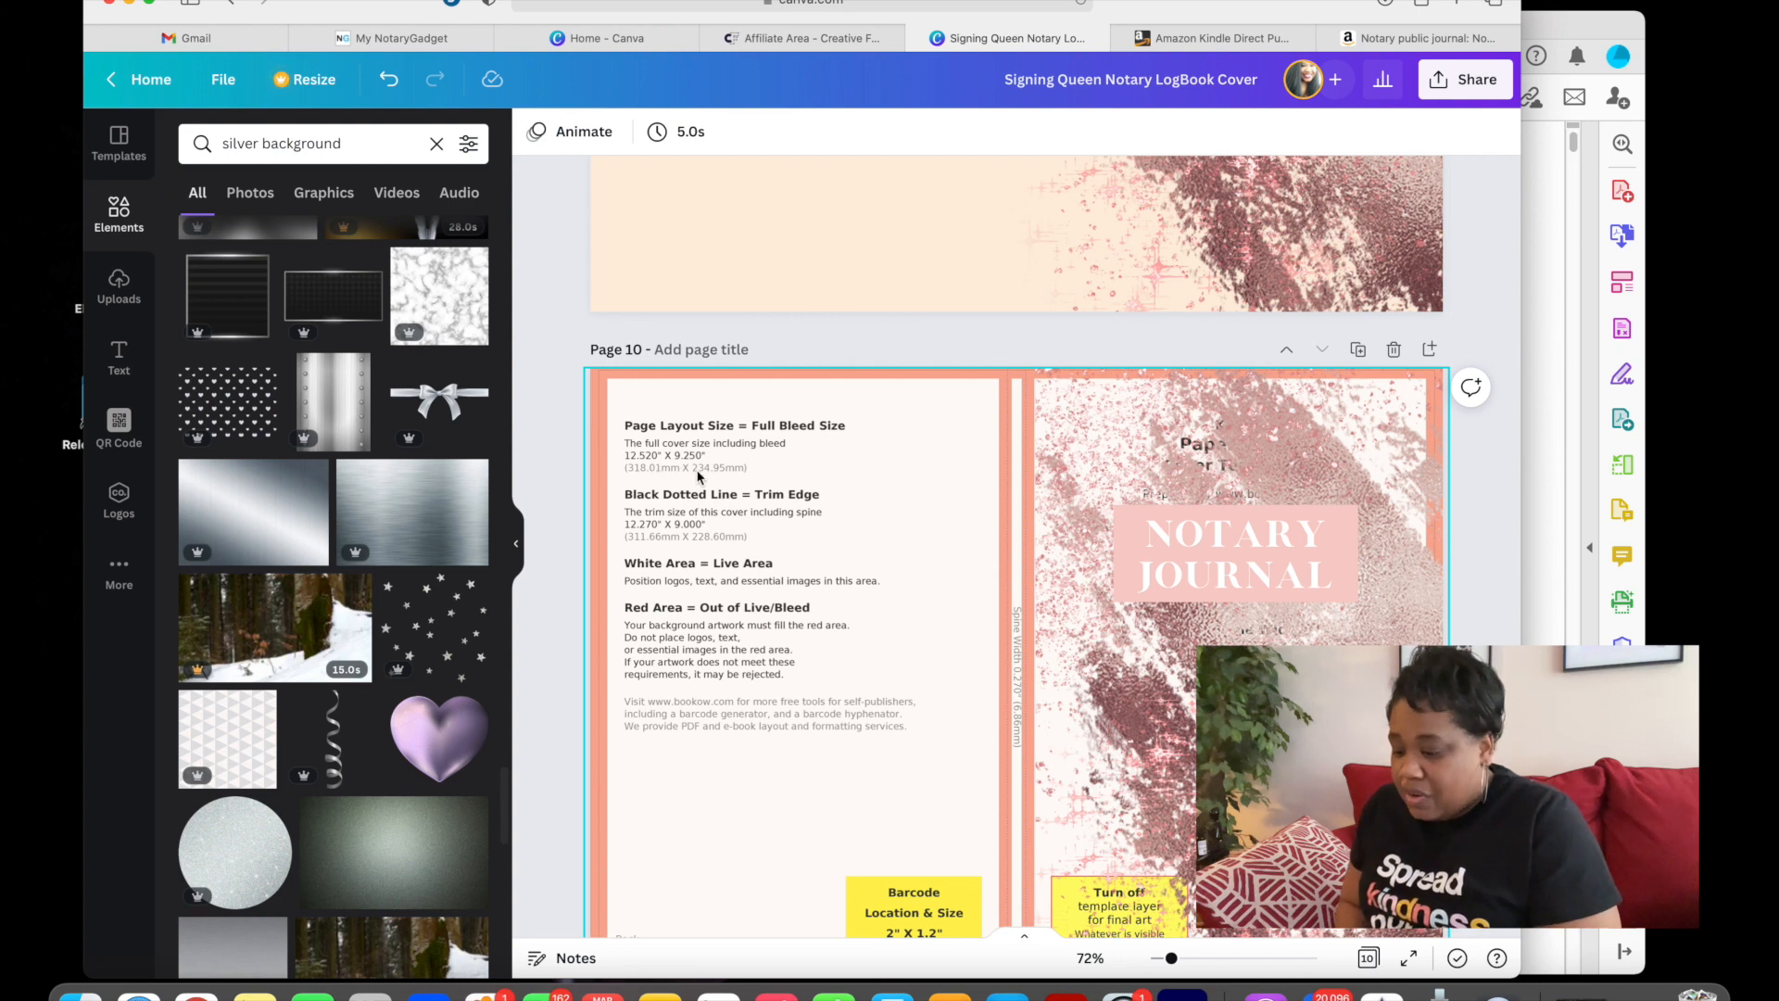
scroll(745, 570, down, 2)
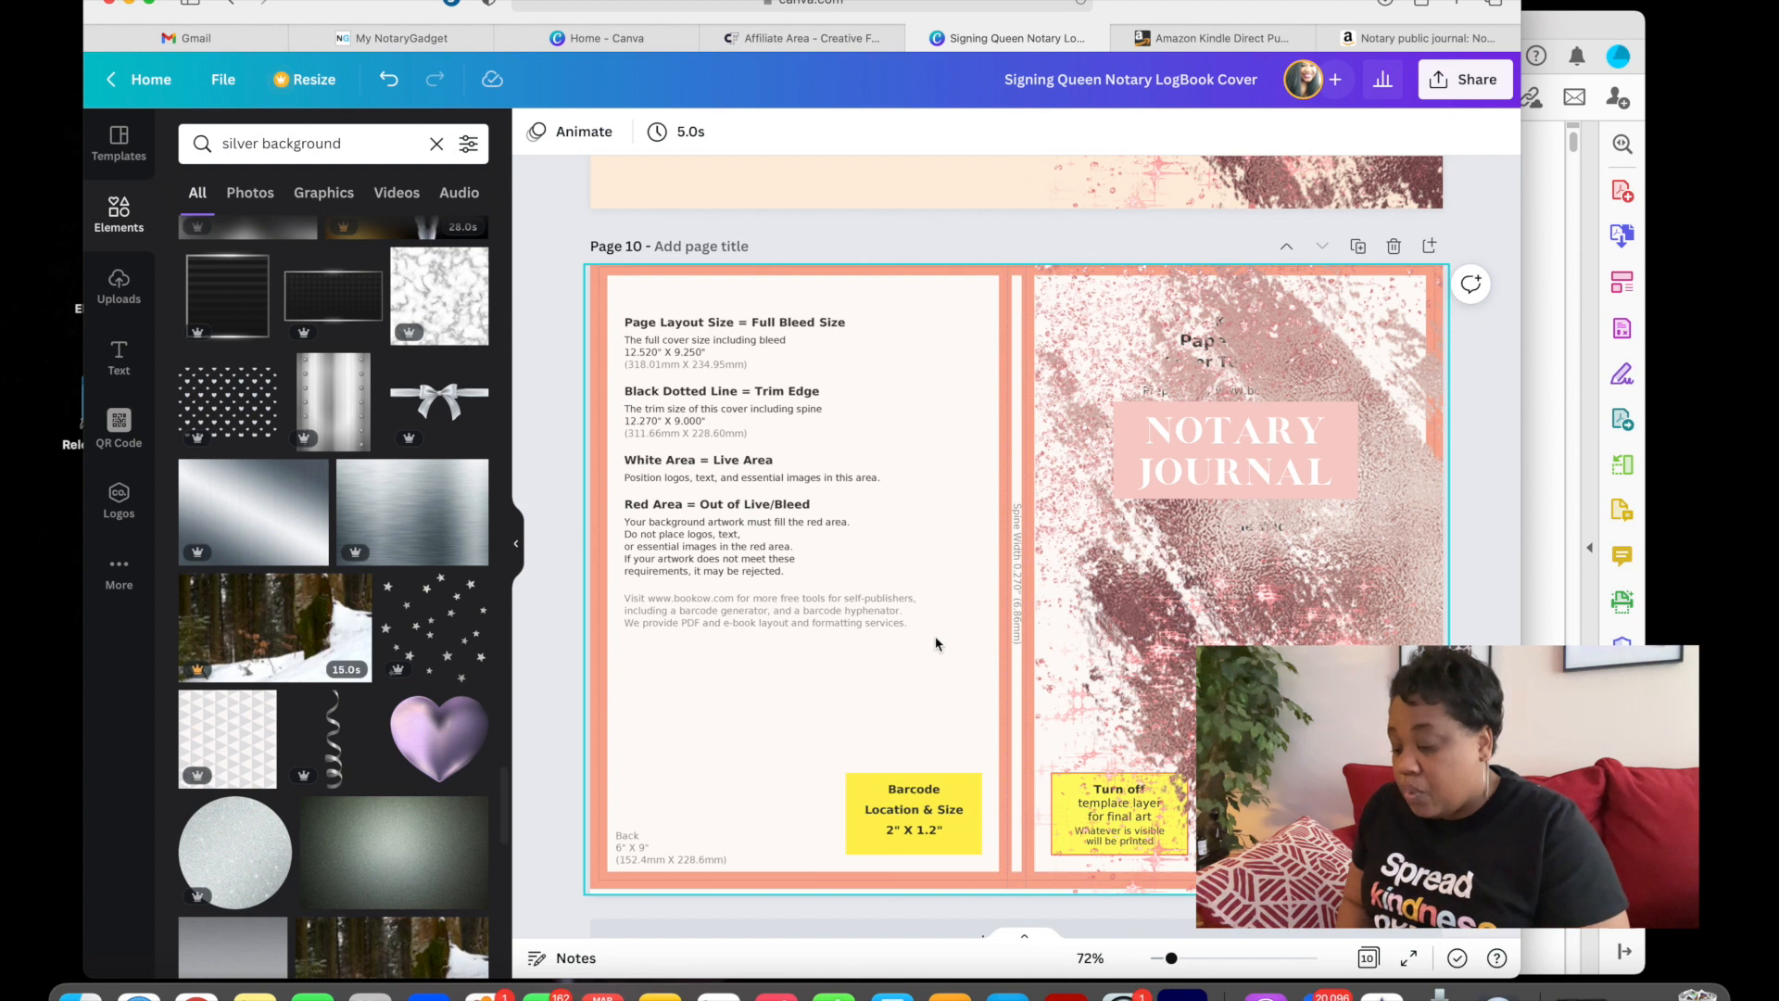
scroll(936, 643, up, 2)
scroll(936, 643, down, 3)
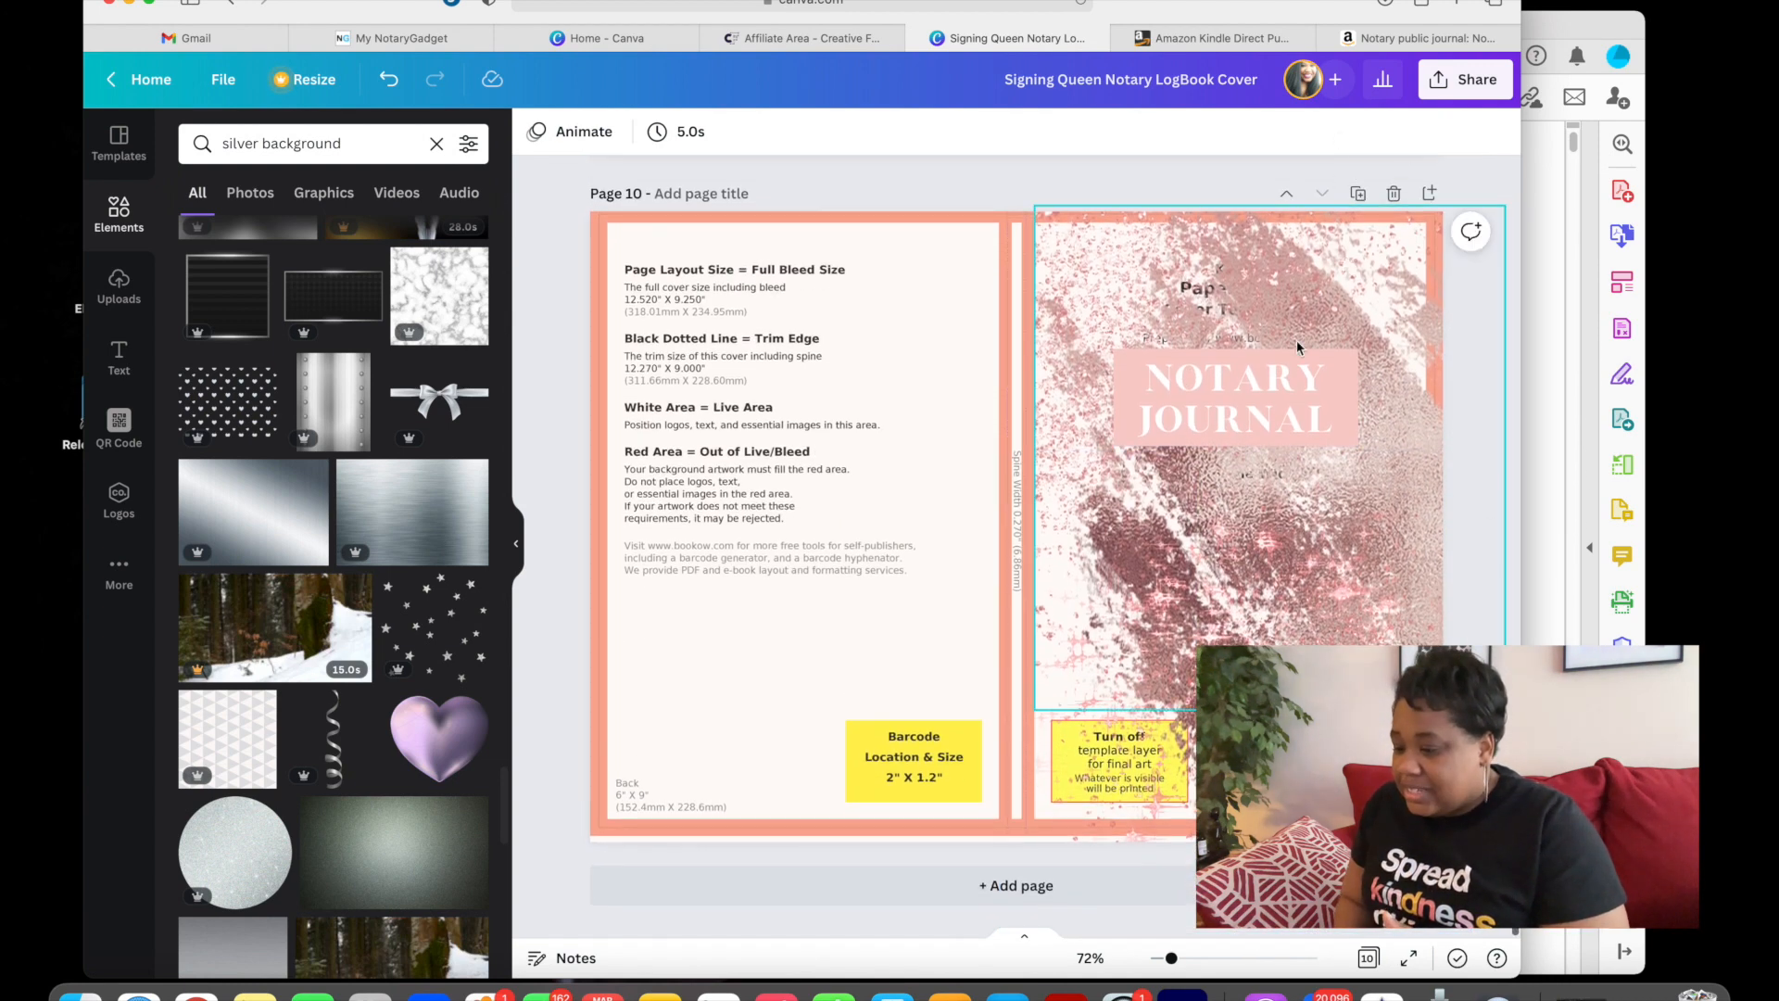
- Set the beige background's transparency on page 10 to 100 so it covers the template guide
scroll(1298, 341, up, 3)
click(967, 425)
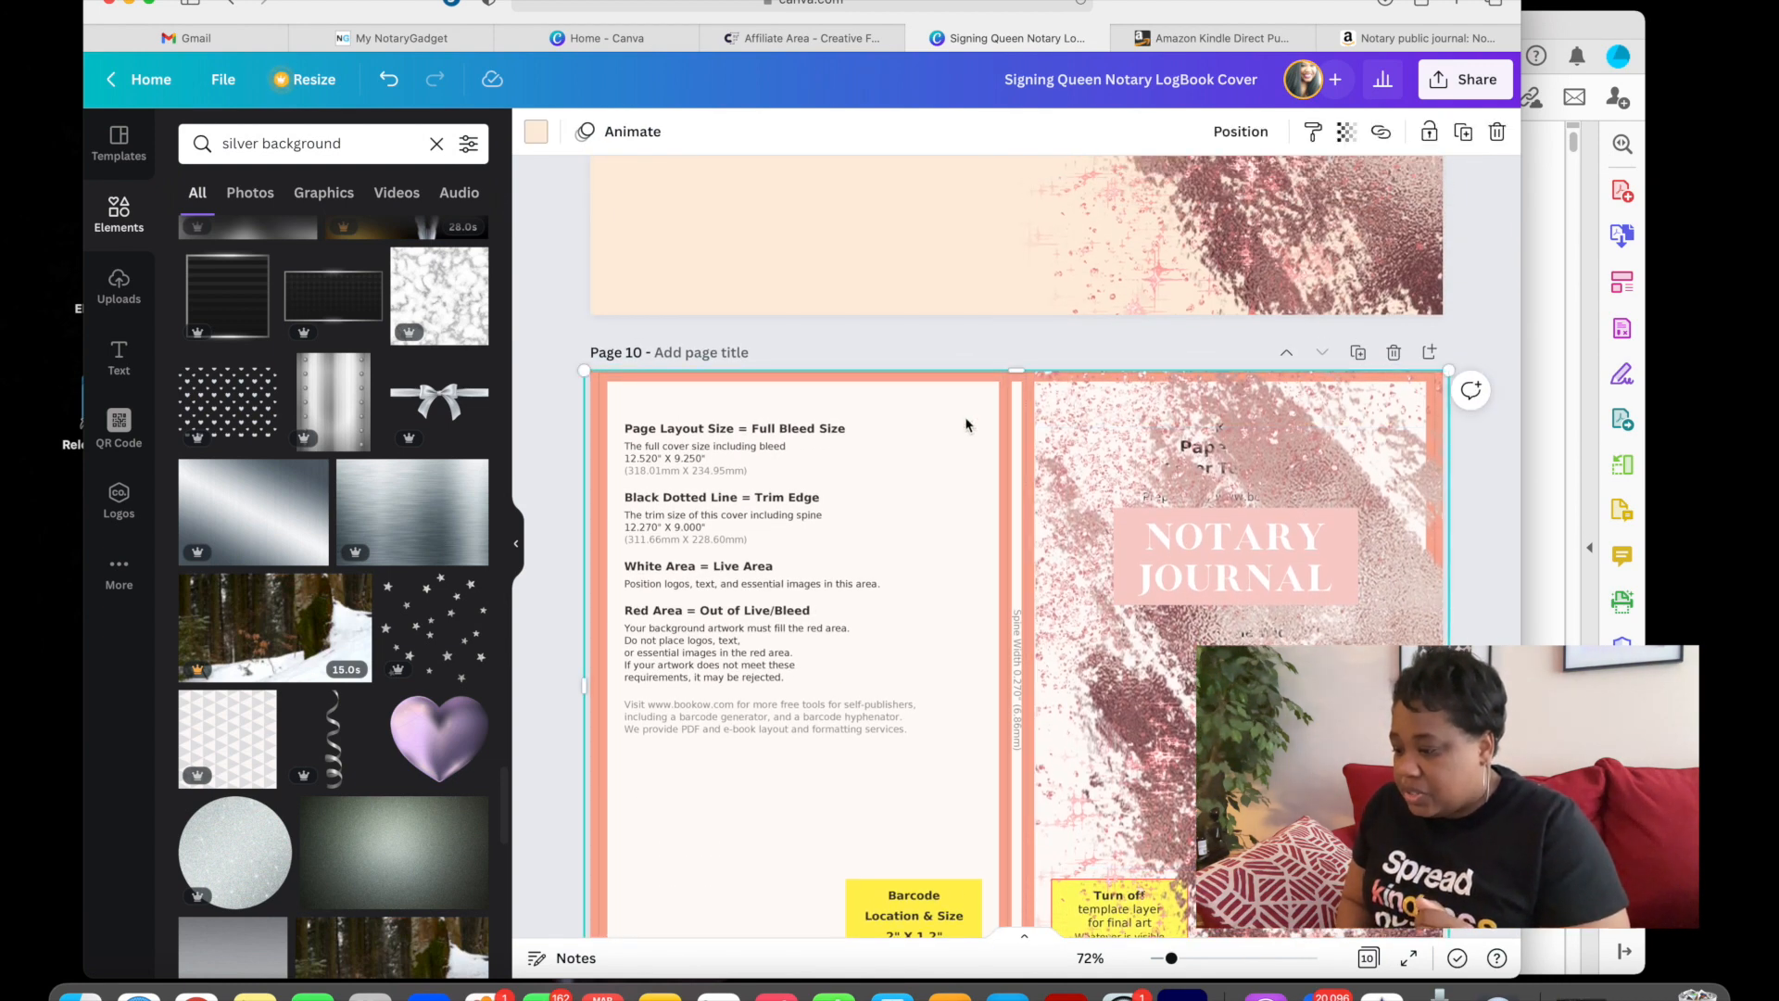
click(1346, 131)
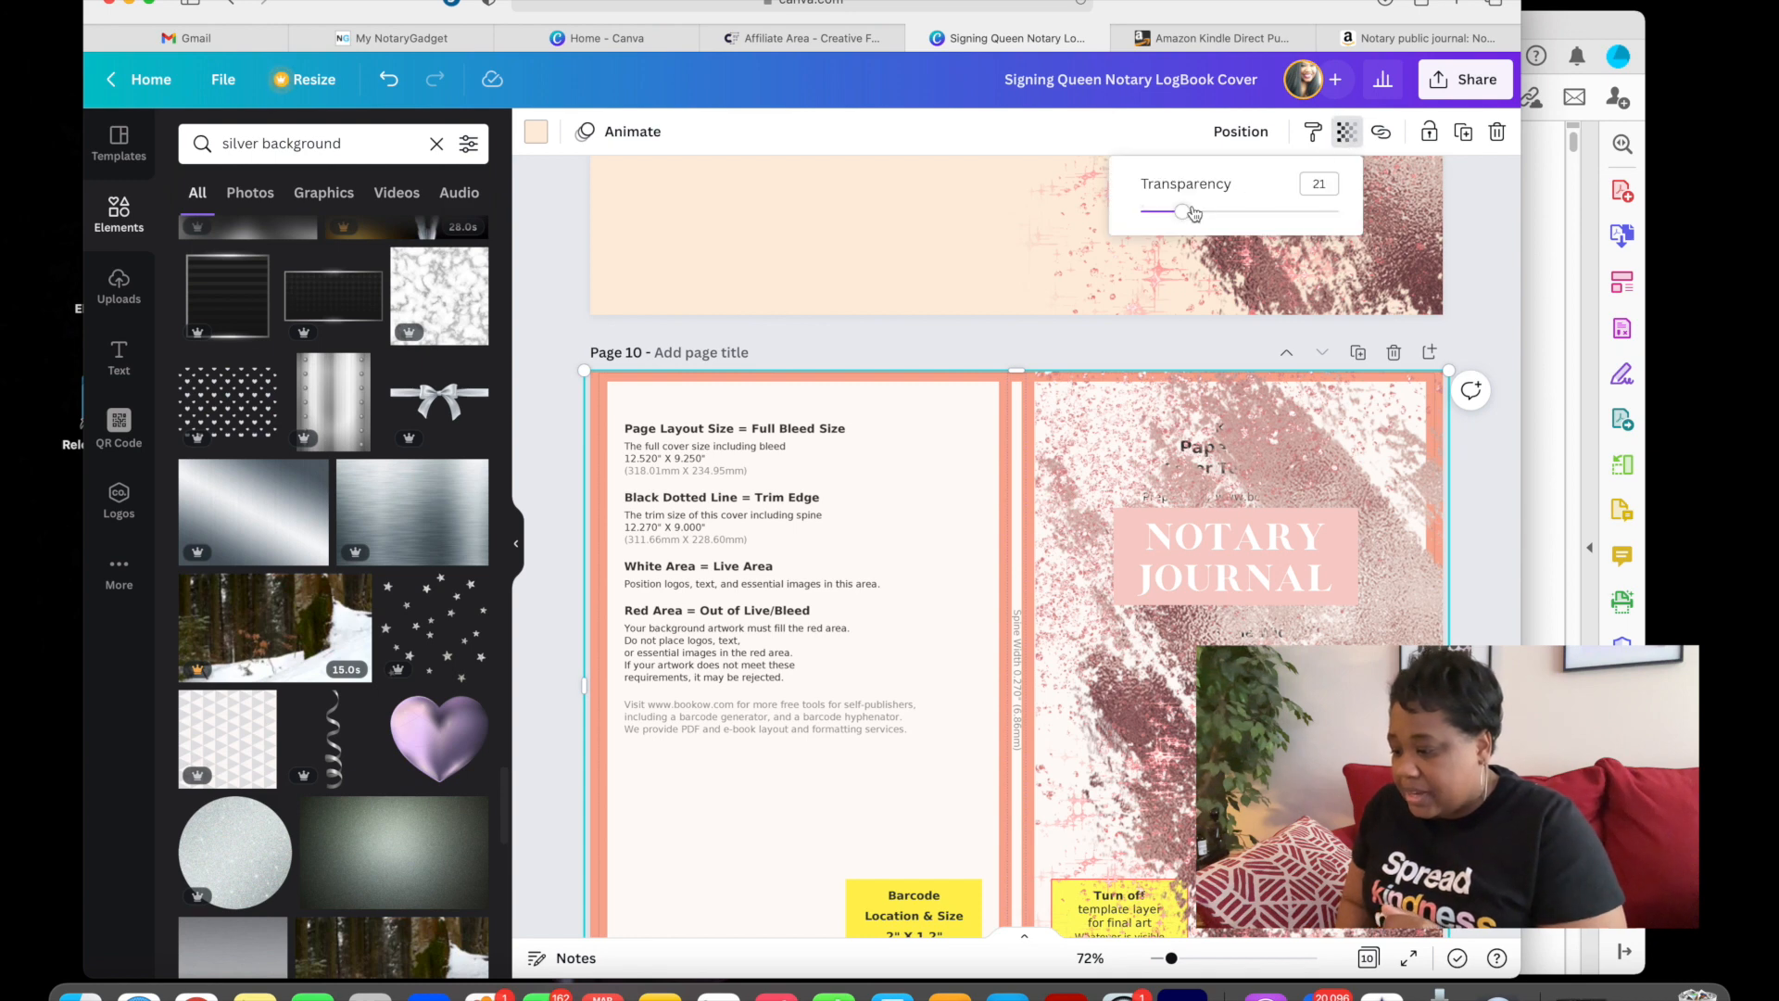
drag(1195, 213, 1339, 212)
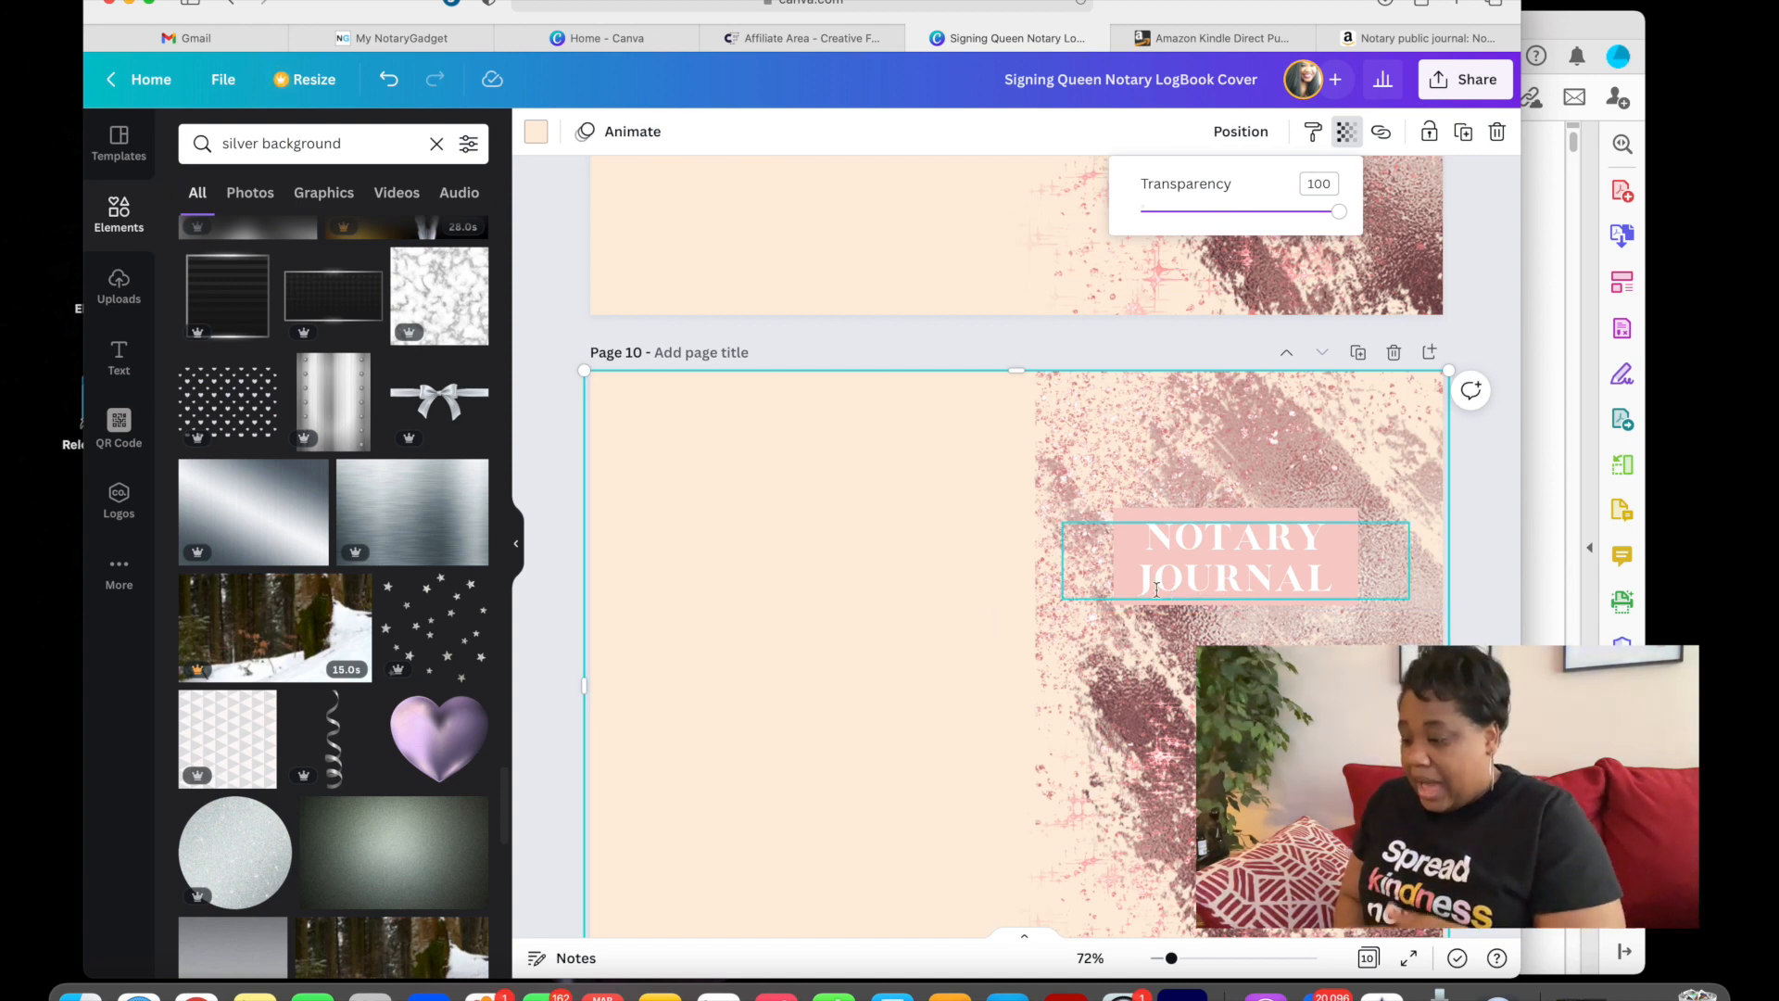
- Delete the pink glitter splatter and rose-gold brush-stroke graphics from the cover on page 10
scroll(1075, 461, down, 2)
scroll(1074, 462, down, 1)
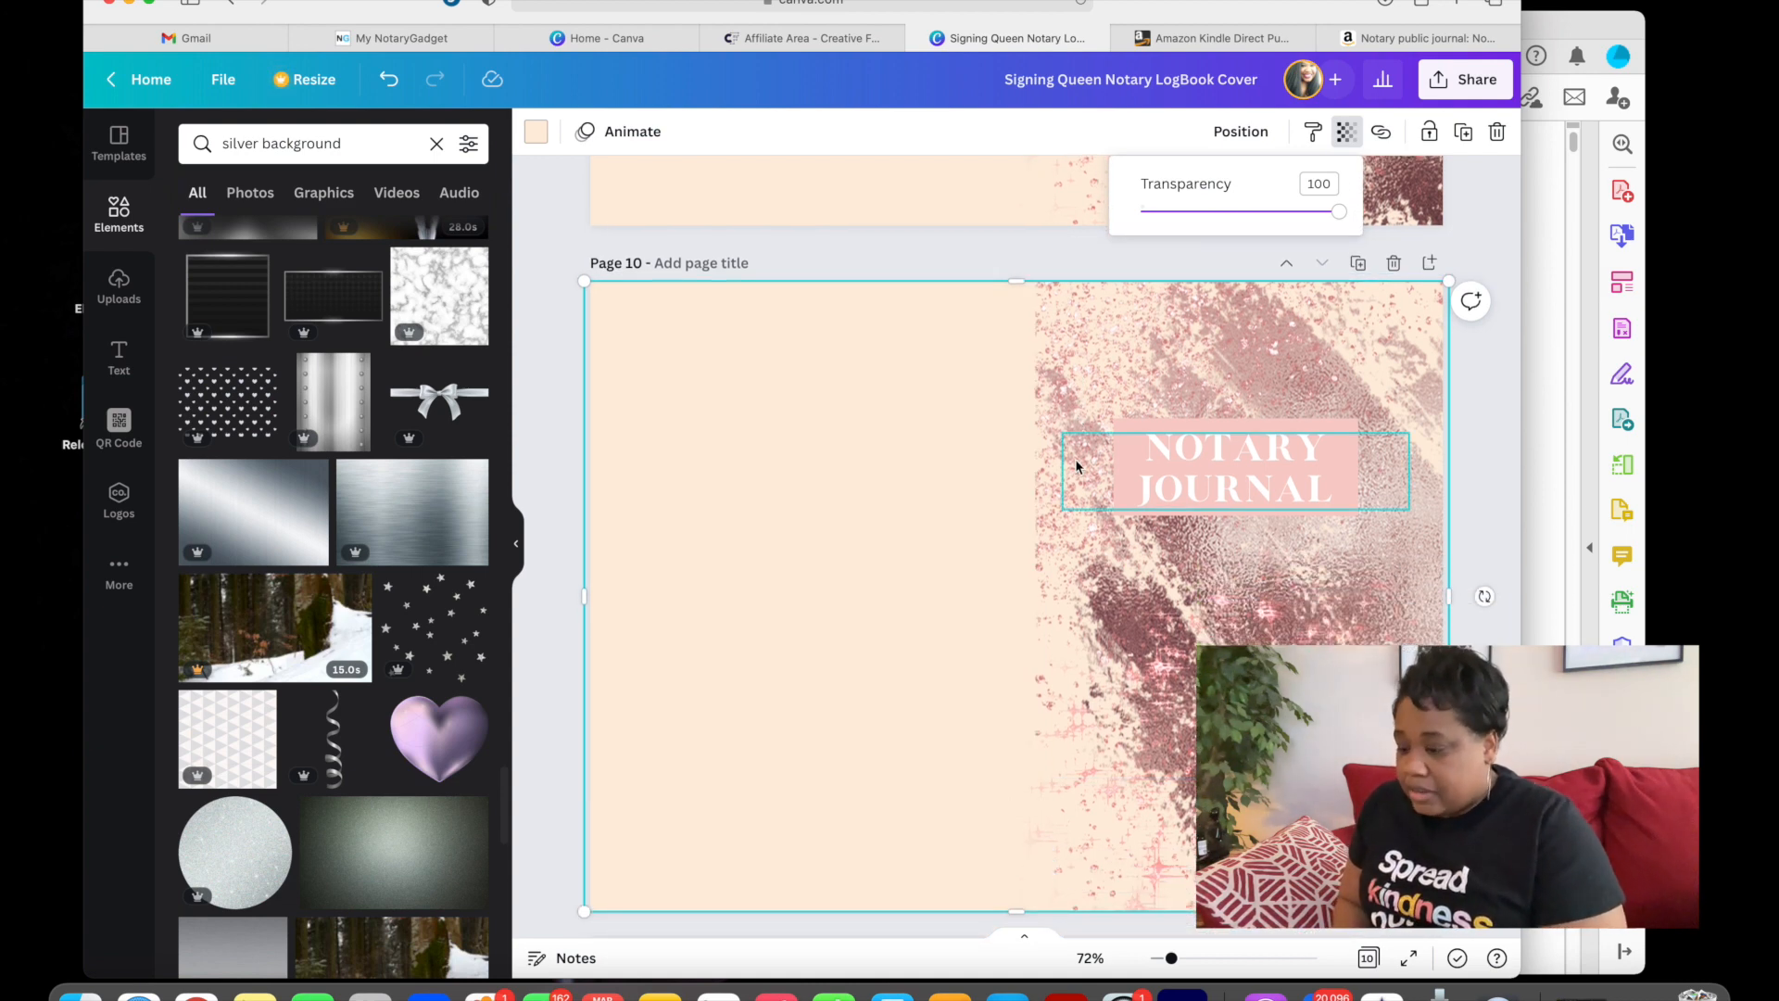
scroll(1076, 466, down, 1)
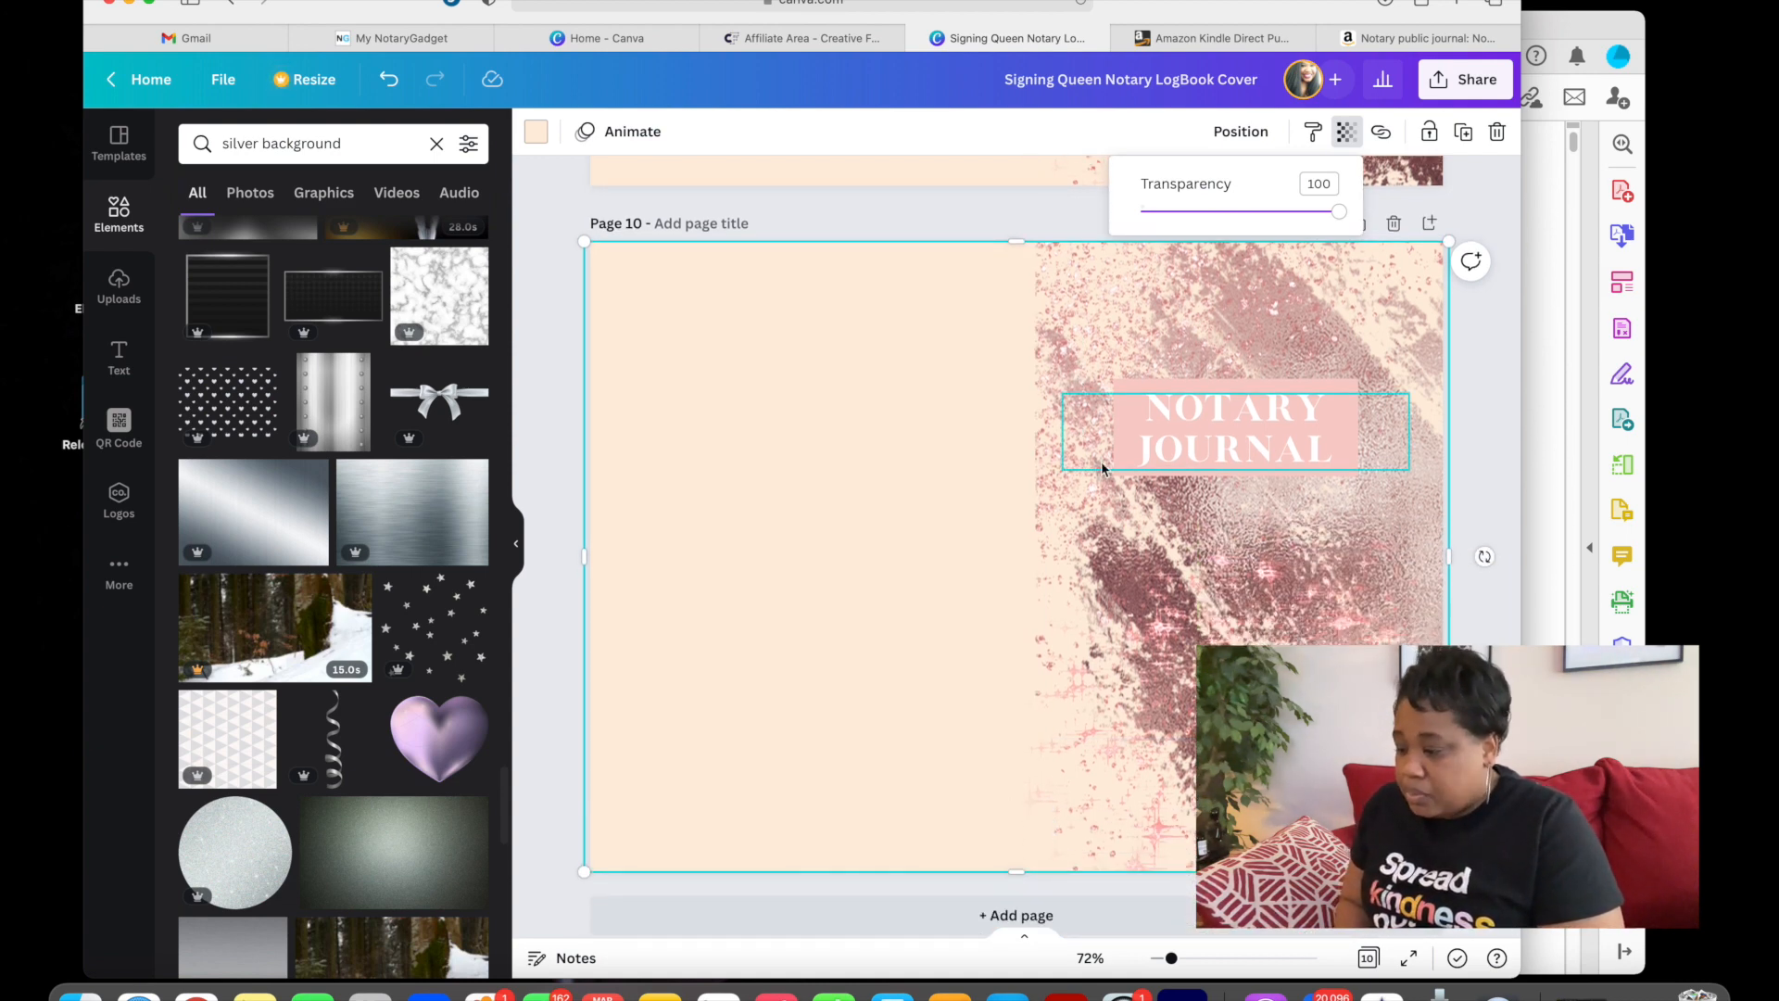
scroll(1064, 554, down, 1)
scroll(1037, 545, up, 2)
click(980, 477)
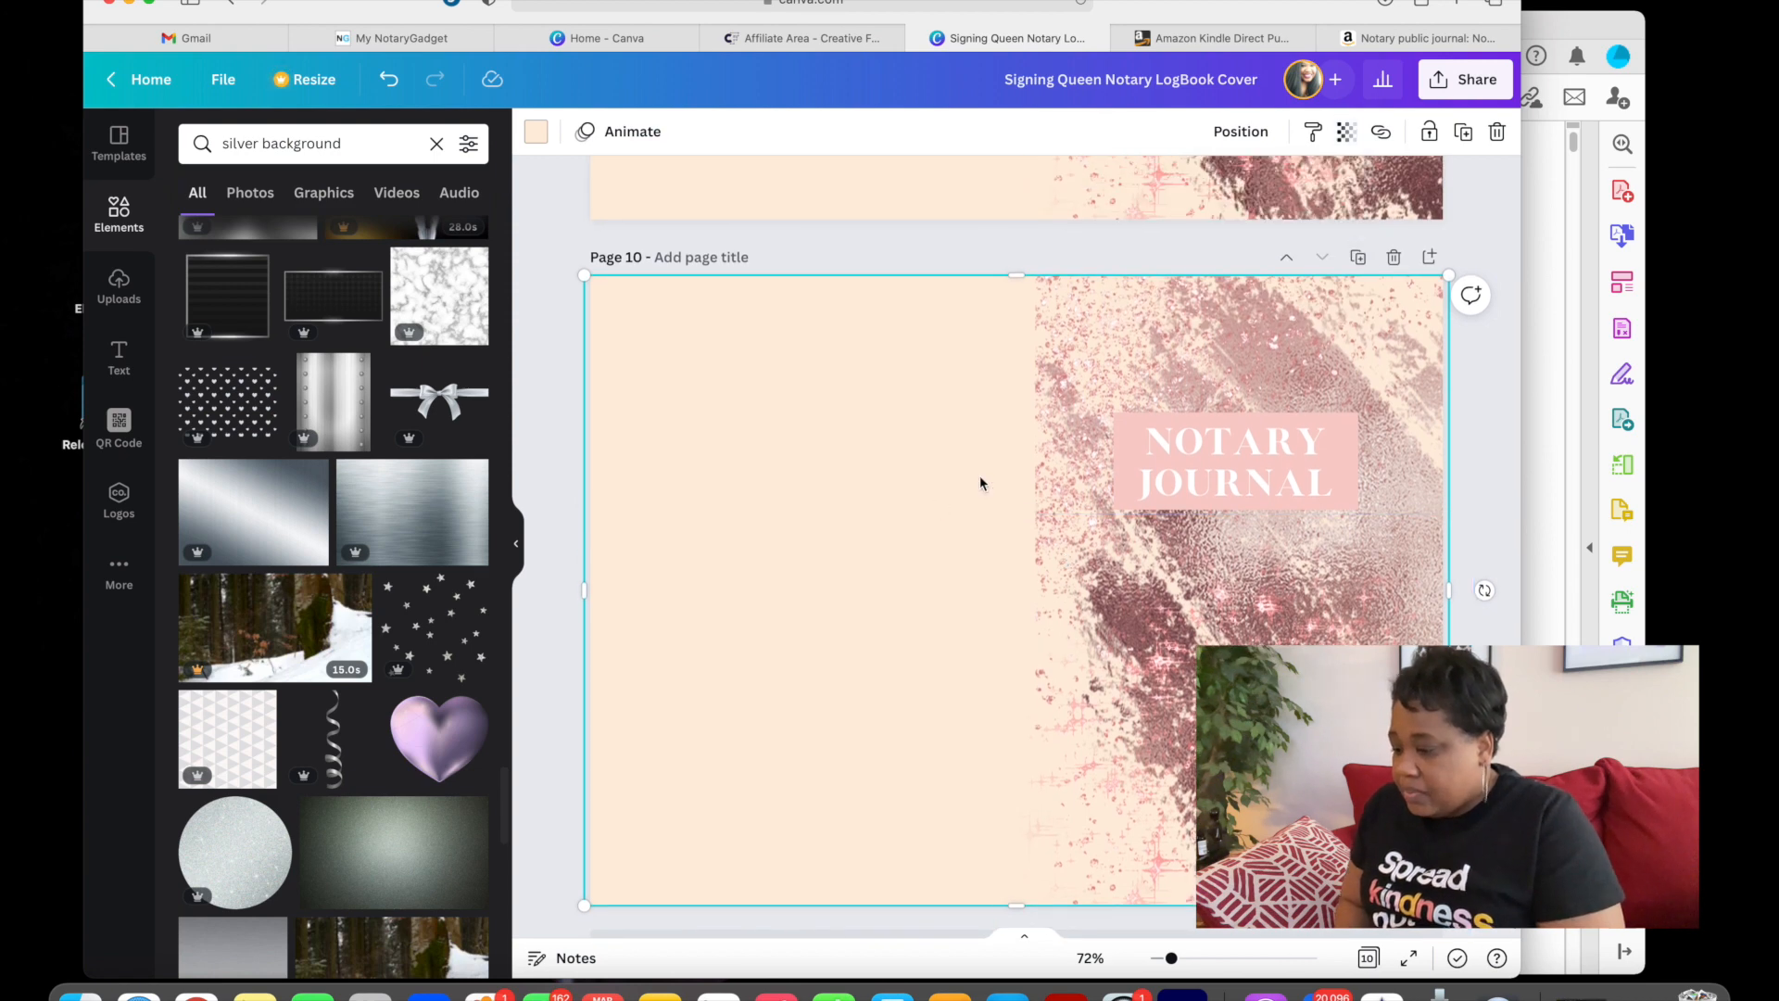
click(1204, 440)
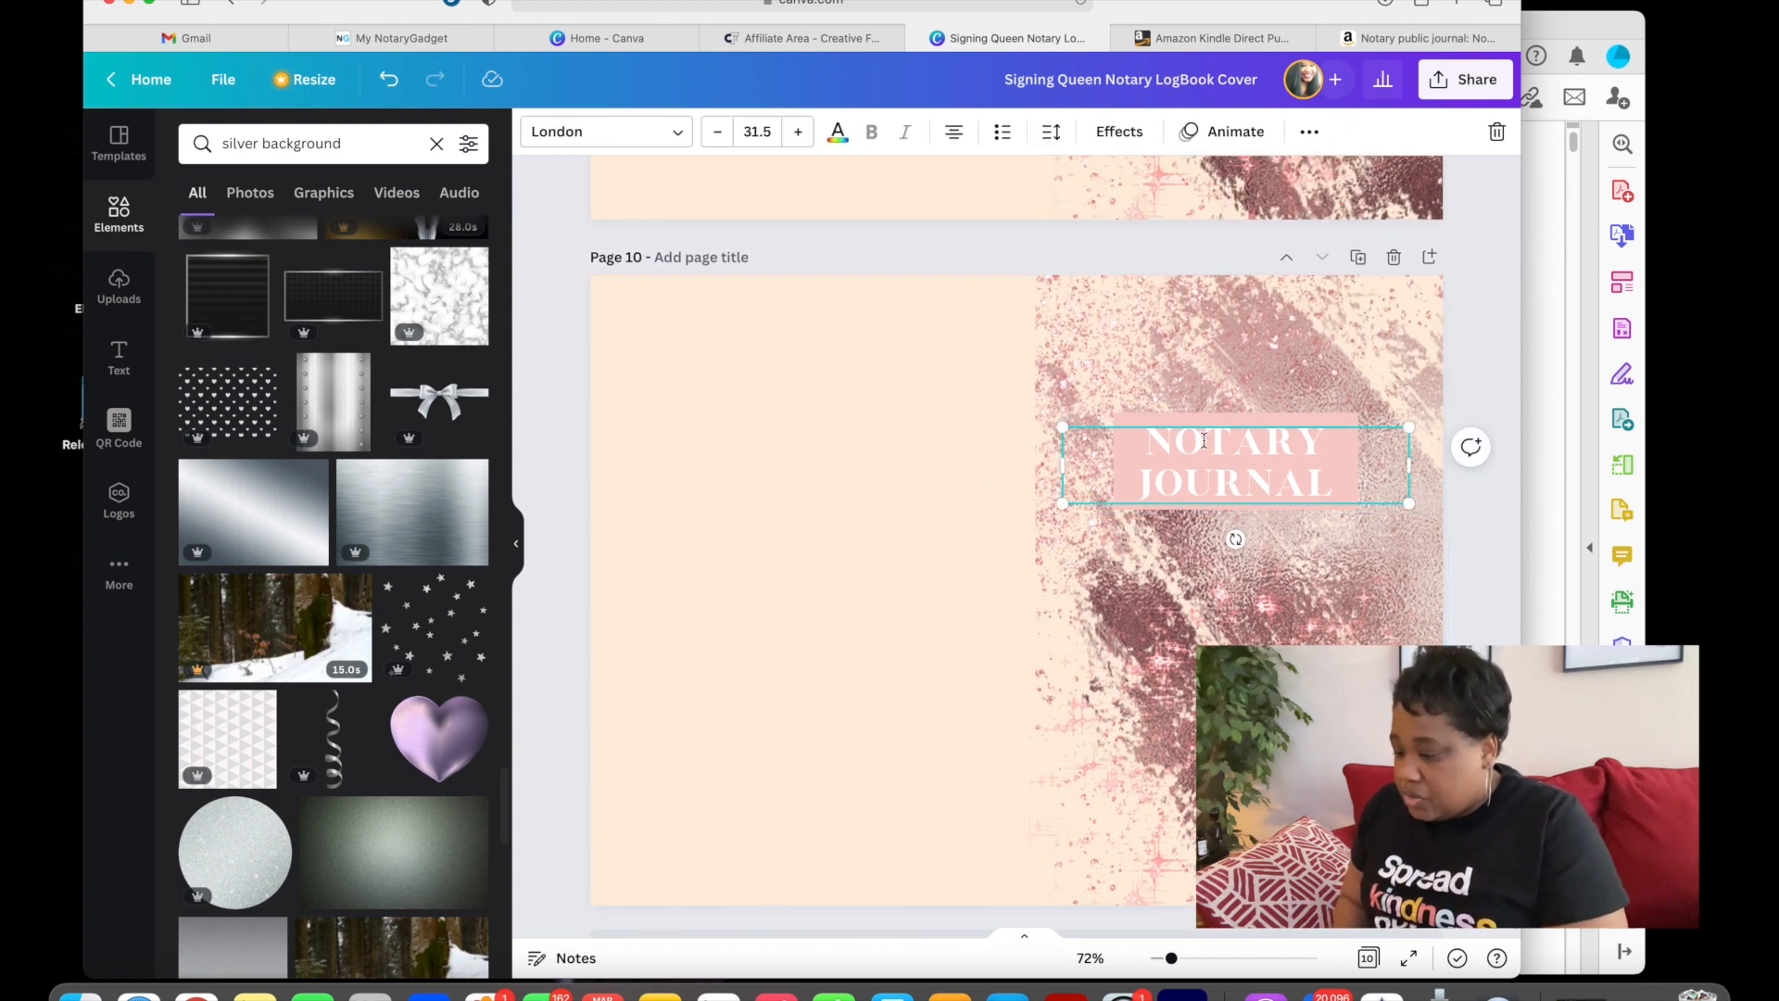
click(1221, 371)
key(Delete)
click(1248, 571)
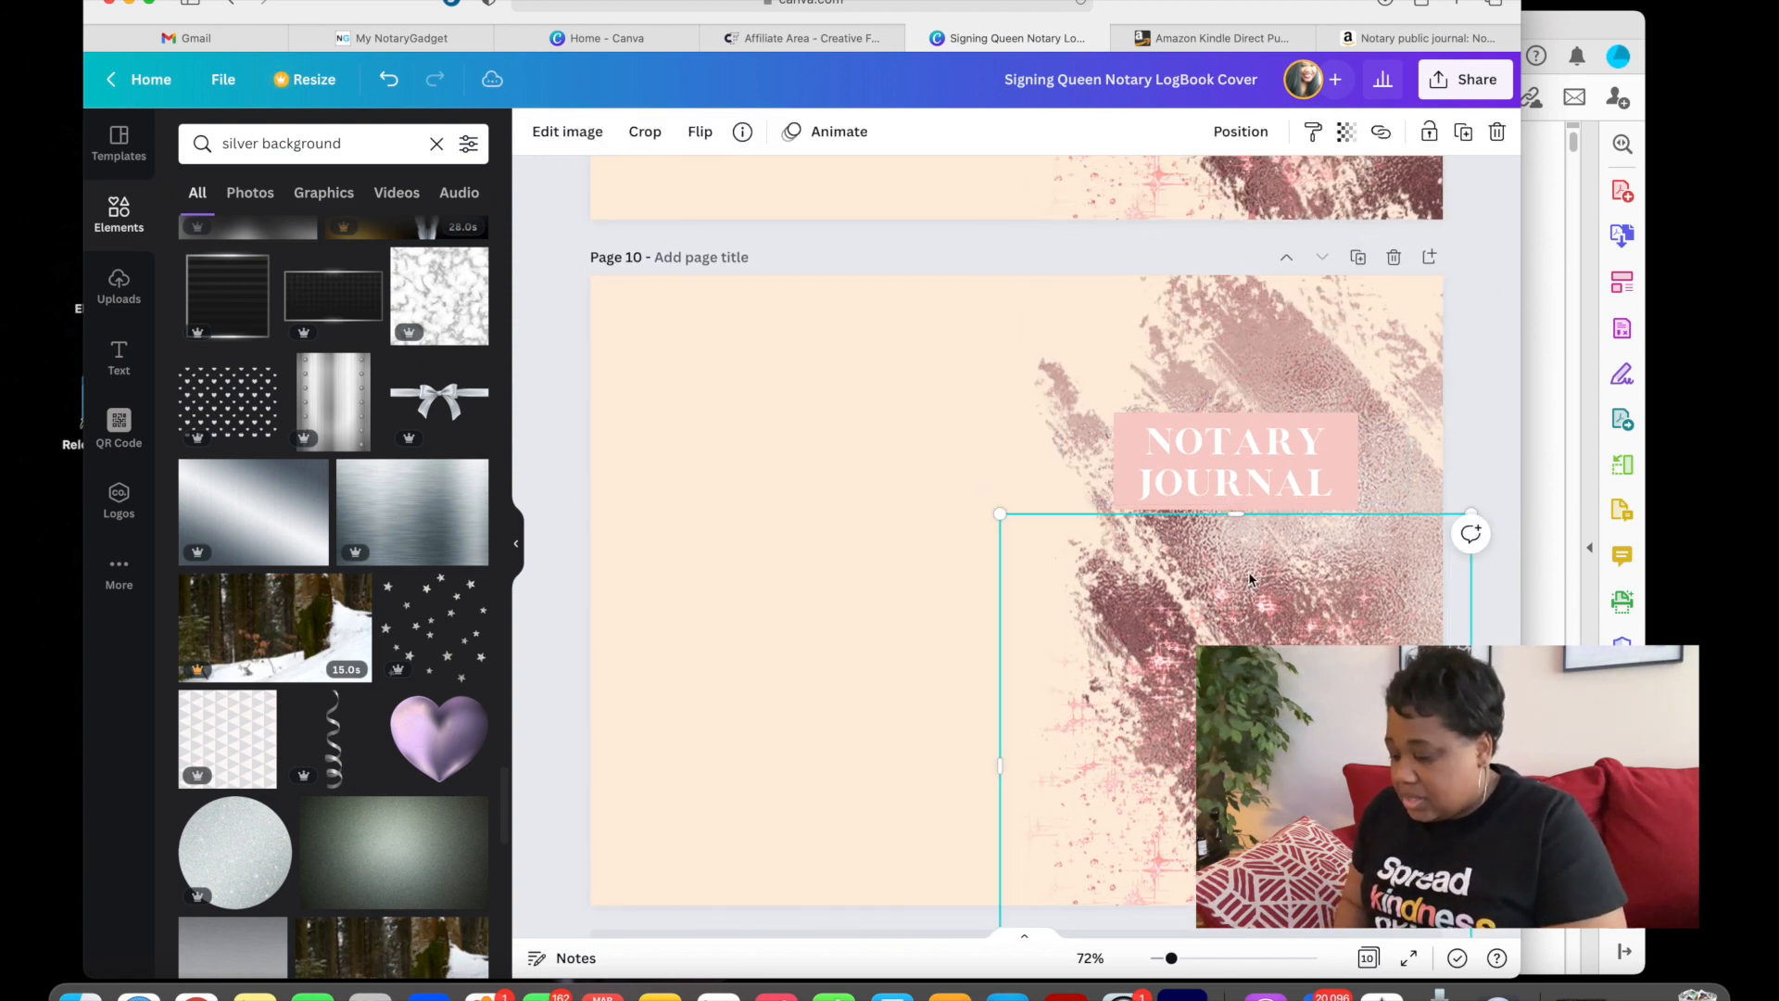
click(1320, 352)
key(Delete)
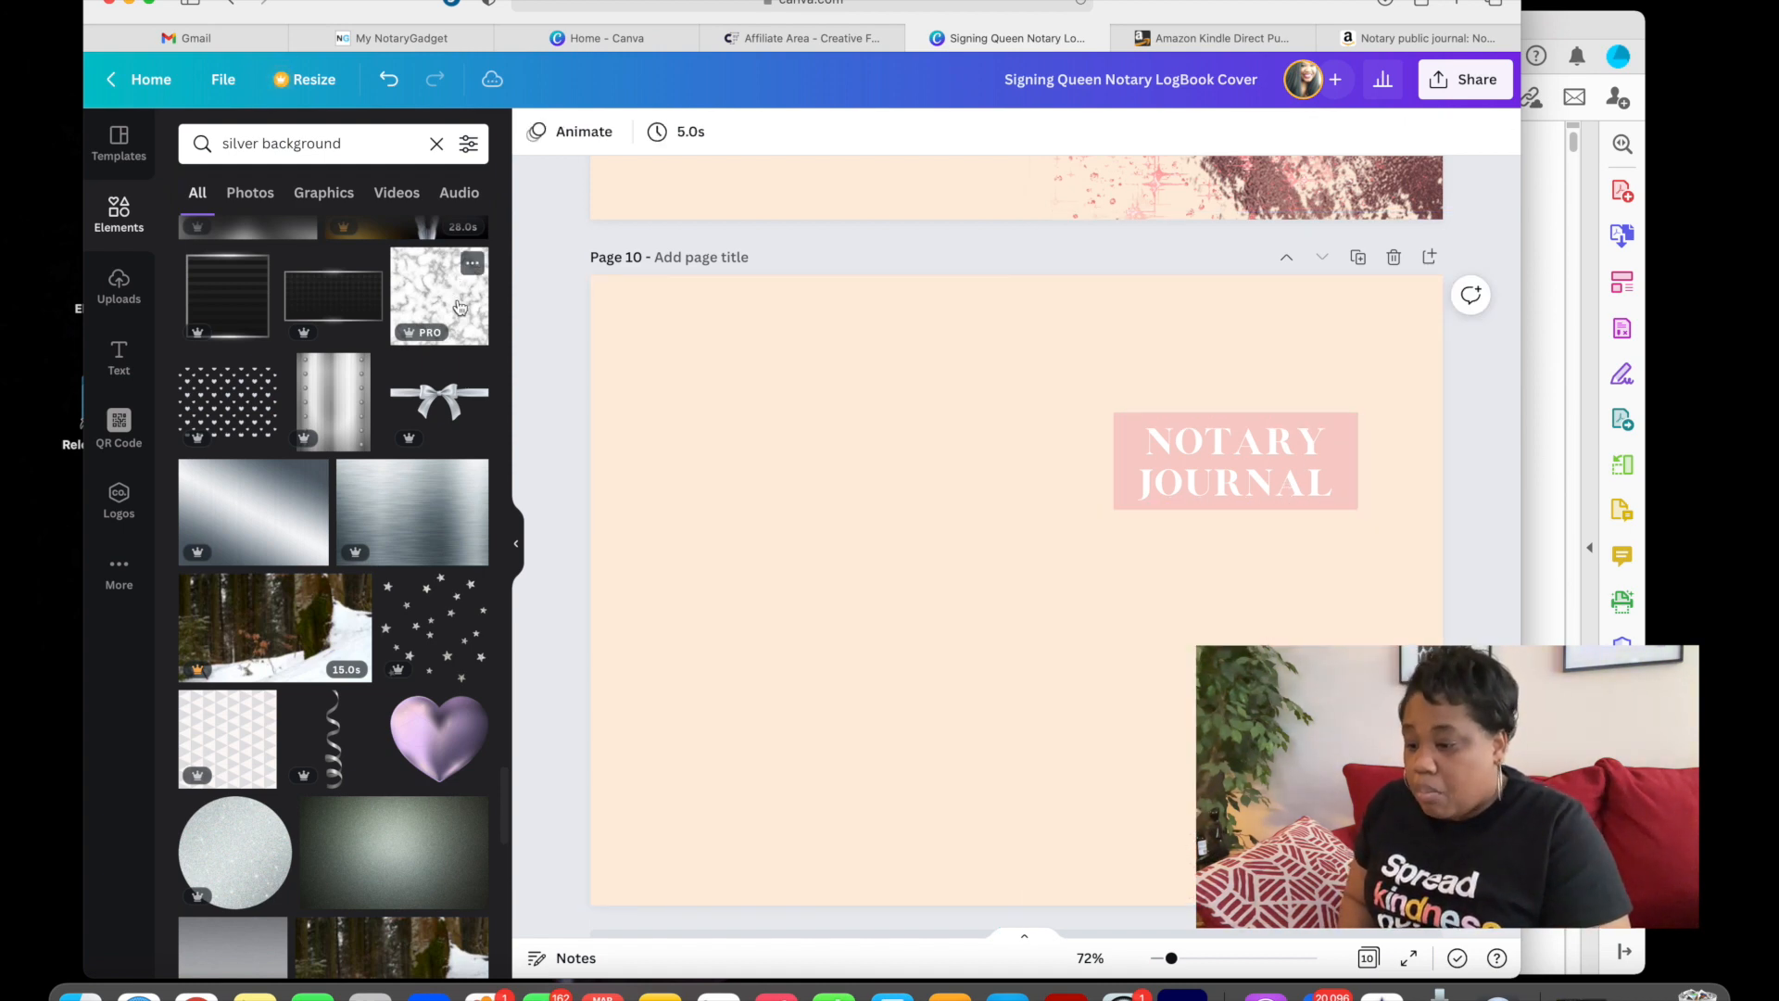
- Replace the beige background on page 10 with the grey-and-white marble image, enlarged to cover the whole page
click(673, 390)
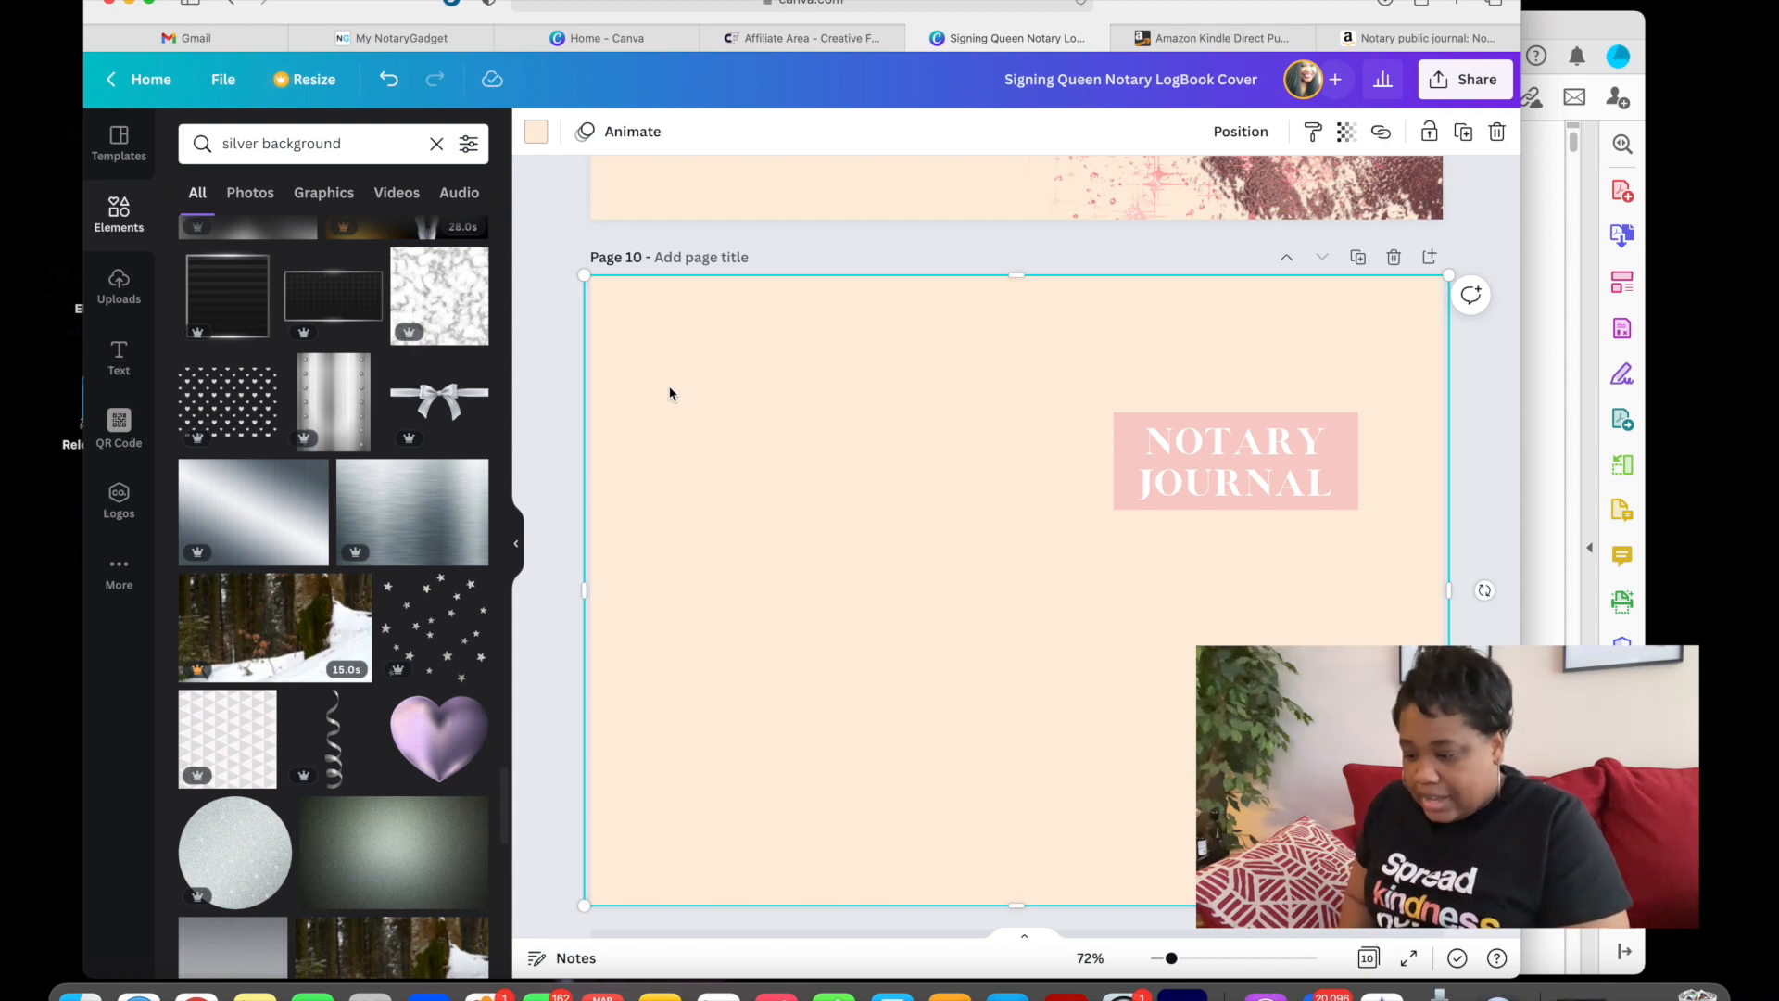
key(Delete)
click(439, 296)
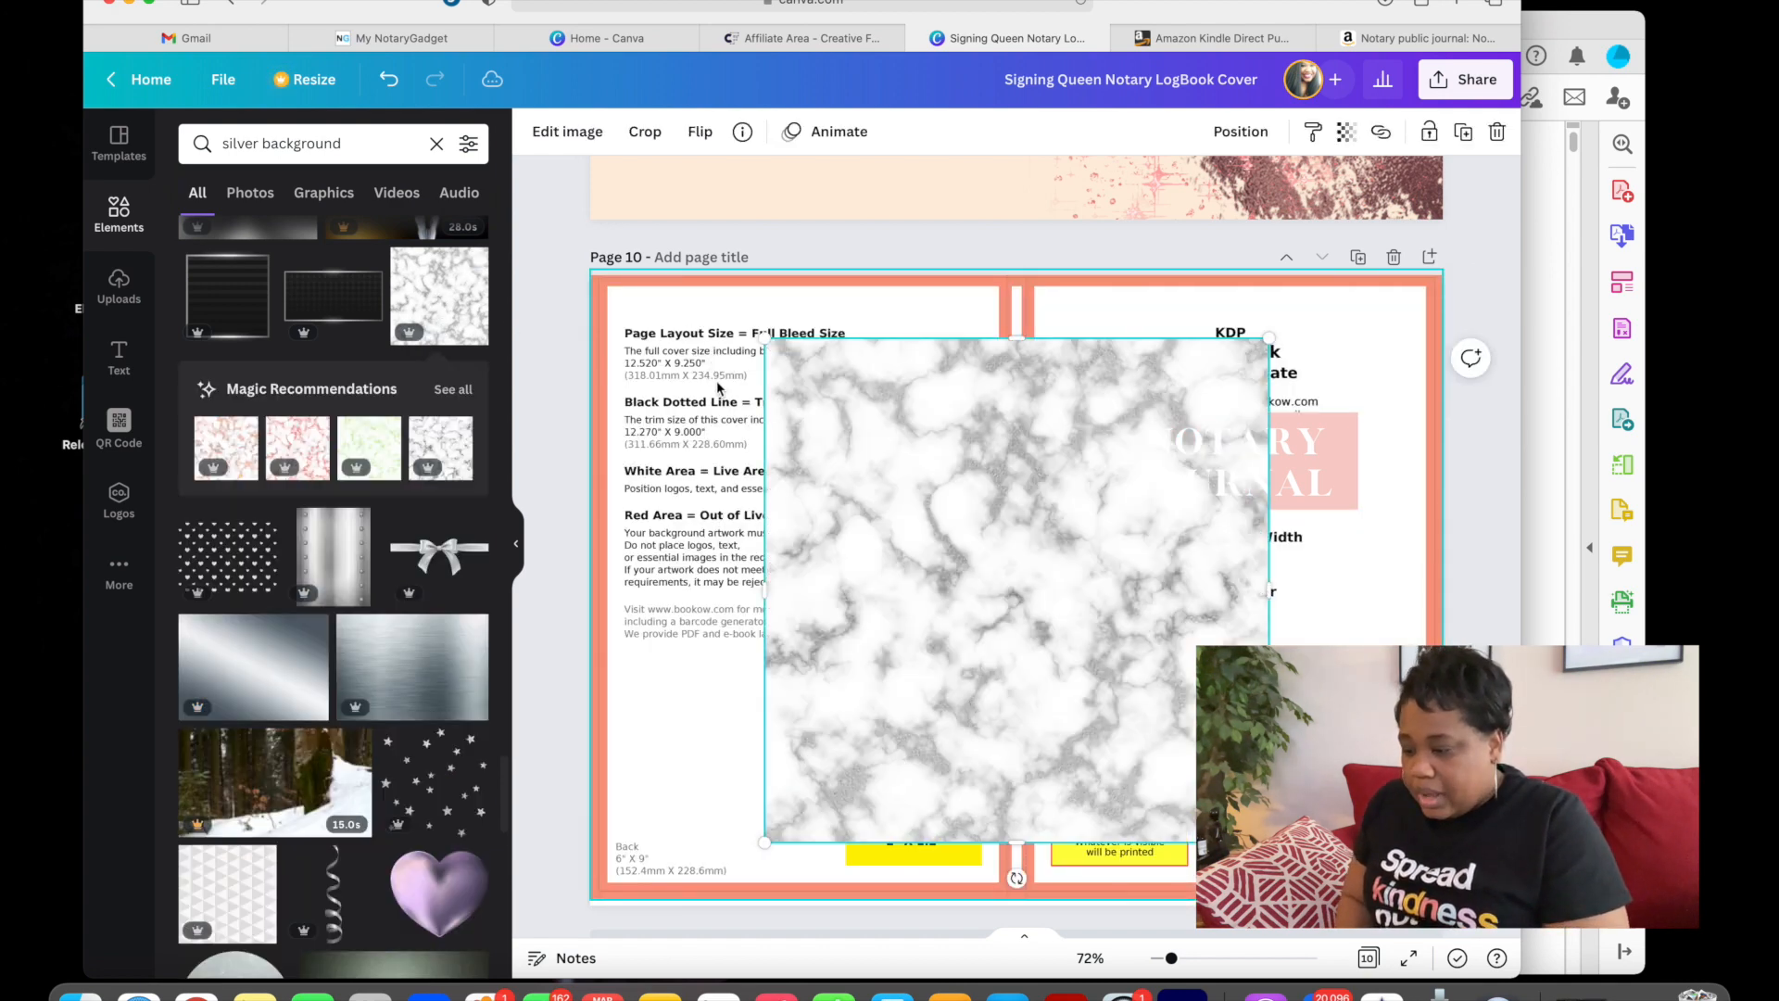
drag(800, 431, 615, 360)
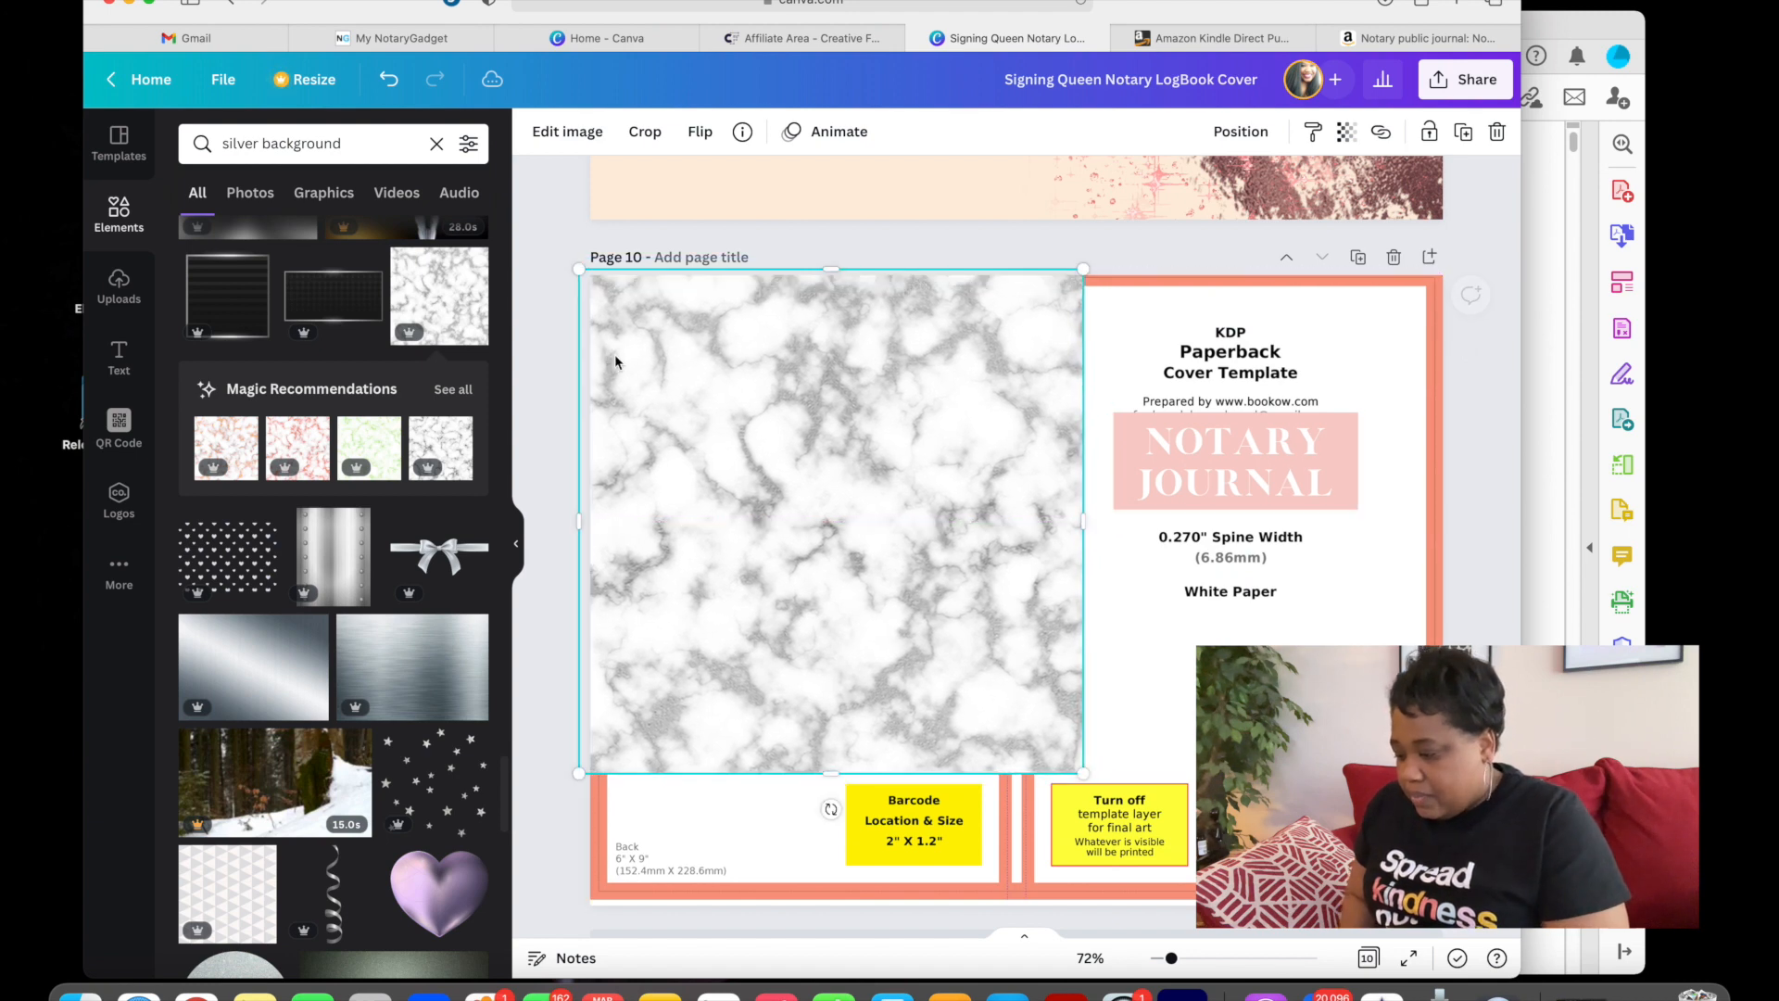
drag(1083, 772, 1461, 996)
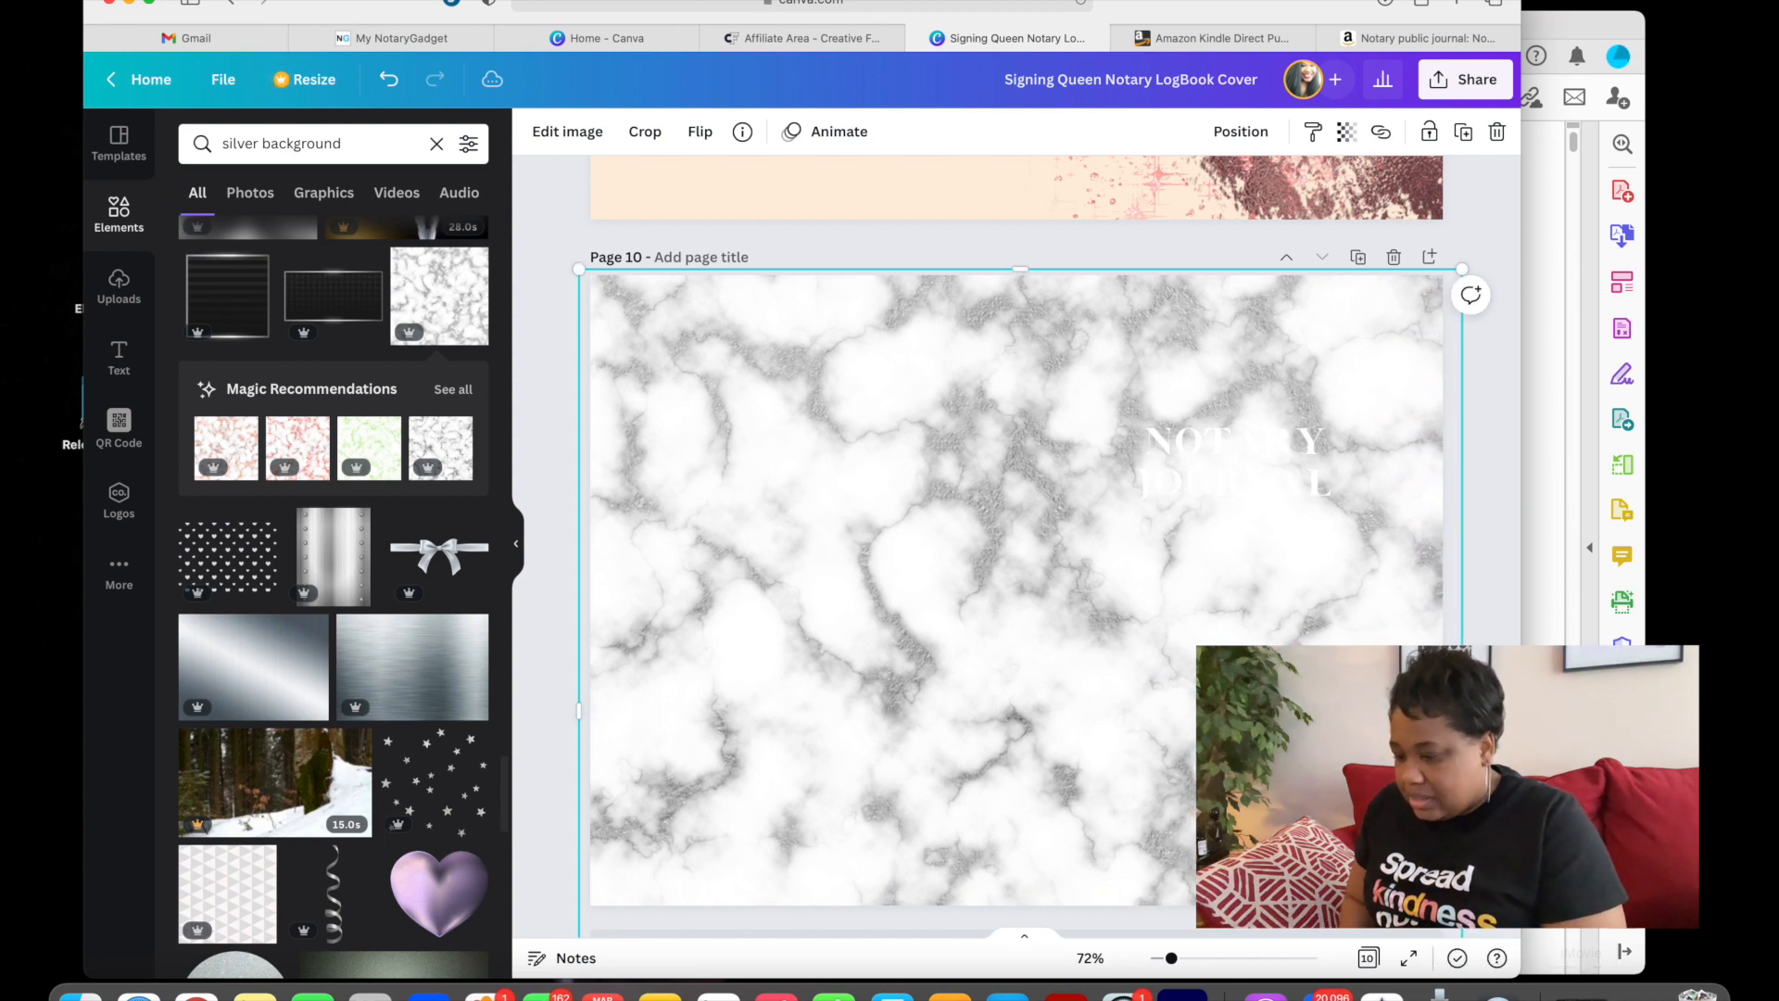
- Send the marble image behind the KDP template guide and delete the guide from page 10
key(Delete)
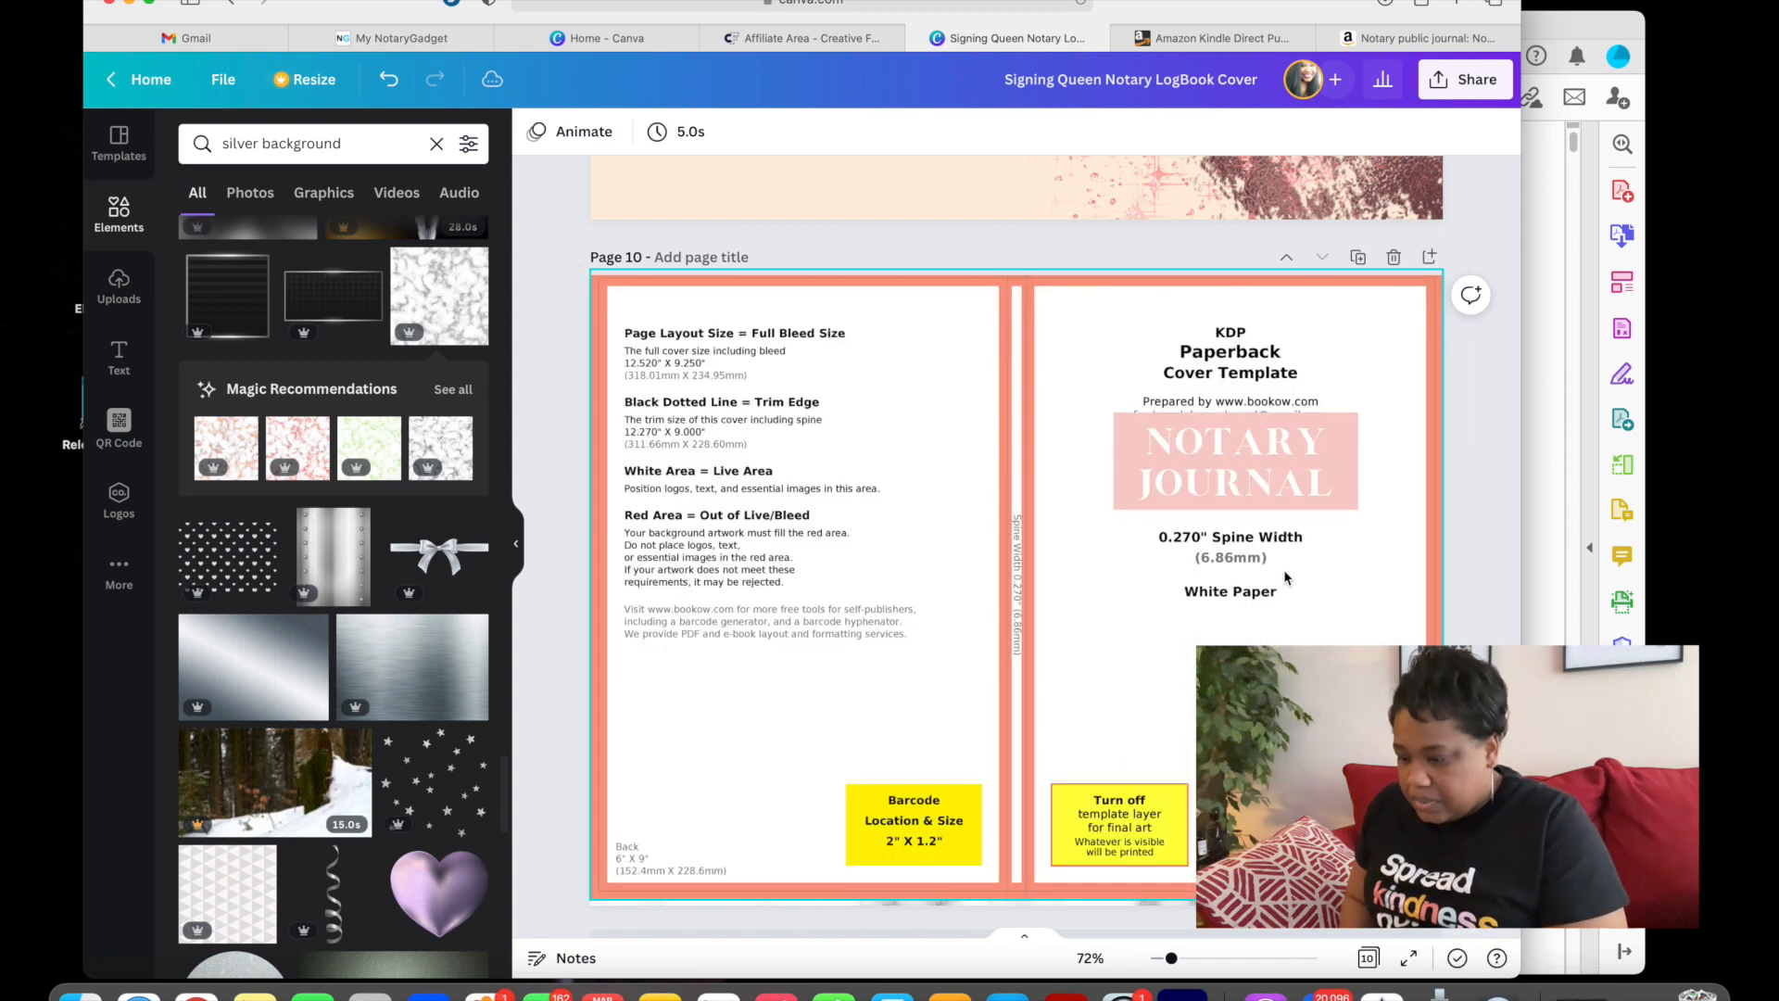
click(841, 469)
mouse_move(778, 419)
mouse_down()
mouse_move(948, 437)
mouse_move(779, 421)
mouse_up()
click(1240, 132)
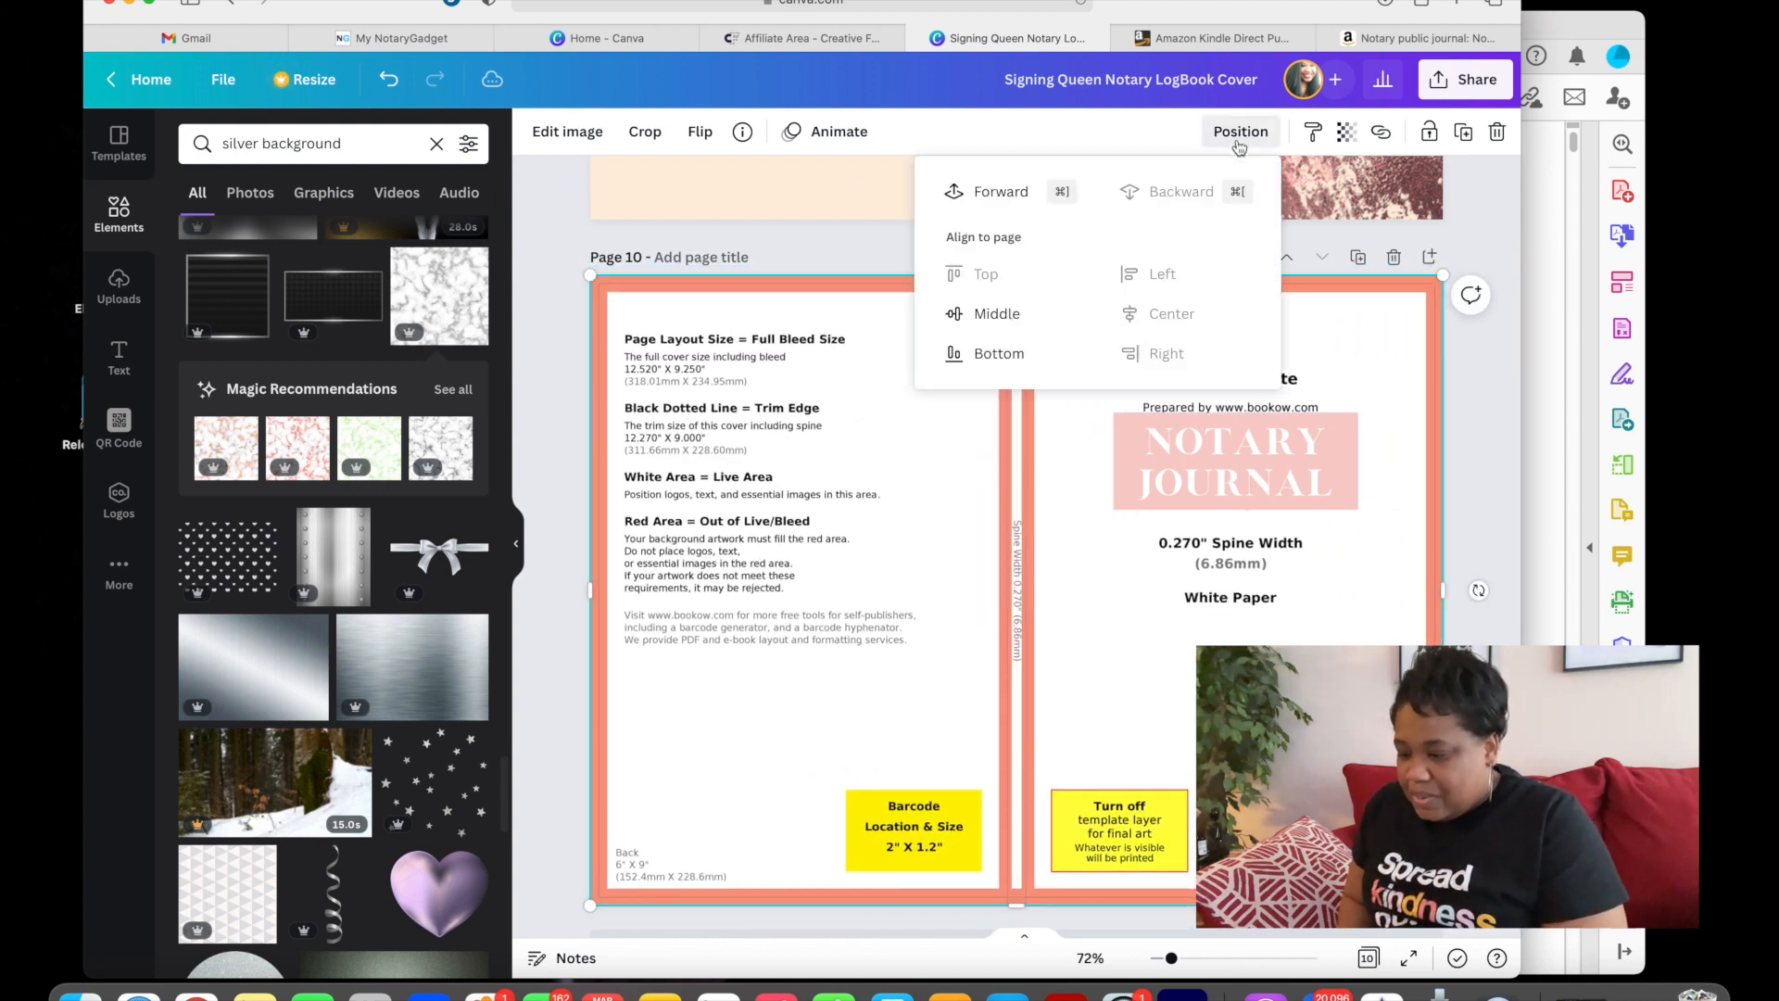
drag(671, 337, 809, 375)
drag(890, 433, 749, 539)
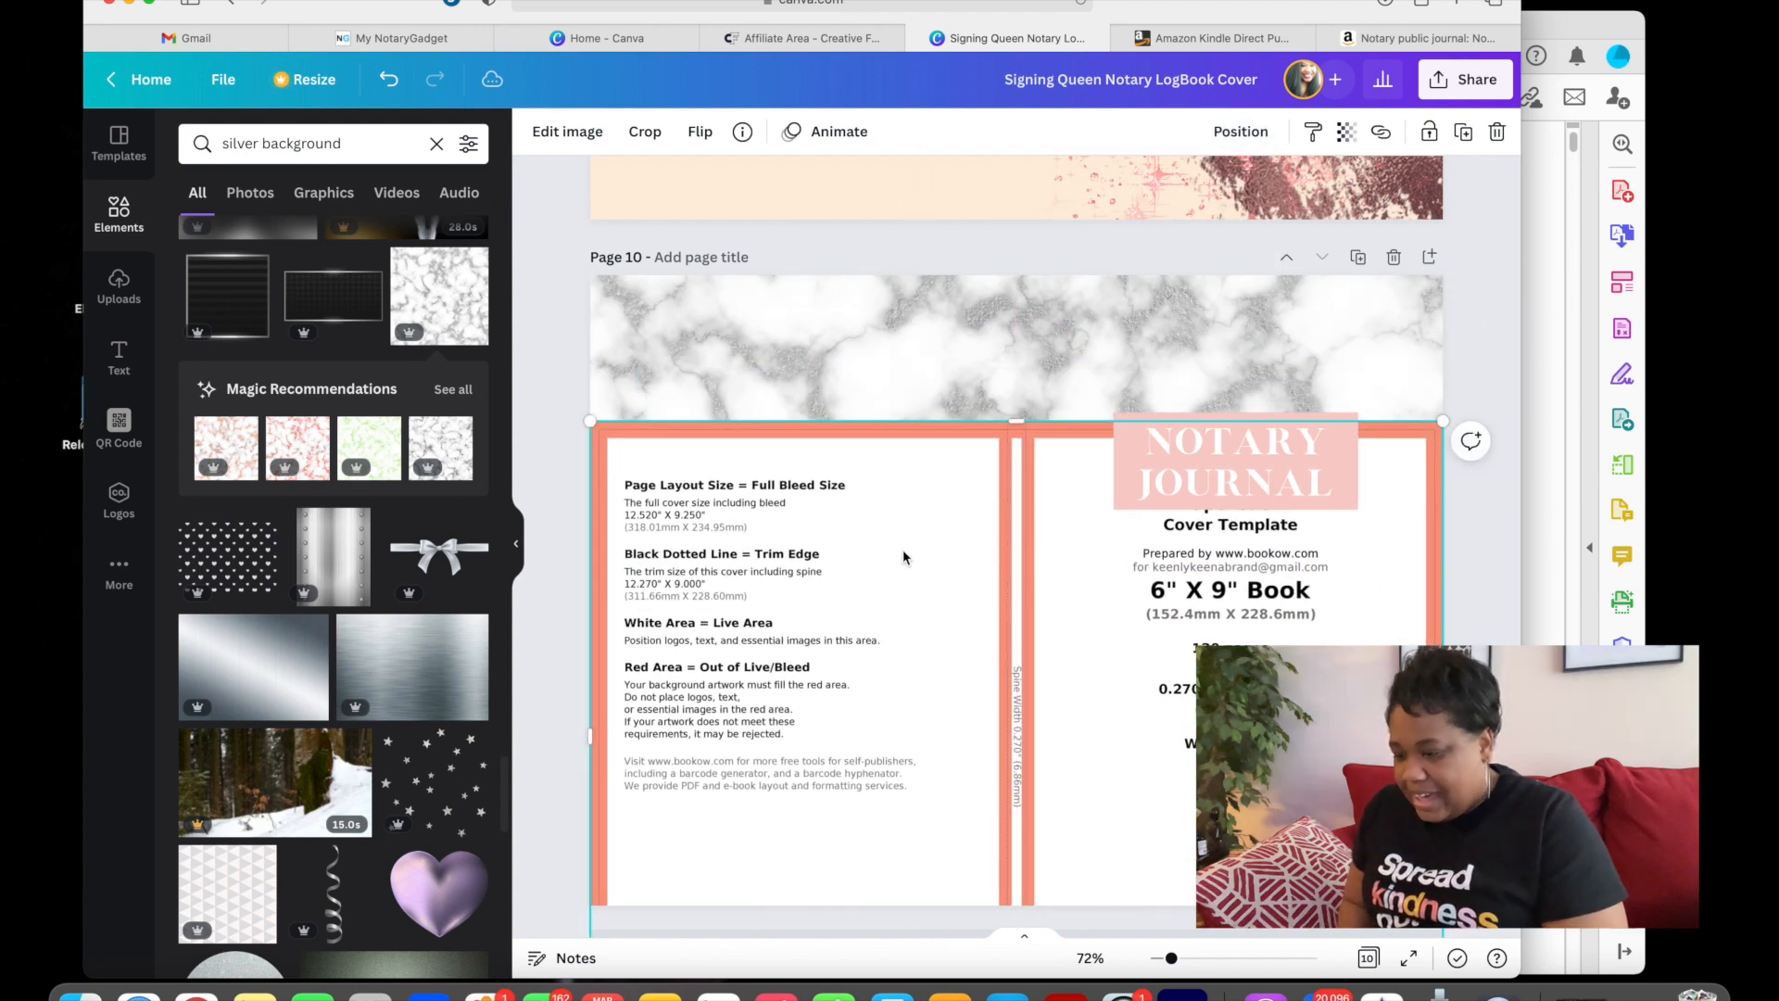
drag(906, 563, 896, 415)
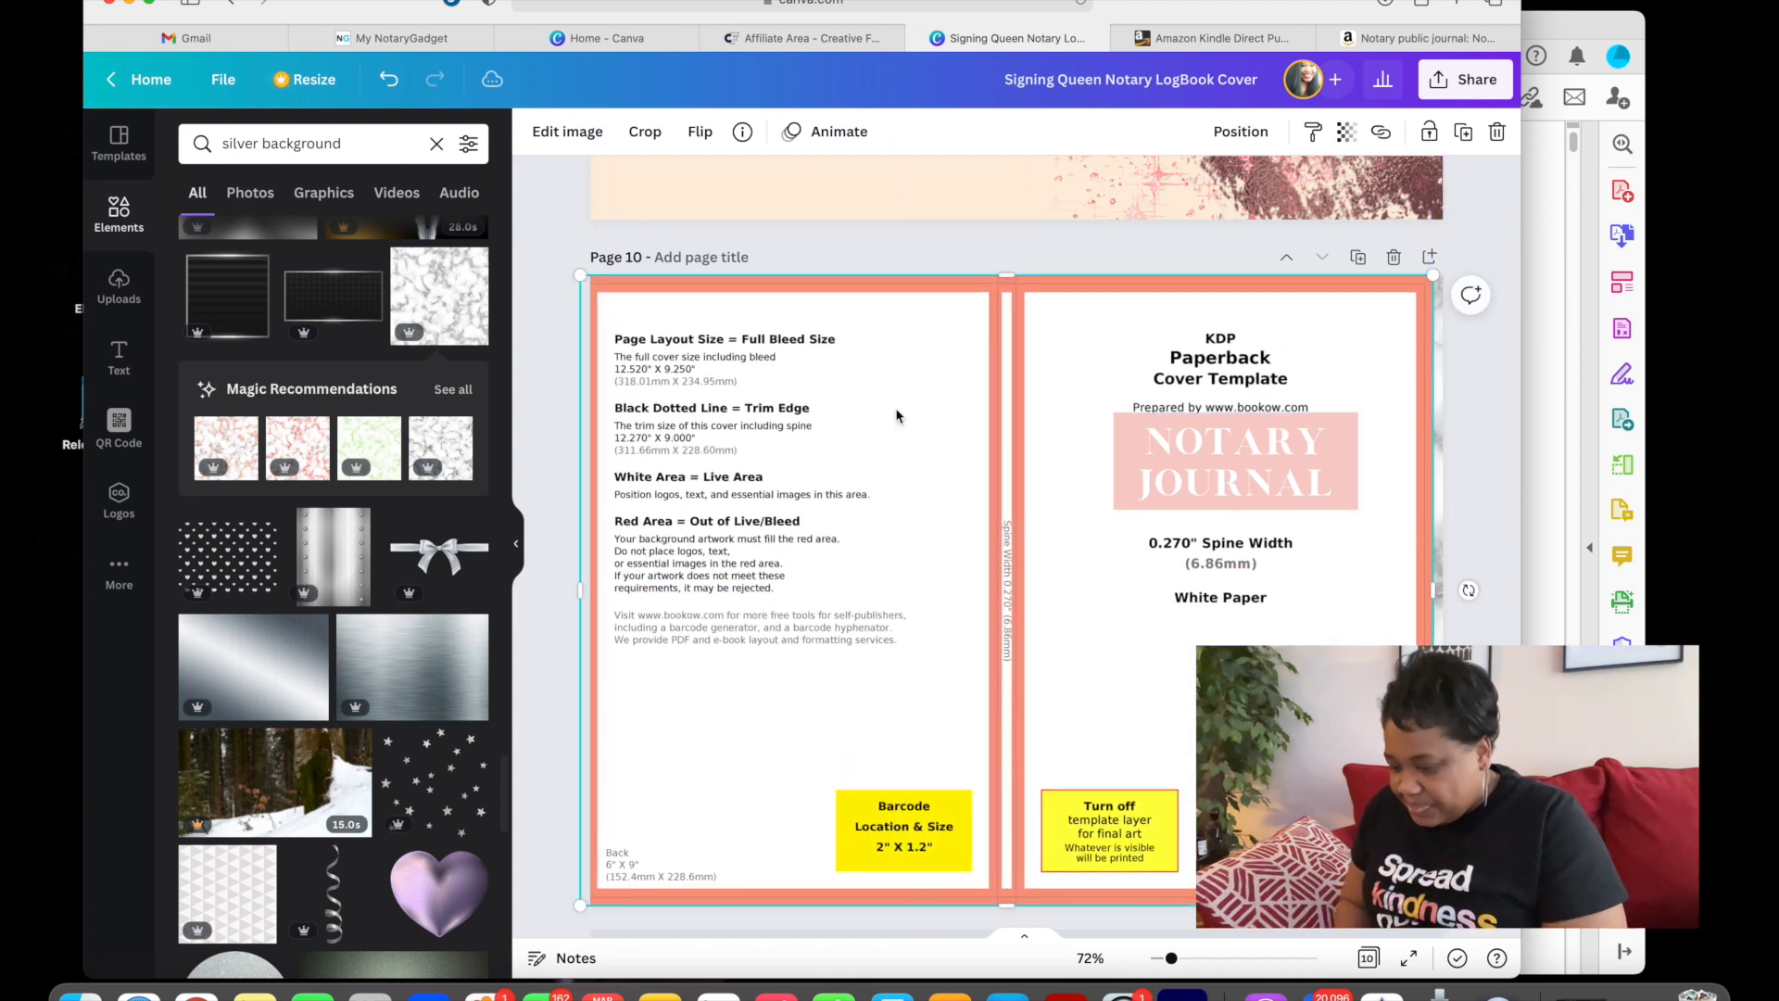
key(Delete)
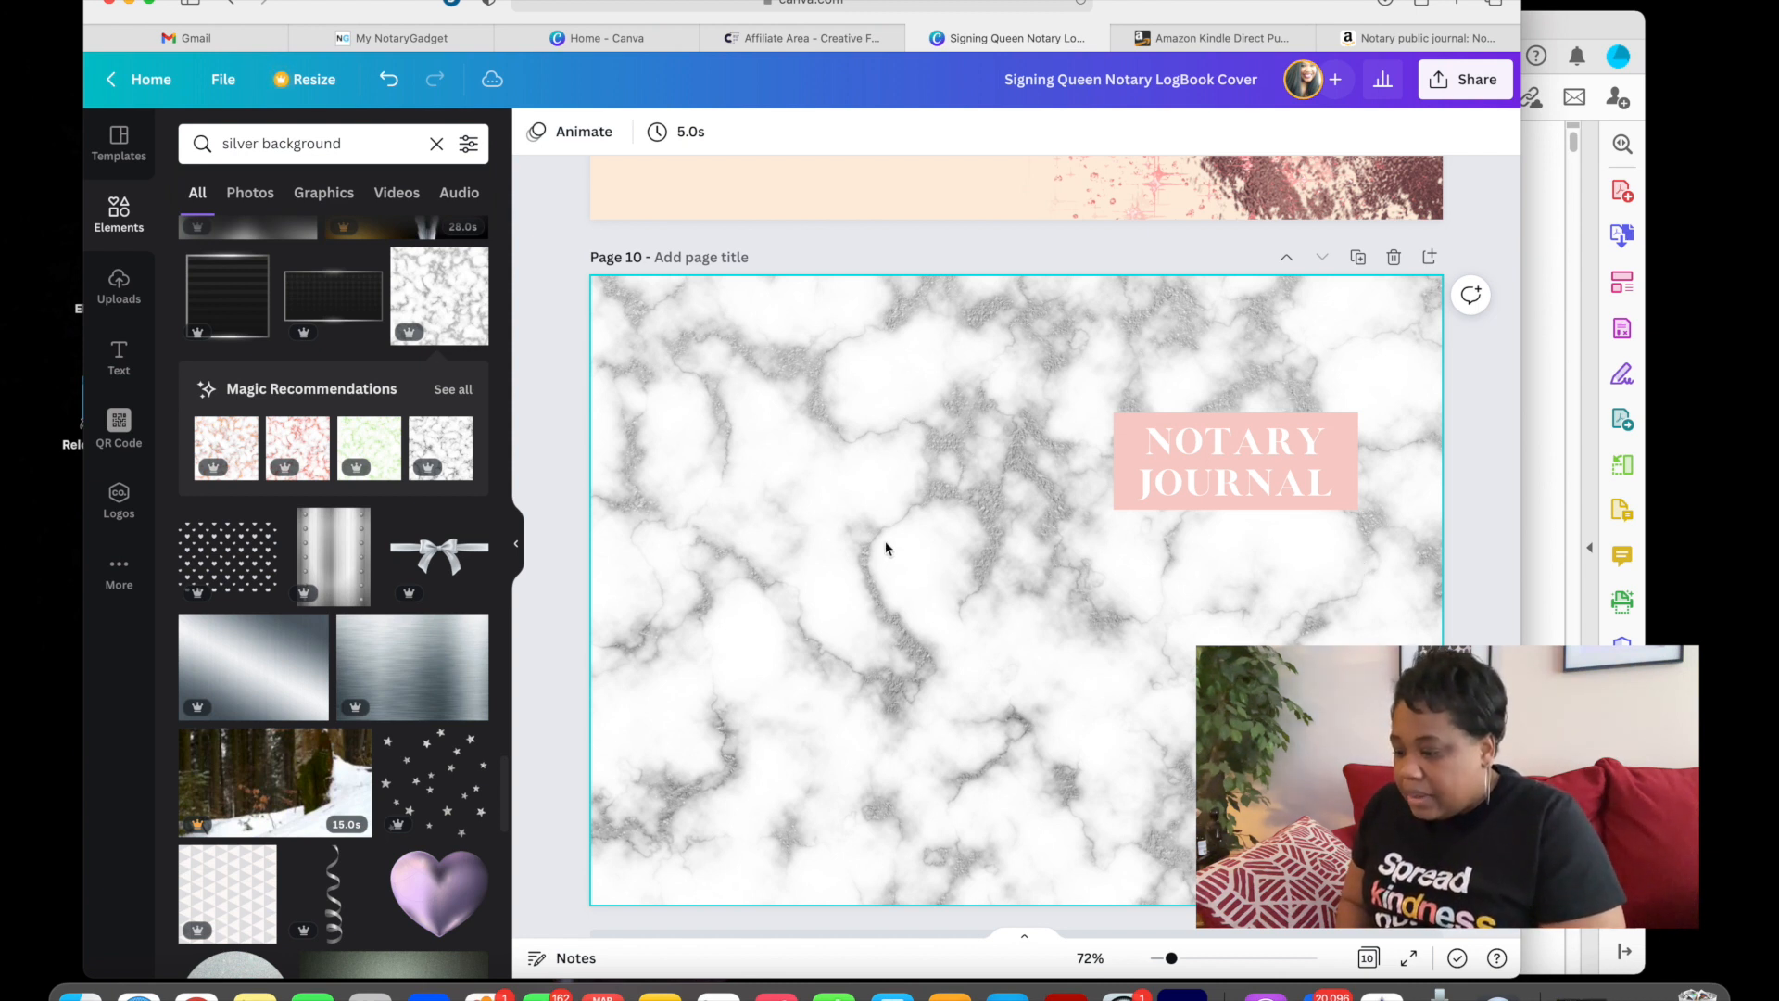
- Search the elements for "floral" and place the black line-art blossom branch at the bottom of the front cover
click(1129, 427)
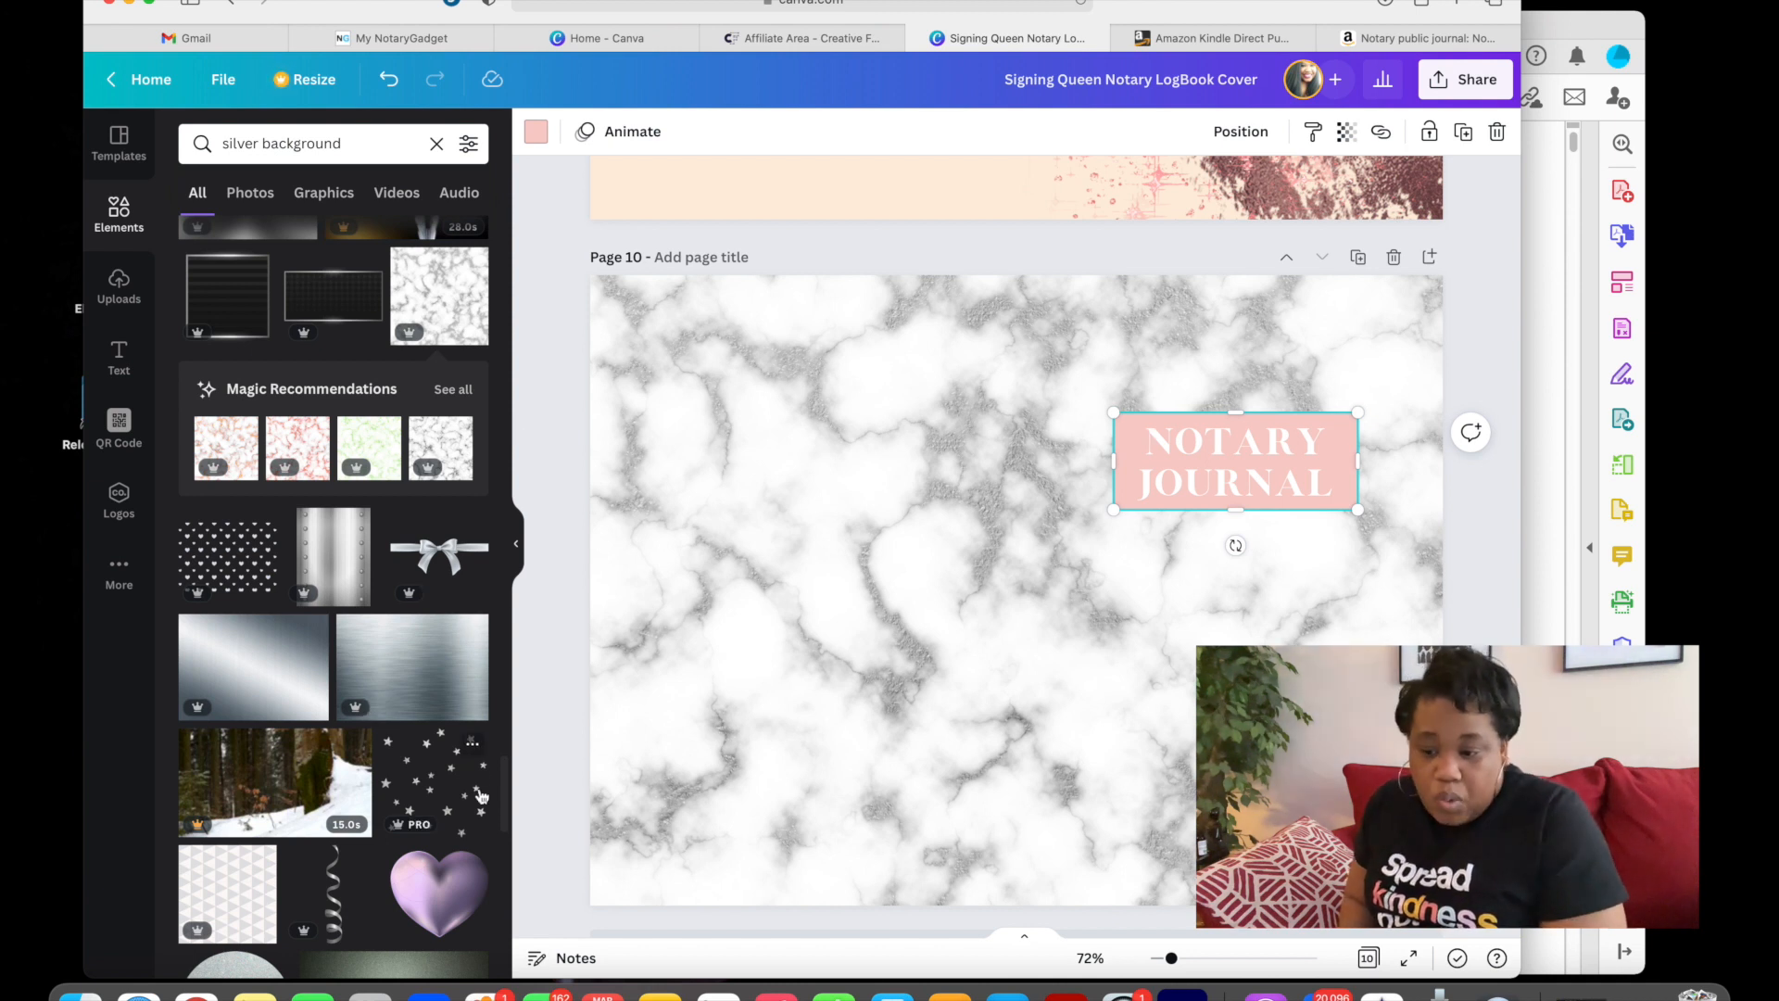
click(437, 145)
text(floral)
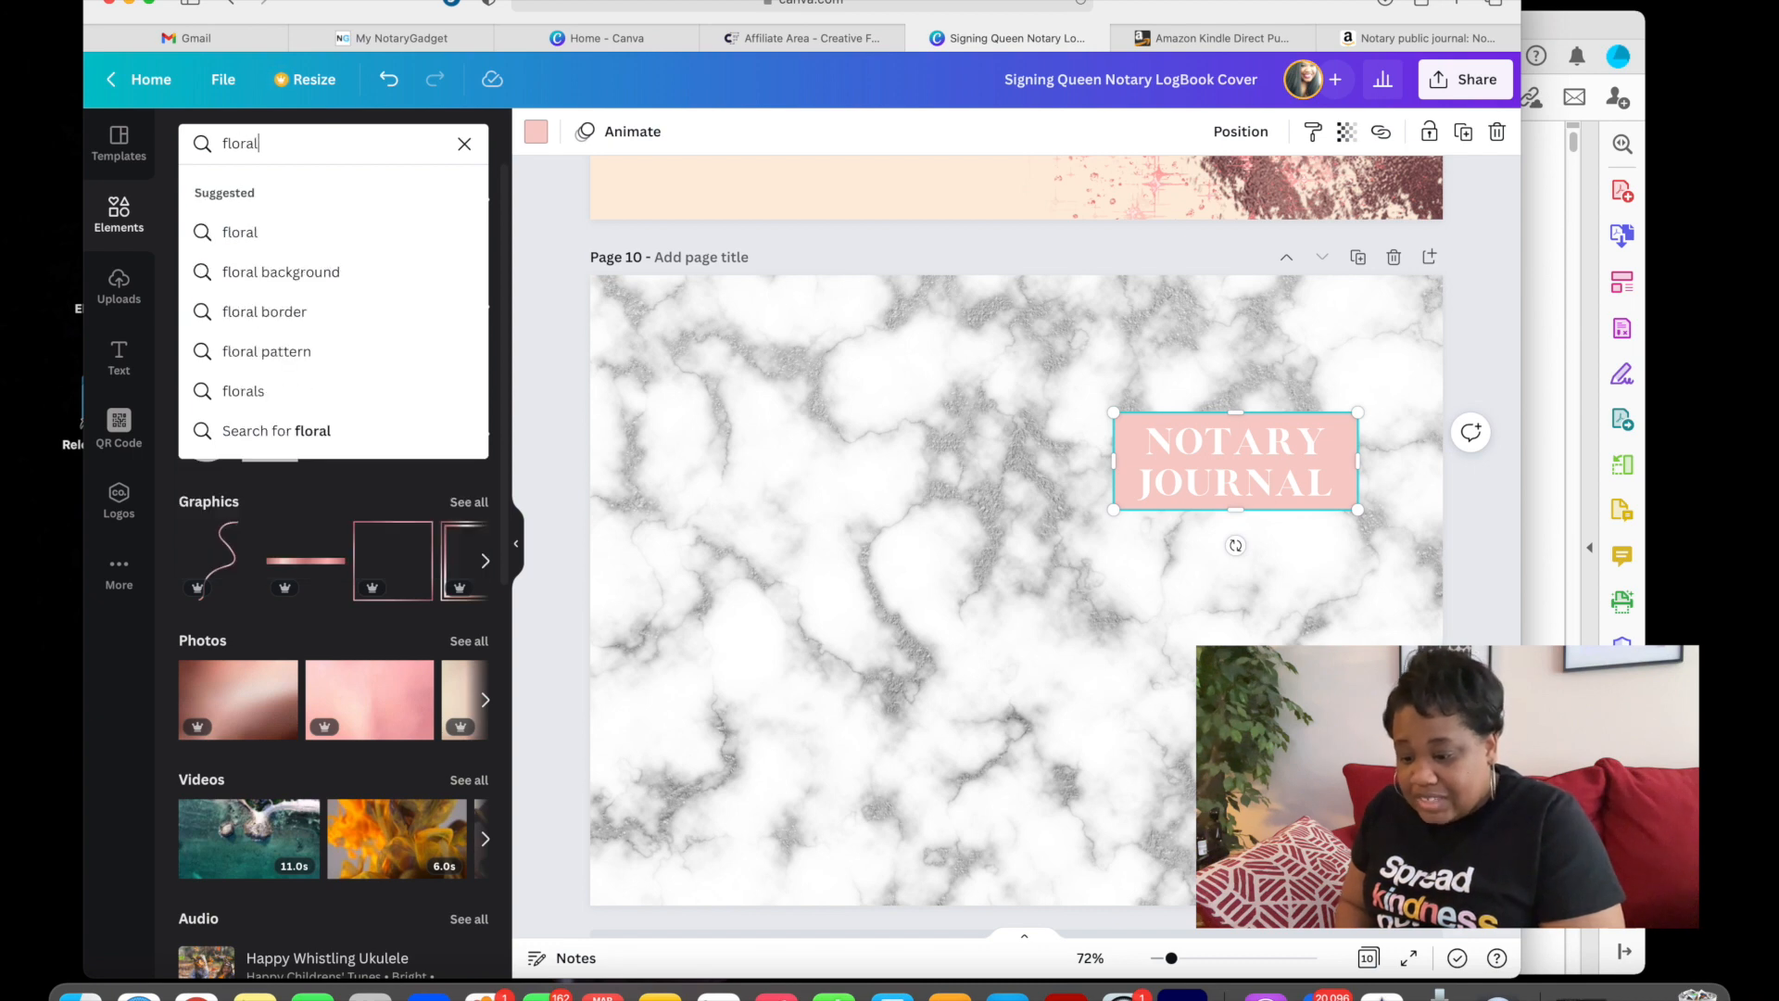
key(Return)
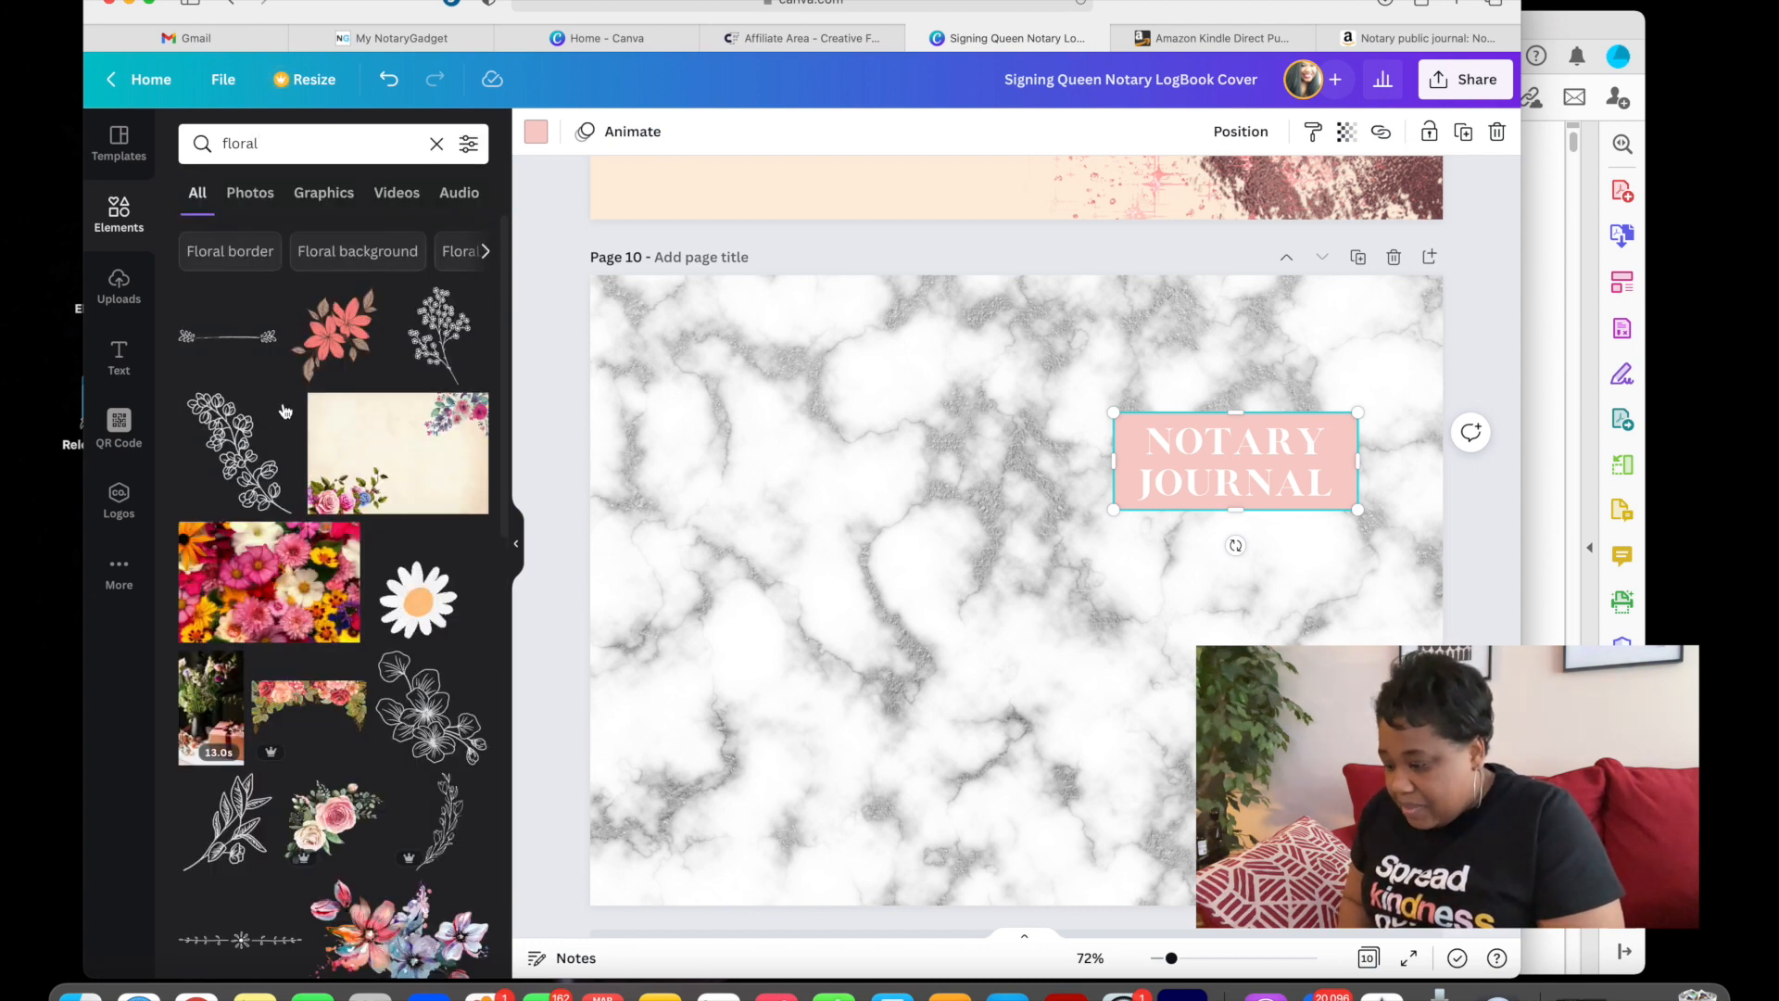
click(243, 454)
drag(1001, 620, 1153, 836)
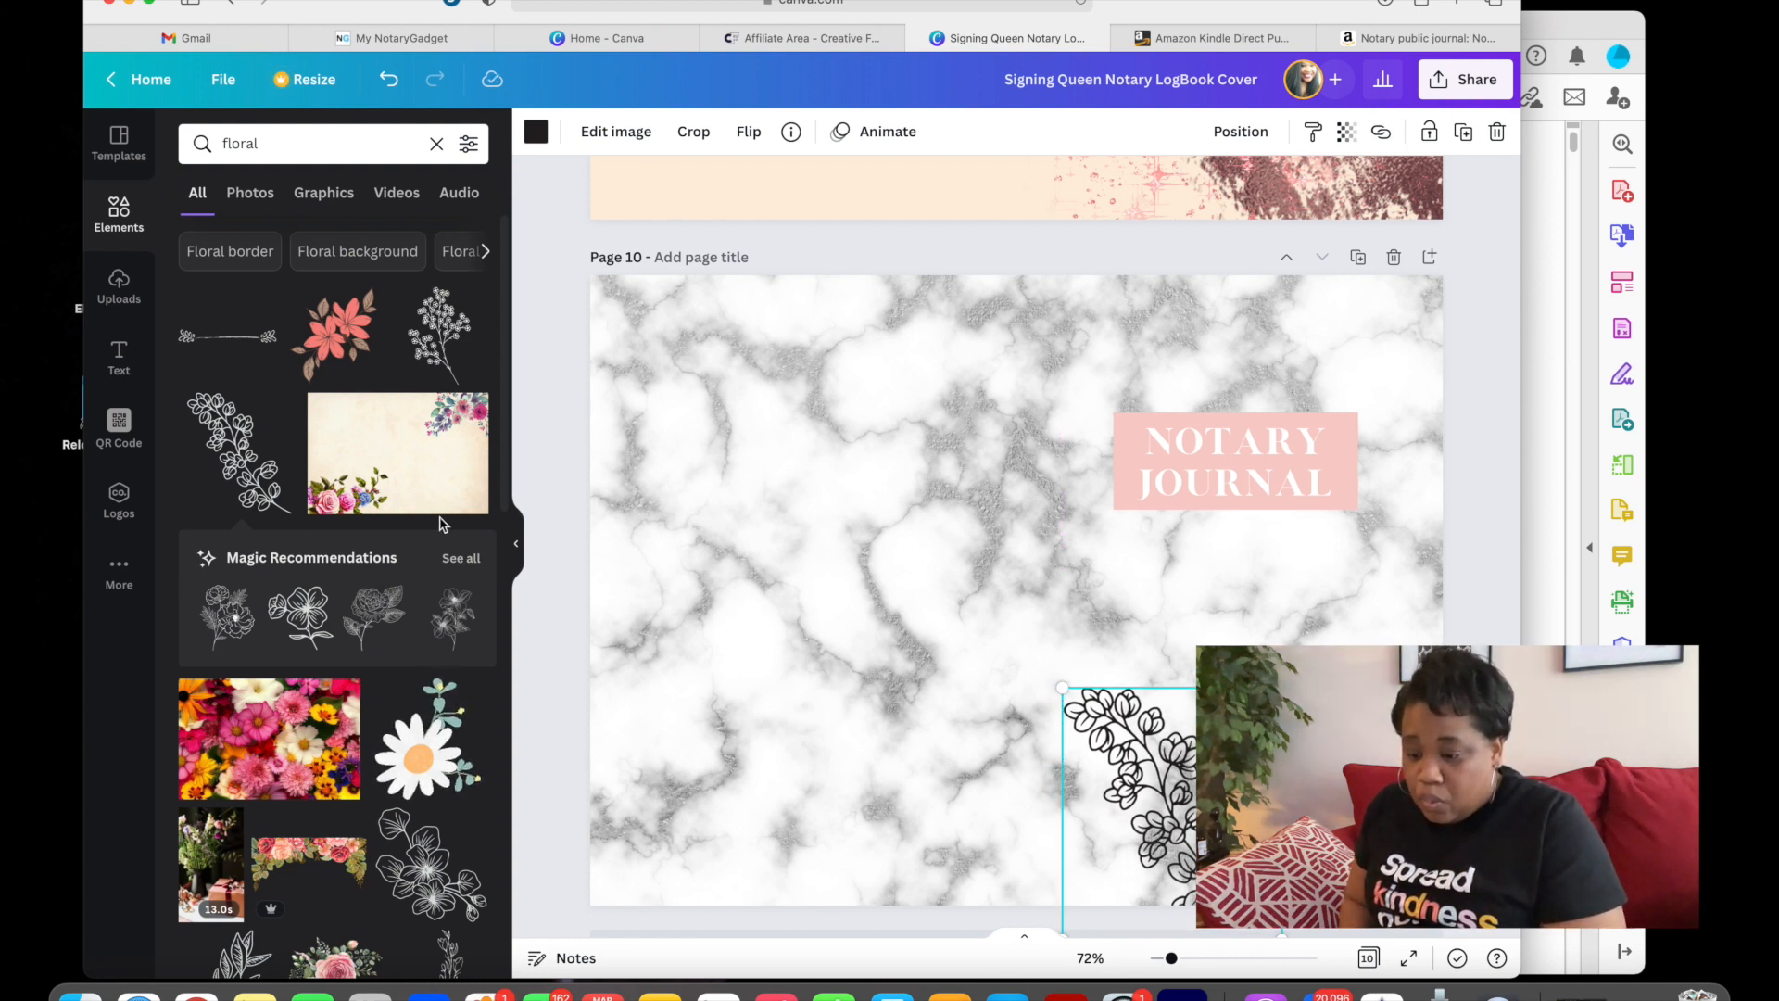
- From the recommended line drawings, add a hydrangea and a rose at the front cover's bottom and a leafy open flower in its top right corner
click(462, 559)
mouse_move(447, 483)
mouse_down()
mouse_move(532, 484)
mouse_move(1214, 806)
mouse_move(1235, 778)
mouse_move(1218, 746)
mouse_move(1298, 781)
mouse_up()
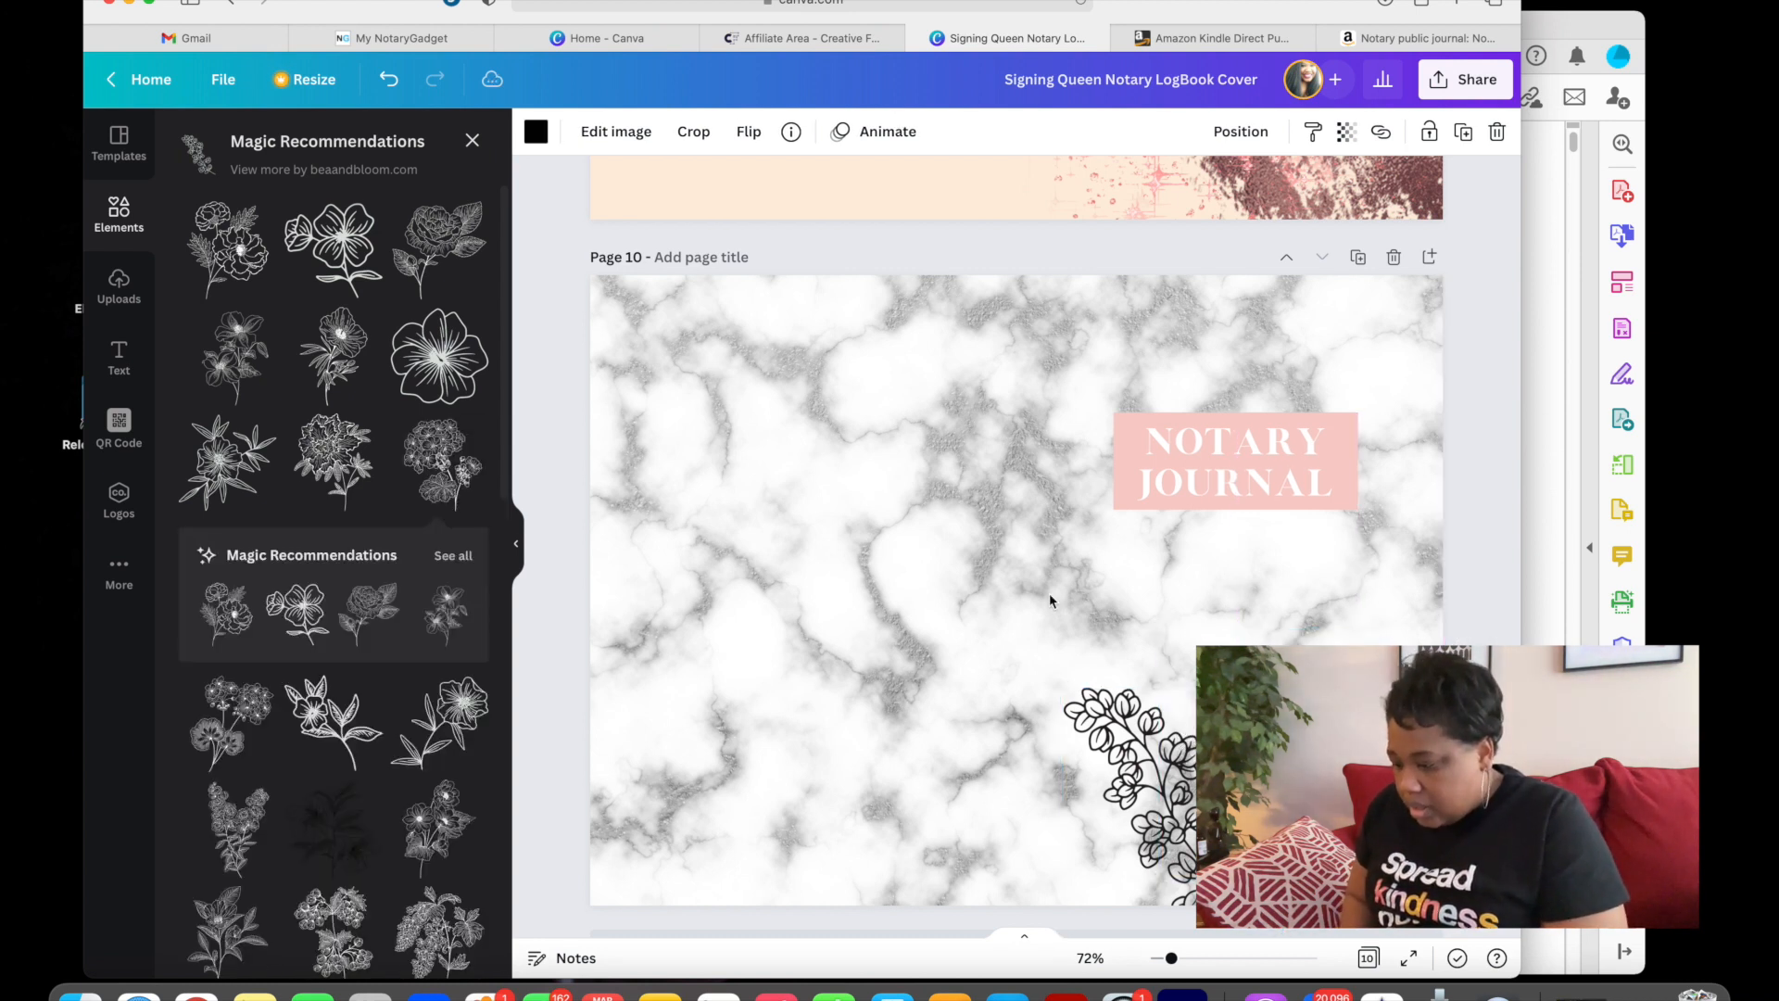
click(368, 612)
key(Escape)
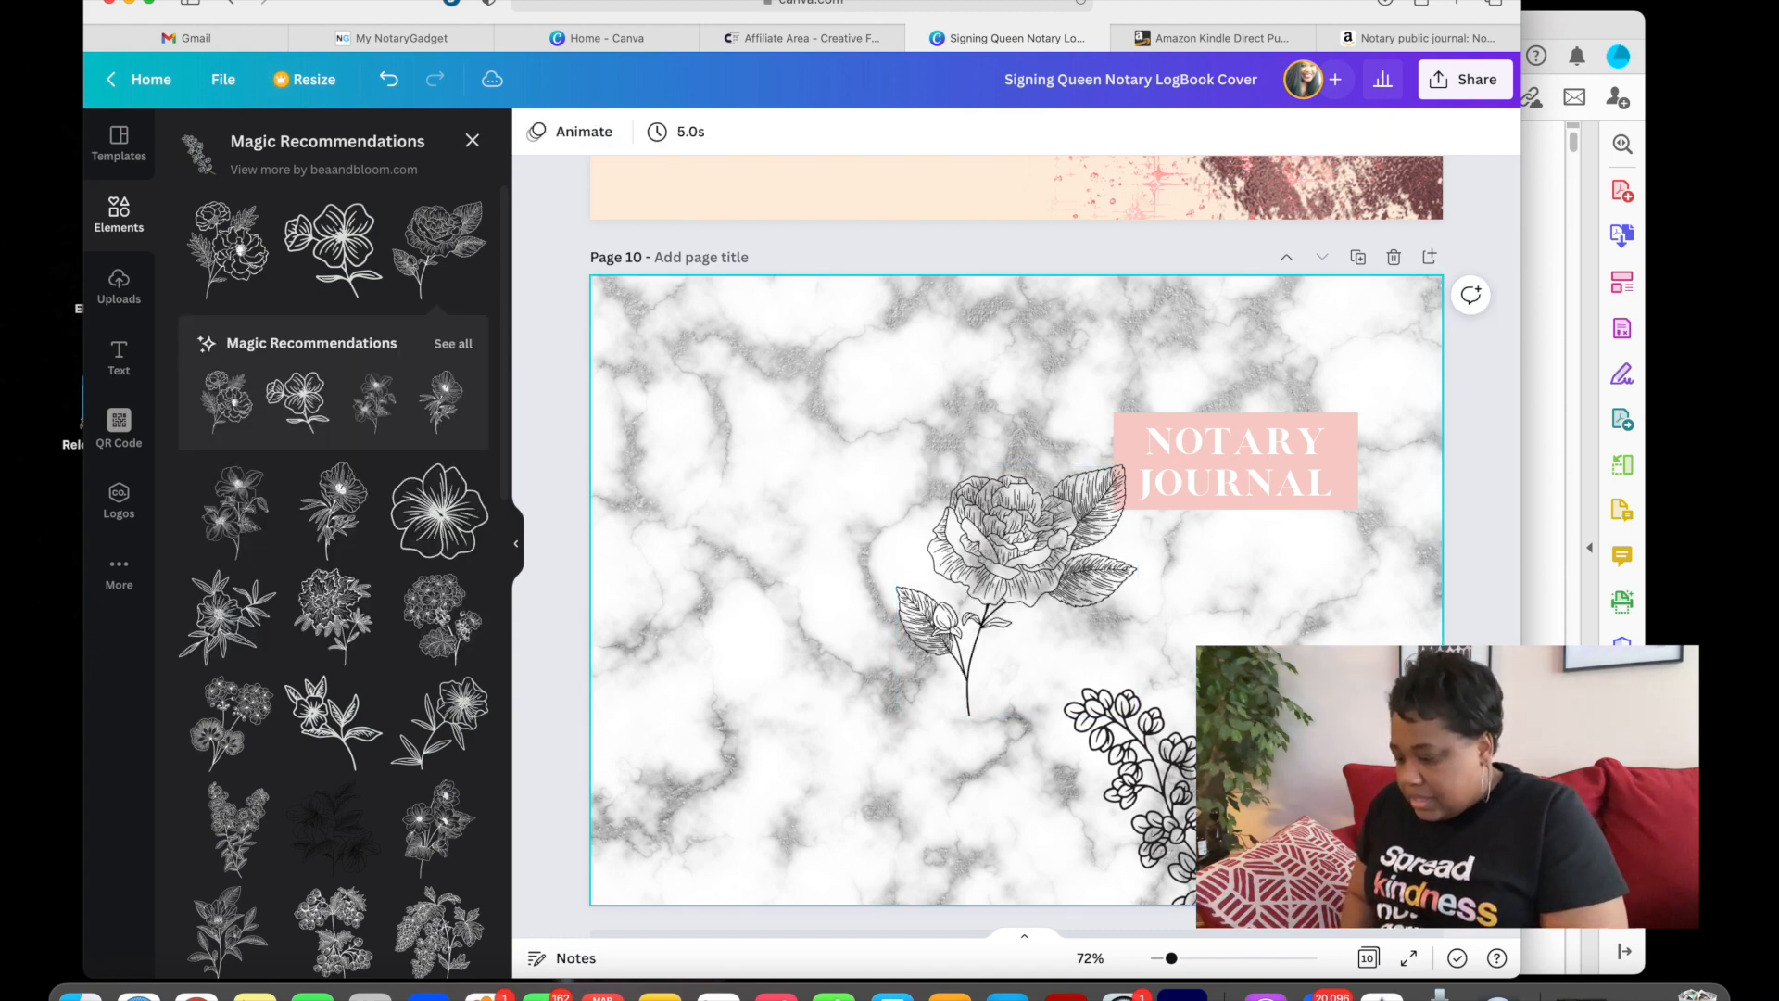
drag(1014, 546, 1337, 731)
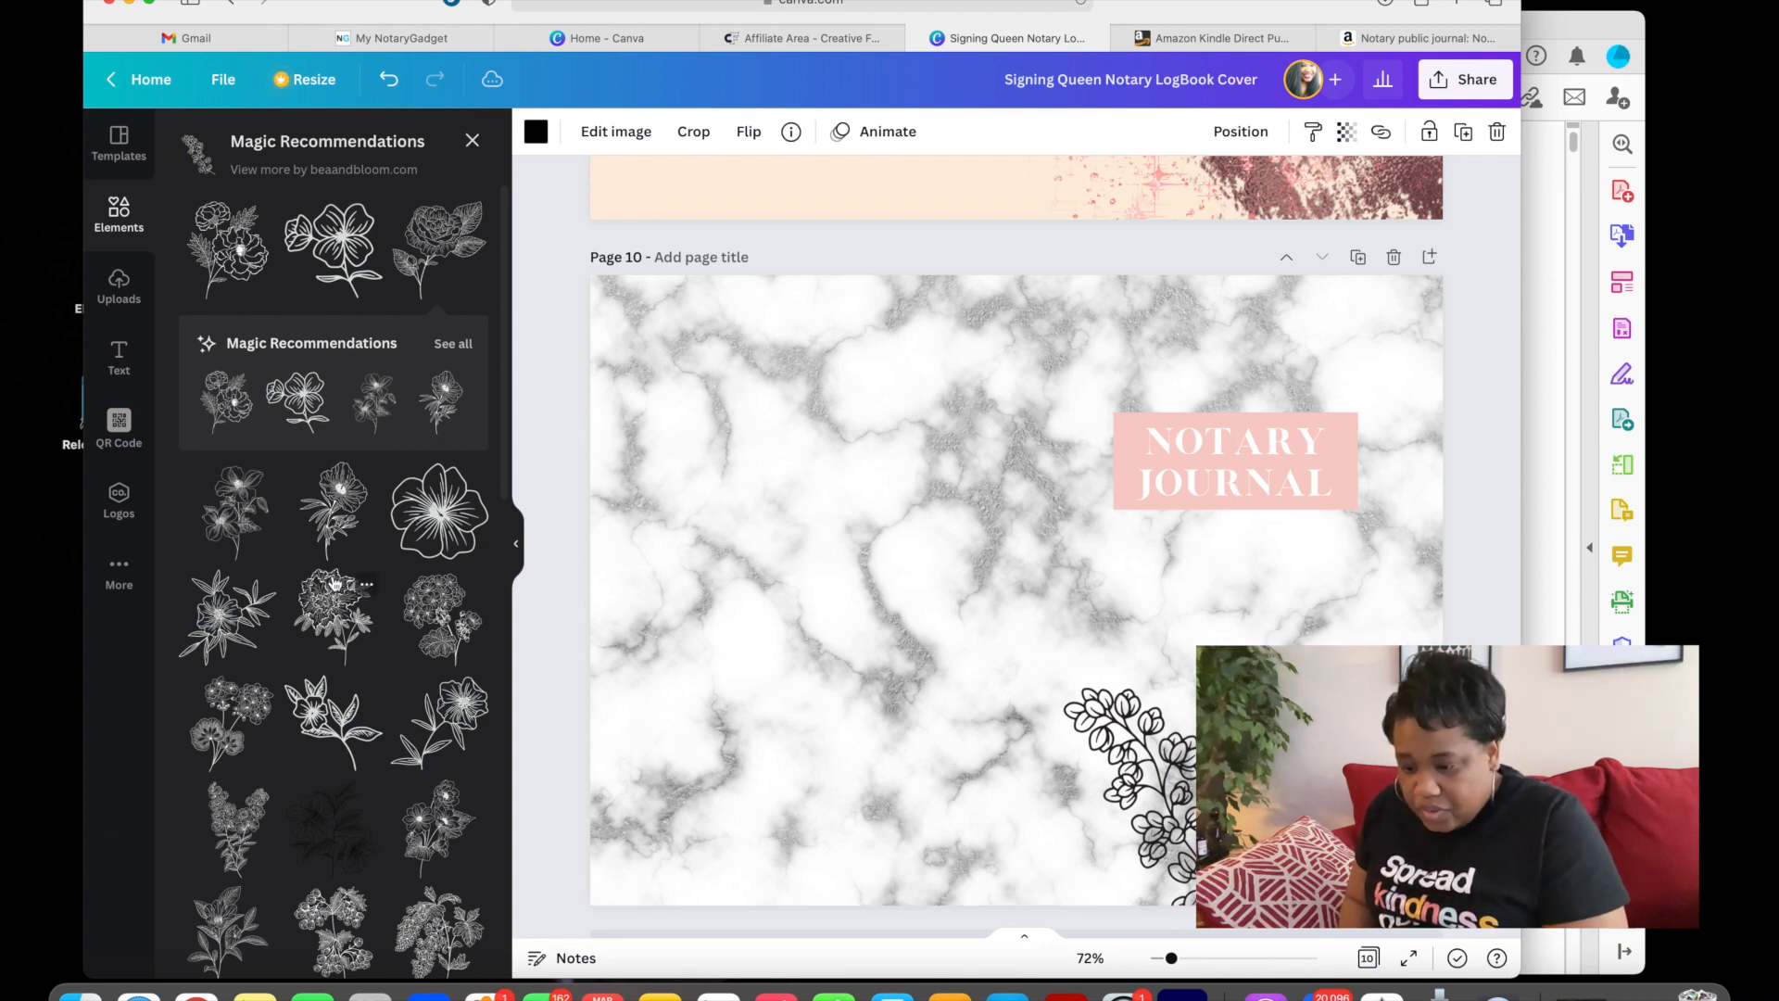
scroll(310, 658, down, 5)
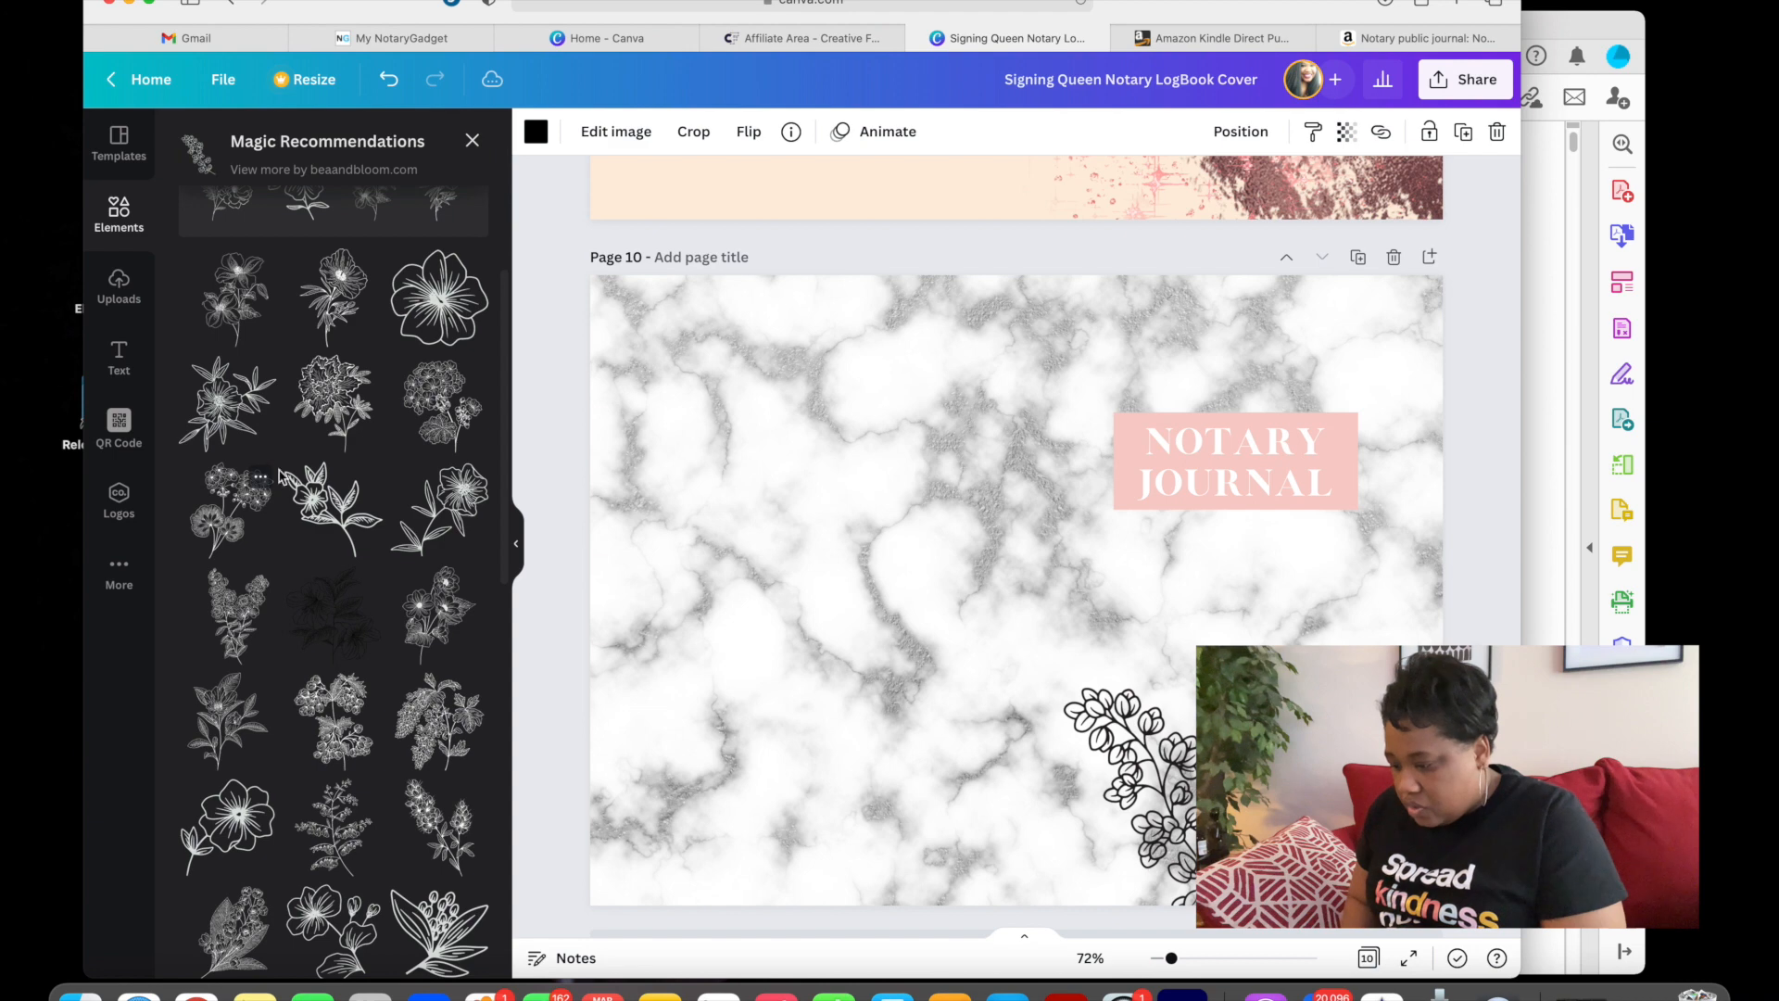
drag(1150, 597, 1344, 347)
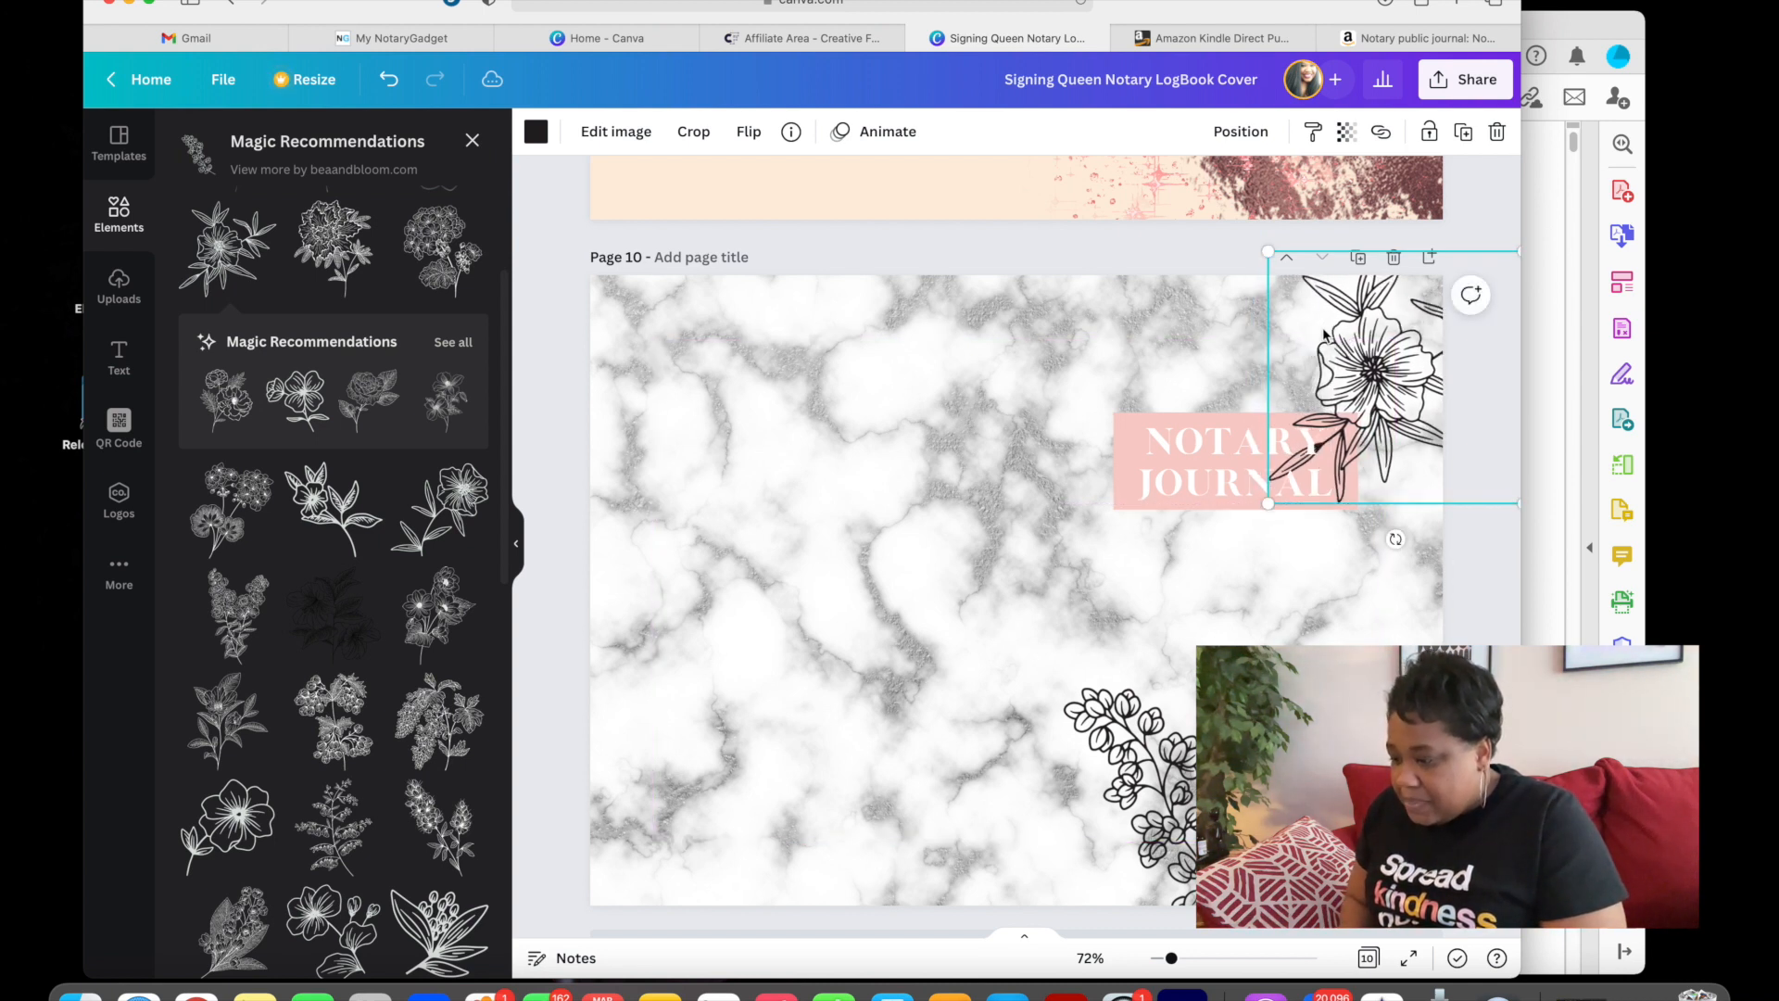
- Bring the pink title box forward so it covers the overlapping leaves of the corner flower
click(1124, 425)
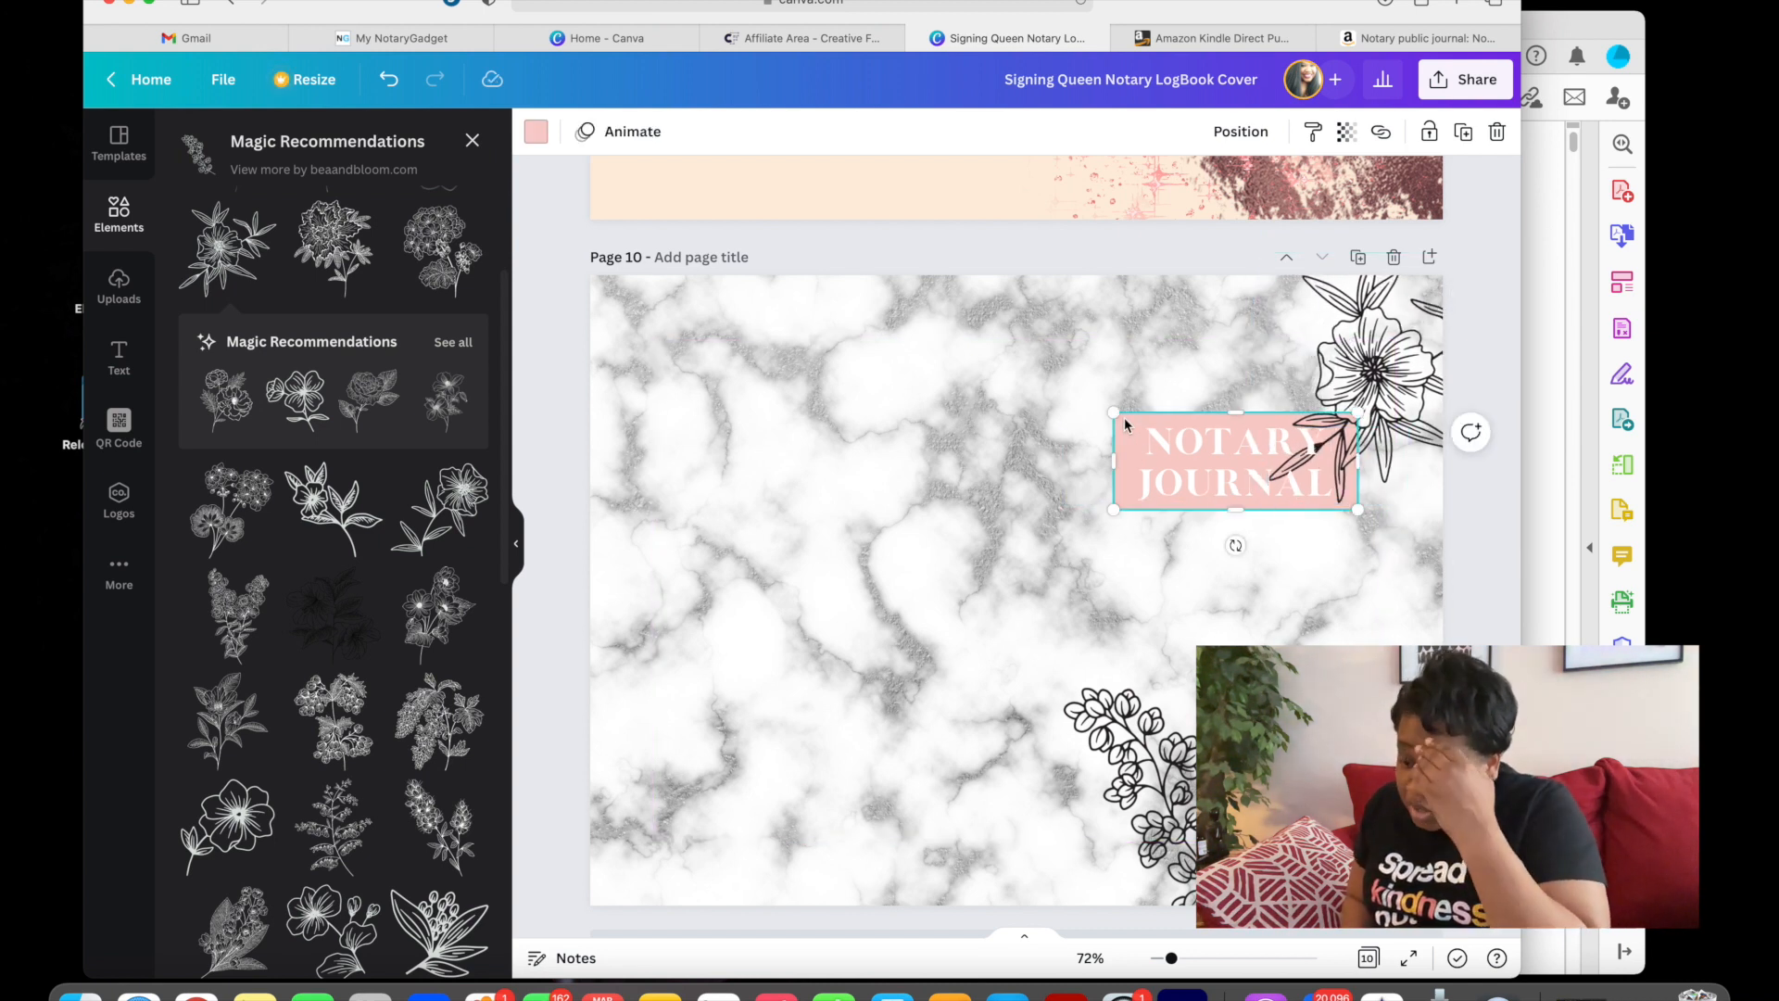
click(1247, 137)
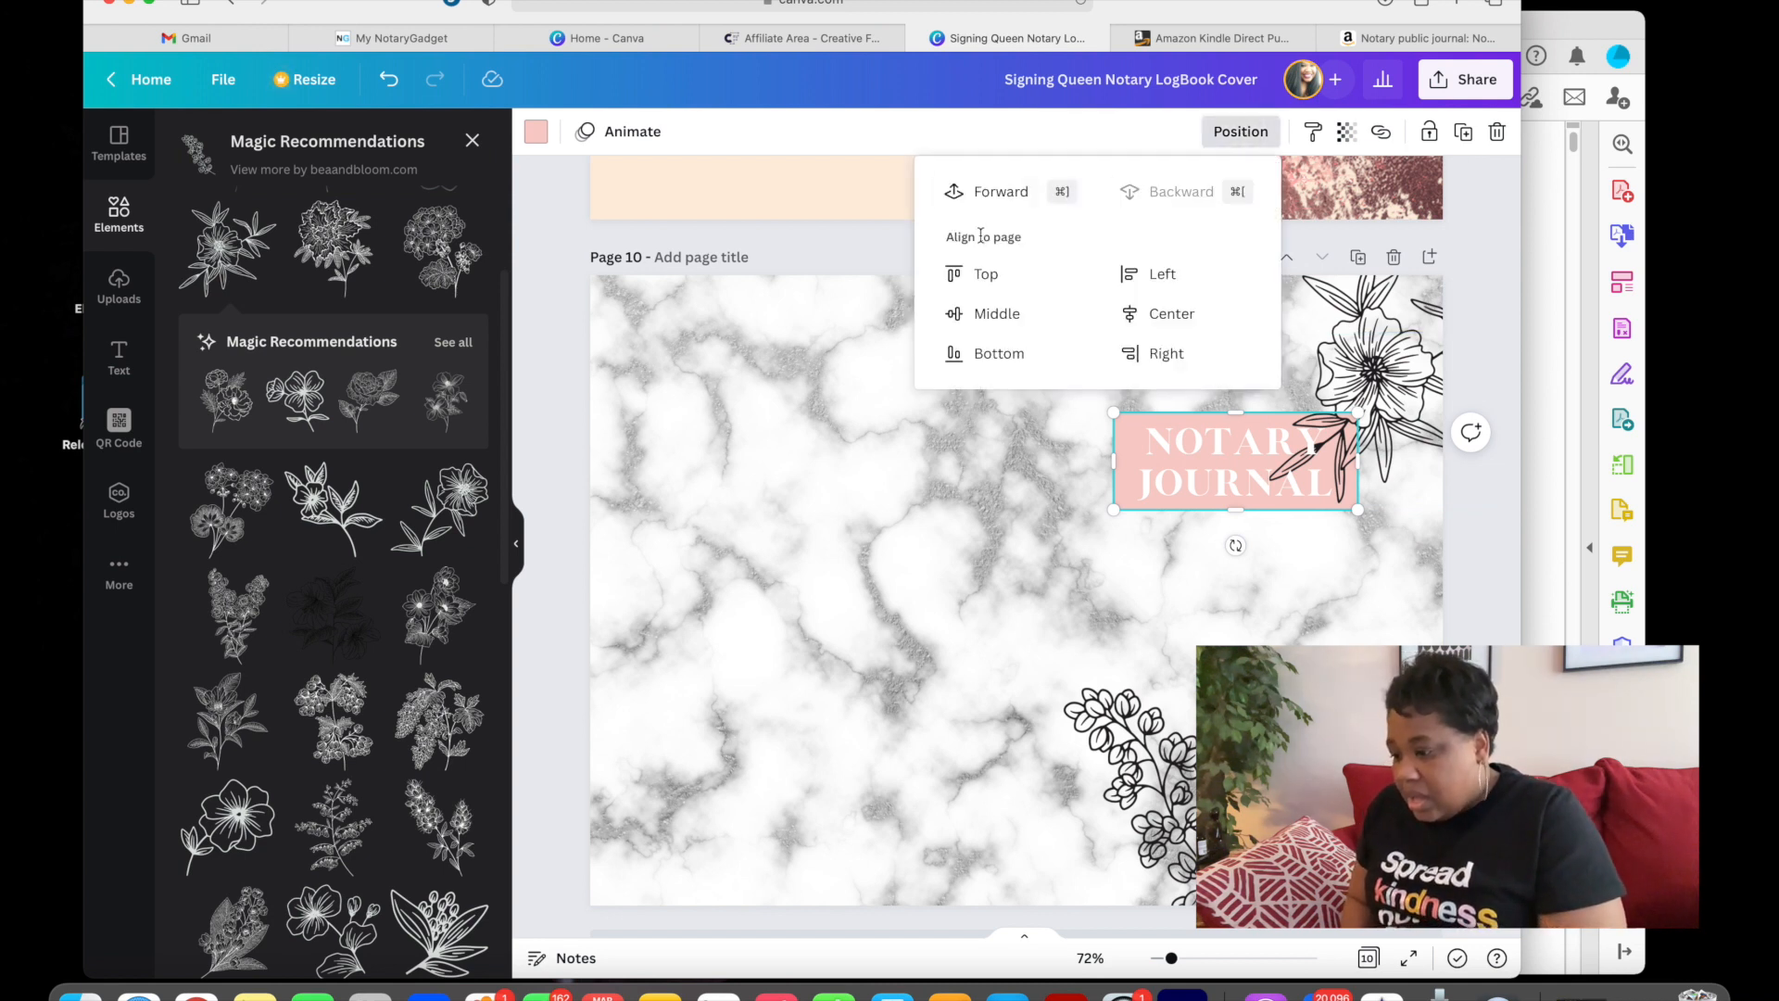
click(994, 210)
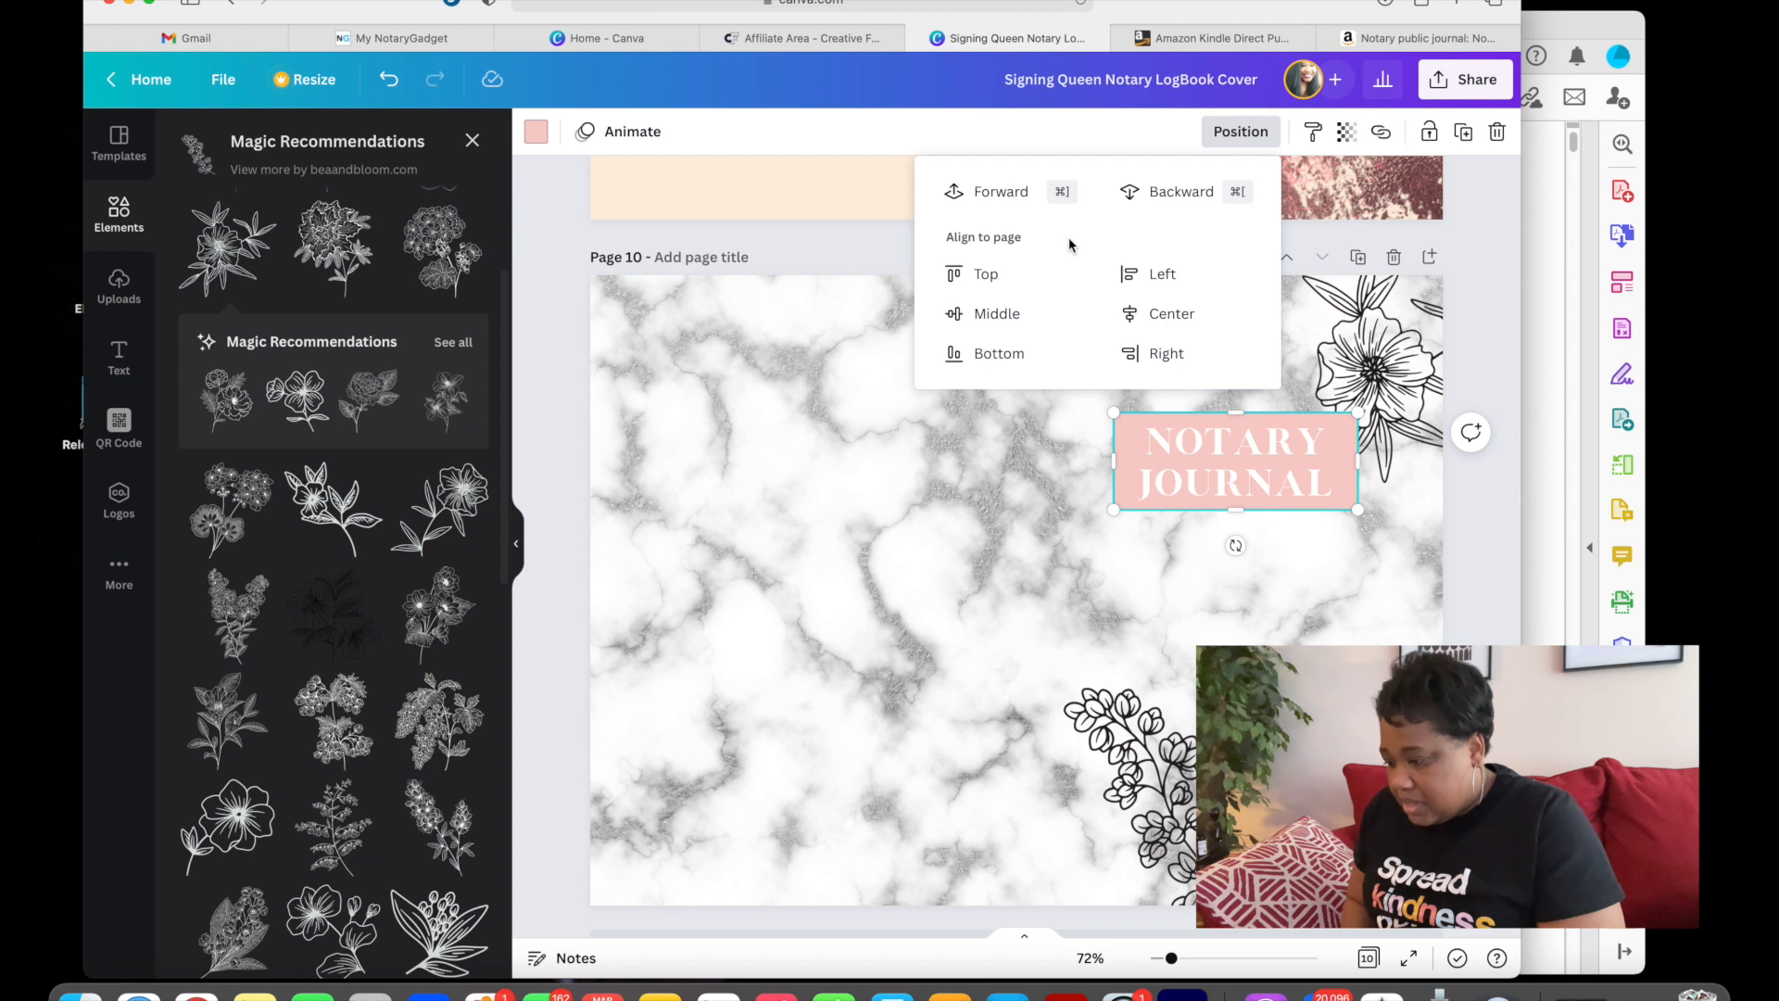
click(1169, 193)
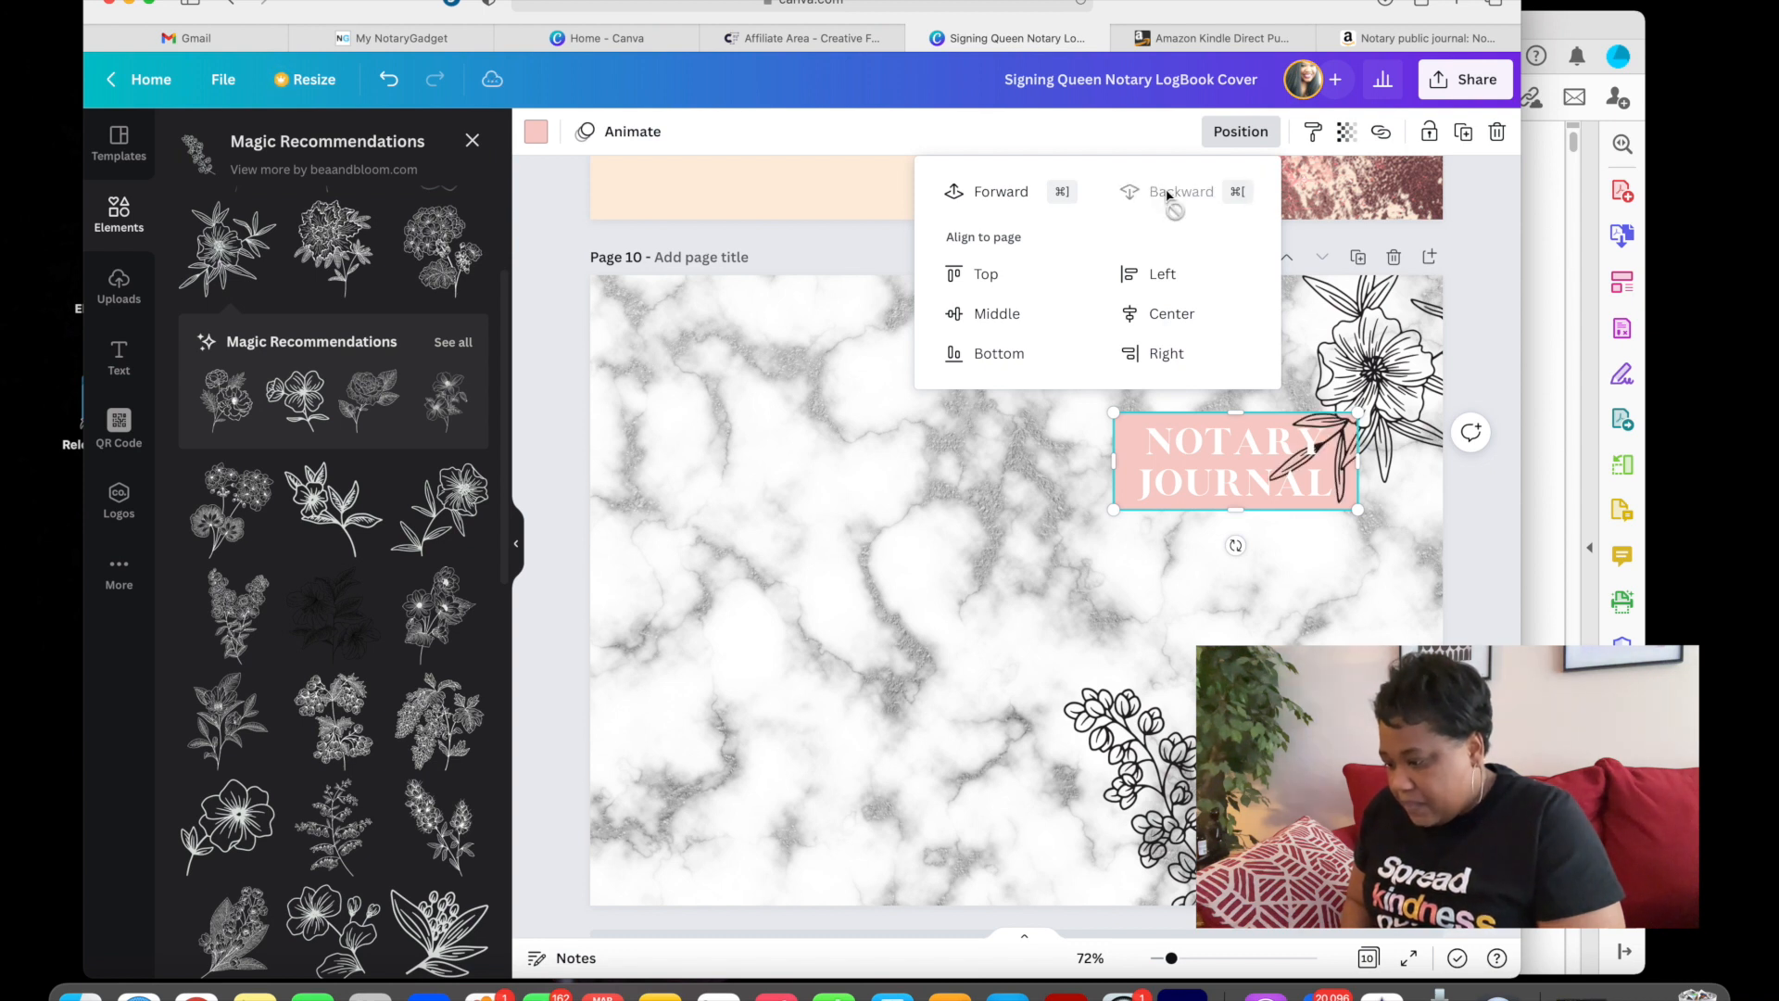
click(993, 193)
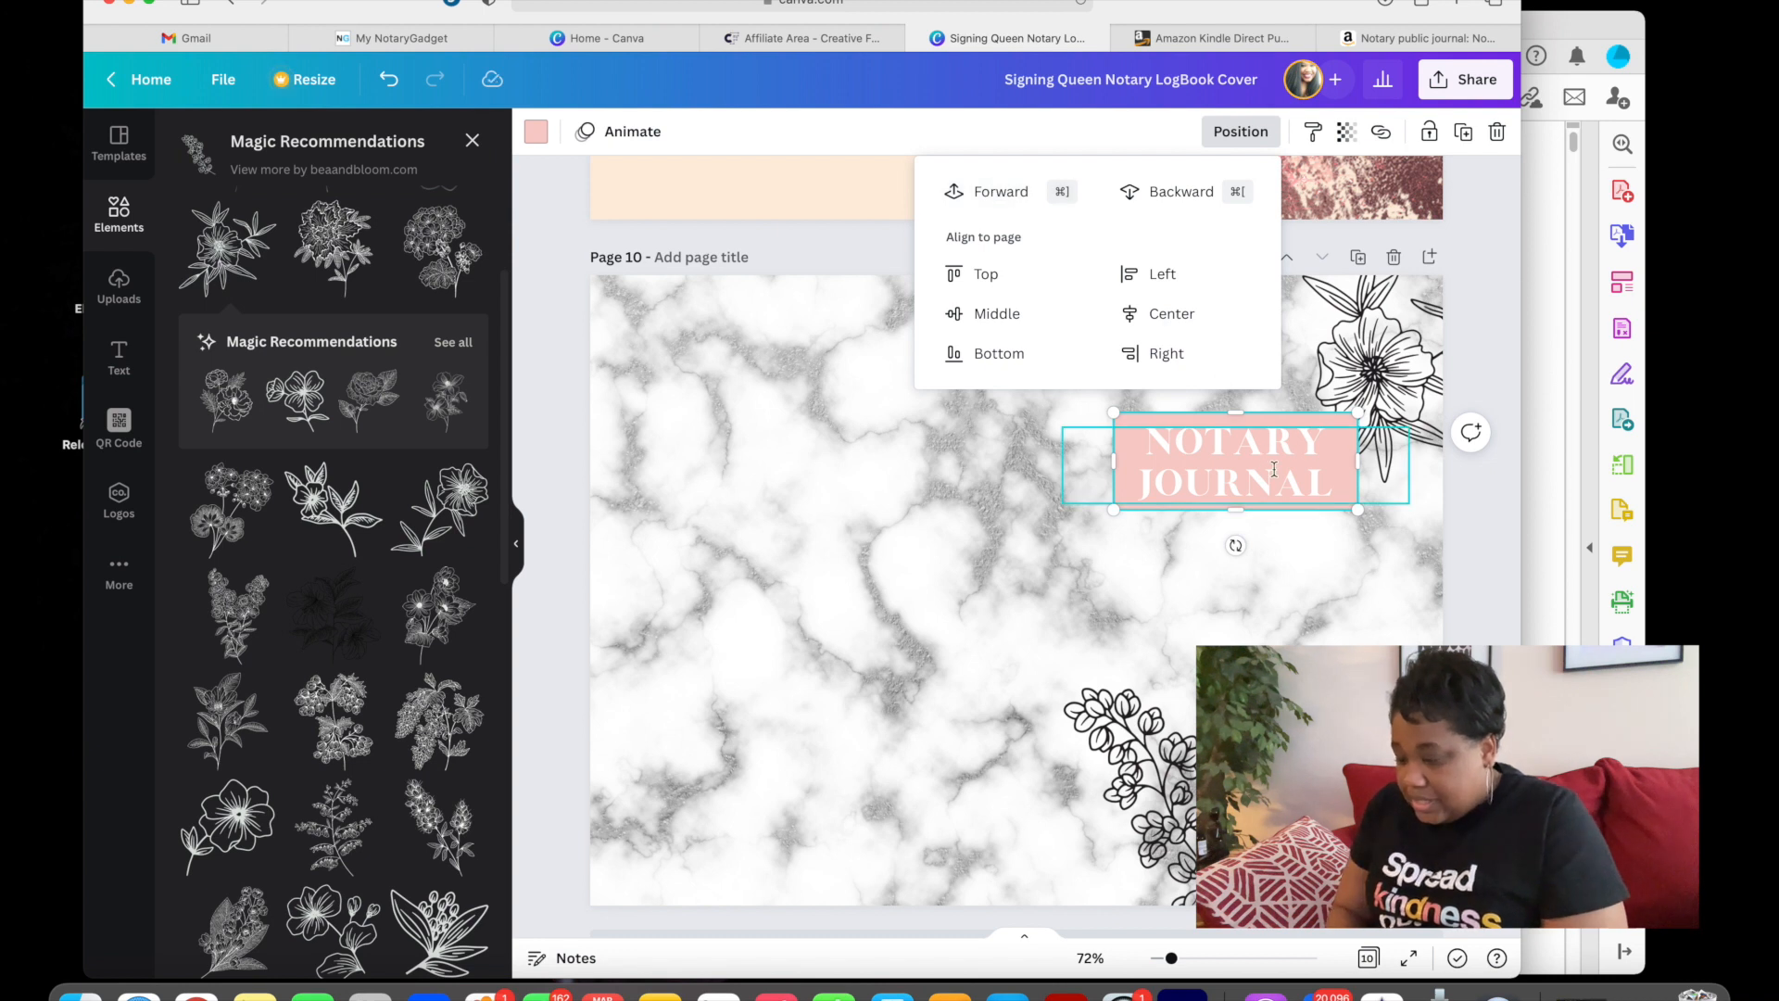
- Replace the title text with "NOTEBOOK" and move it to the vertical middle of the pink box
click(1334, 480)
triple_click(1334, 480)
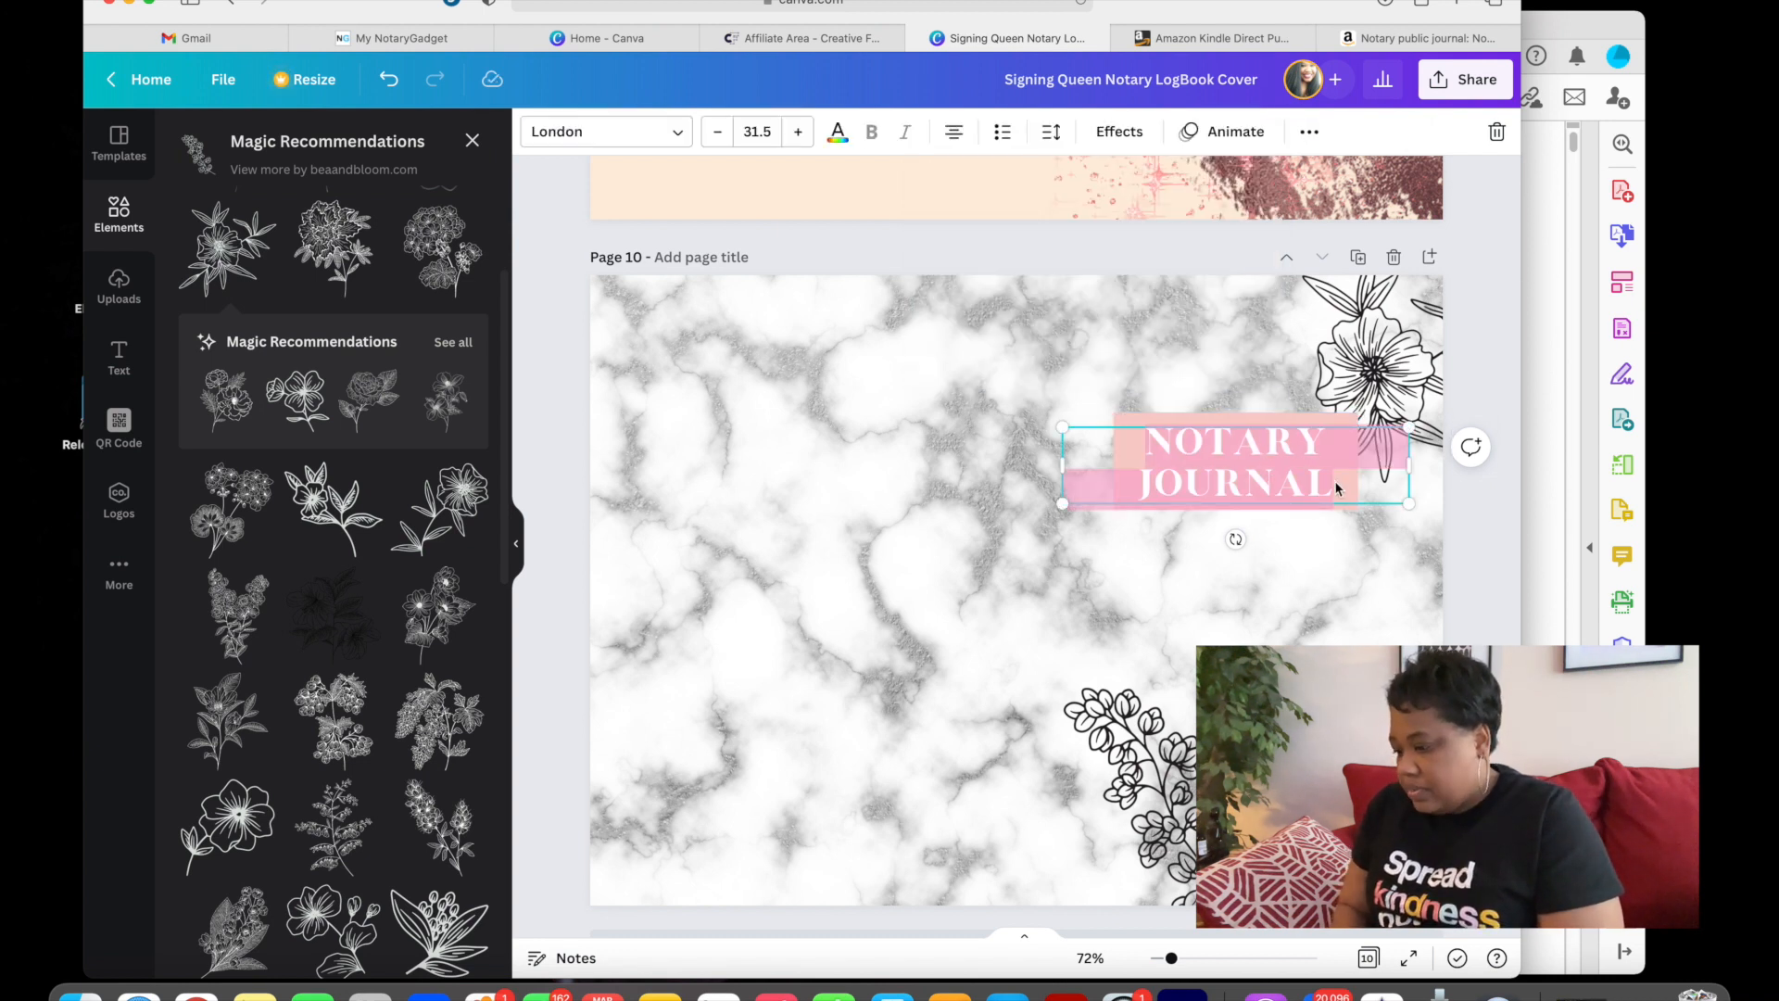
text(NOTEBOOK)
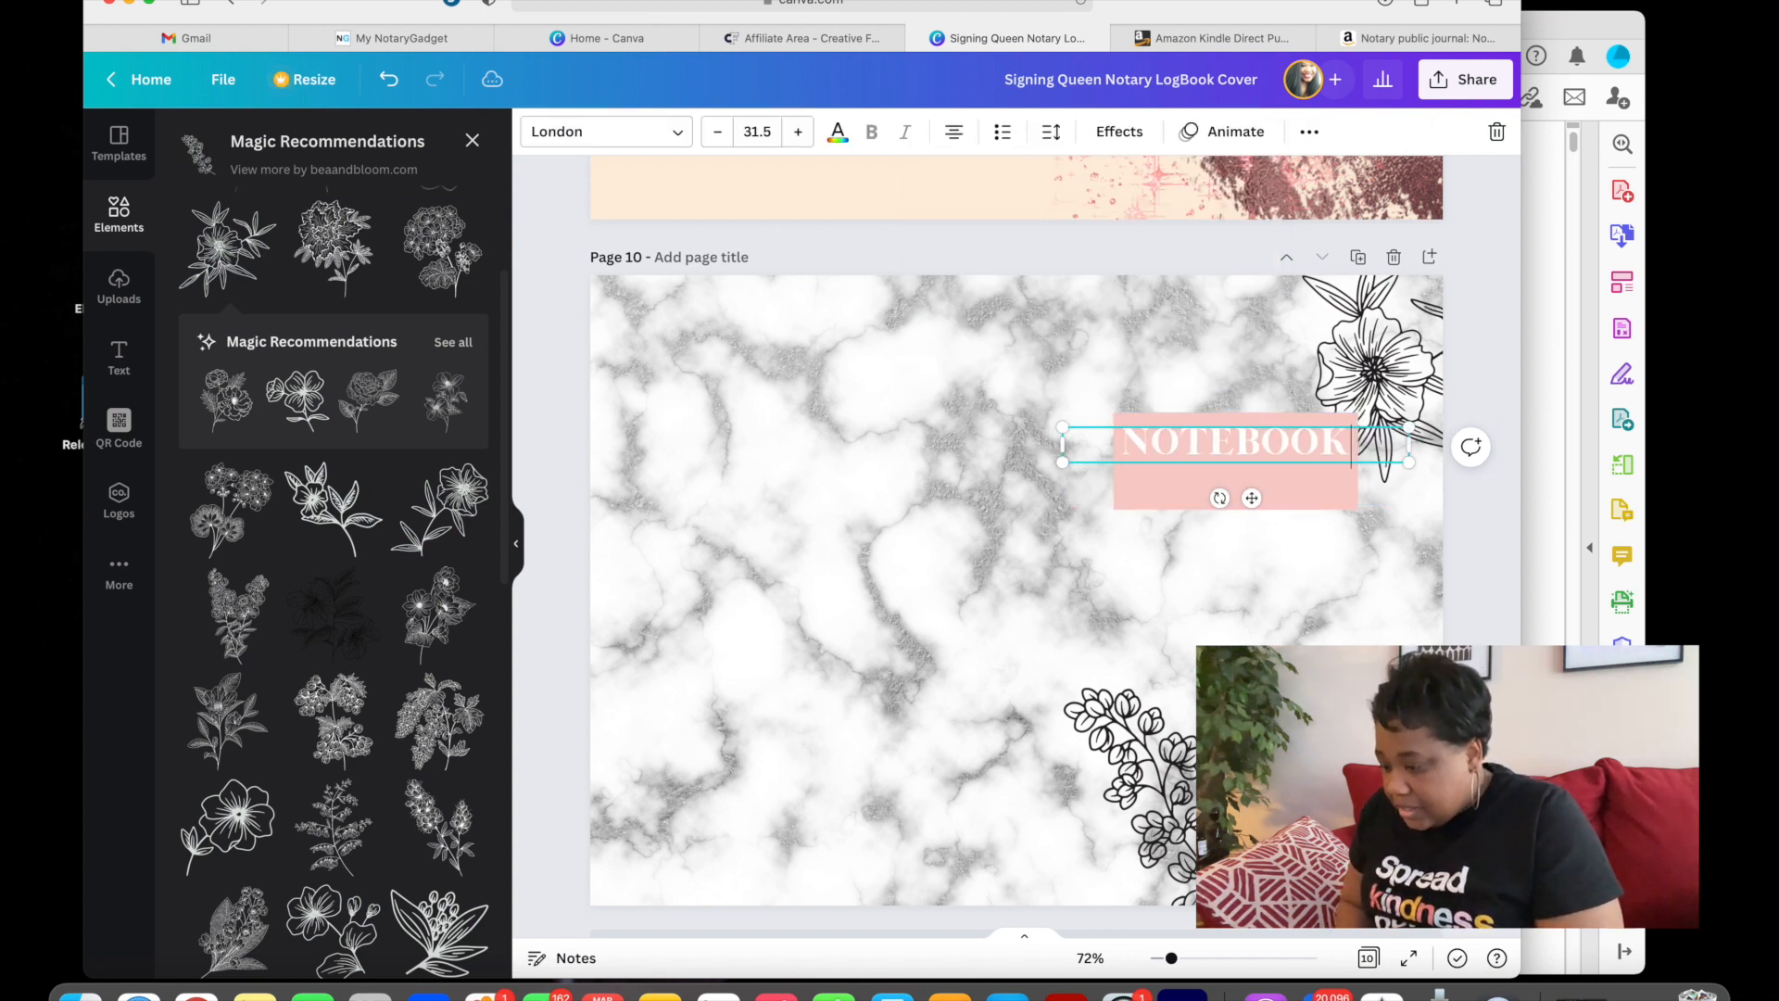
click(1341, 562)
drag(1281, 456, 1281, 472)
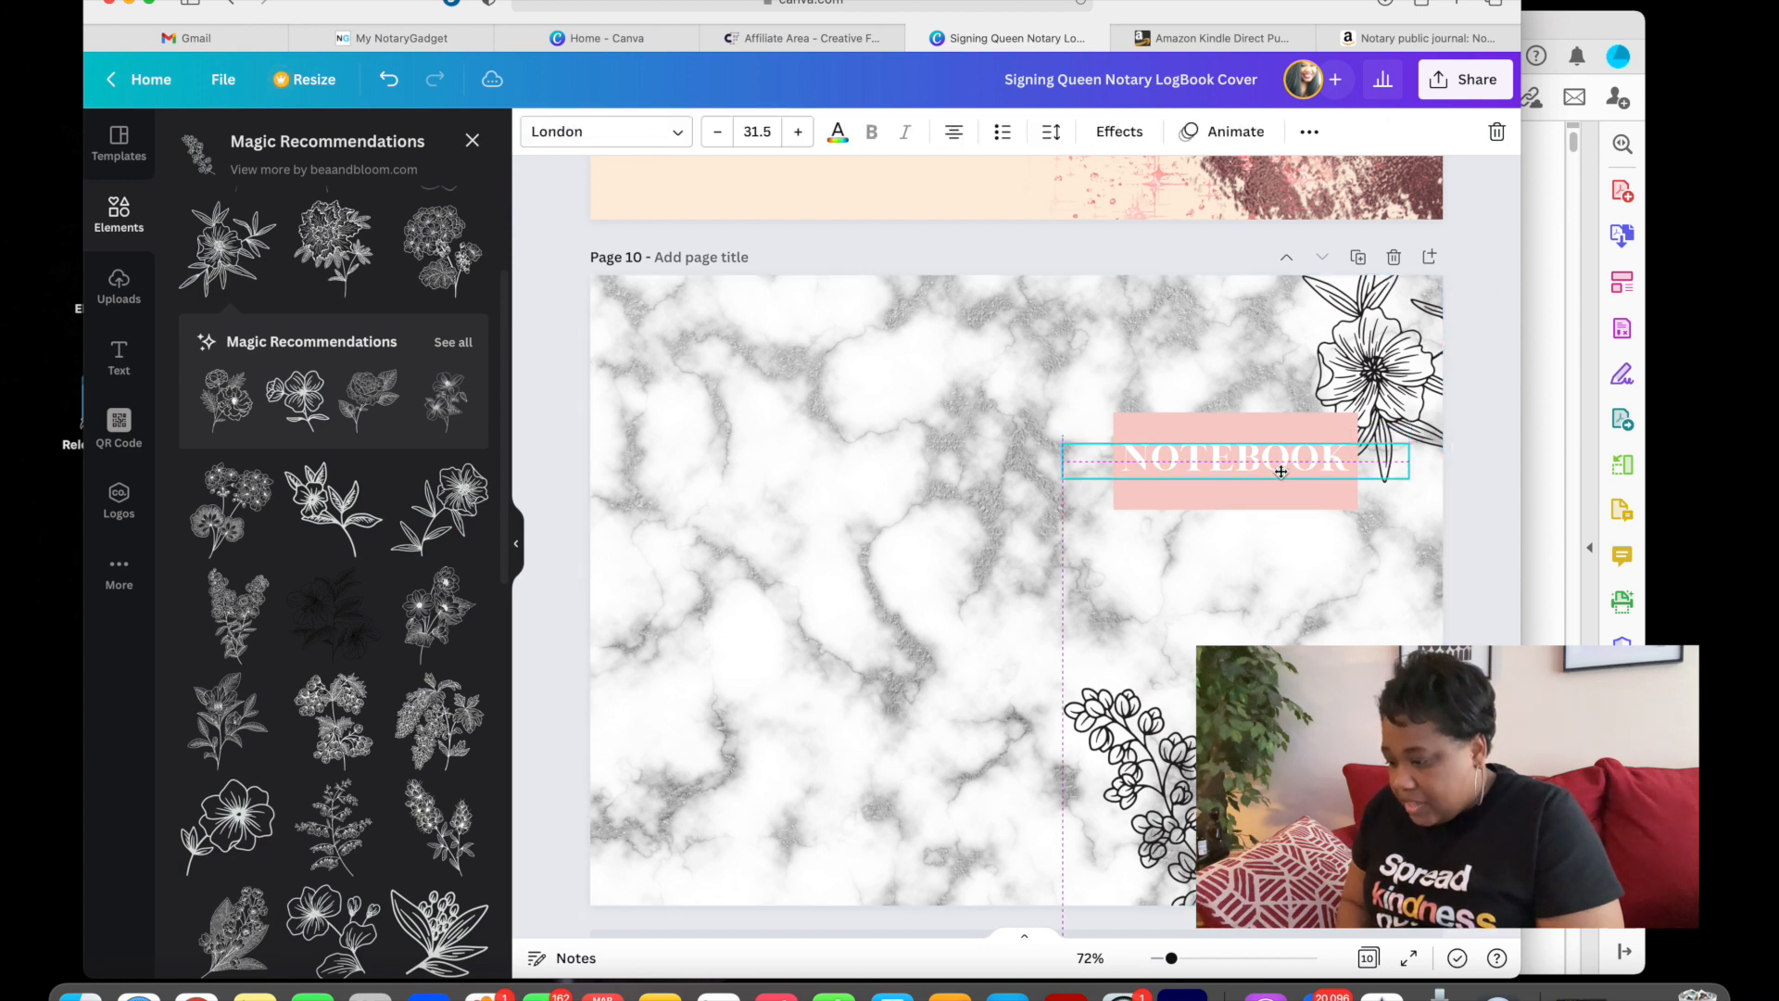
- Reduce the pink box's height from above and below to fit closely around the NOTEBOOK title
click(1249, 421)
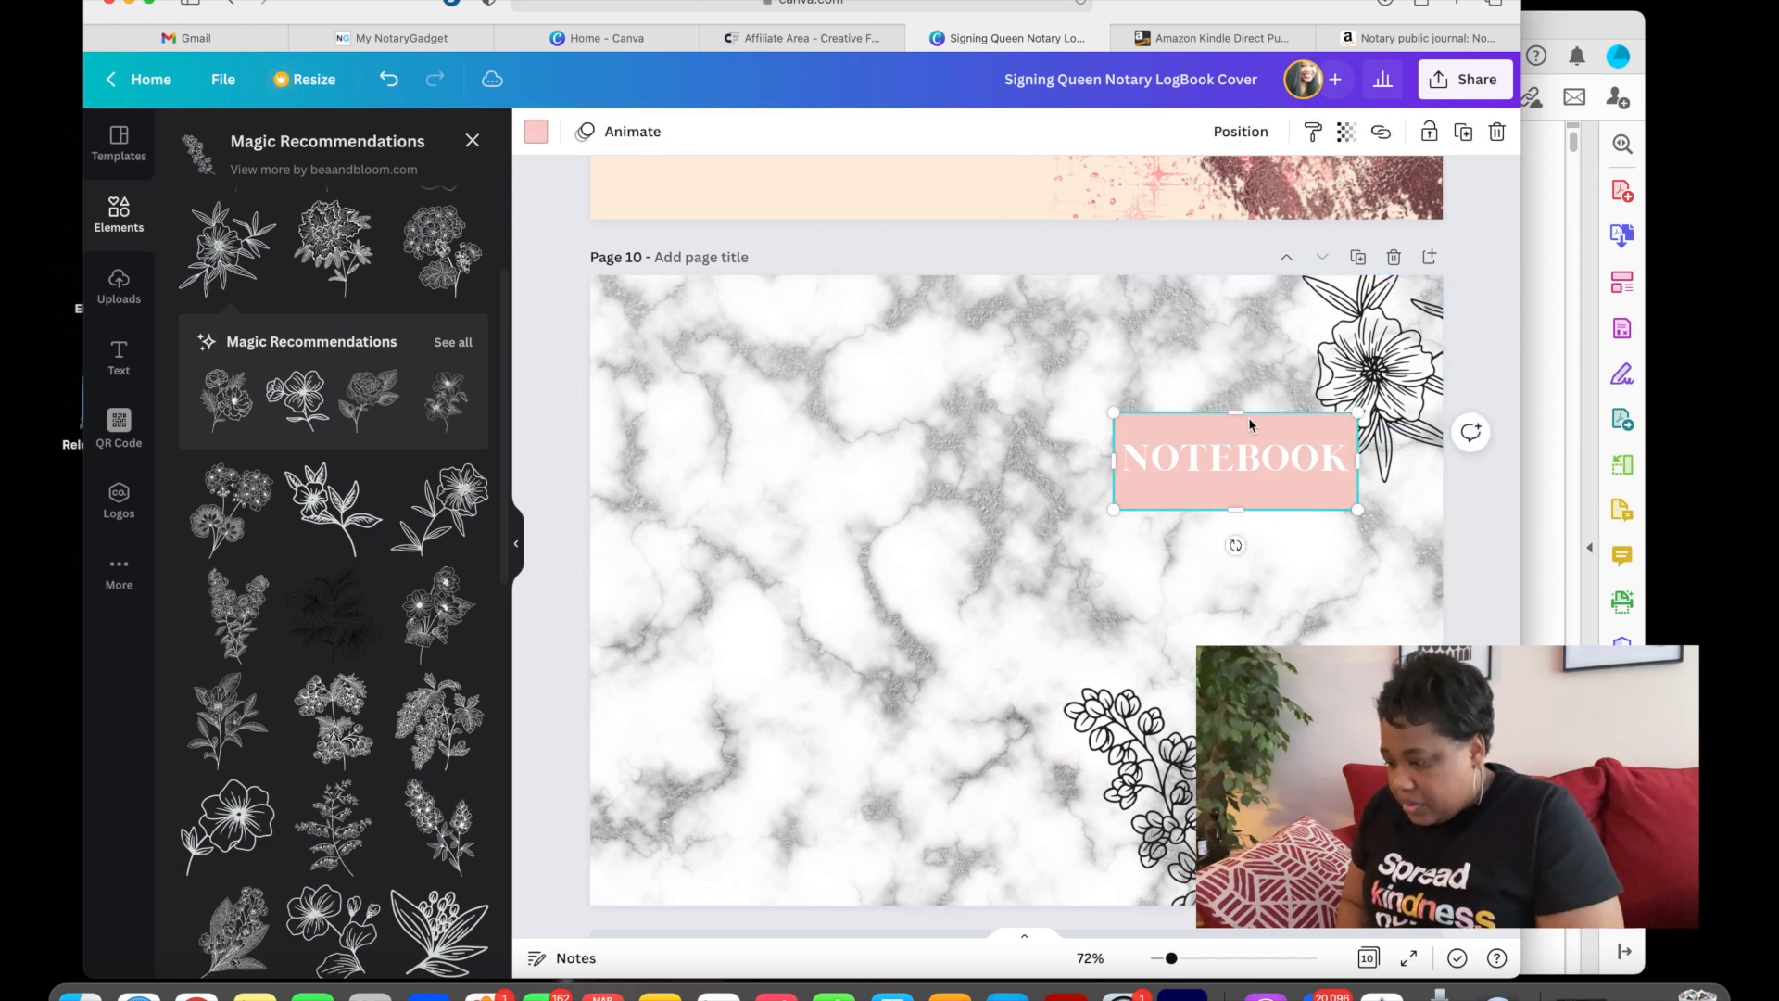
drag(1241, 418, 1242, 429)
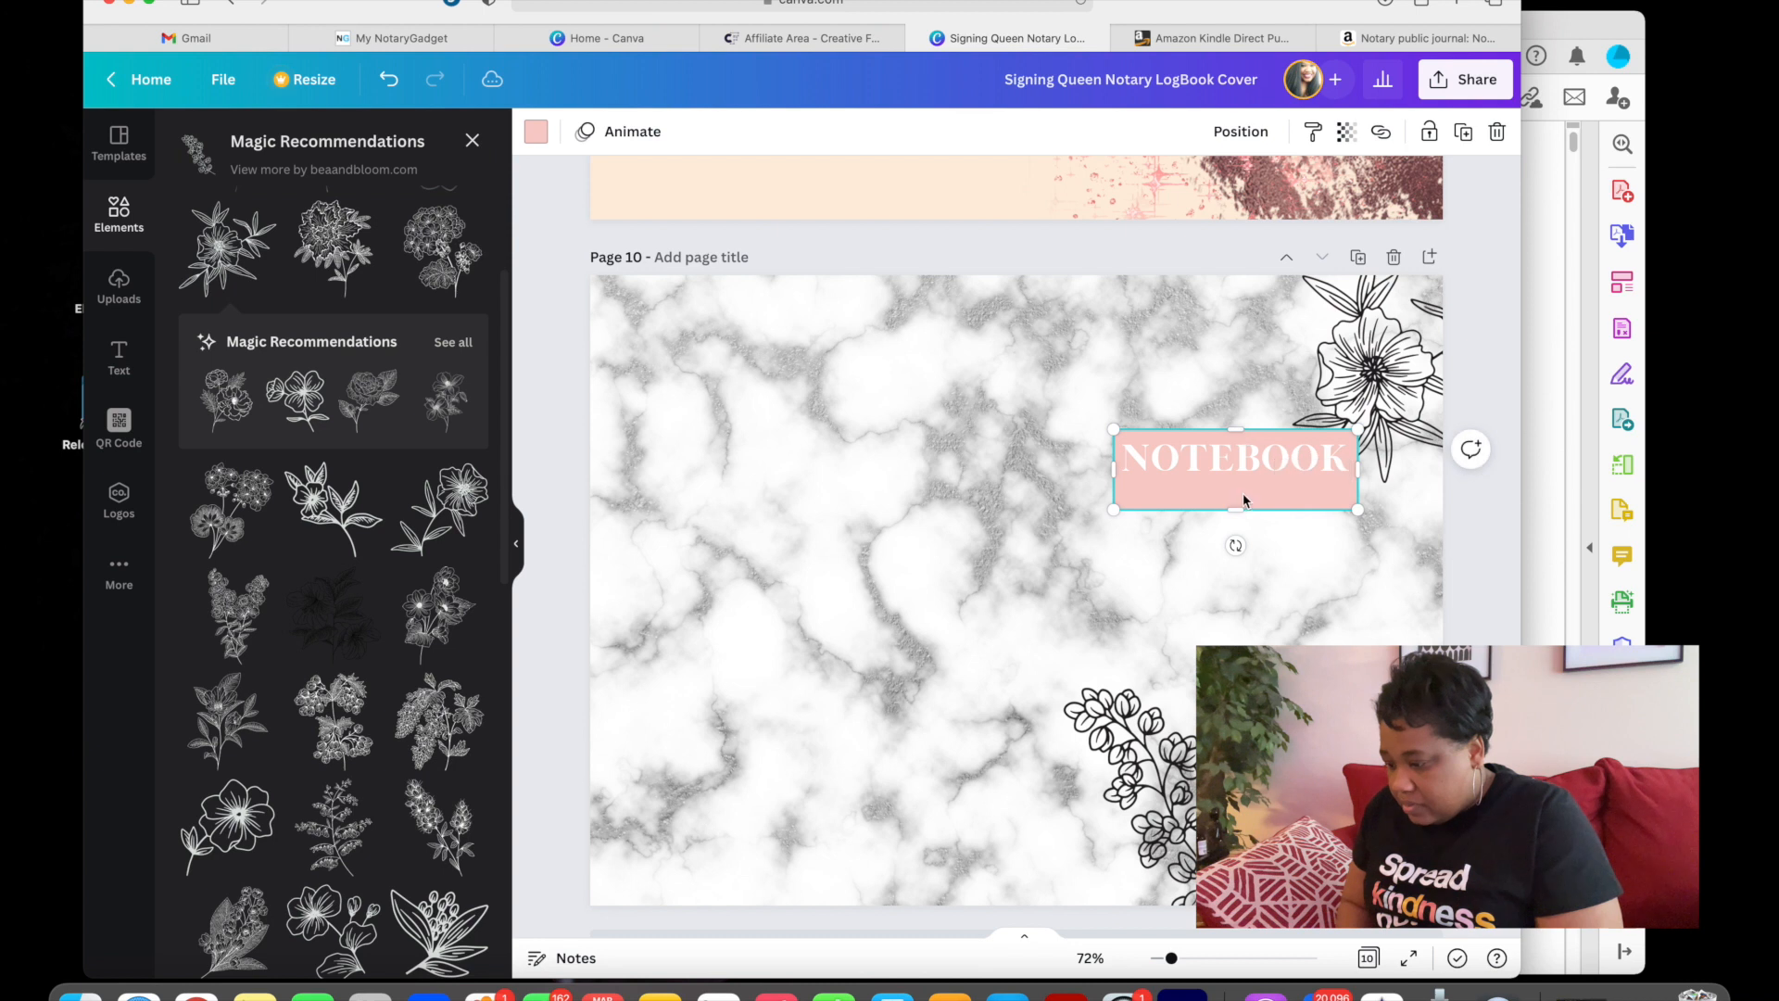
drag(1242, 503, 1243, 492)
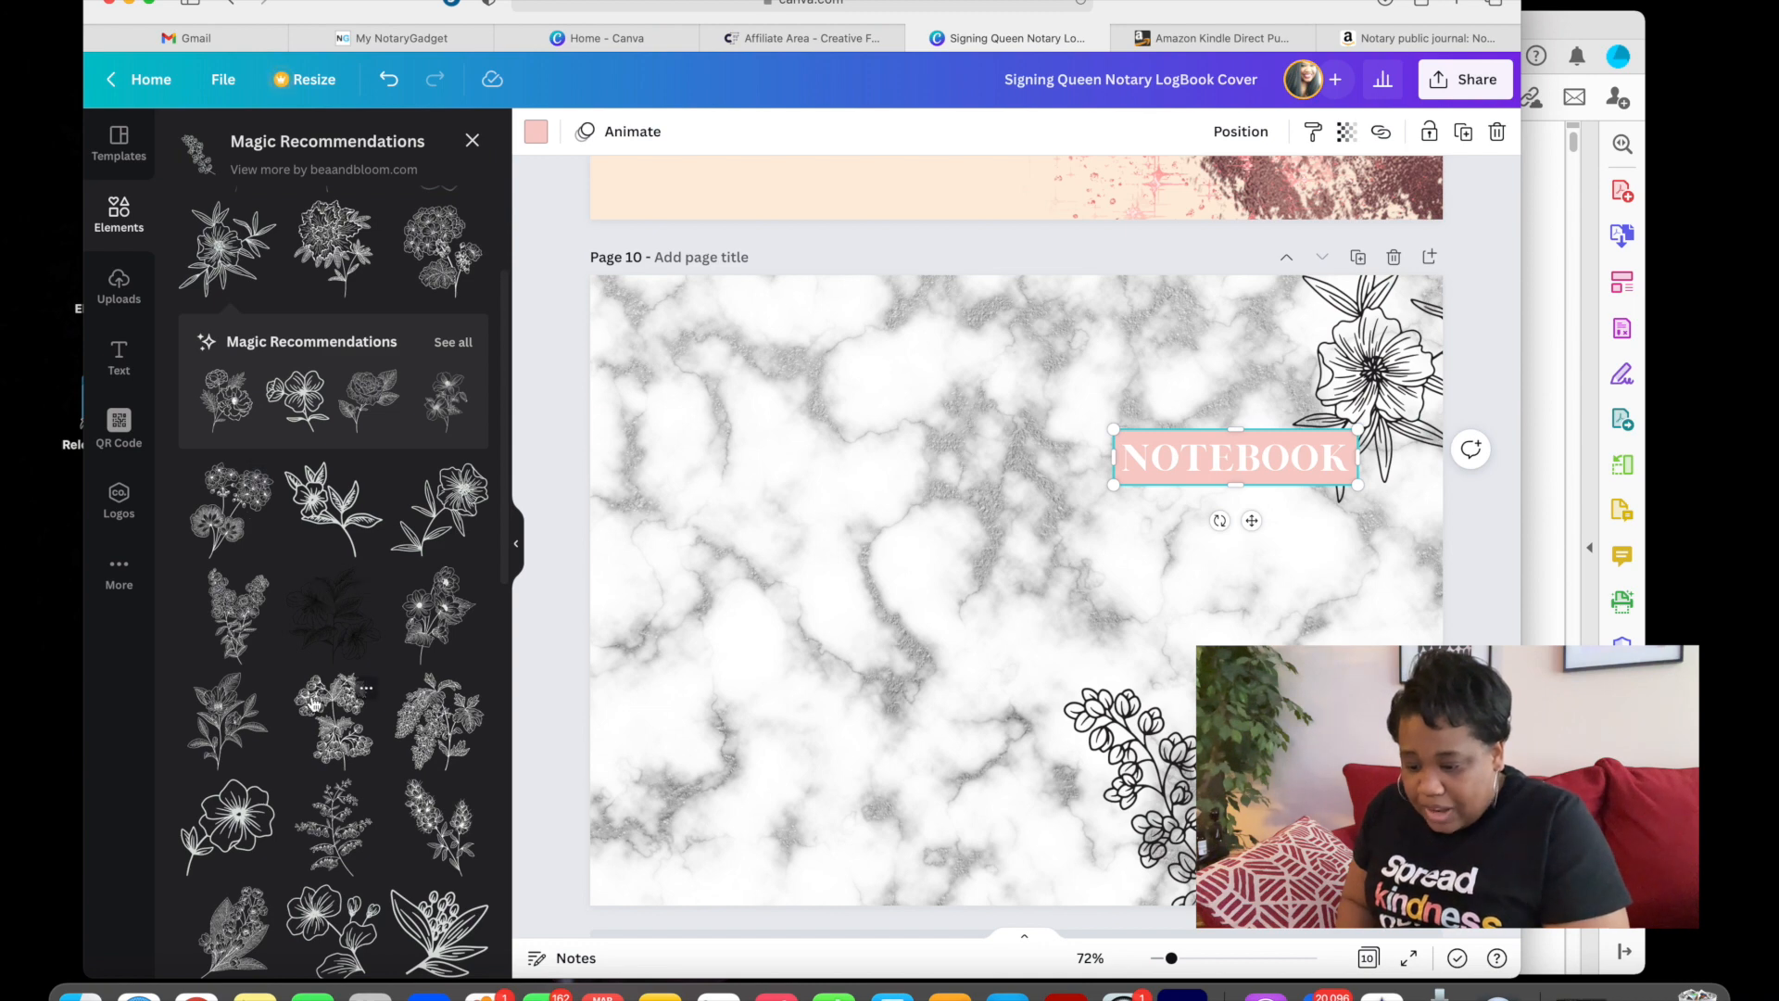
- Add the line-drawn open flower on a leafy stem to the front cover's right edge below the title
scroll(315, 704, down, 3)
scroll(315, 705, down, 1)
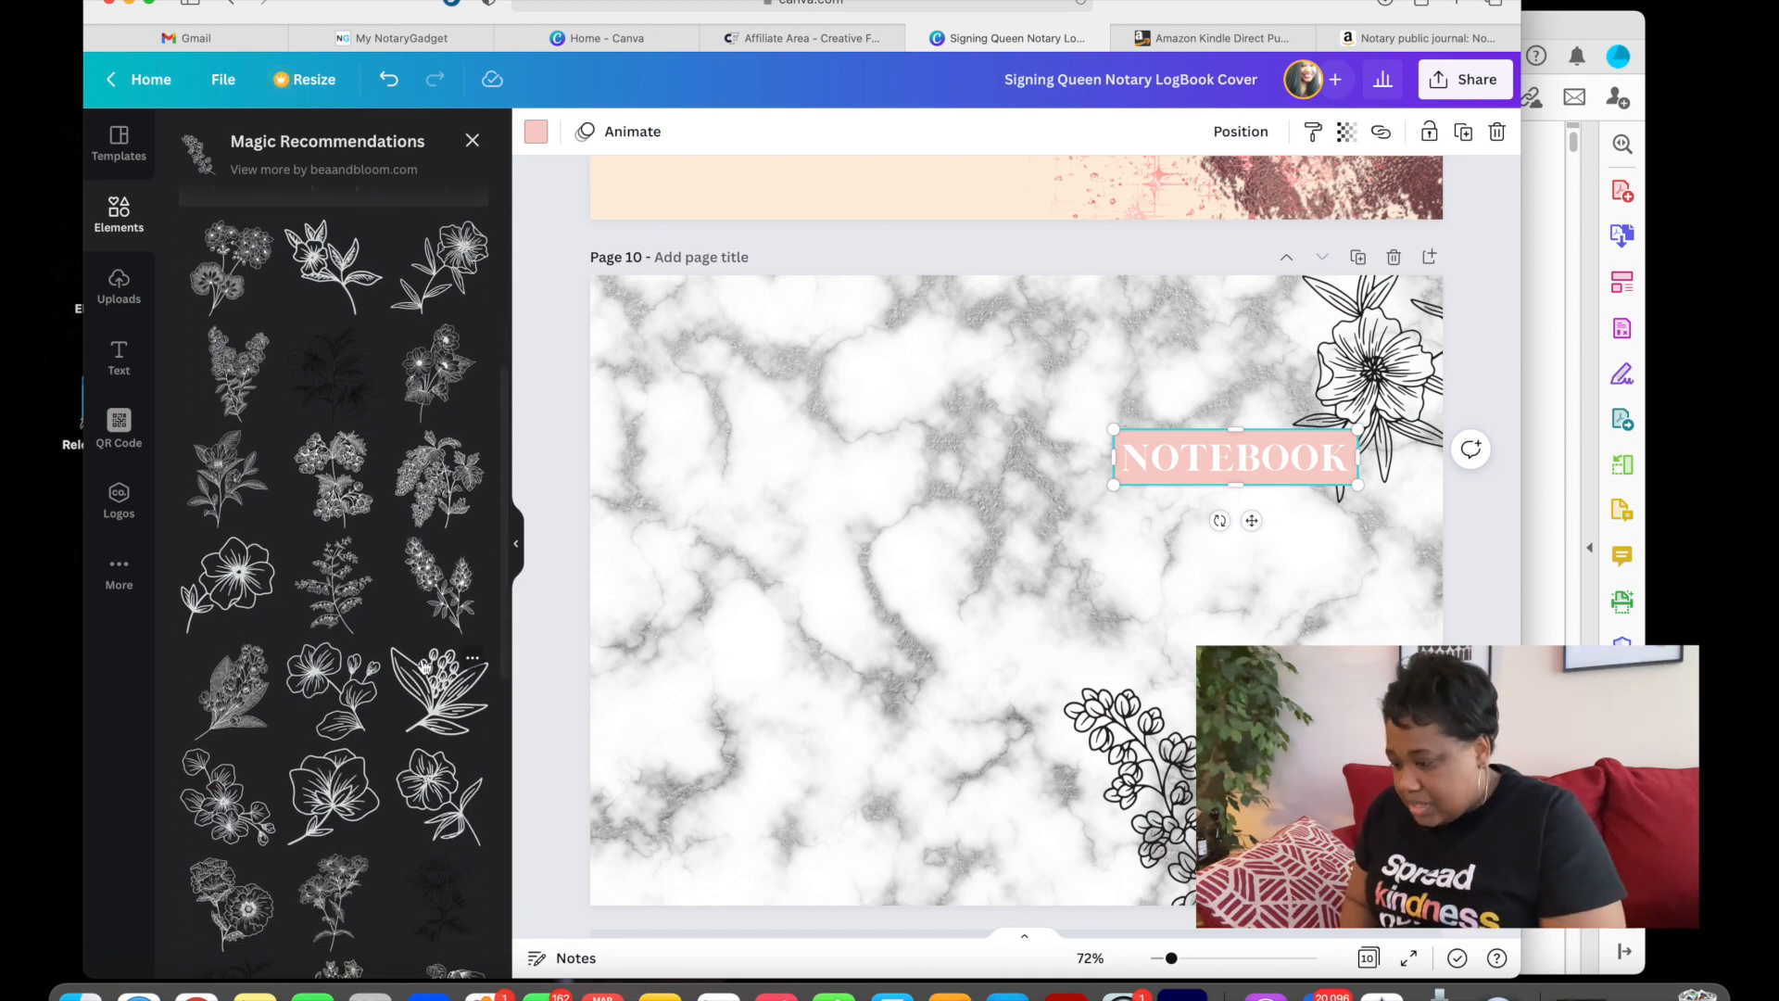
scroll(452, 714, down, 1)
click(443, 726)
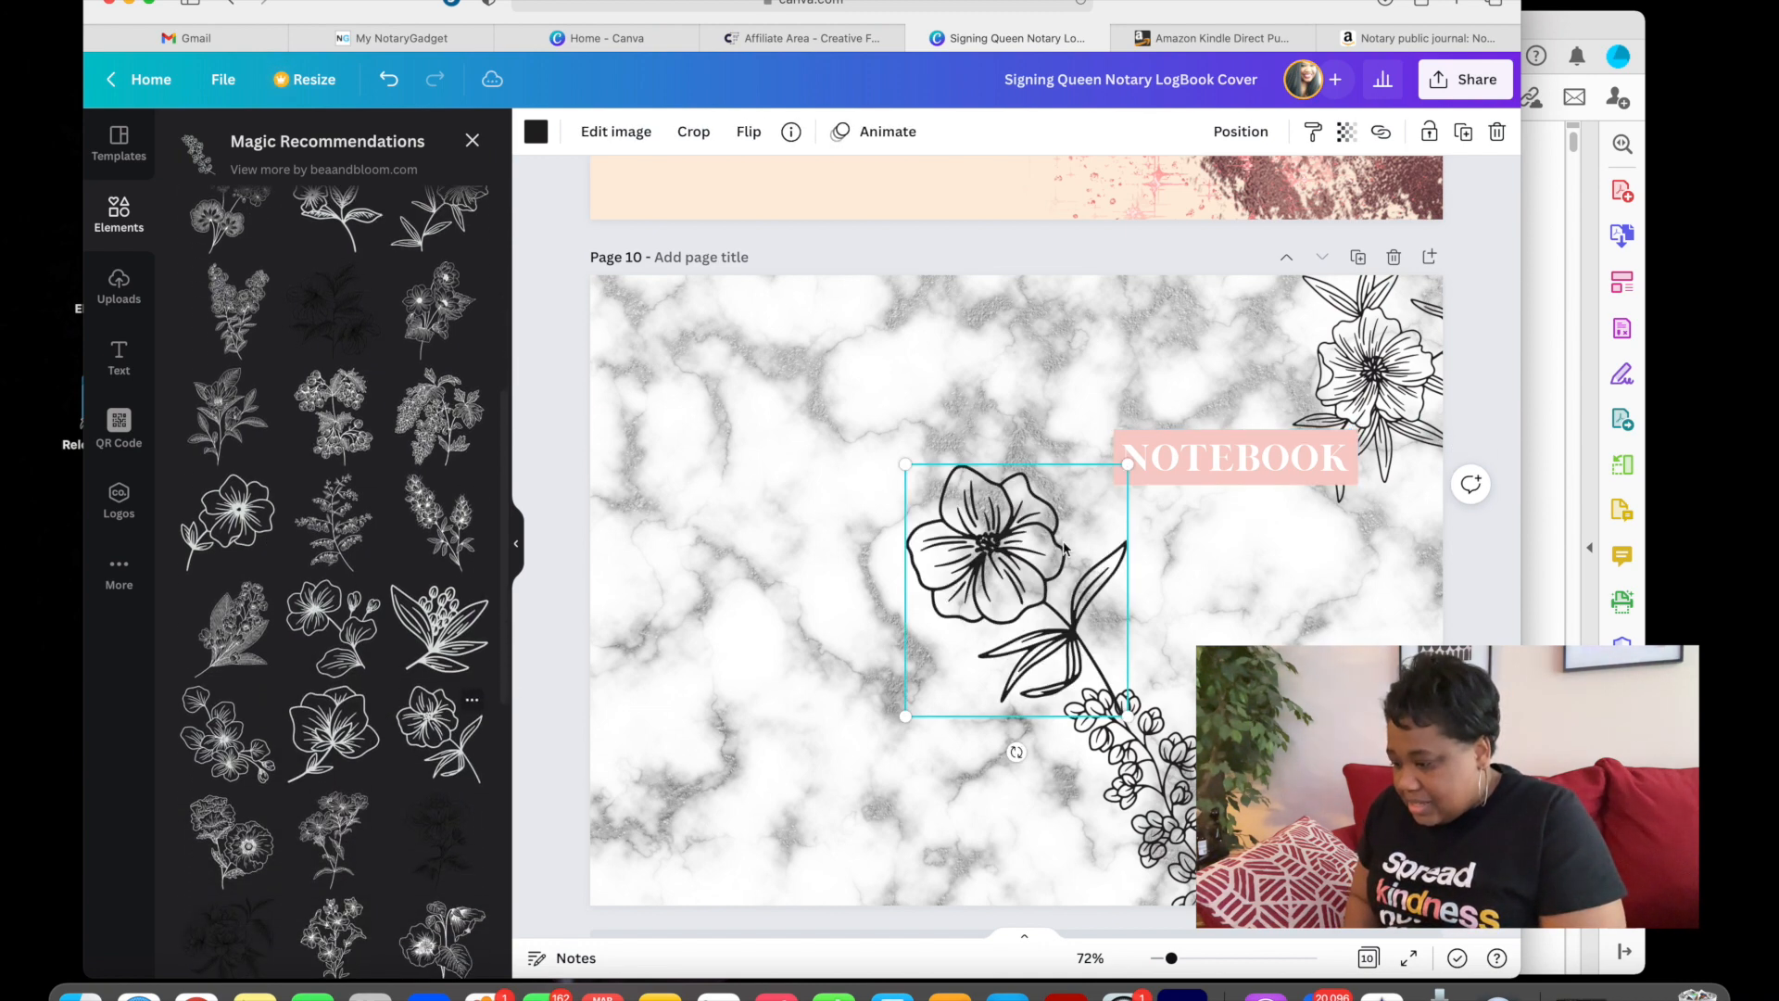
drag(1008, 579, 1371, 575)
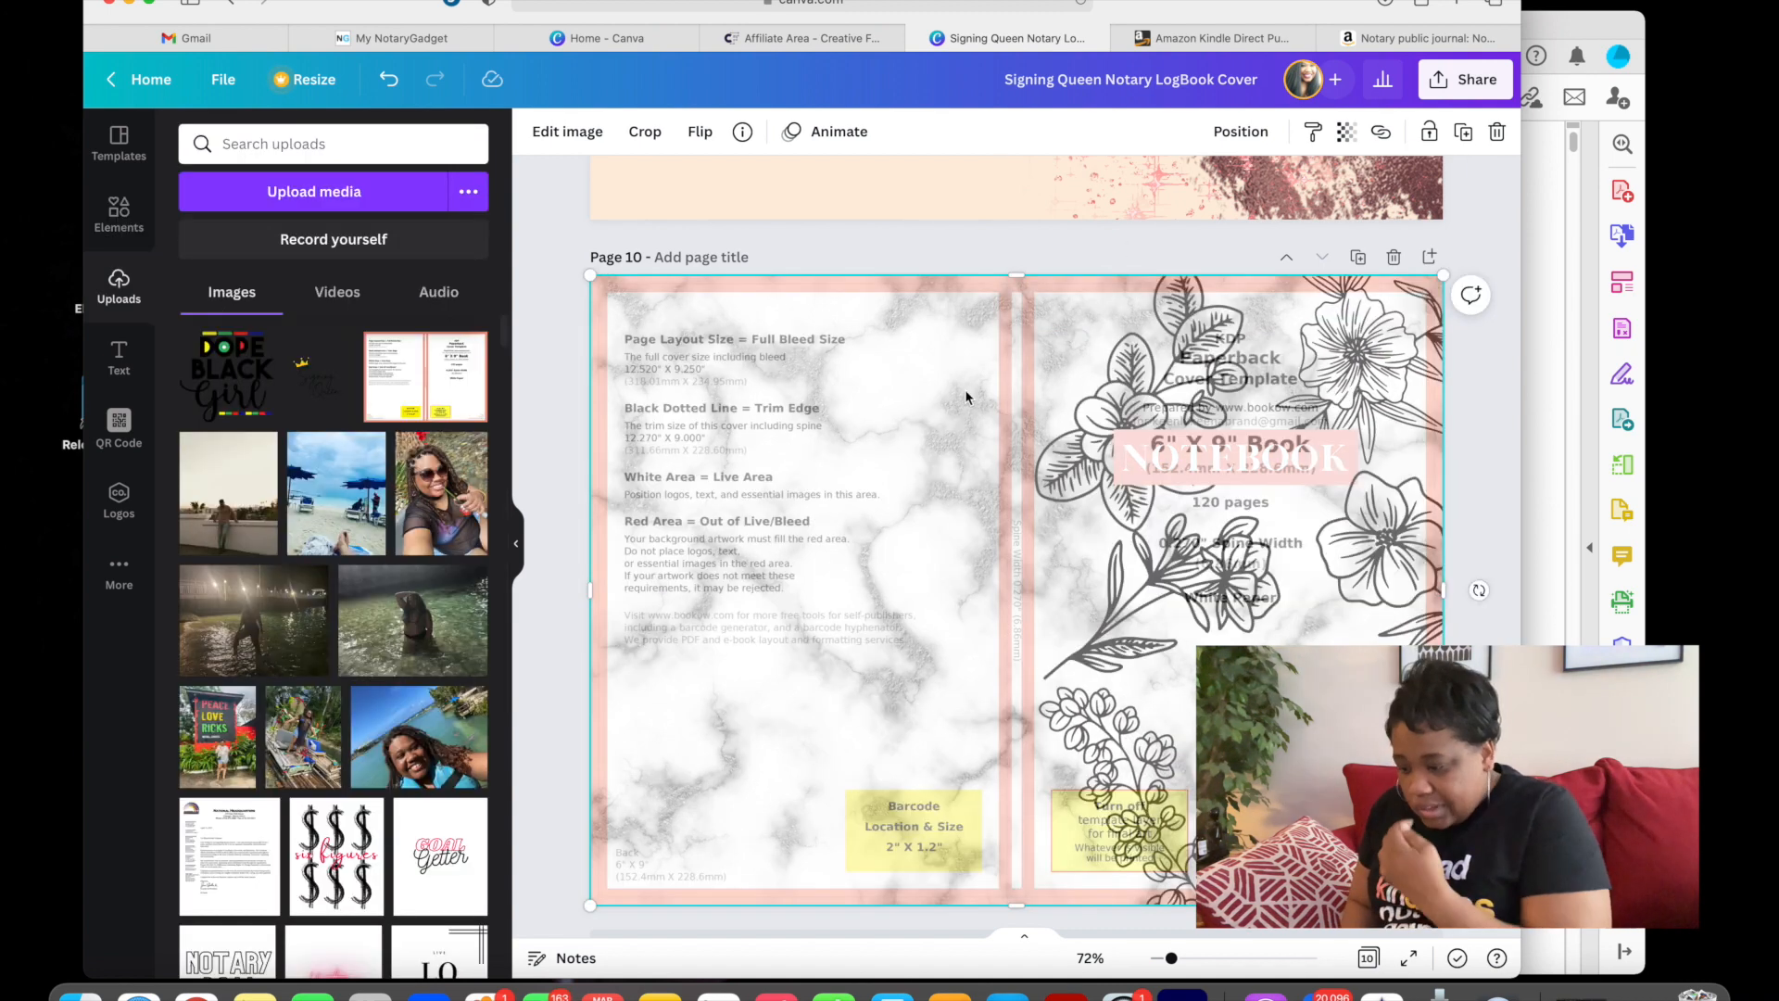
- Check the cover artwork against the transparent KDP template overlay, and delete the overlay from page 10
scroll(989, 638, up, 1)
scroll(989, 638, down, 3)
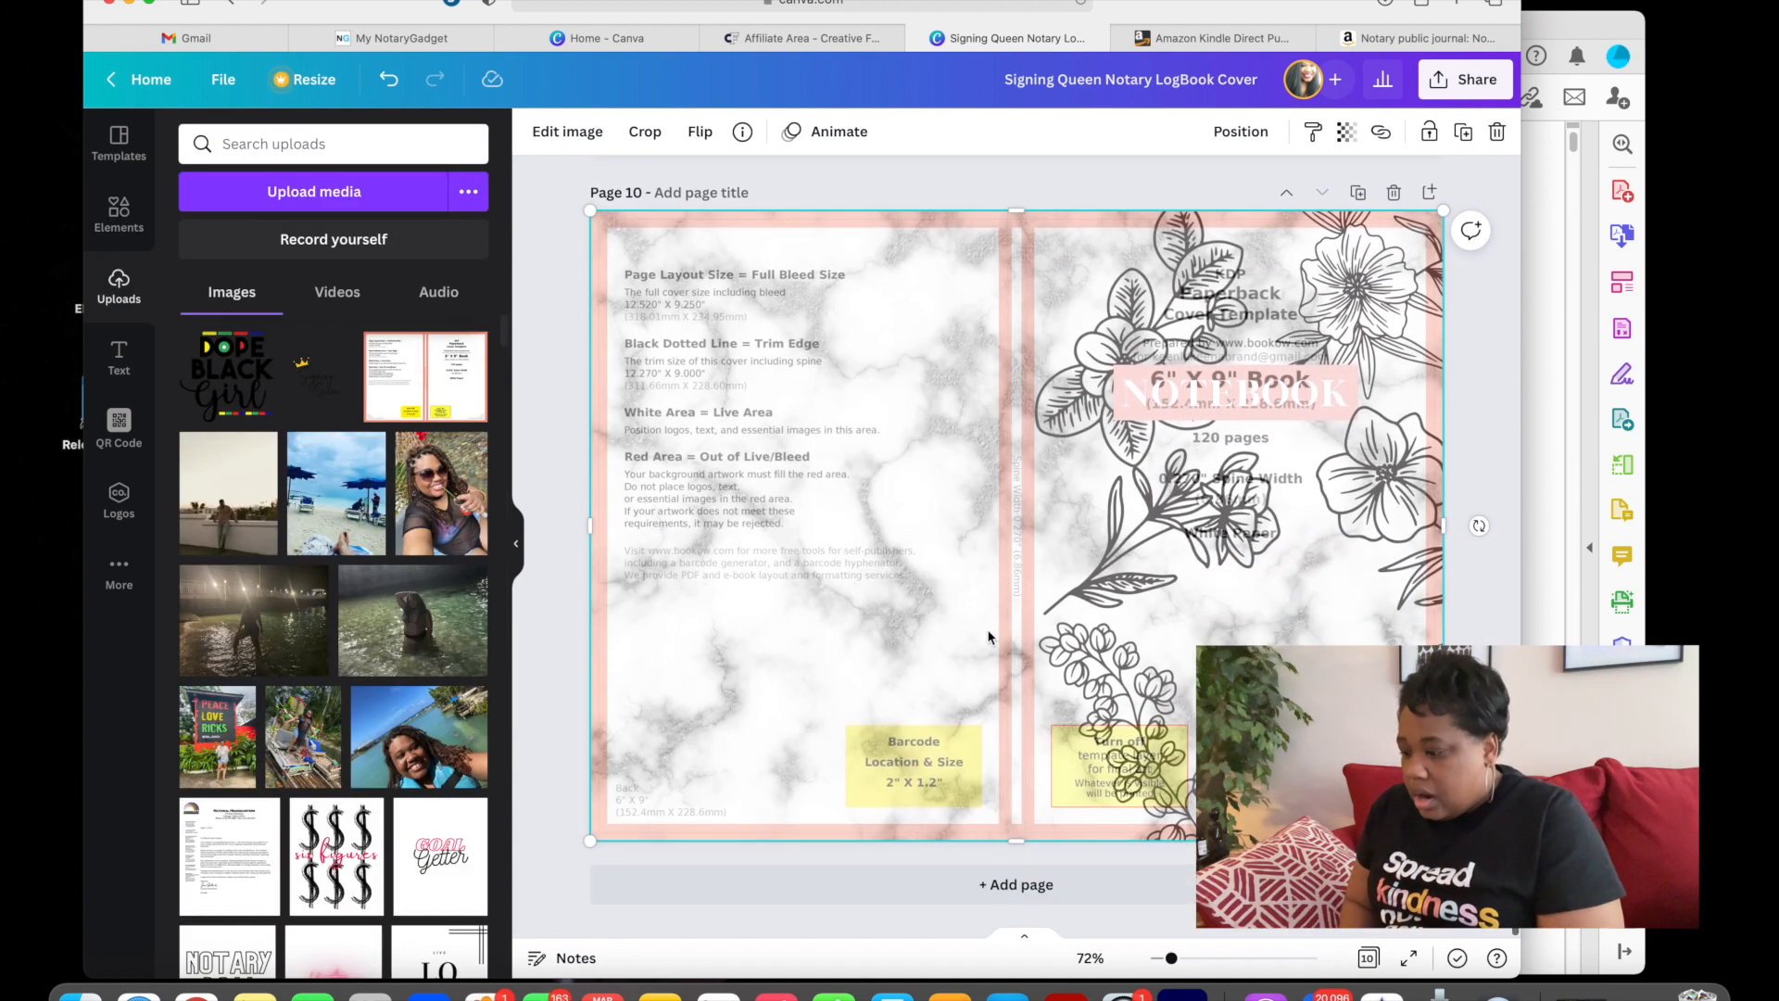
key(Delete)
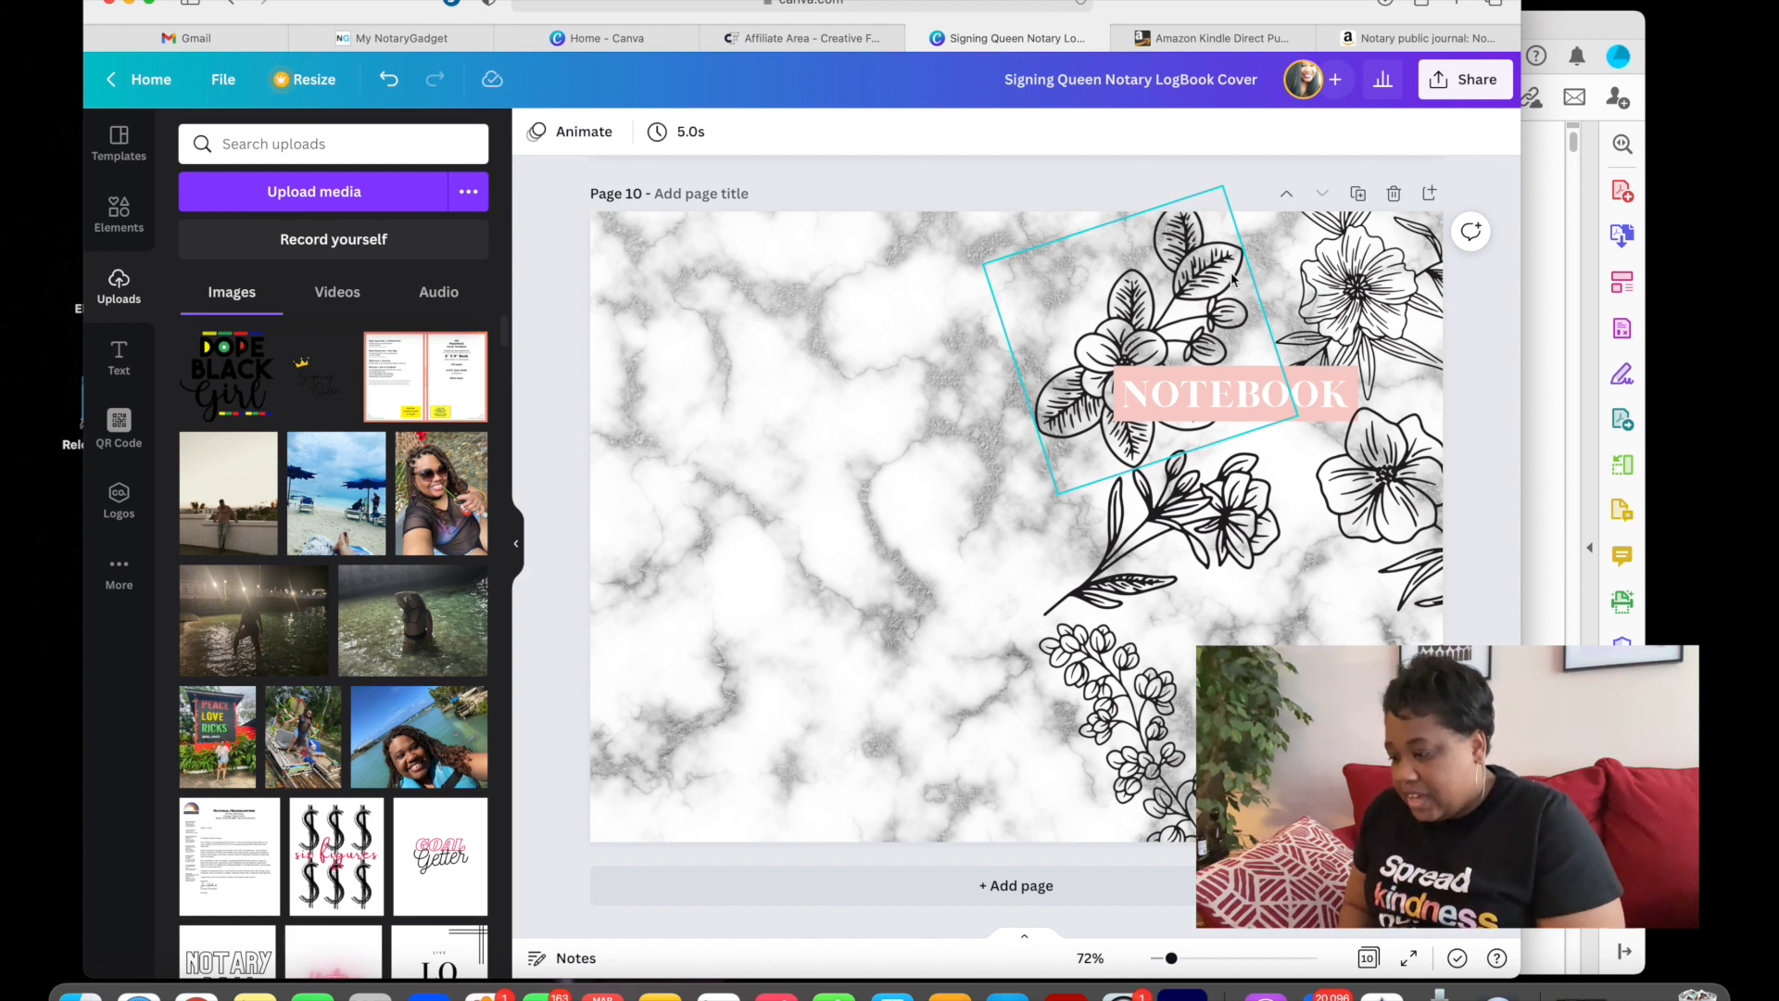
- Change the NOTEBOOK title's text color to black
click(1307, 373)
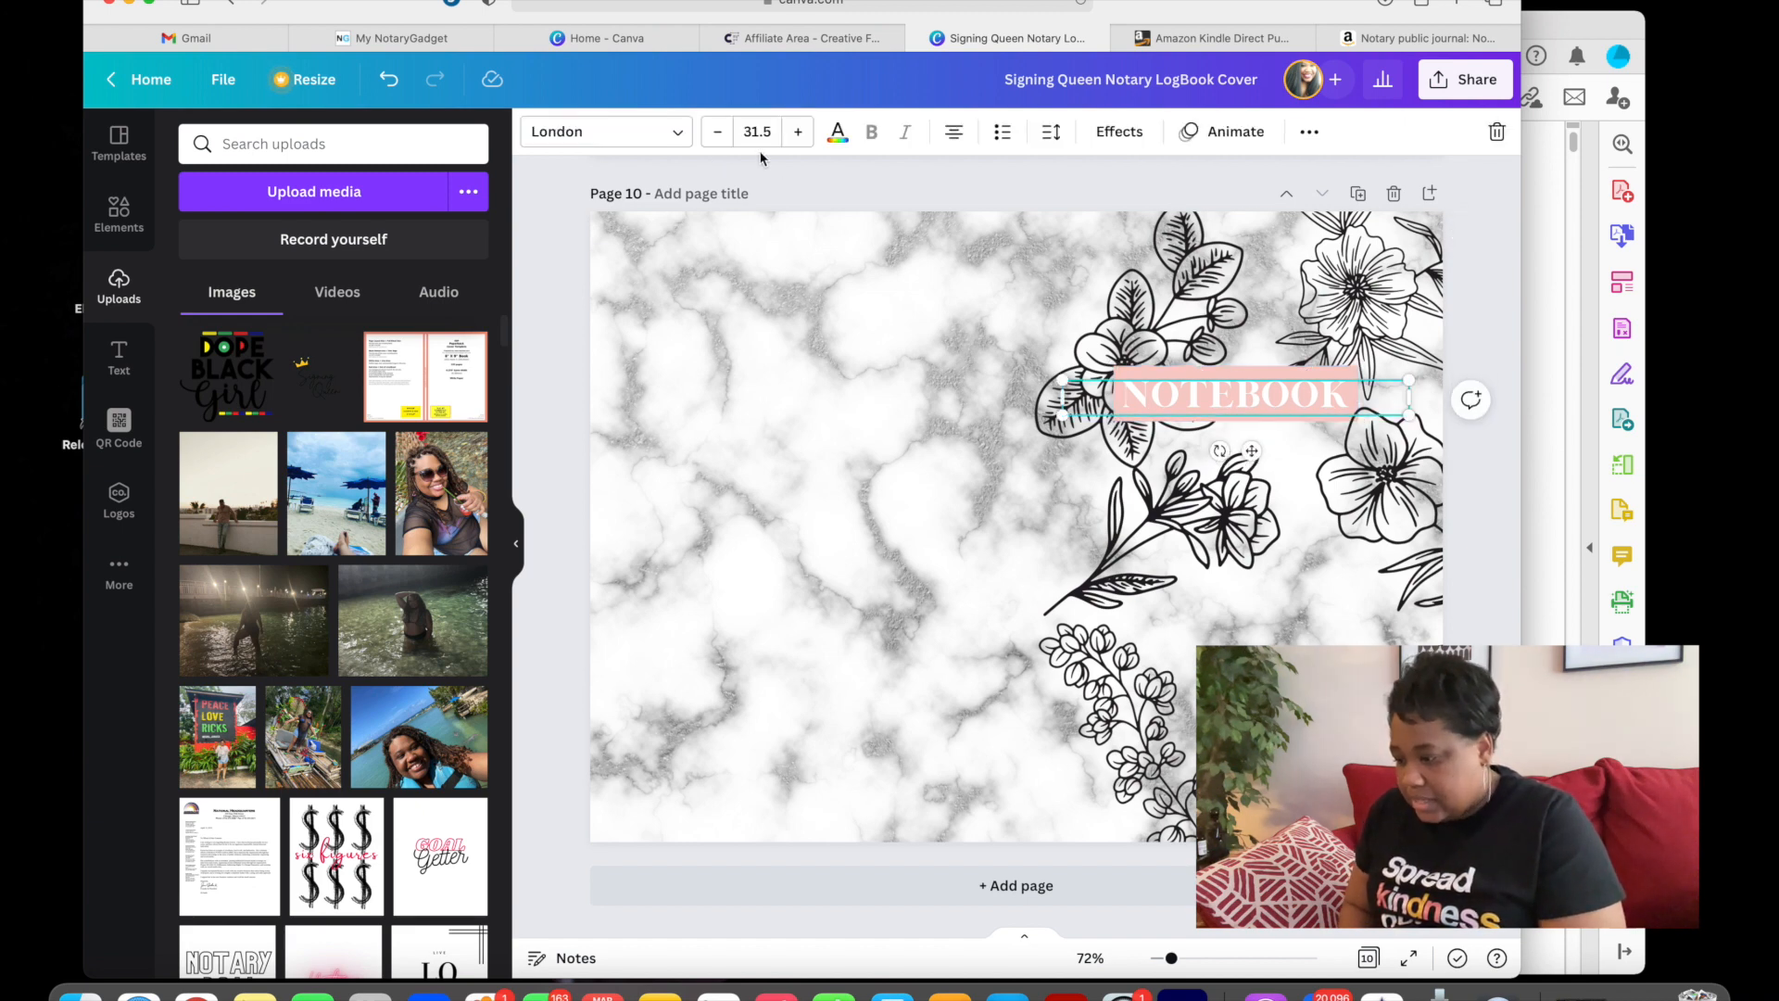
click(838, 131)
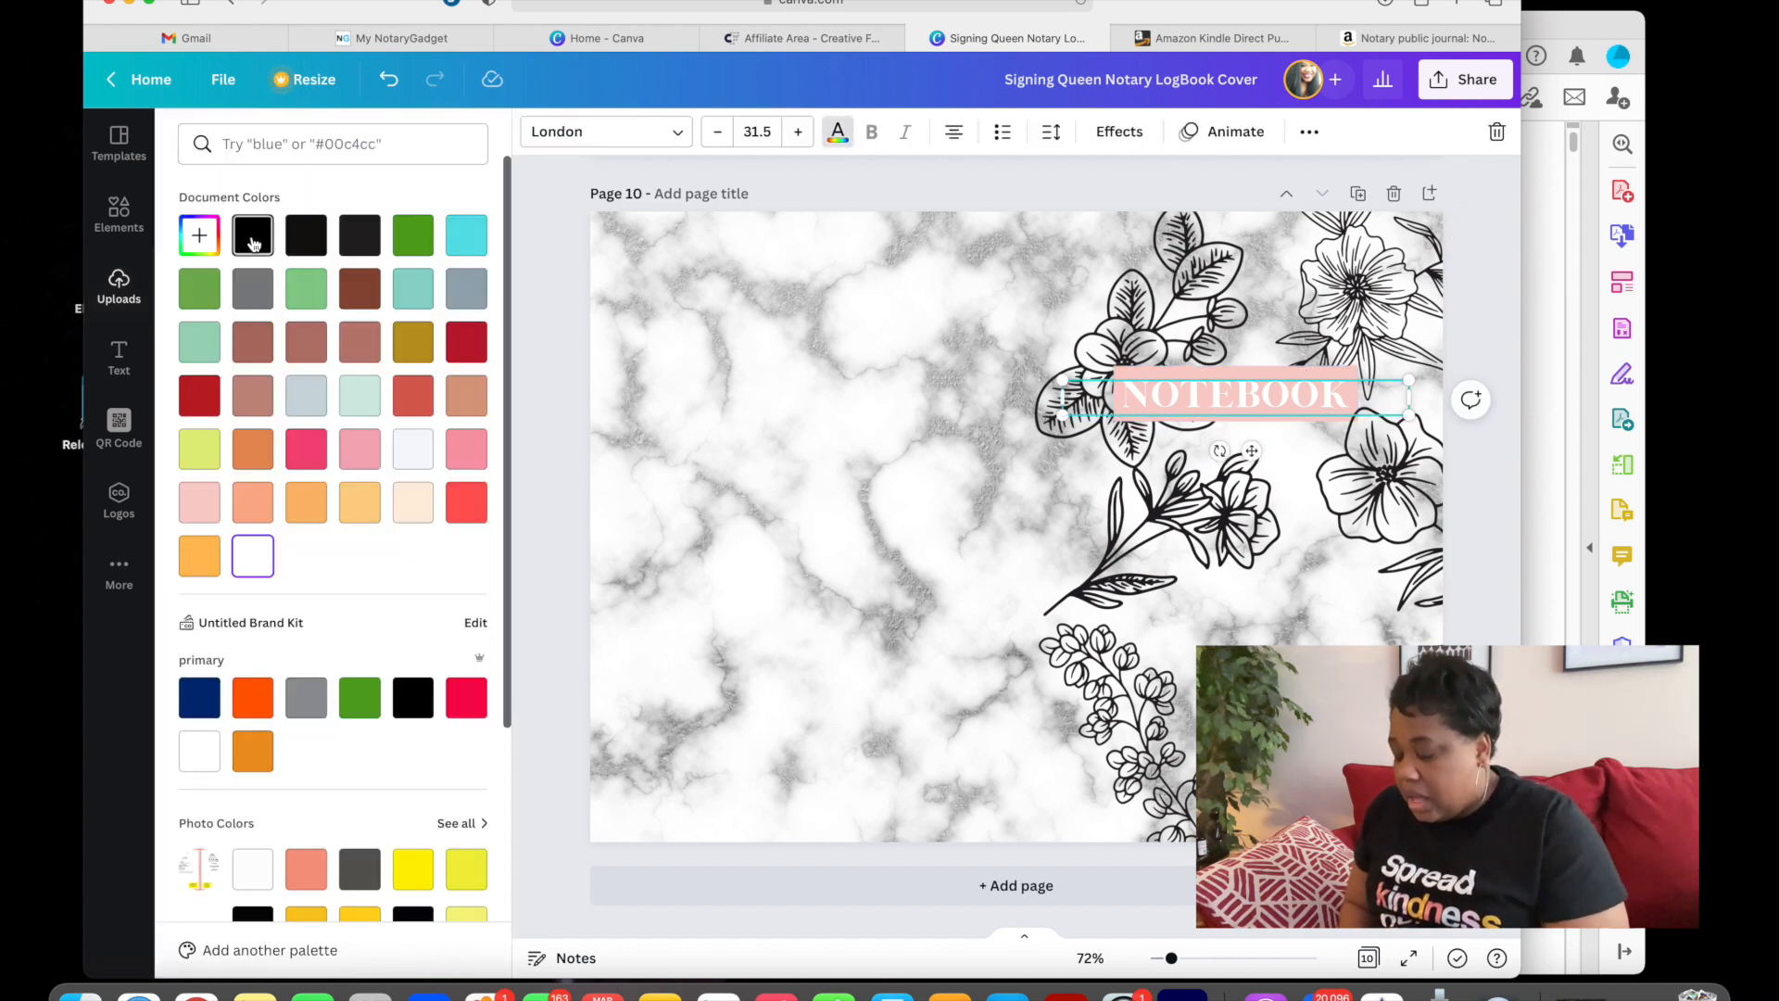
click(253, 236)
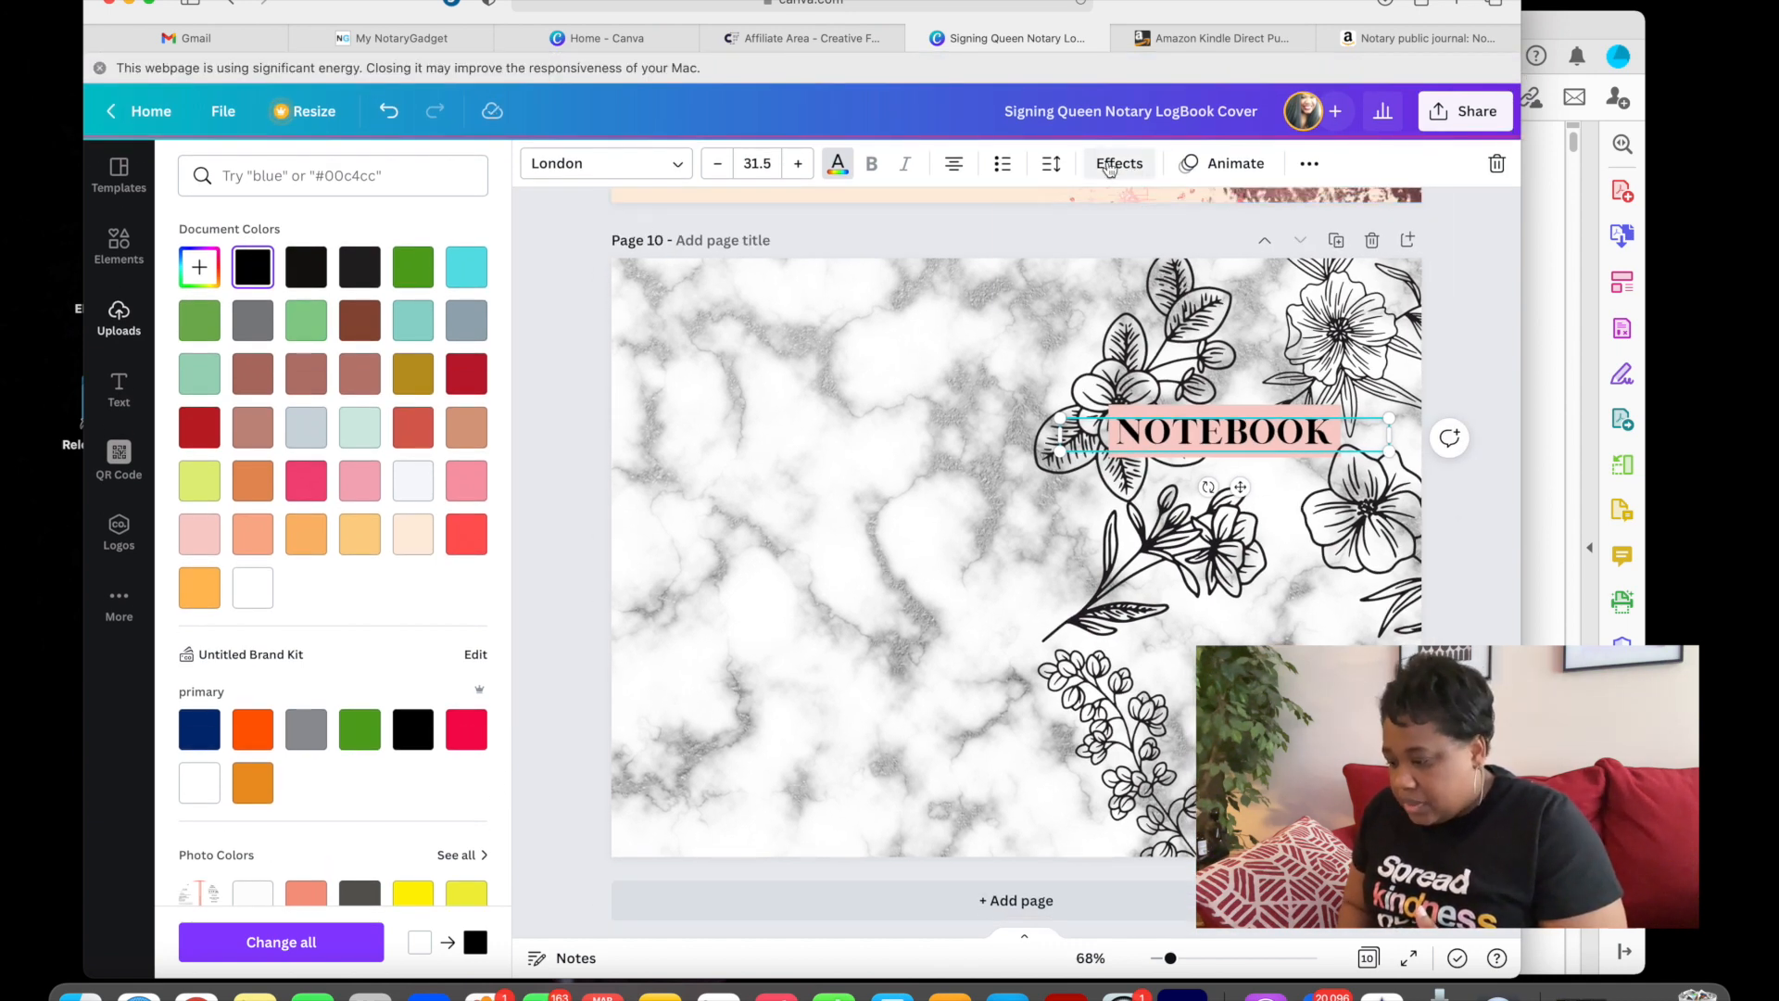
- Give the NOTEBOOK title a Lift effect with an intensity of 76
click(1109, 168)
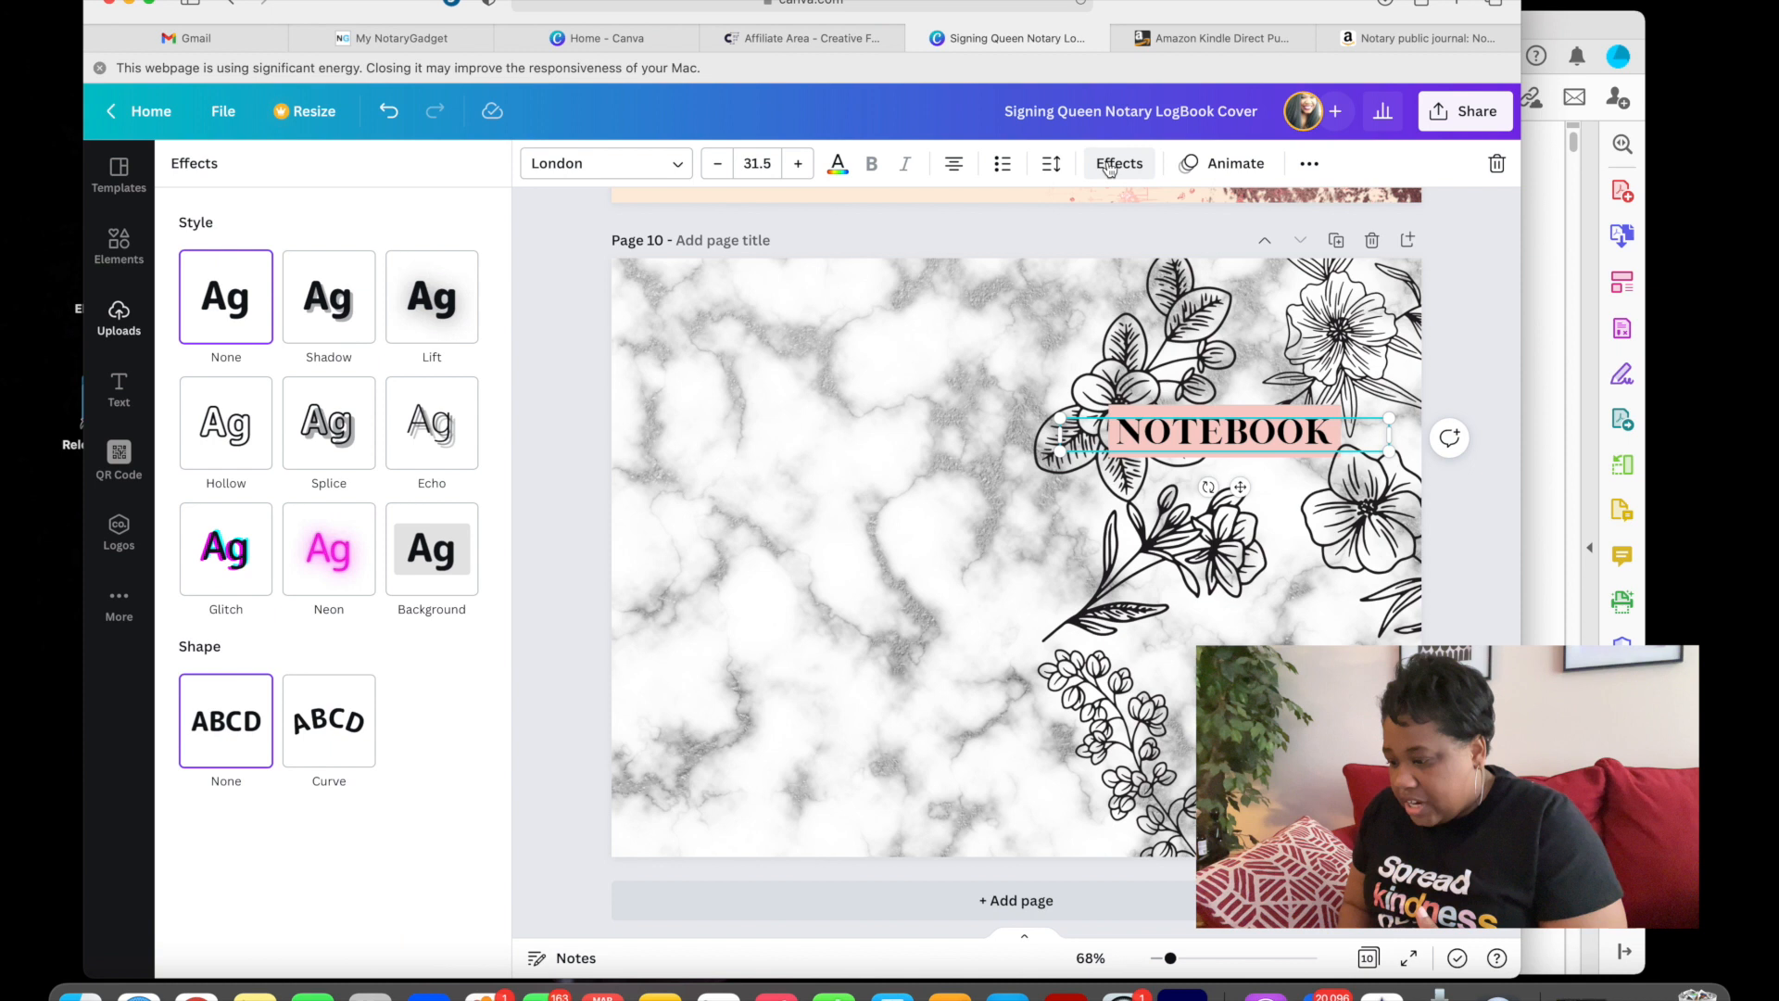
click(450, 335)
click(355, 312)
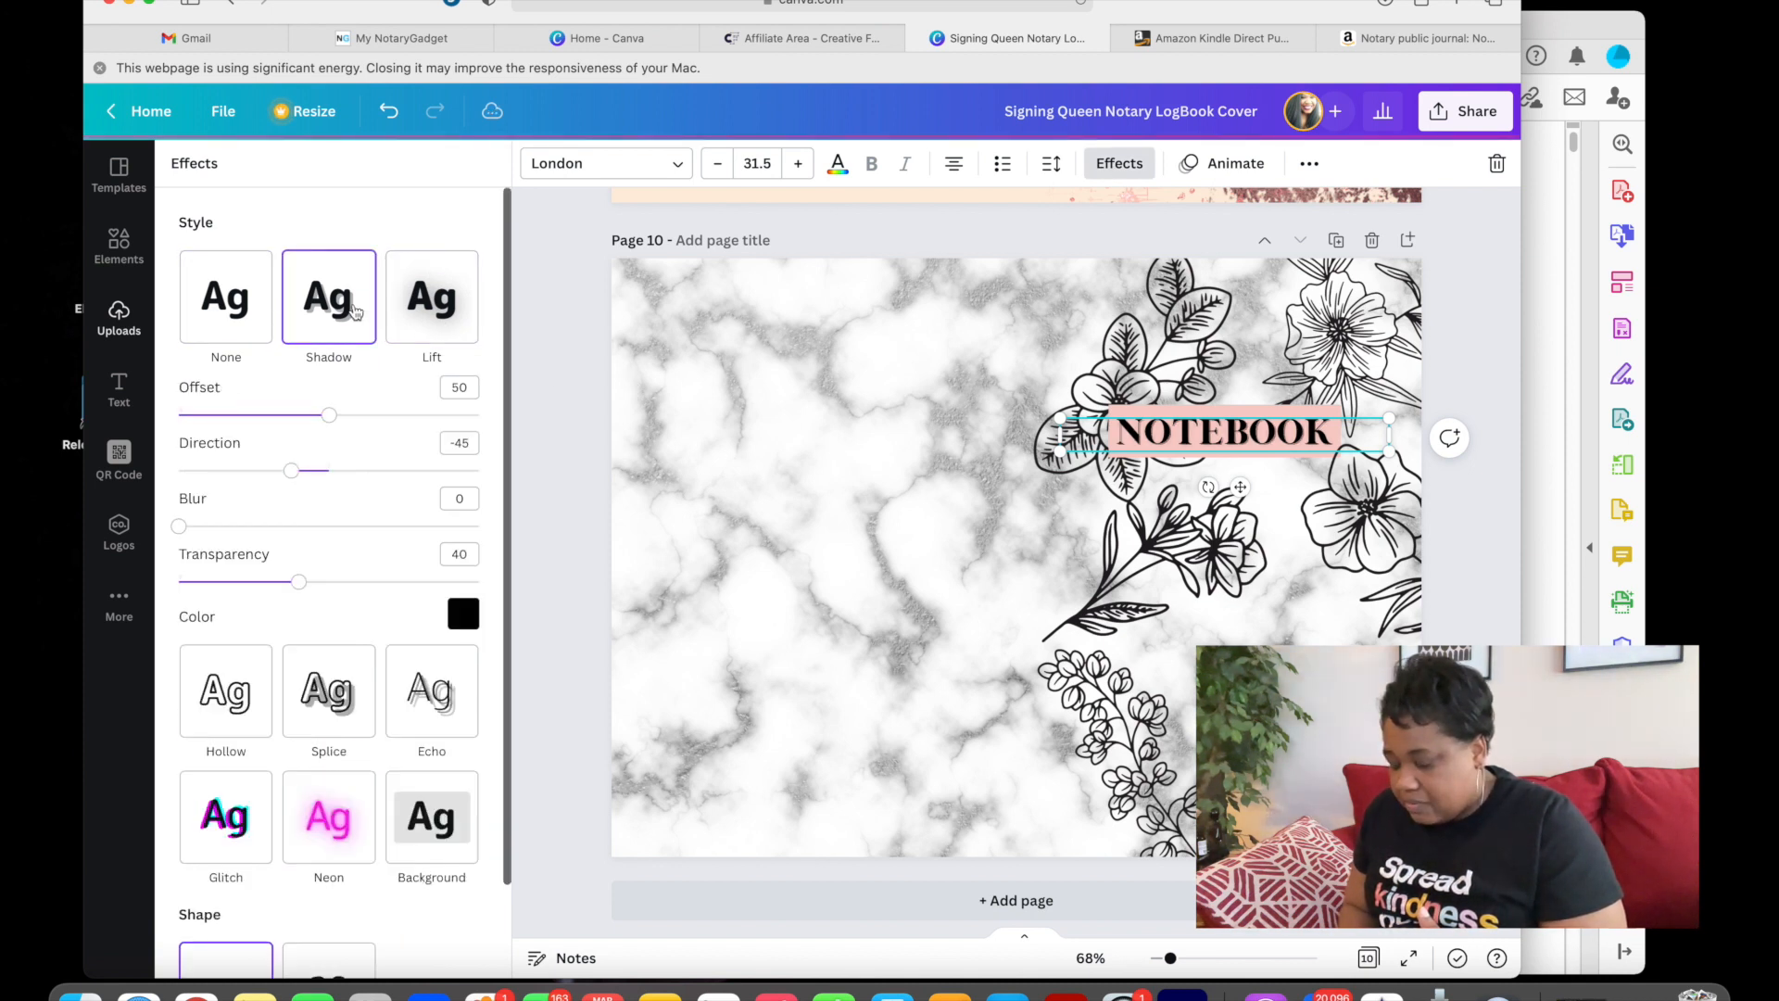
click(435, 306)
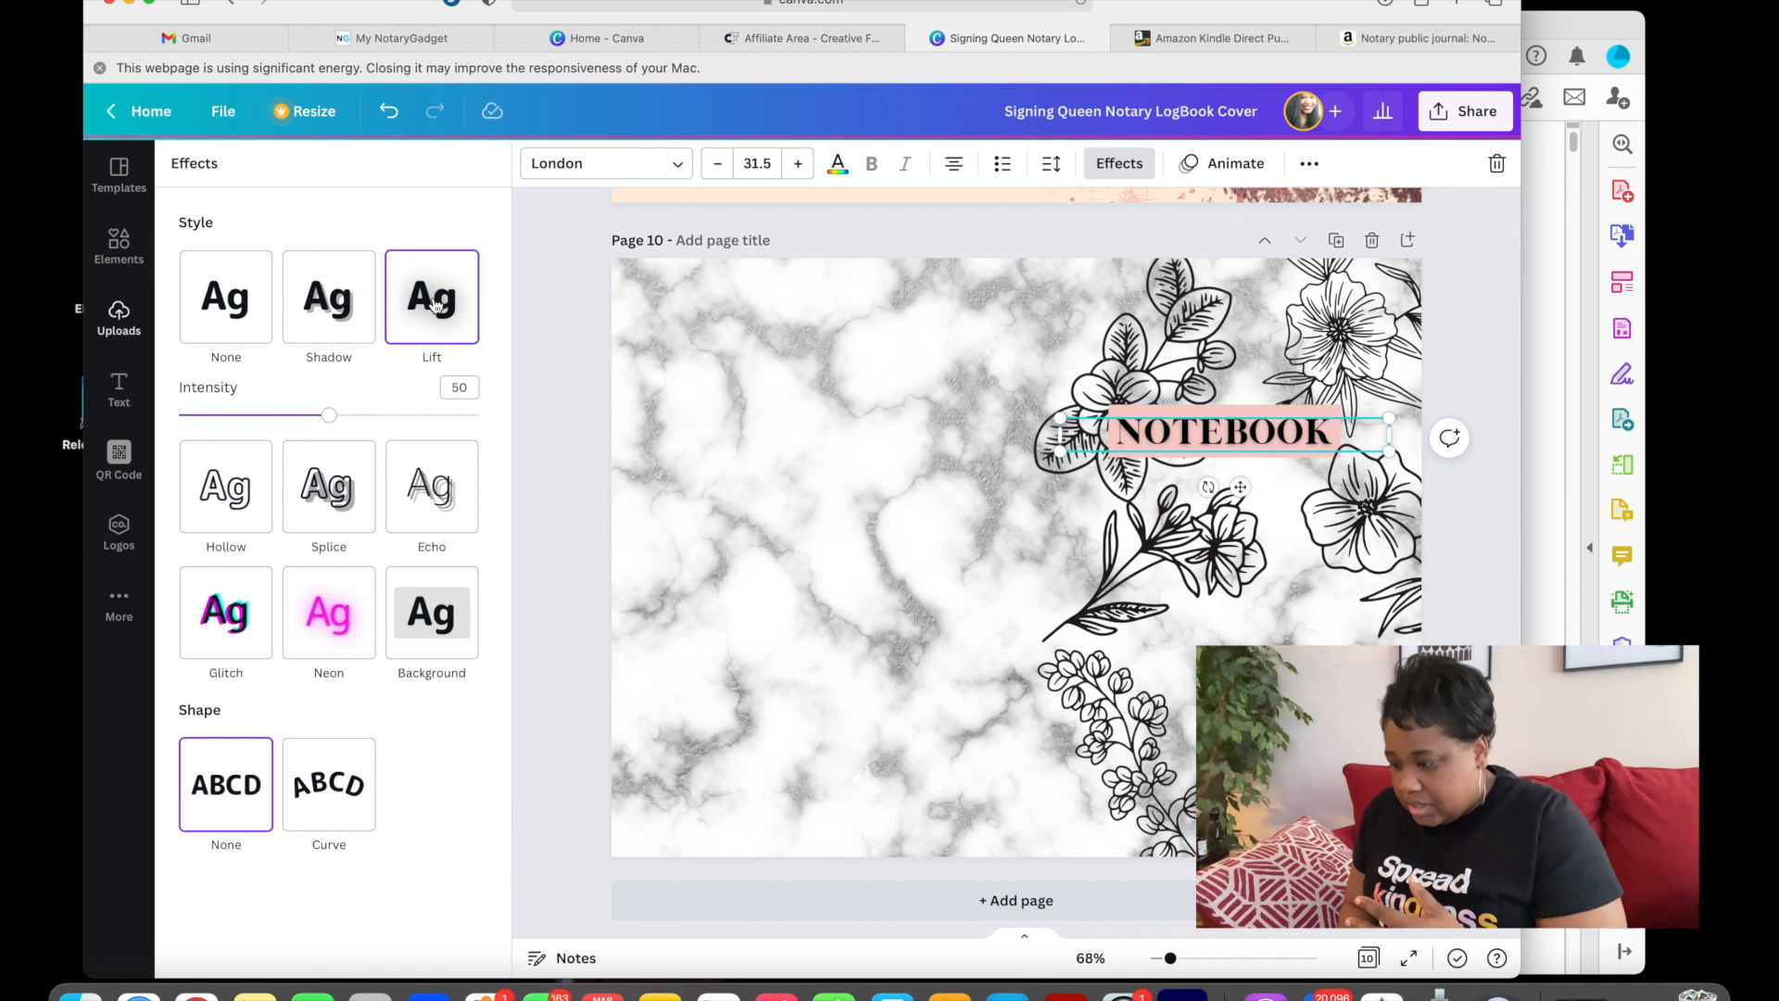
drag(352, 422, 409, 425)
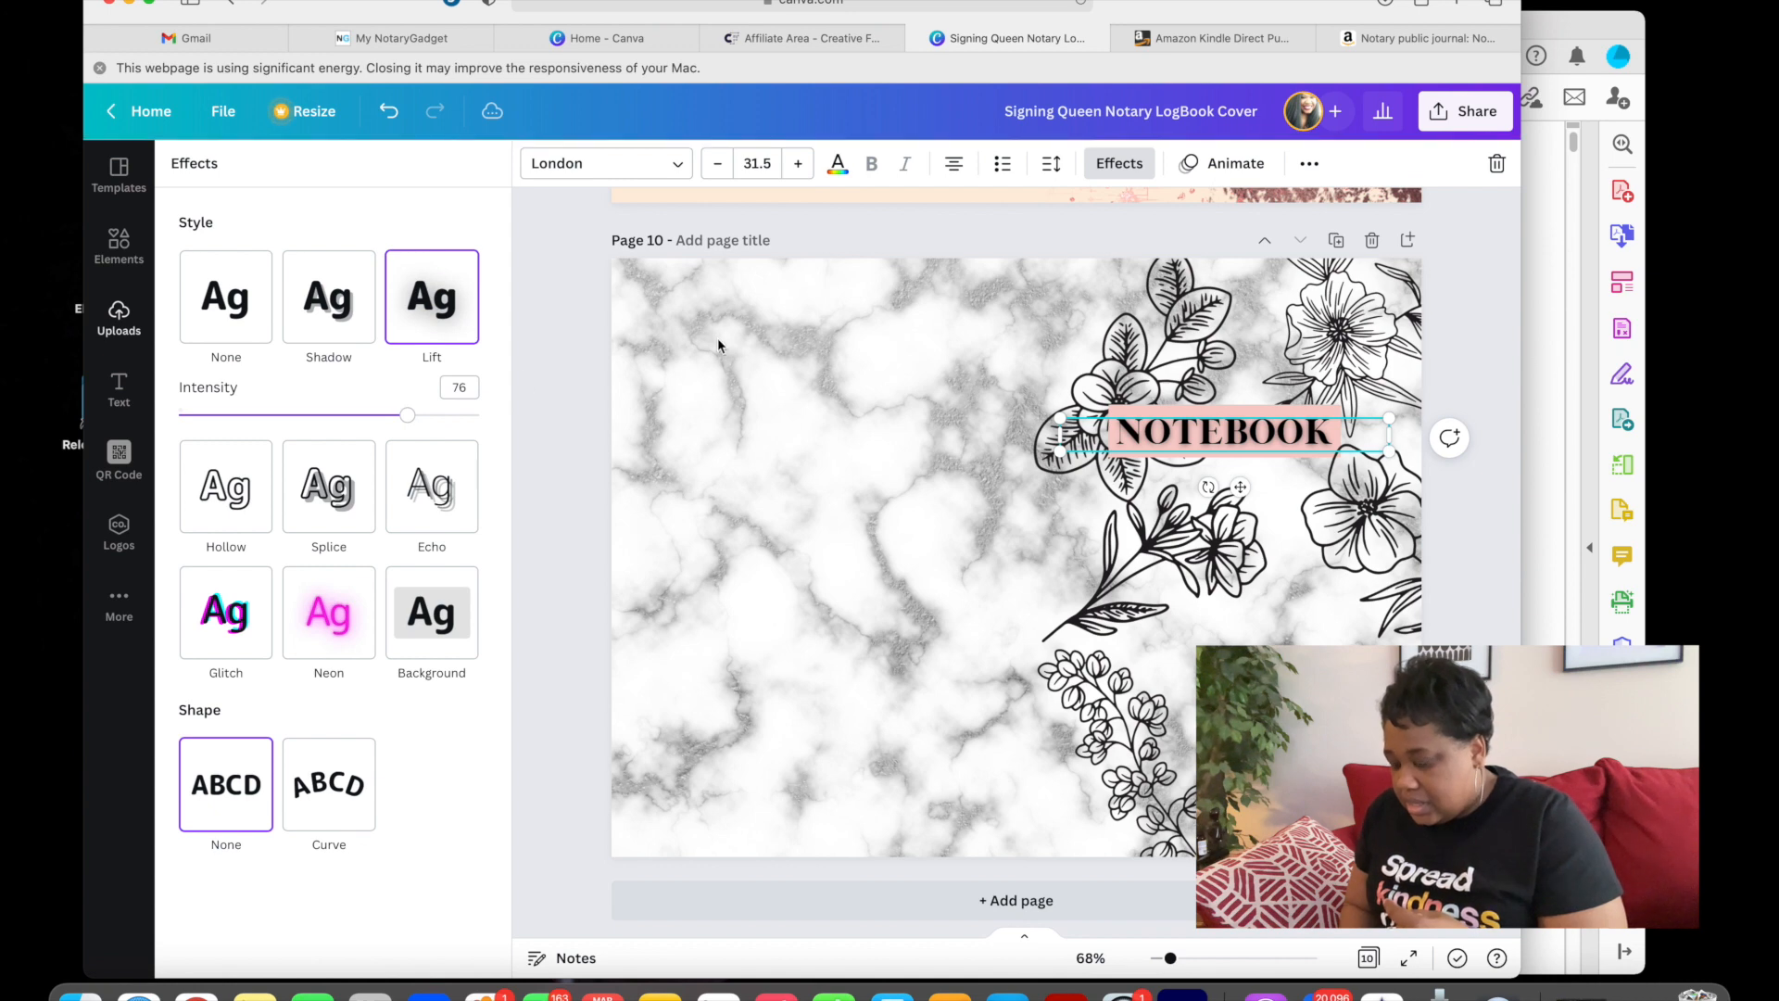
key(Escape)
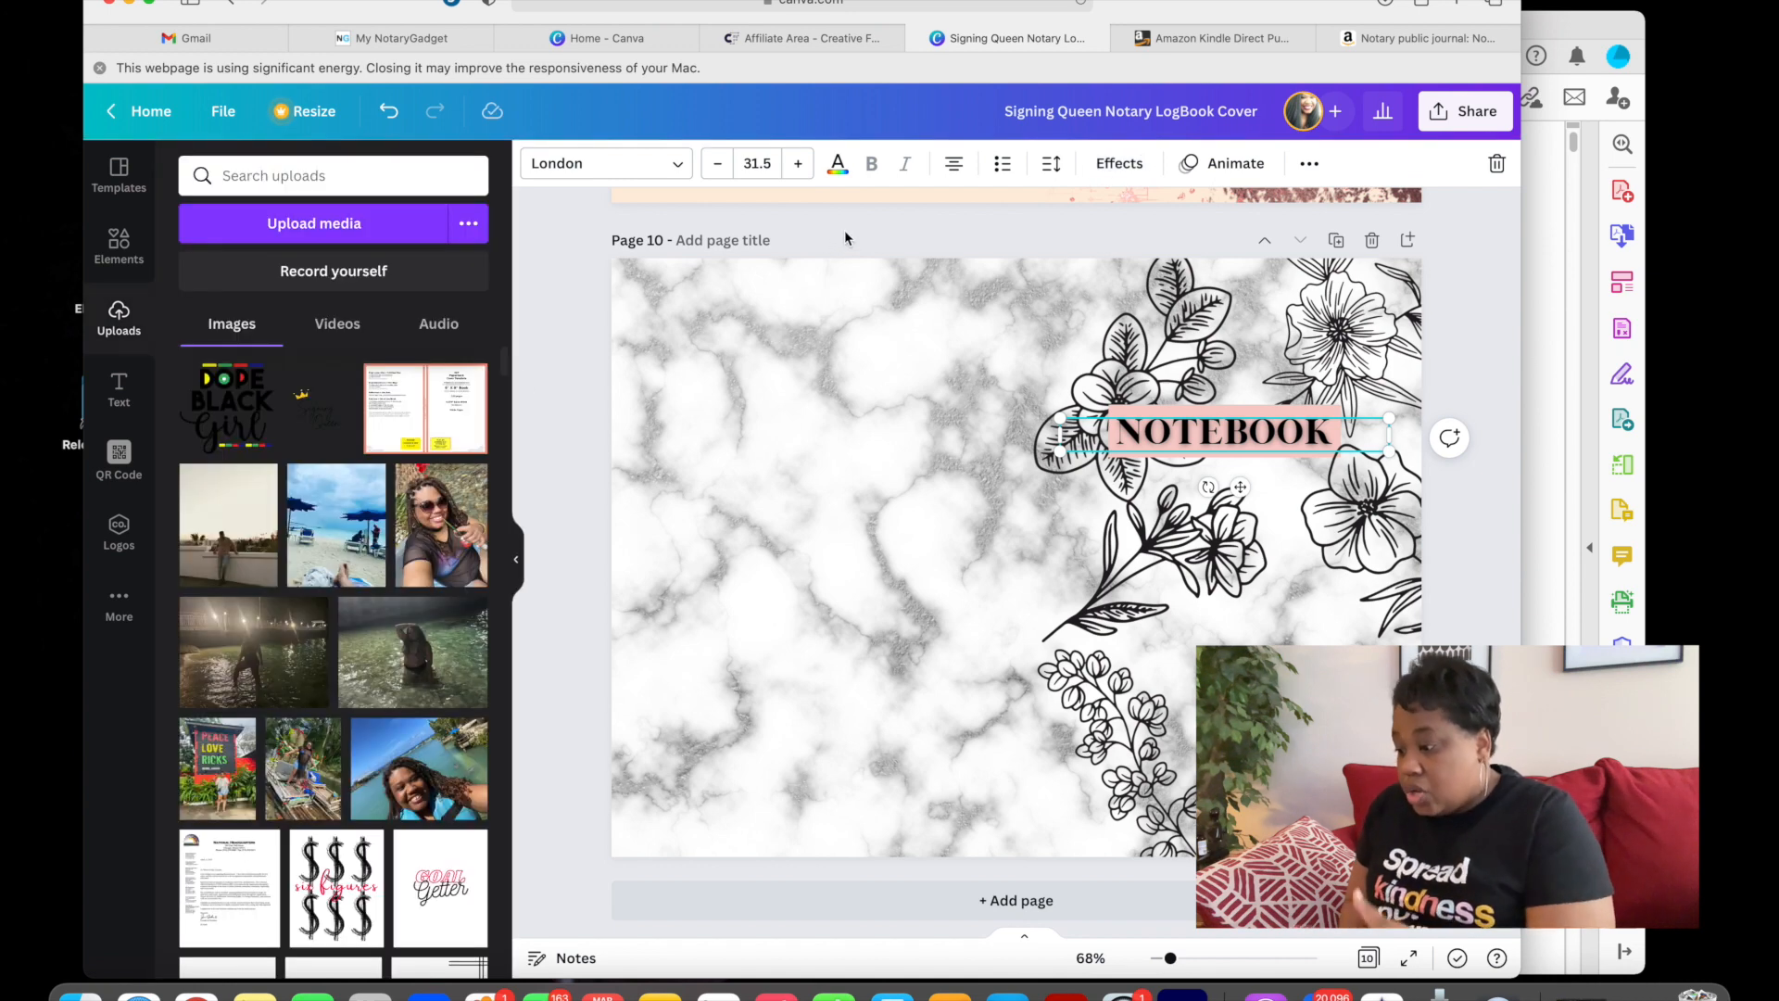
click(913, 546)
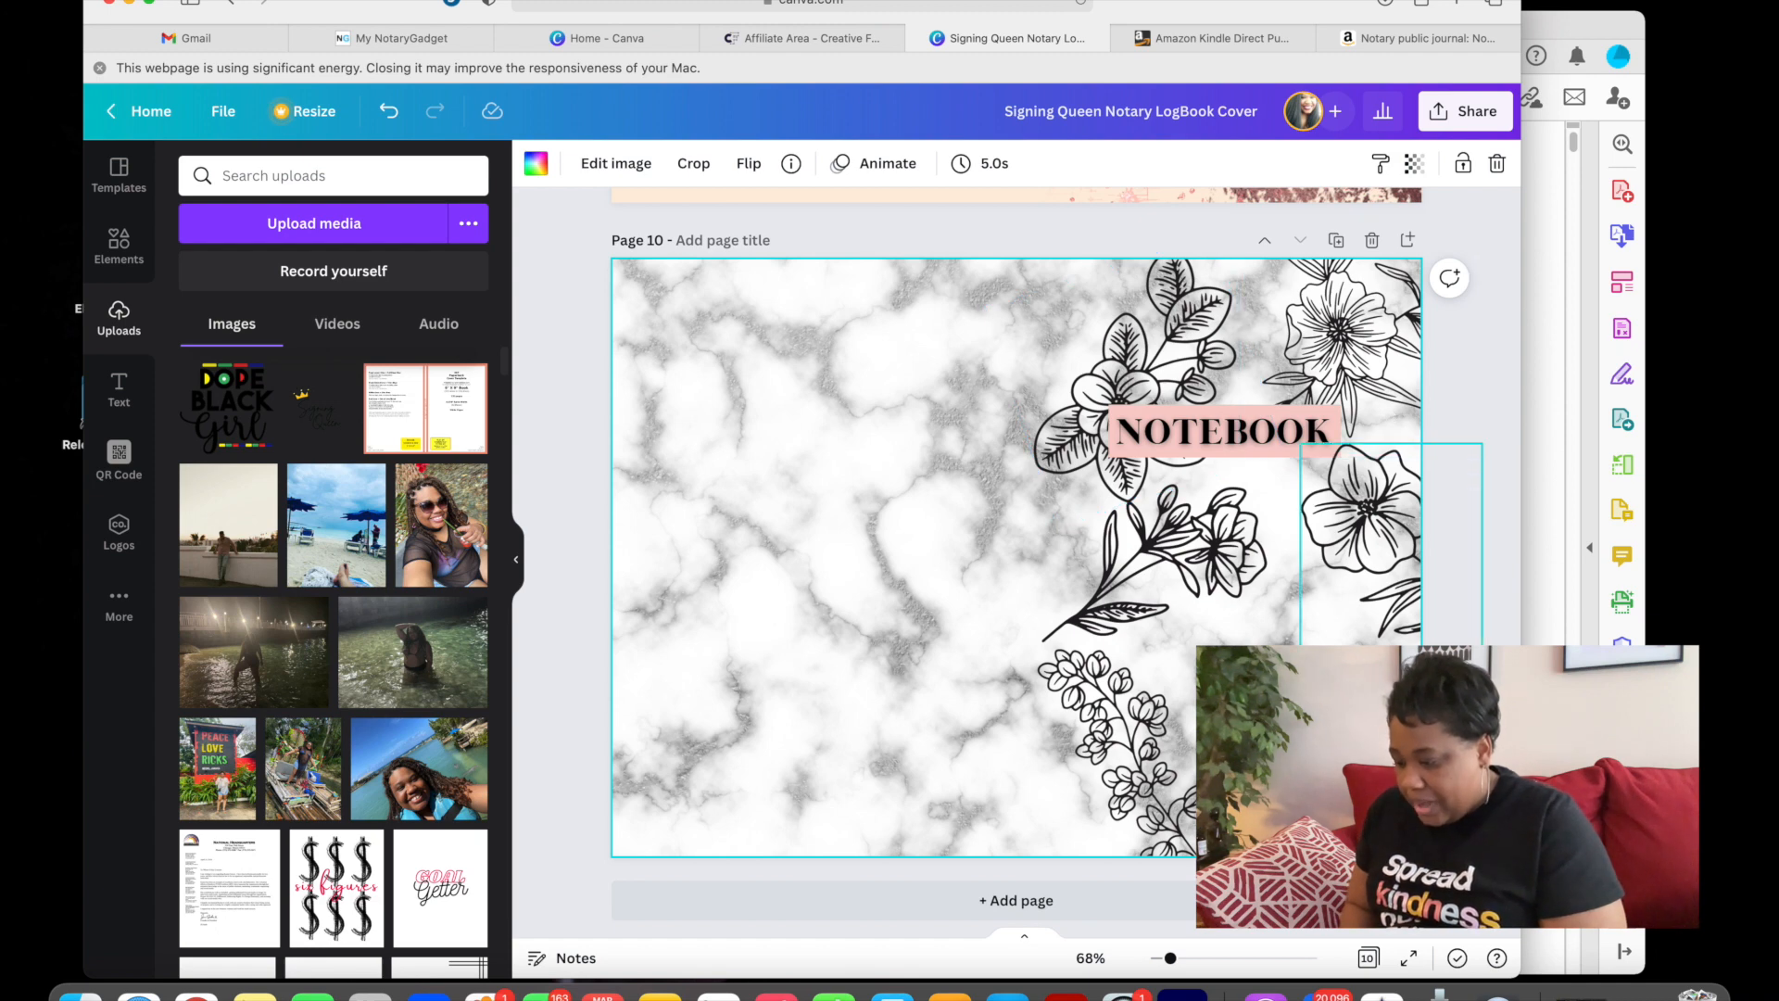
- Try the flower branch below the title rotated upright and enlarged, and delete it from the cover
click(1387, 412)
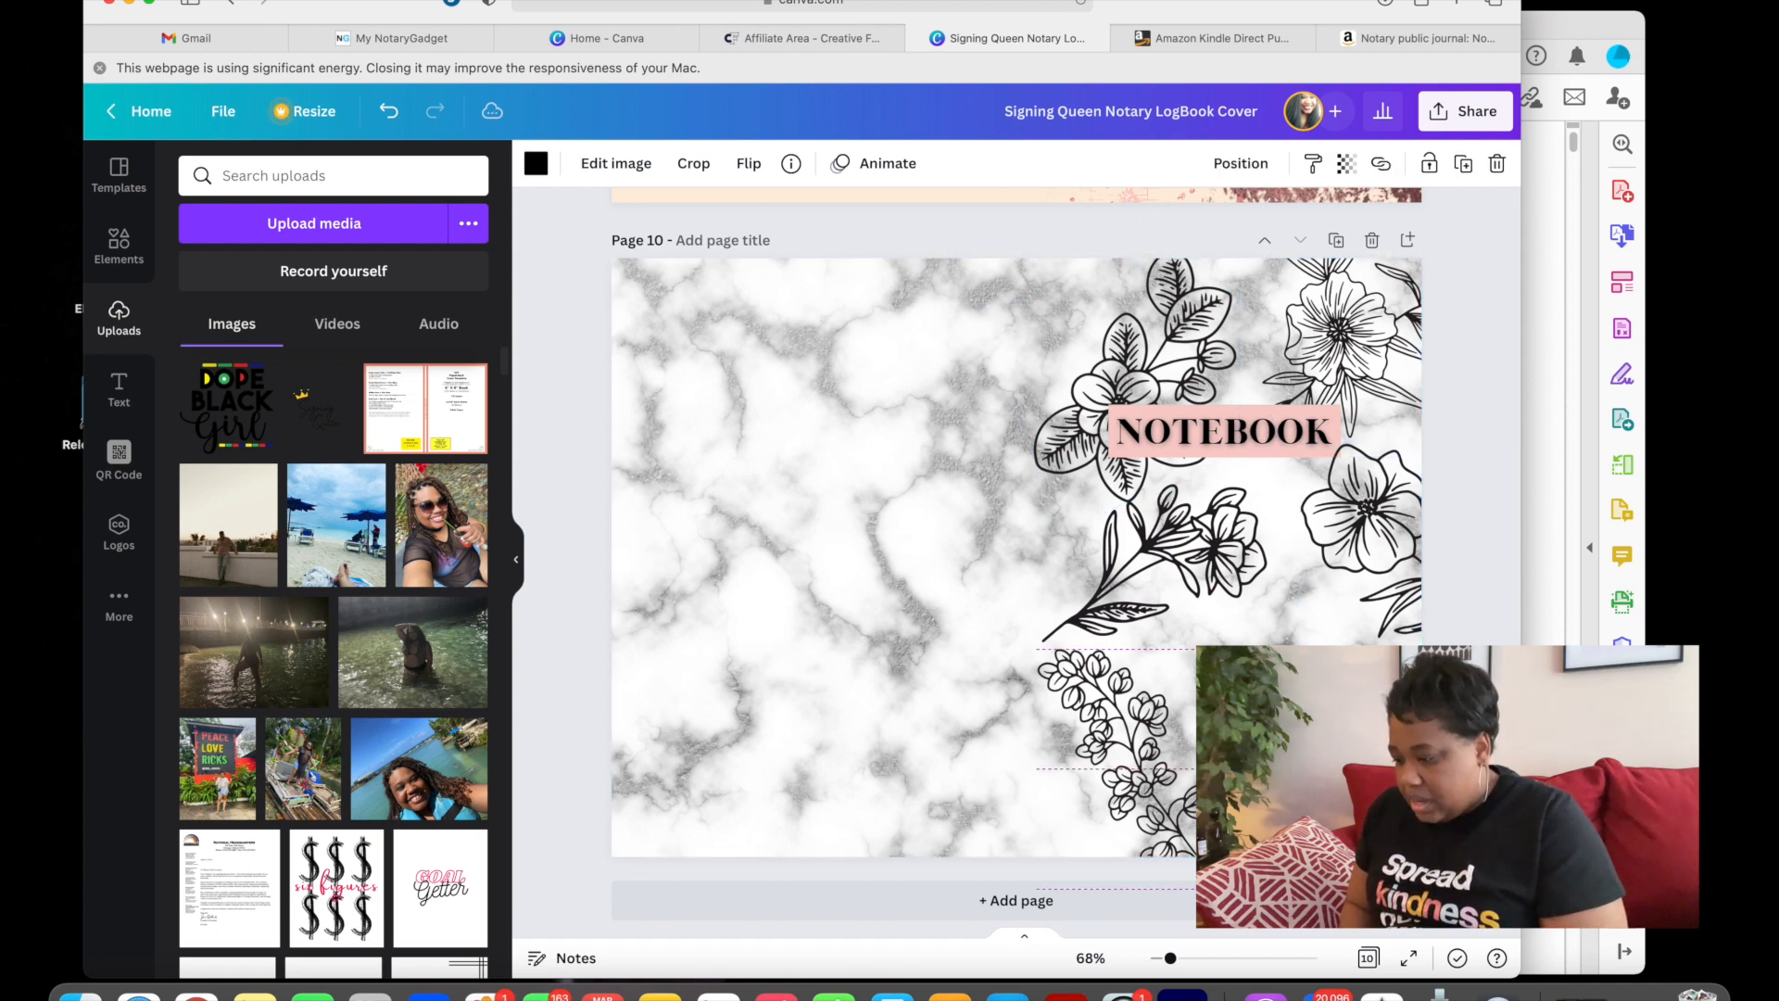
click(1192, 561)
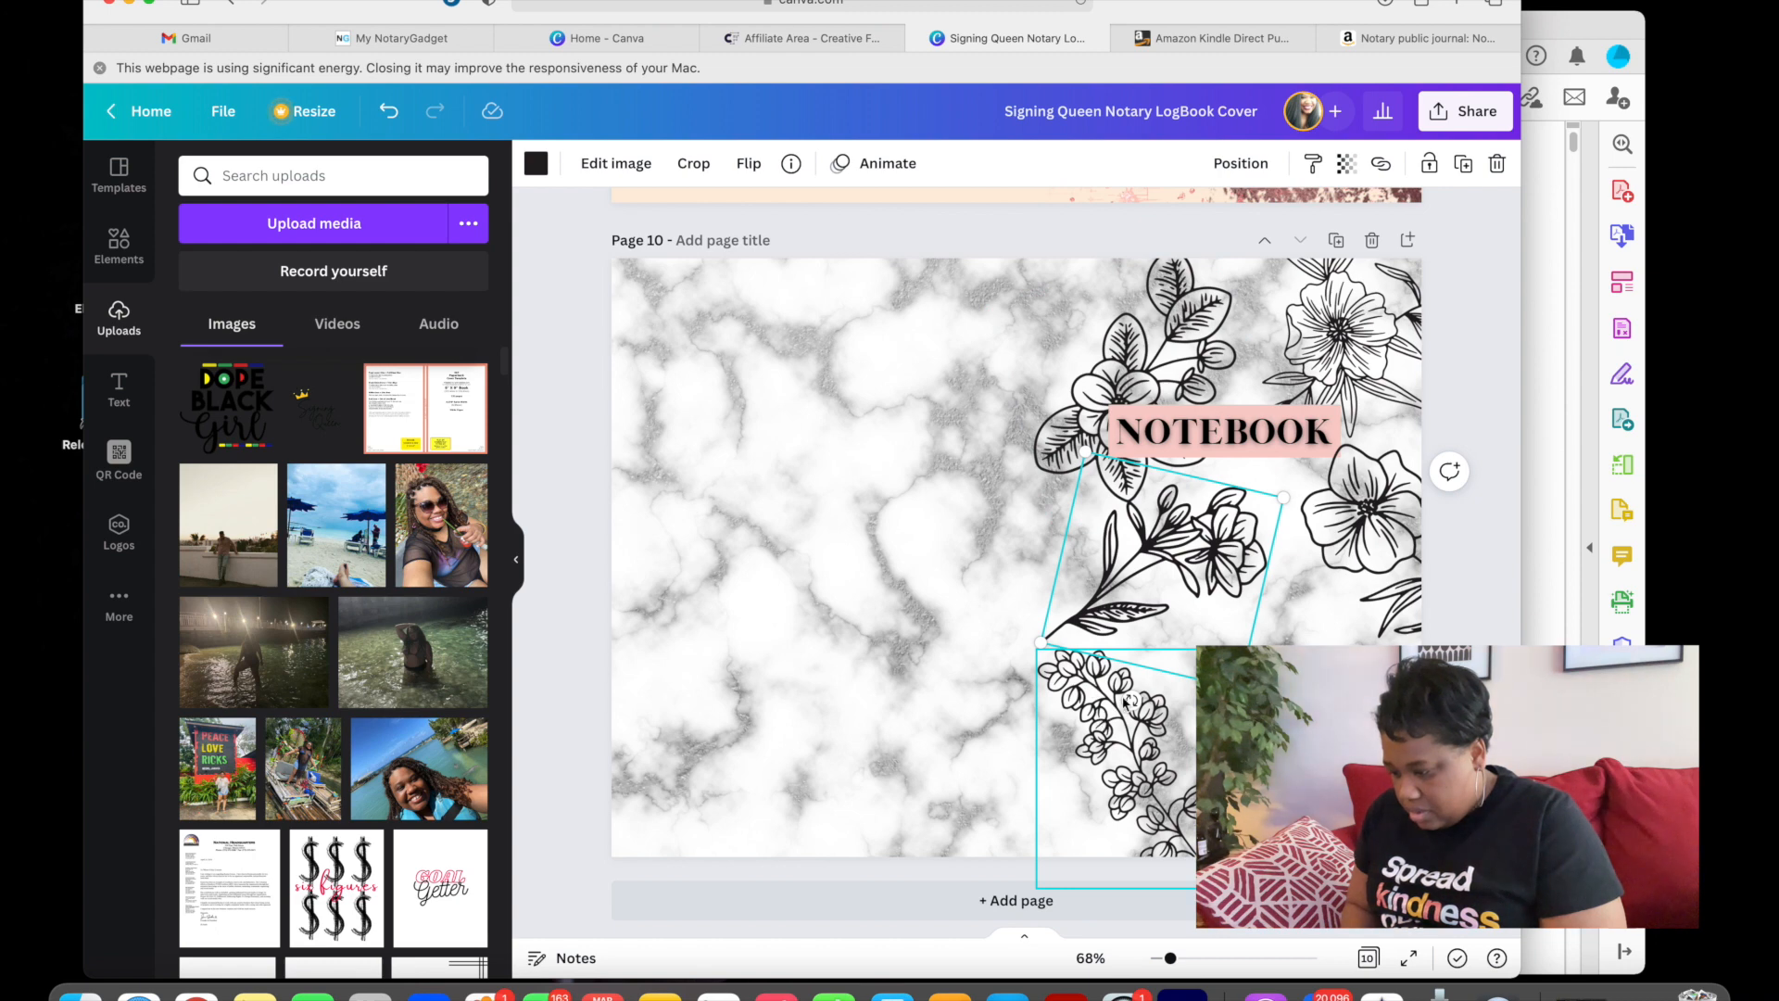
drag(1130, 704, 1291, 602)
drag(1158, 573, 1193, 578)
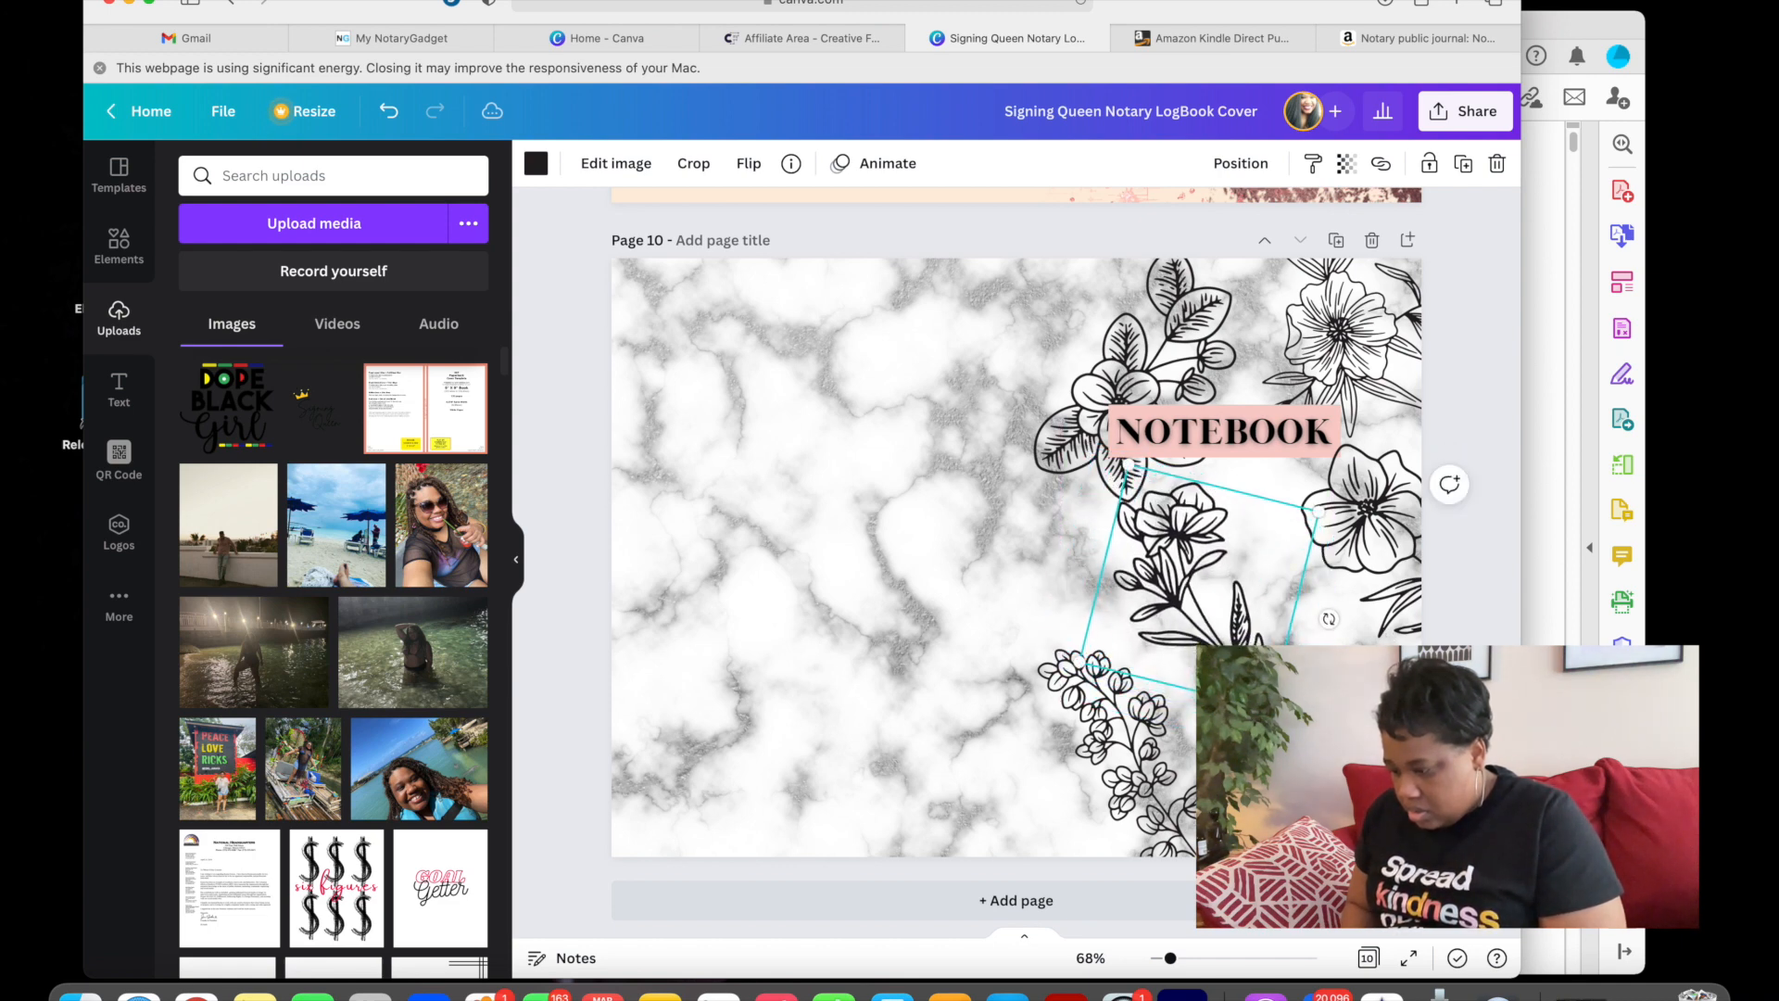
drag(1329, 619, 1283, 700)
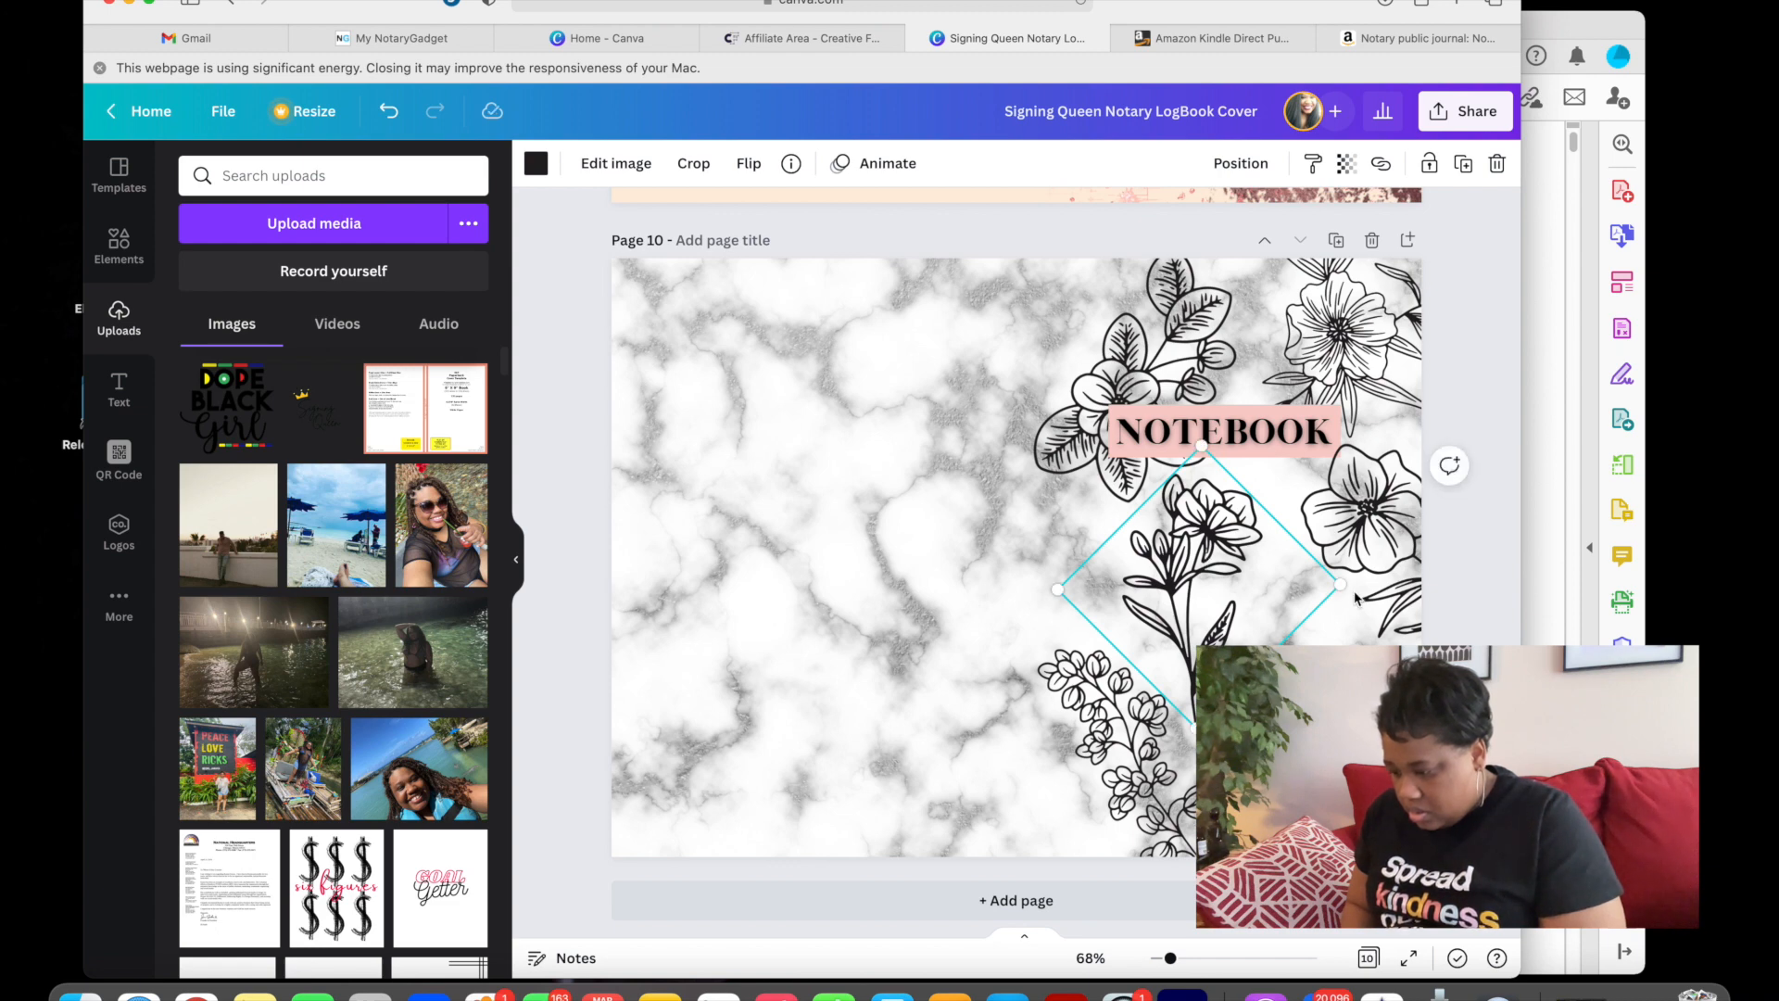
drag(1344, 593, 1408, 583)
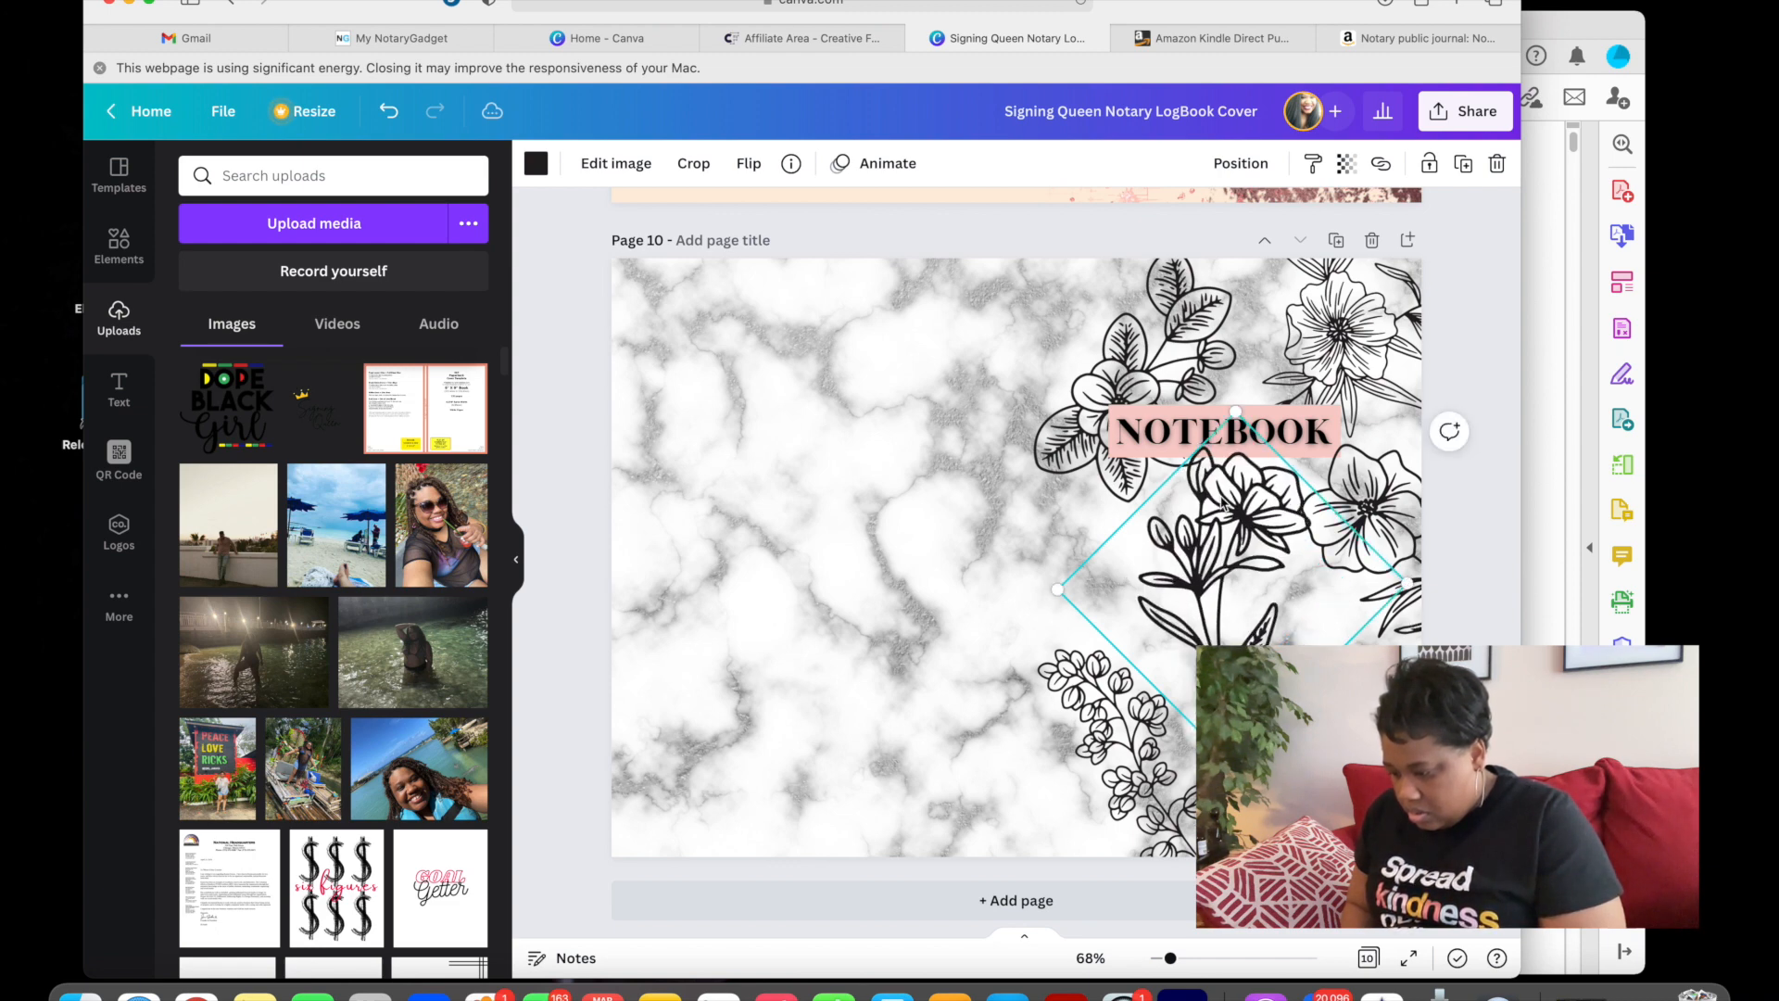
mouse_move(1206, 534)
mouse_down()
mouse_move(1179, 559)
mouse_move(1223, 596)
mouse_move(1230, 520)
mouse_up()
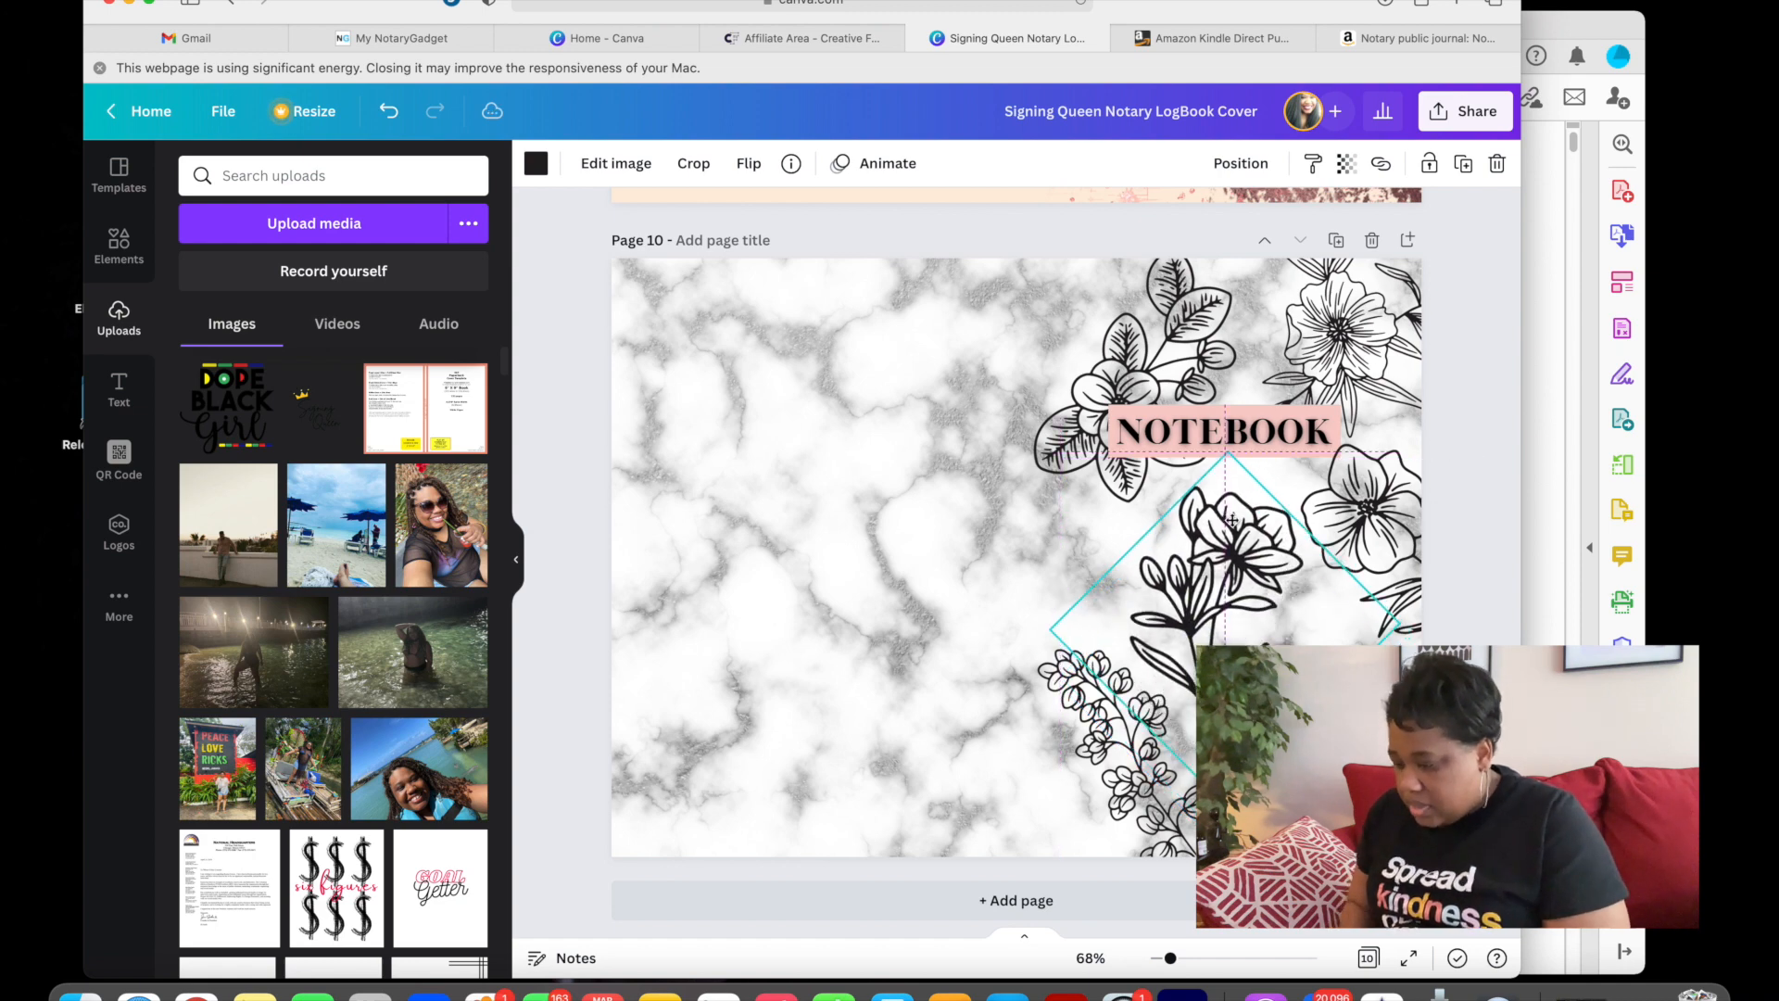
drag(1233, 524, 1232, 524)
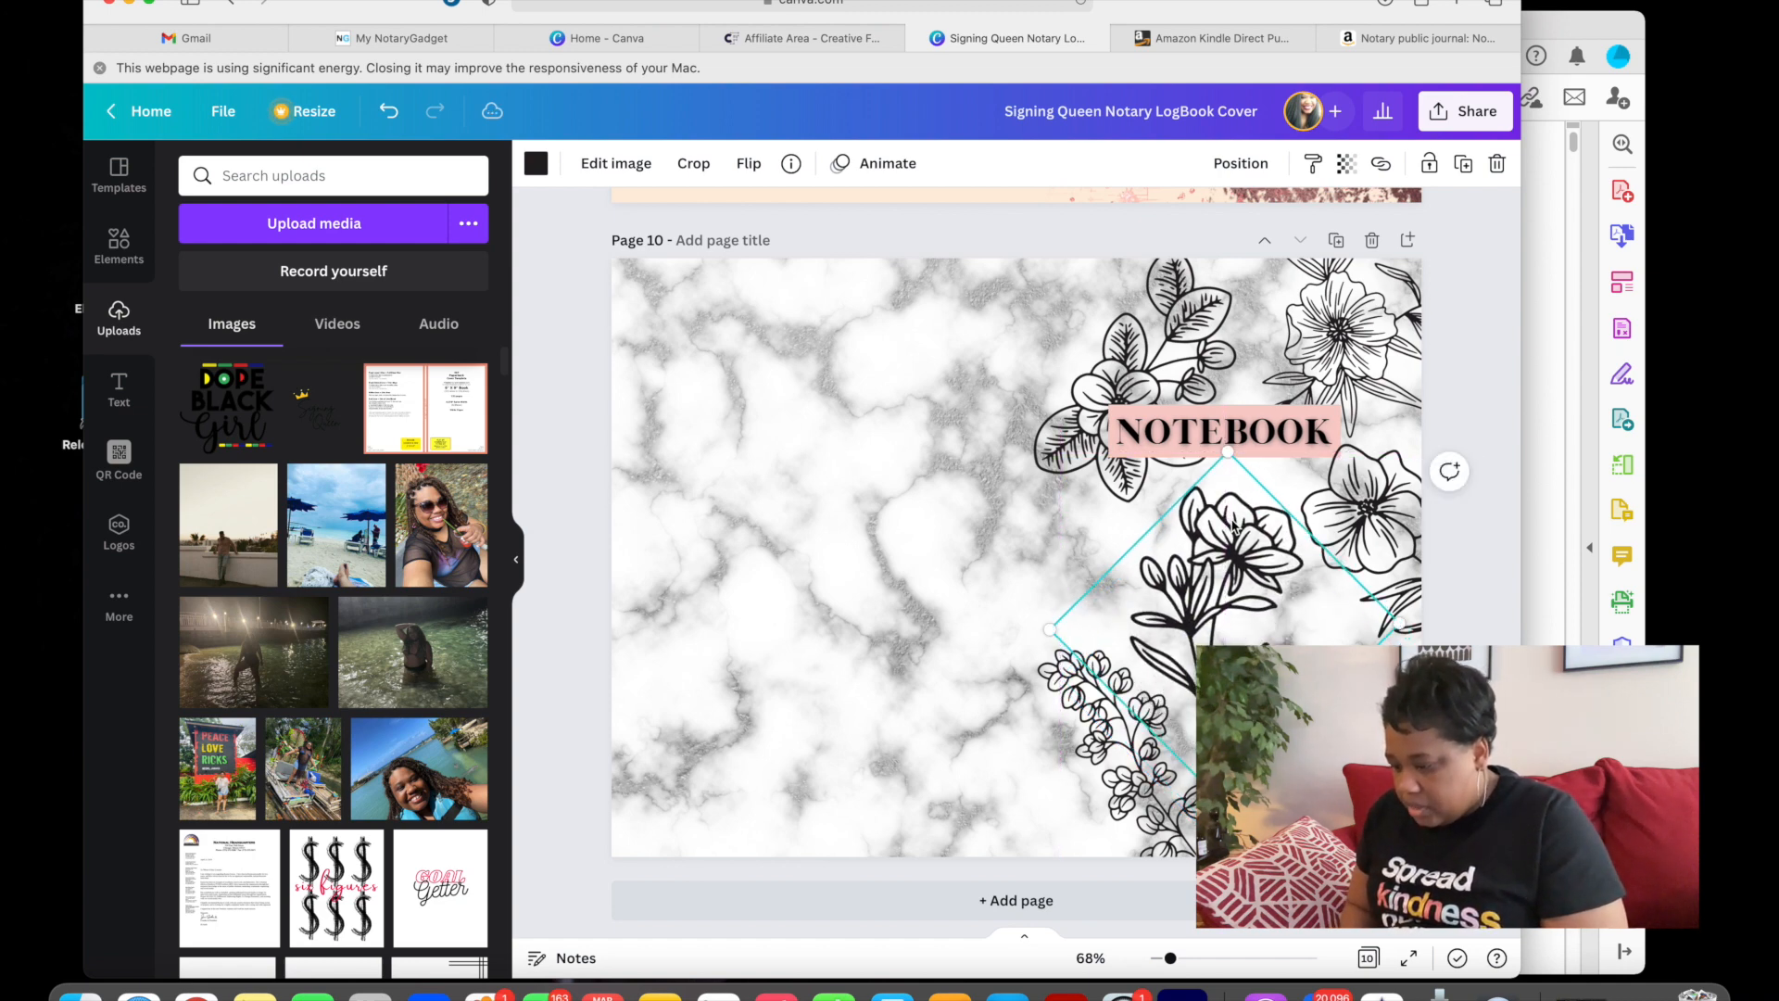
key(Delete)
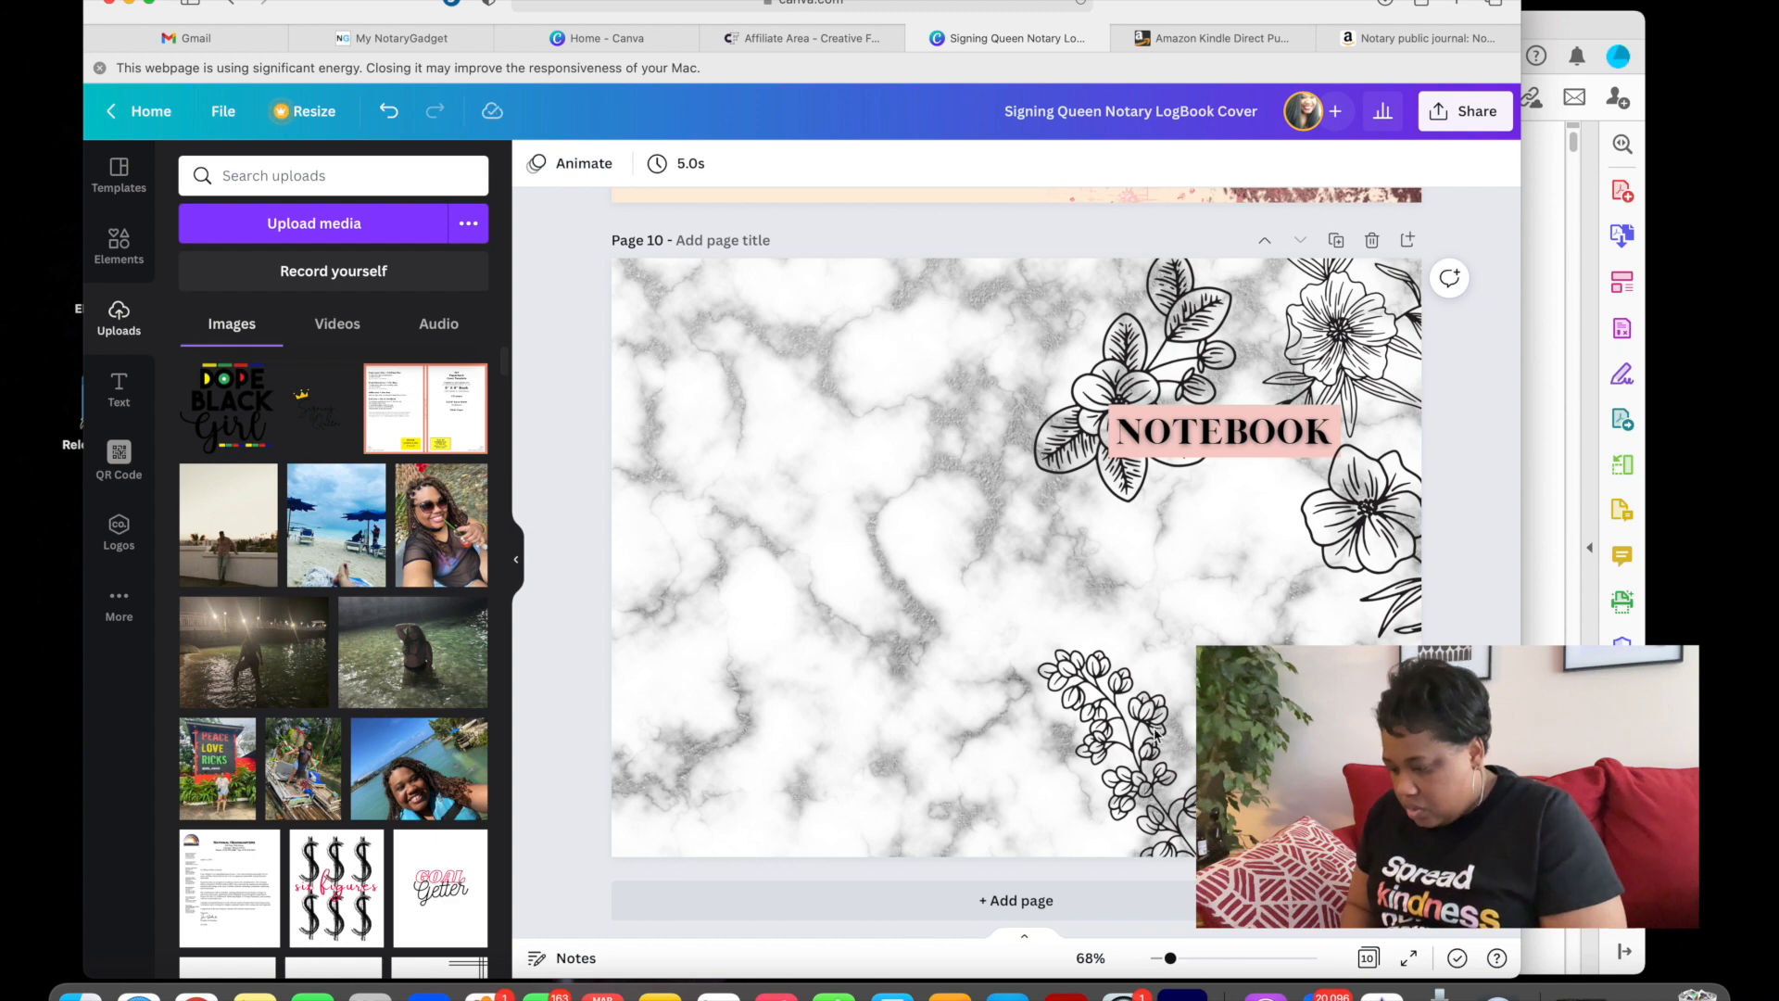
- Rotate the tall blossom stalk at the front cover's bottom upright and shift it inward from the spine side
click(1129, 765)
drag(1140, 924, 1071, 899)
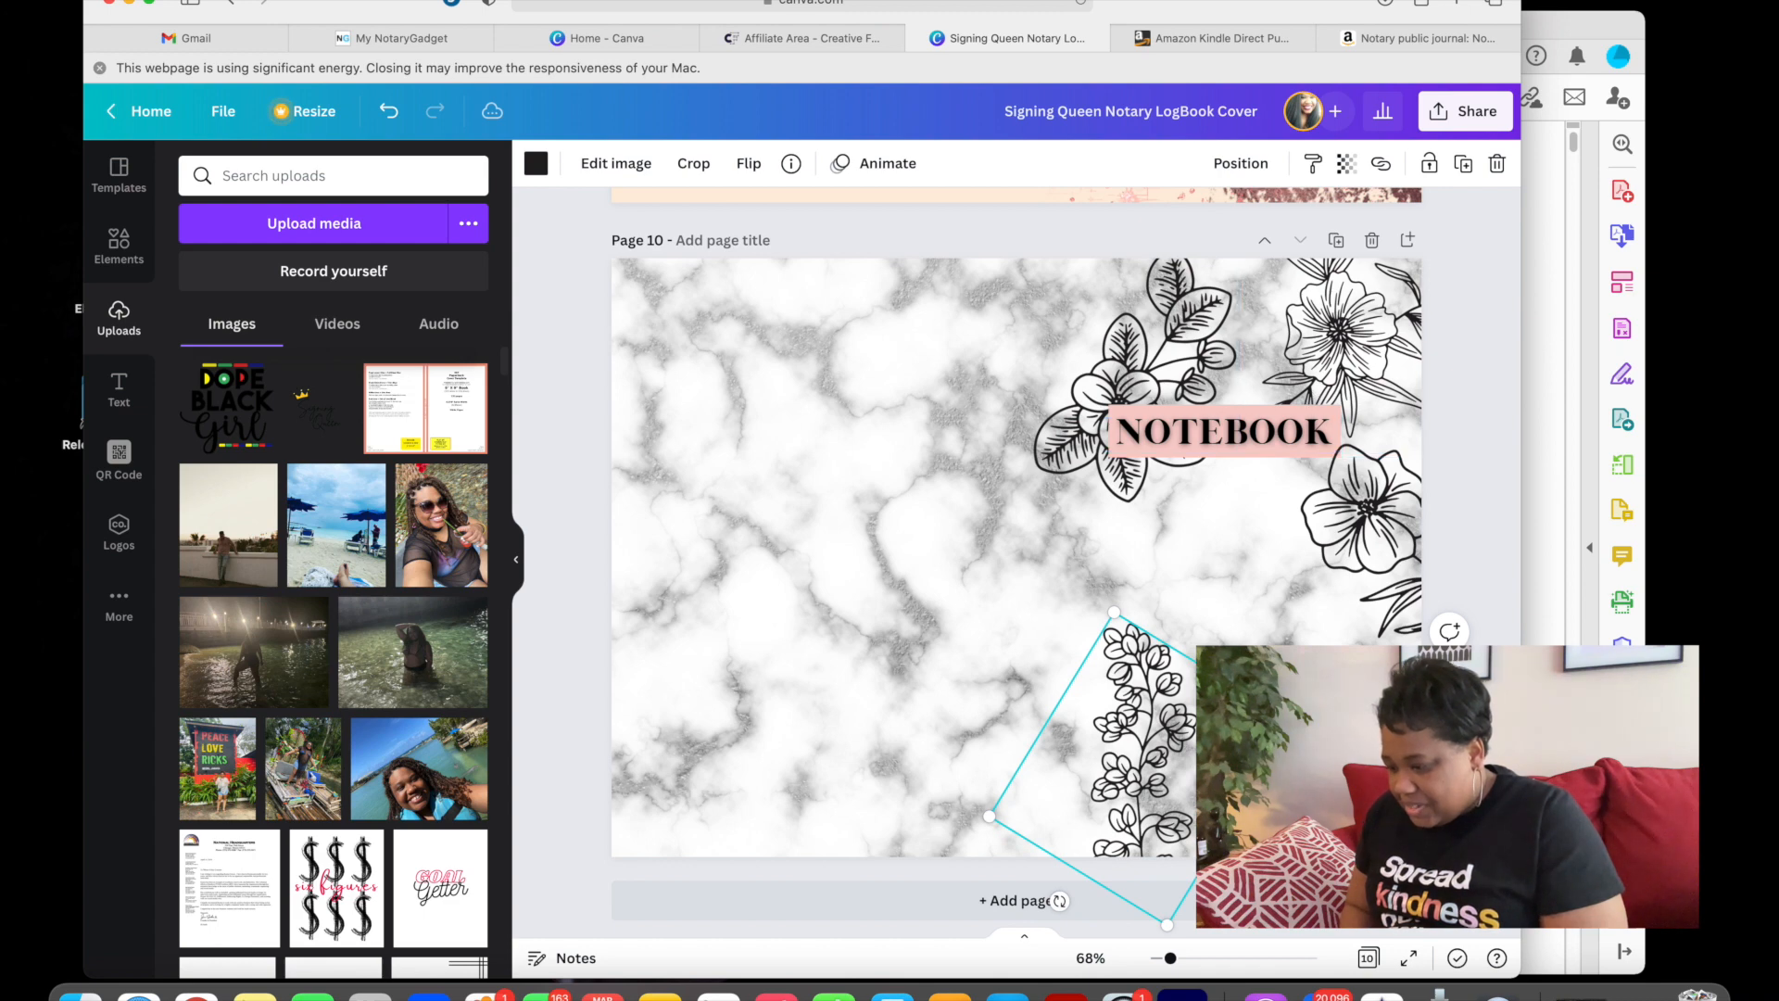
drag(1164, 684, 1156, 671)
drag(1170, 593, 1156, 641)
drag(1334, 769, 1338, 821)
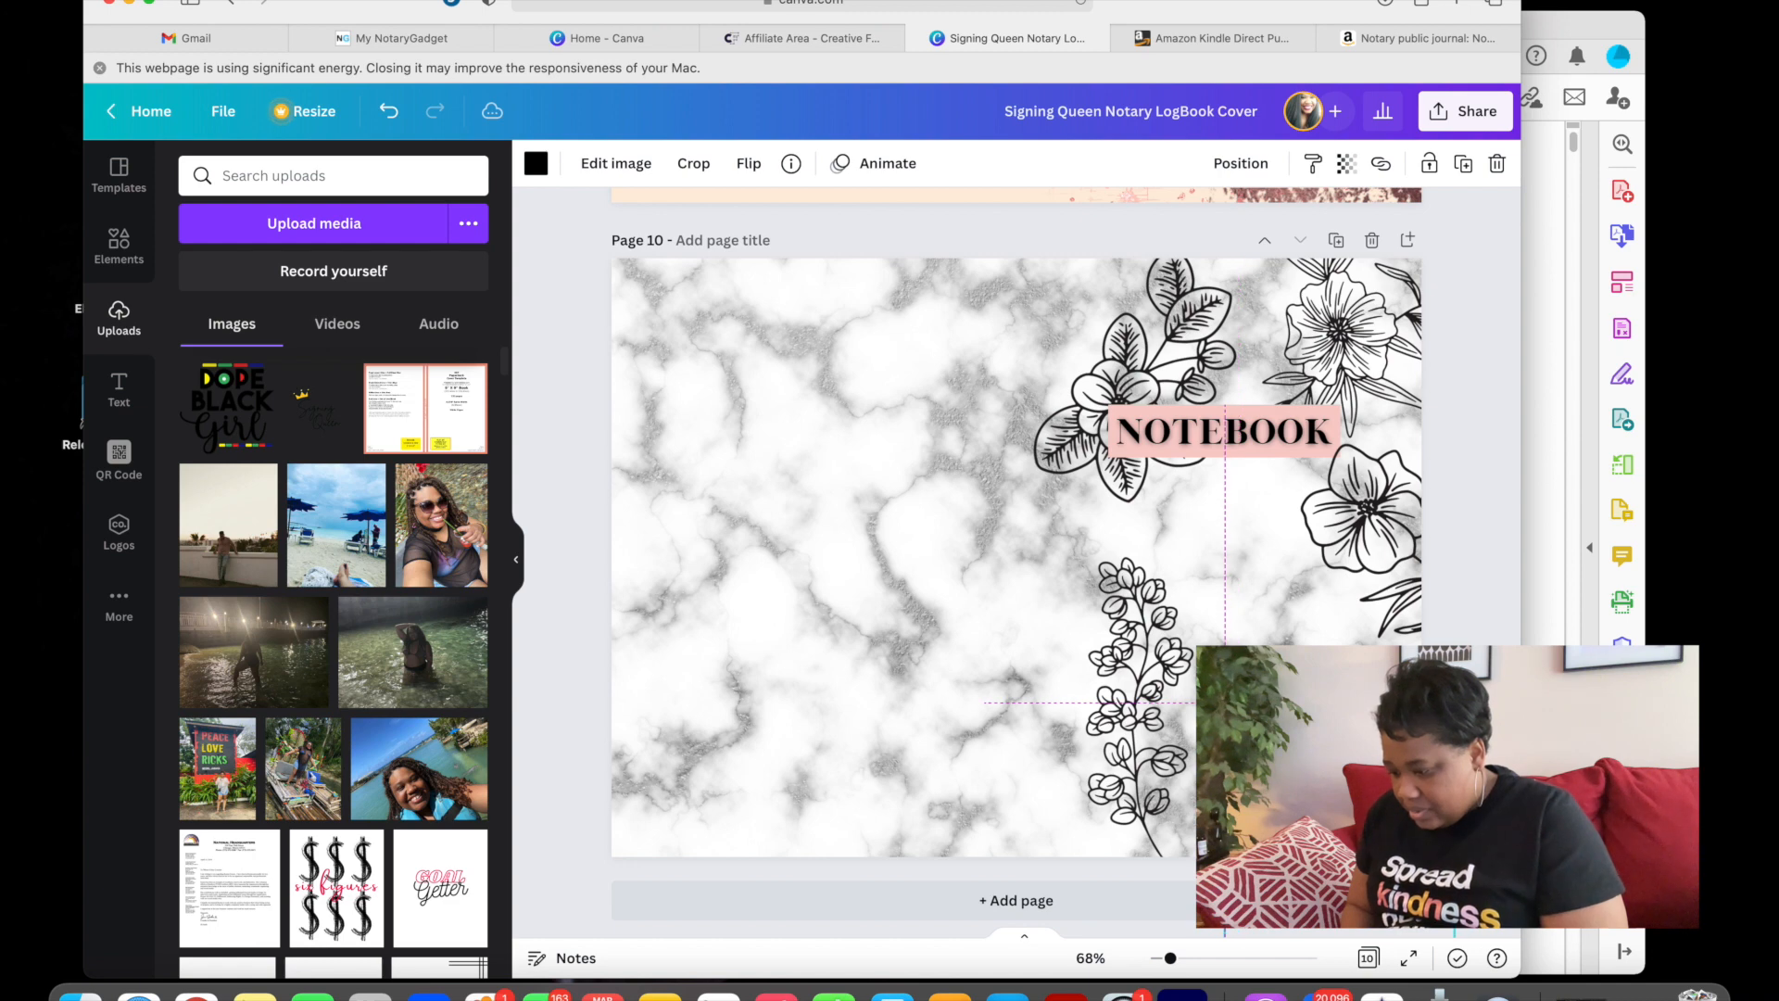
click(1157, 691)
drag(1156, 690, 1206, 718)
- Duplicate the open flower at the right edge and place the copy, rotated, beside the blossom stalk at the front cover's bottom
click(1355, 542)
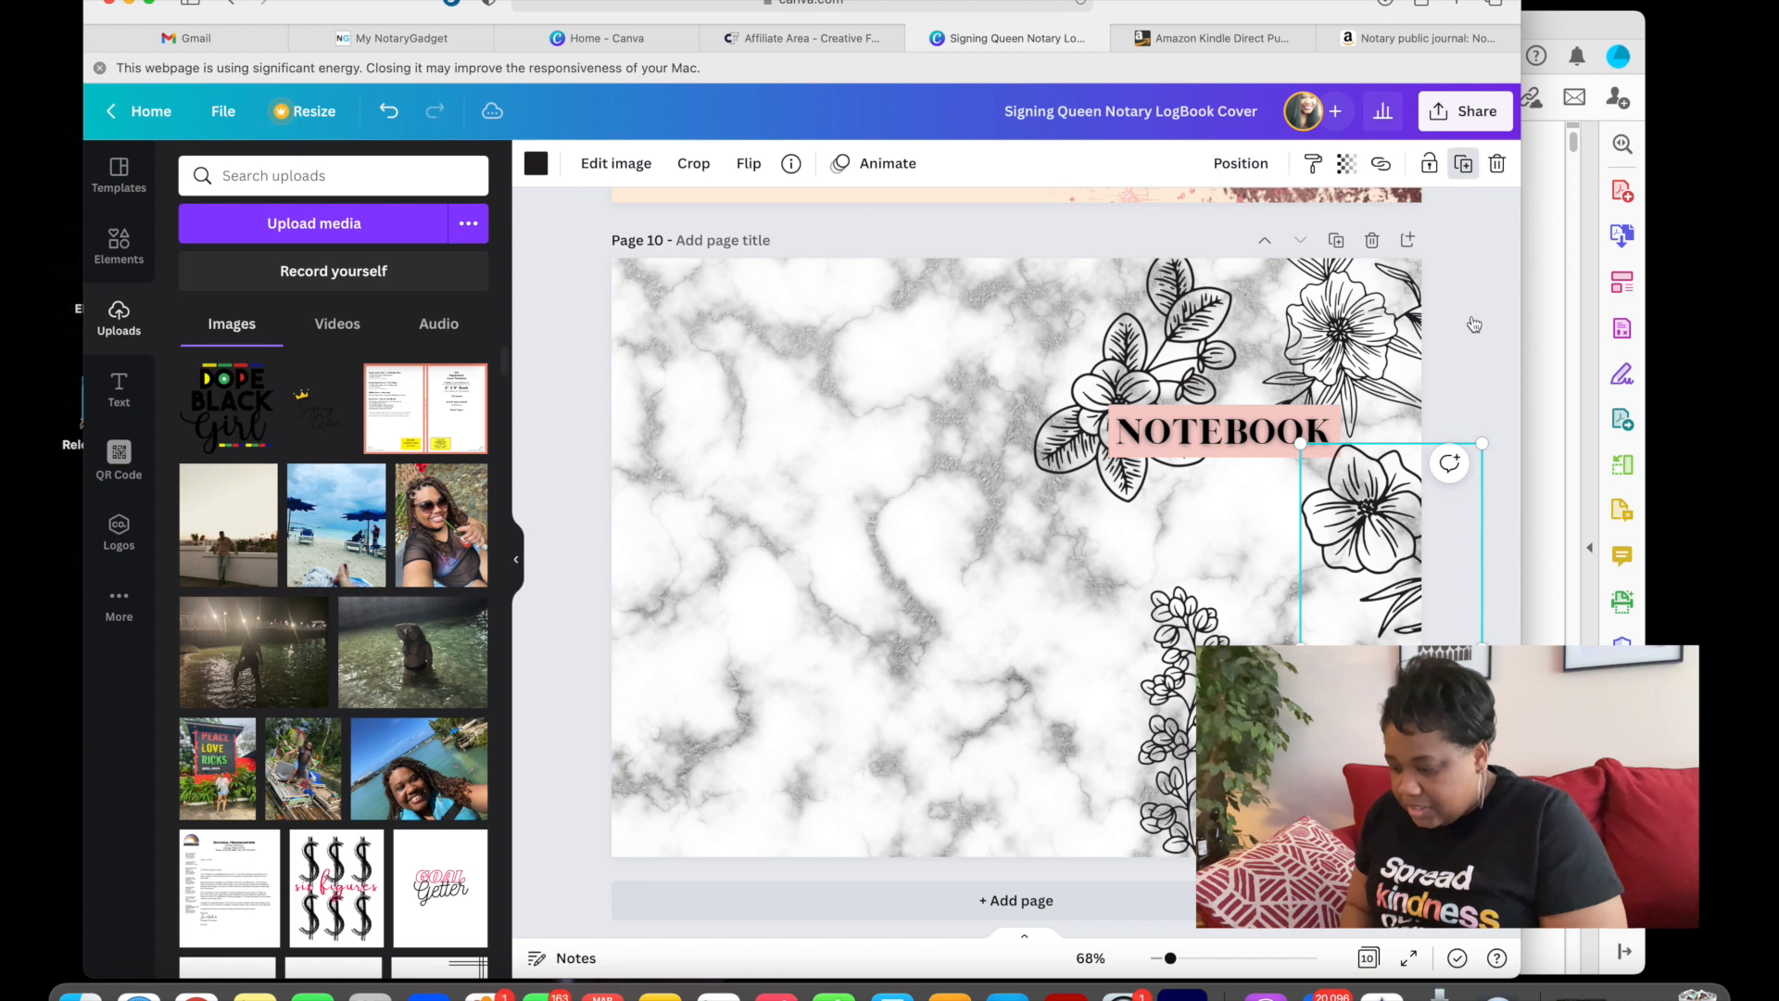
click(1463, 163)
drag(1399, 524, 1122, 642)
drag(1126, 816, 1005, 734)
click(1196, 695)
drag(1169, 704, 1171, 686)
drag(1339, 787, 1352, 783)
drag(1184, 779, 1191, 792)
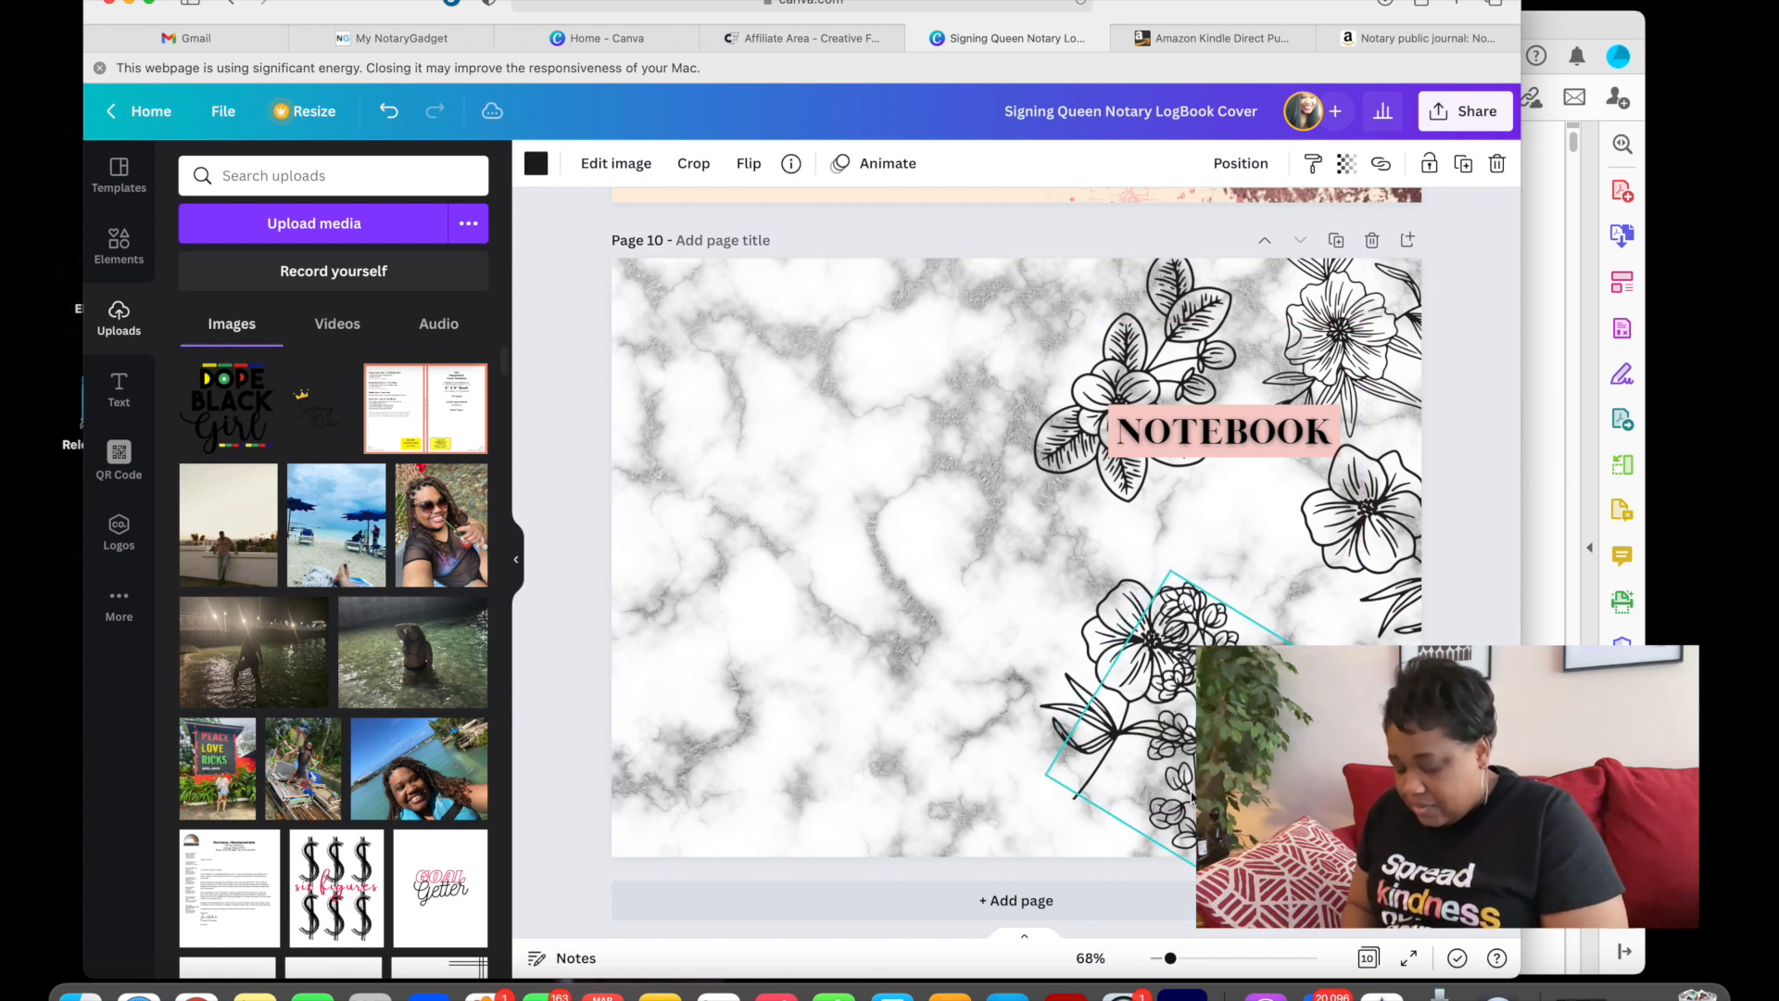
- Turn the copied open flower upright and swap it with the blossom stalk so the stalk stands nearest the spine
drag(1091, 660, 1057, 688)
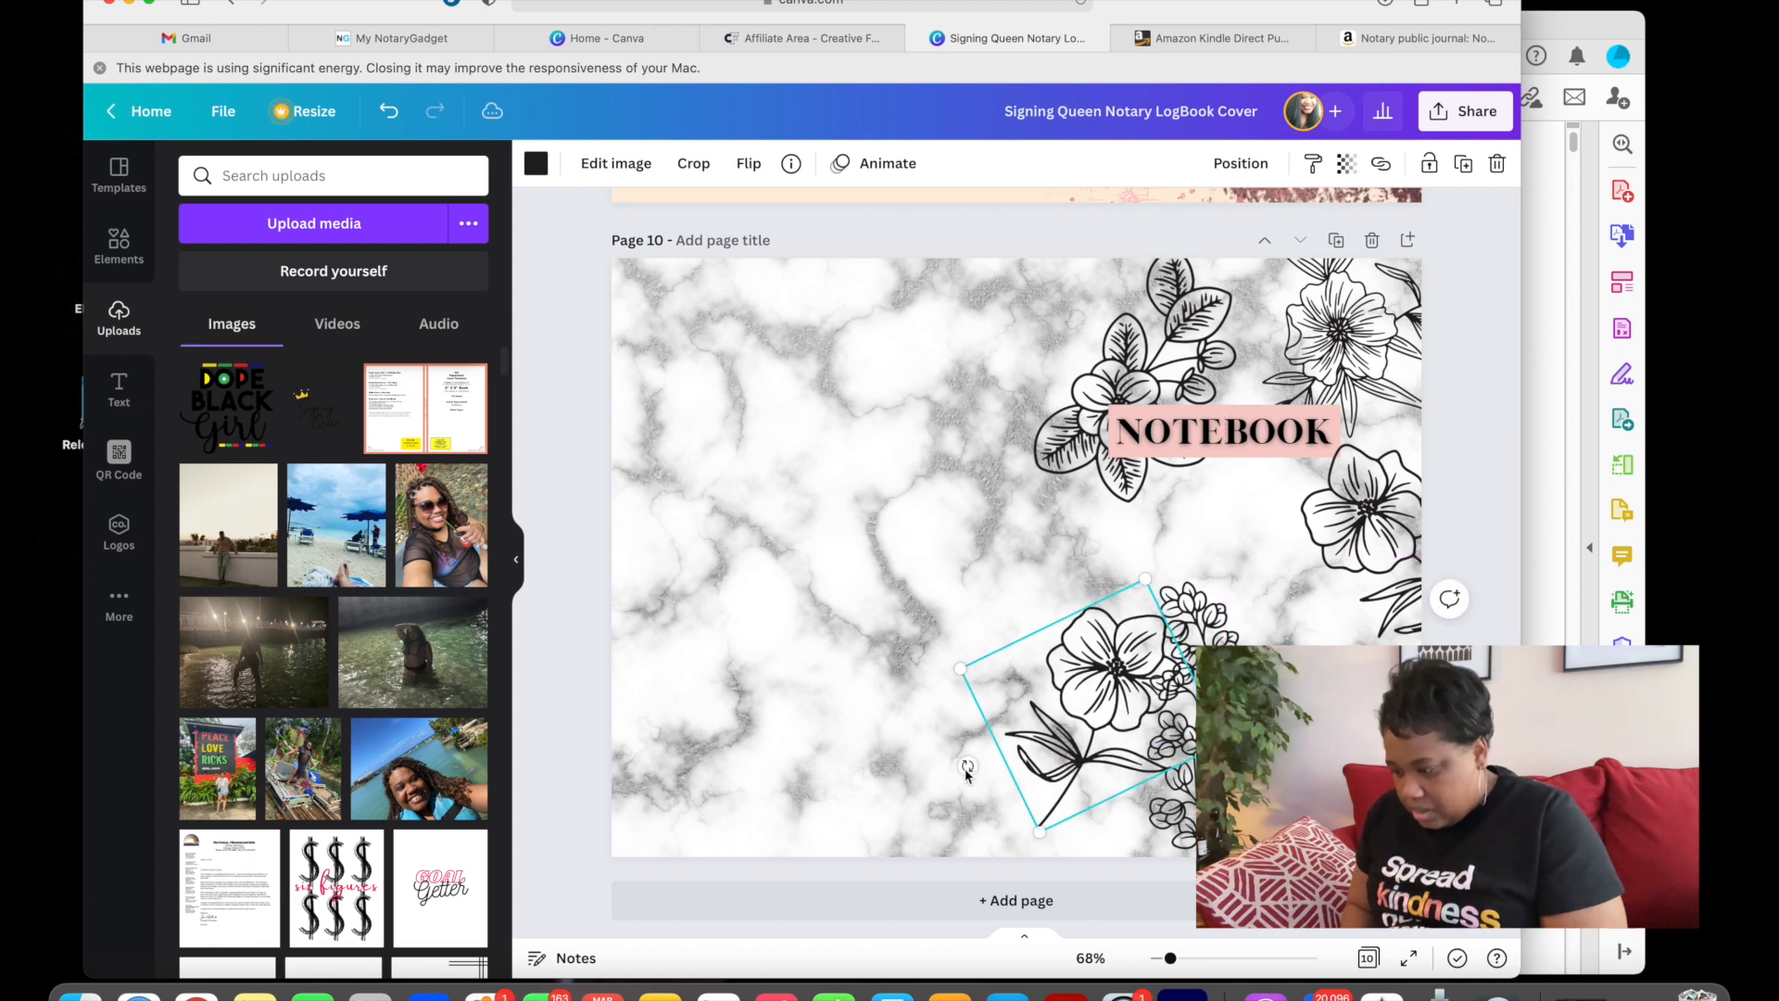
drag(967, 765, 1058, 826)
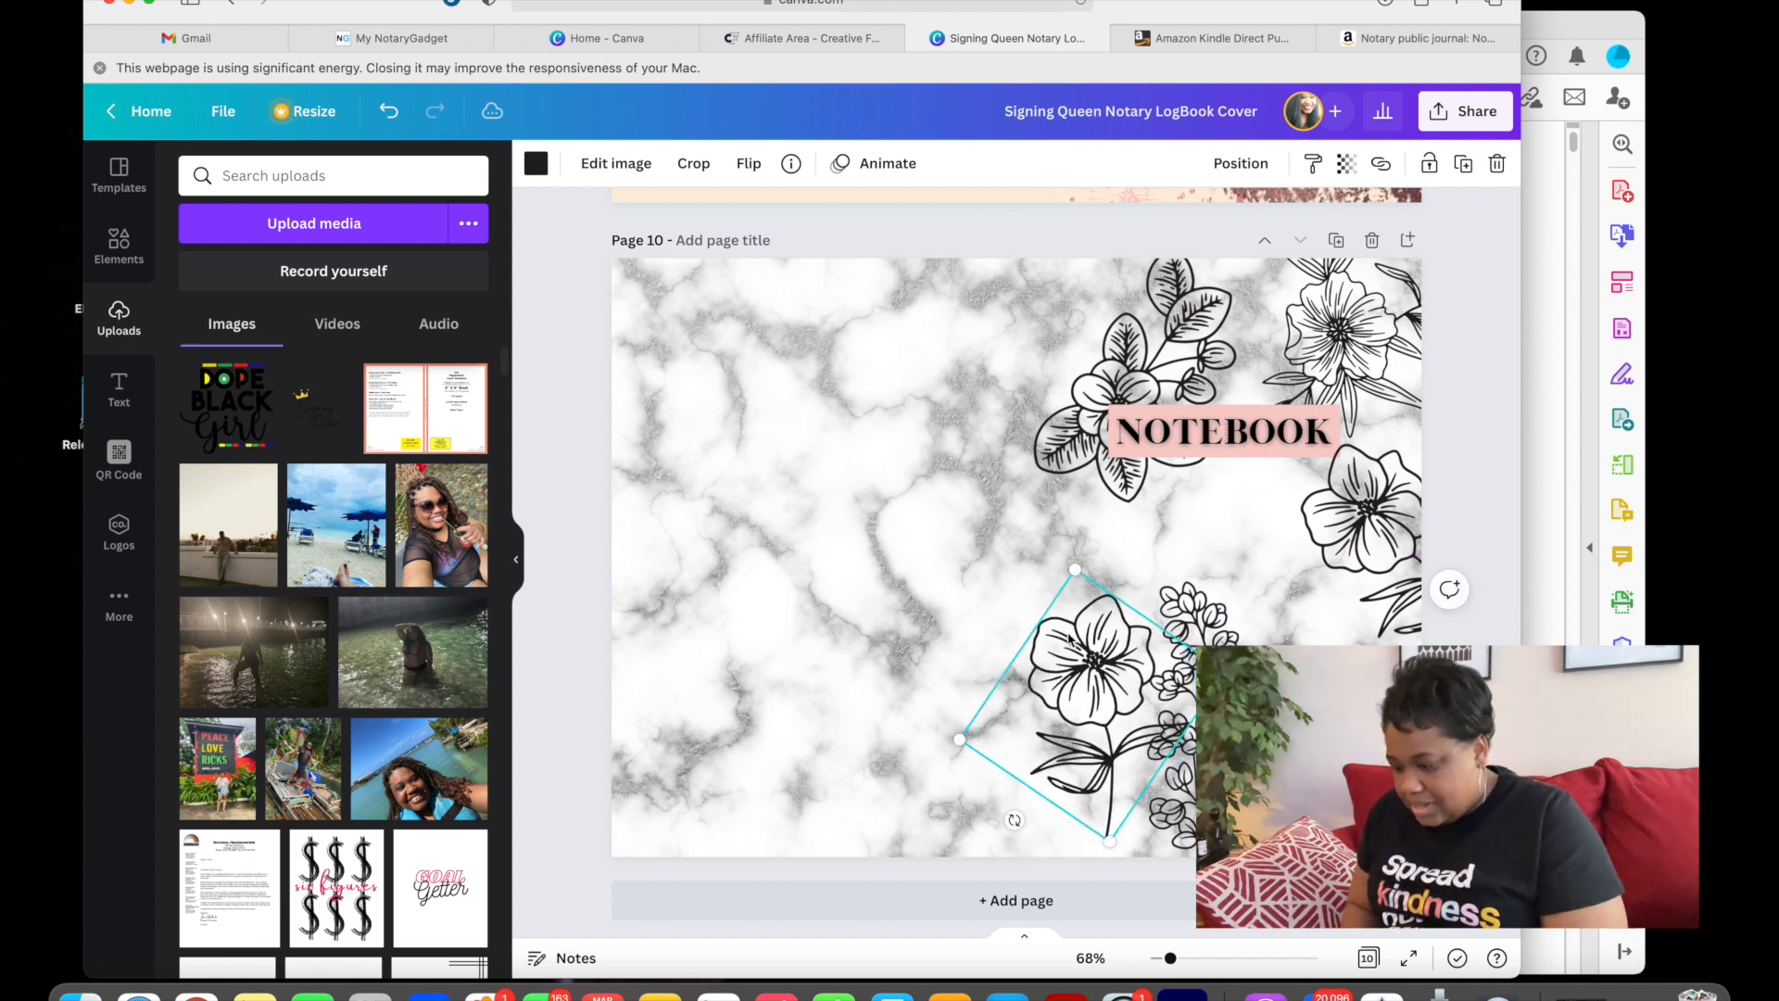
drag(1076, 645, 1041, 691)
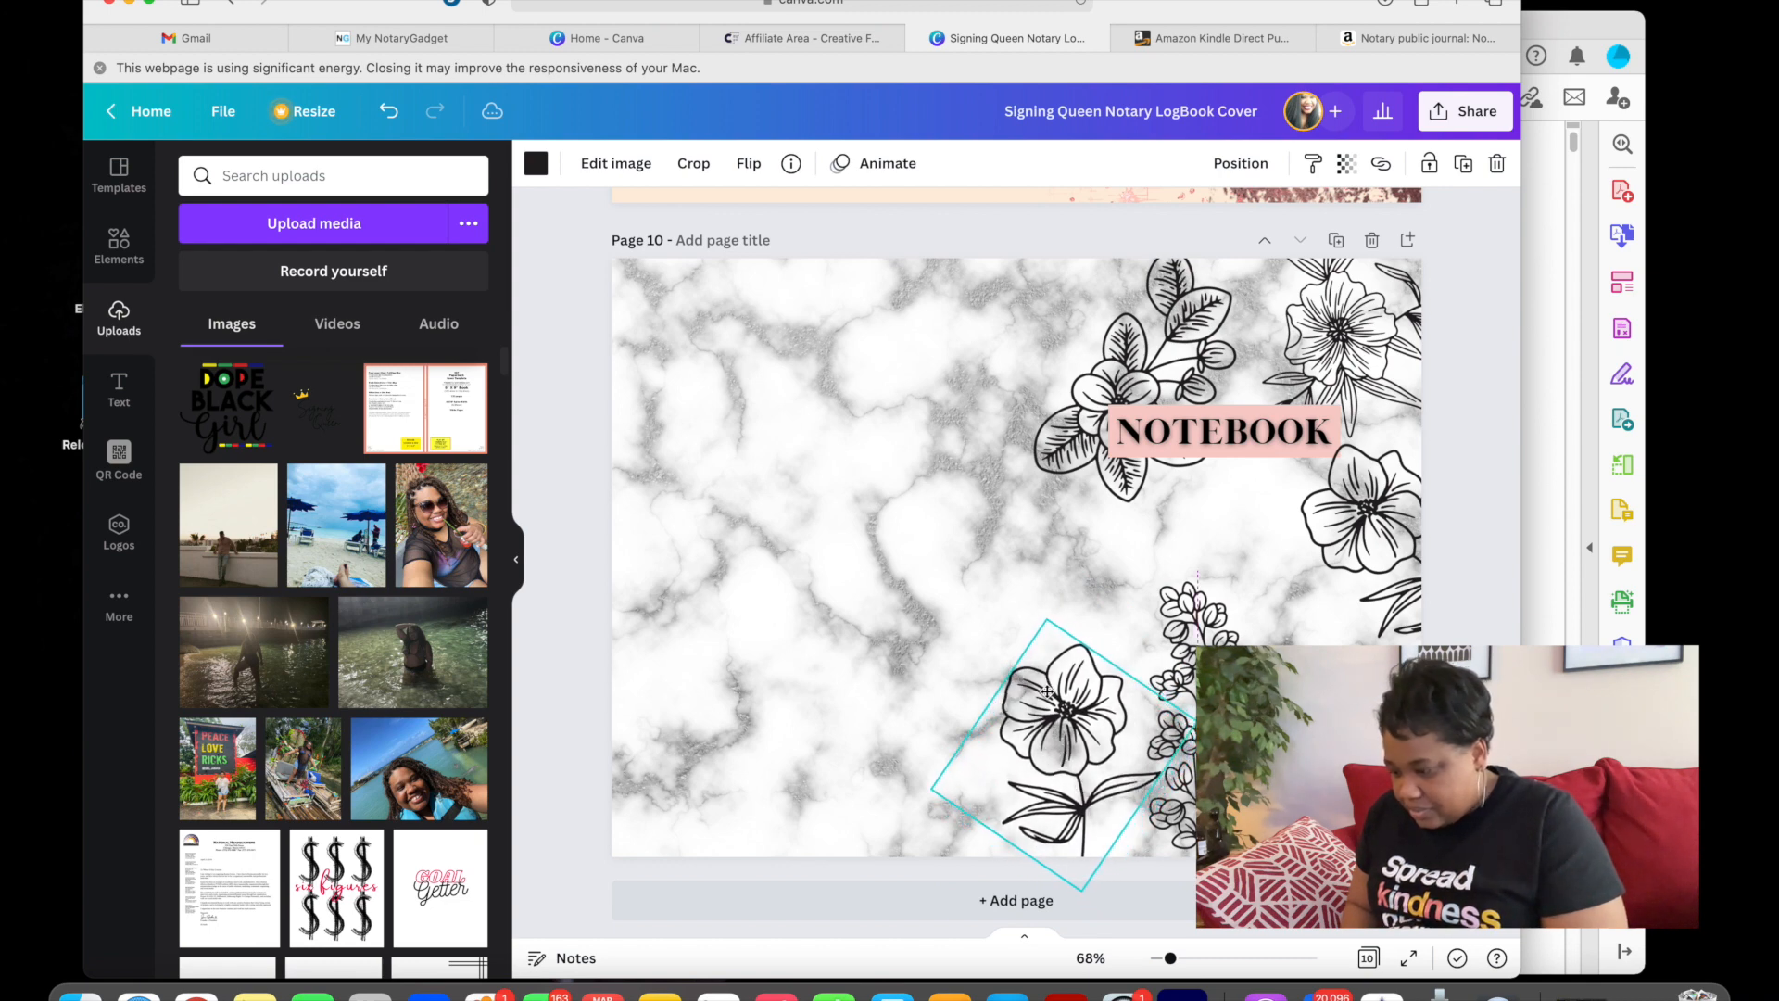
drag(1057, 628, 1075, 649)
drag(1011, 739, 1068, 562)
drag(1190, 796, 1105, 816)
drag(1139, 567, 1164, 718)
- Rotate the flower in the front cover's bottom right corner slightly and adjust its position there
click(1297, 742)
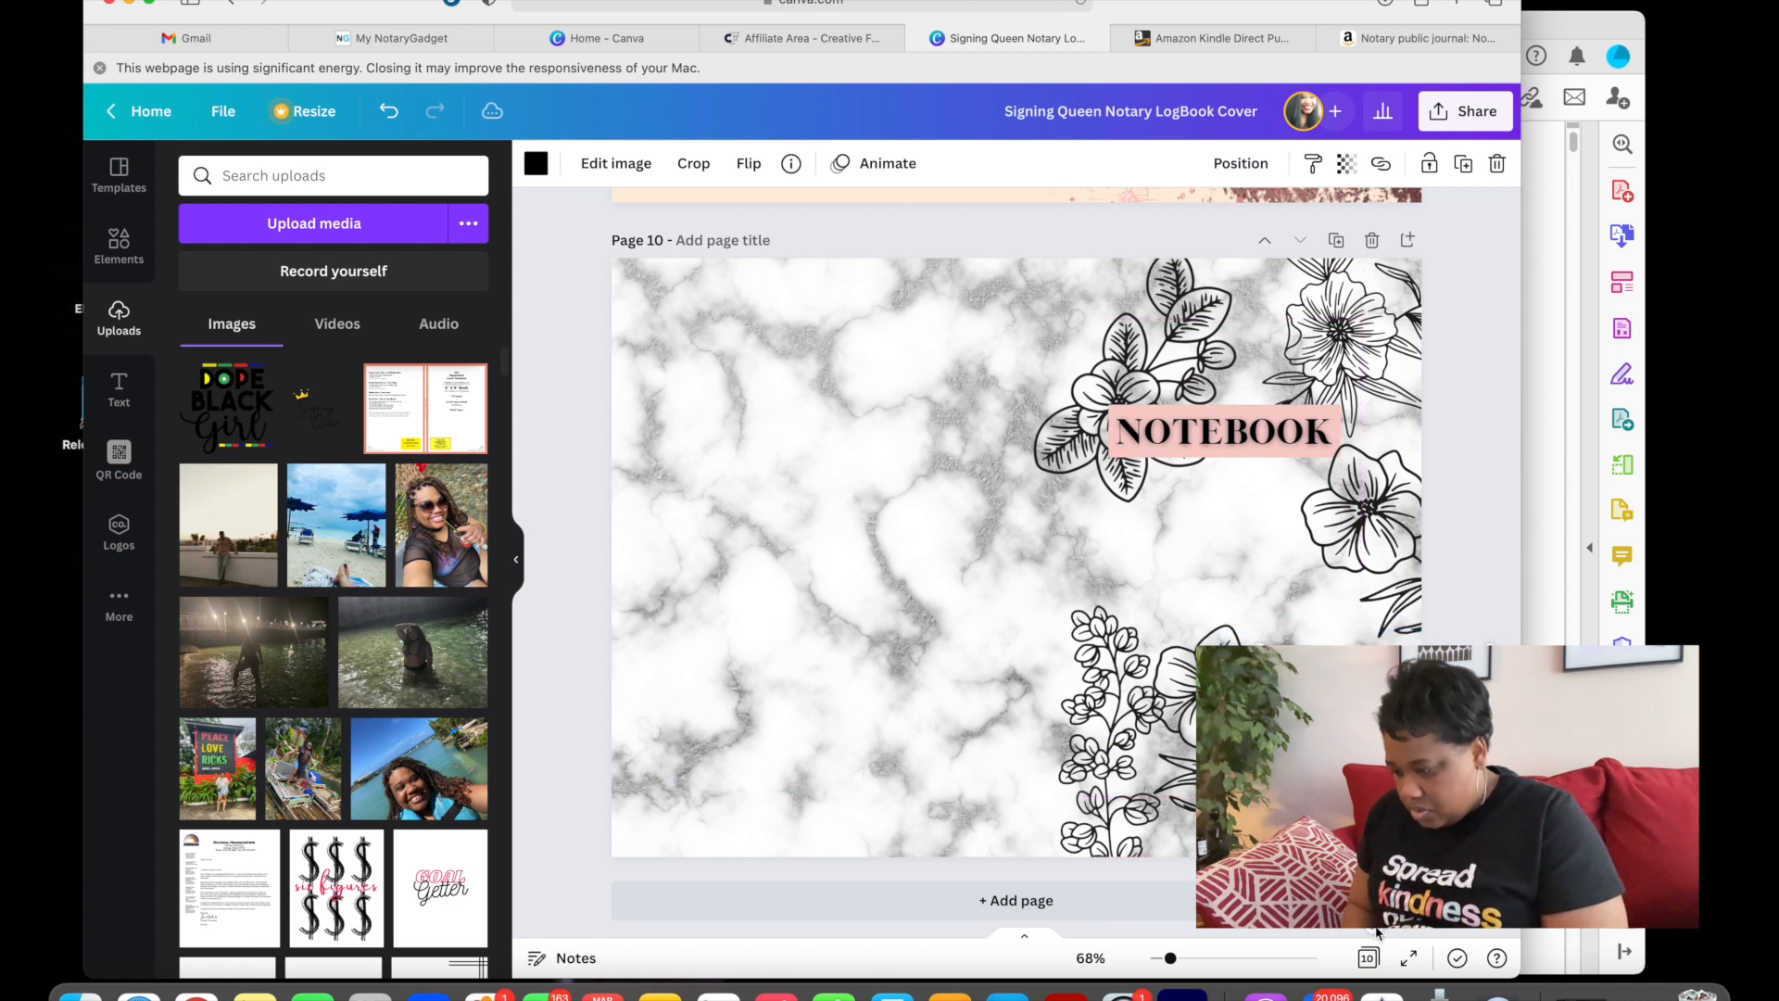
drag(1389, 929, 1442, 915)
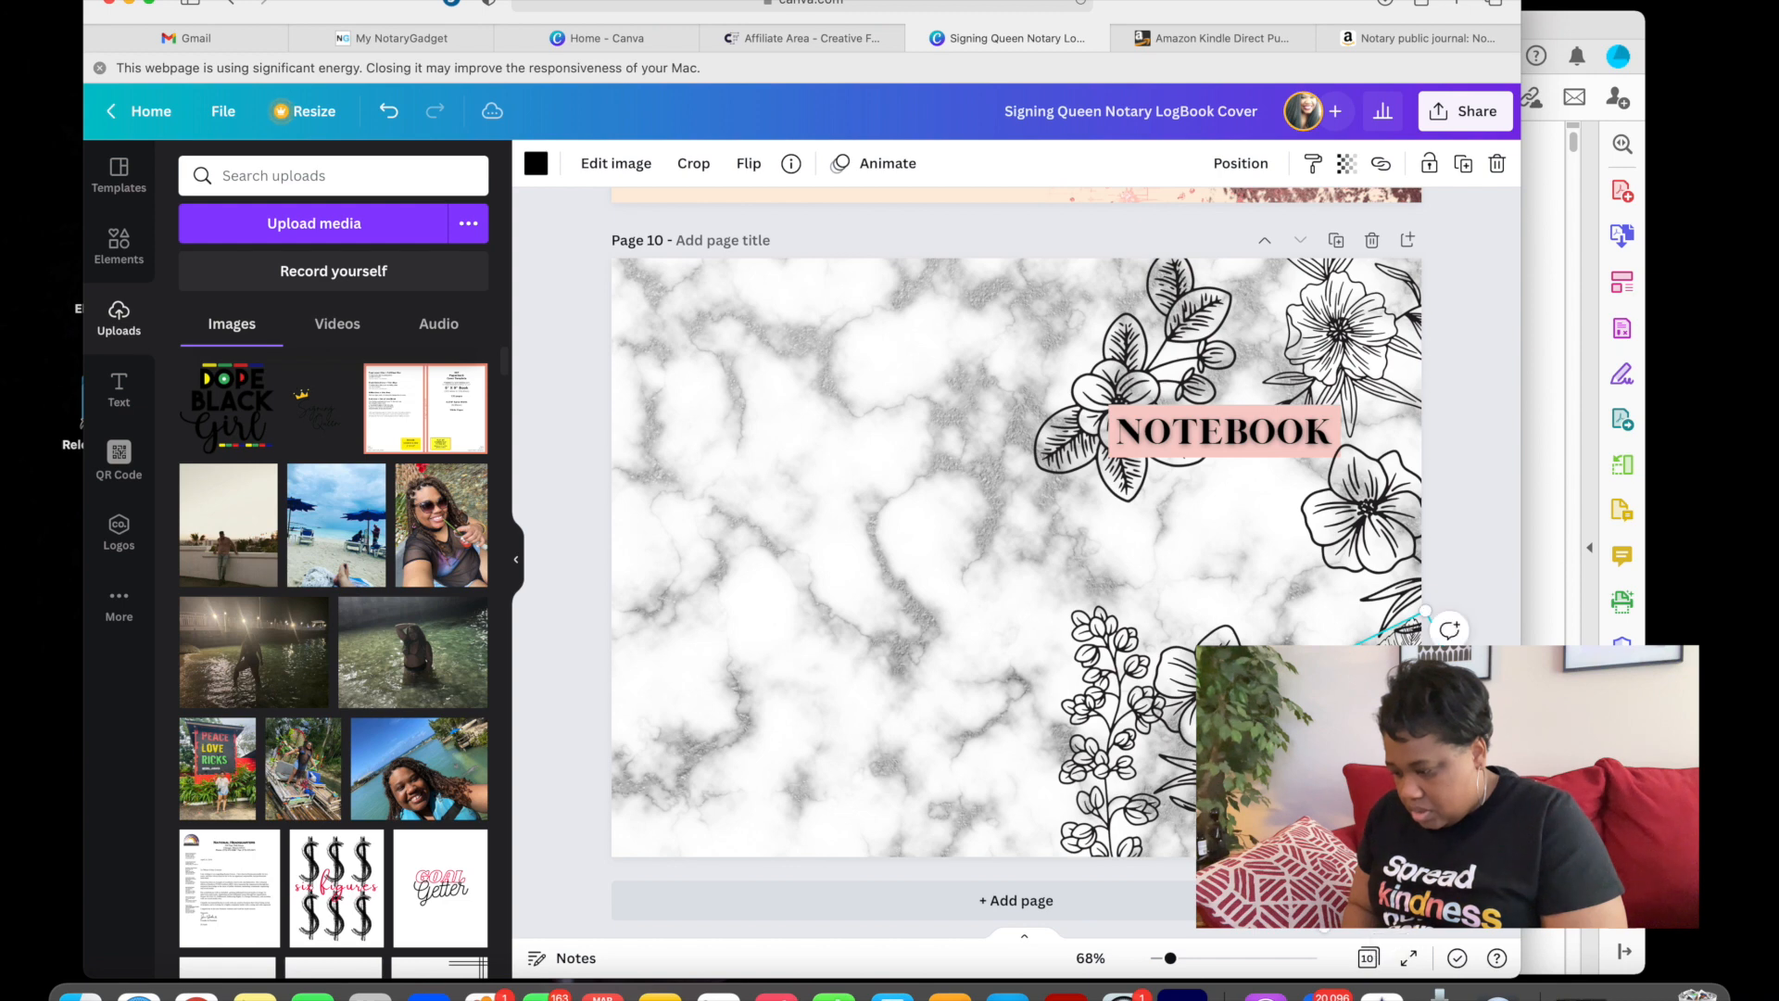
drag(1375, 770, 1388, 805)
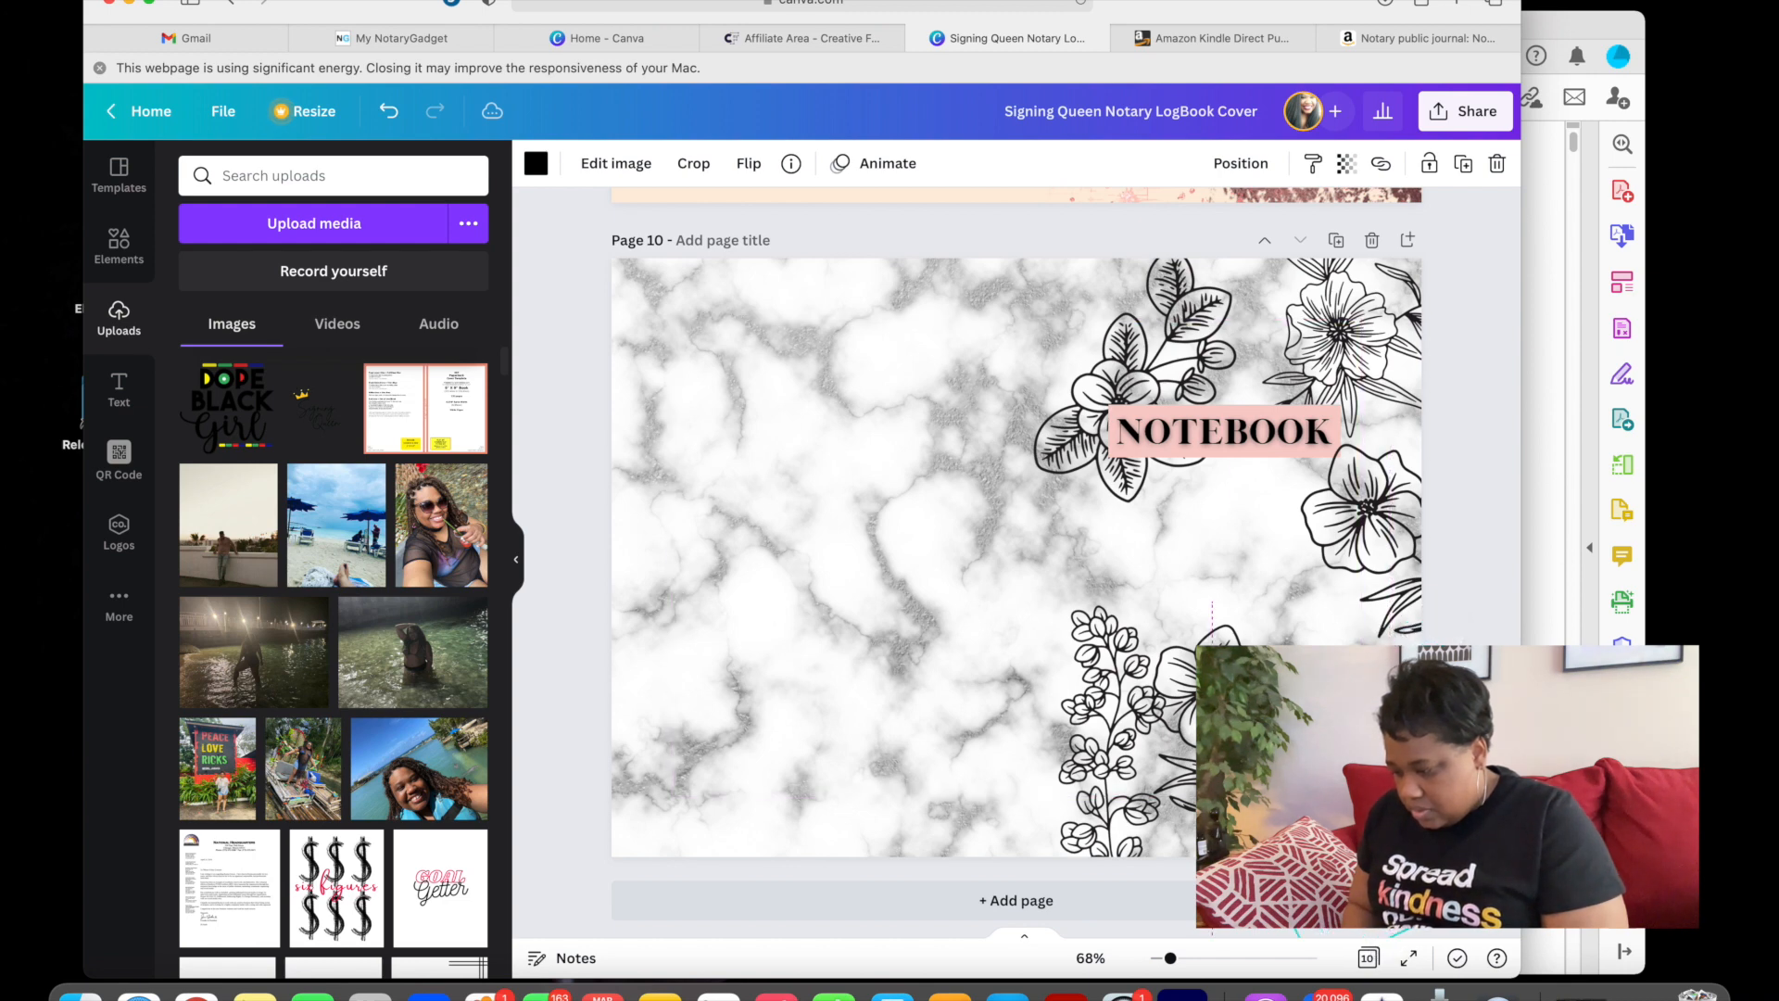
drag(1388, 805, 1401, 780)
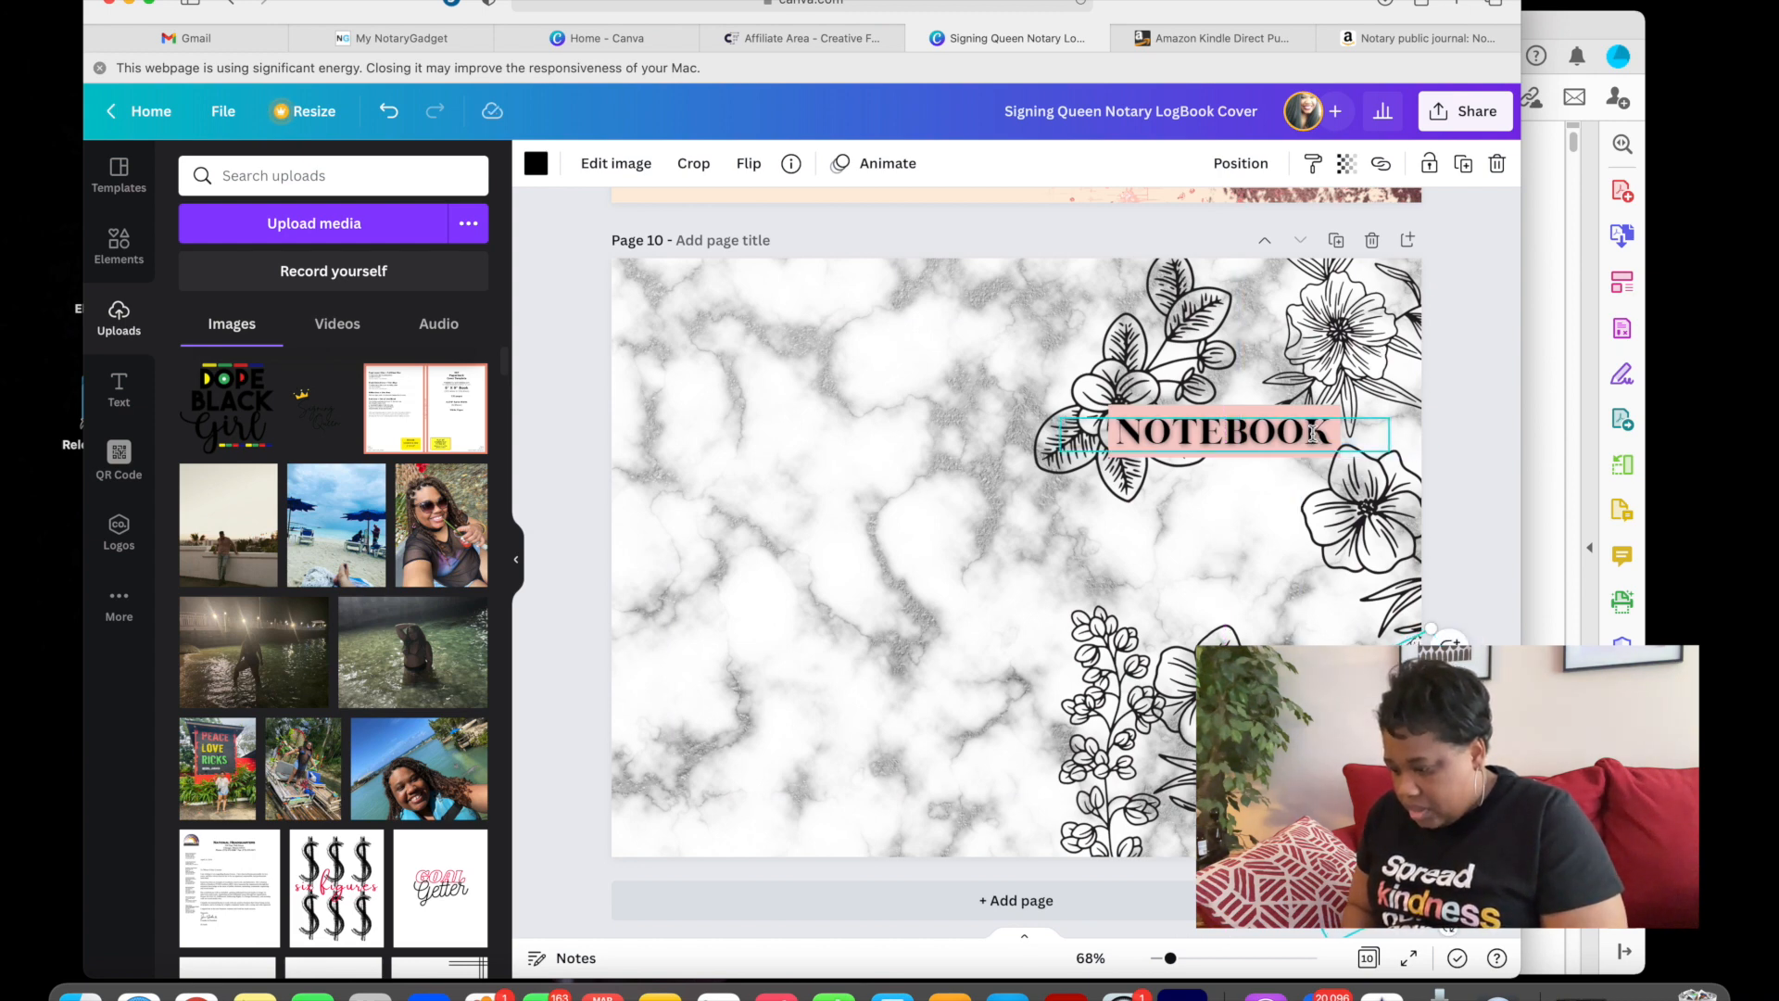
- Reduce the copied open flower slightly and move it a little lower beside the blossom stalk
click(1184, 681)
drag(1198, 599, 1223, 642)
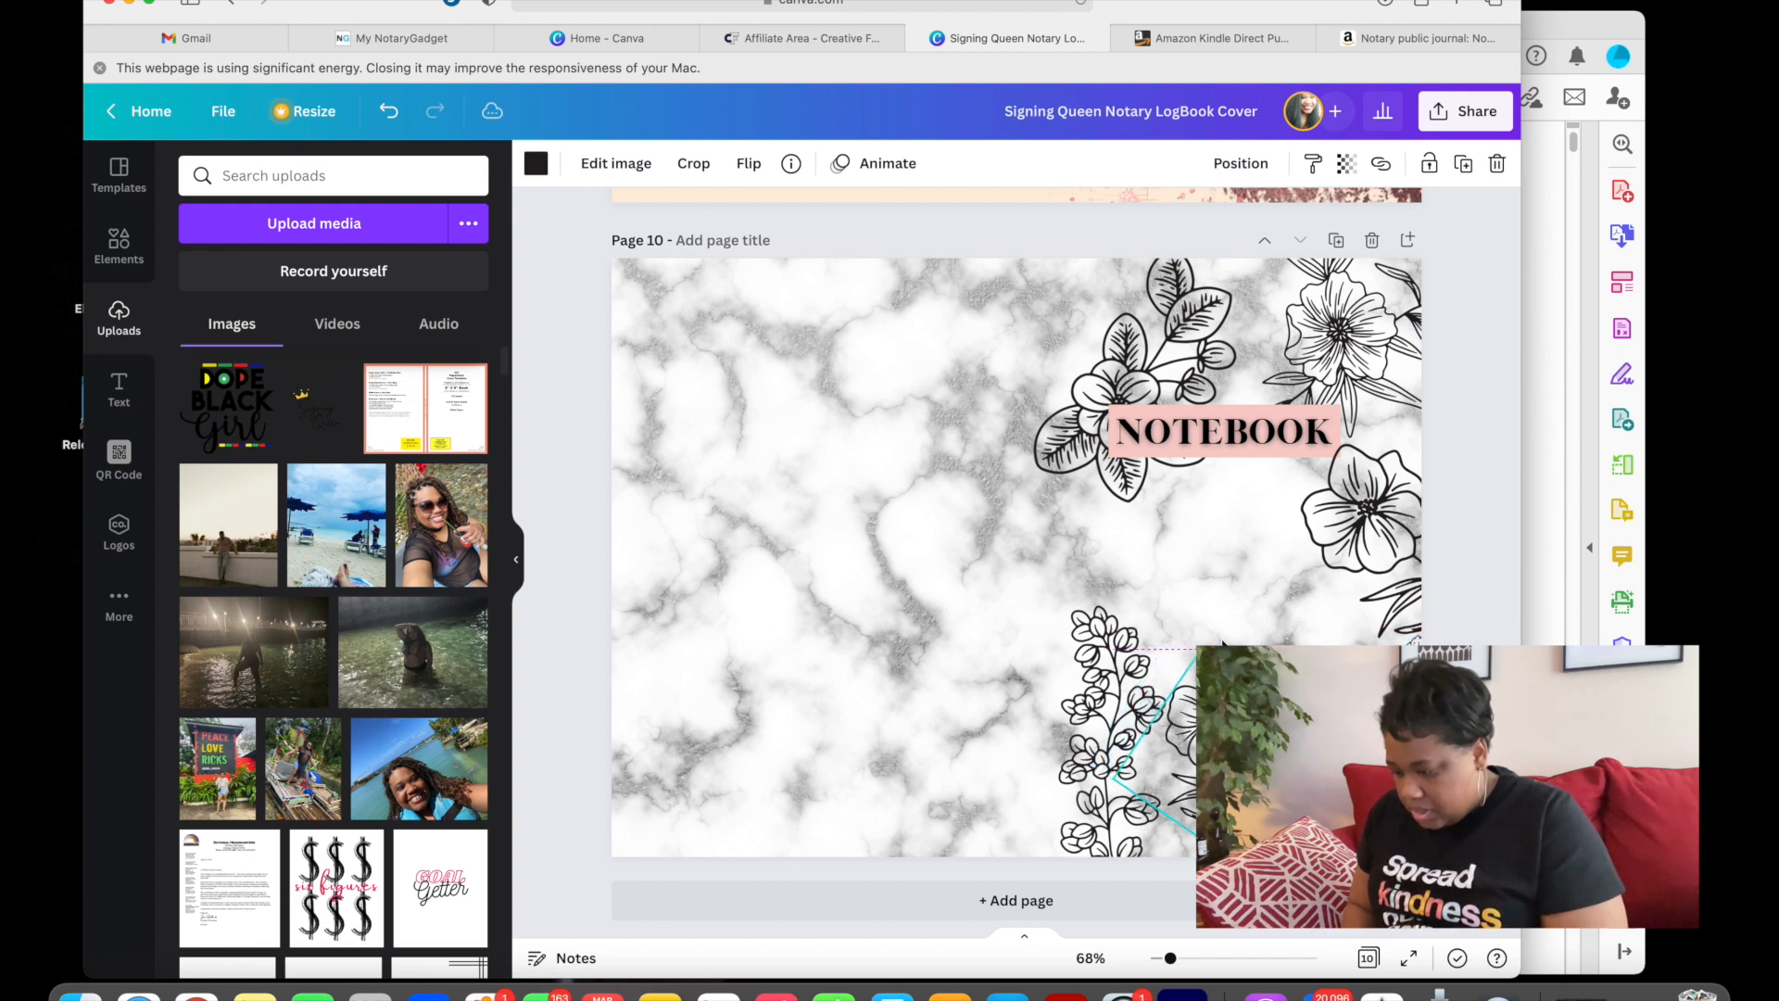
drag(1232, 741, 1235, 761)
- Rotate the blossom stalk at the front cover's bottom slightly clockwise
click(1147, 686)
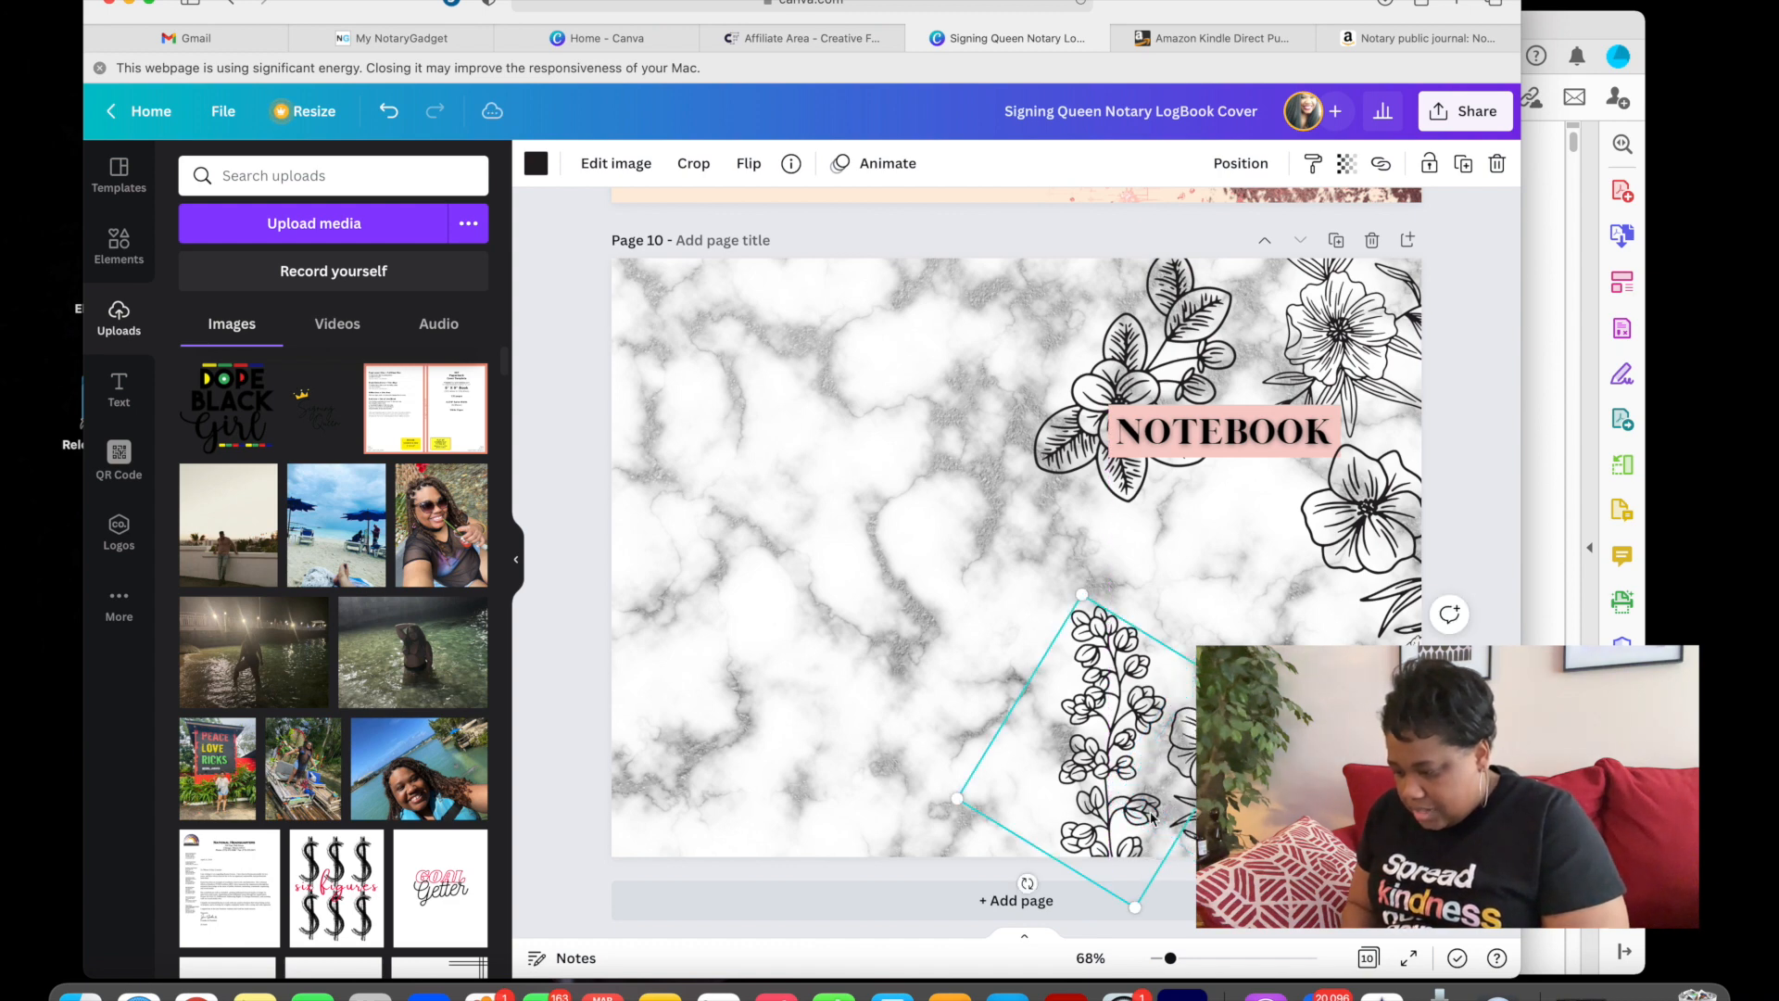
mouse_move(1022, 883)
mouse_down()
mouse_move(1001, 872)
mouse_move(1022, 879)
mouse_up()
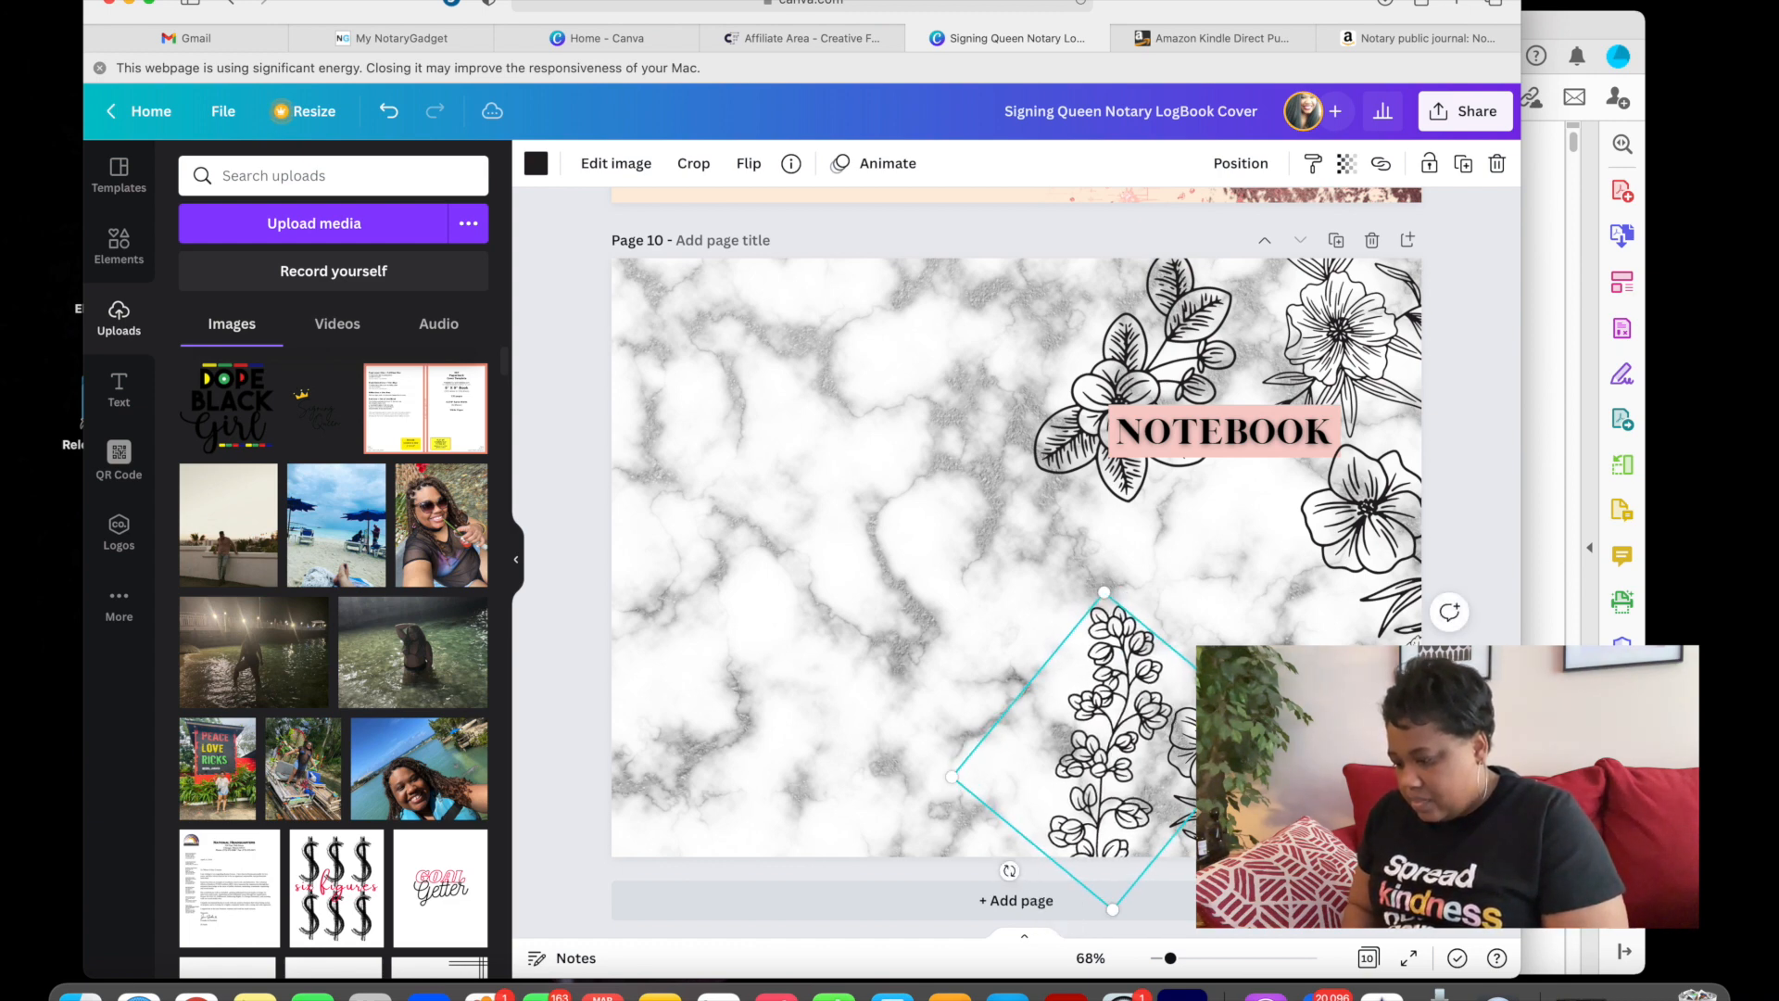
key(Escape)
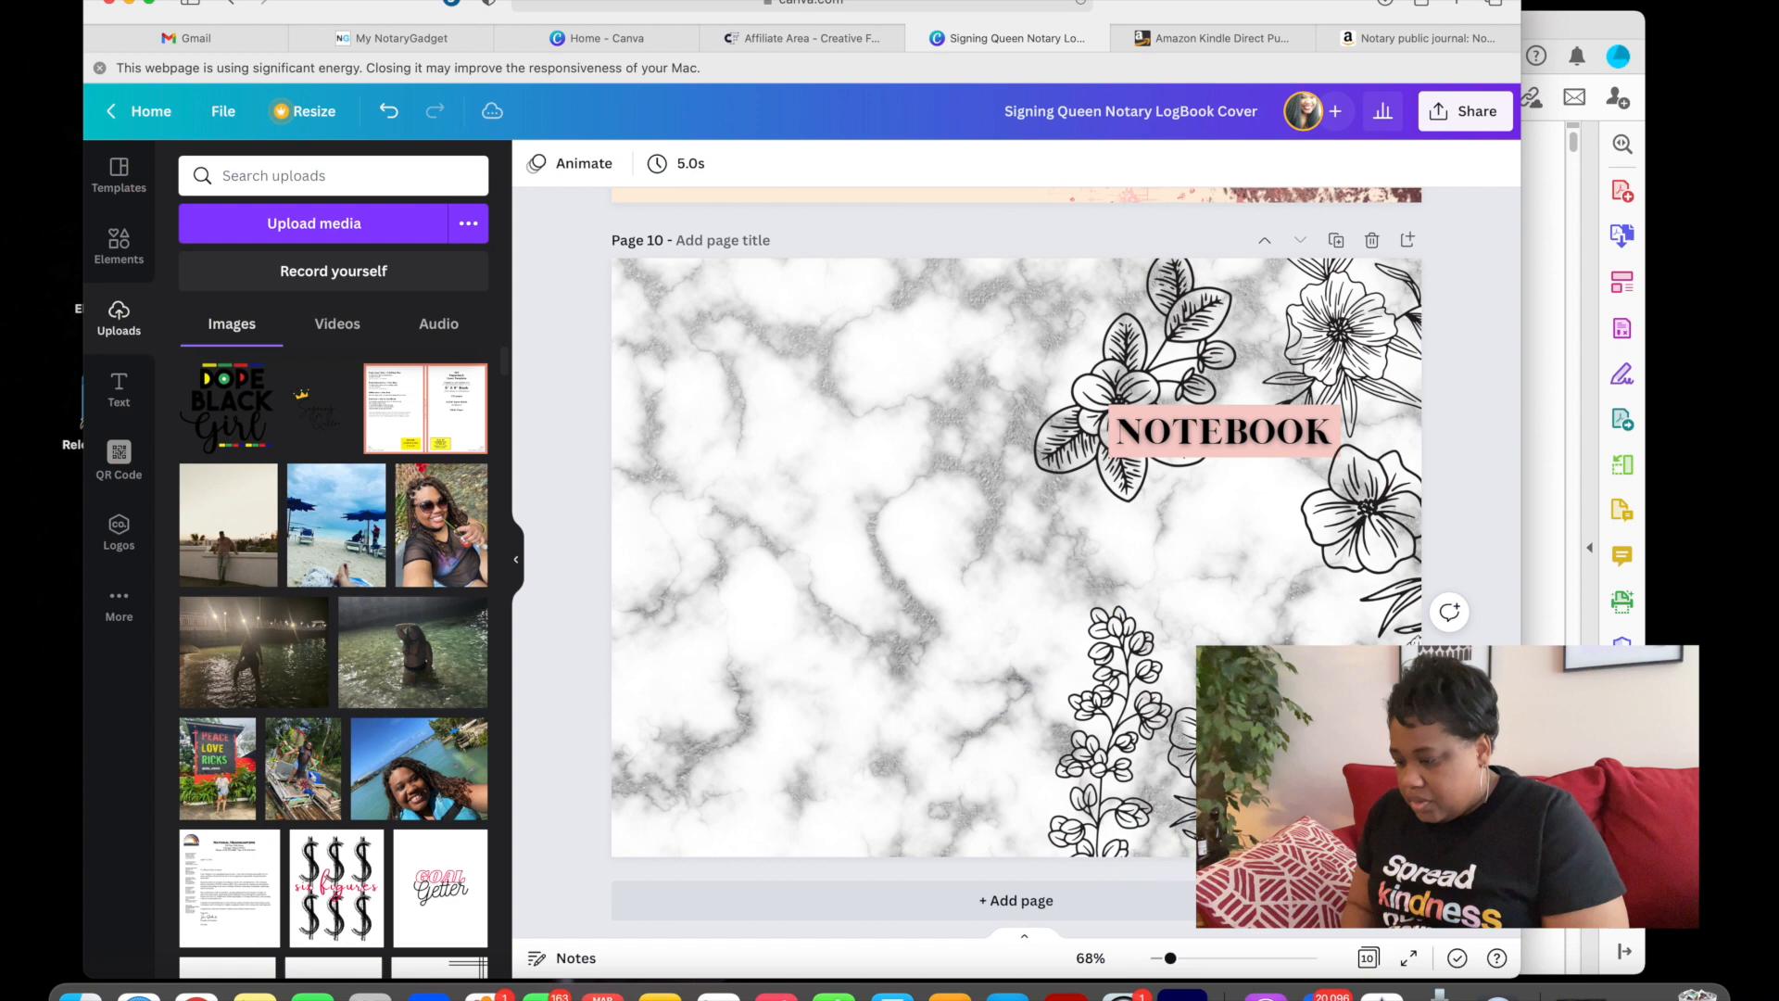
- Move the NOTEBOOK title and its pink rectangle down to the front cover's middle and bring the rectangle forward over the flower
drag(1223, 416, 1219, 518)
drag(1261, 449, 1261, 544)
click(1257, 524)
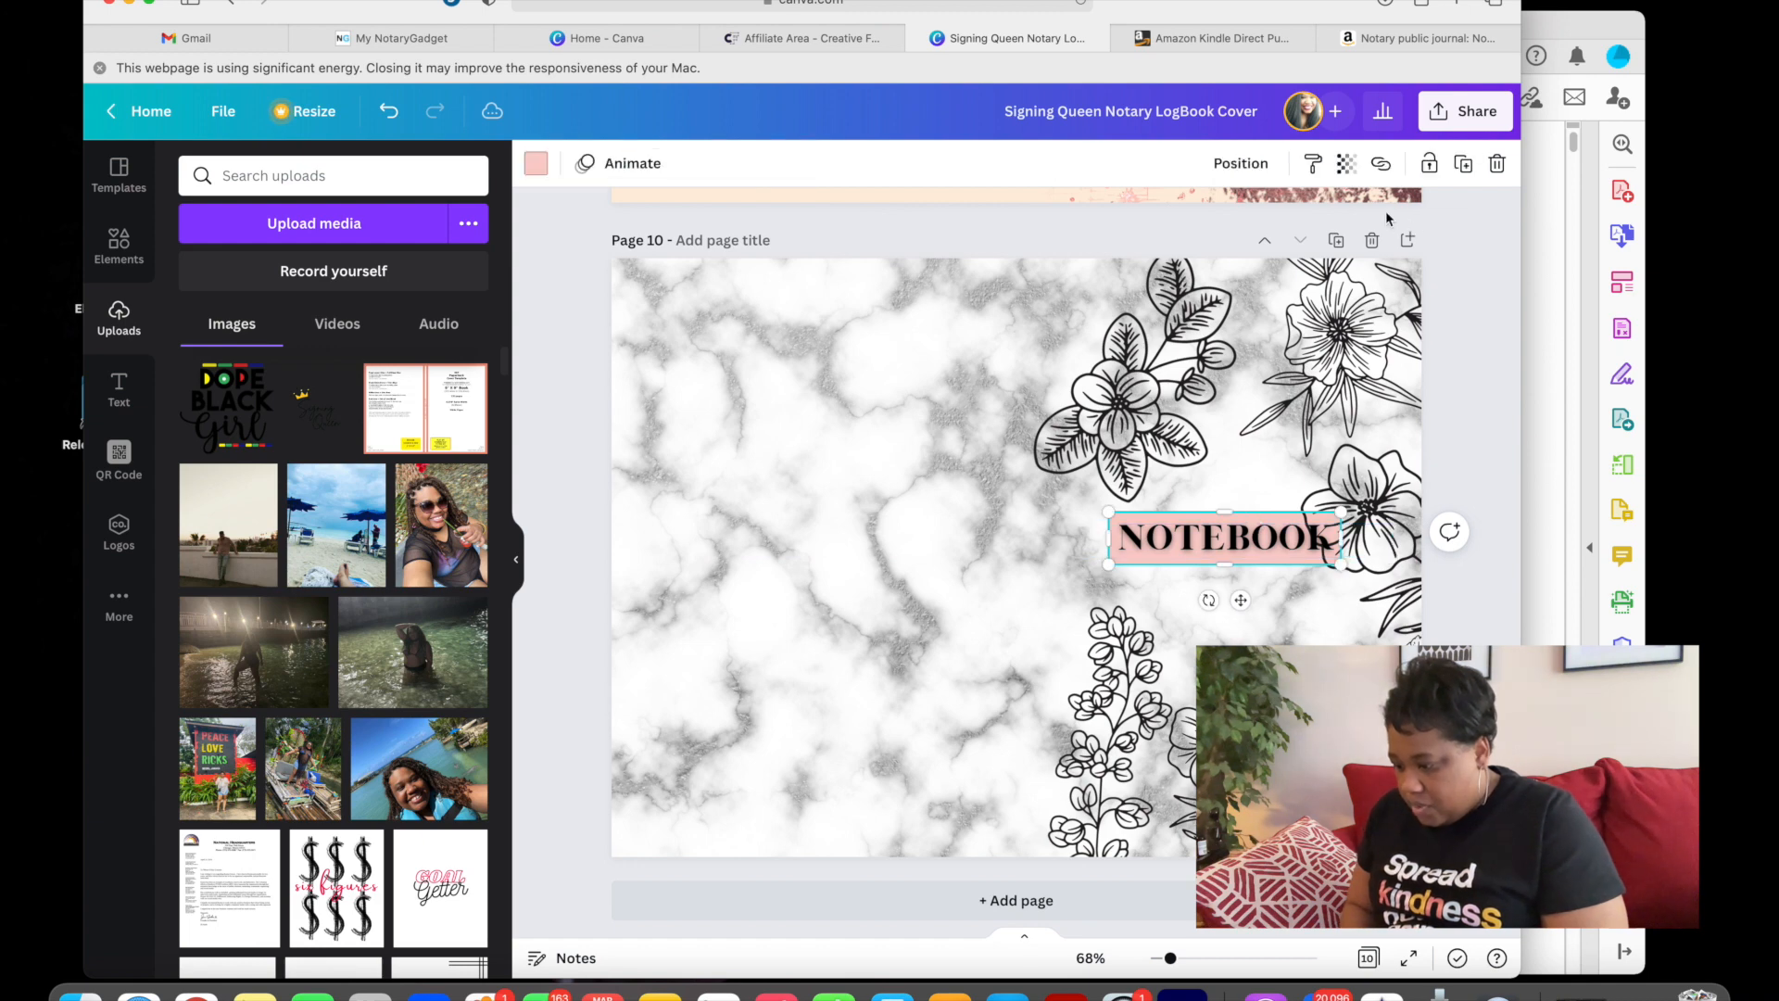
click(1244, 165)
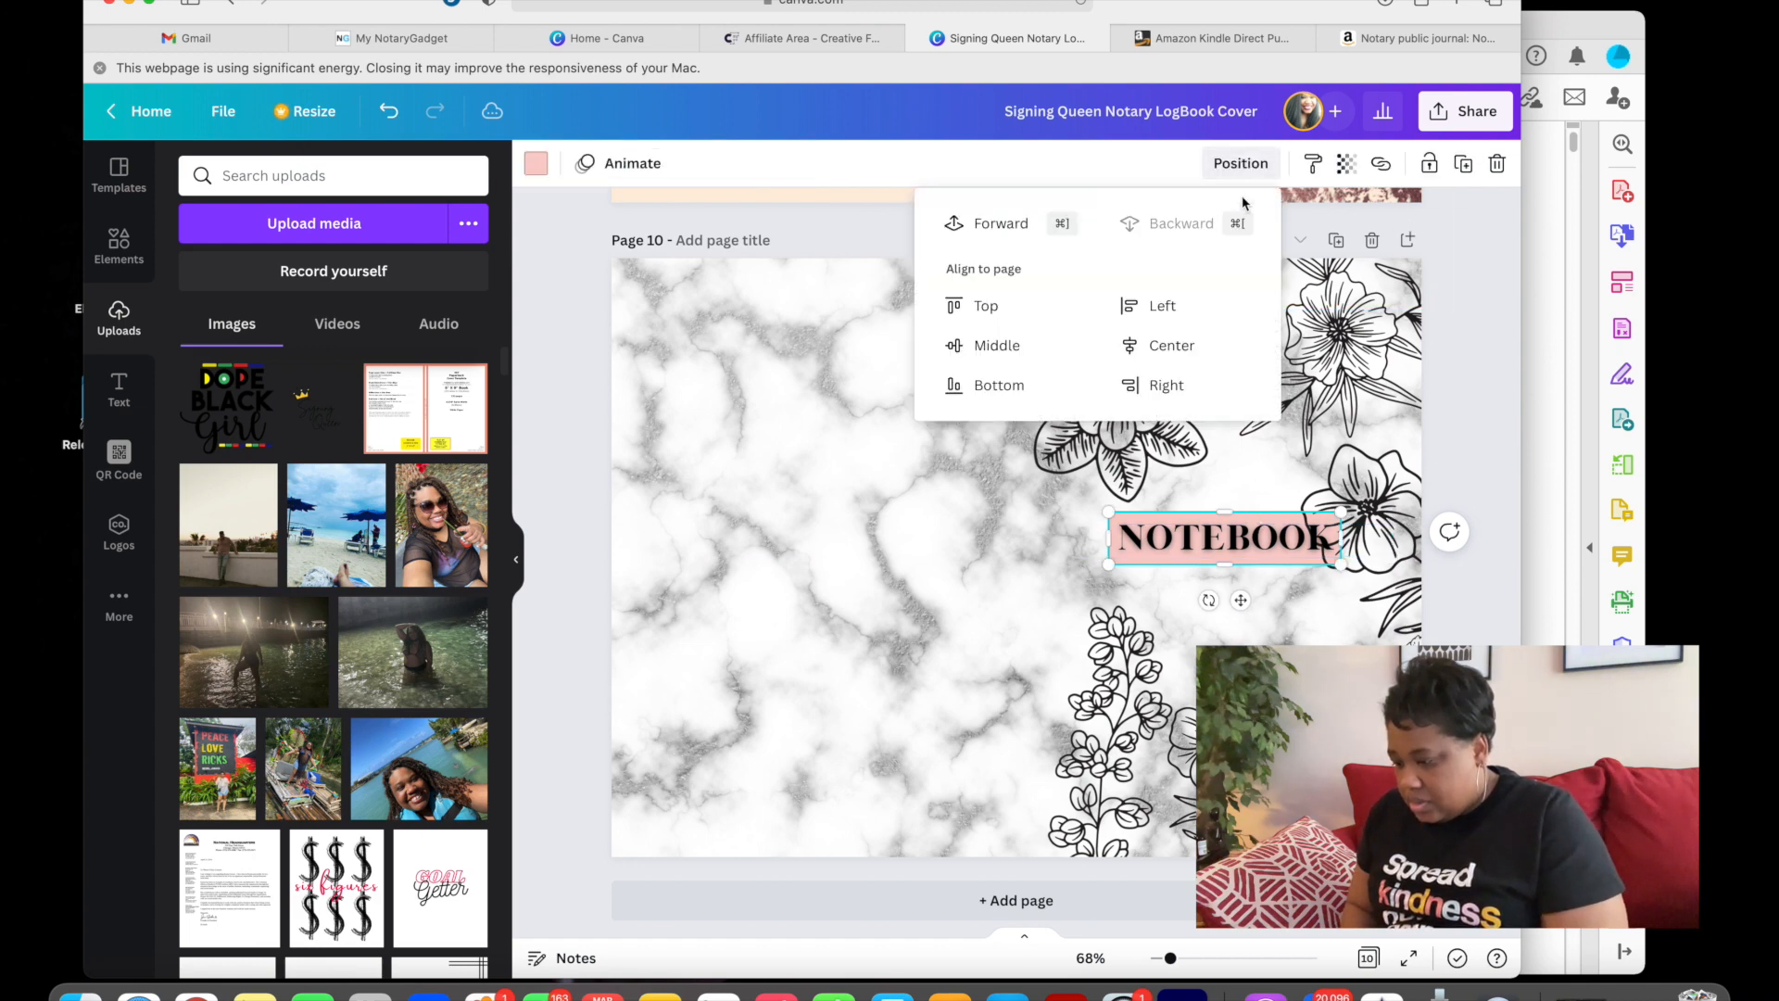
click(1015, 227)
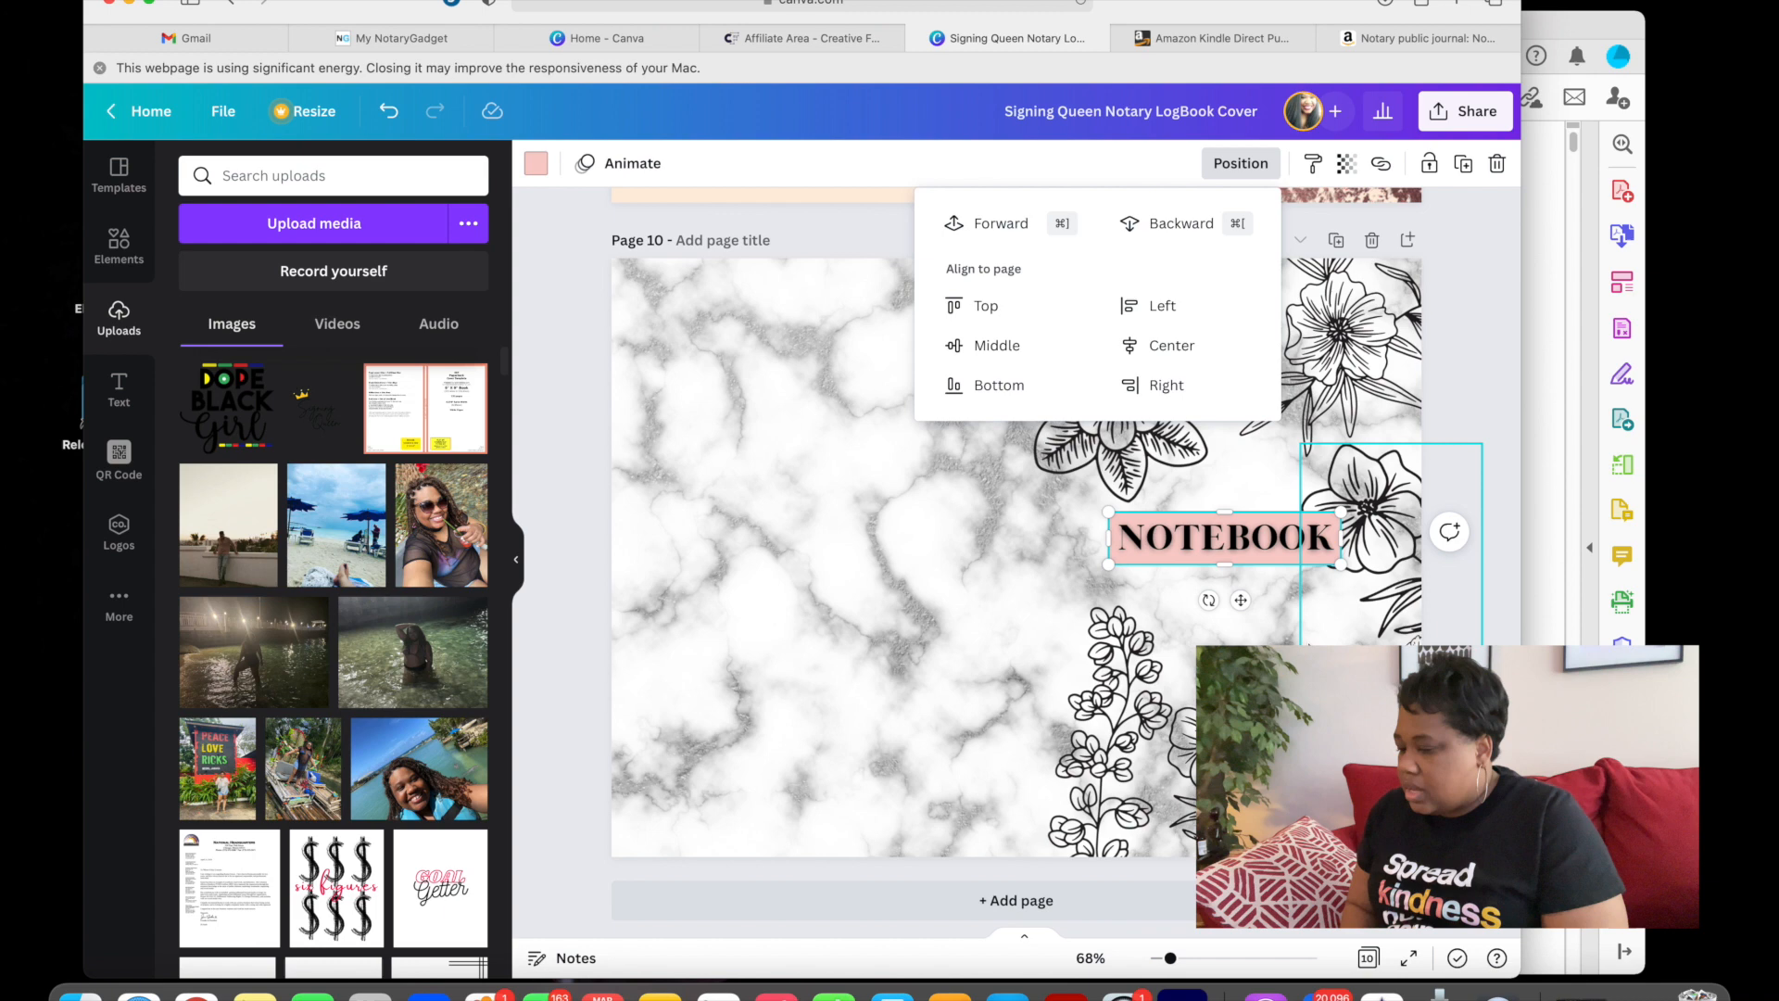
click(1302, 635)
click(1203, 626)
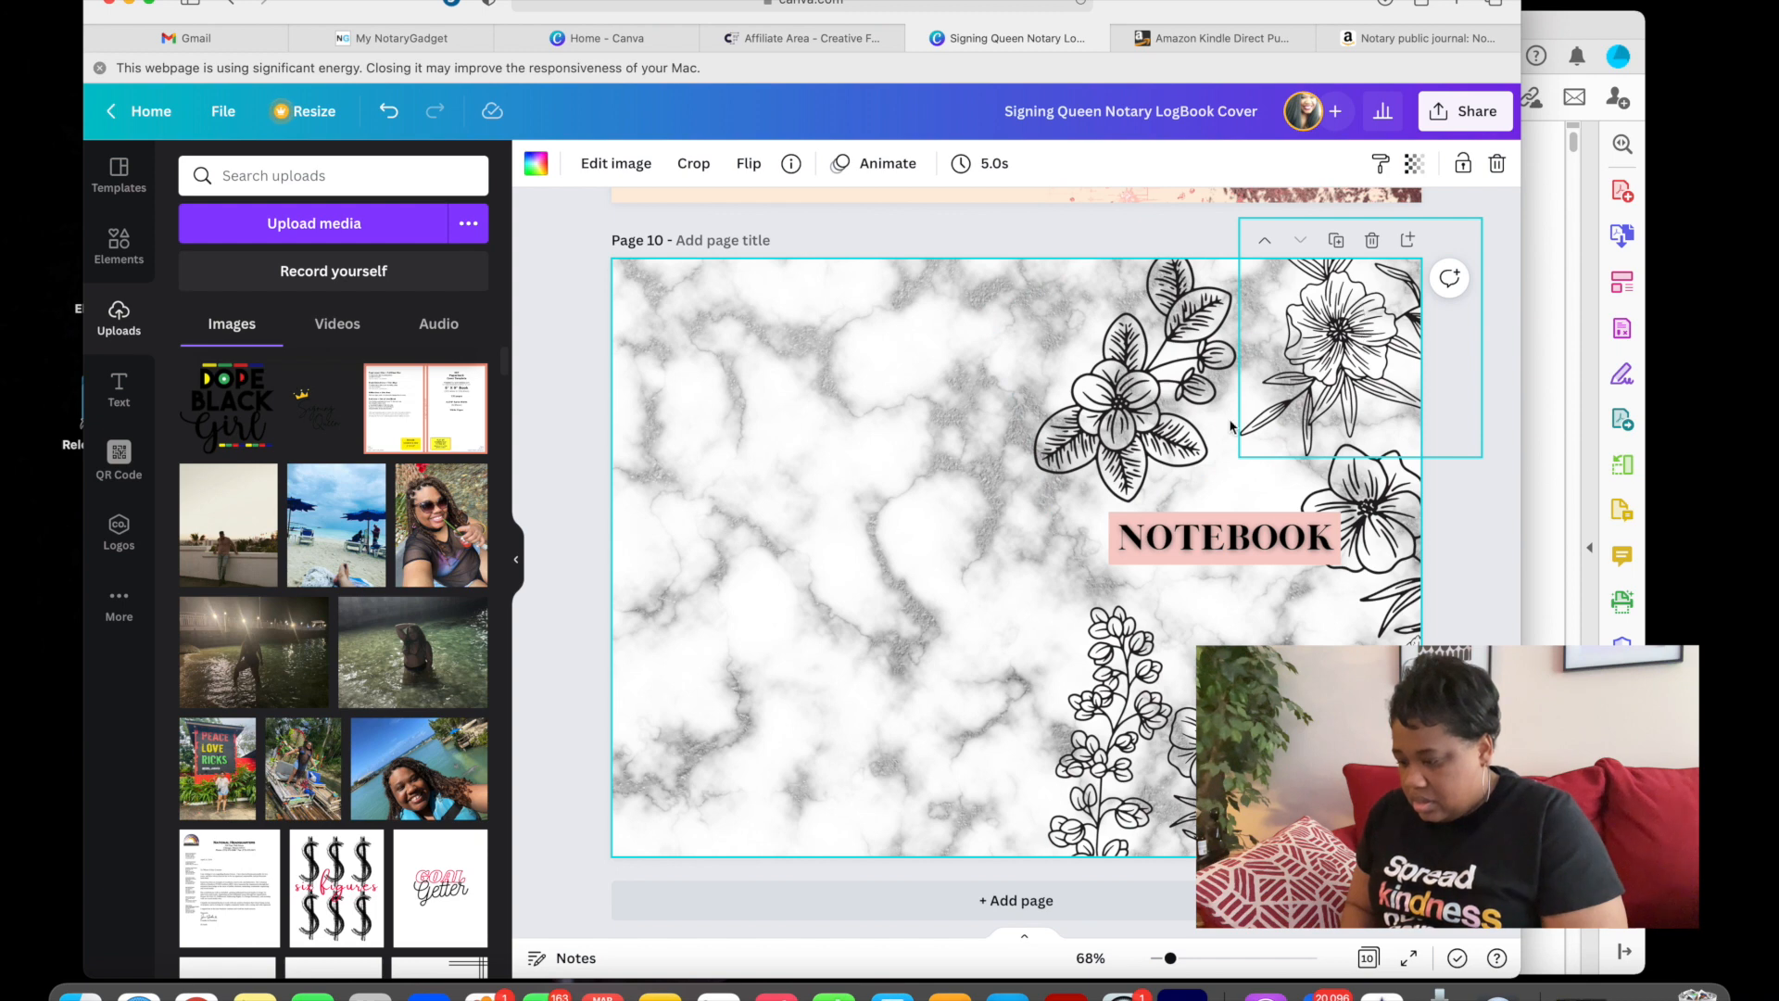
- Enlarge the pink rectangle on all four sides around the NOTEBOOK title and centre the title on it
click(1236, 519)
drag(1230, 516, 1226, 476)
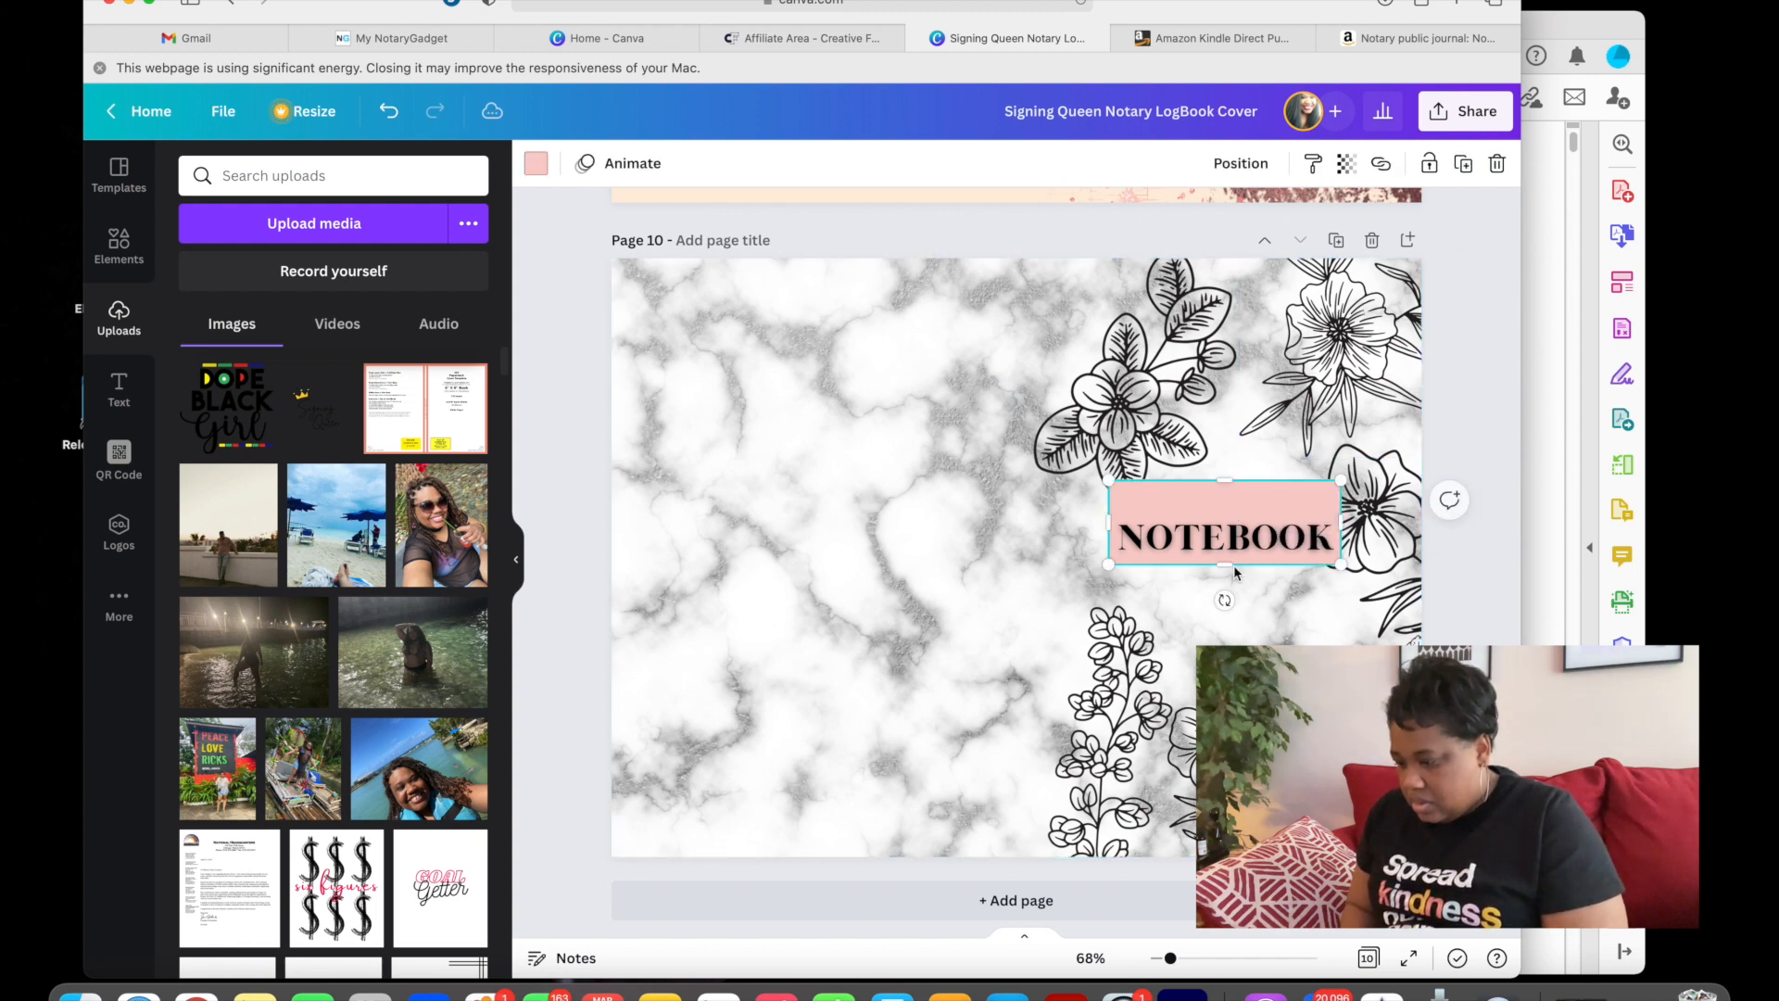
drag(1224, 564, 1230, 596)
drag(1108, 543, 1093, 544)
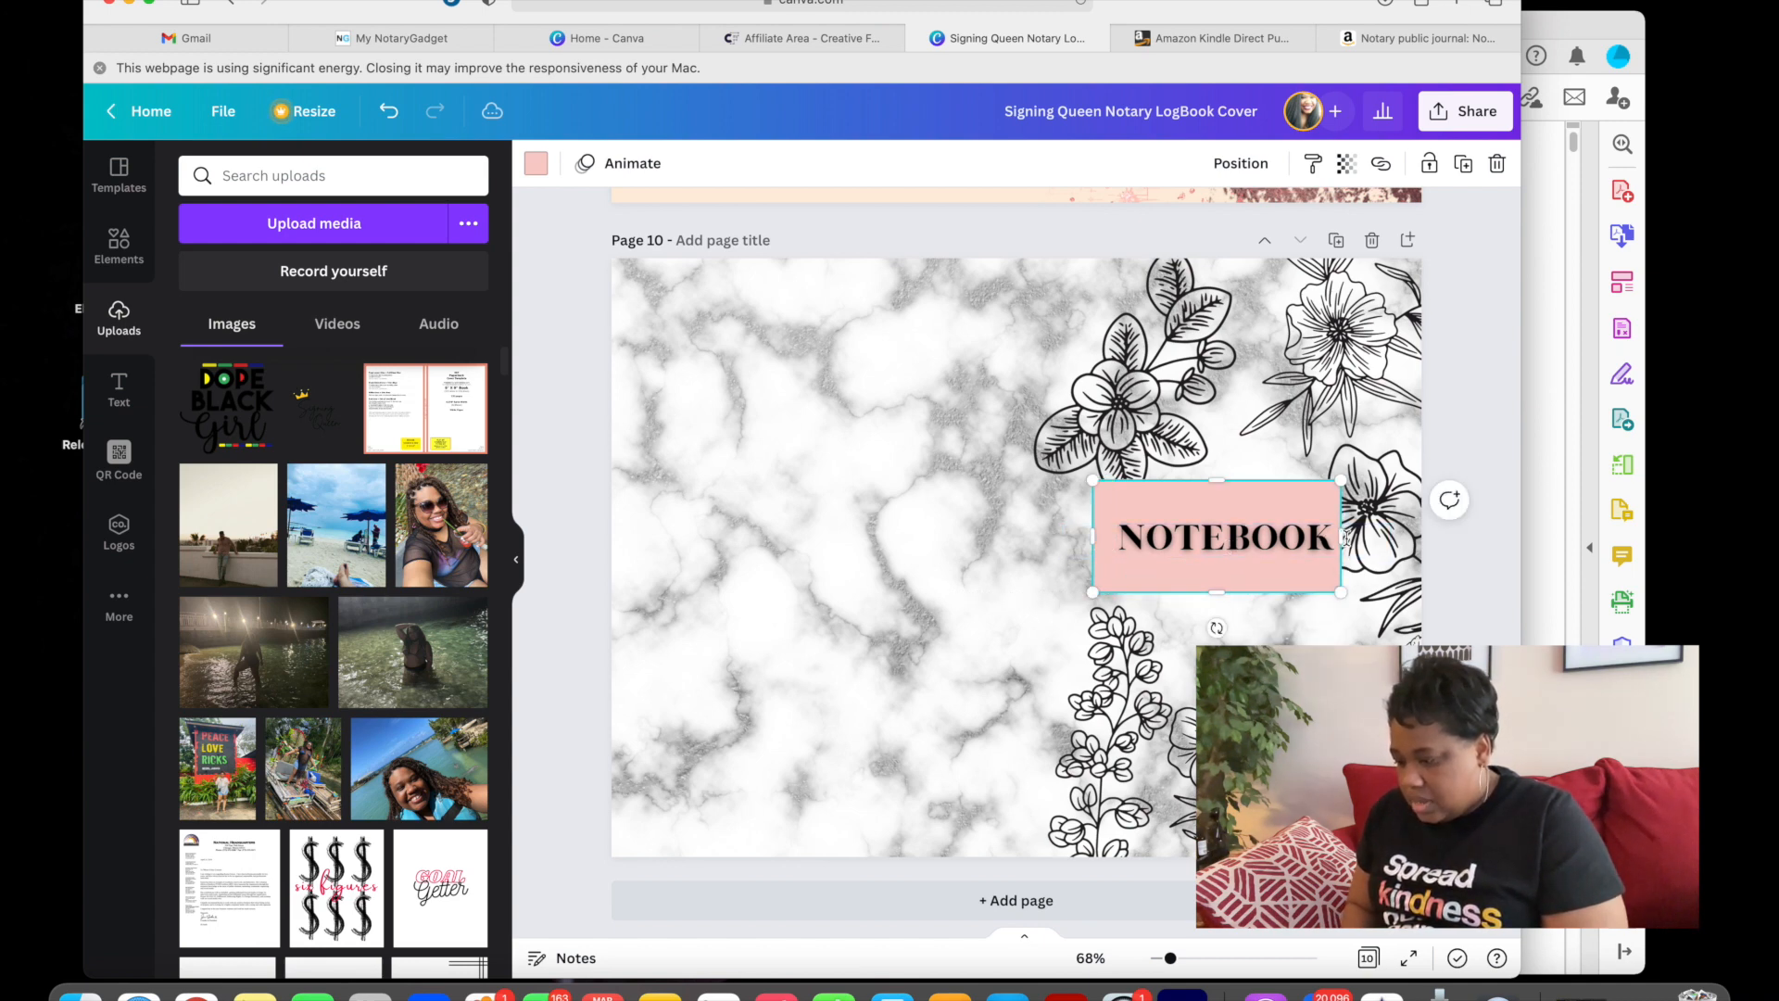
drag(1340, 540, 1359, 541)
click(1243, 542)
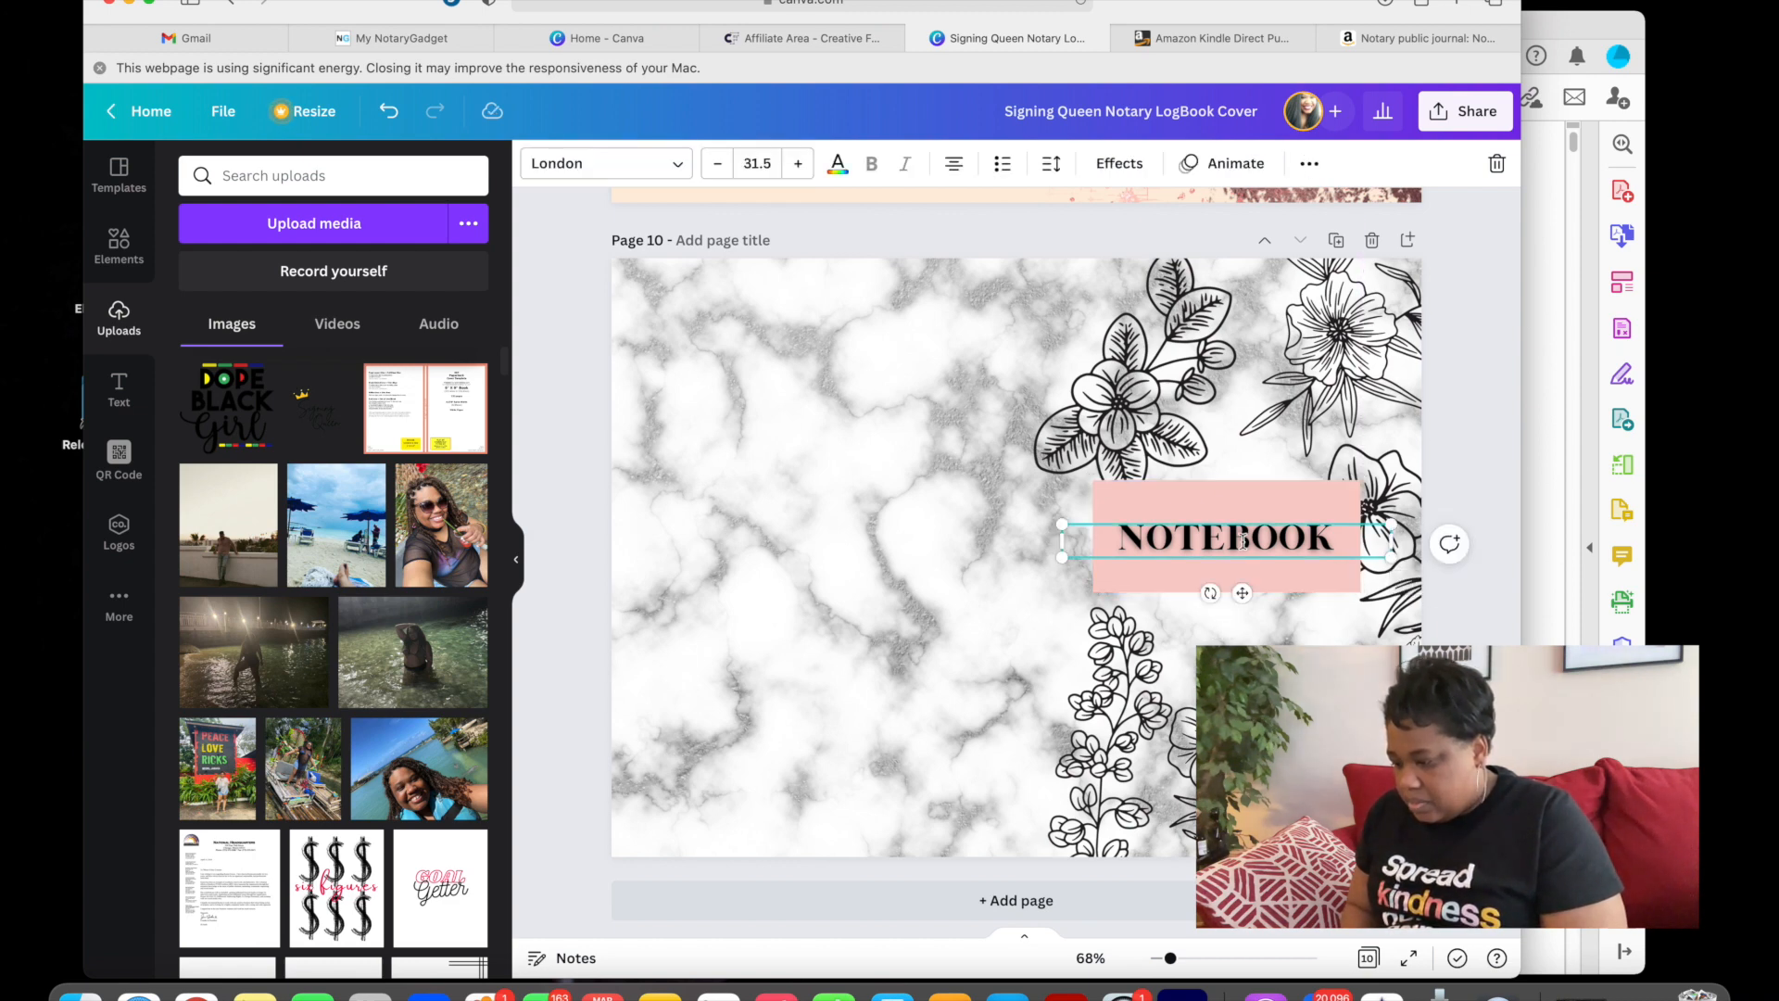
drag(1243, 542, 1241, 539)
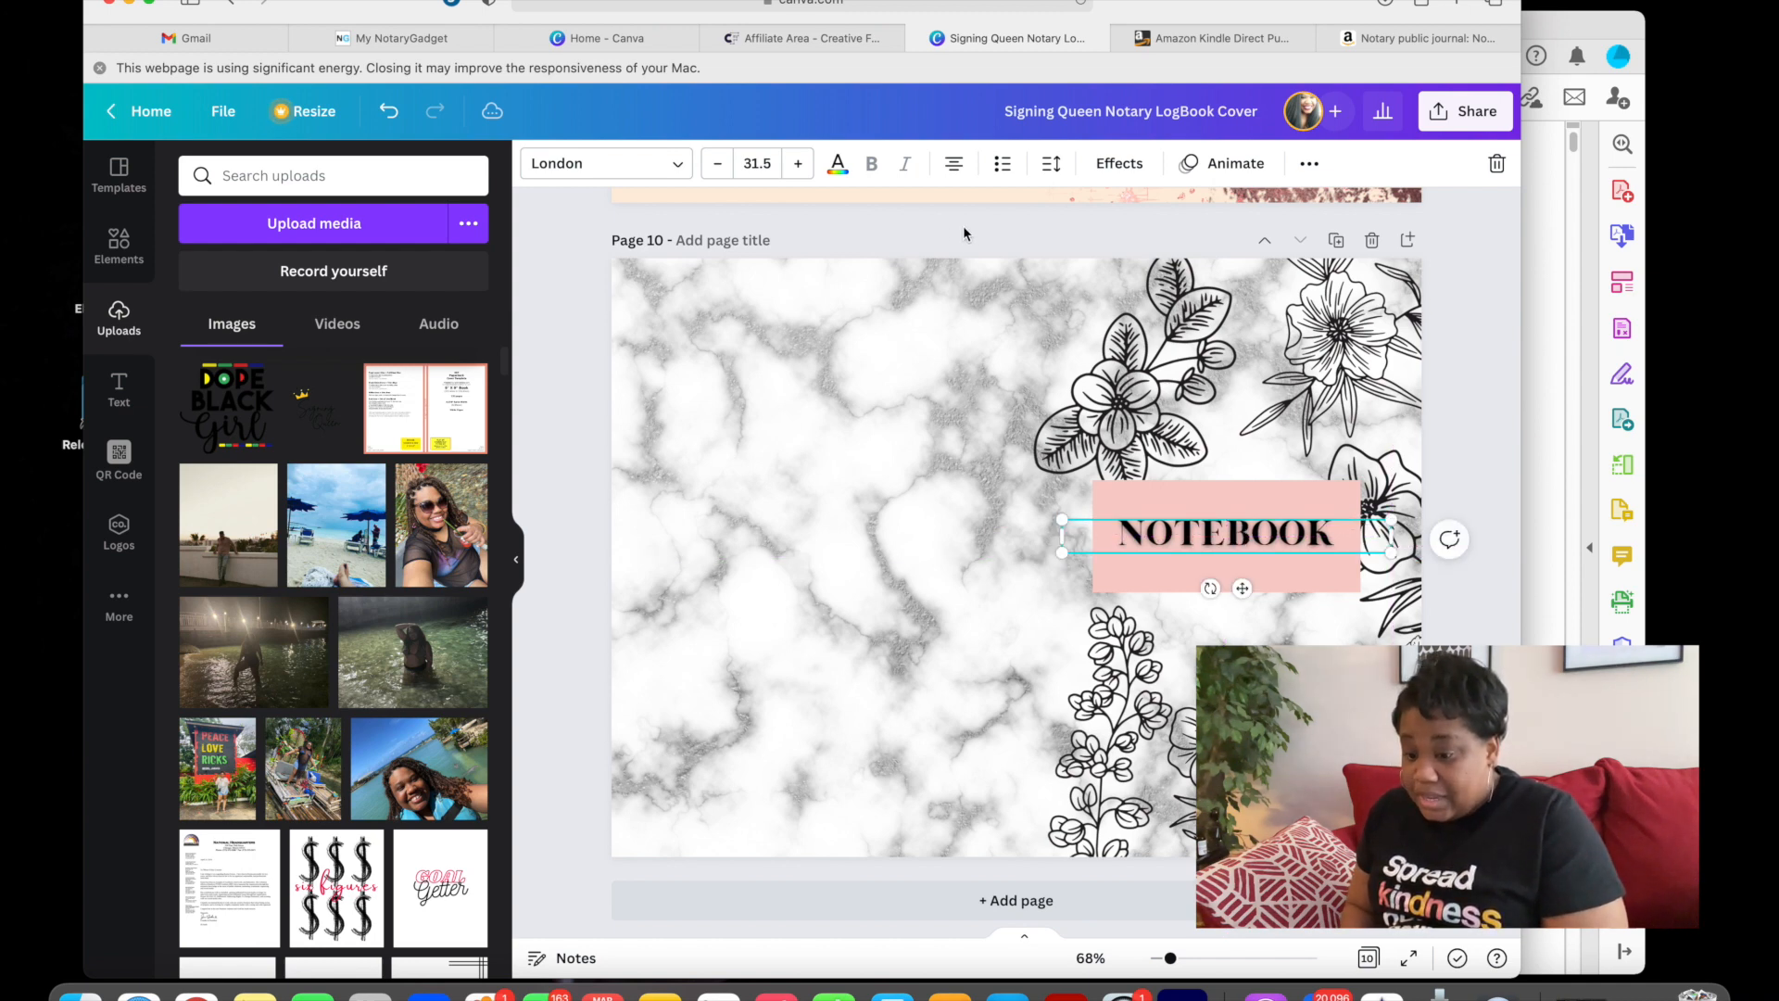
- Place the uploaded KDP paperback cover template on page 10 and scale it to cover the whole page
scroll(803, 327, down, 1)
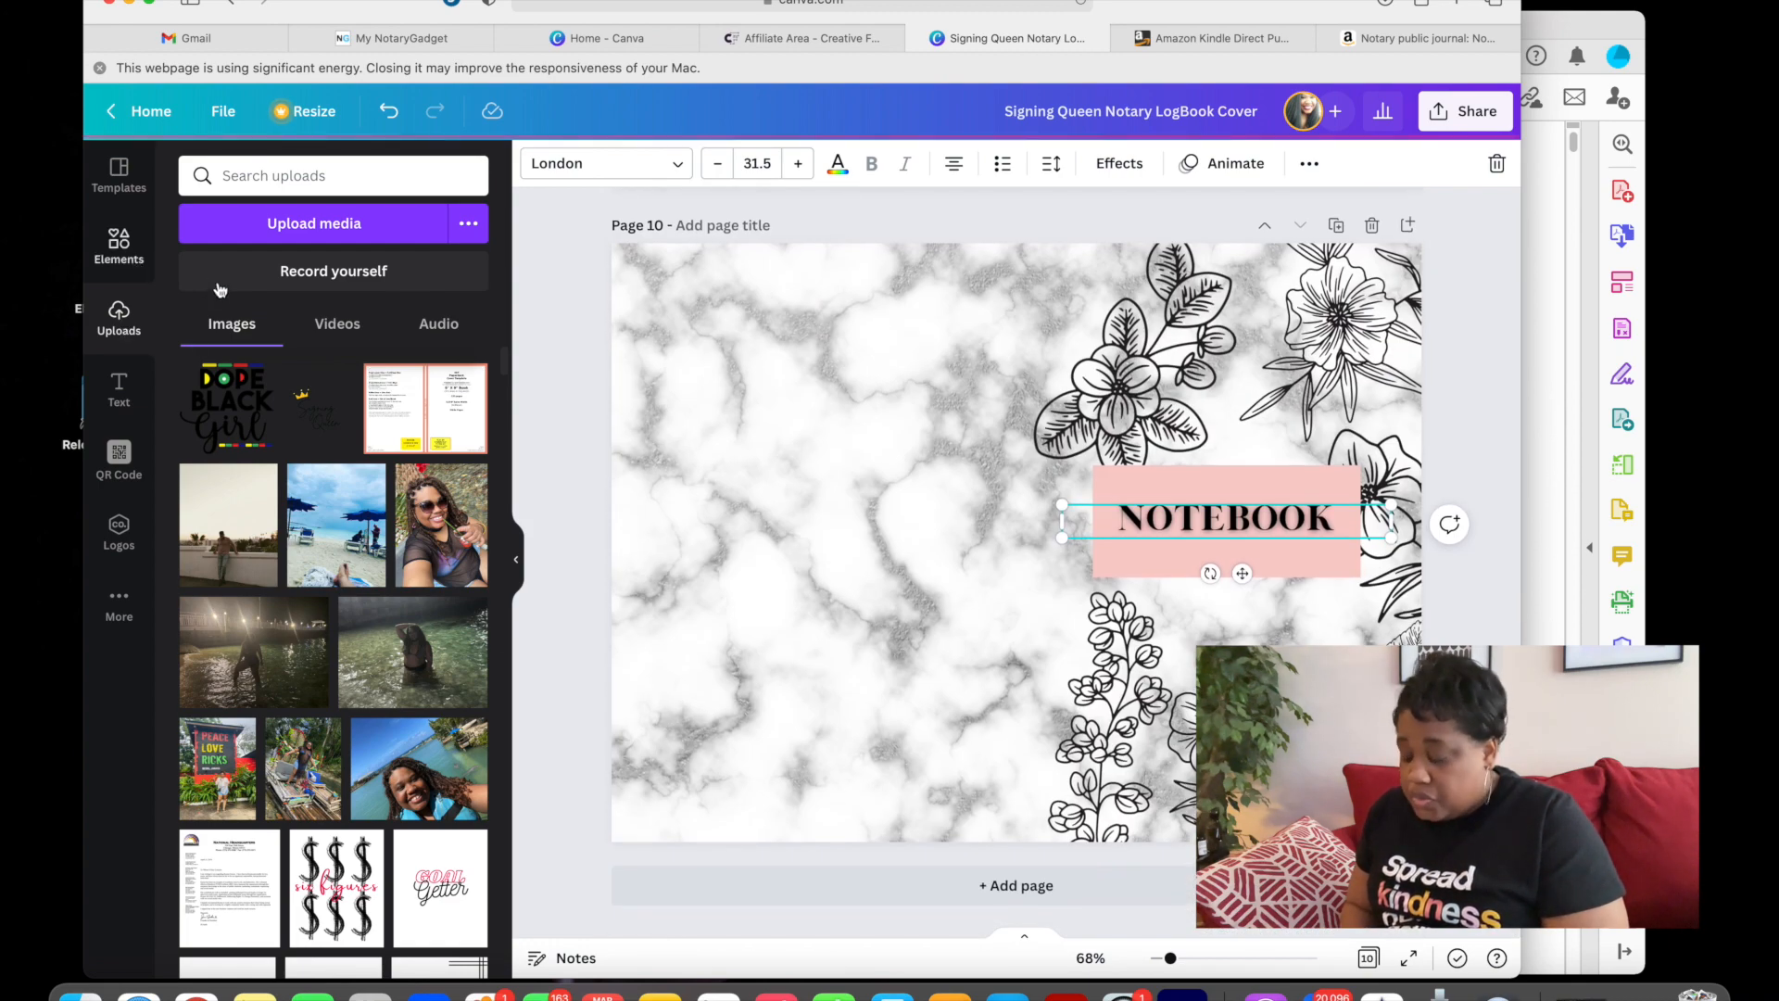
click(123, 251)
click(137, 339)
click(472, 400)
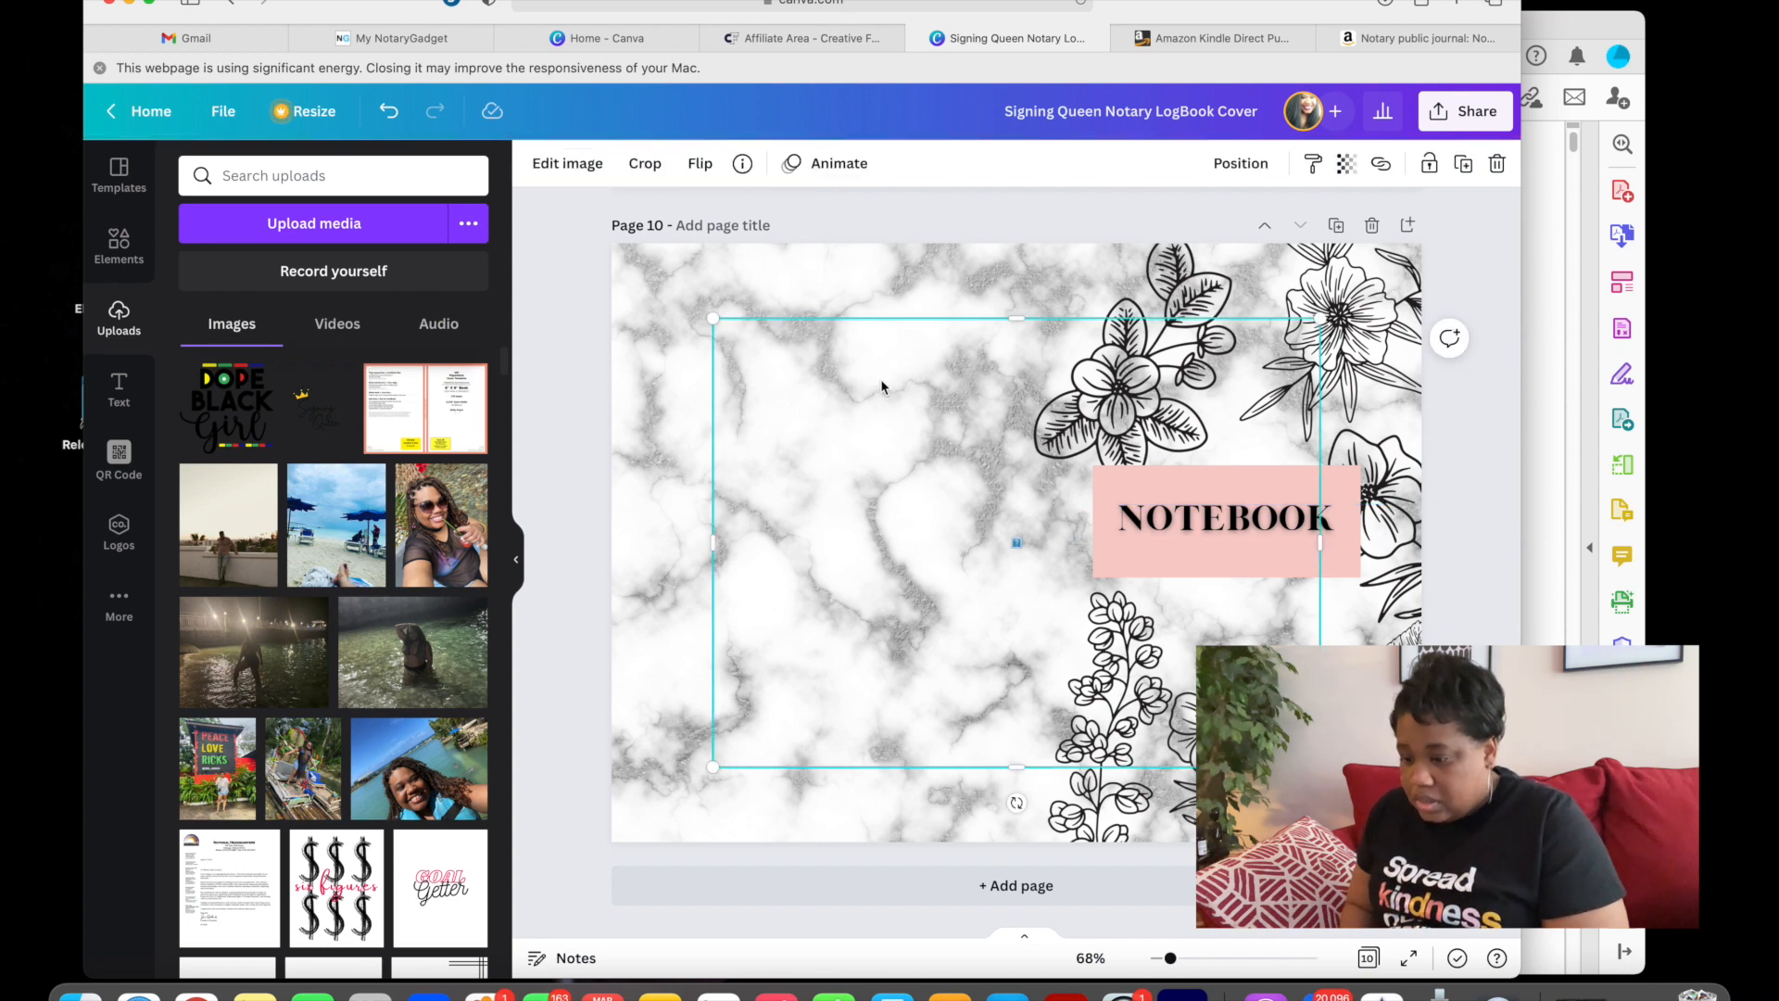
drag(718, 323, 611, 242)
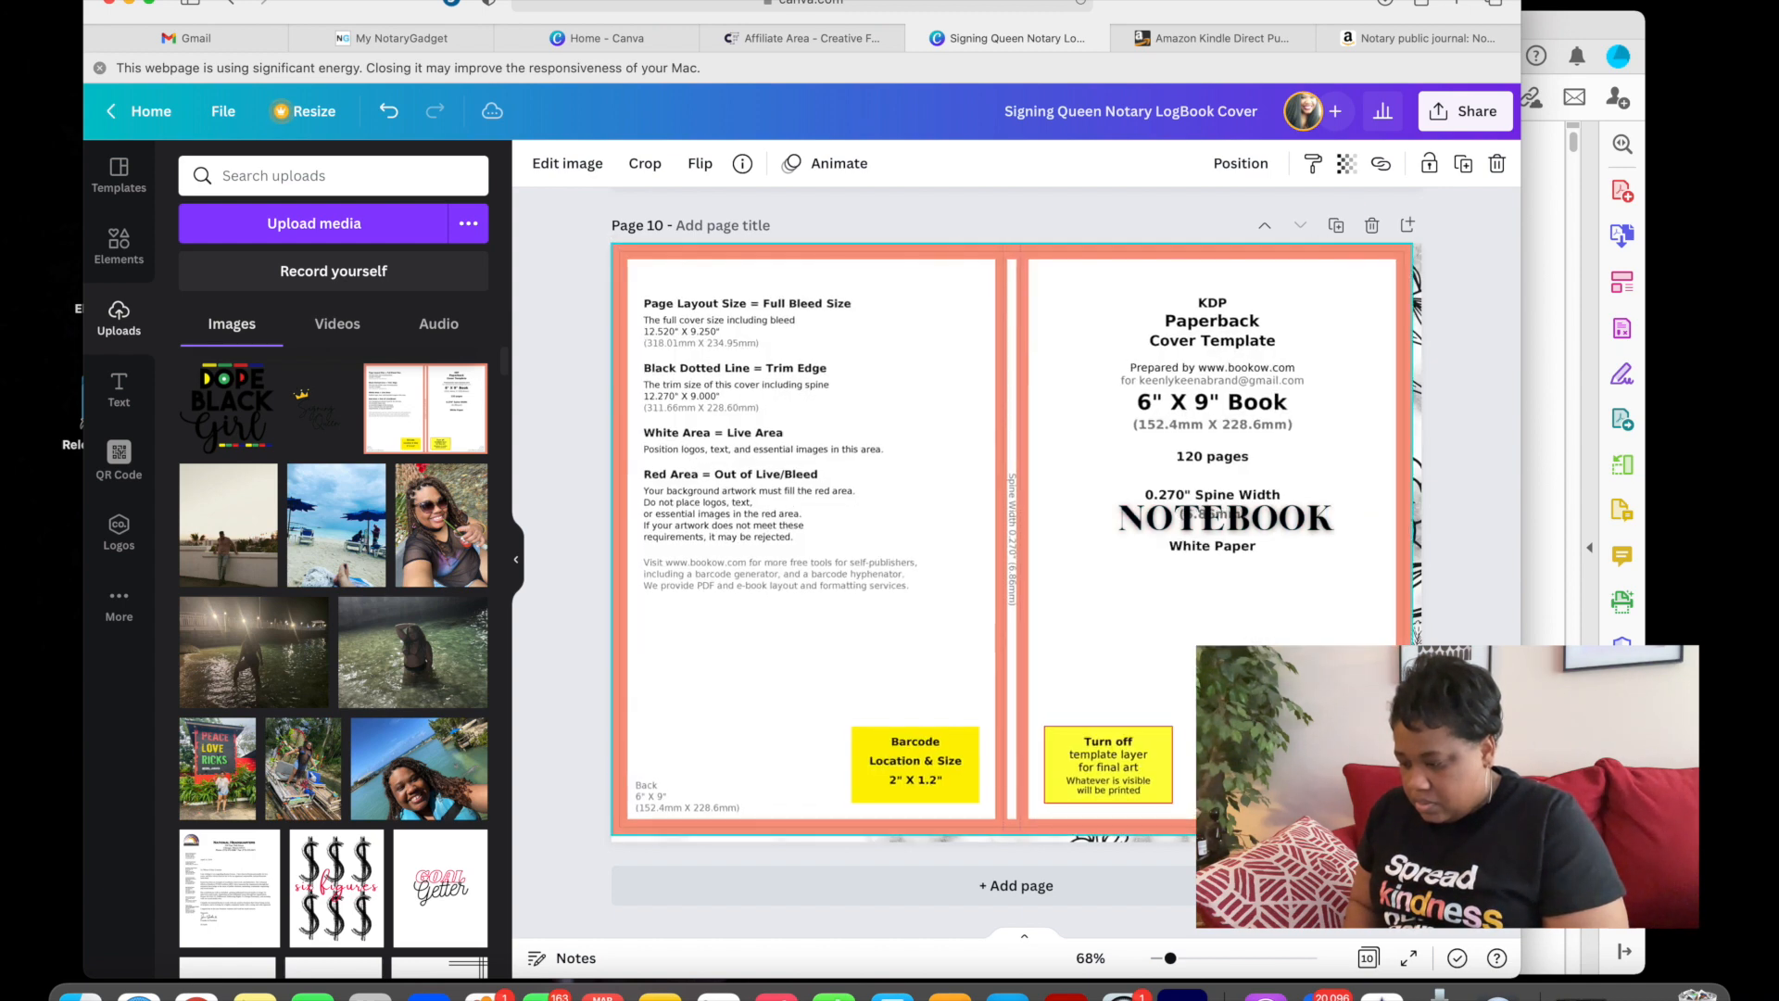
drag(1421, 842, 1422, 841)
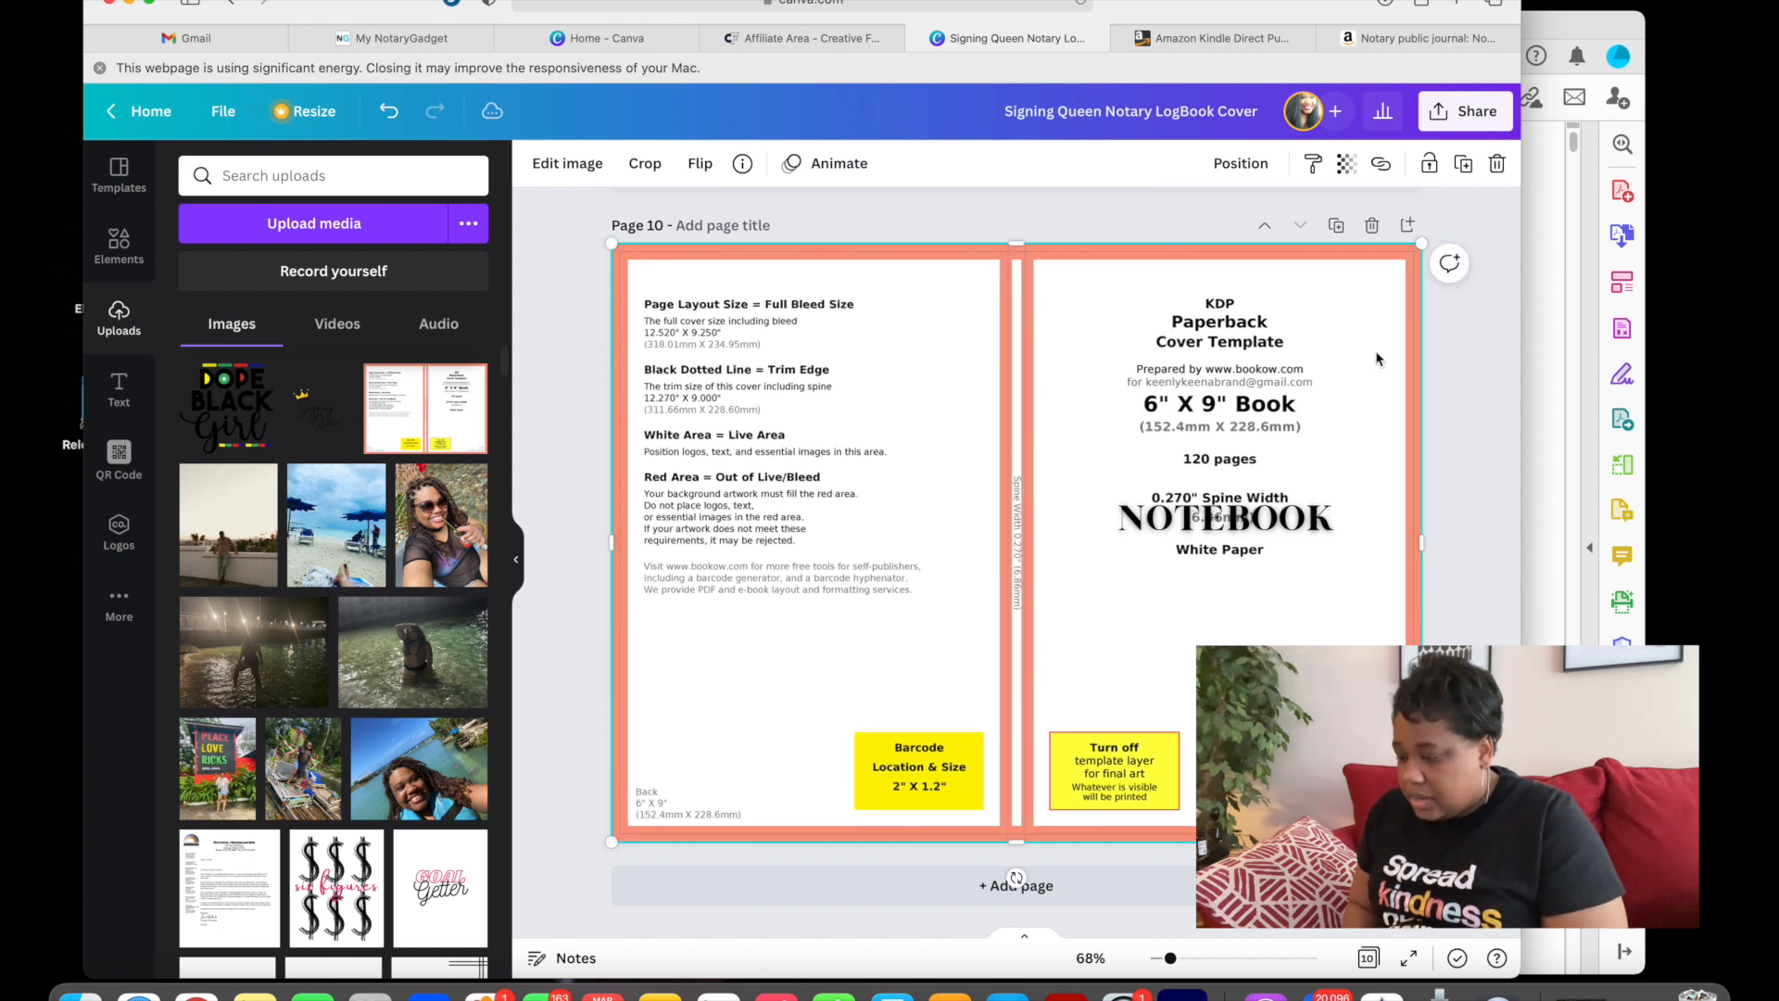
- Lower the template's transparency to about 51 to check the layout beneath, restore it to full opacity and delete the template
click(1346, 164)
drag(1337, 245, 1254, 244)
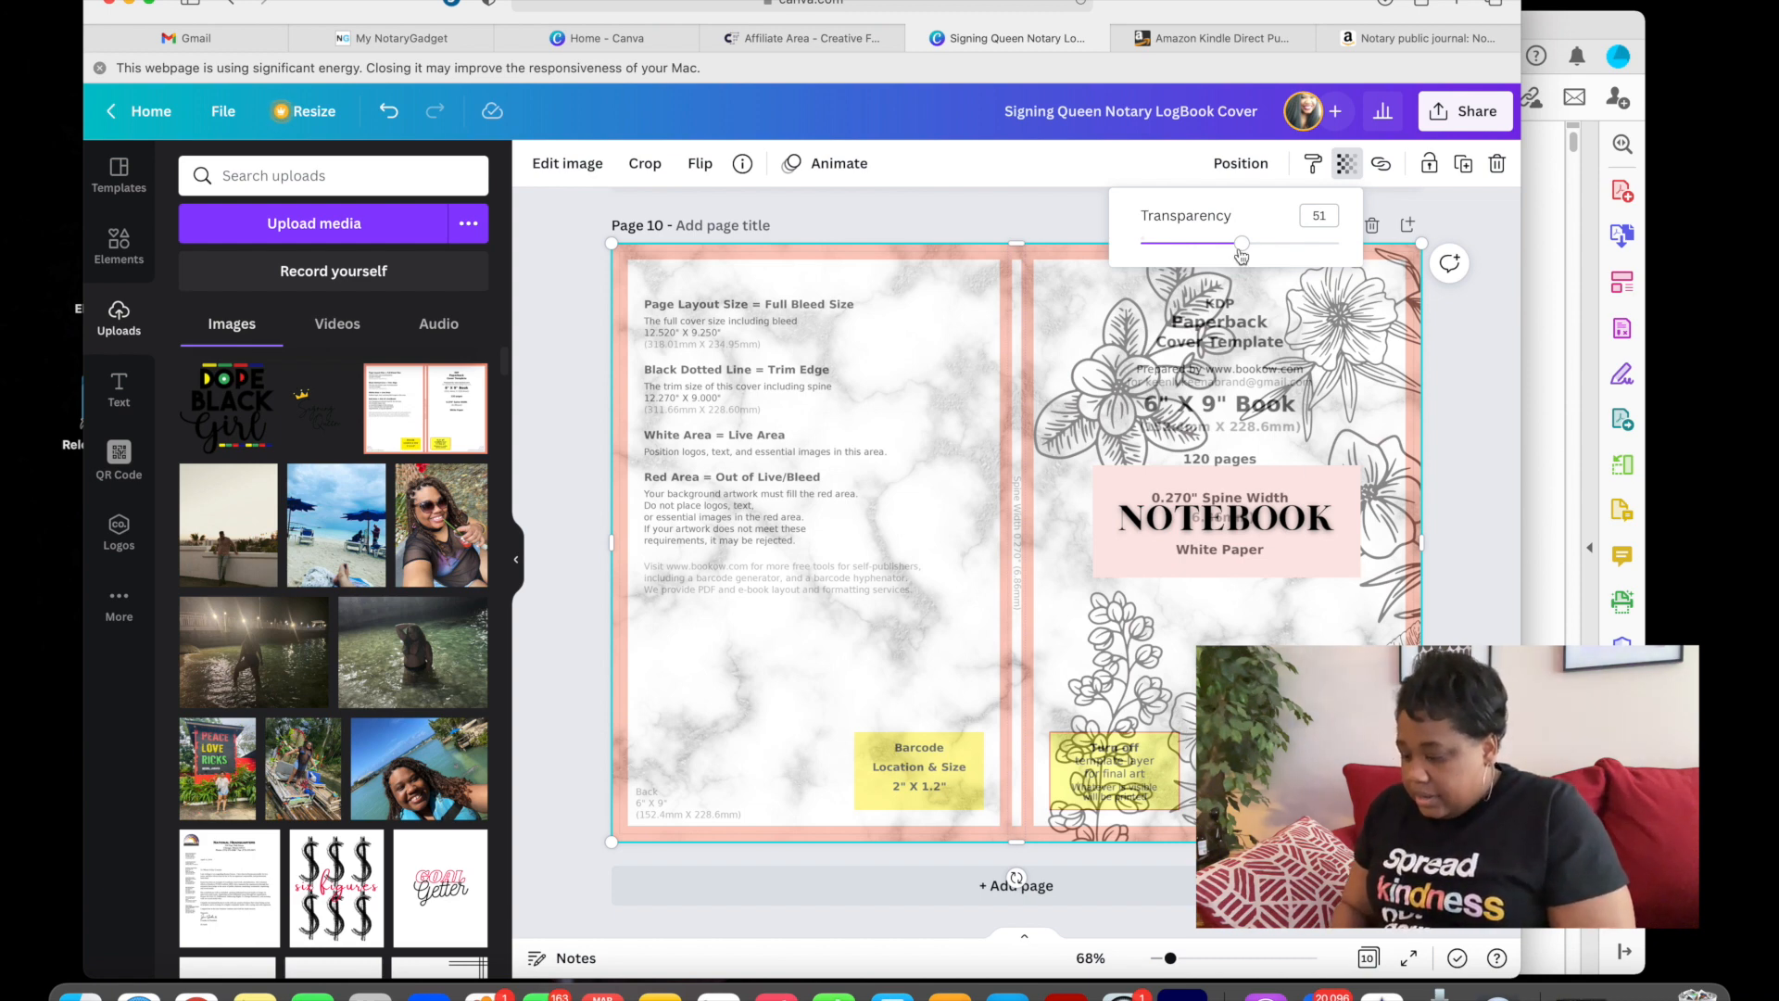
drag(1242, 243, 1338, 243)
key(Delete)
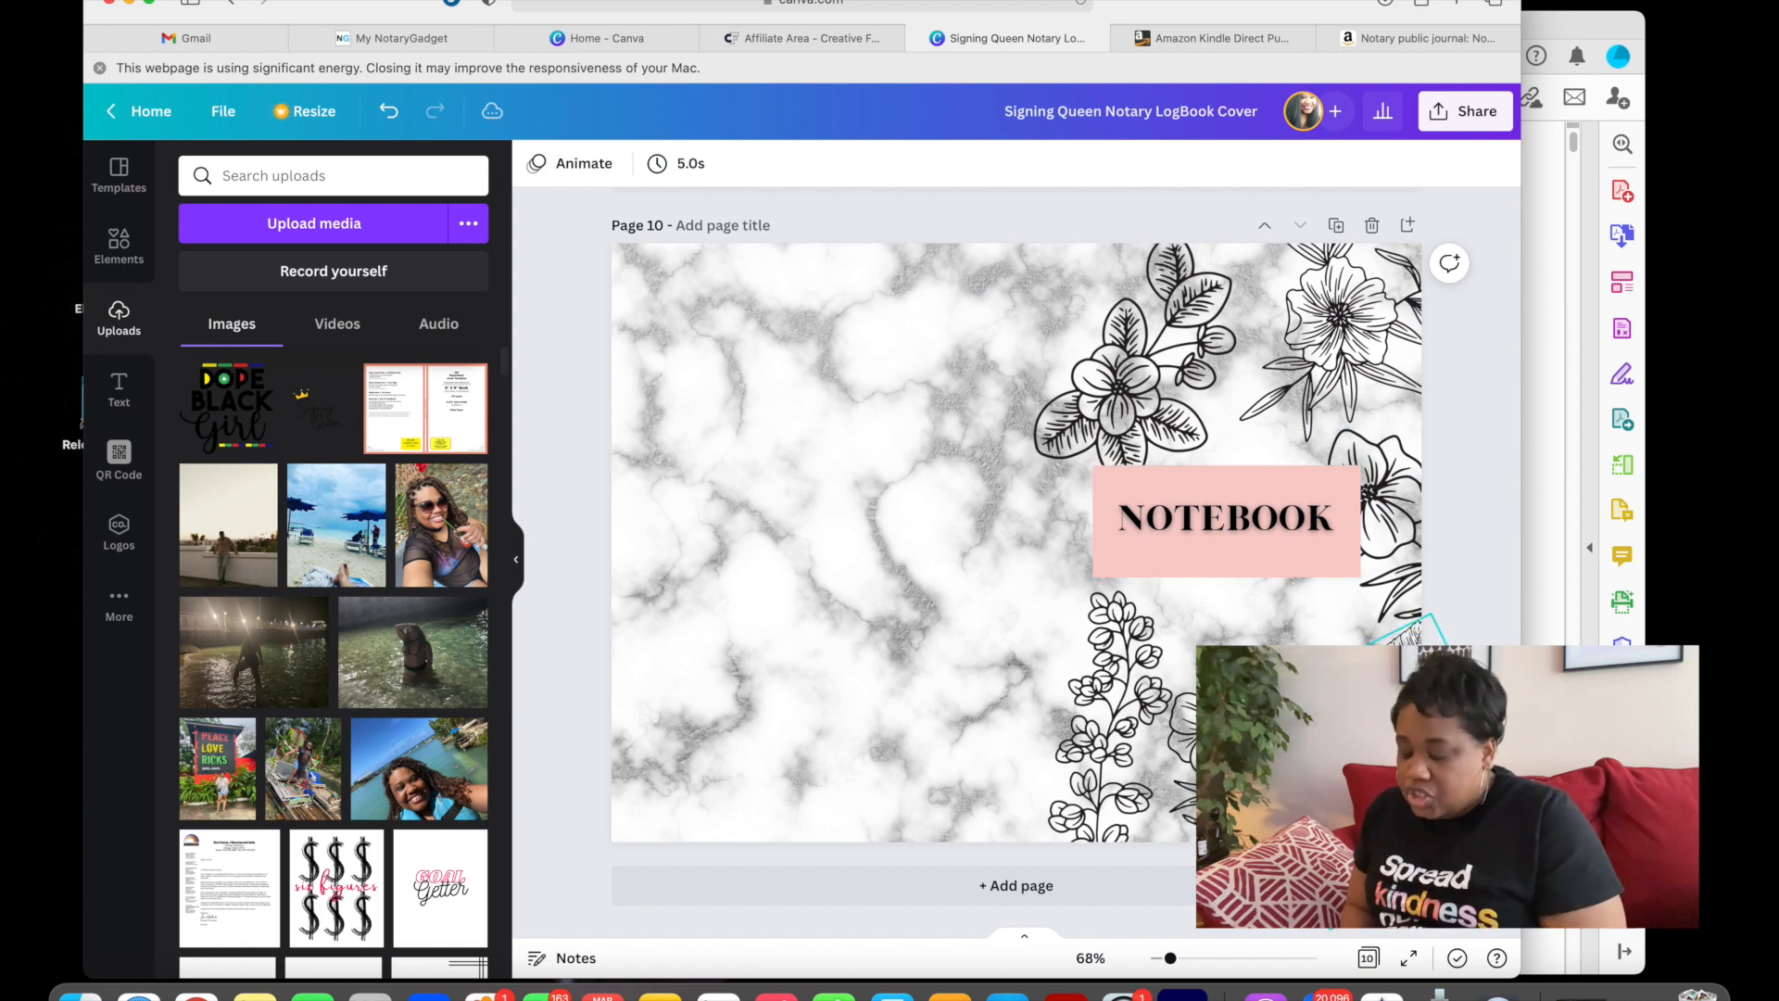
scroll(1311, 542, up, 10)
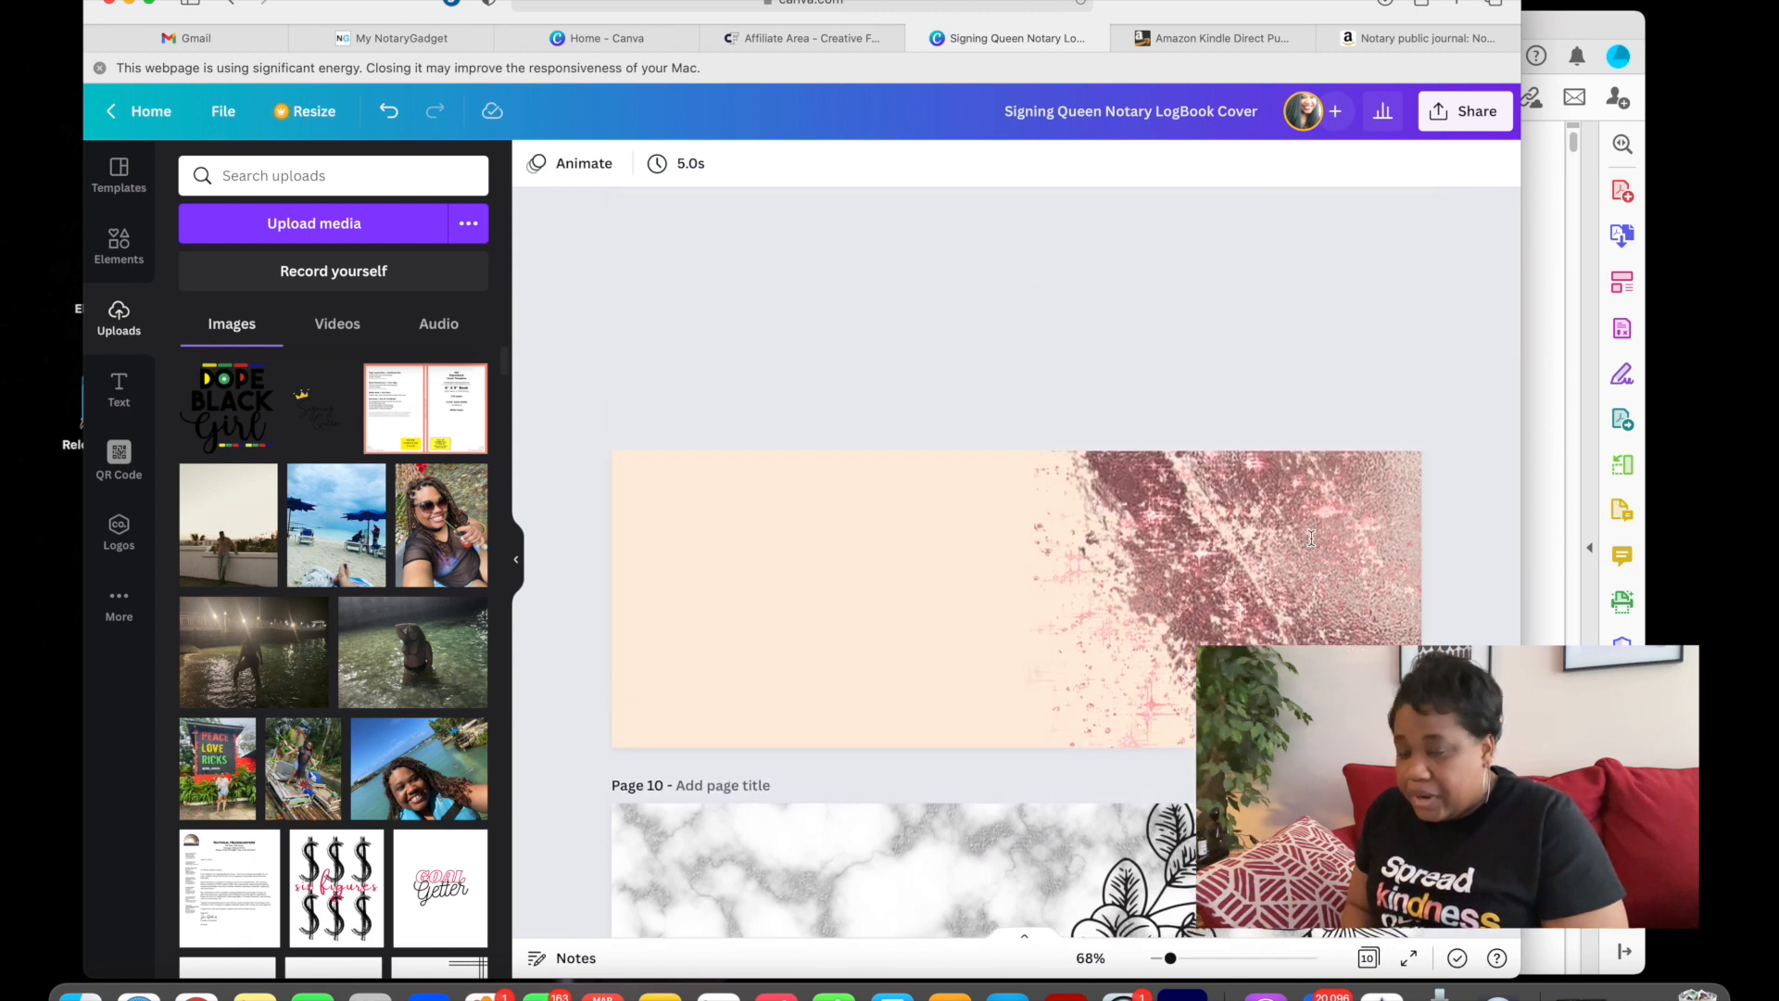
scroll(1311, 537, down, 10)
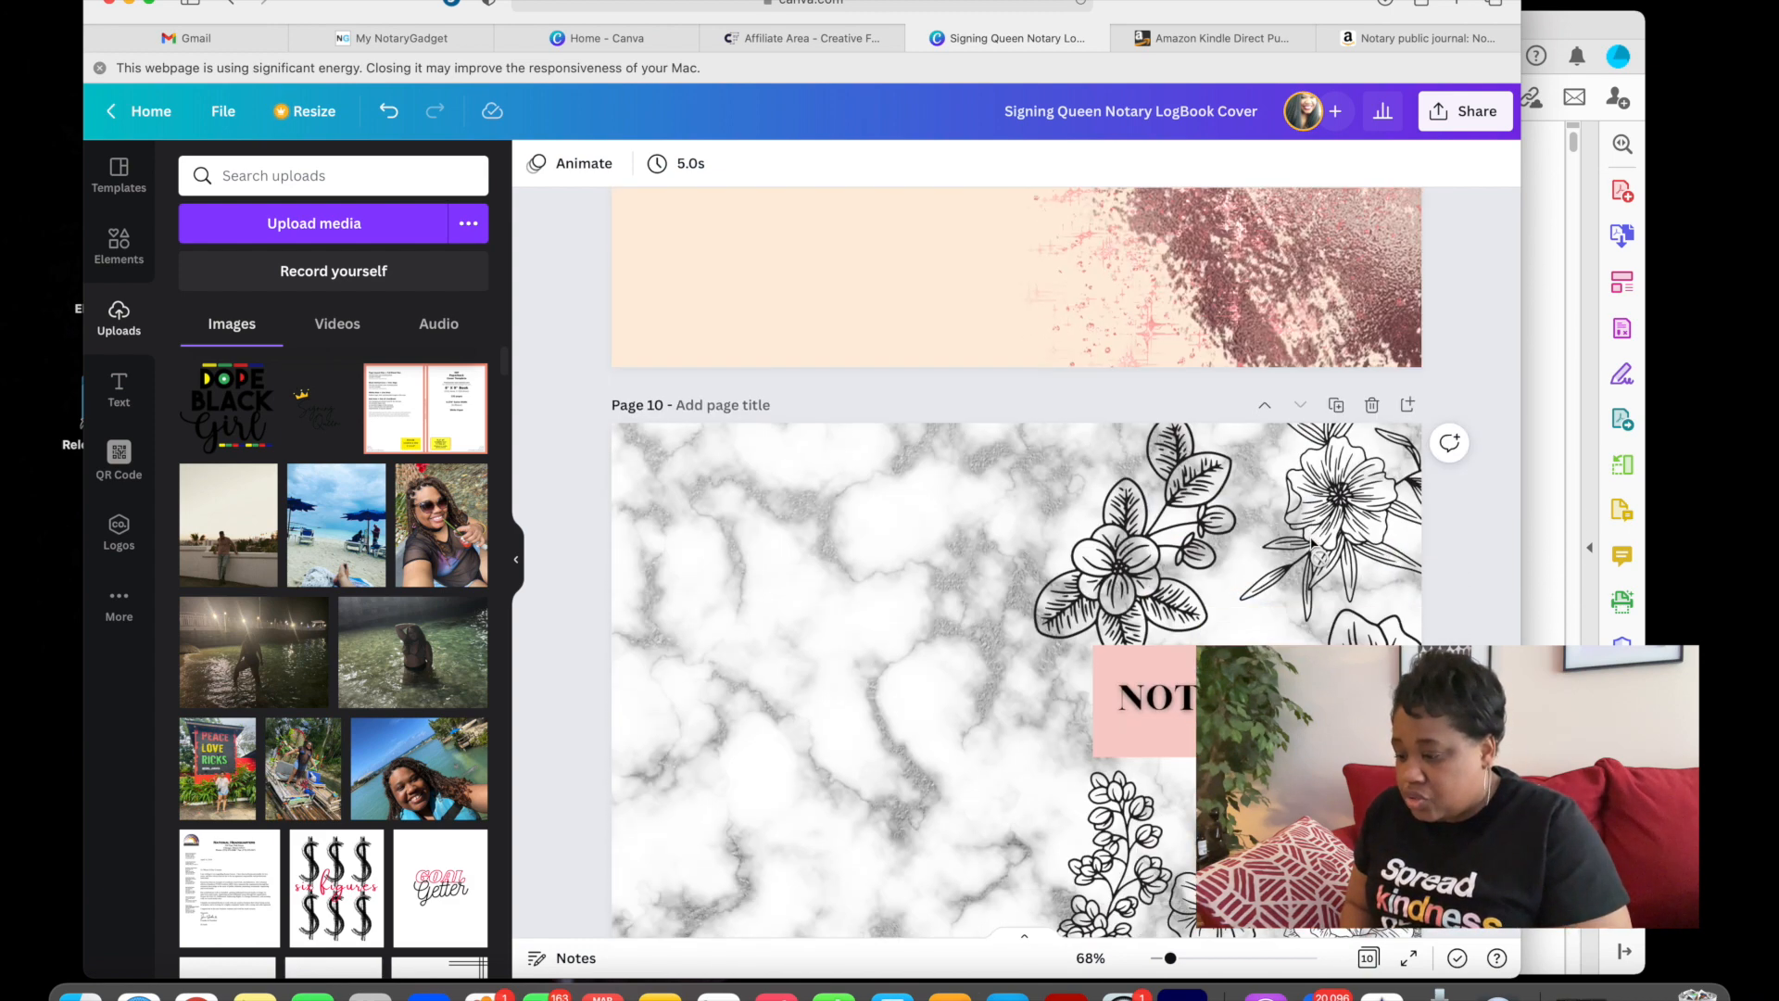
scroll(1310, 542, up, 10)
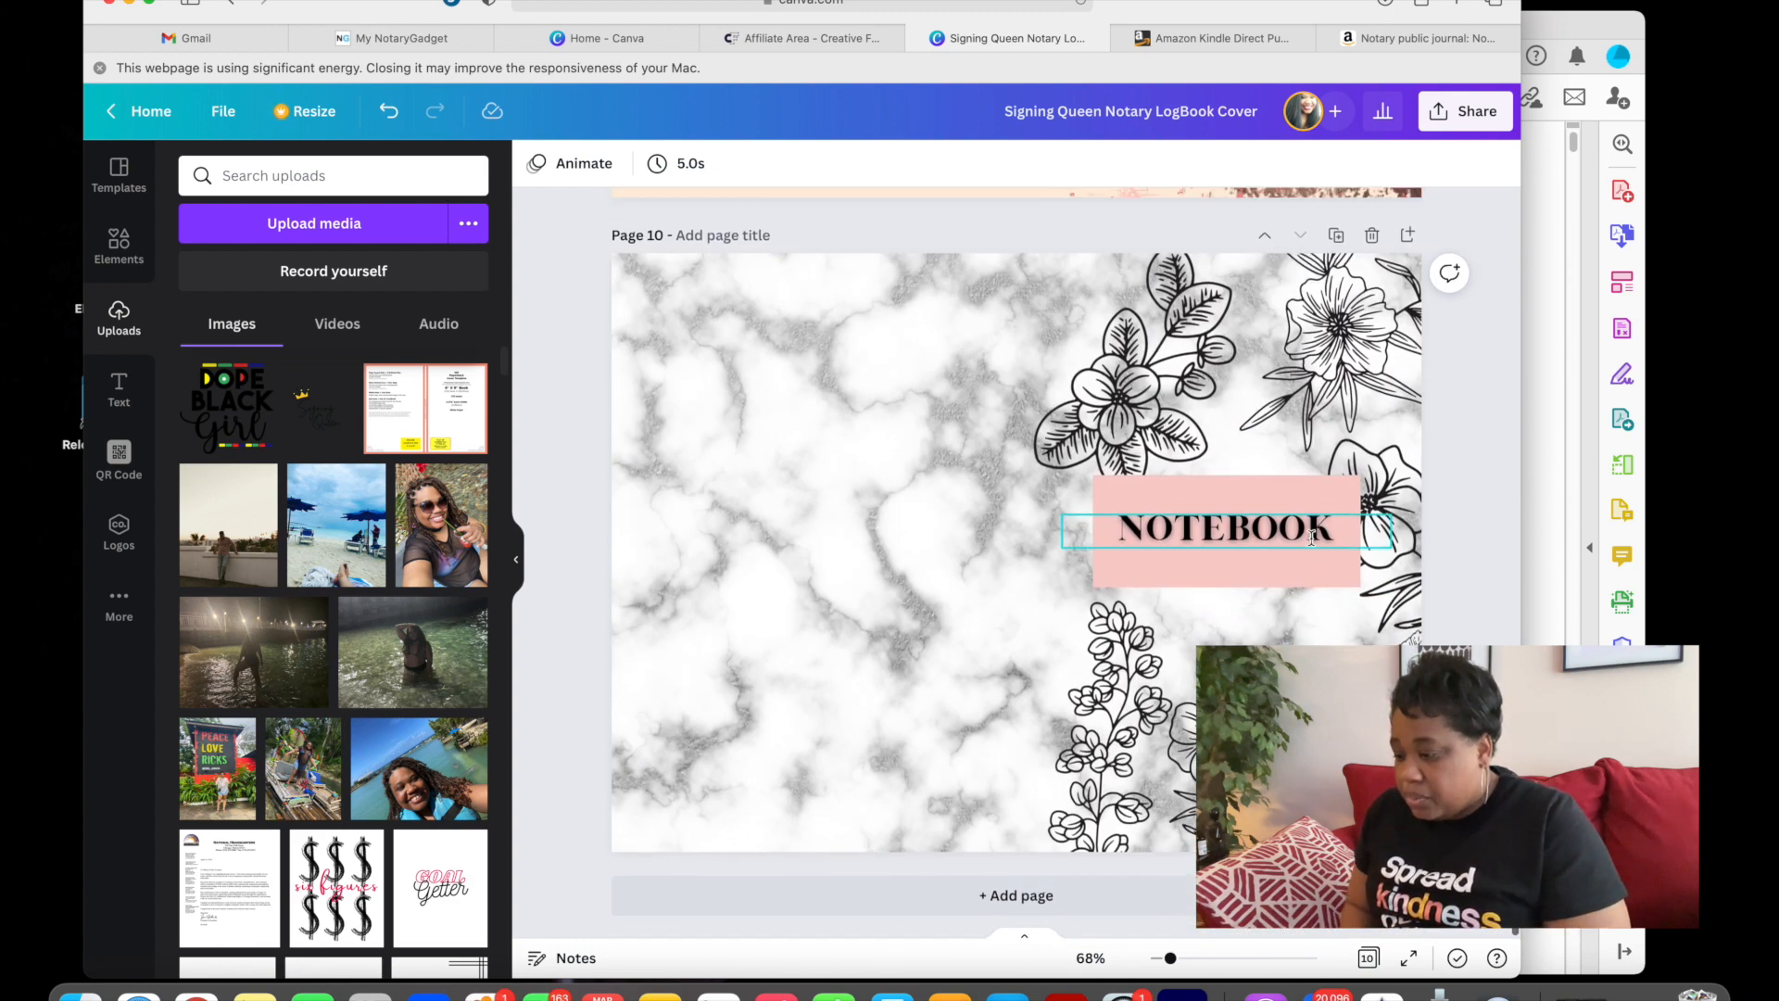
scroll(1310, 538, up, 15)
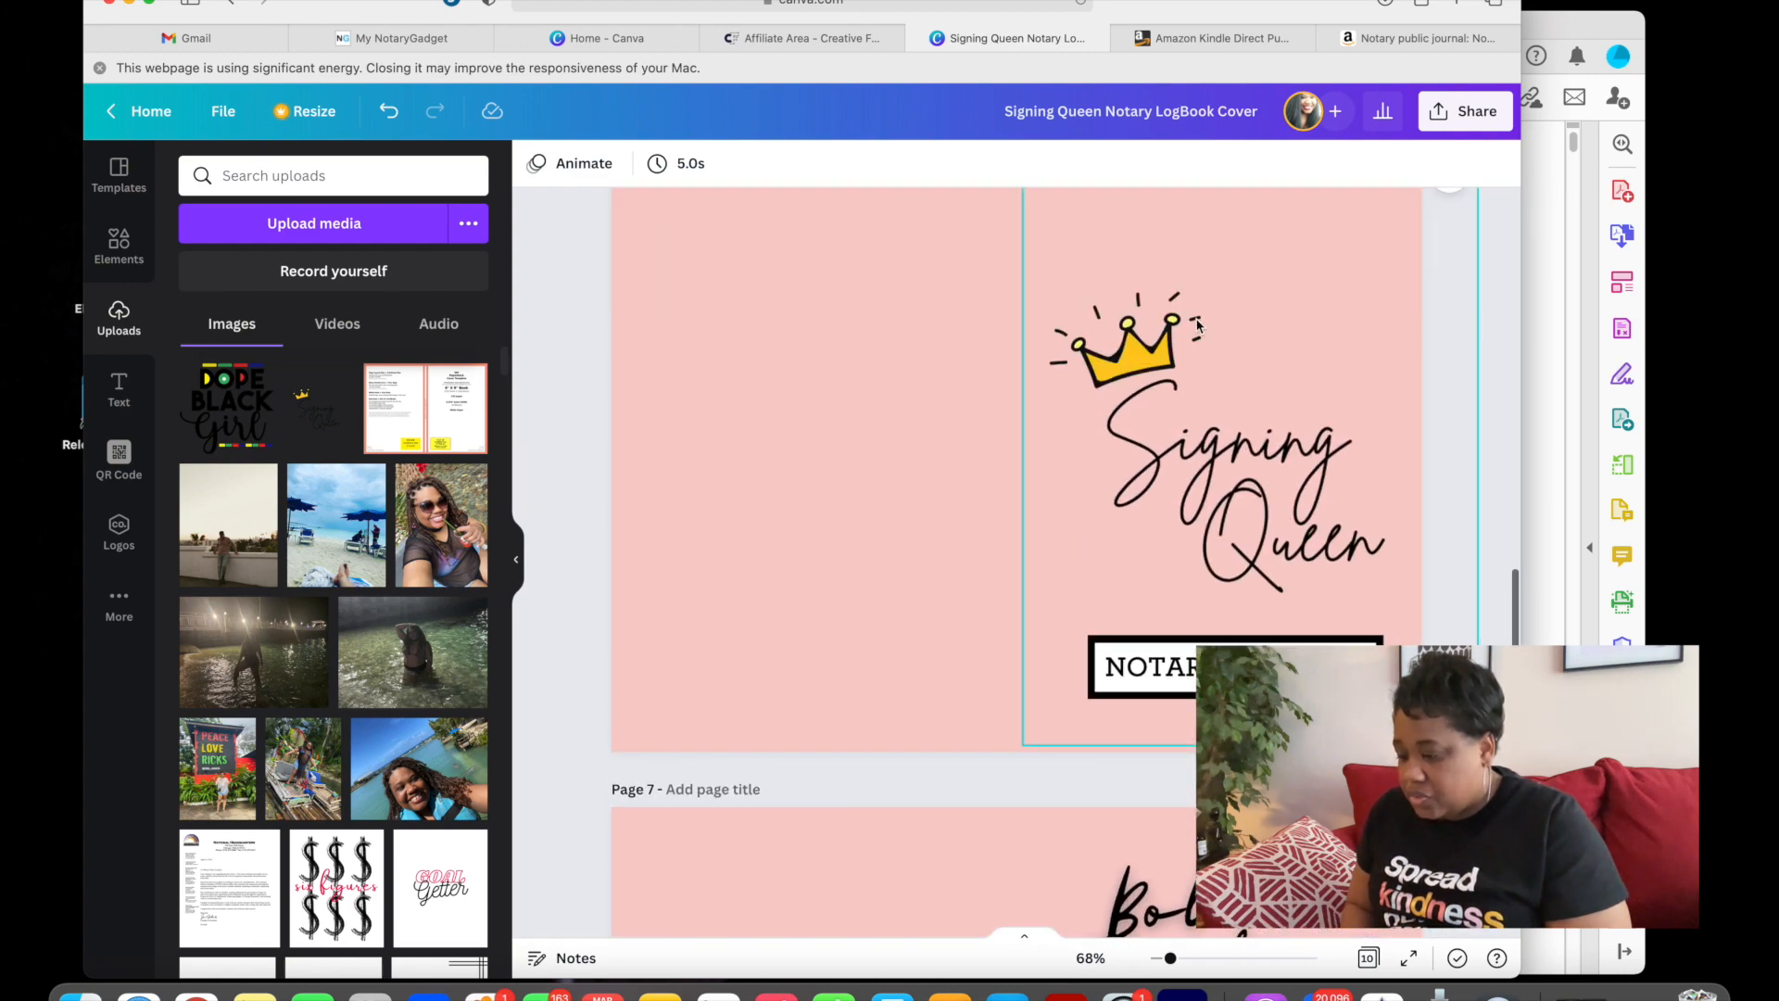
scroll(1186, 322, down, 20)
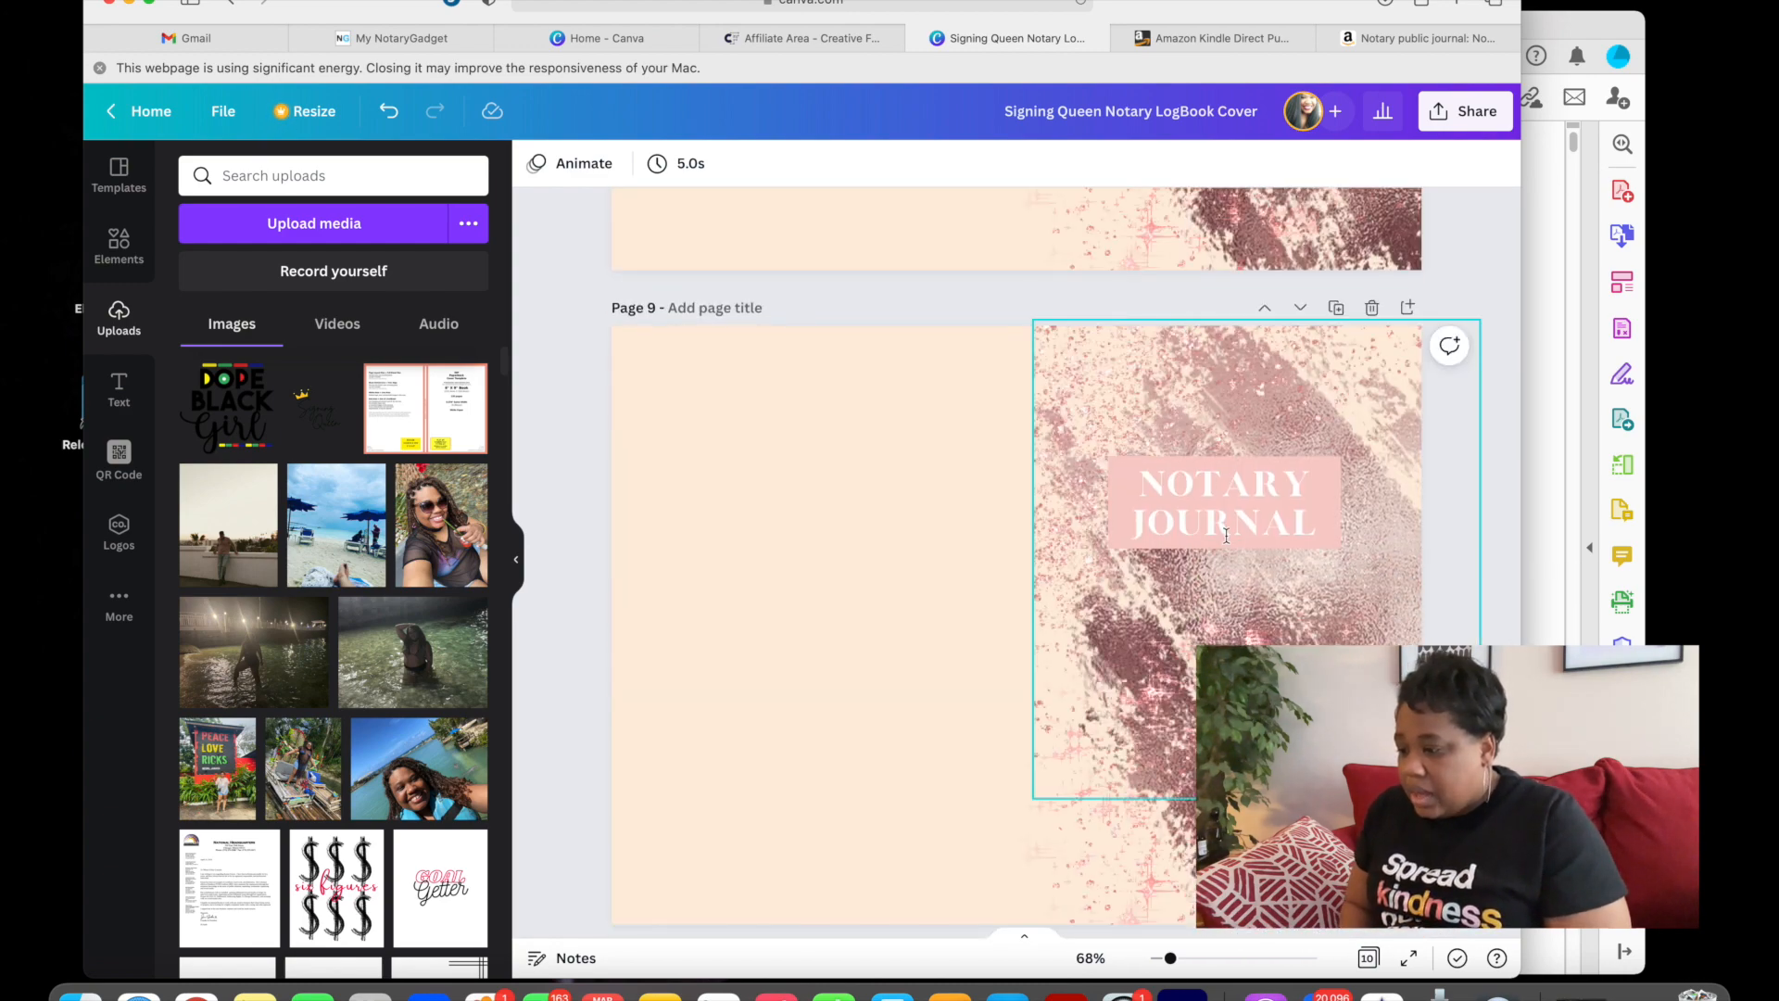
- Rename the design as "Marble Floral Notebook Cover"
click(1157, 115)
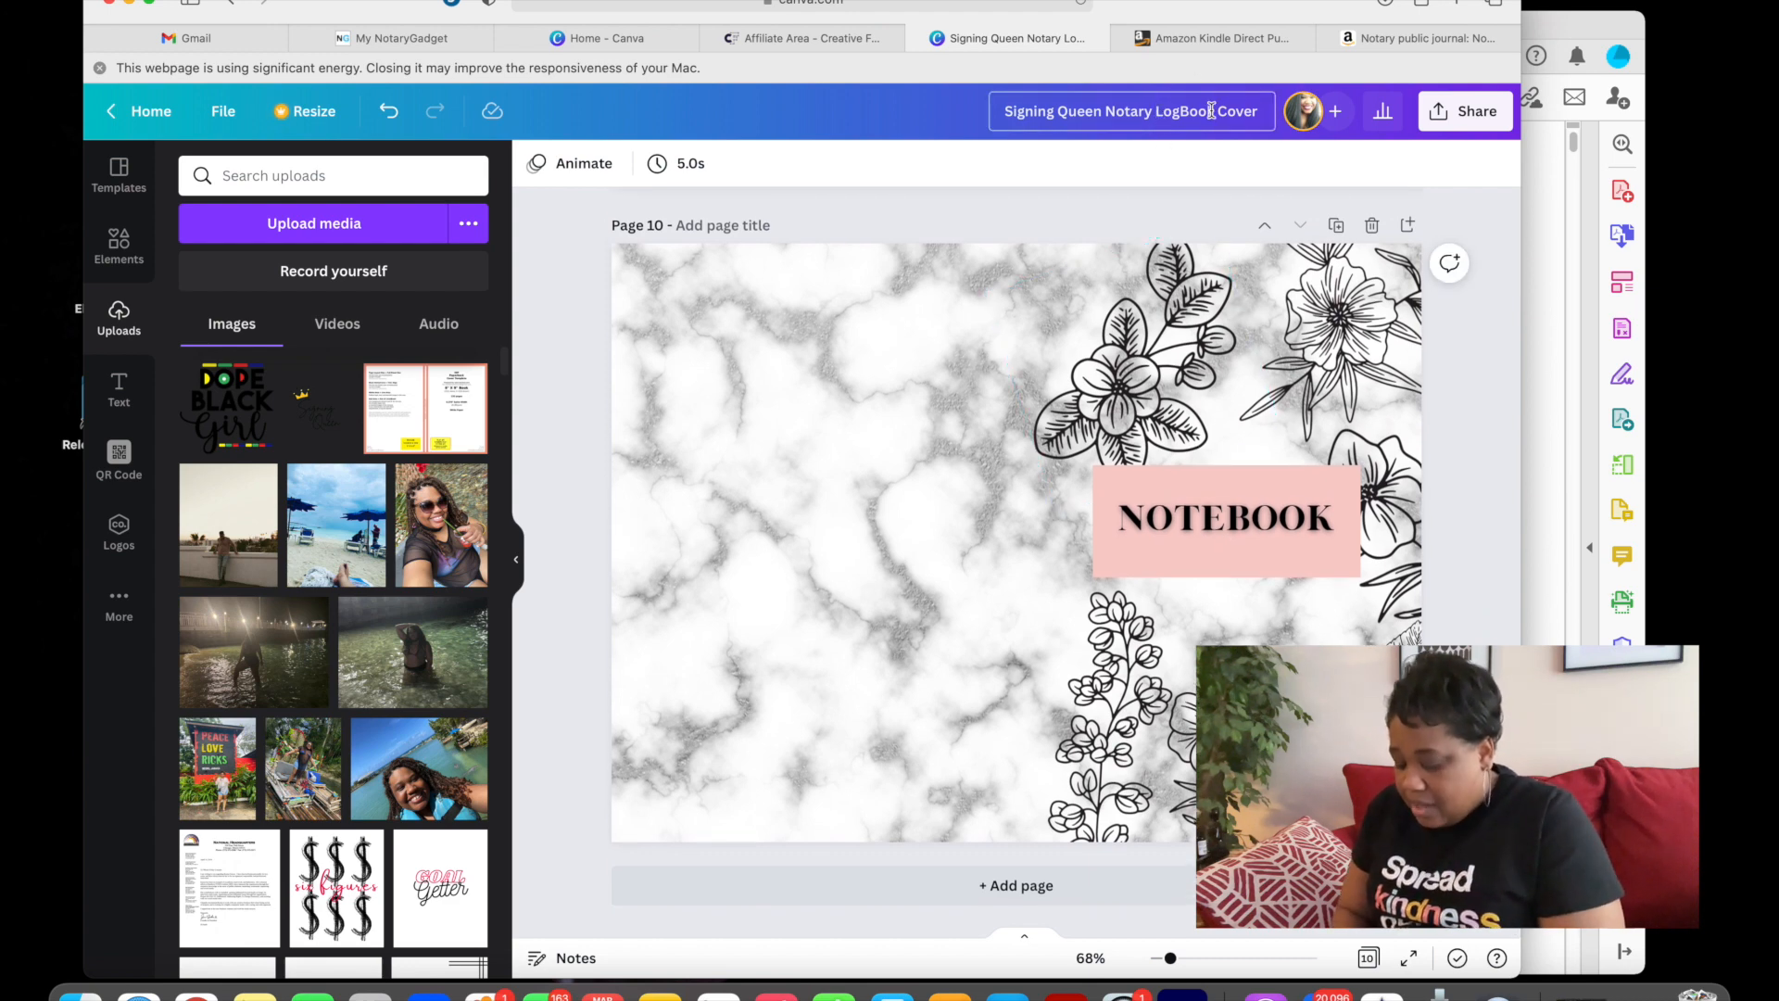
drag(1052, 100, 992, 106)
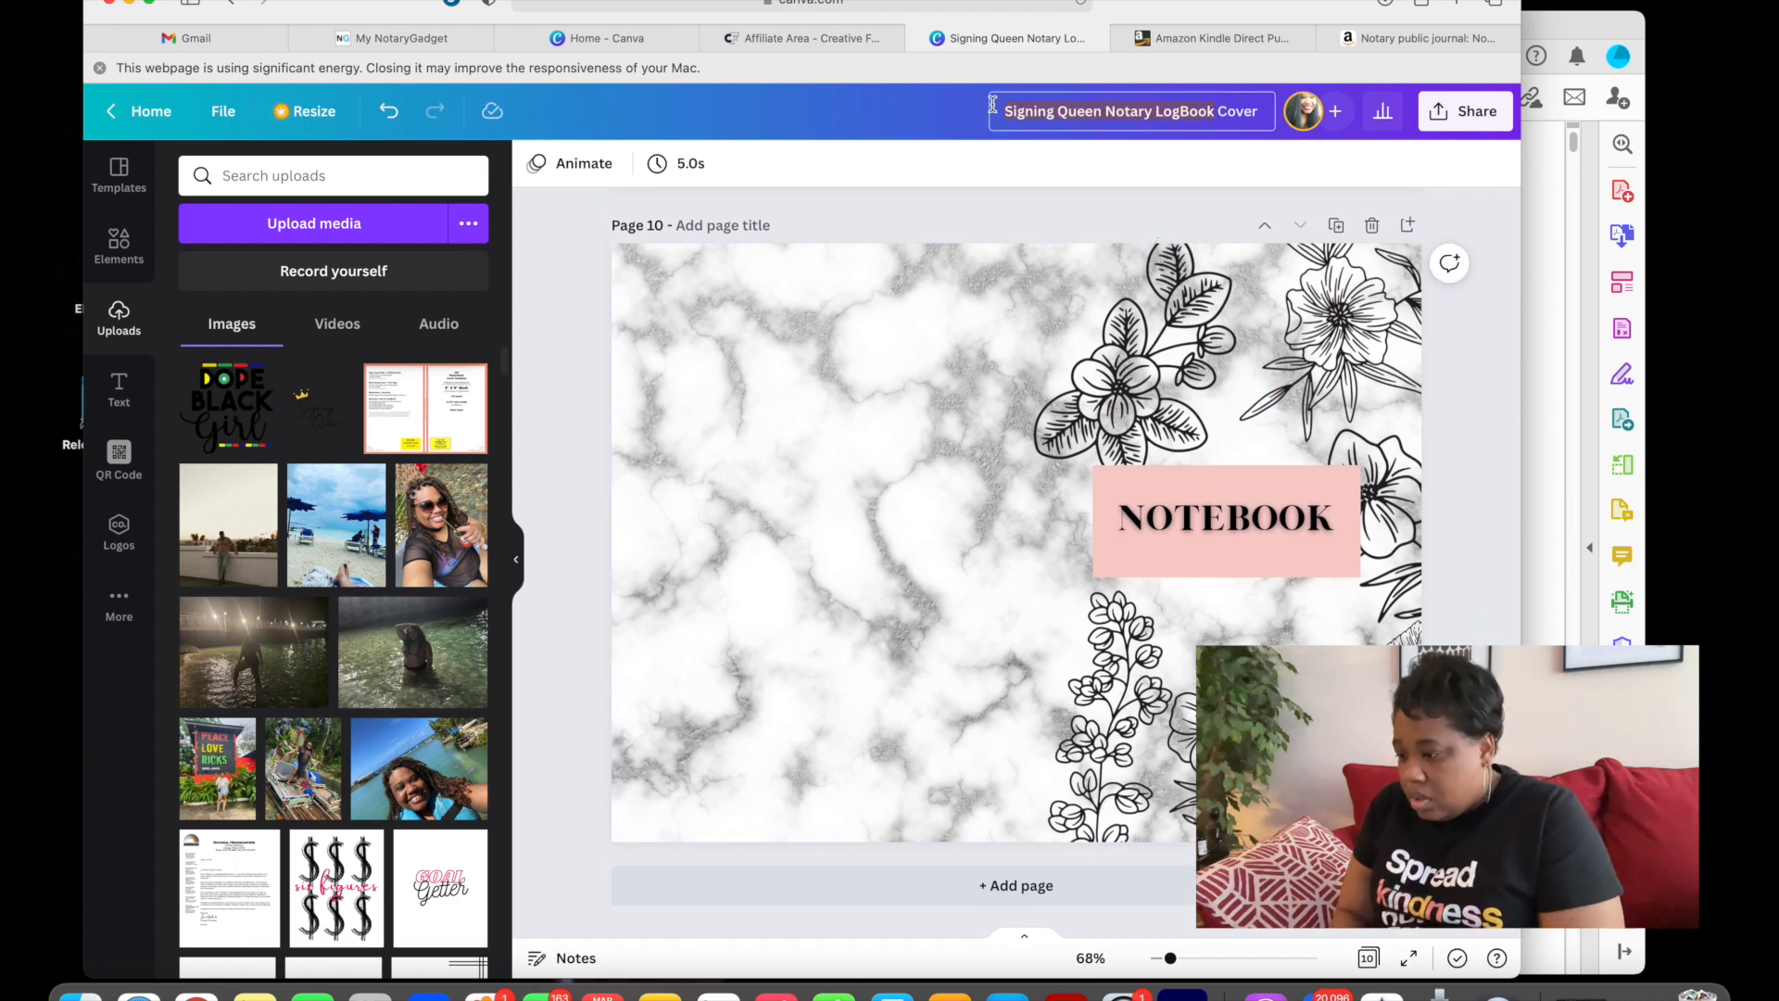
text(MArble)
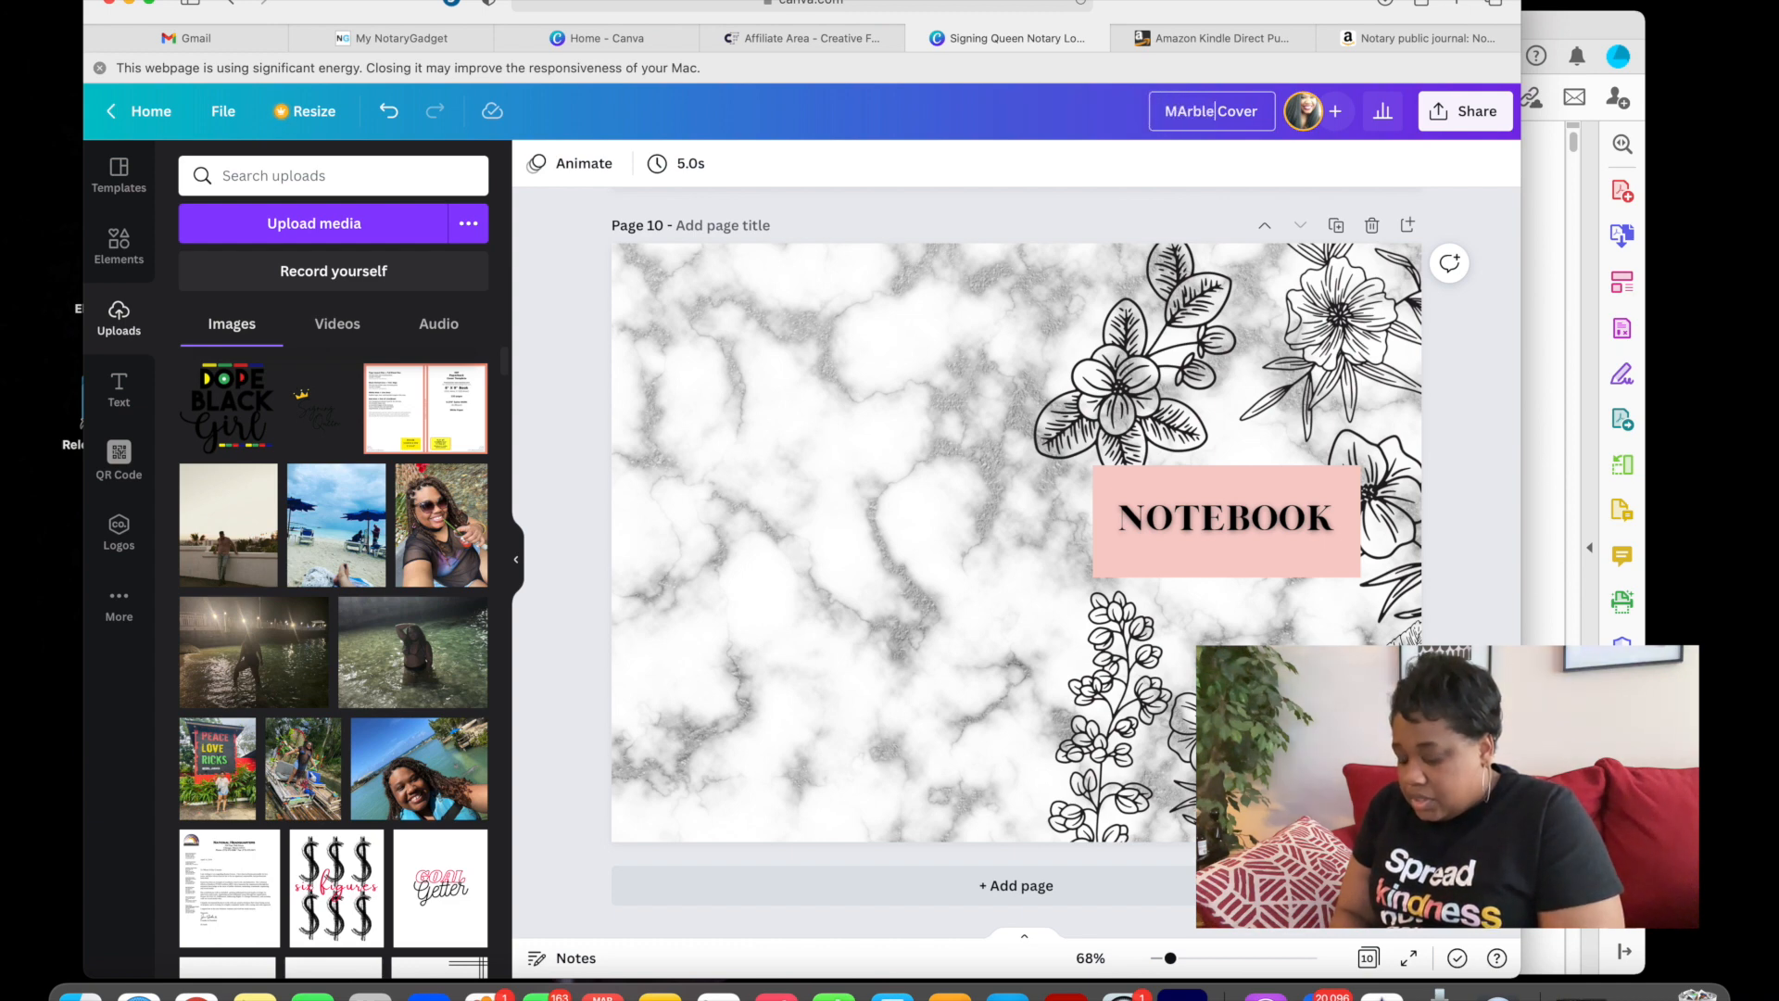
key(BackSpace)
key(BackSpace)
text(arble )
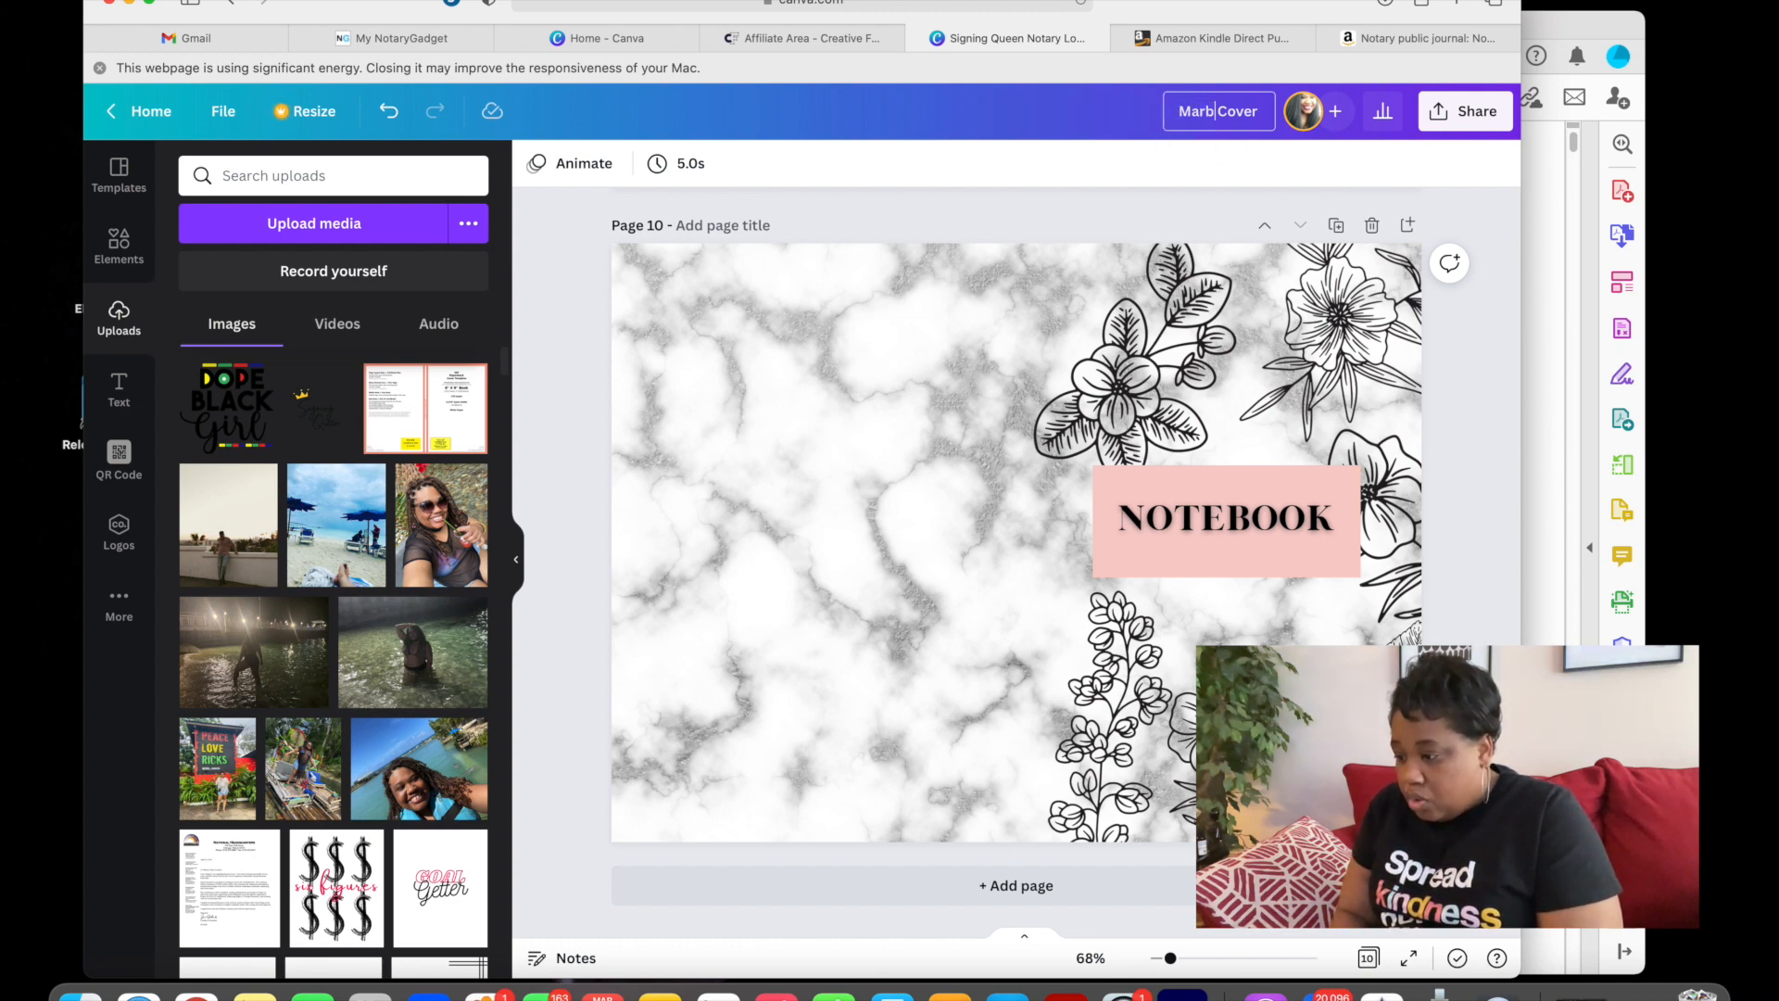
text(F )
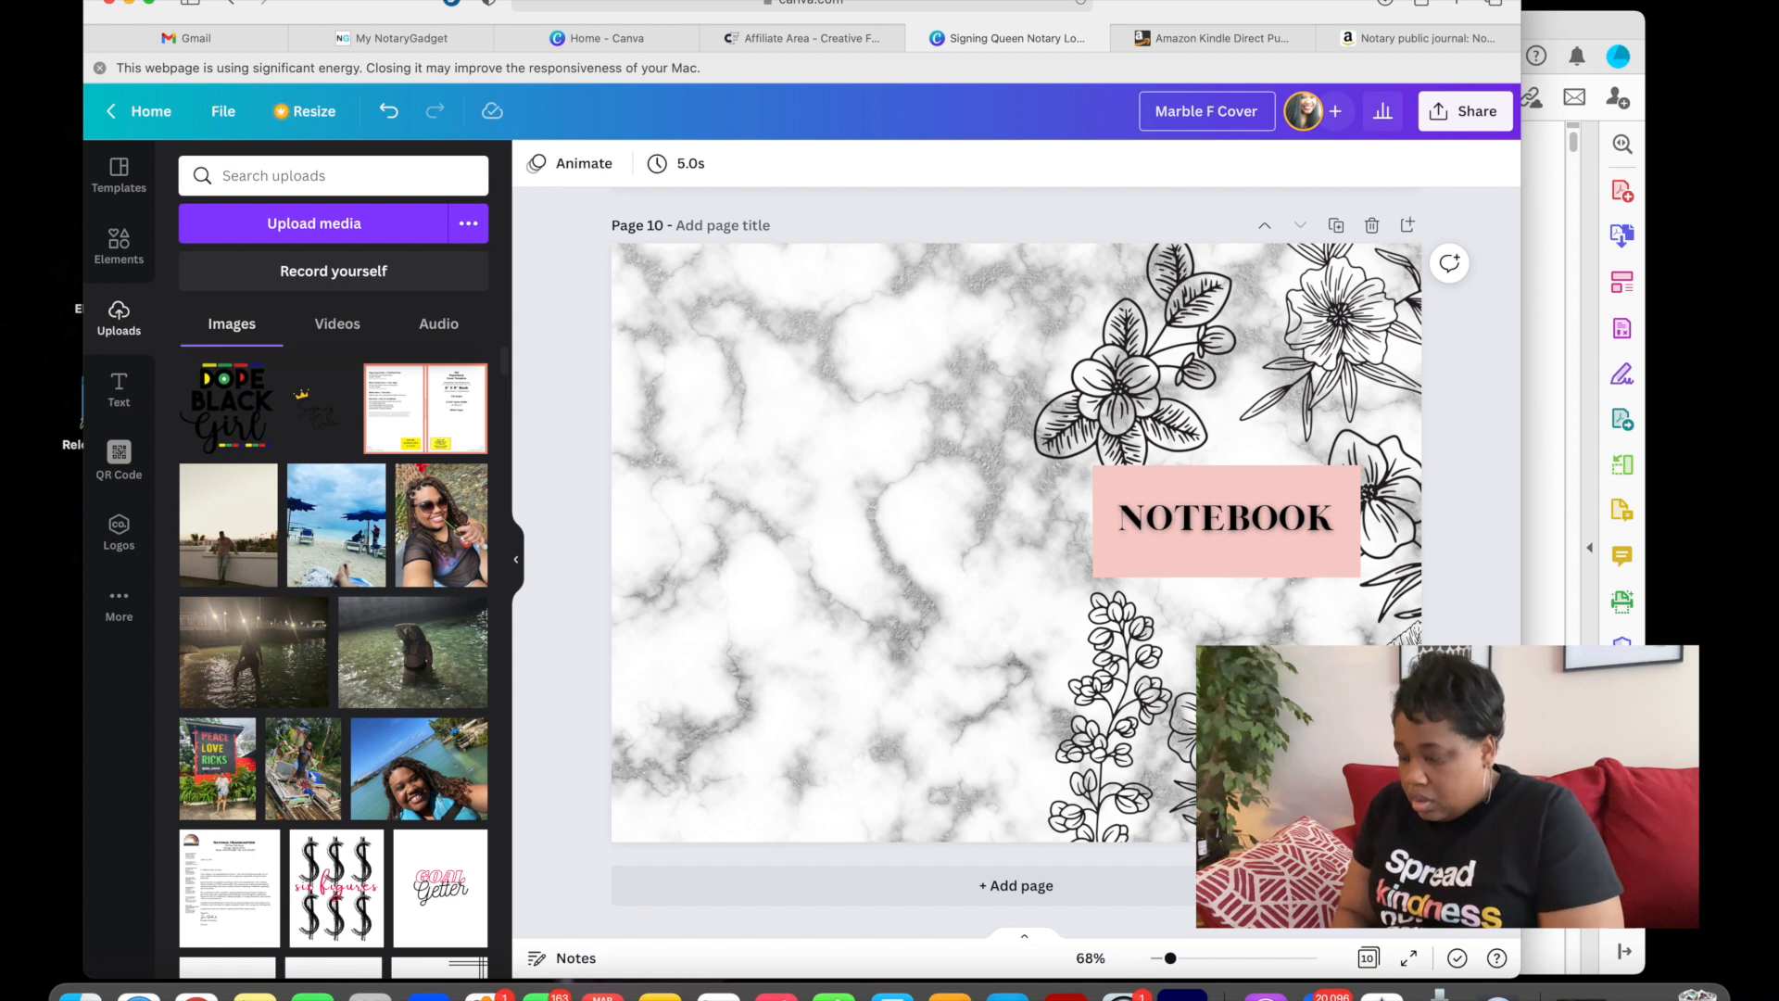
text(loral )
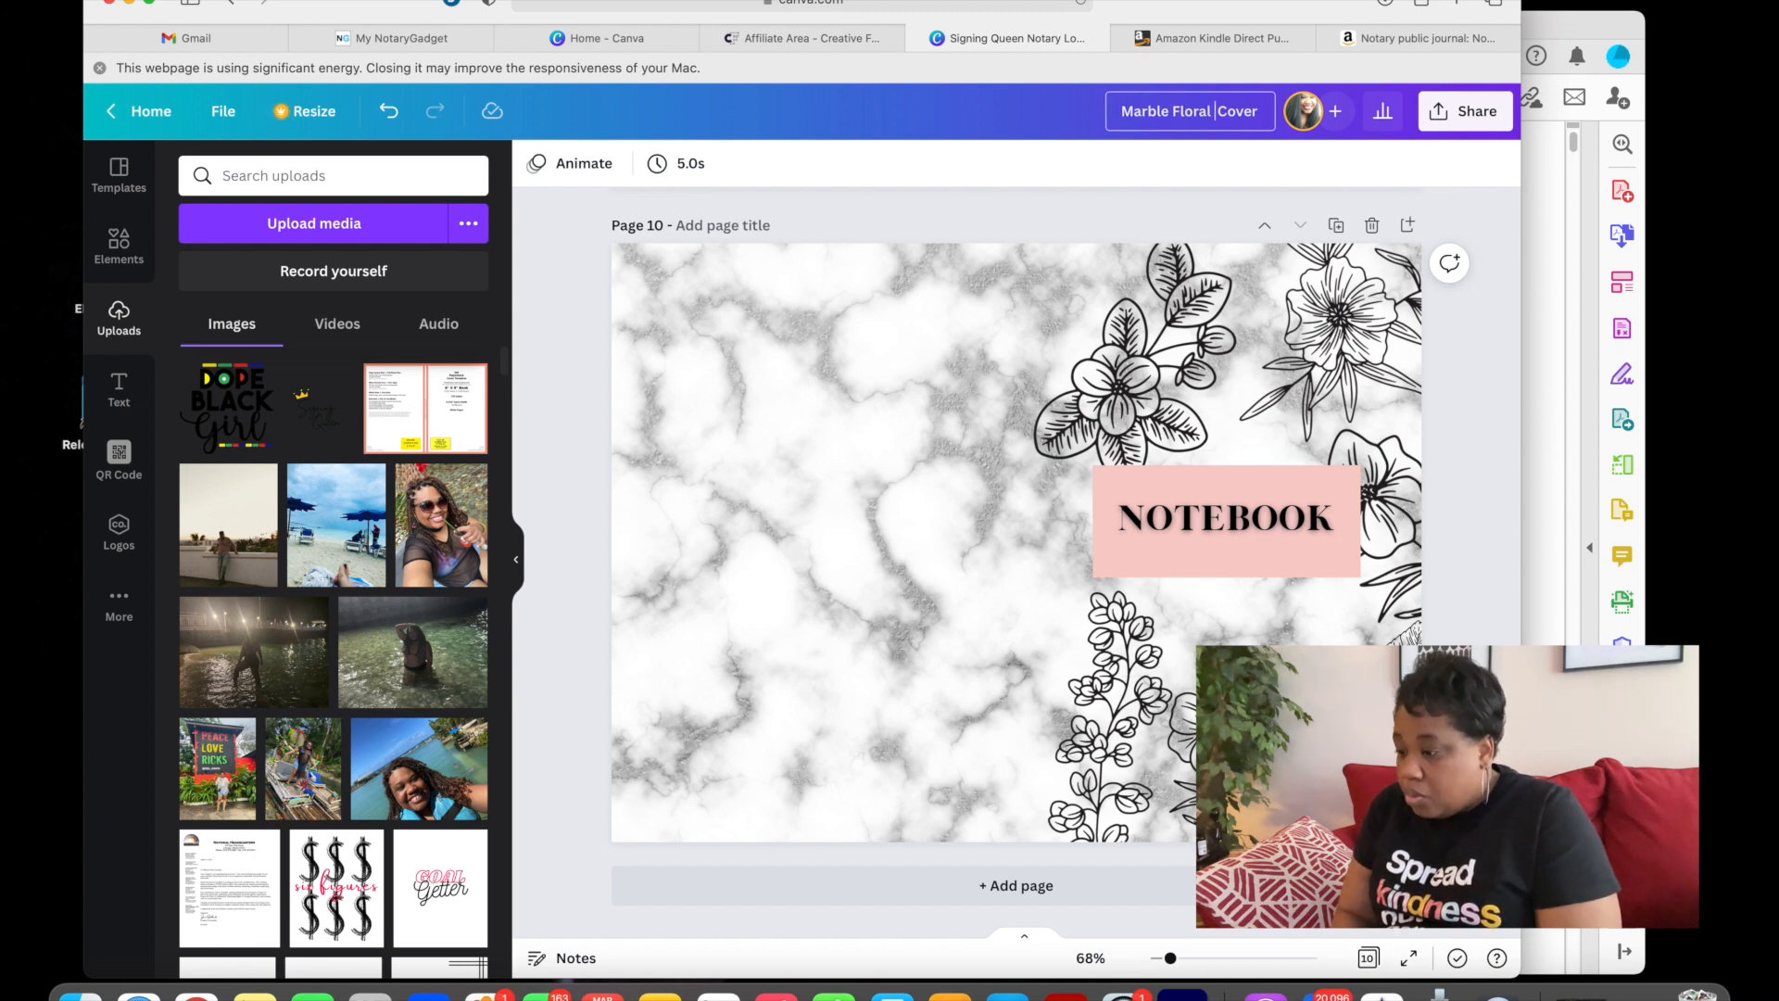
text(Notebook)
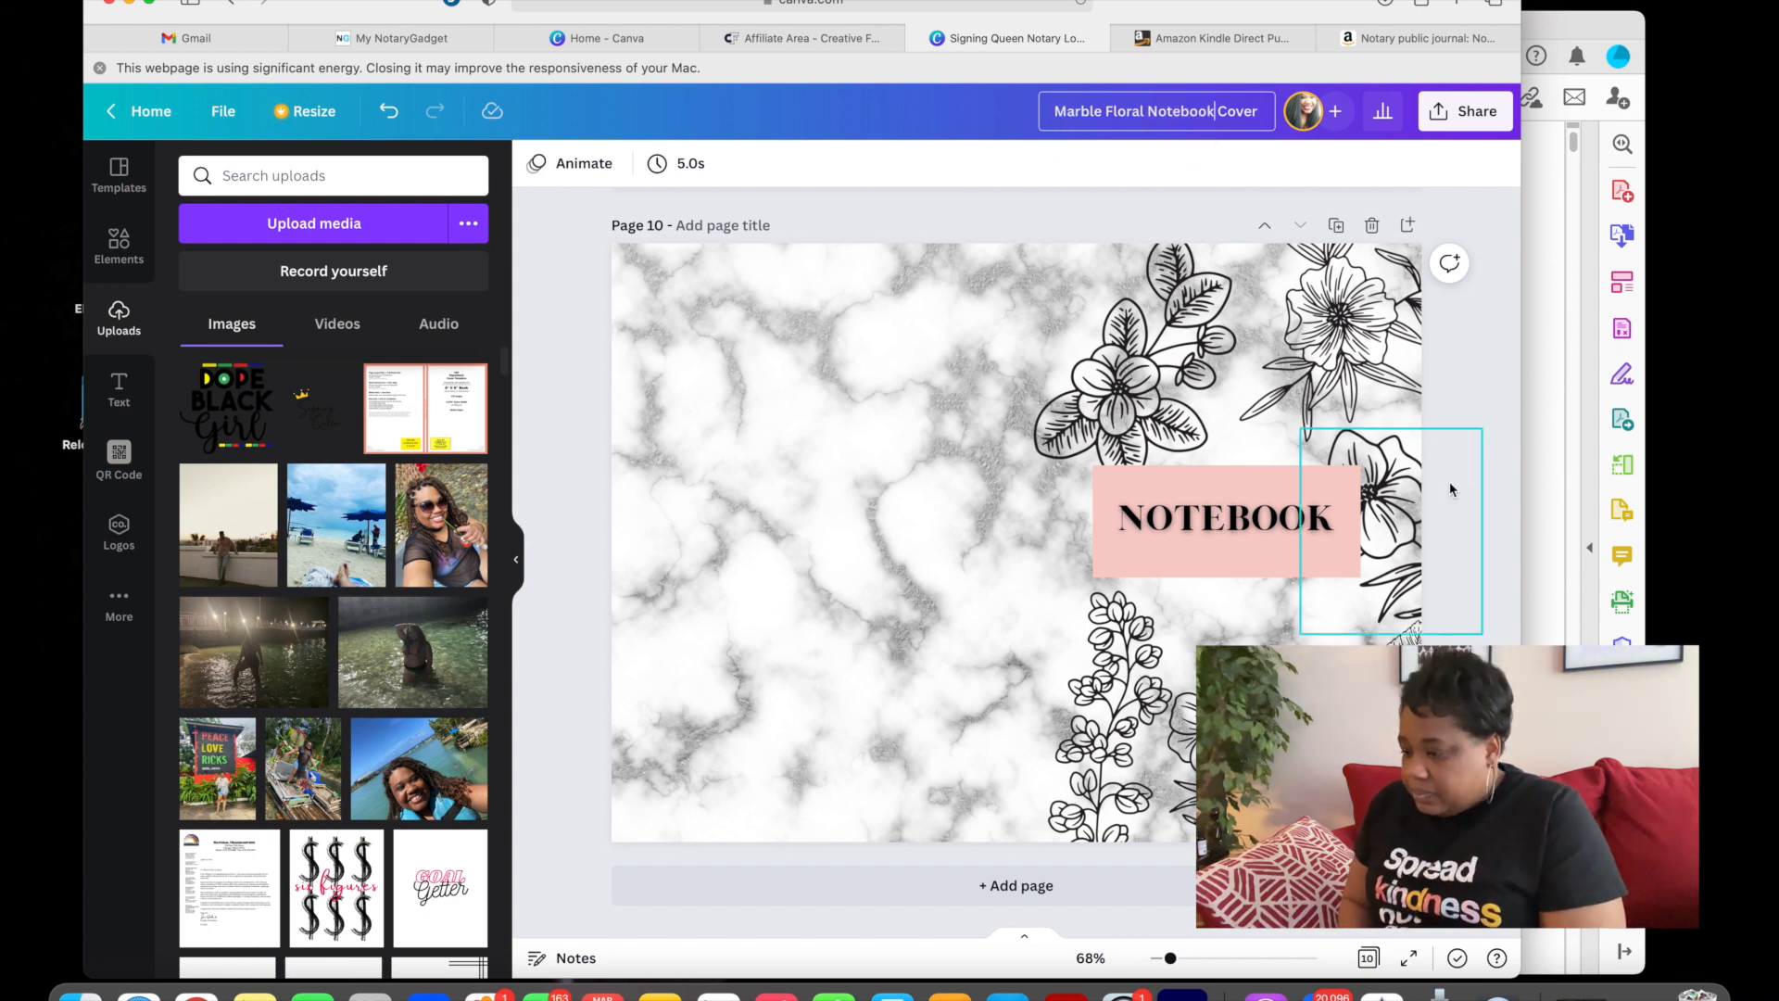
key(Return)
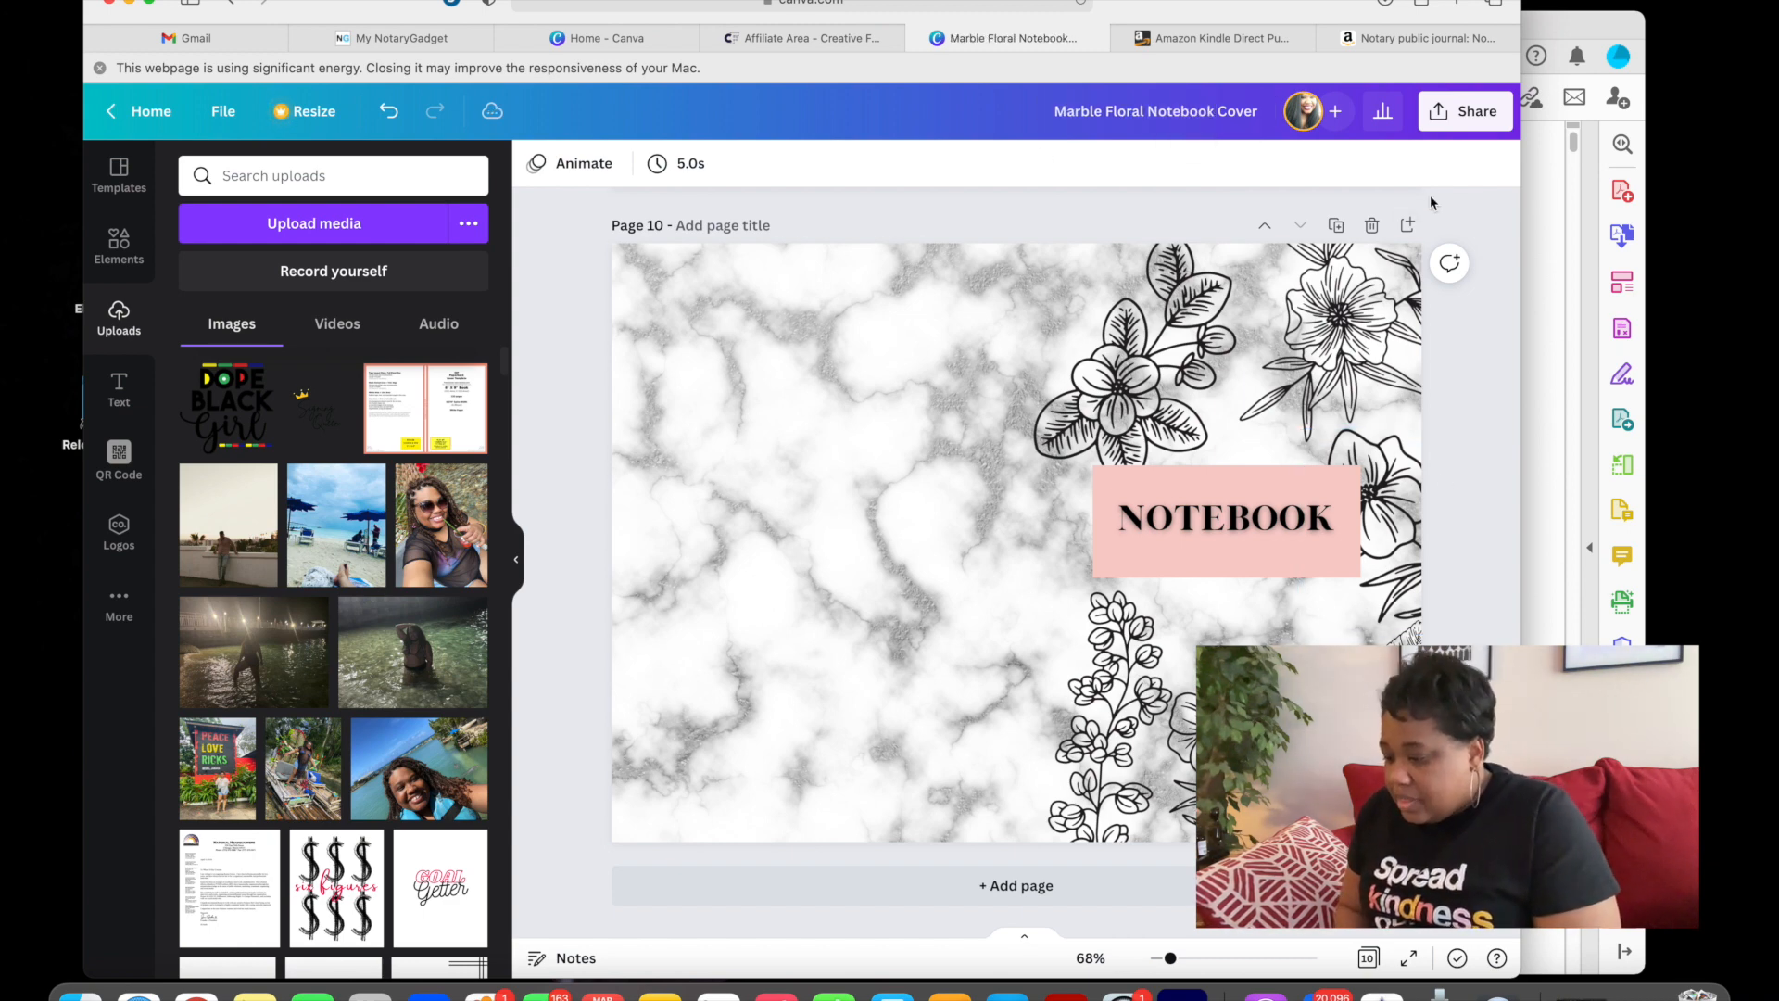
- Open the design's download settings and choose PDF Print as the file type
click(1466, 129)
click(1286, 595)
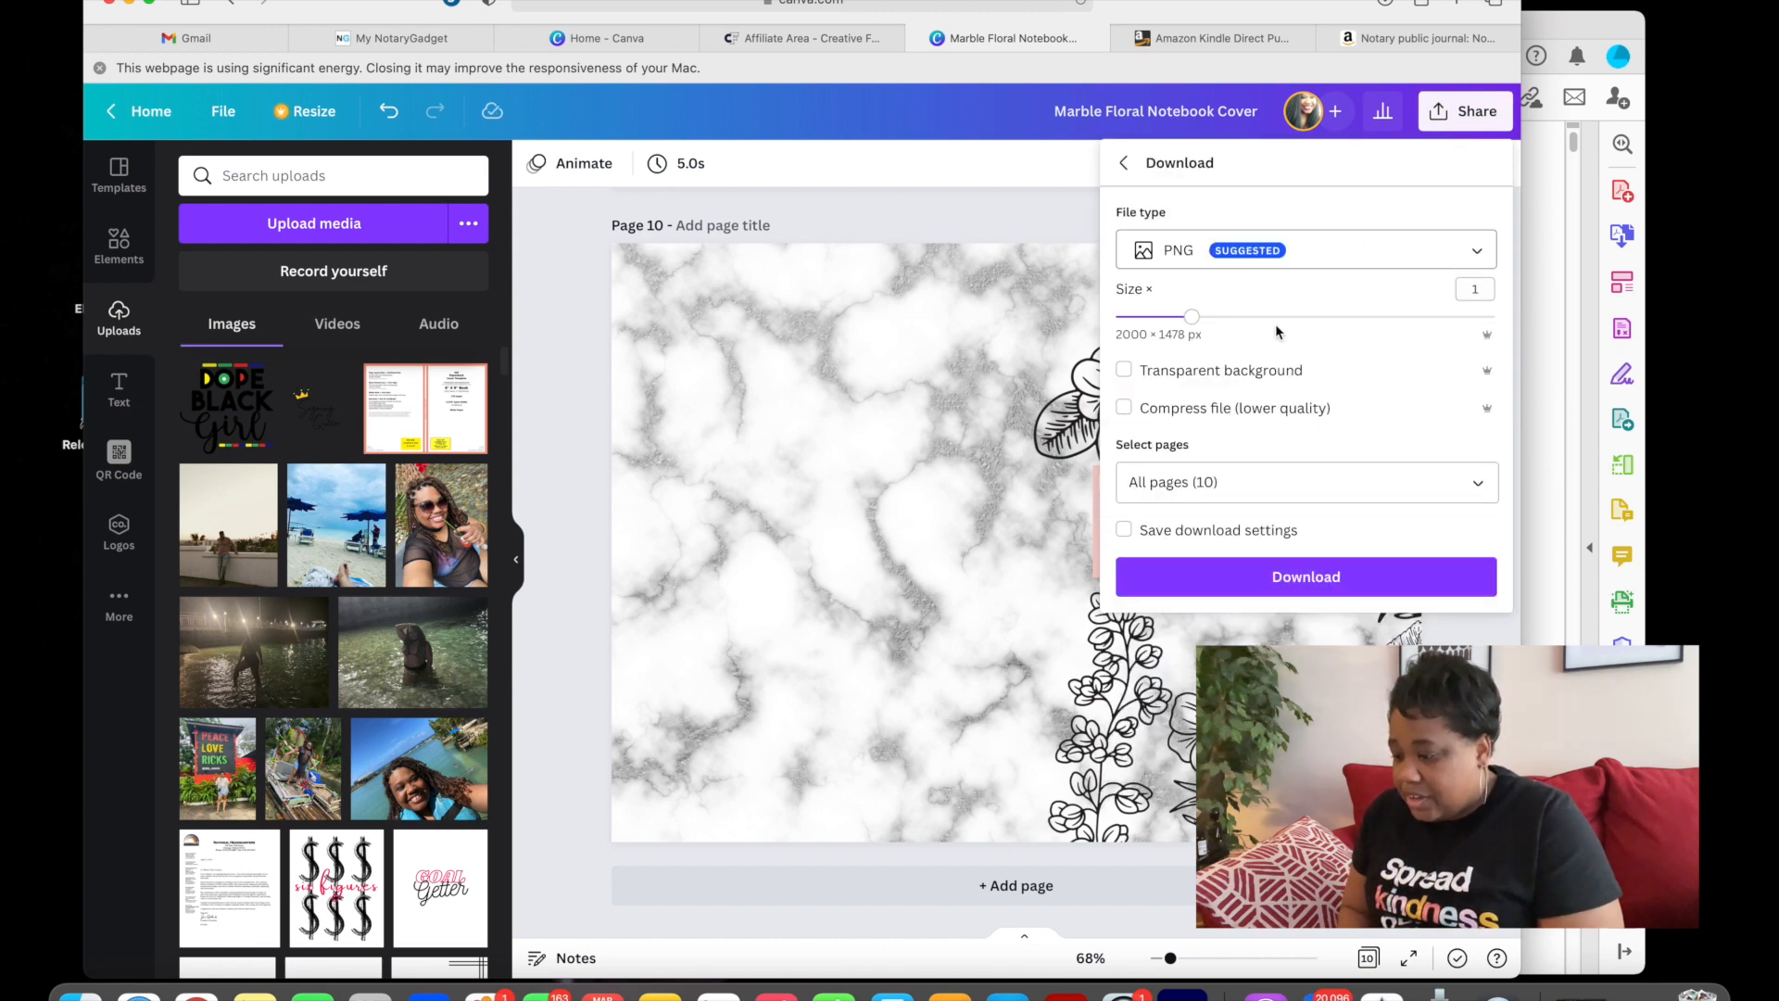
click(1475, 250)
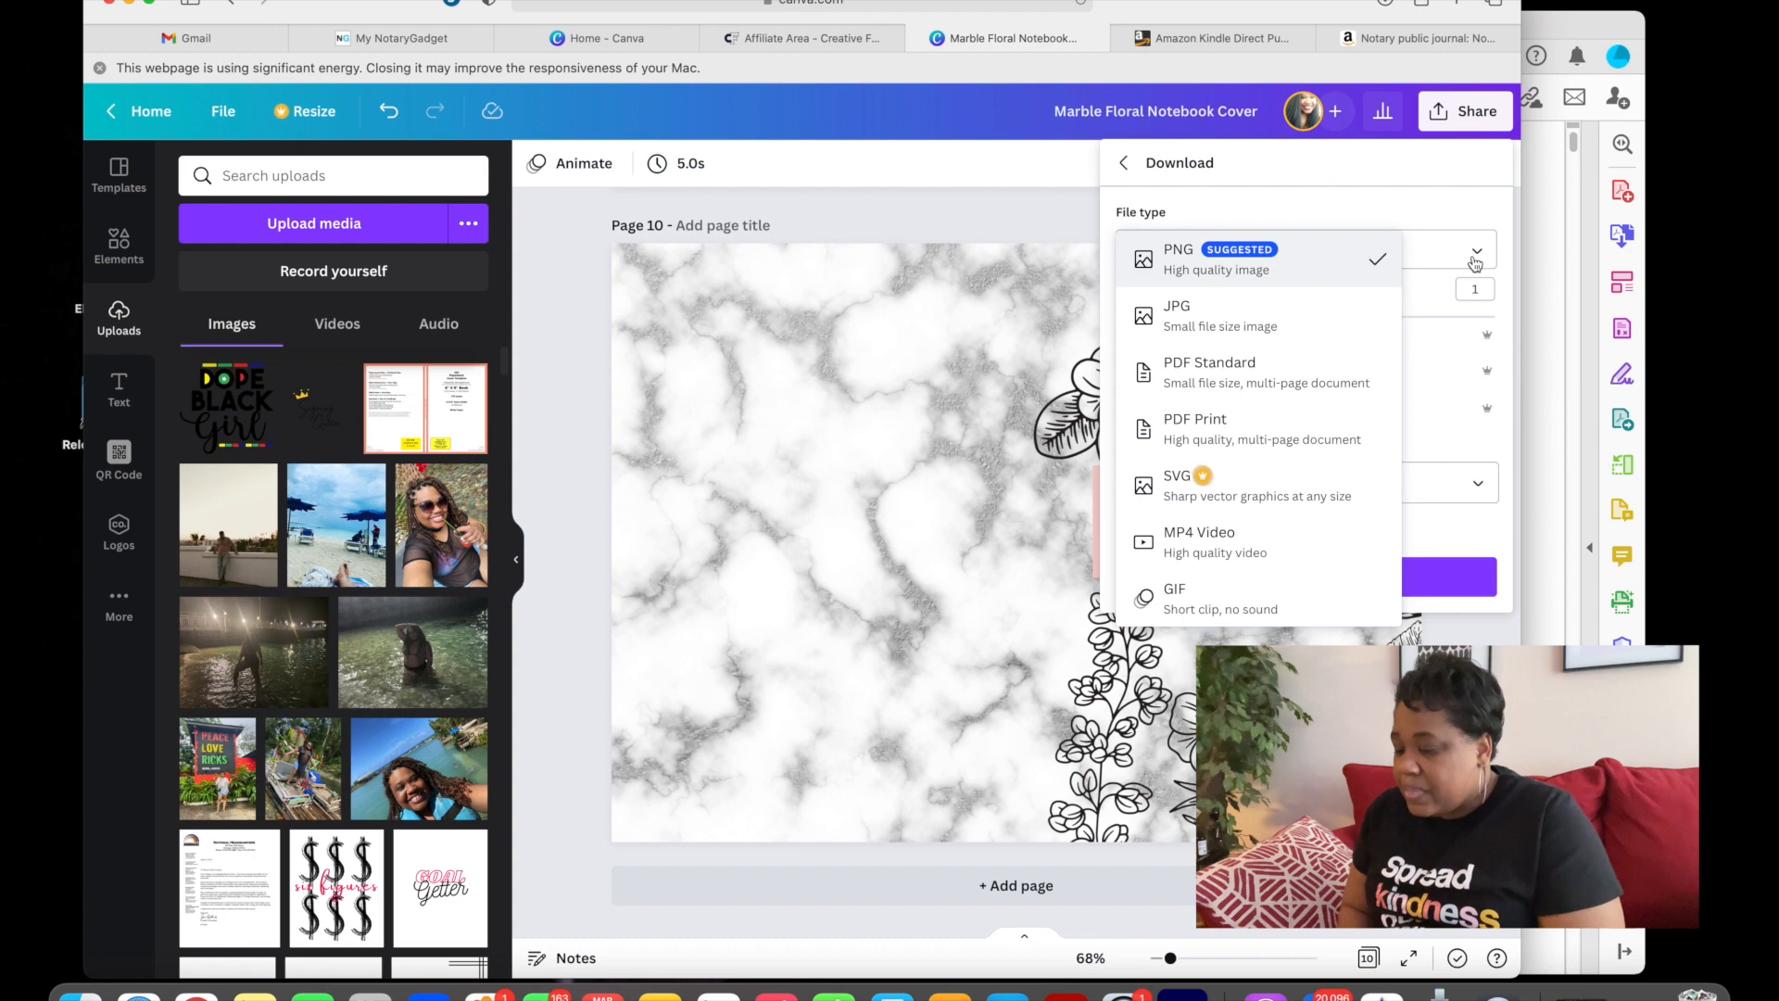
click(1295, 433)
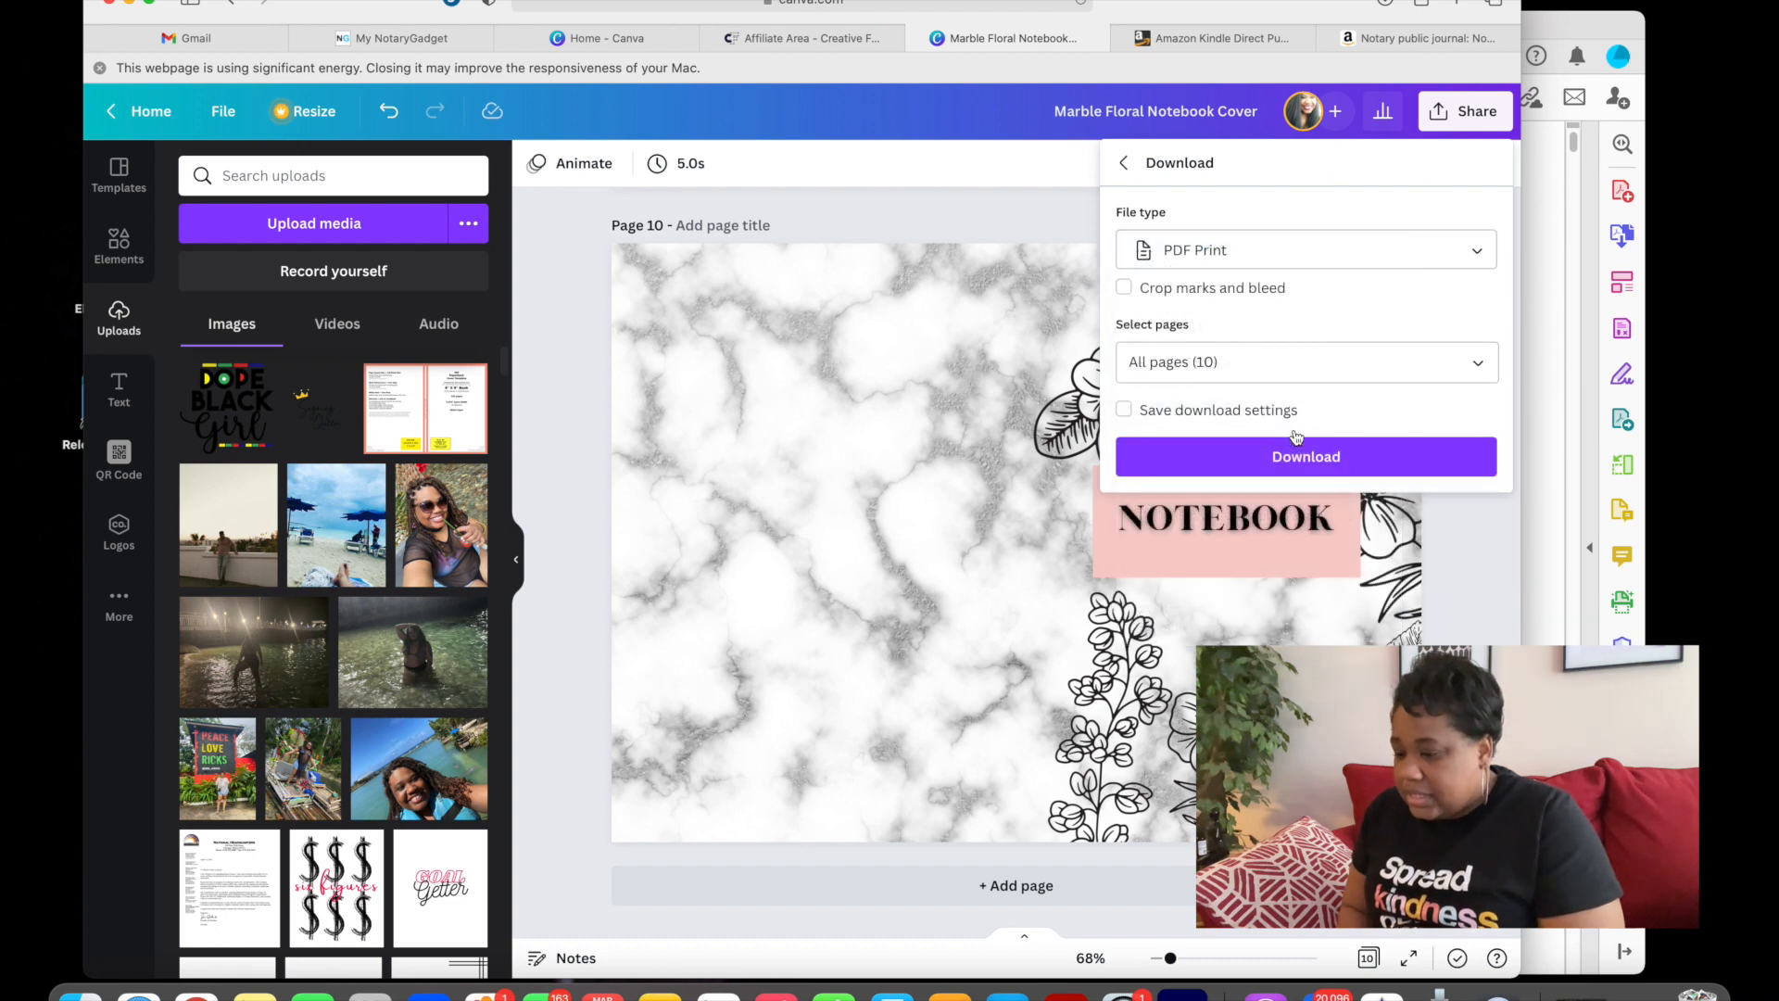
- Limit the page selection to page 10 only and download the cover
click(1479, 369)
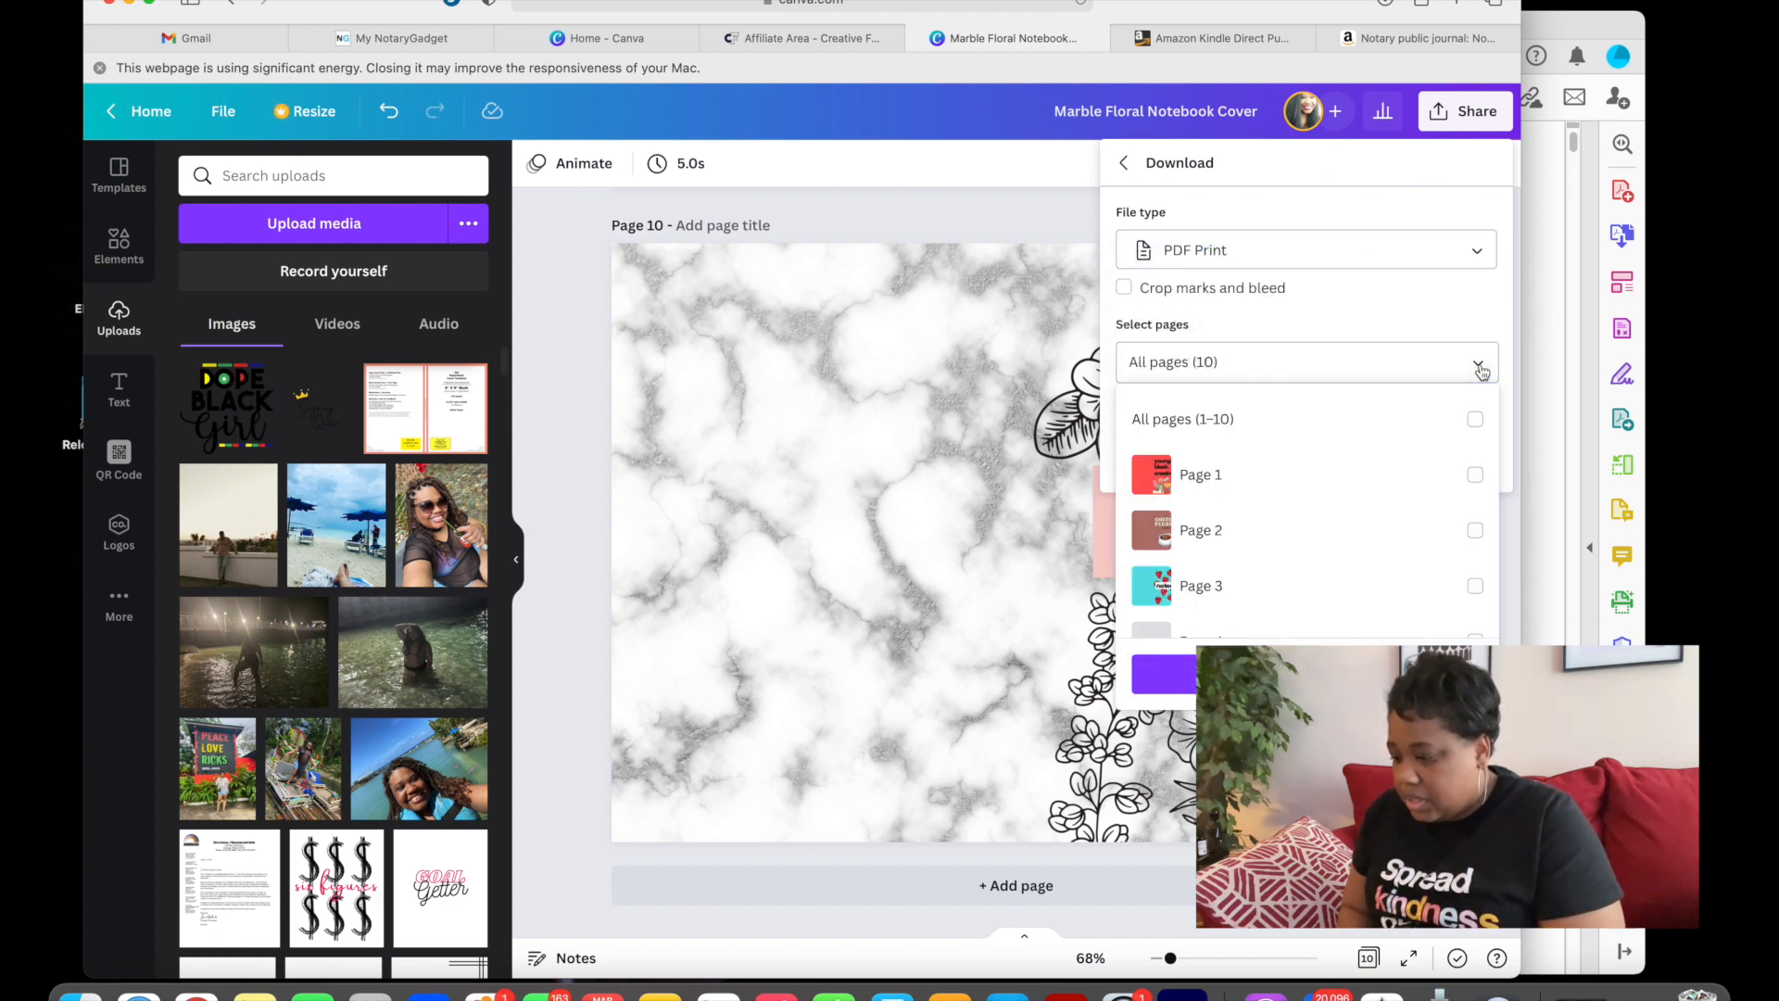
click(1475, 419)
click(1475, 419)
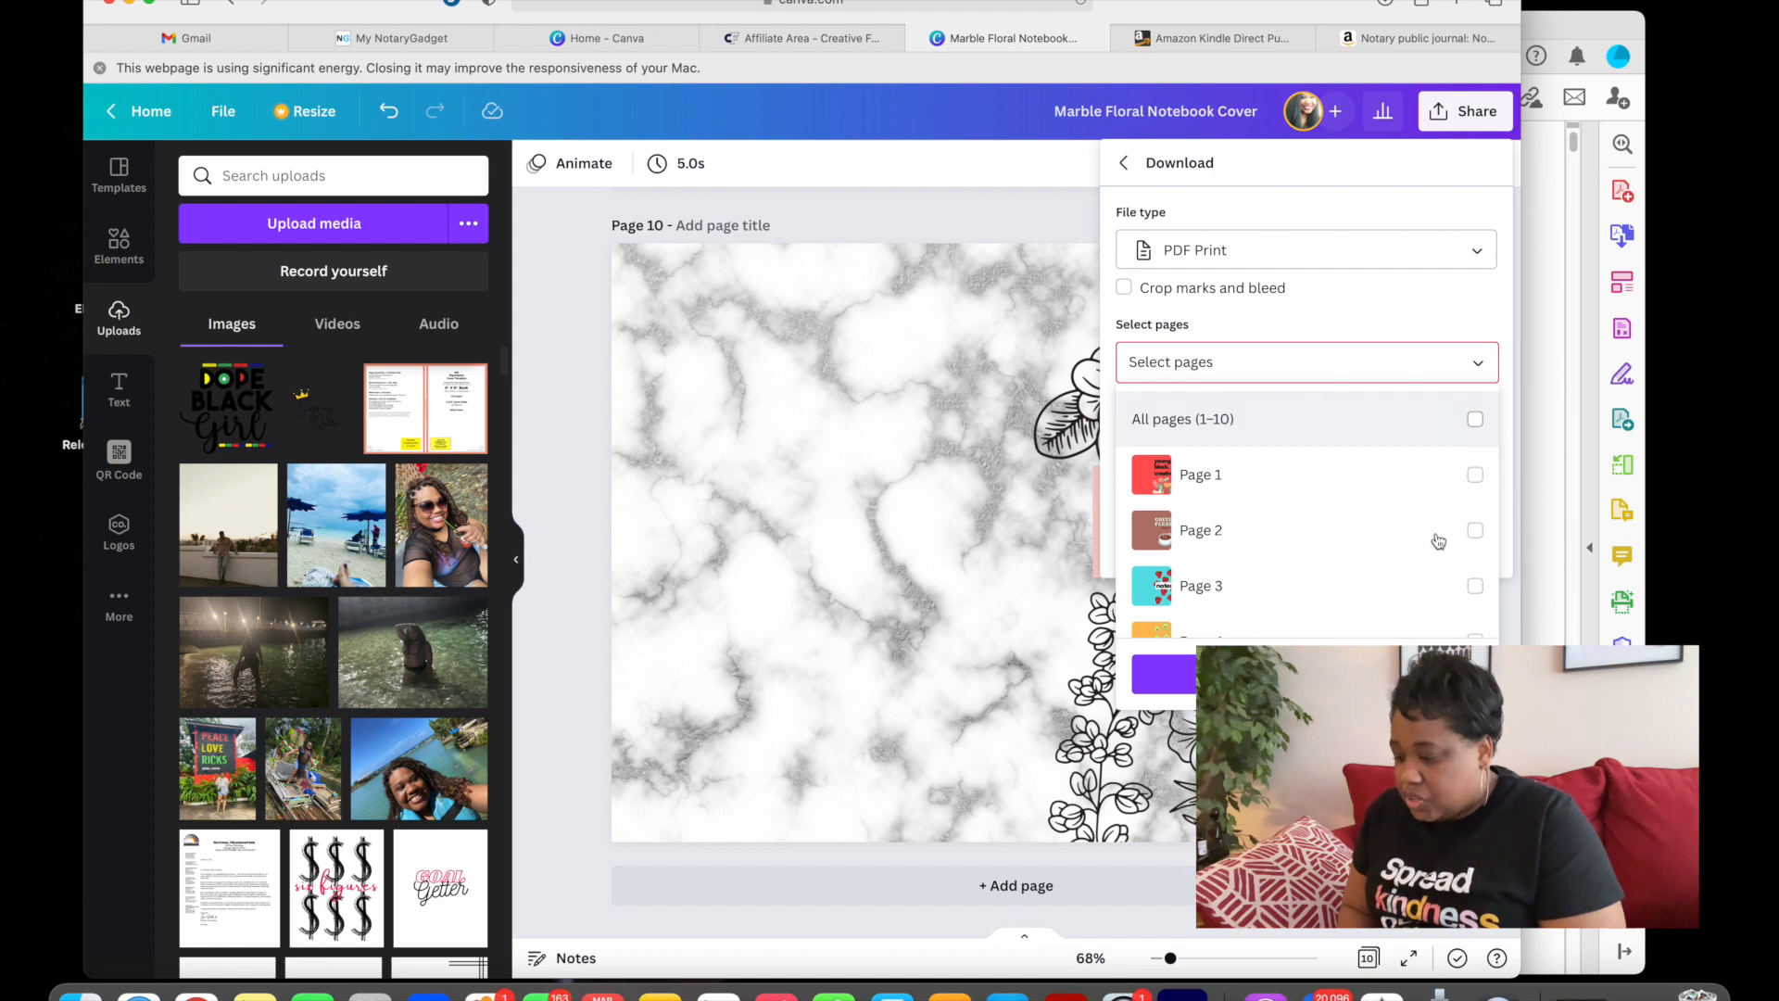
scroll(1436, 532, down, 5)
click(1475, 601)
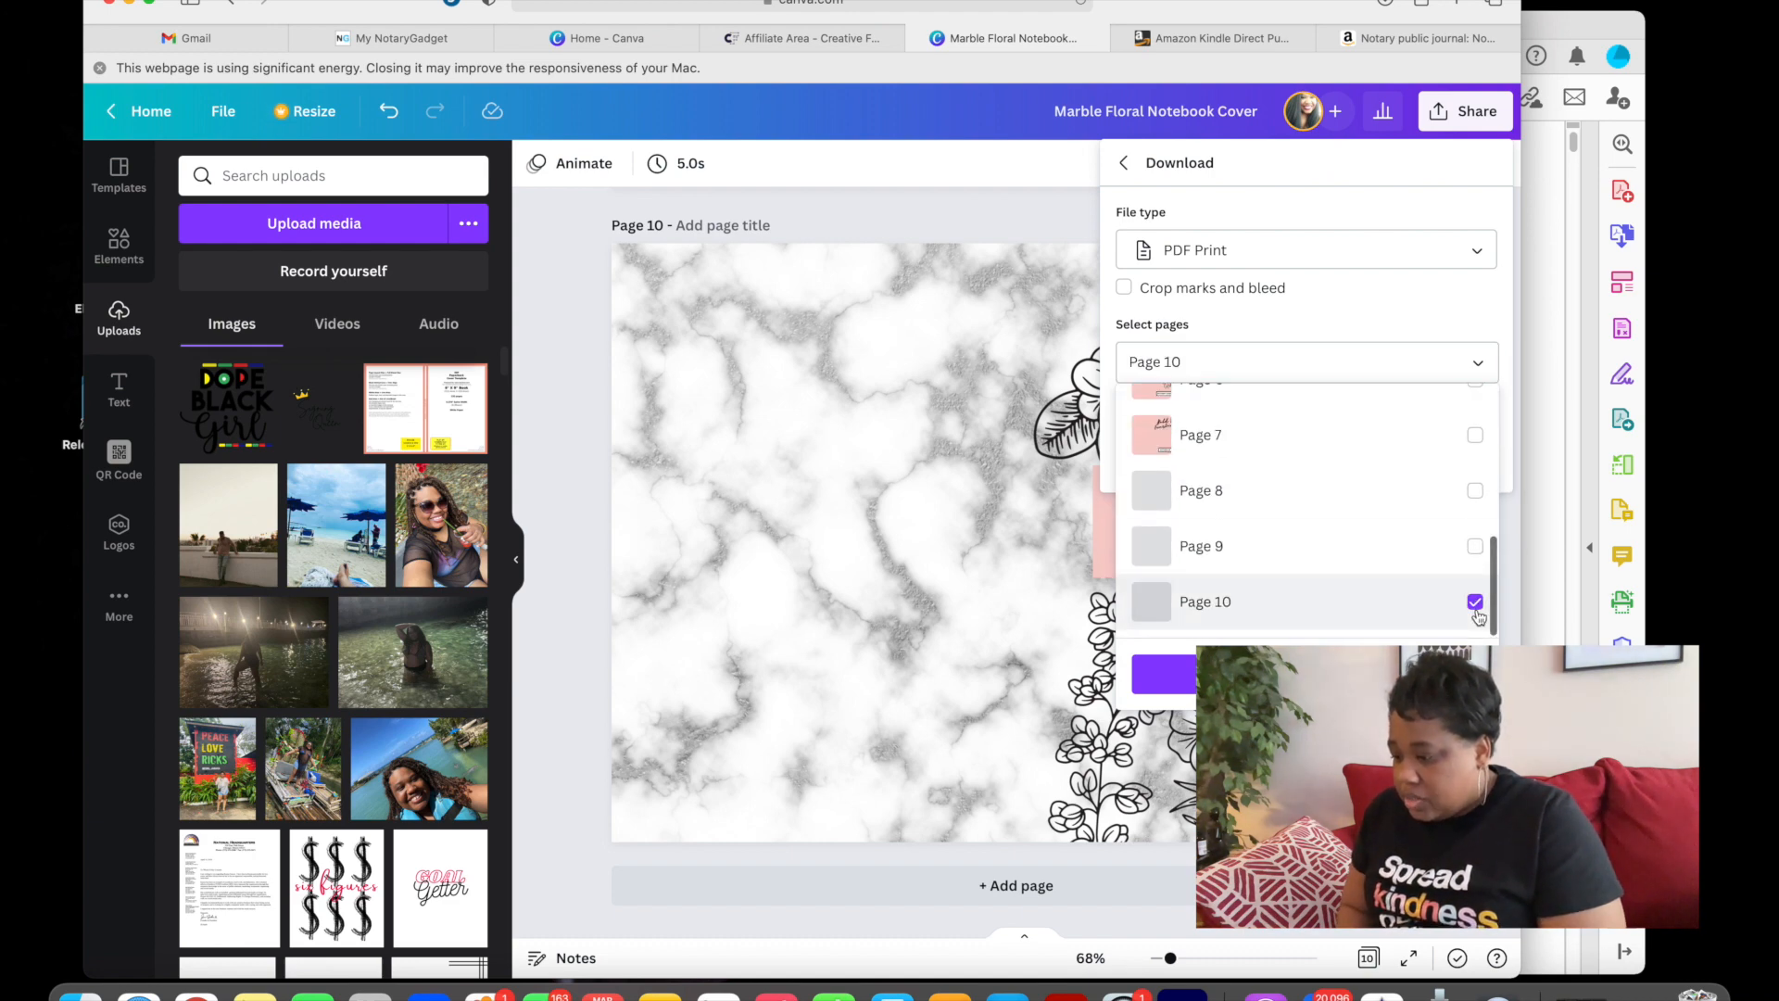
click(1306, 674)
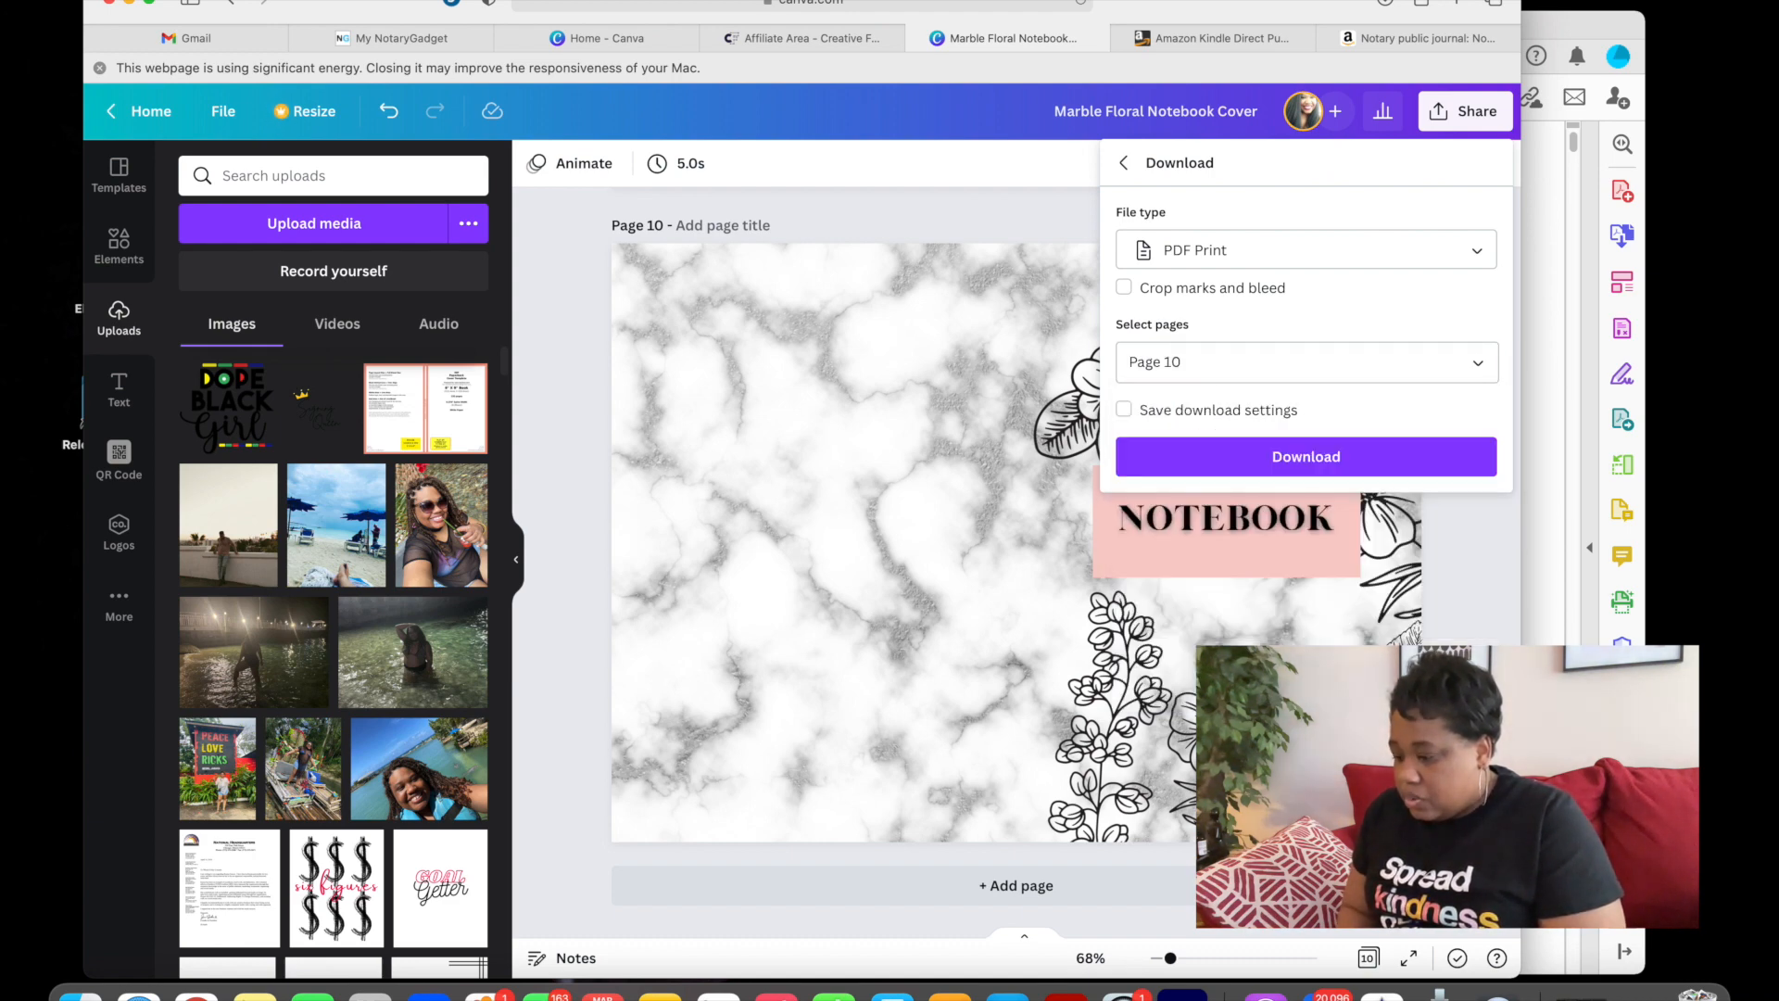
click(1377, 464)
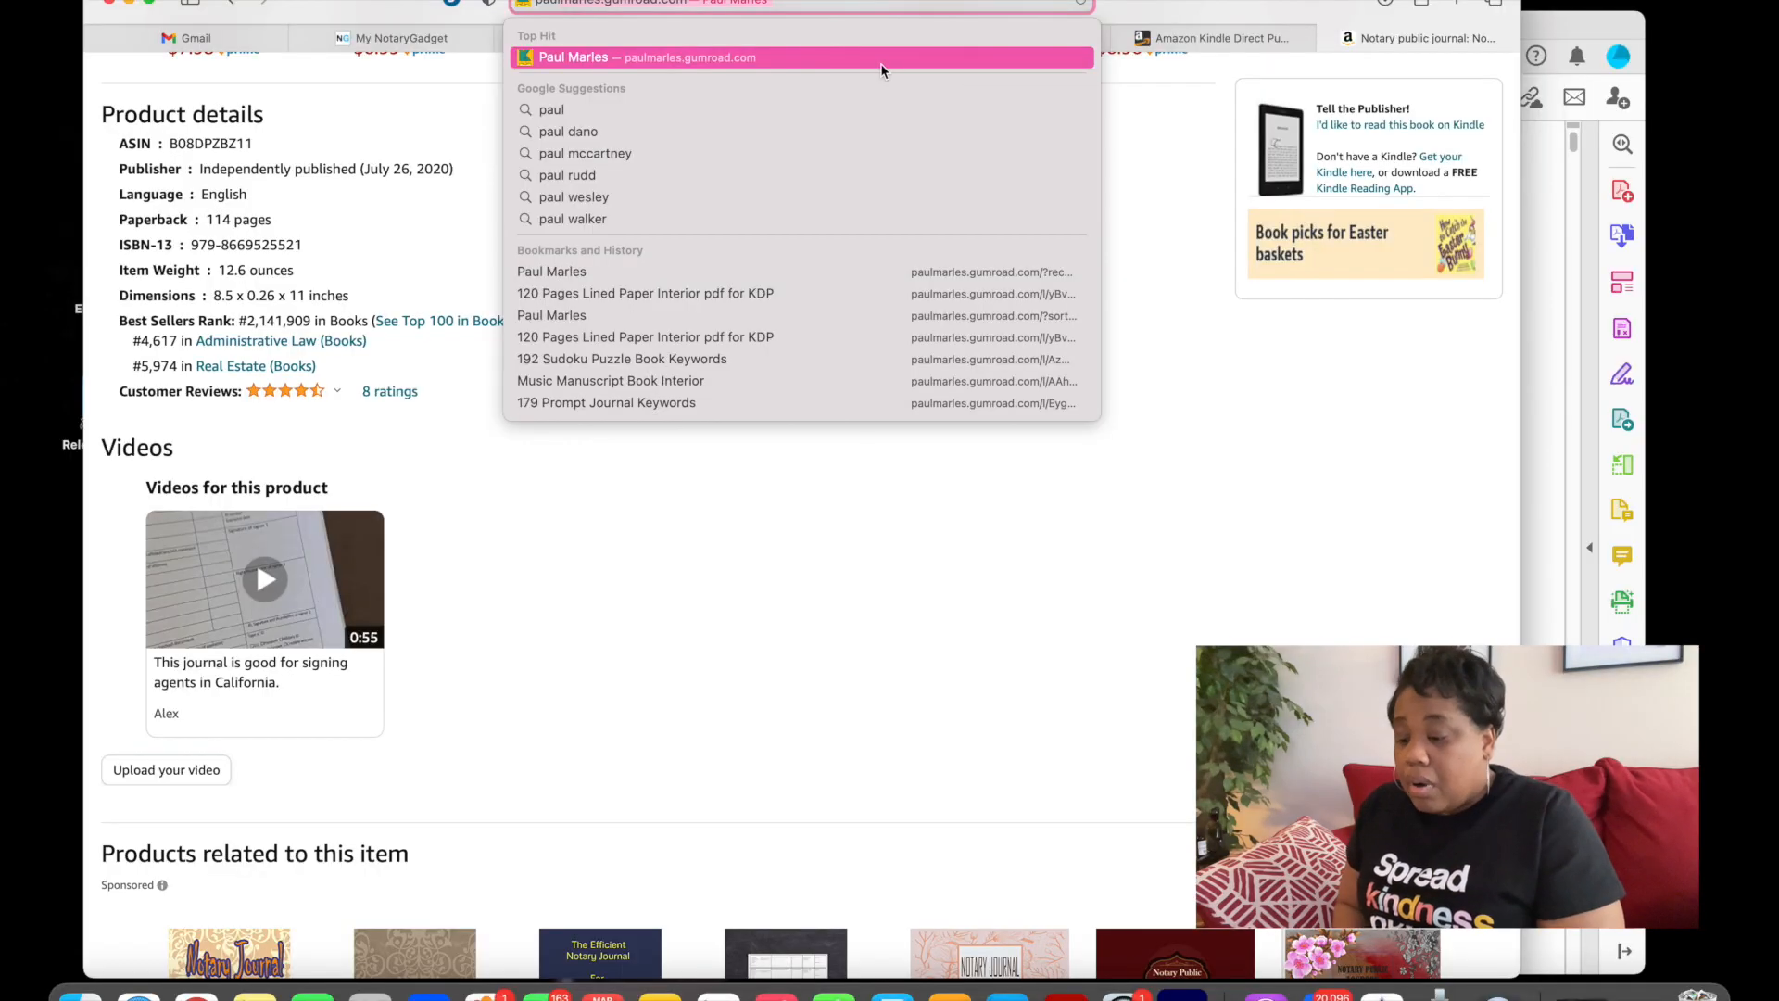
- Open the KDP resource seller's Gumroad store and look through its products for a lined paper notebook interior
key(Return)
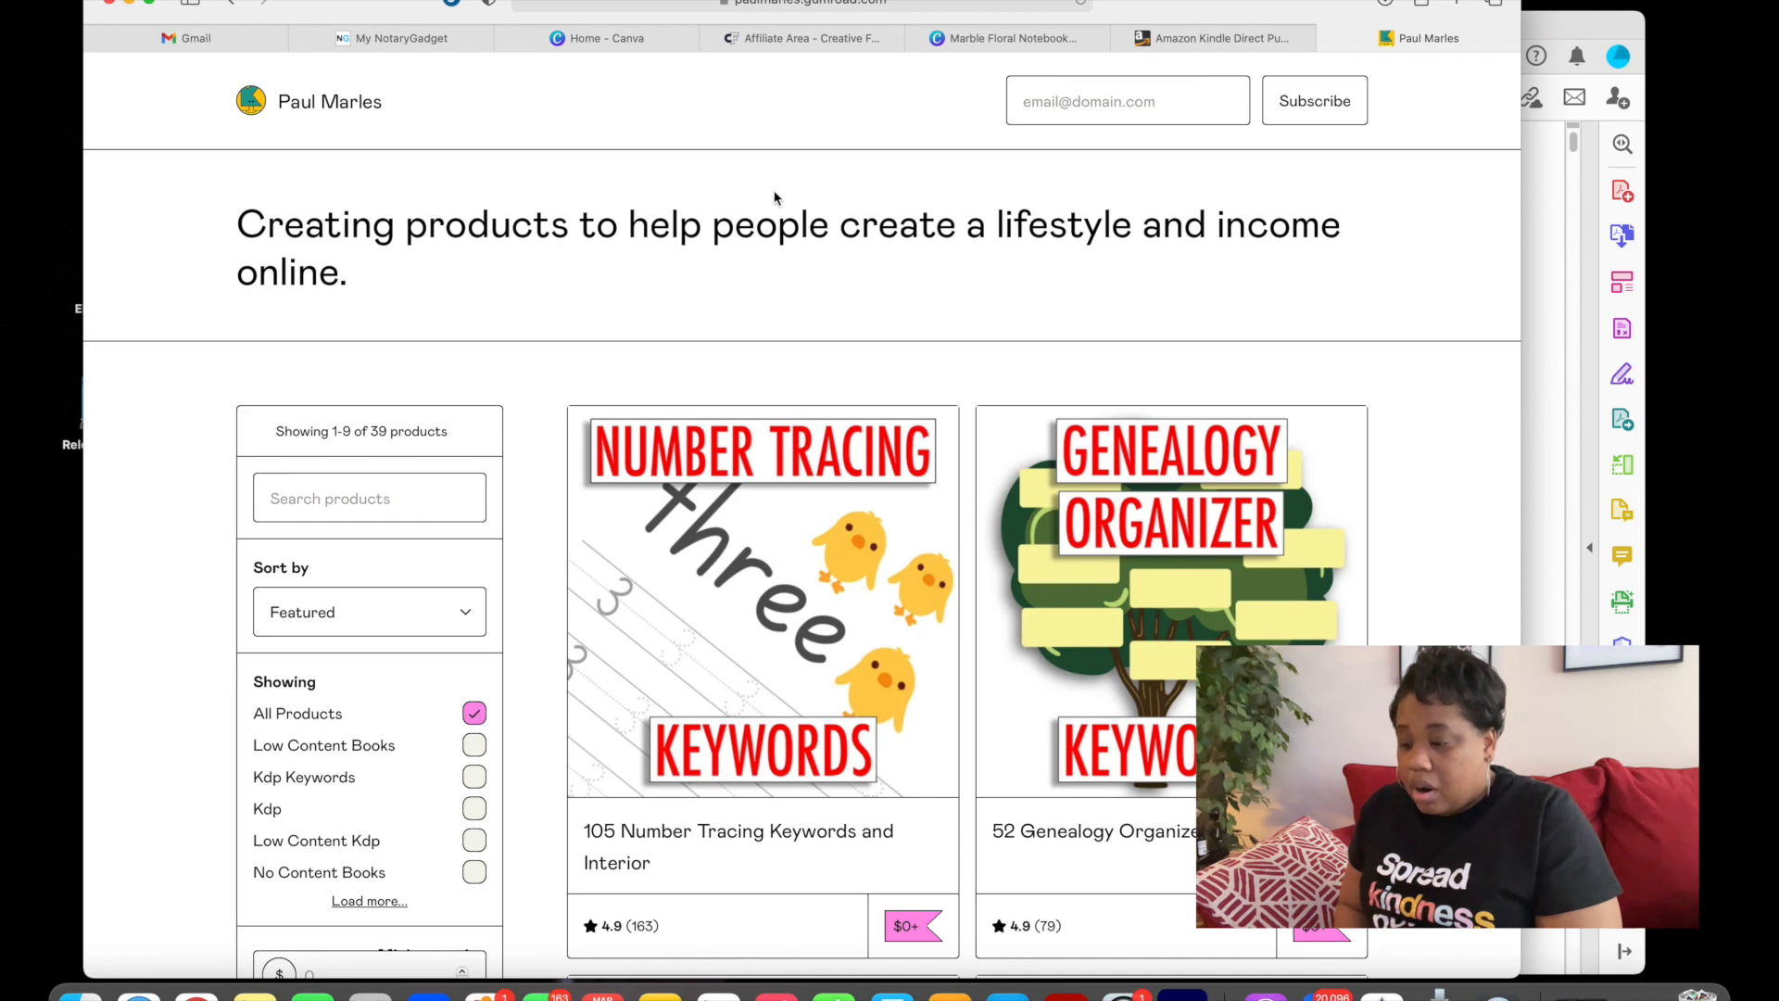
scroll(584, 425, down, 5)
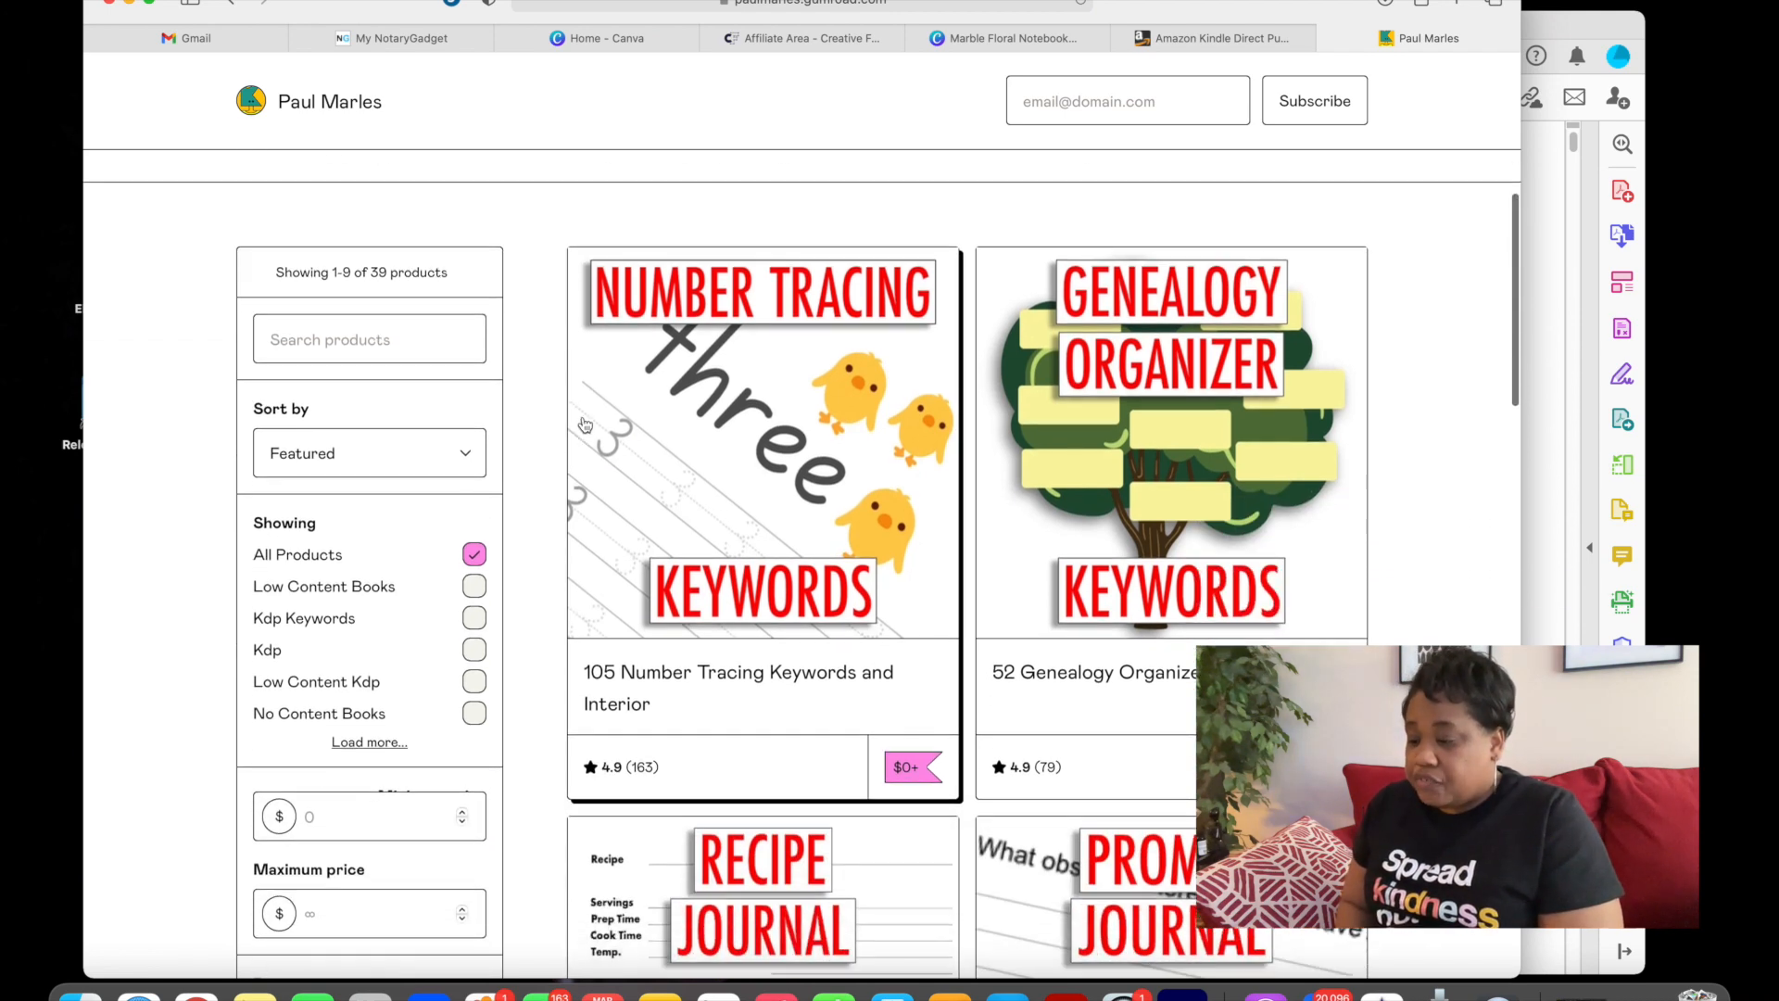
scroll(585, 424, down, 3)
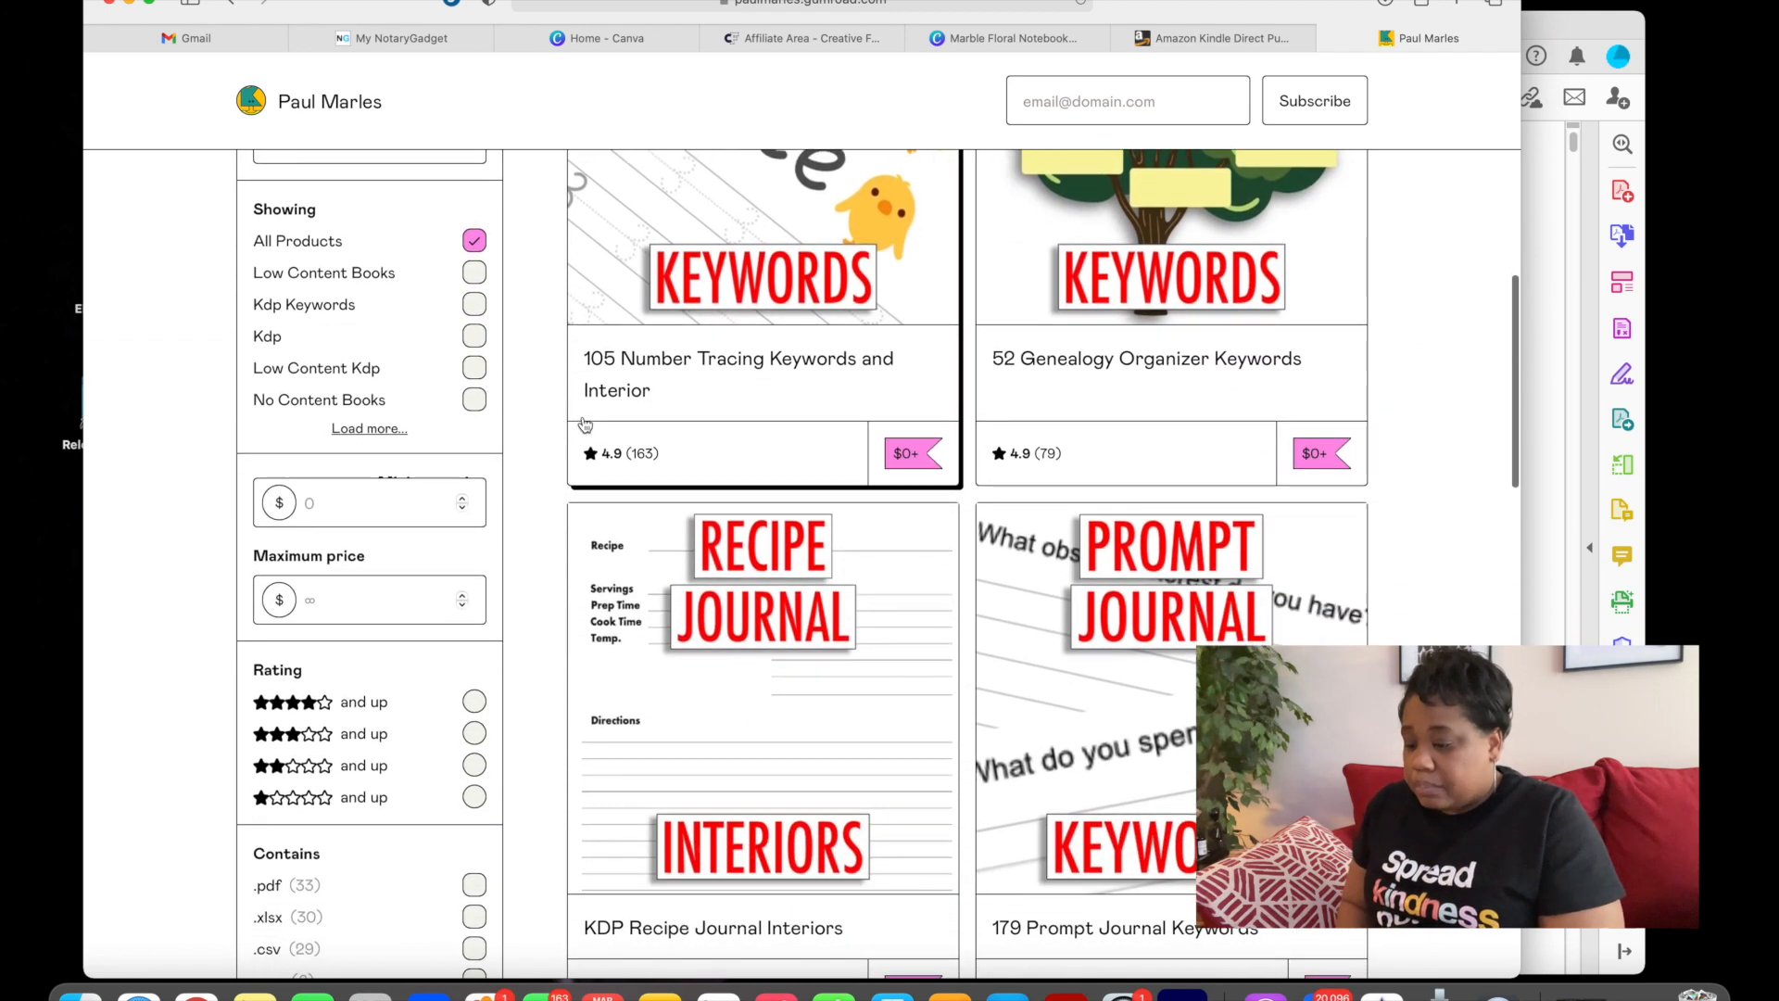
scroll(585, 424, down, 13)
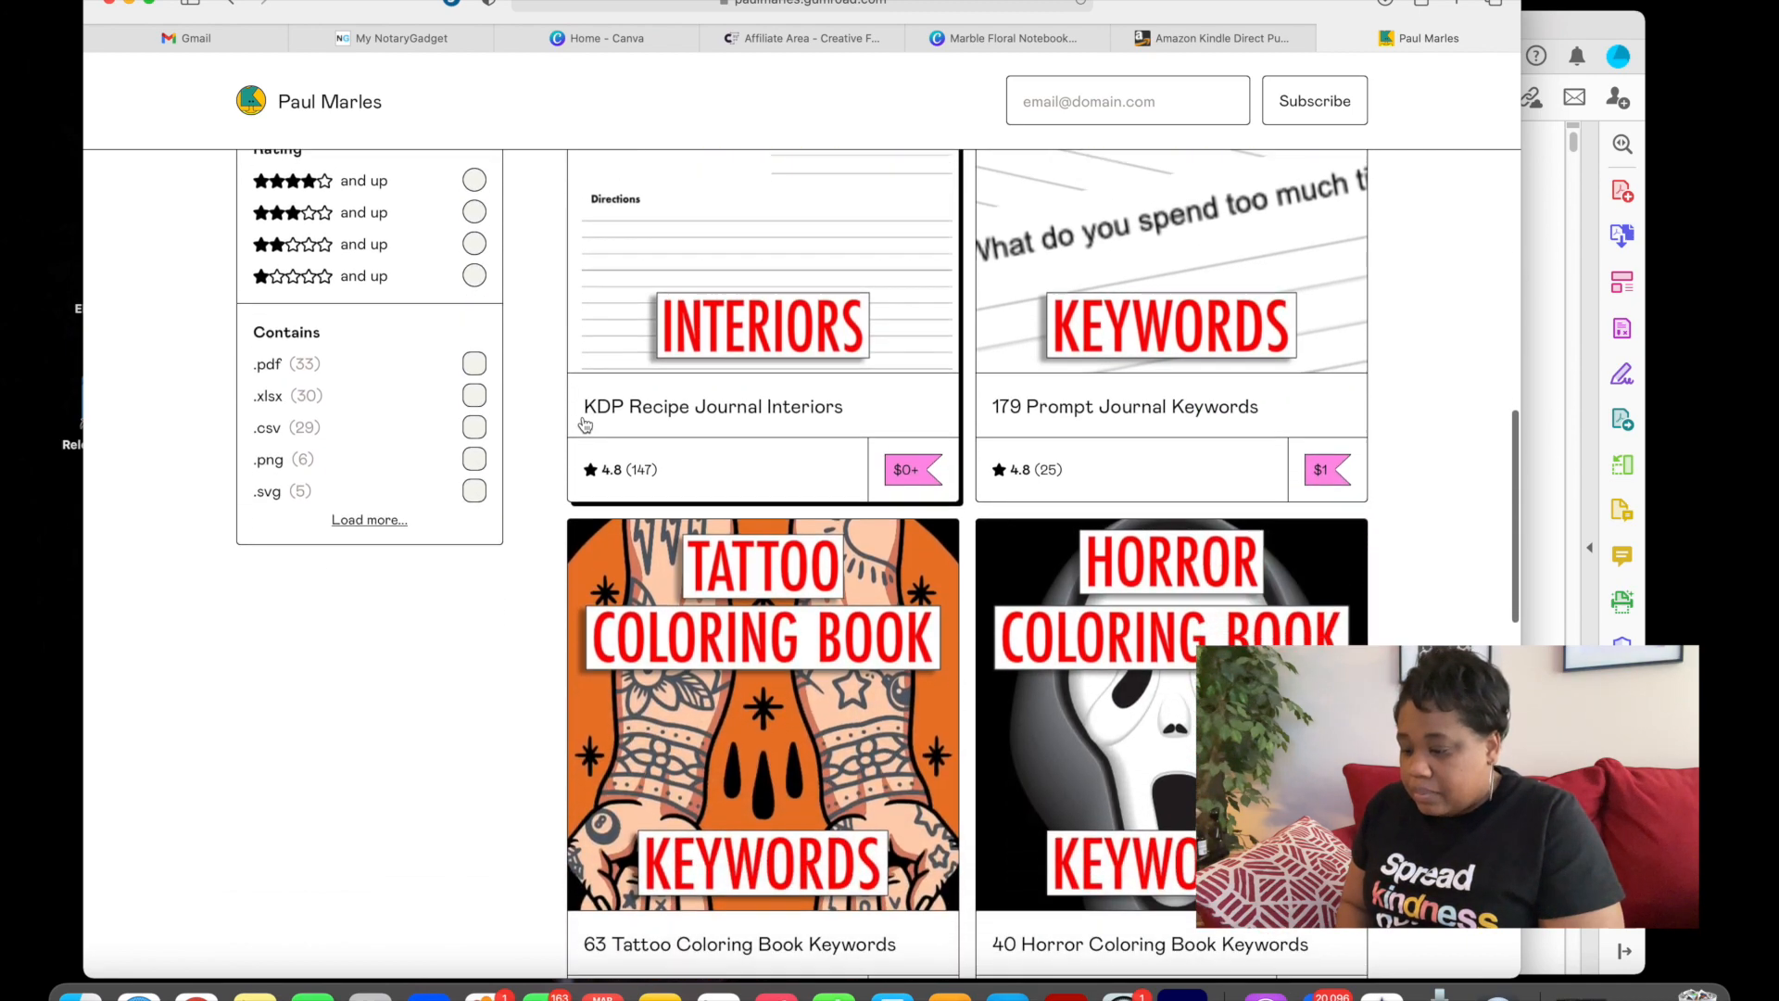
scroll(585, 425, down, 7)
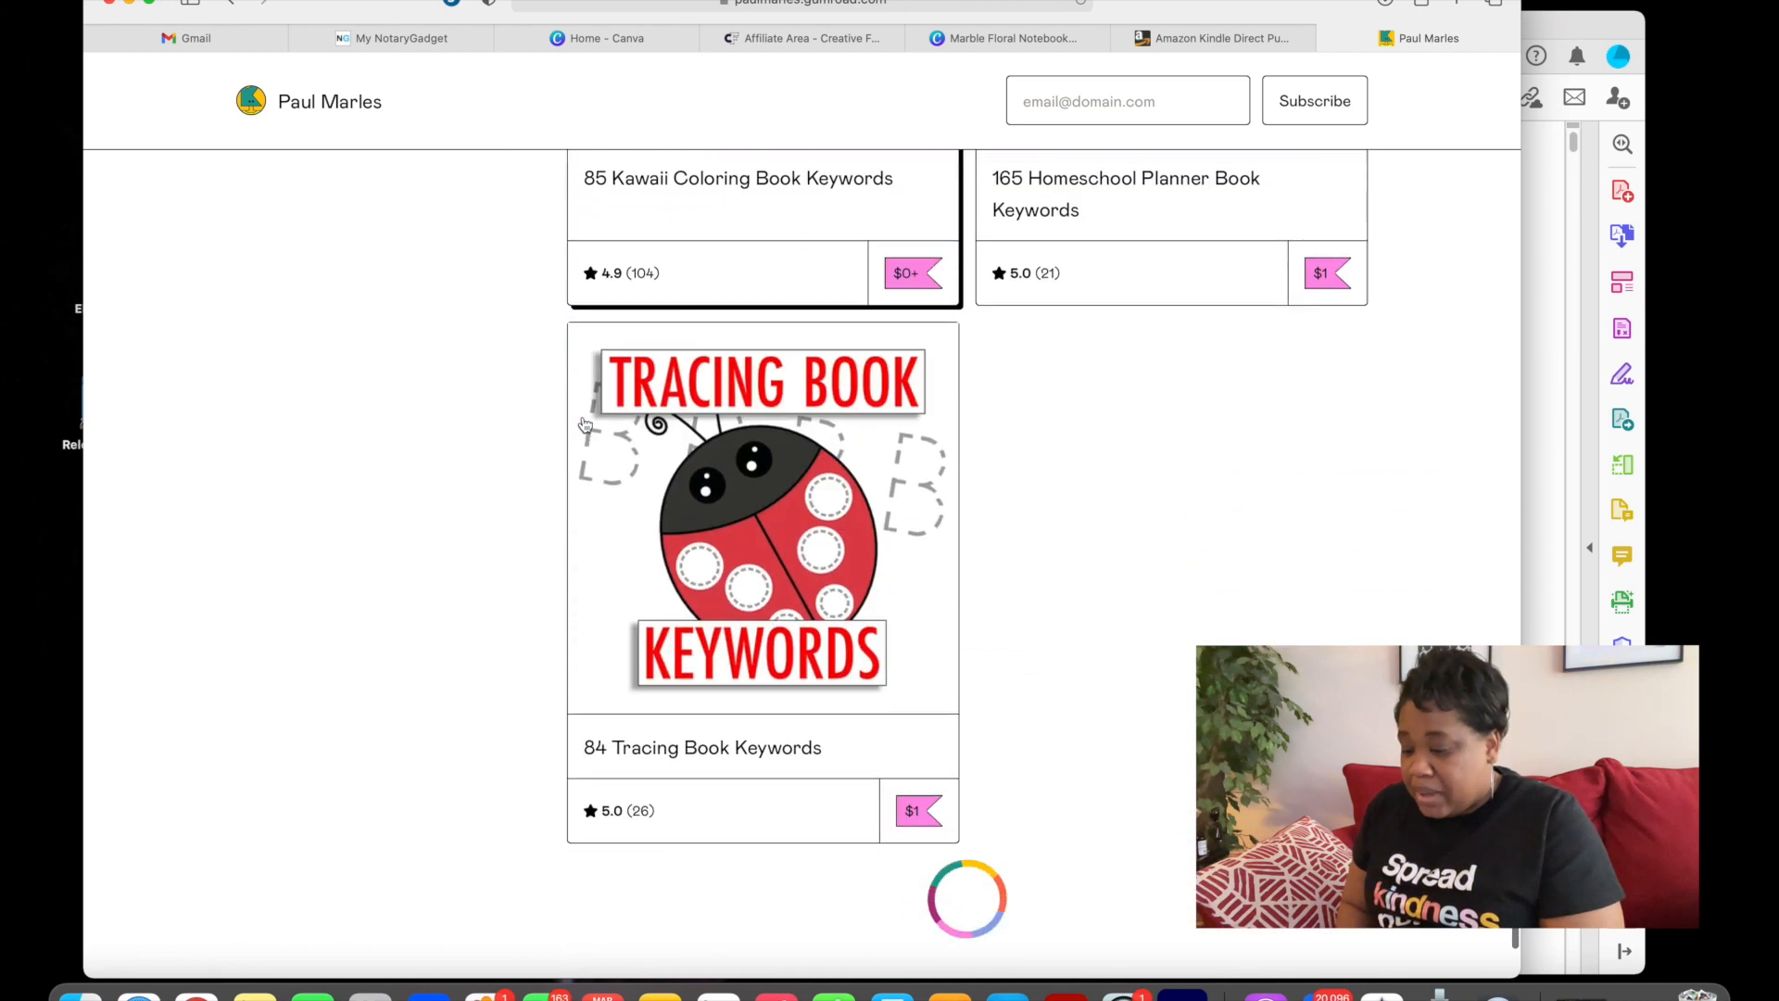
scroll(585, 425, down, 7)
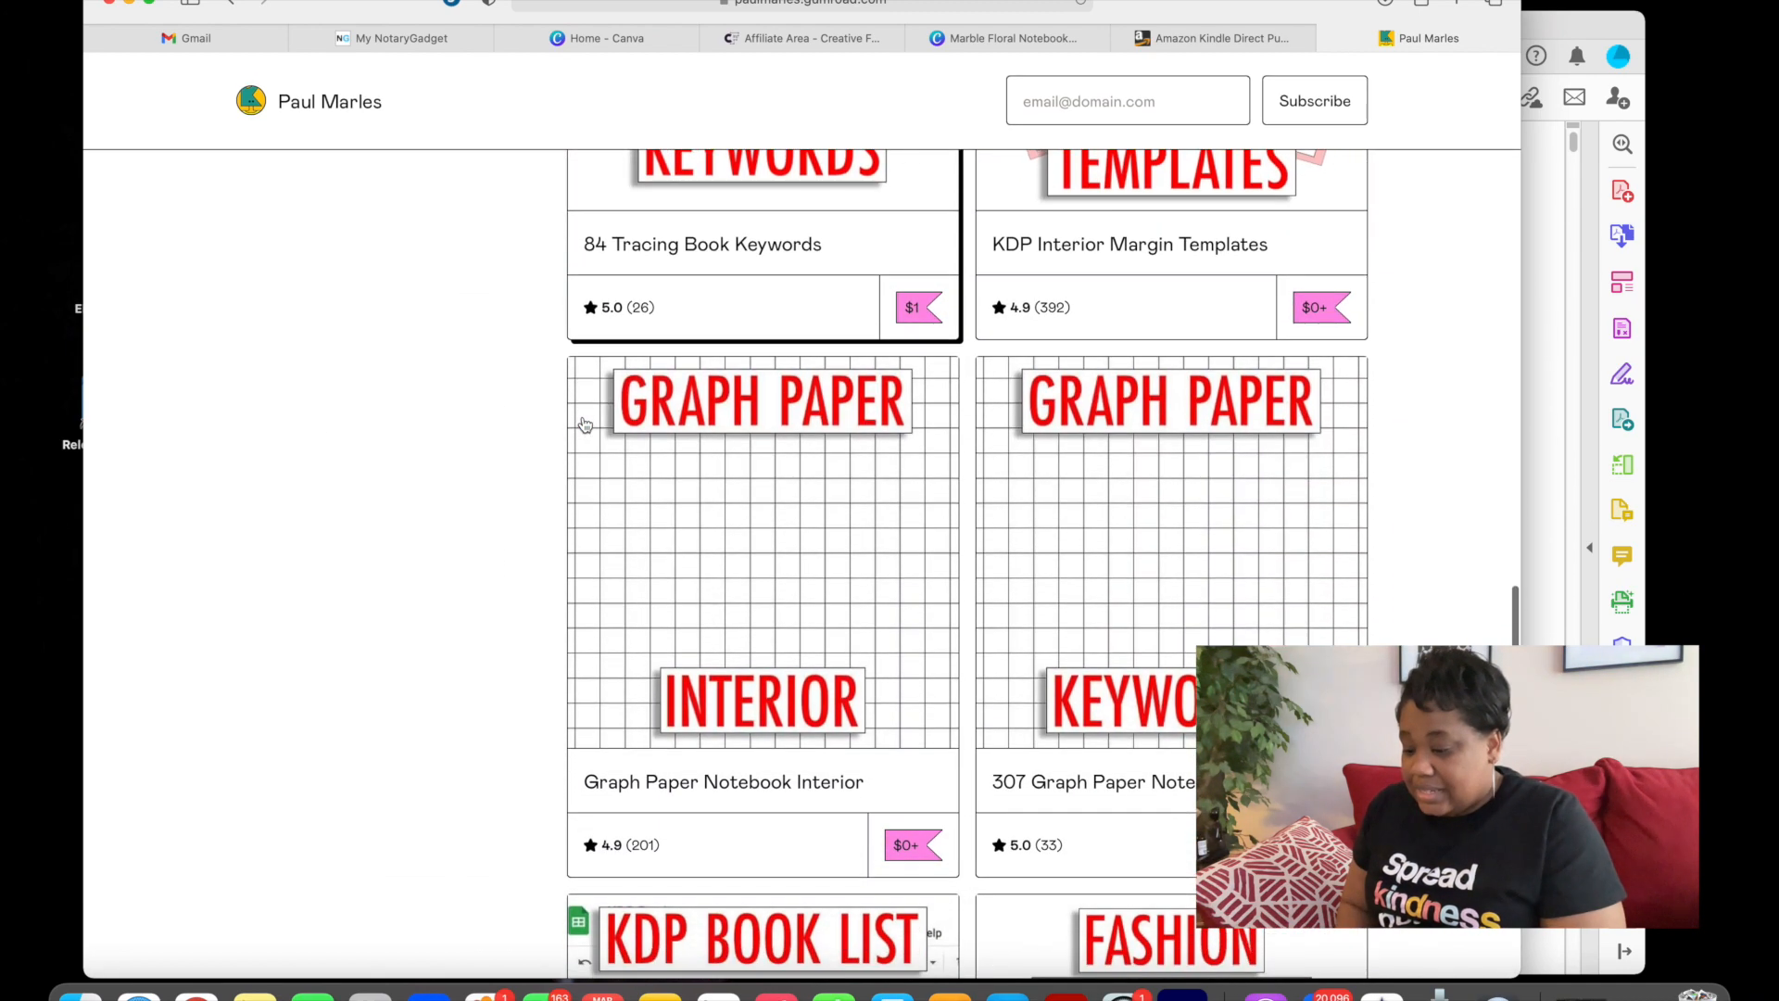
scroll(585, 425, down, 6)
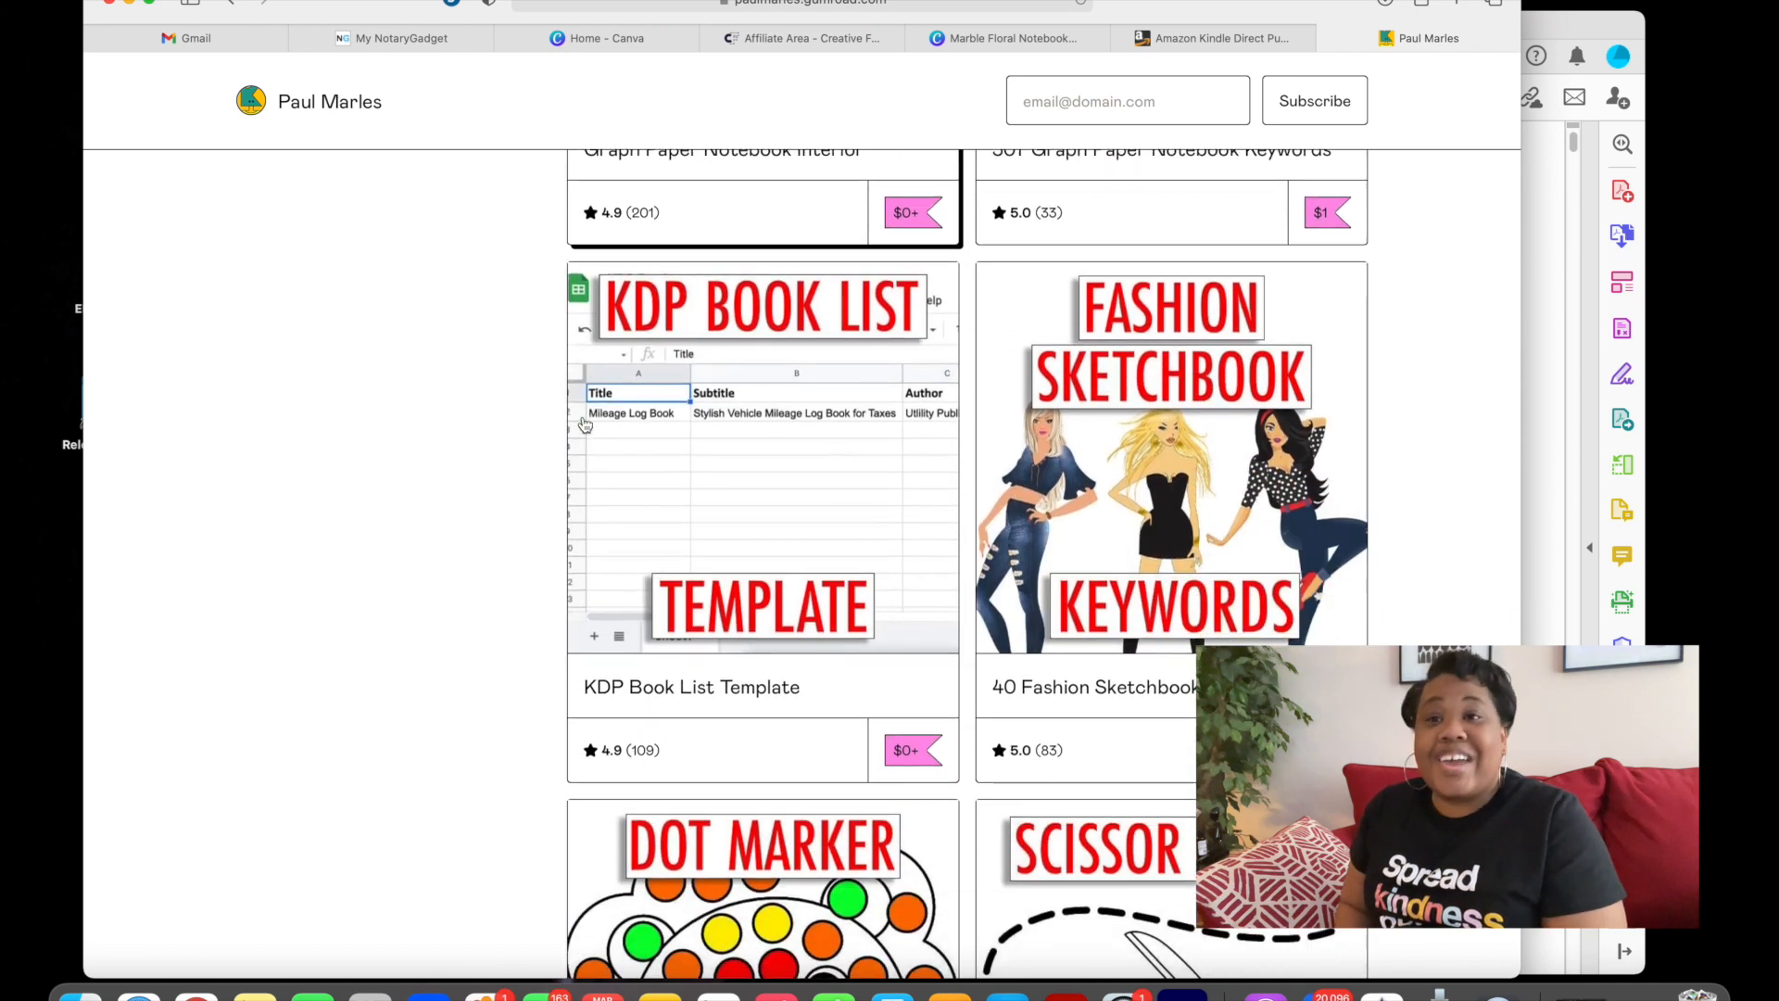
scroll(584, 424, down, 7)
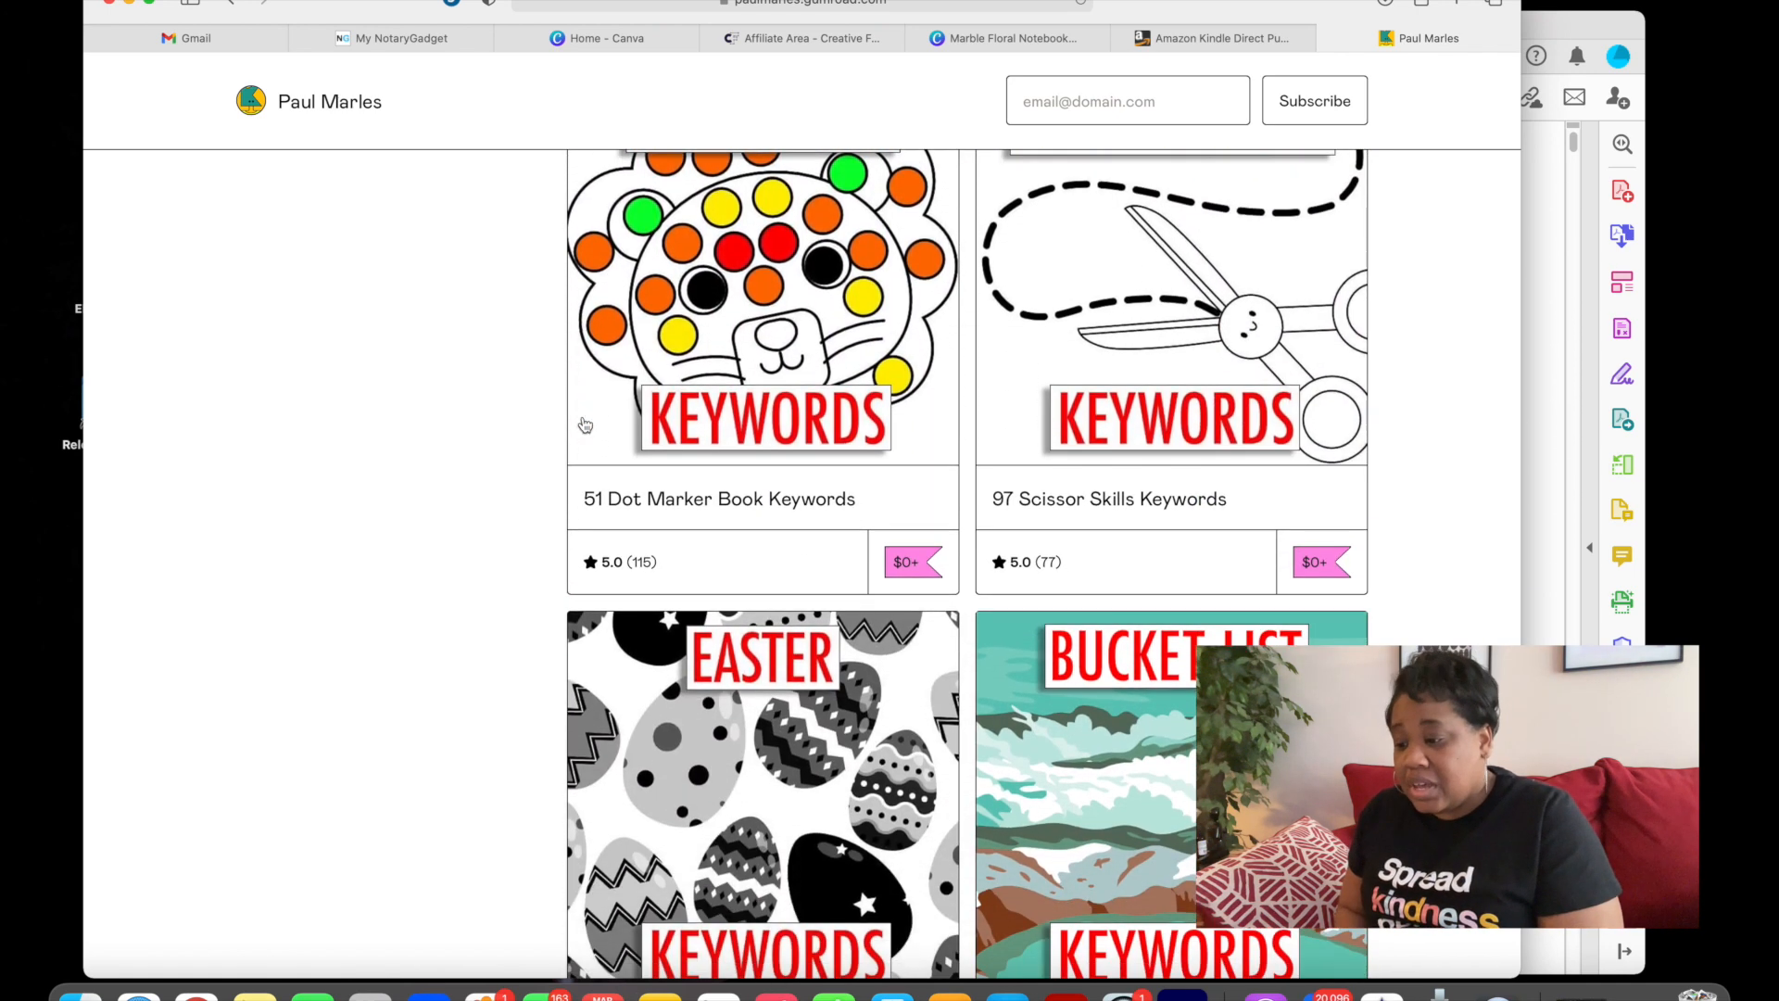
scroll(585, 425, down, 2)
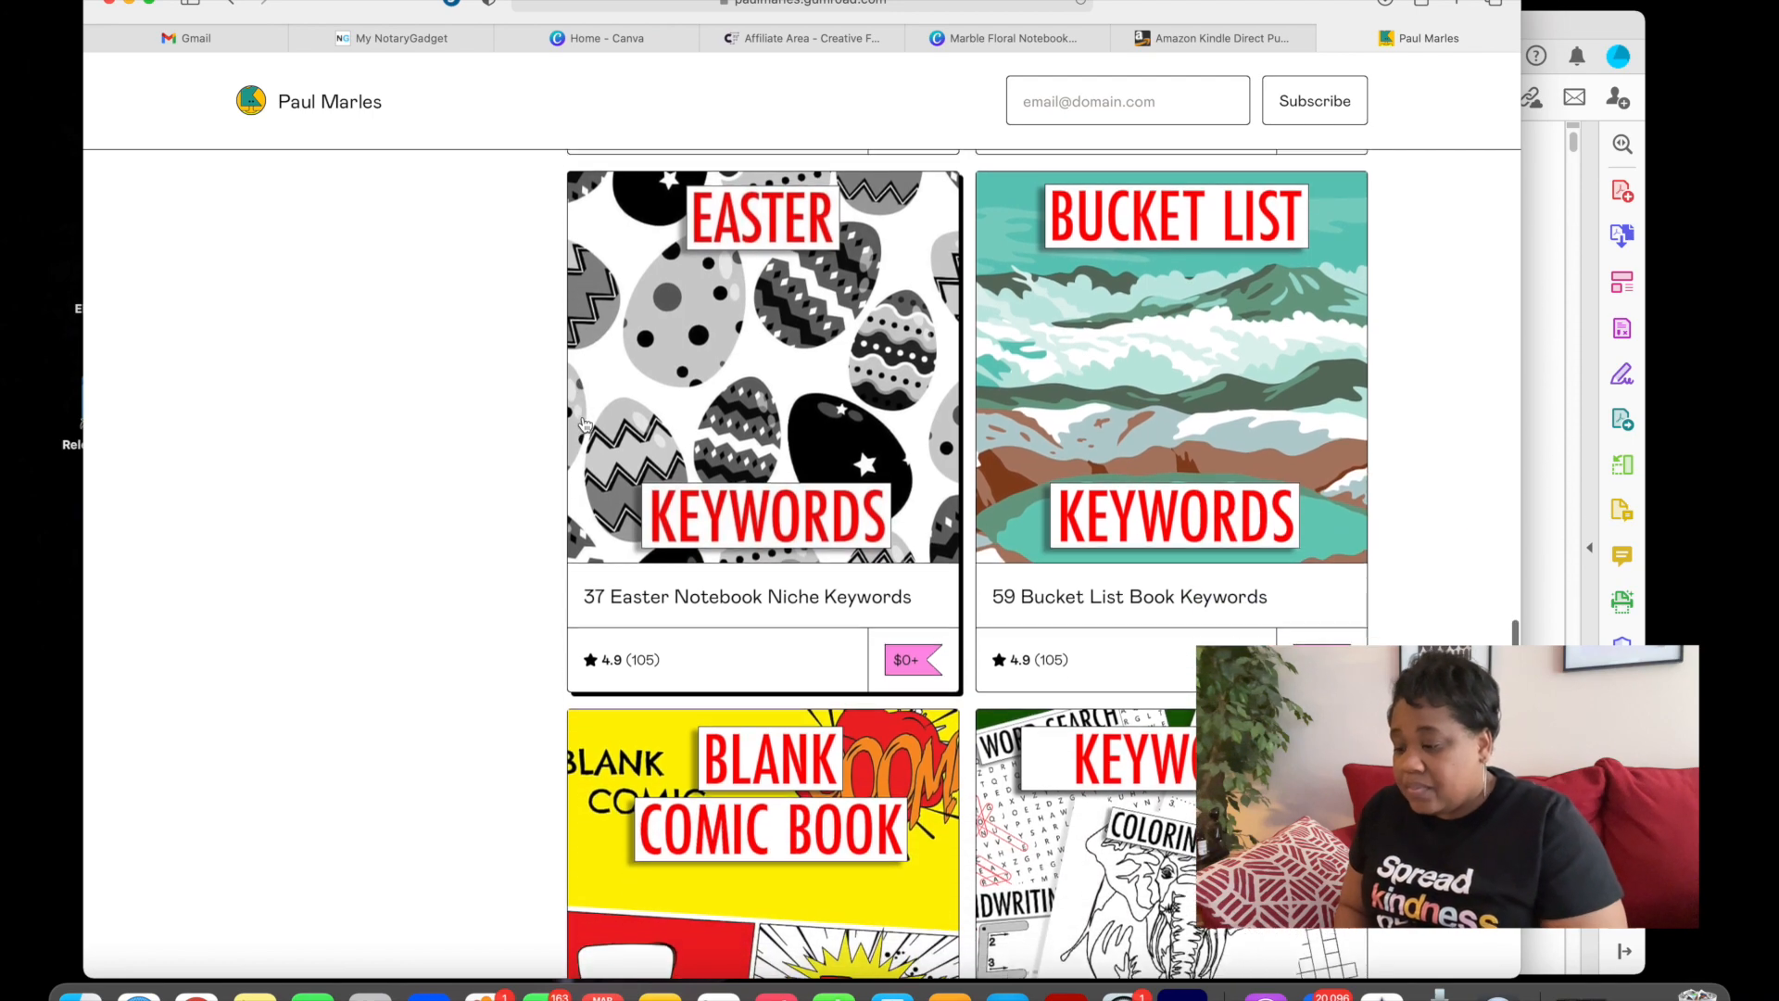
scroll(585, 424, up, 9)
scroll(585, 424, up, 11)
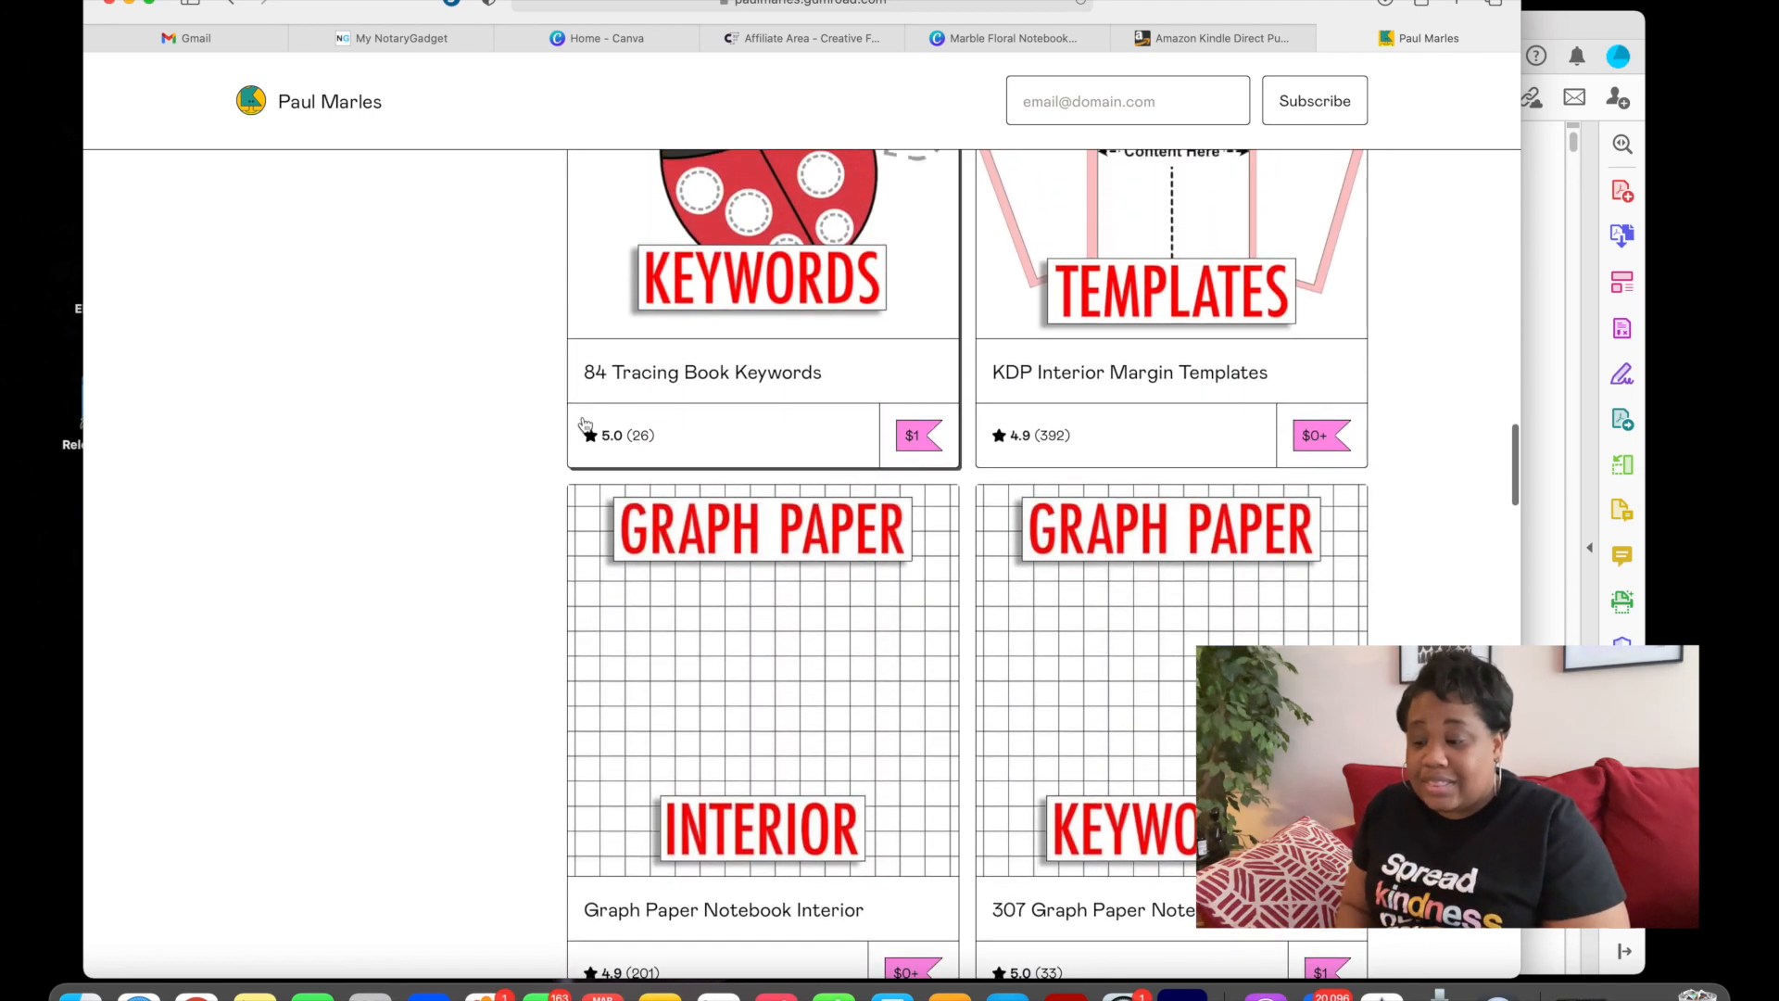
scroll(585, 424, up, 2)
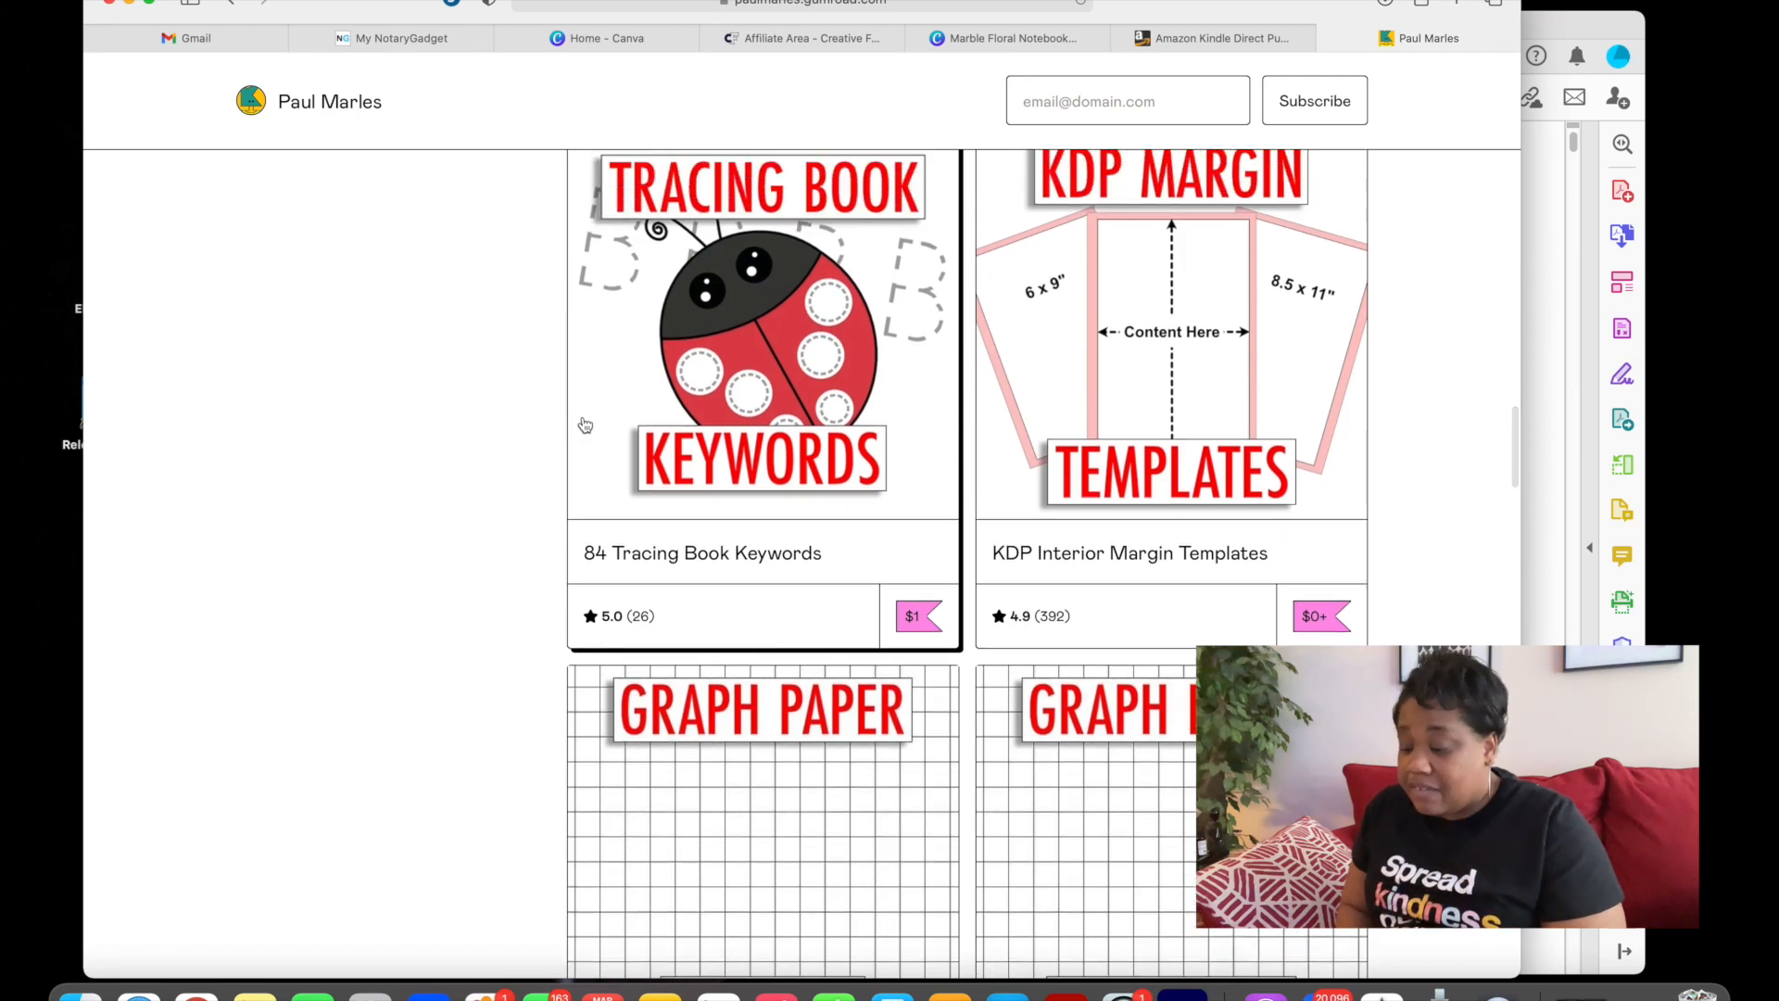
scroll(703, 609, down, 20)
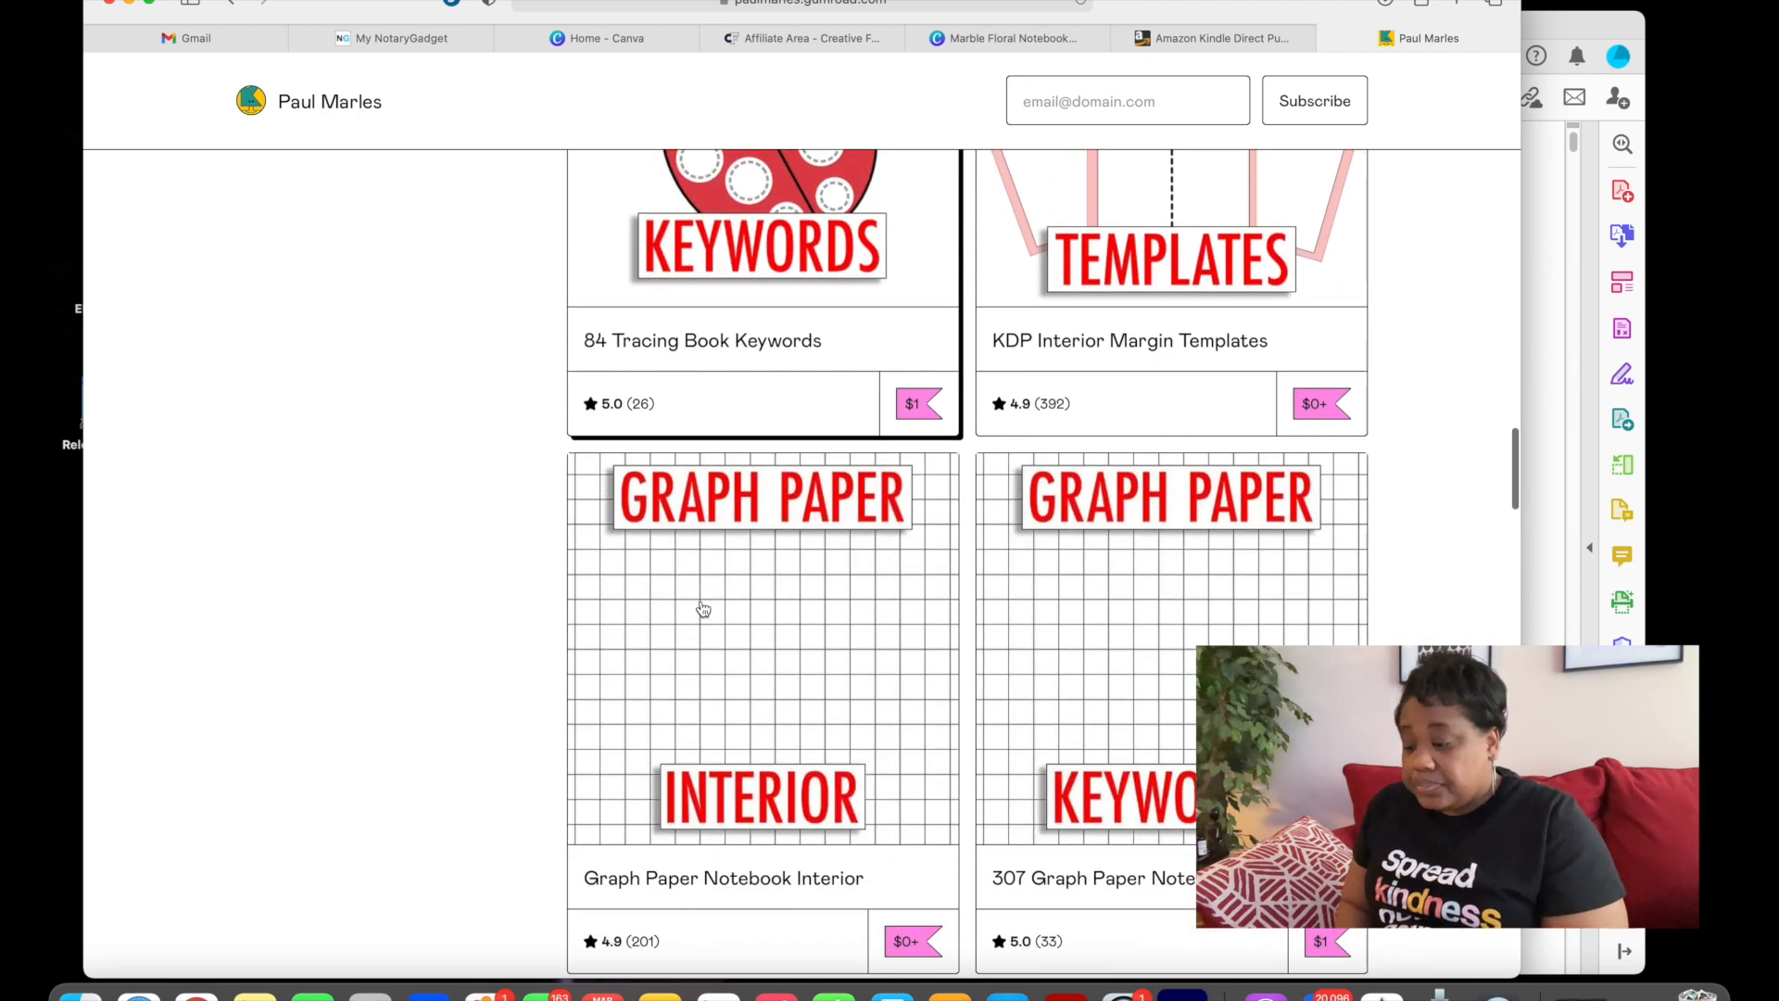
scroll(703, 608, down, 9)
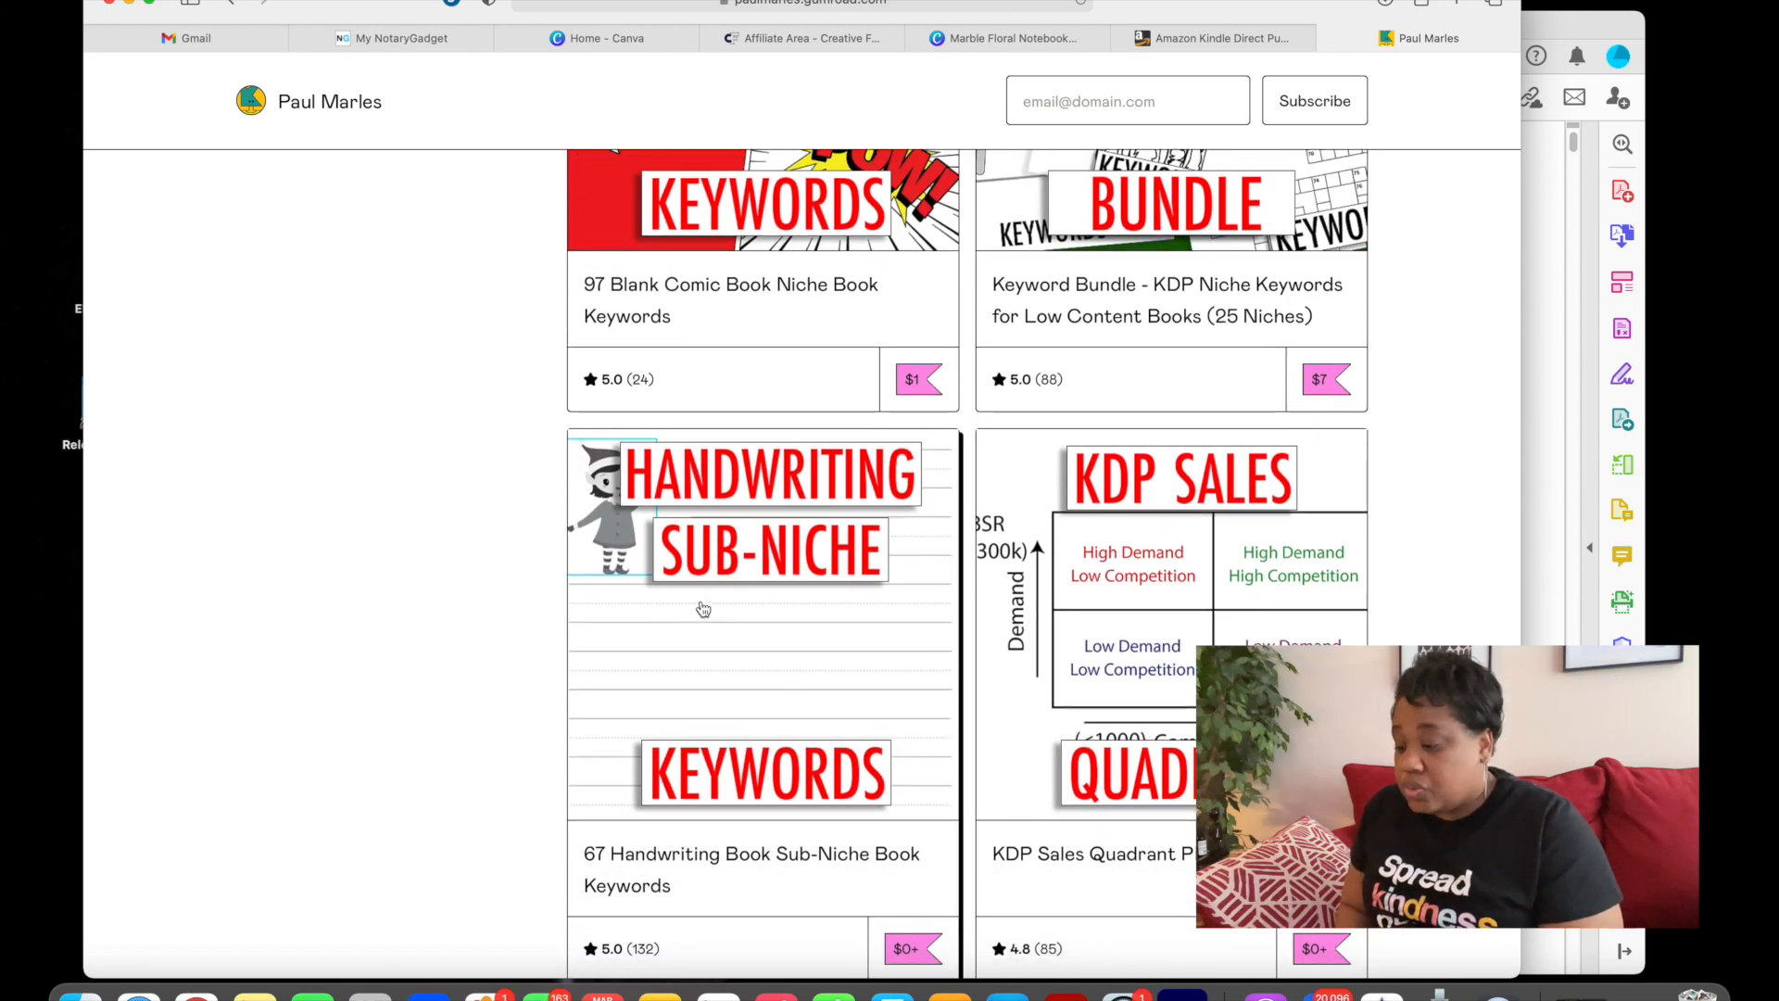
scroll(703, 609, down, 8)
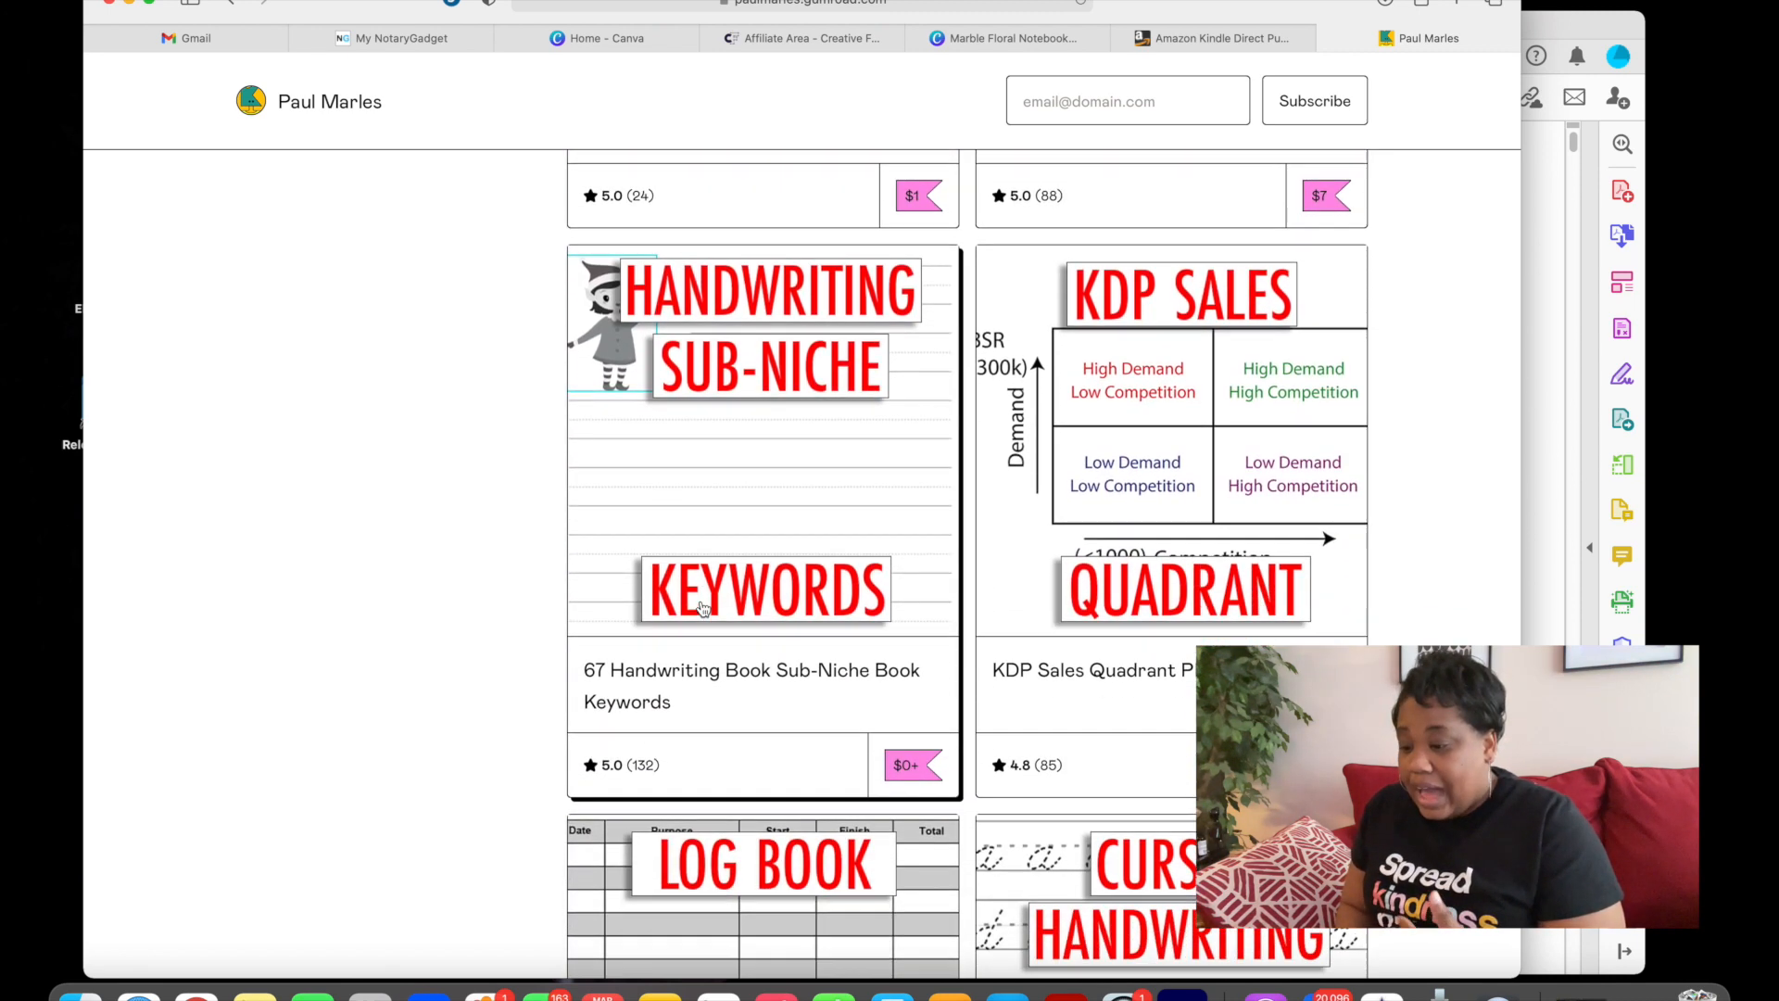
scroll(704, 608, down, 2)
scroll(703, 608, up, 1)
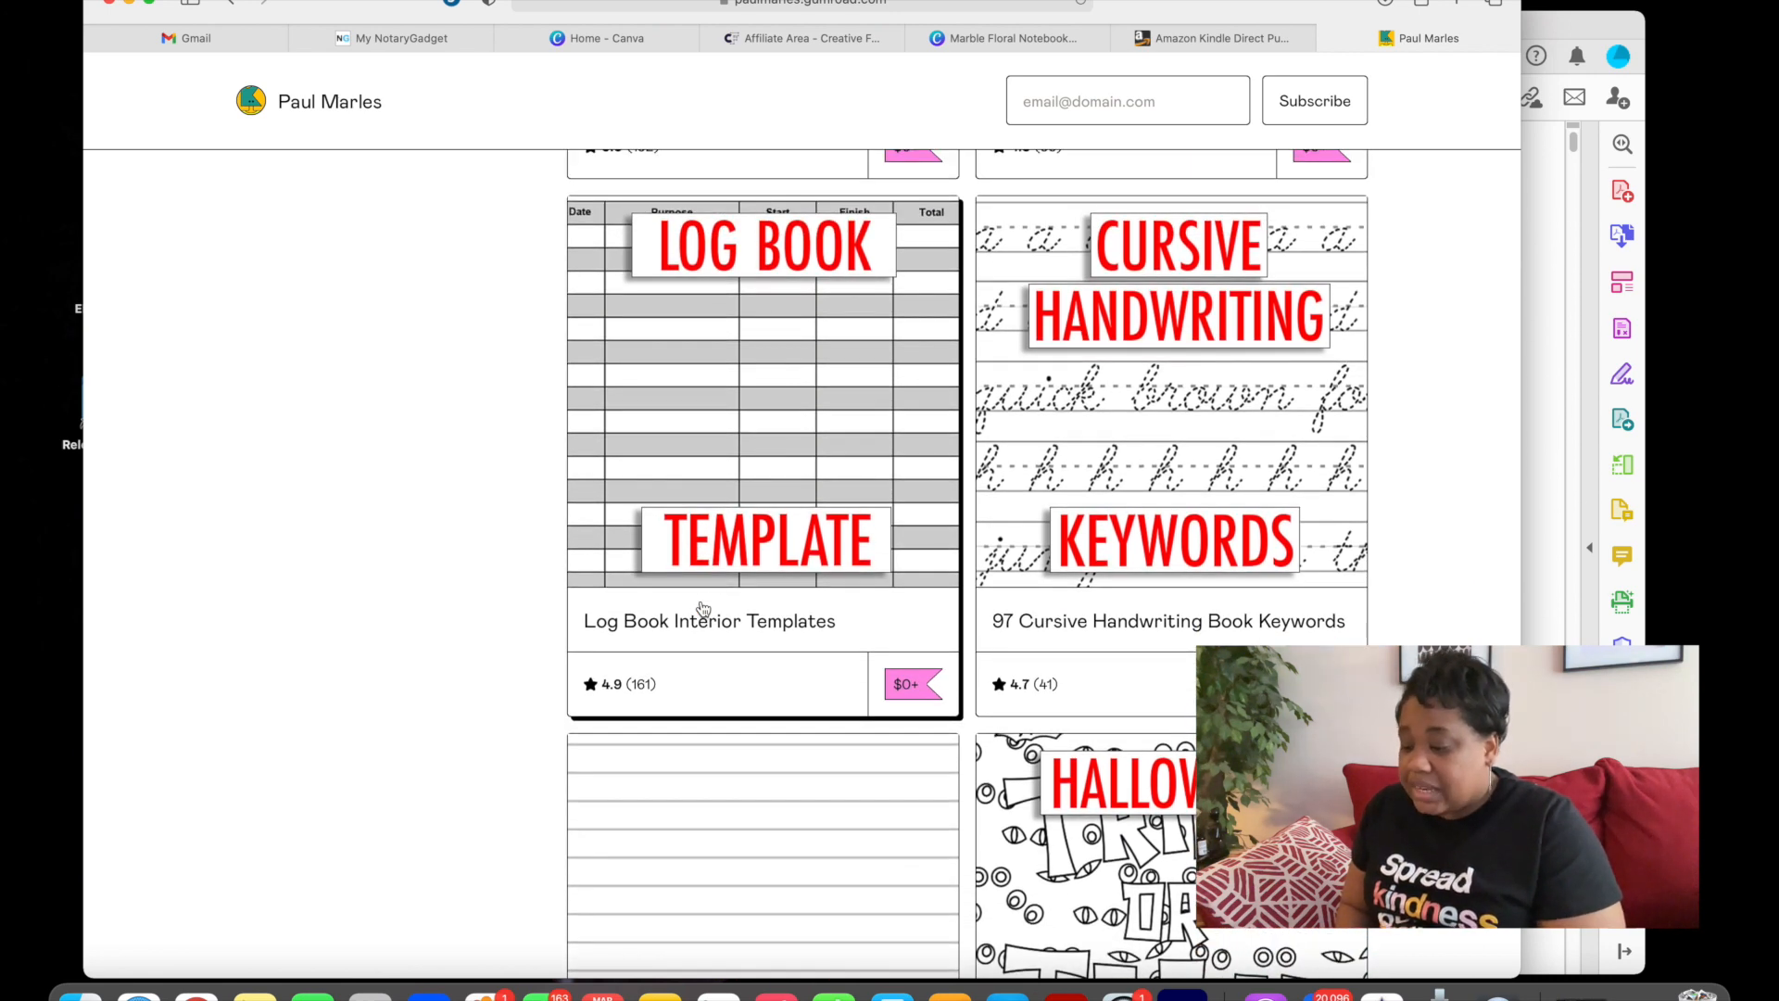
scroll(703, 608, down, 5)
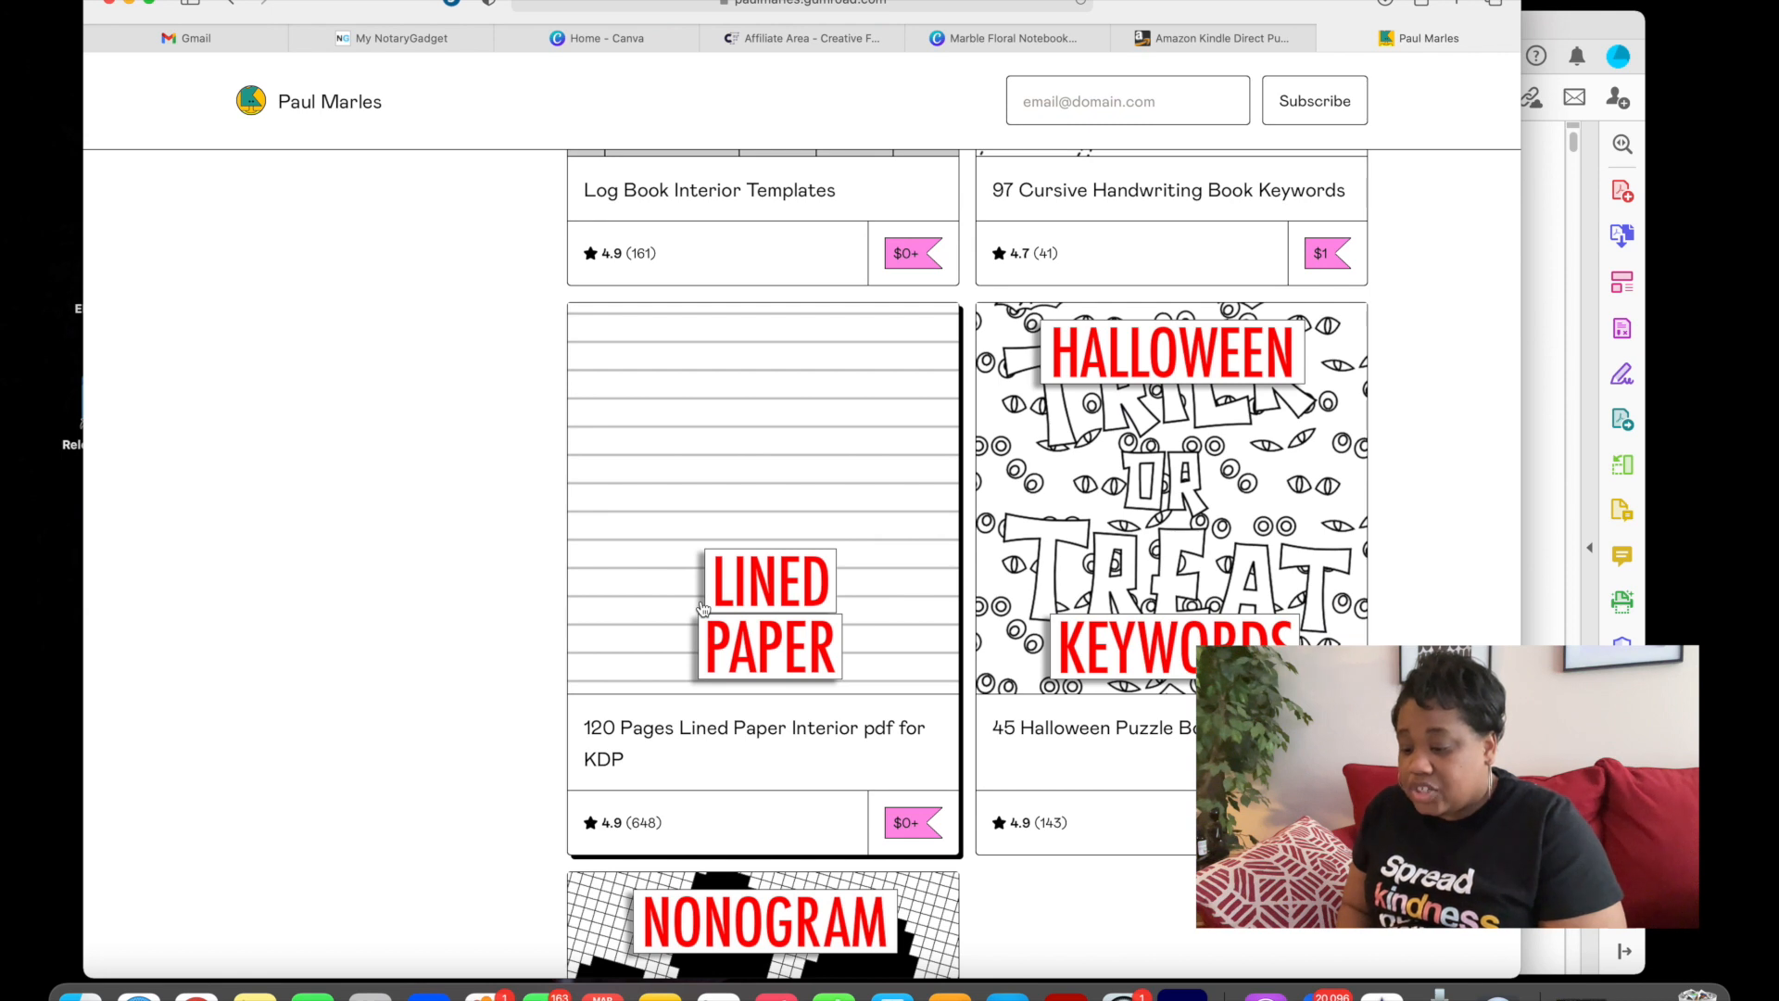
scroll(703, 609, down, 1)
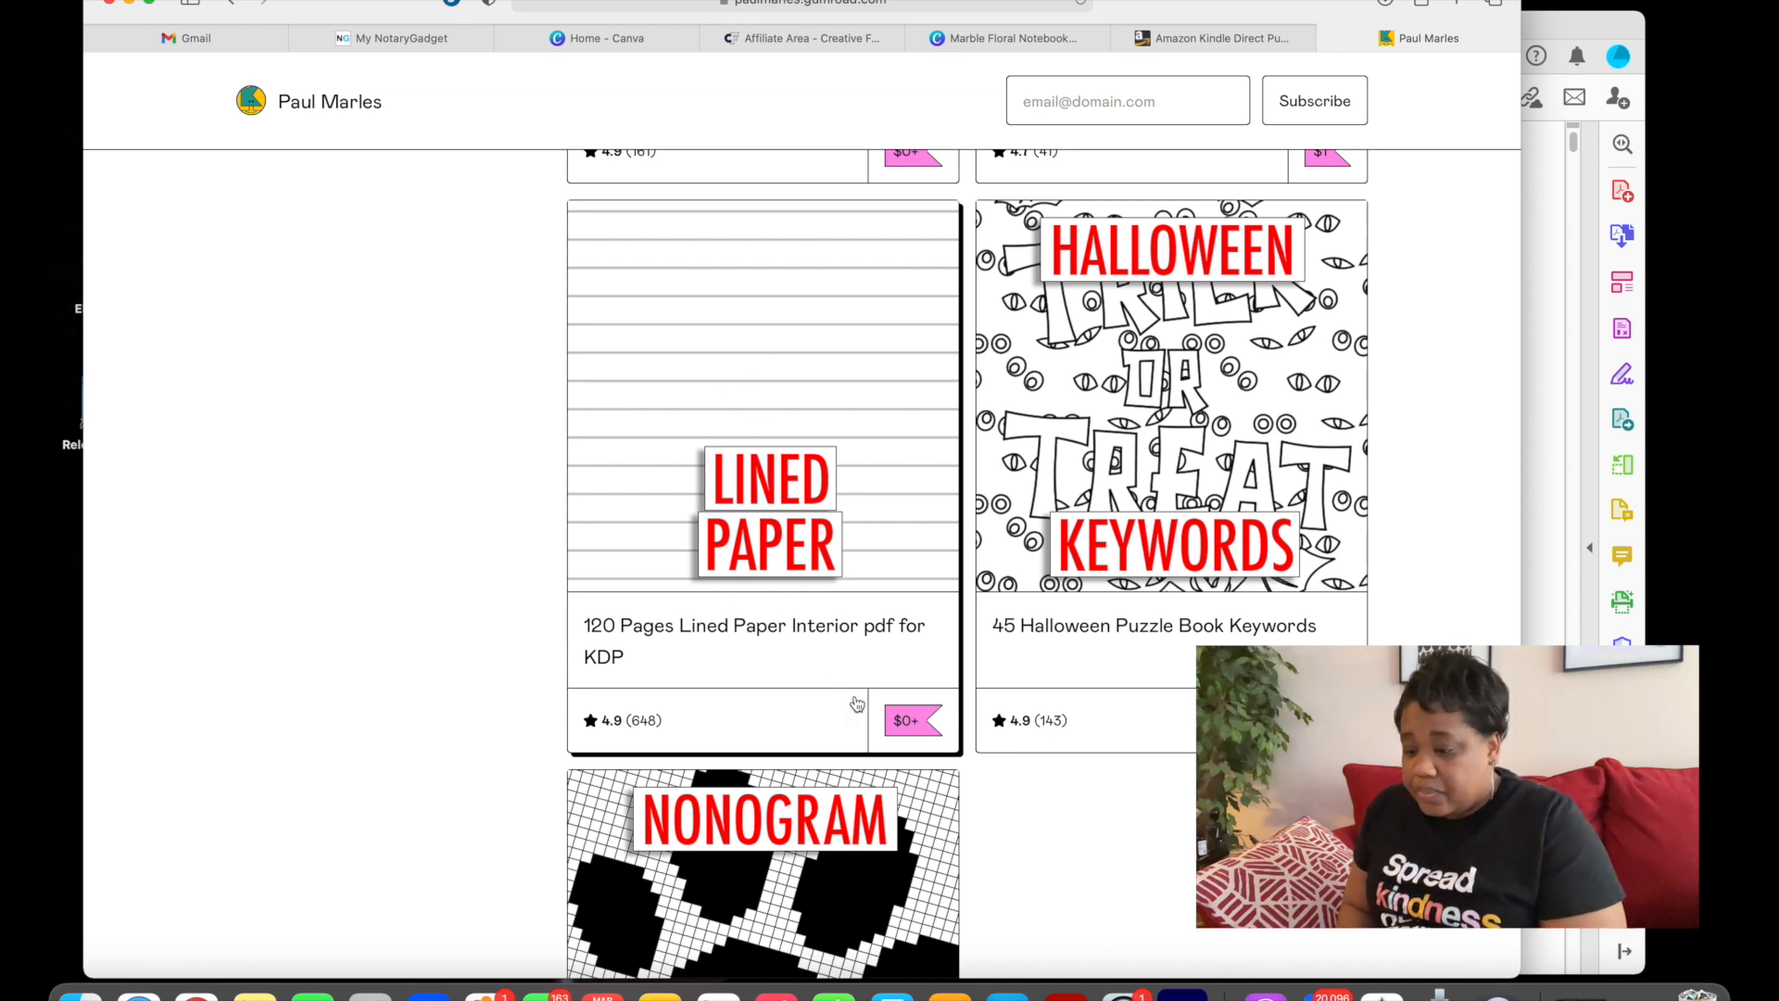
- Open the product page of the "120 Pages Lined Paper Interior pdf for KDP" and review its details
click(797, 549)
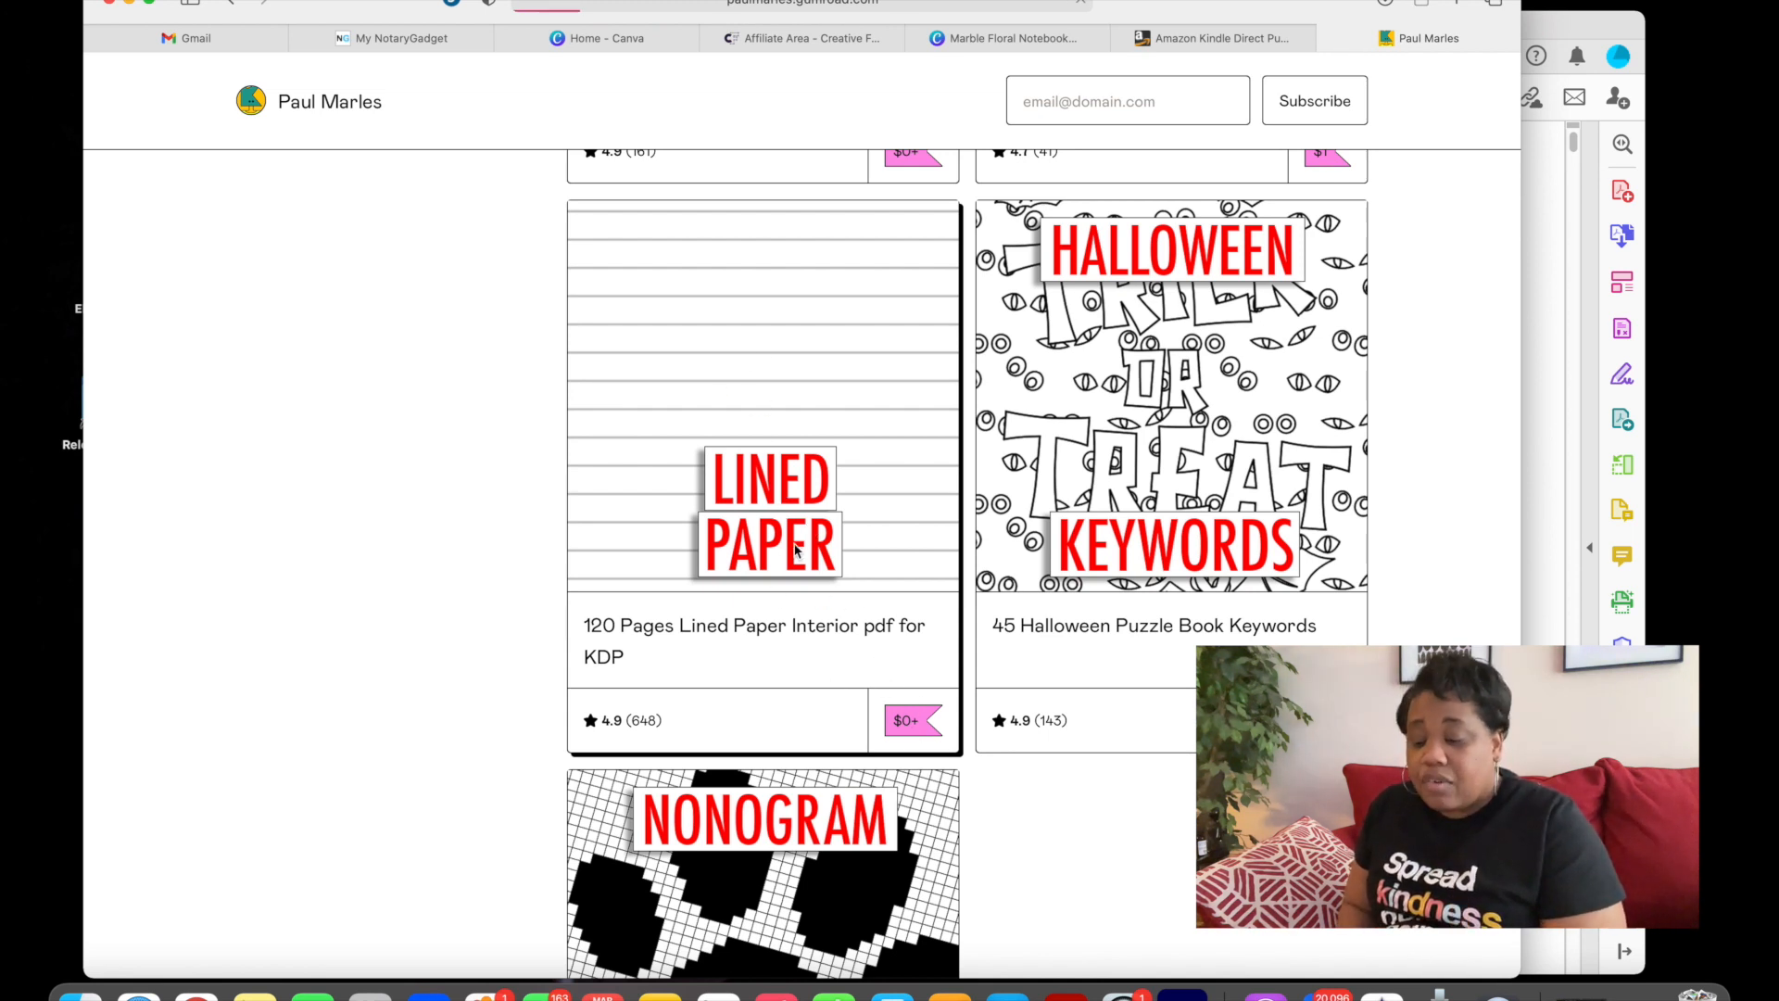
scroll(847, 726, down, 5)
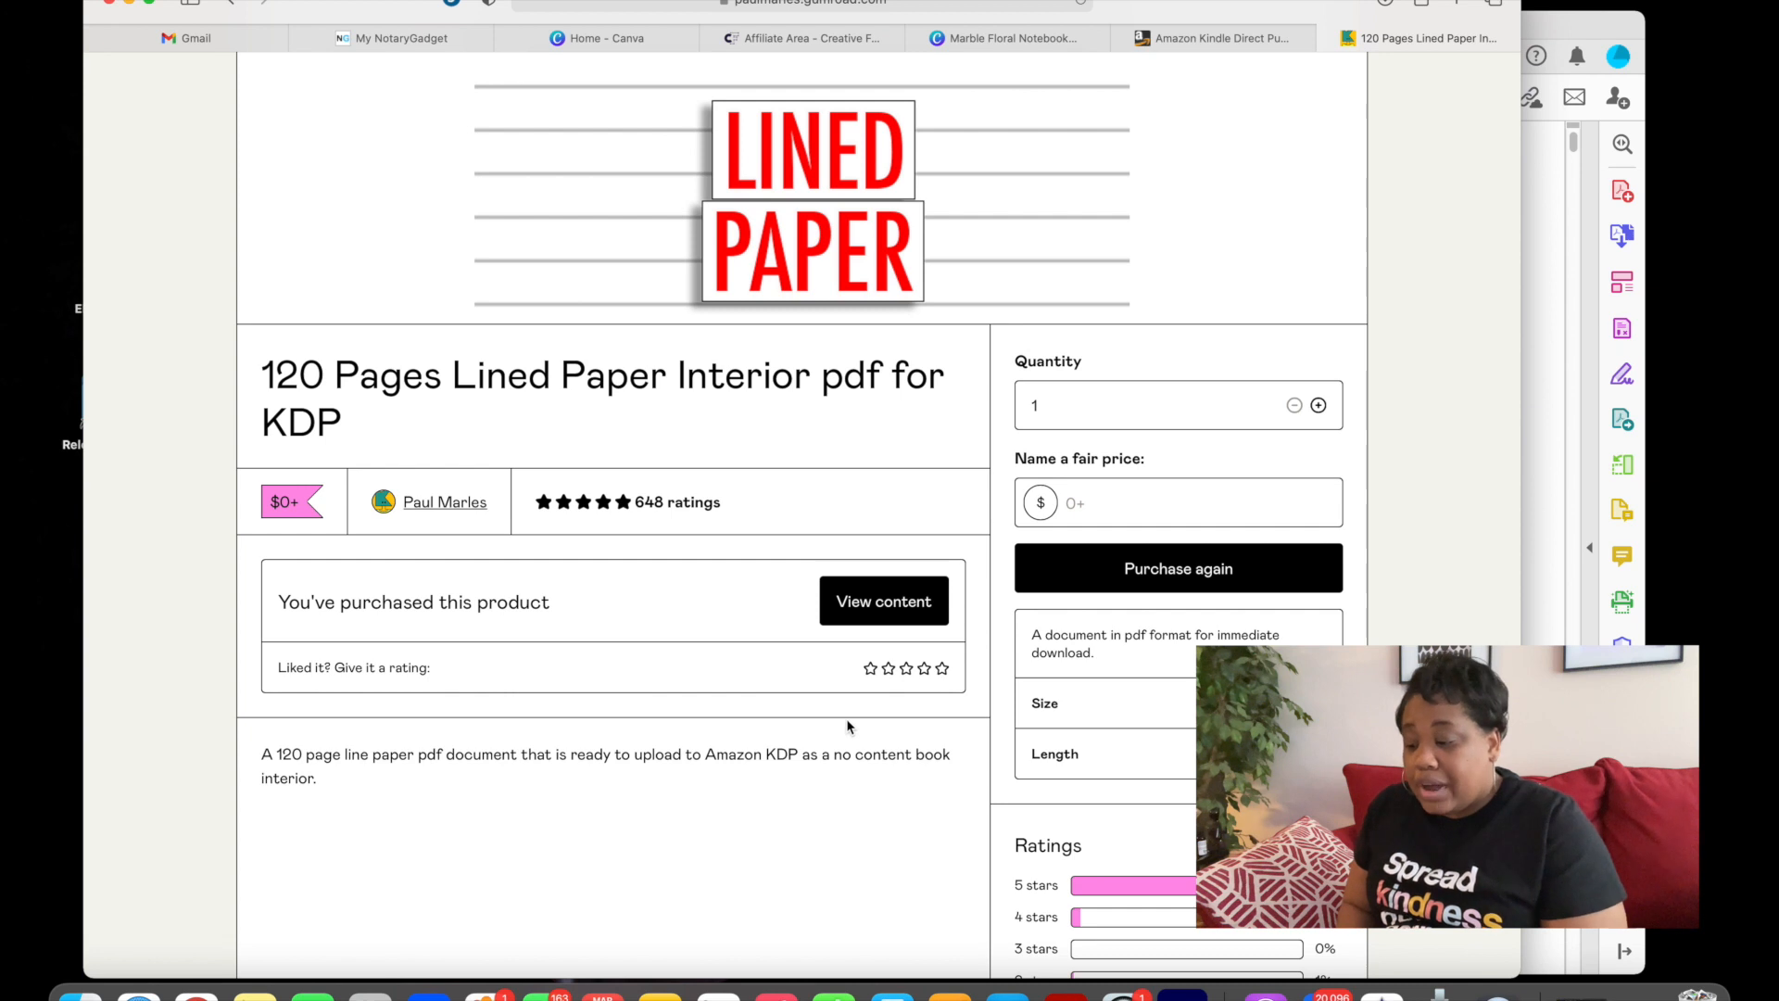
scroll(847, 721, down, 1)
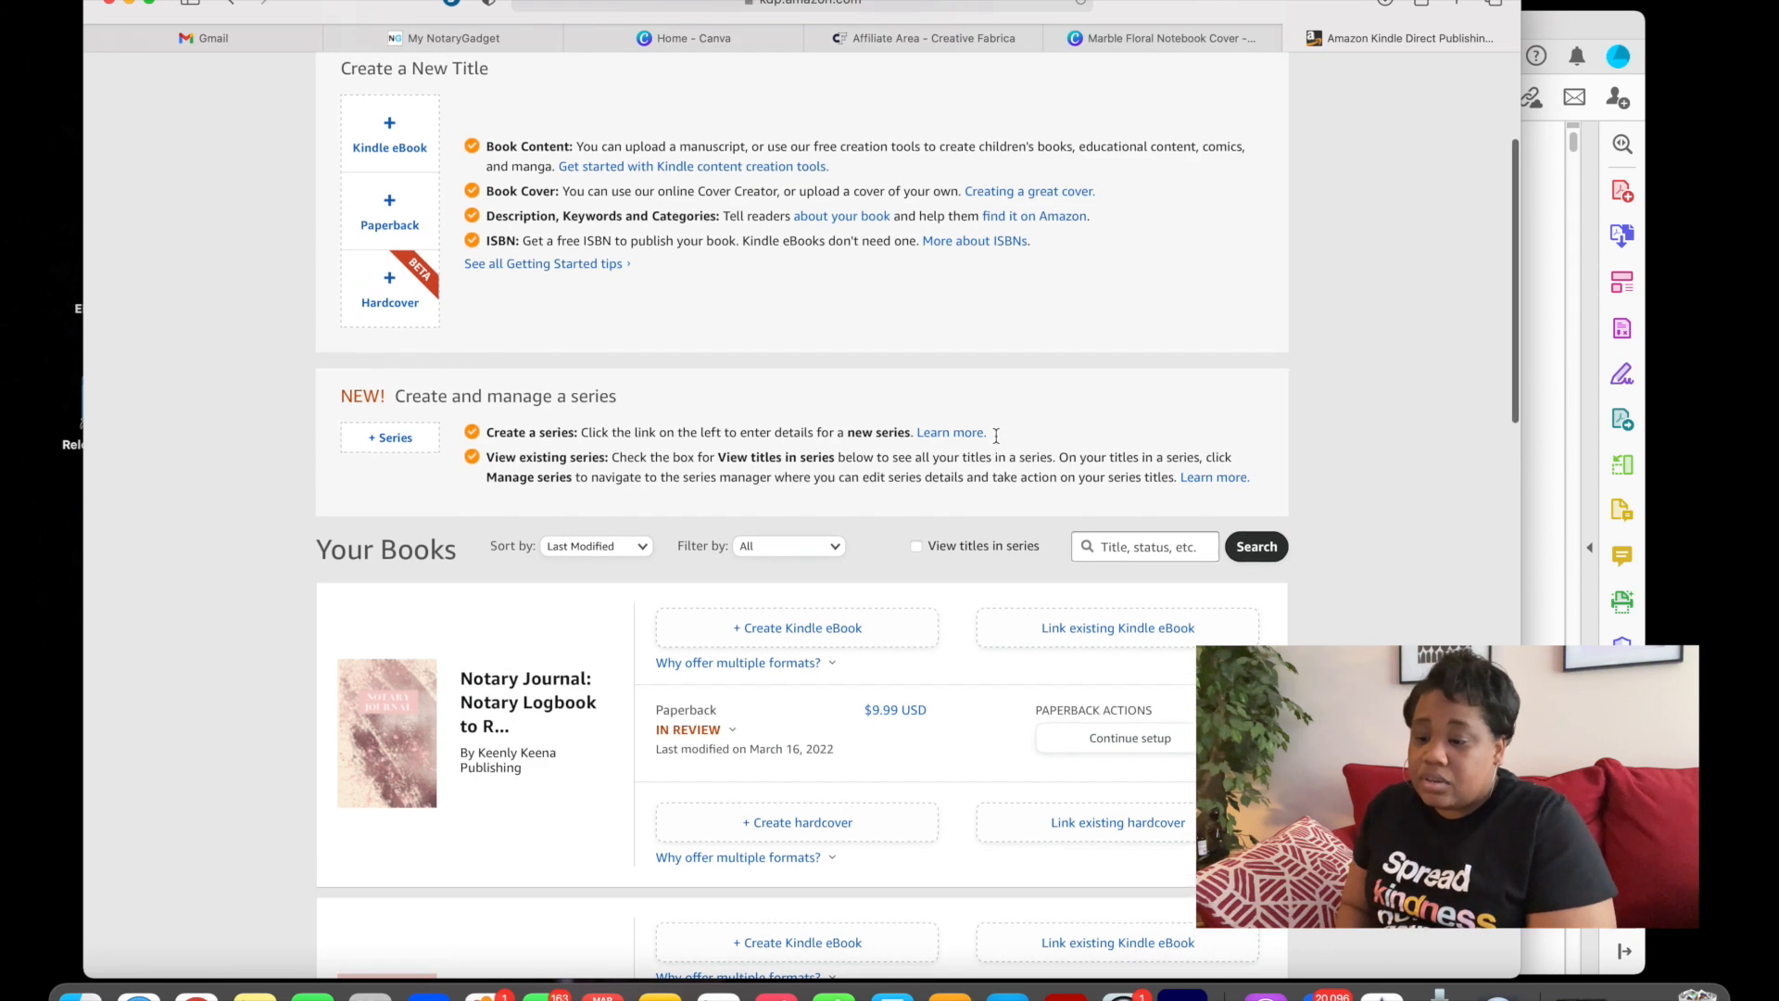
- On the Kindle Direct Publishing bookshelf, start a new paperback title
scroll(927, 398, up, 5)
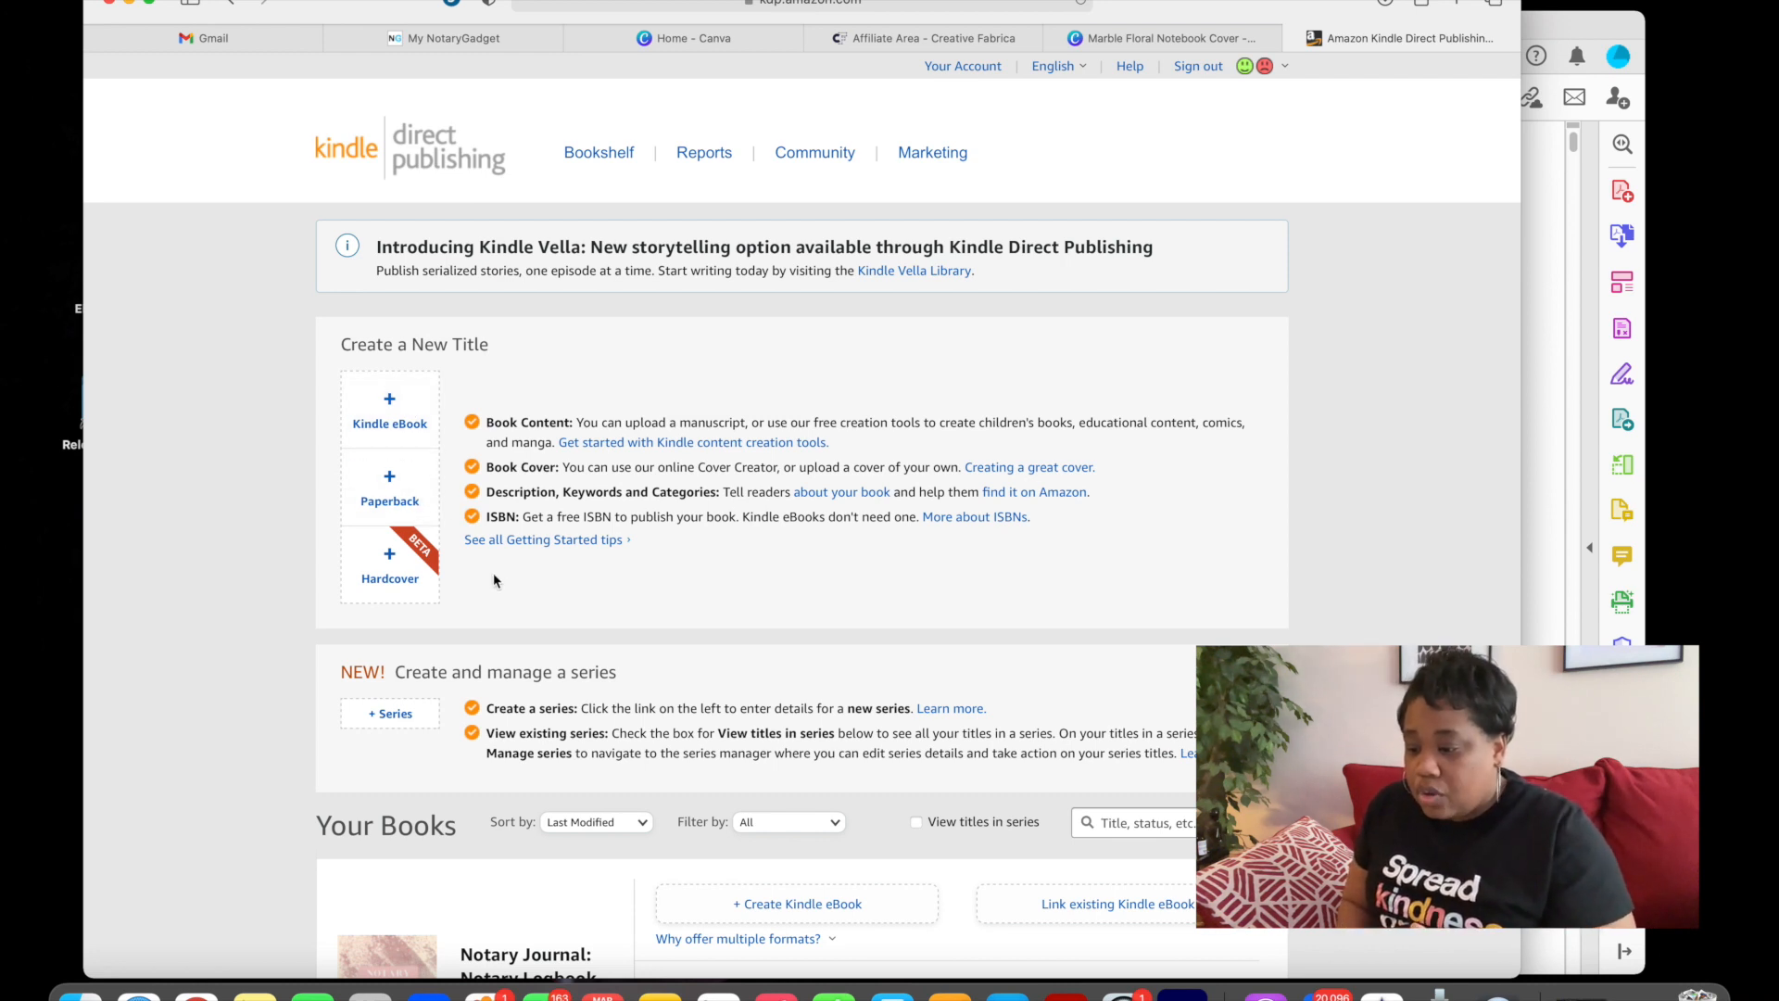
click(607, 153)
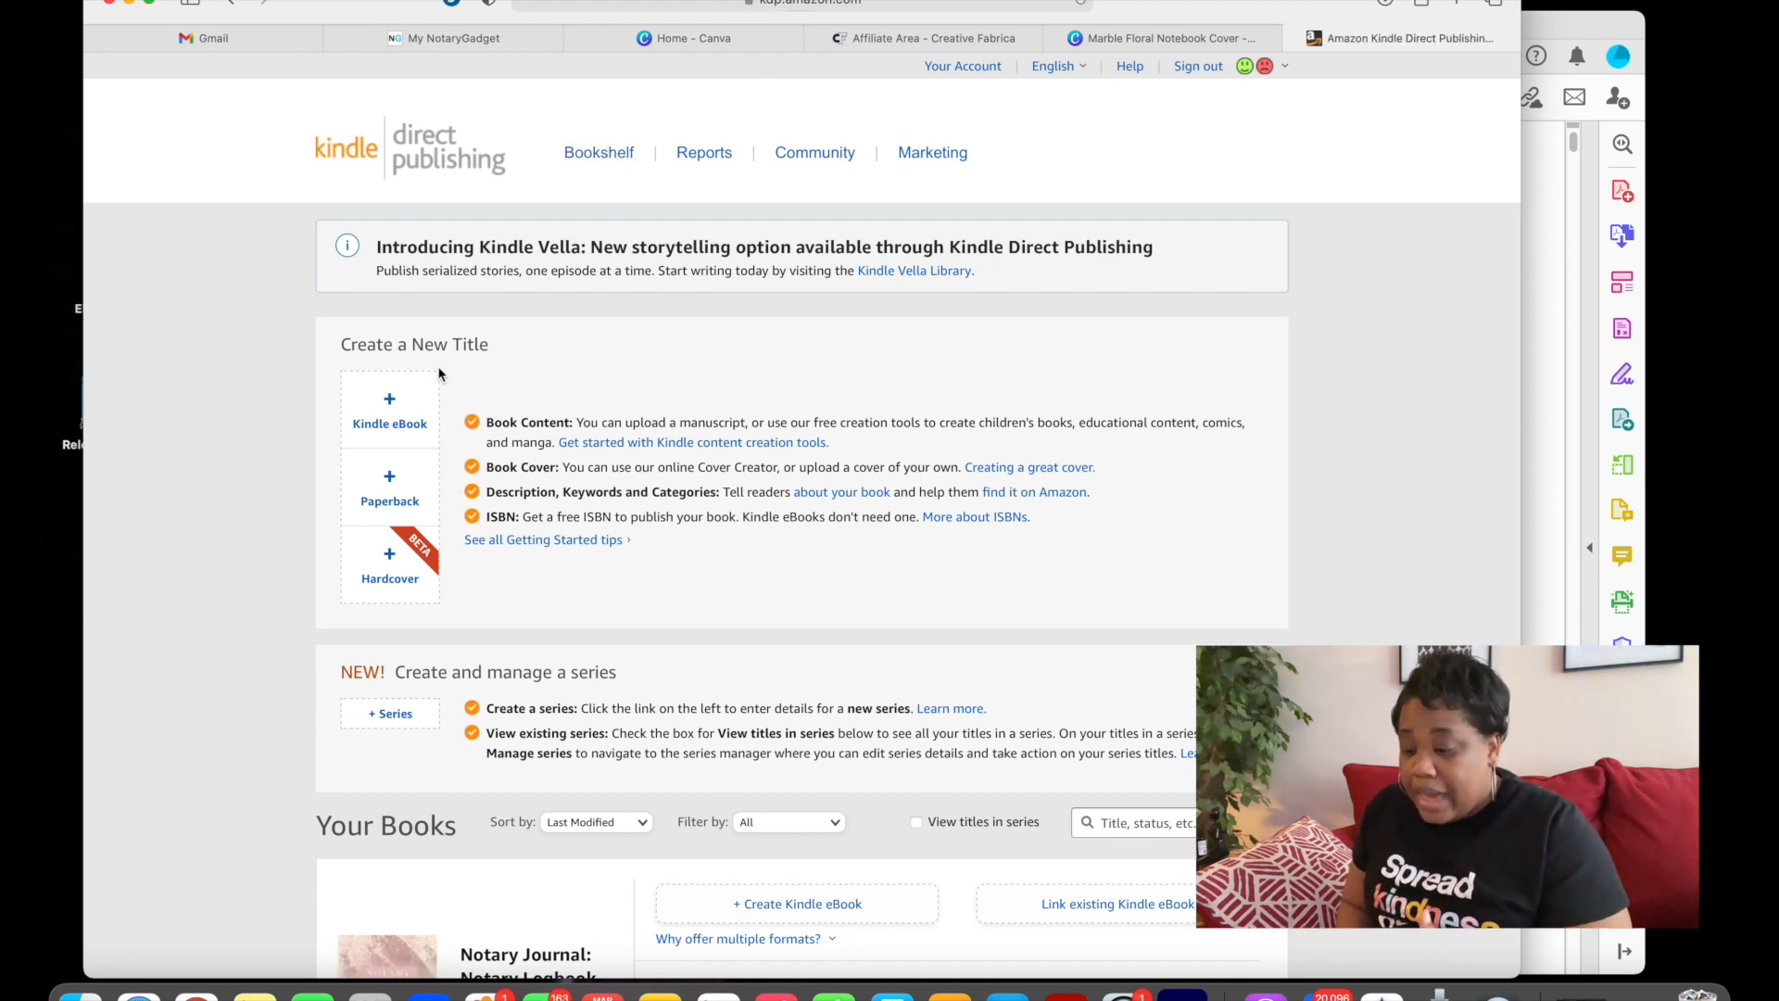
click(394, 505)
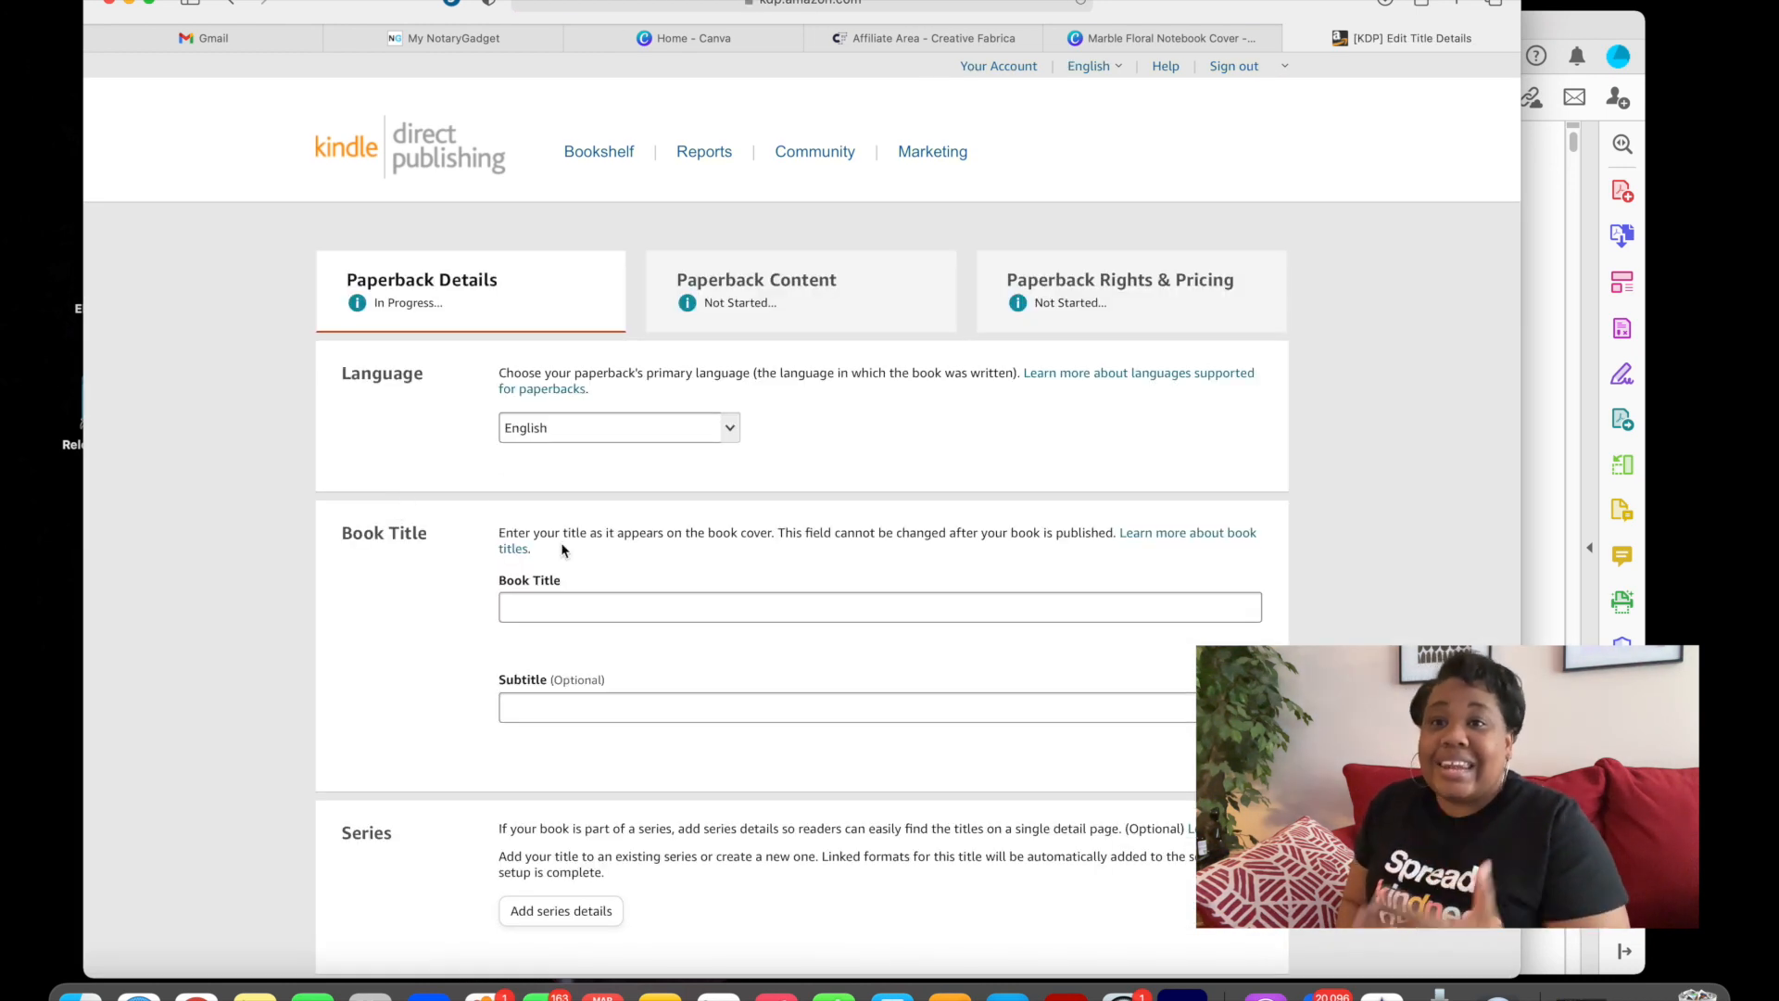
- Enter "Marble Floral Notebook" as the paperback's book title
click(586, 603)
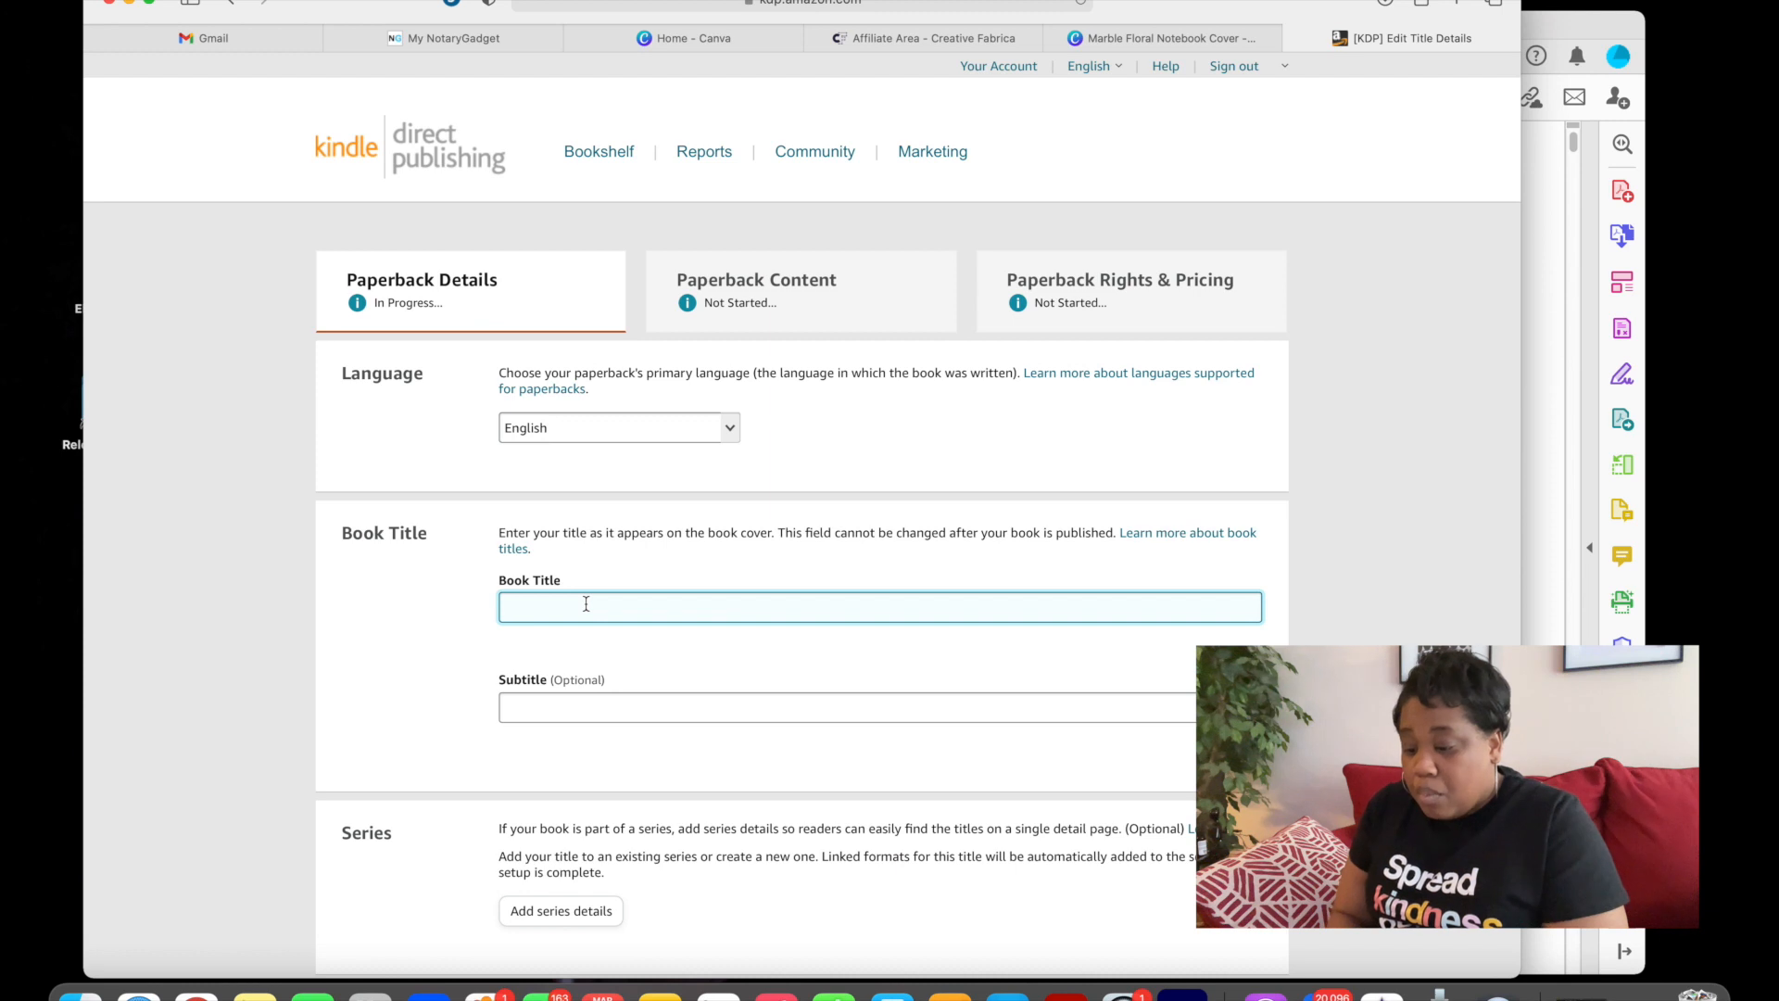
text(Mar)
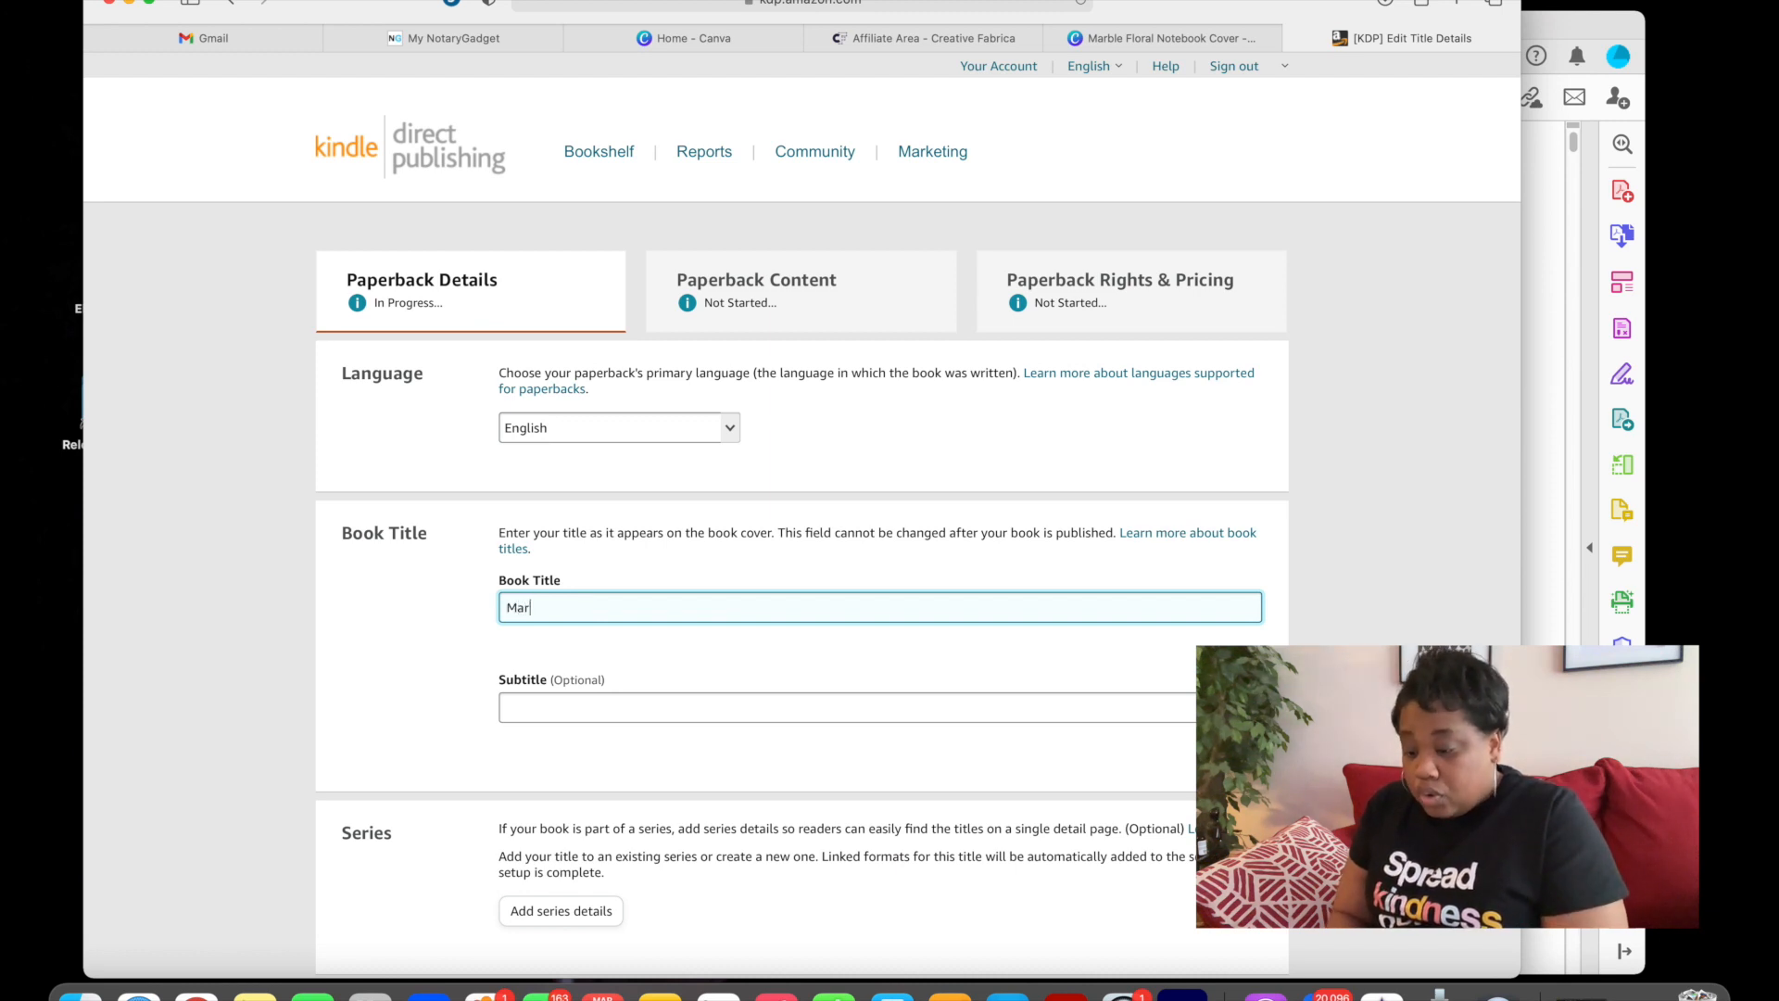
text(ble Floral )
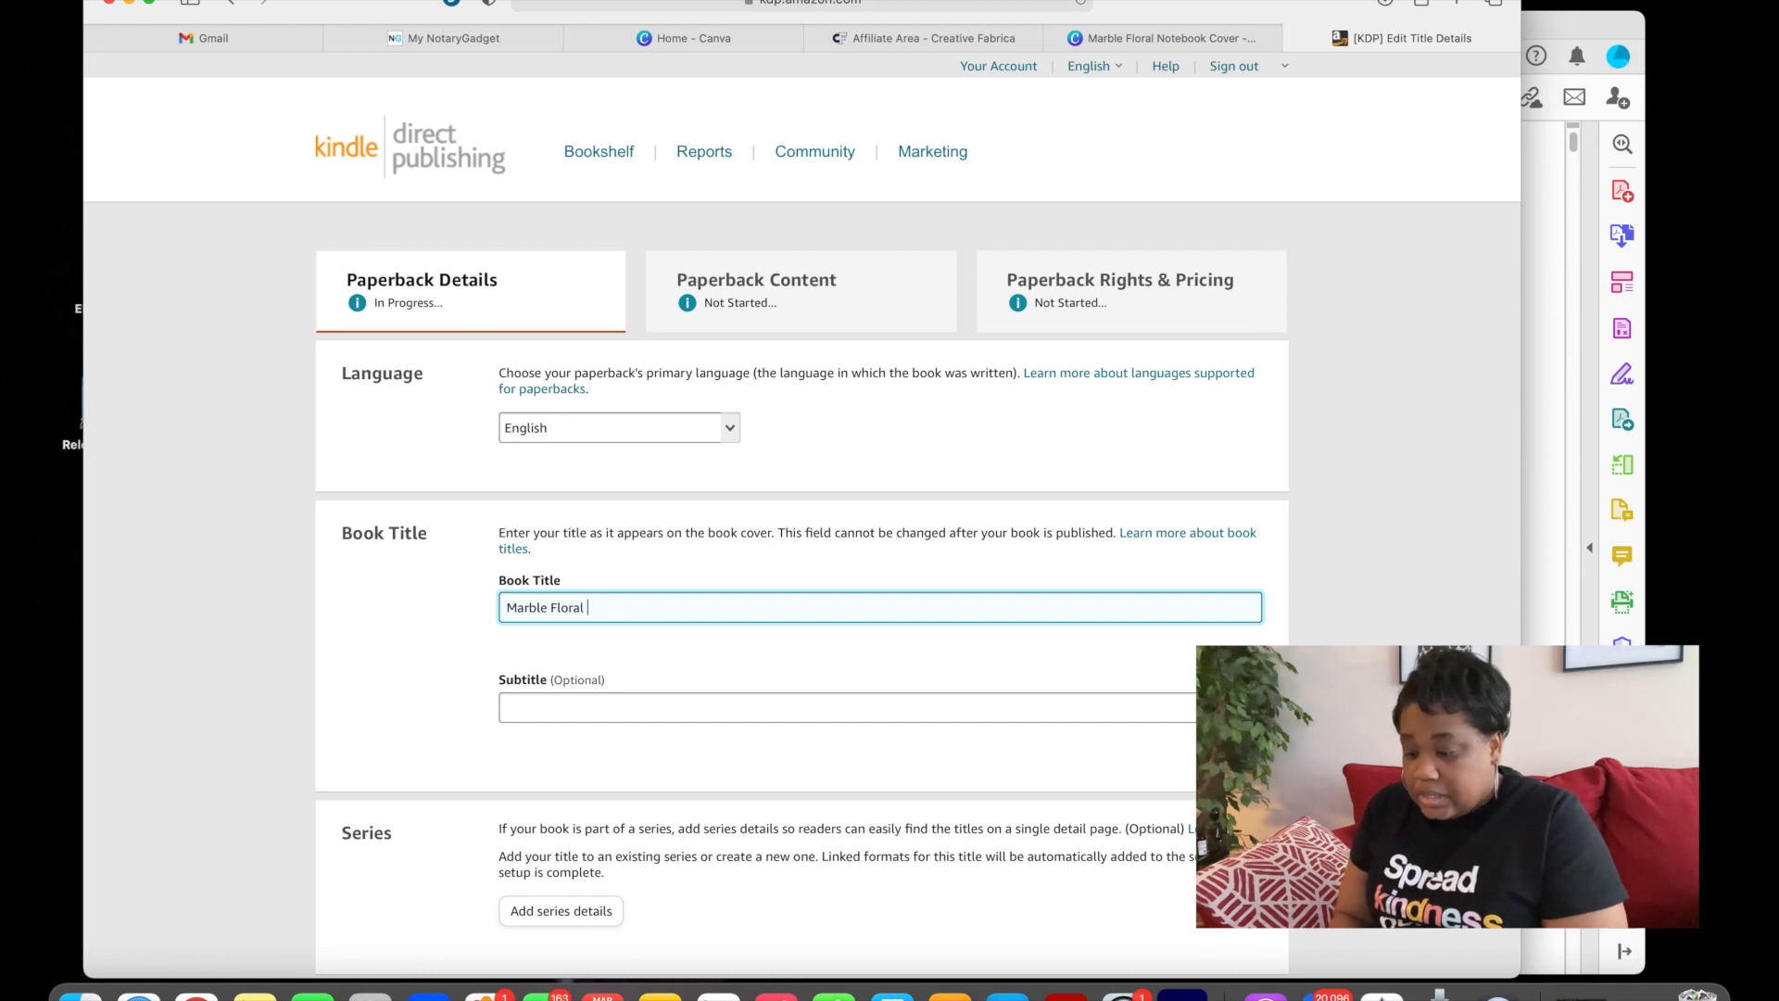
text(Lined)
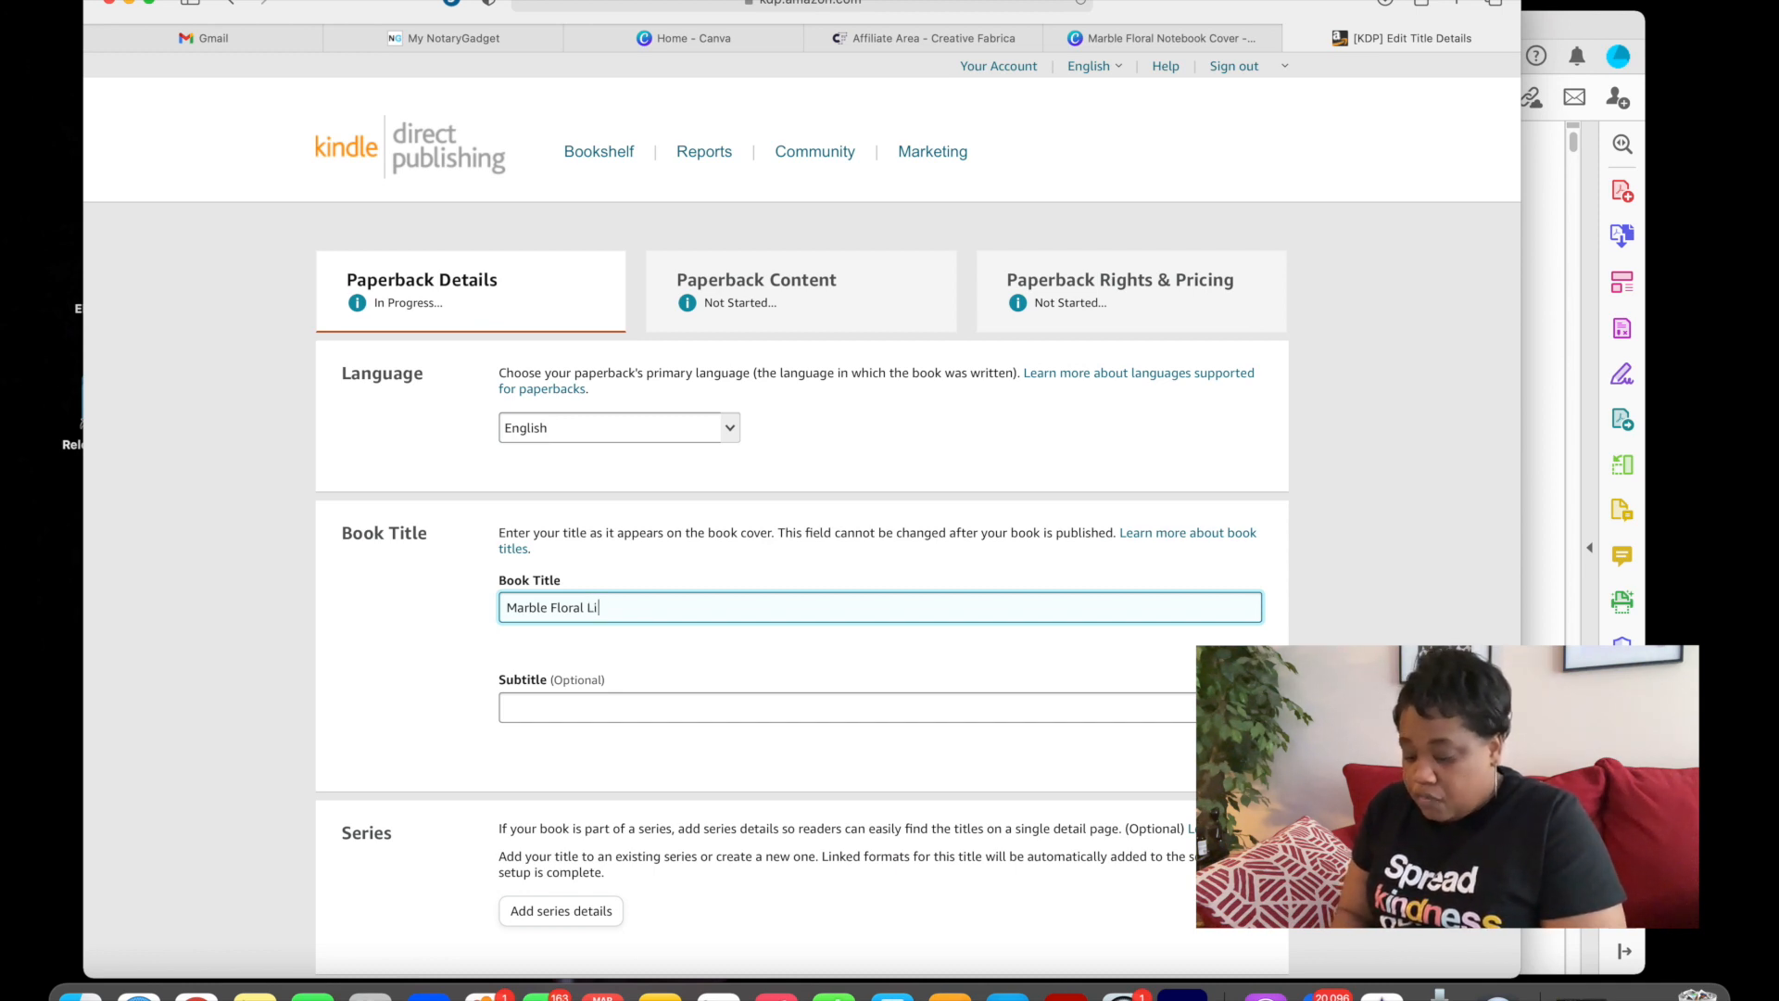
key(BackSpace)
key(BackSpace)
key(BackSpace)
key(BackSpace)
key(BackSpace)
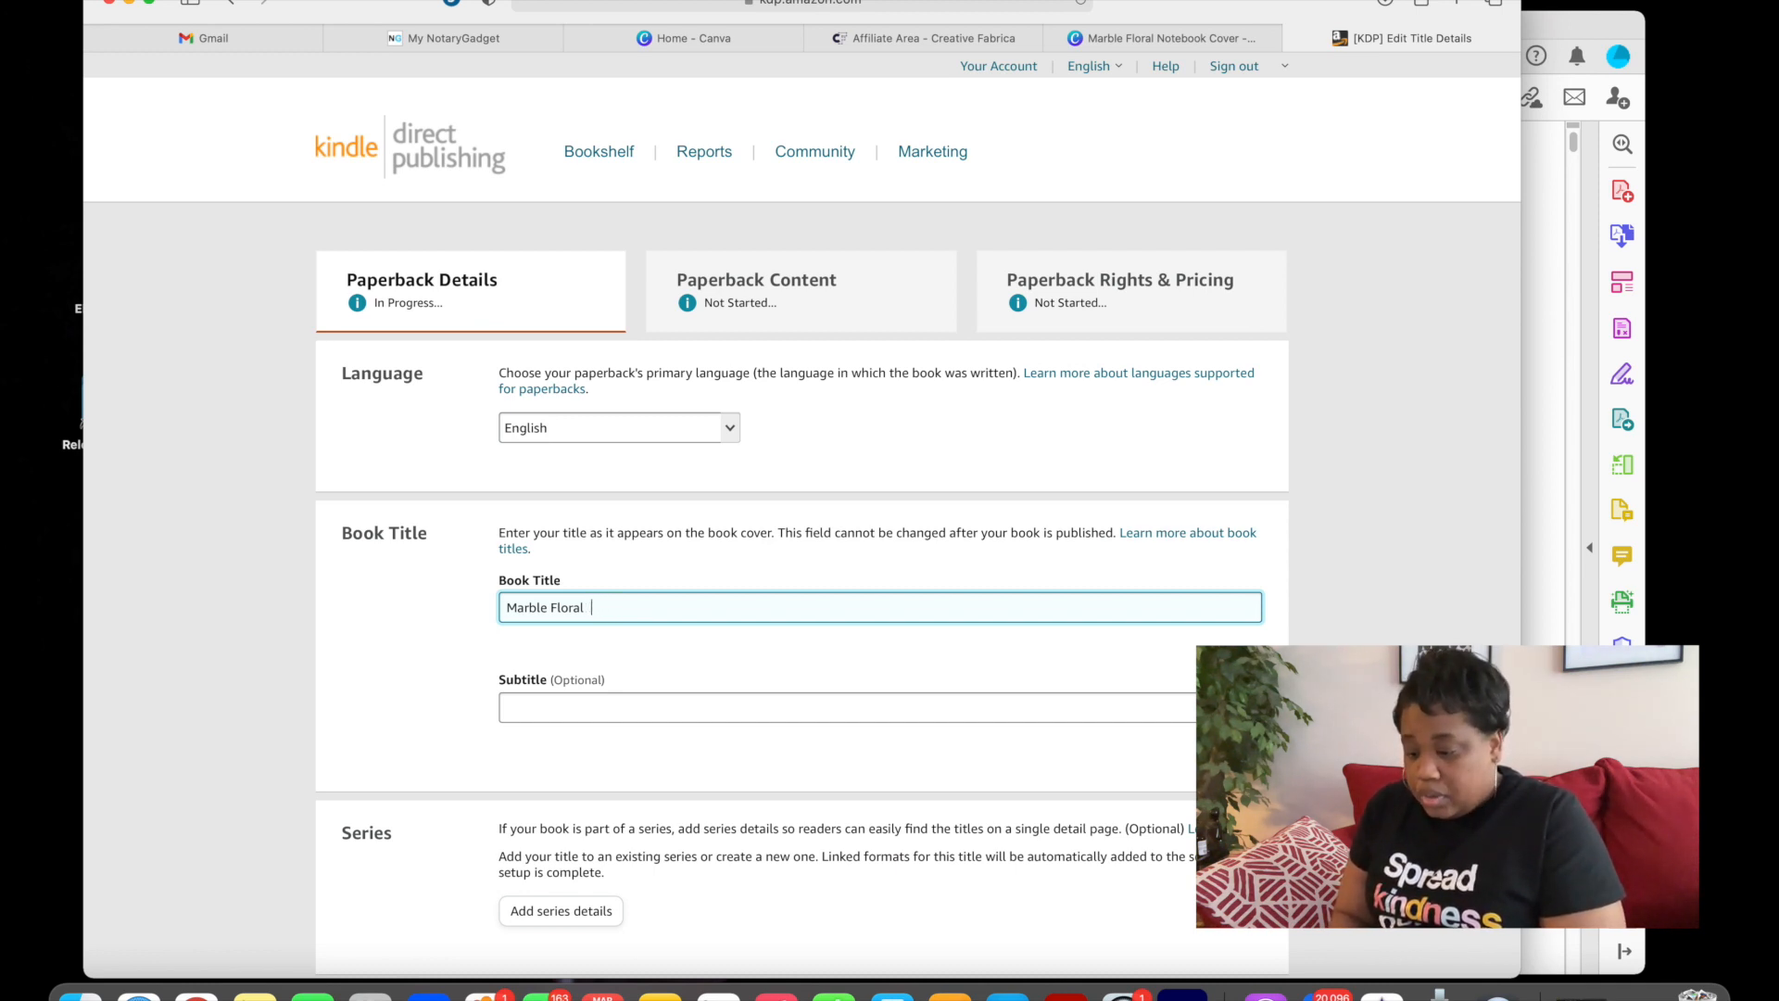
text(Note)
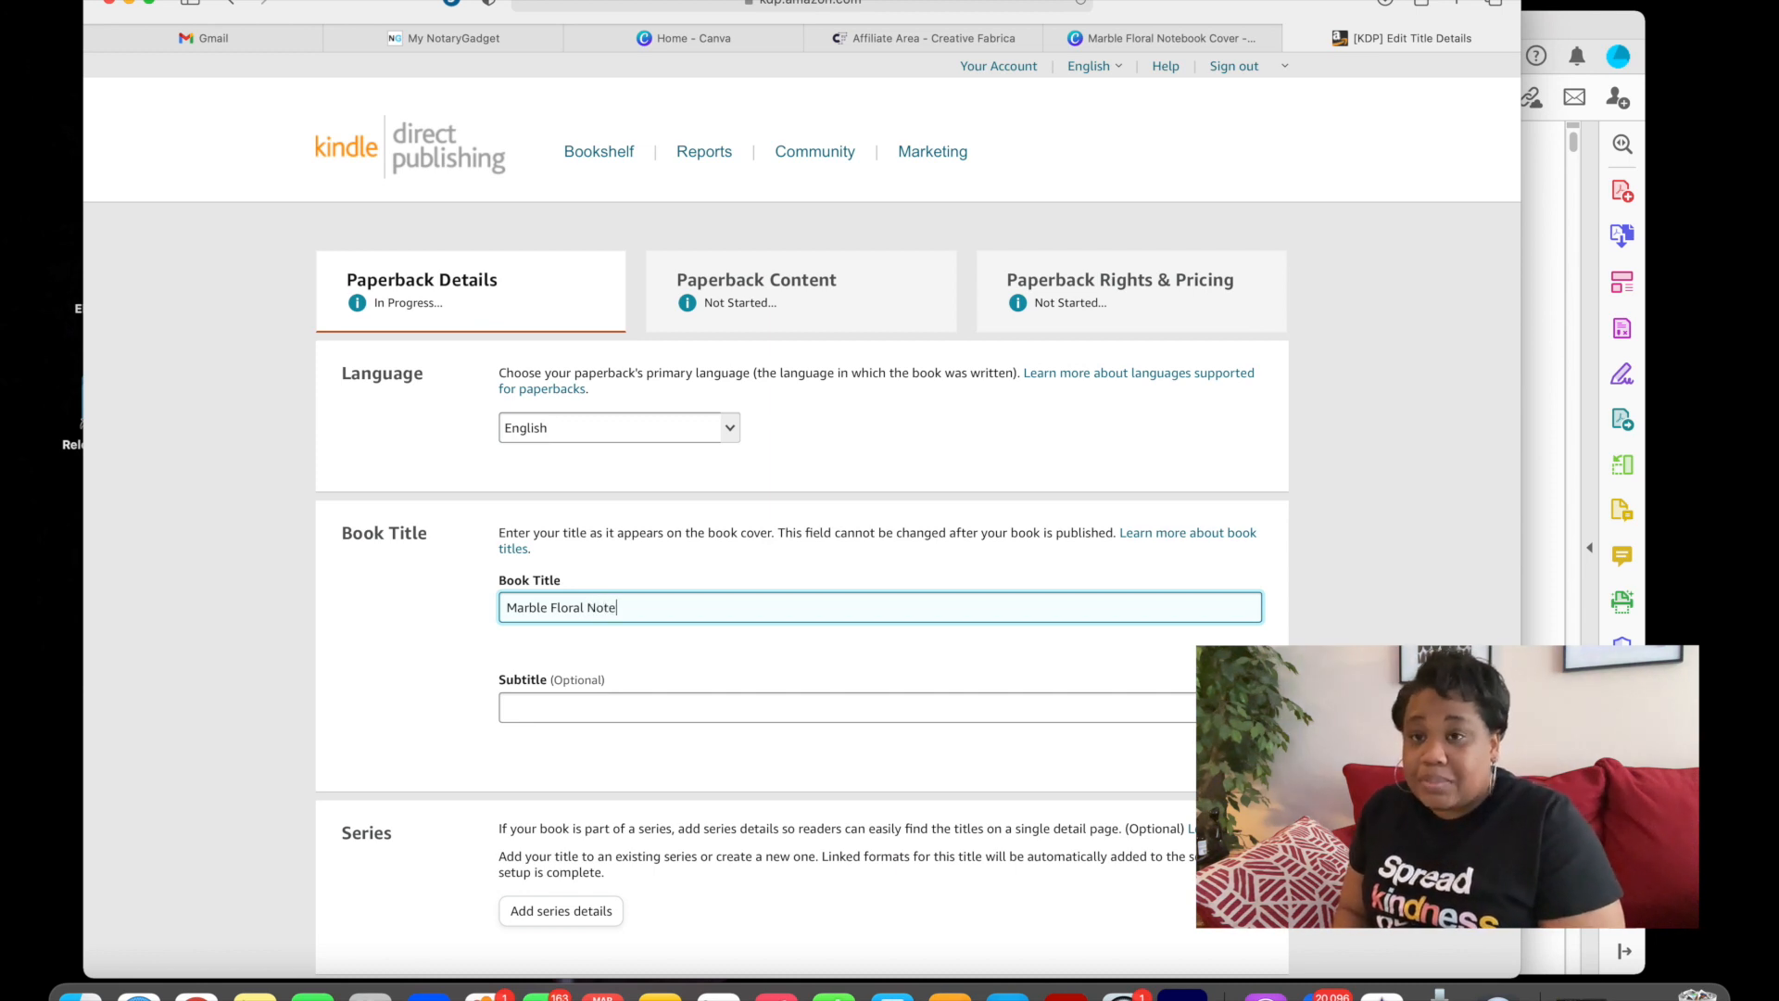
text(book)
- Enter "Lined 6x9in Notebook, 120 pages" as the paperback's subtitle
click(561, 713)
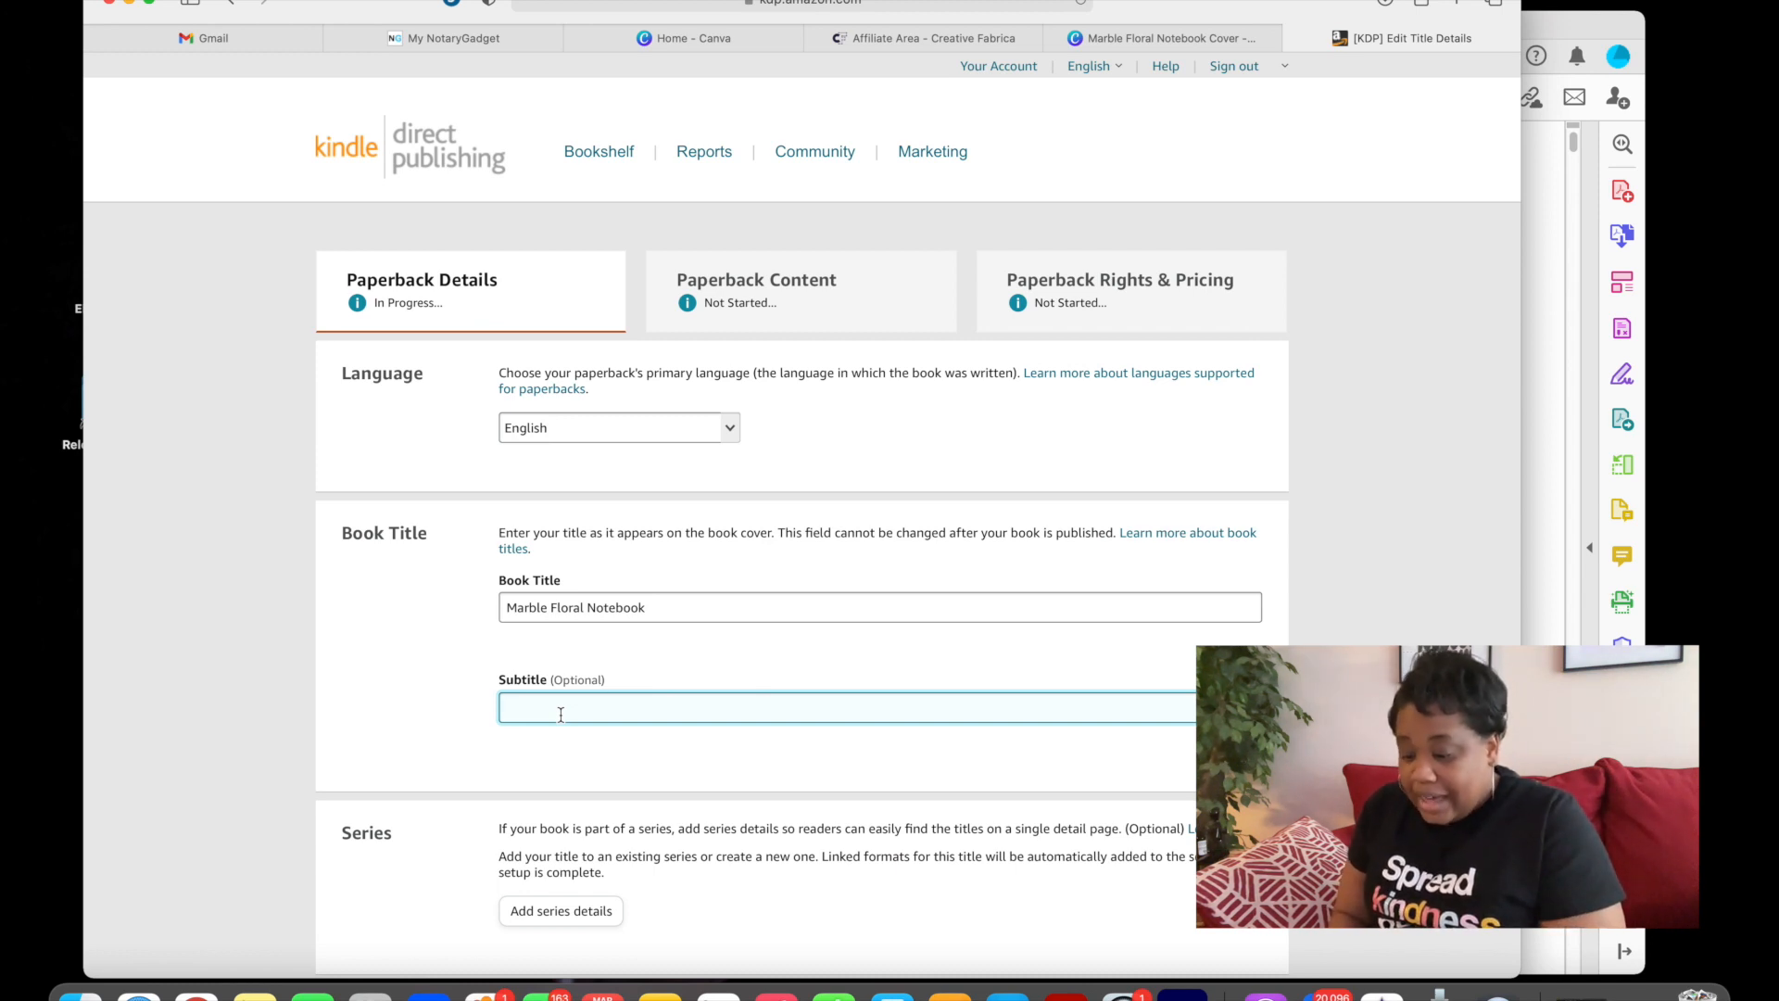
text(Li)
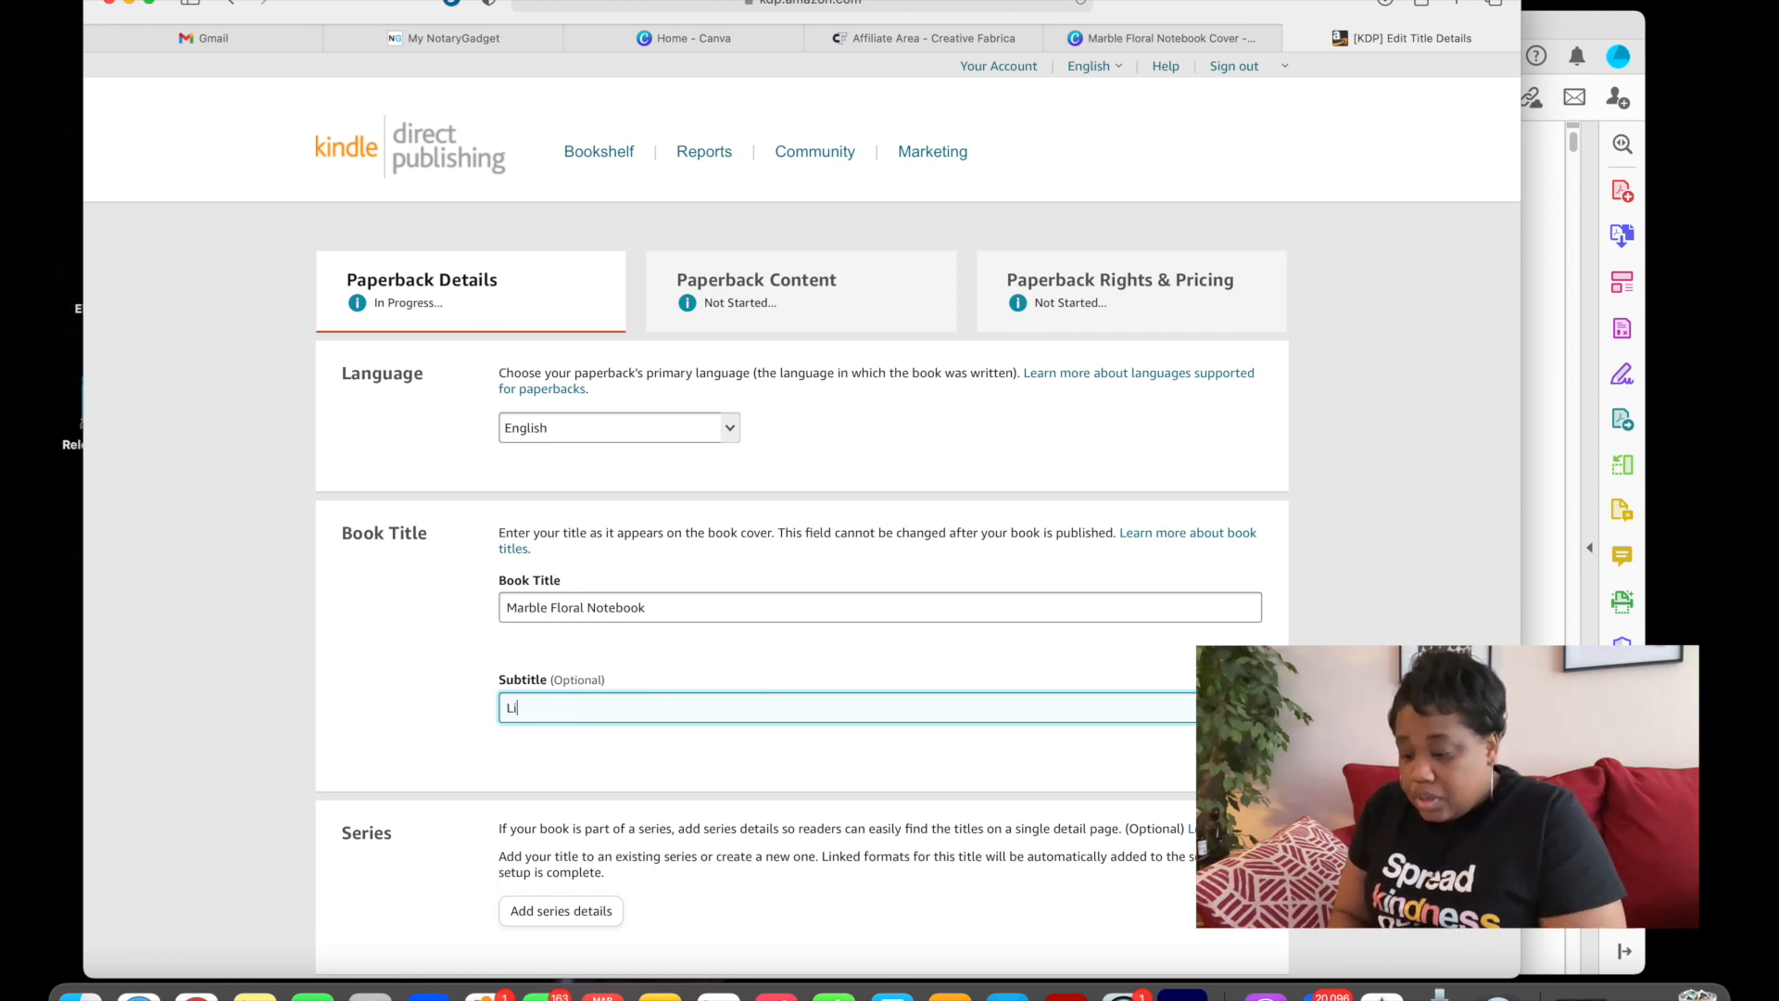
text(ned Not)
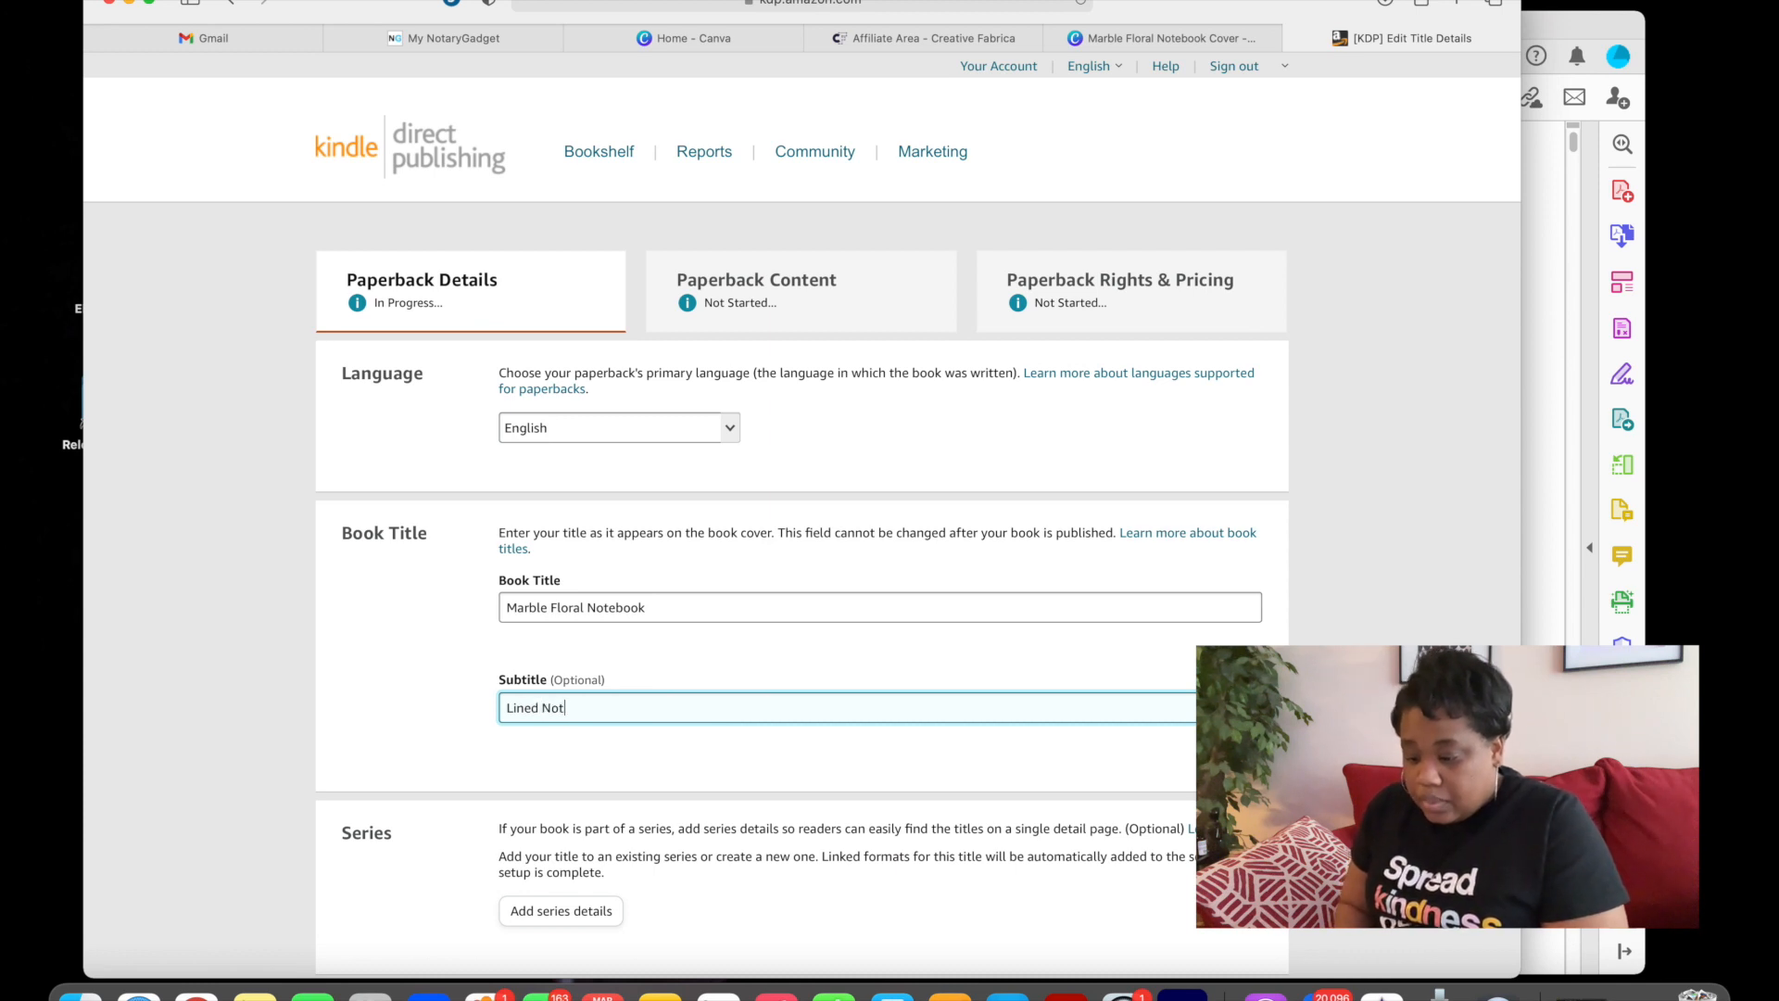
text(ebook)
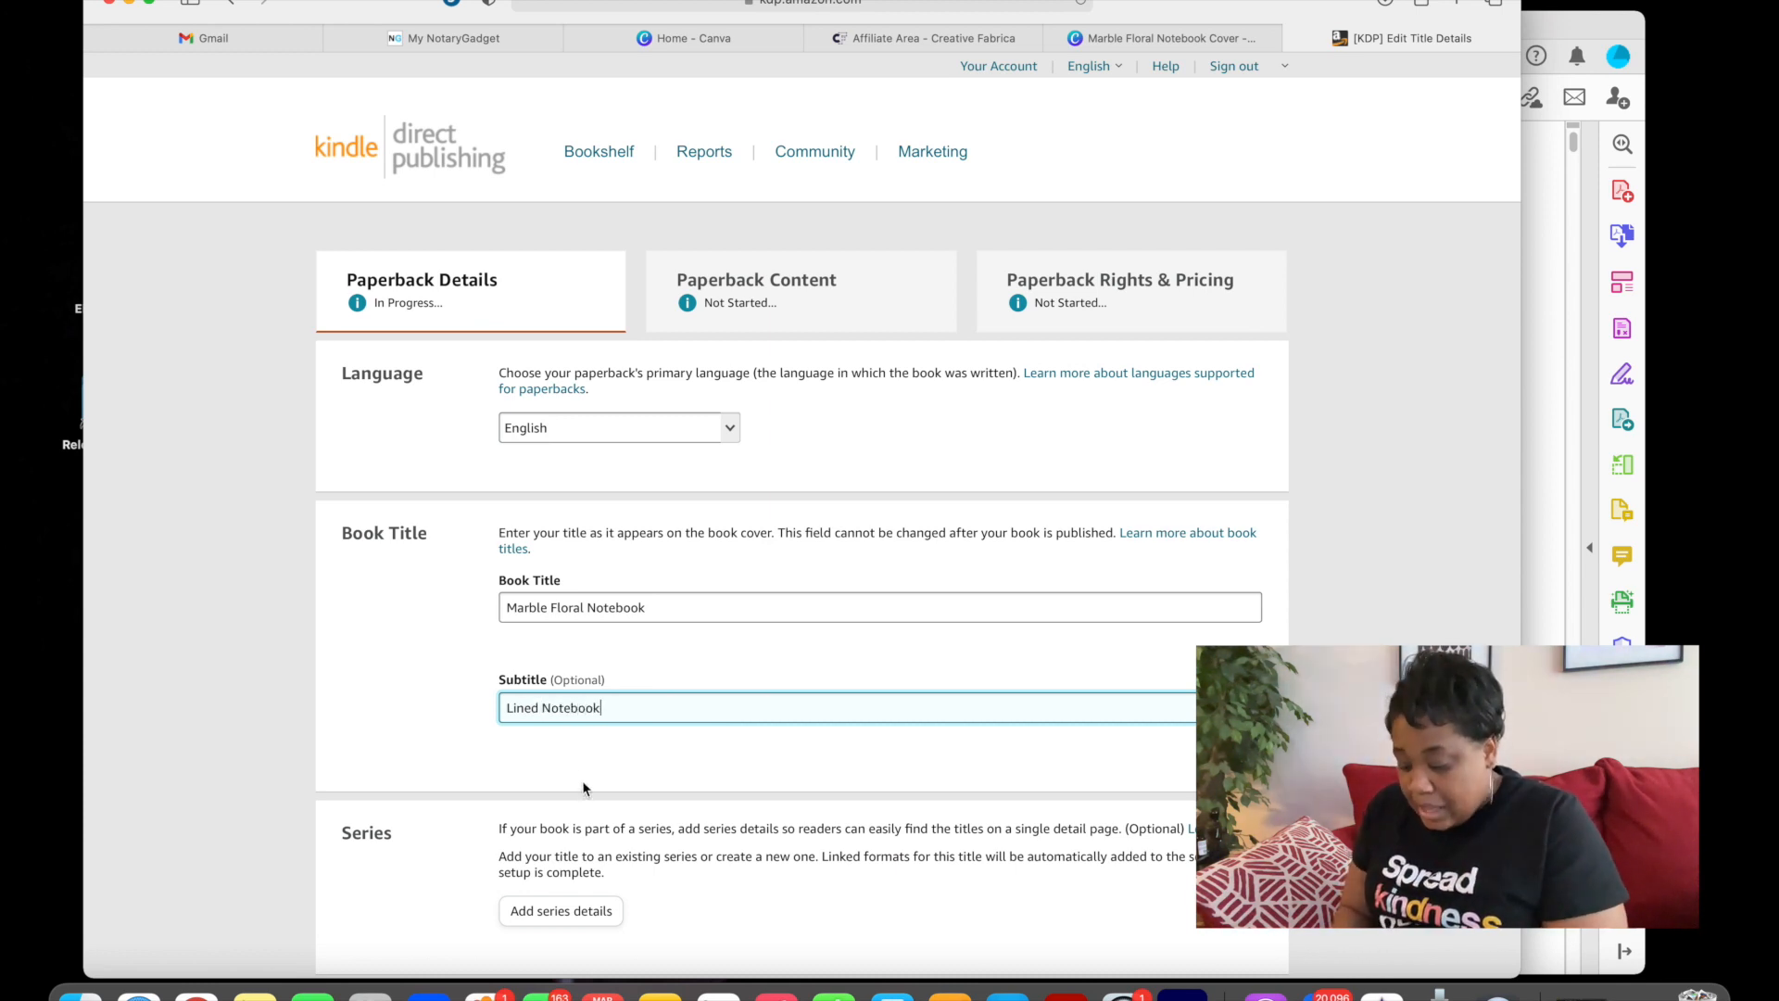
click(543, 709)
text(6x9)
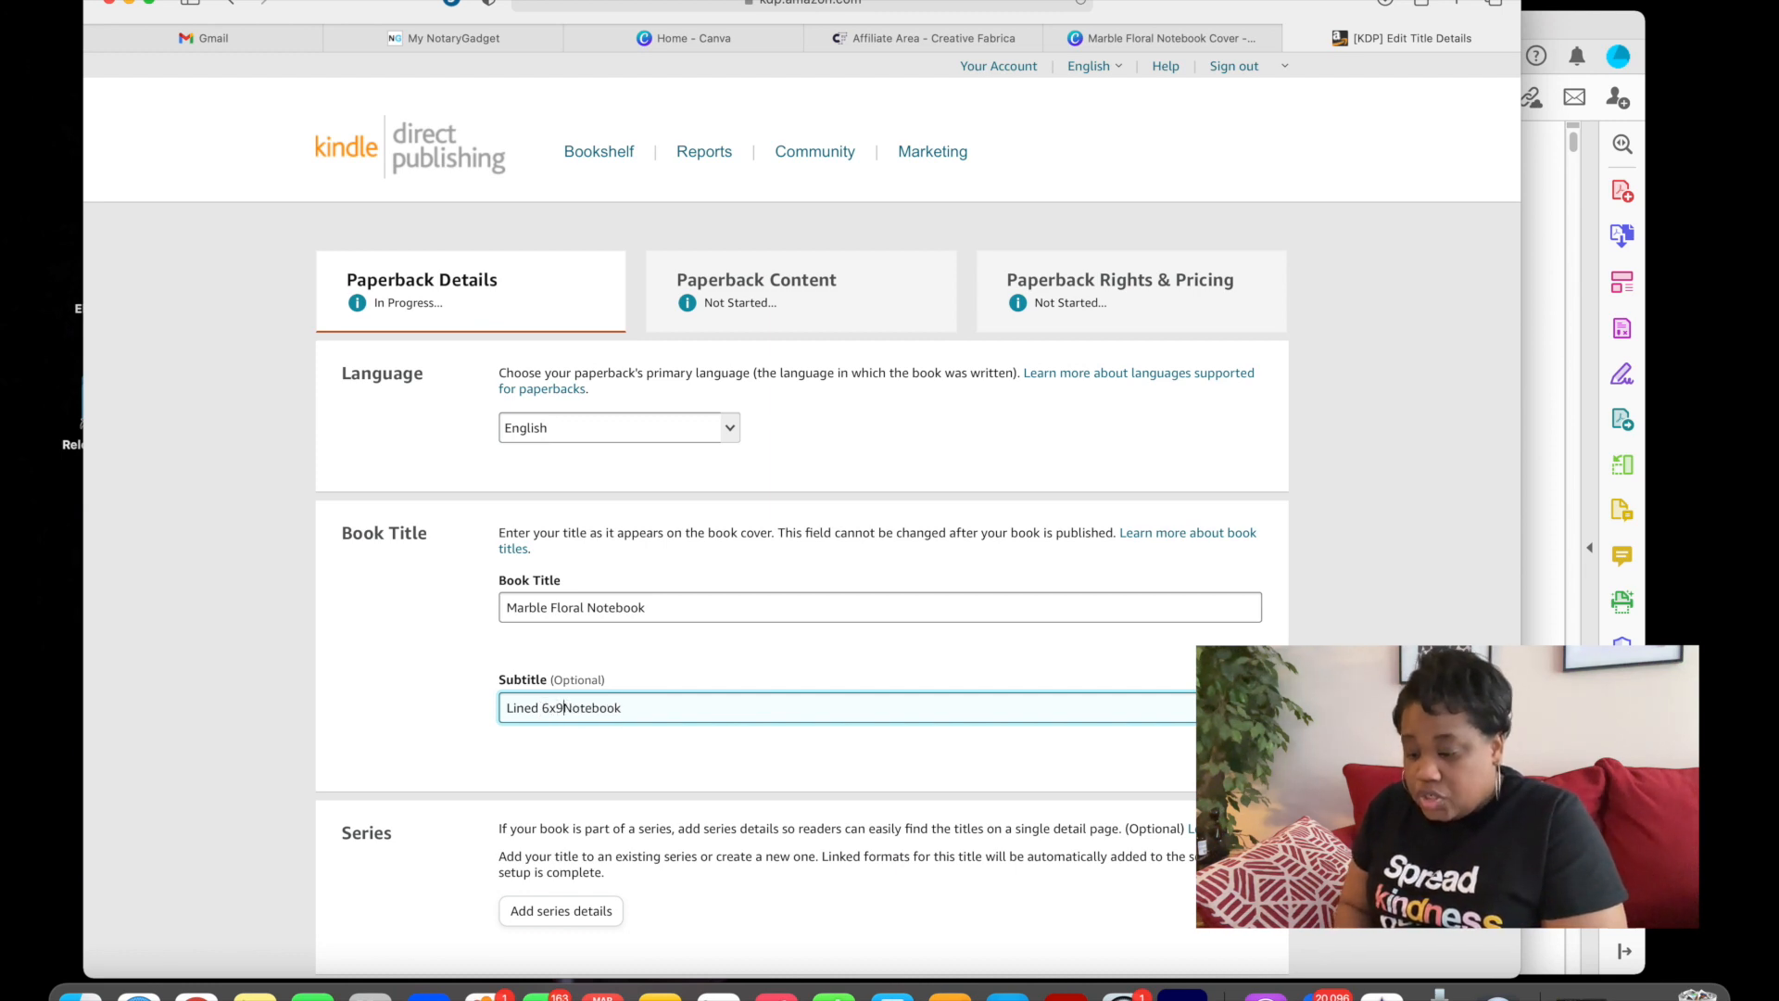
key(BackSpace)
text(in Notebook,)
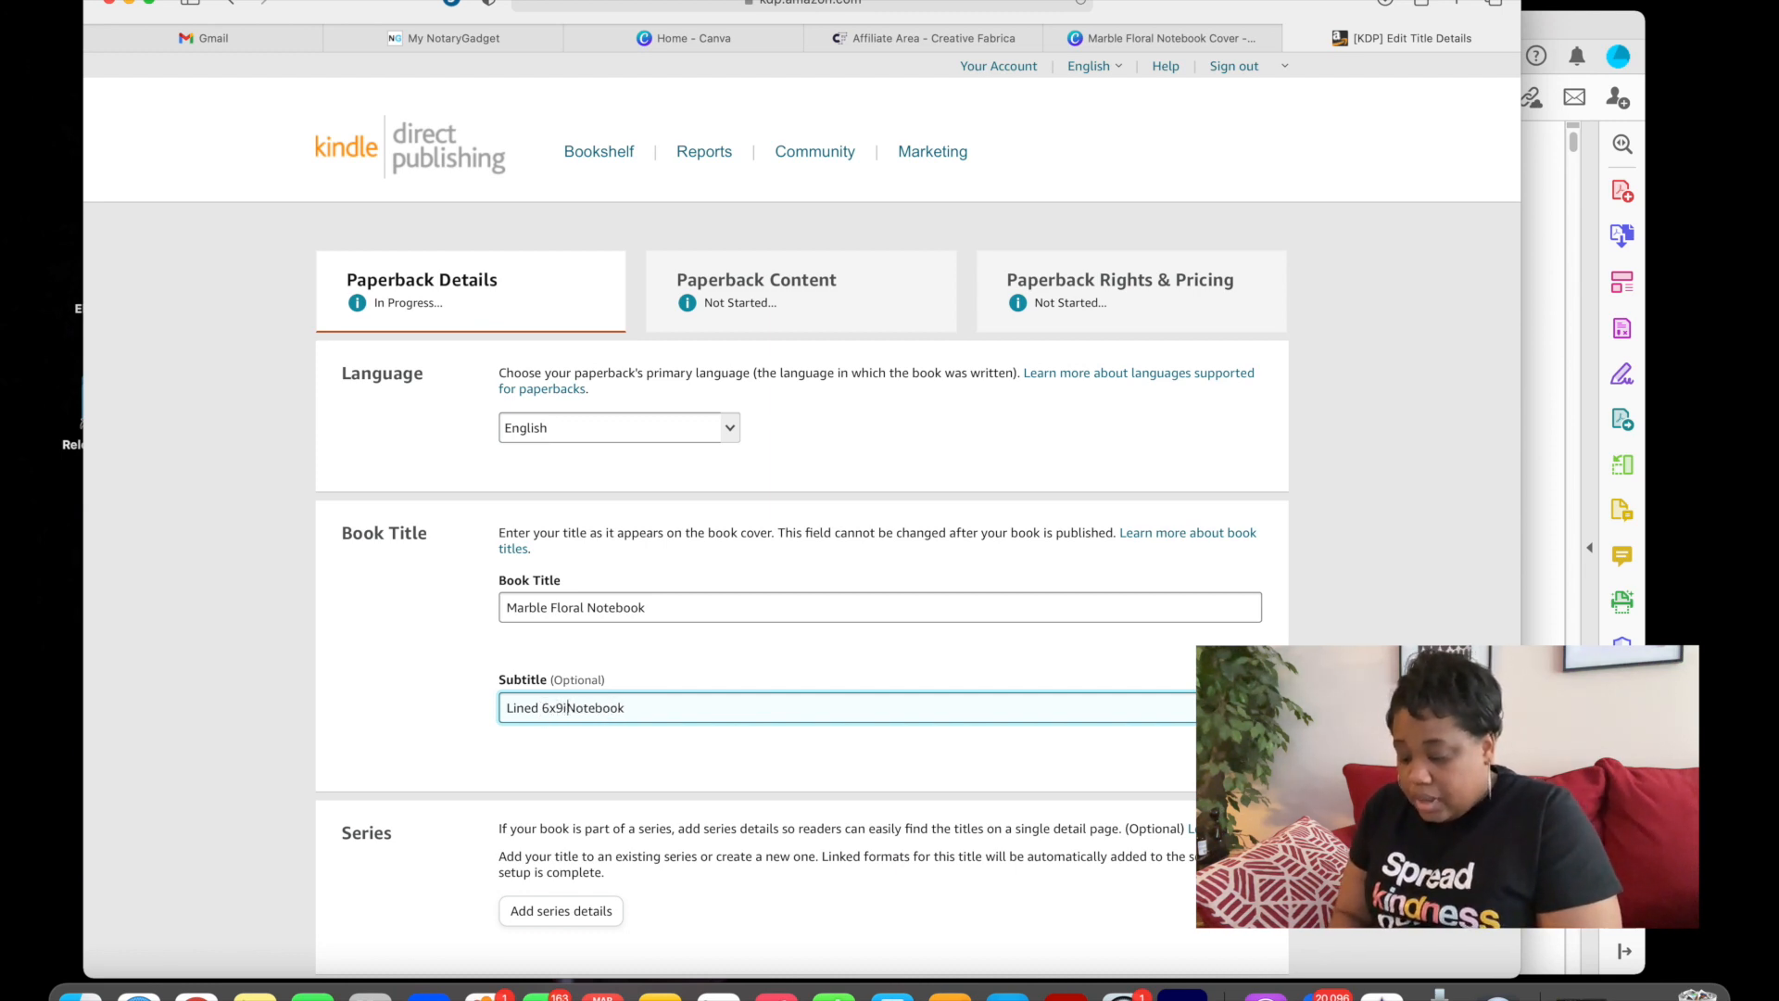
text( 120 pages)
- Fill in the primary author with the publishing pen name, using its first part as first name and "Publishing" as last name
scroll(801, 514, down, 5)
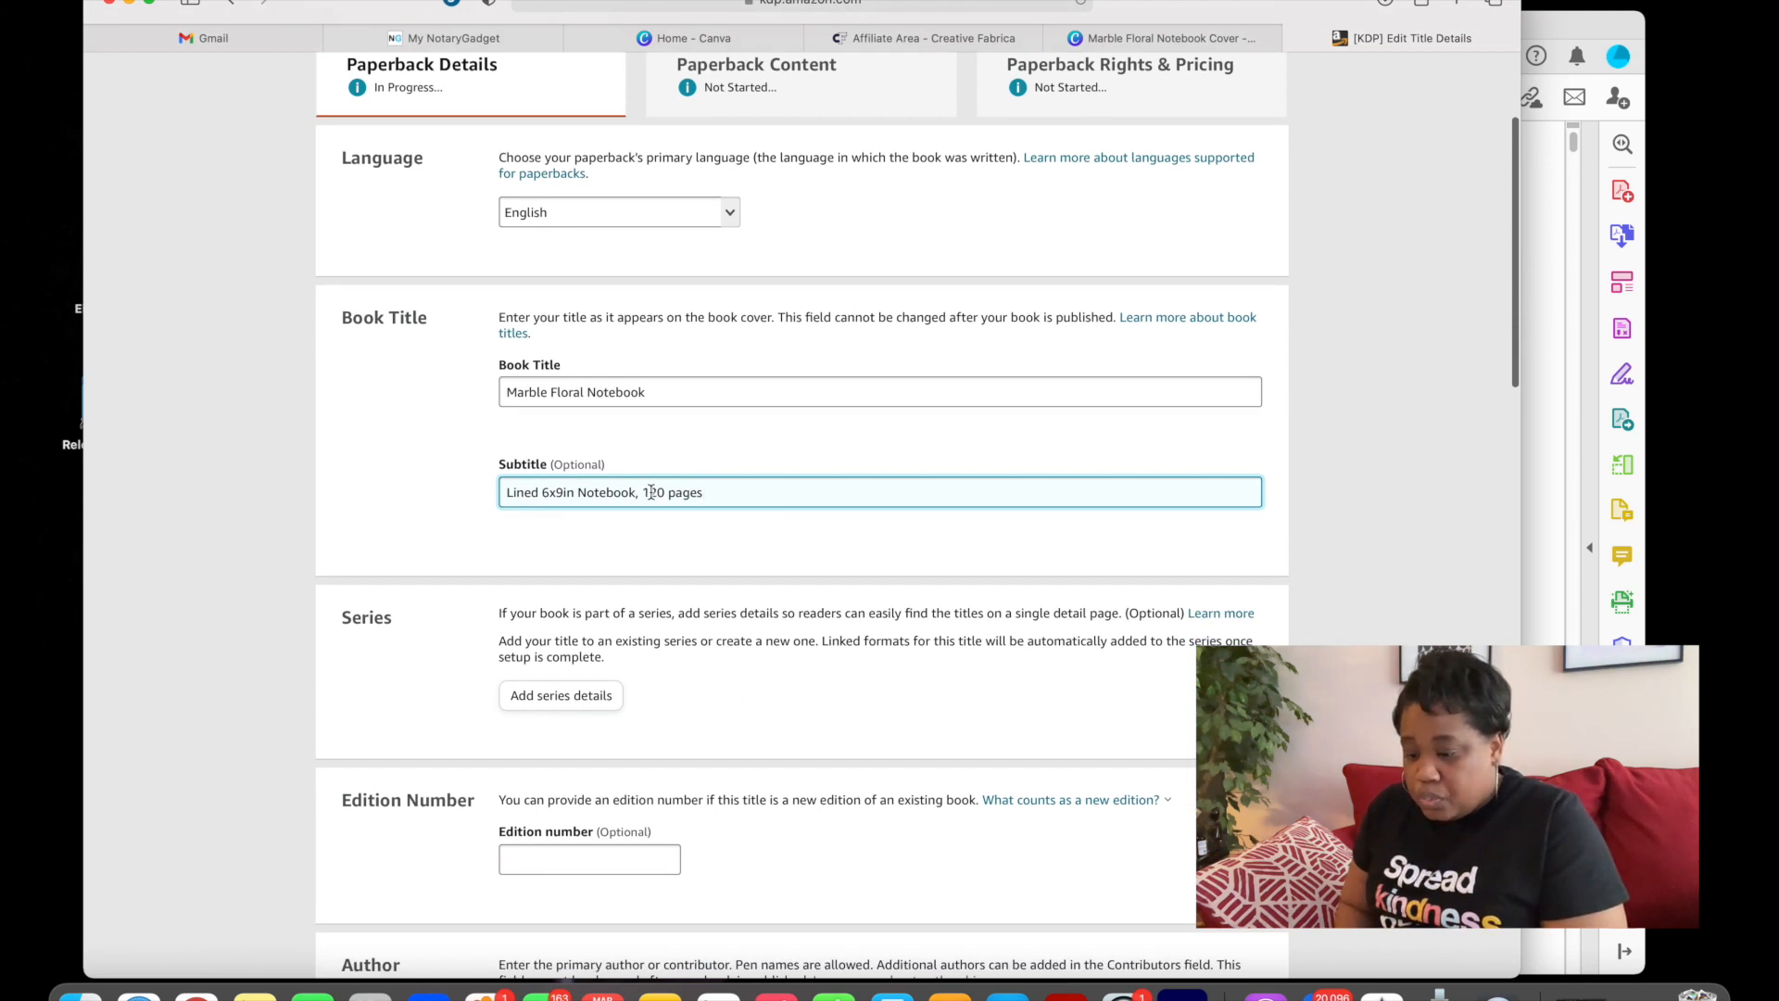
scroll(649, 608, down, 2)
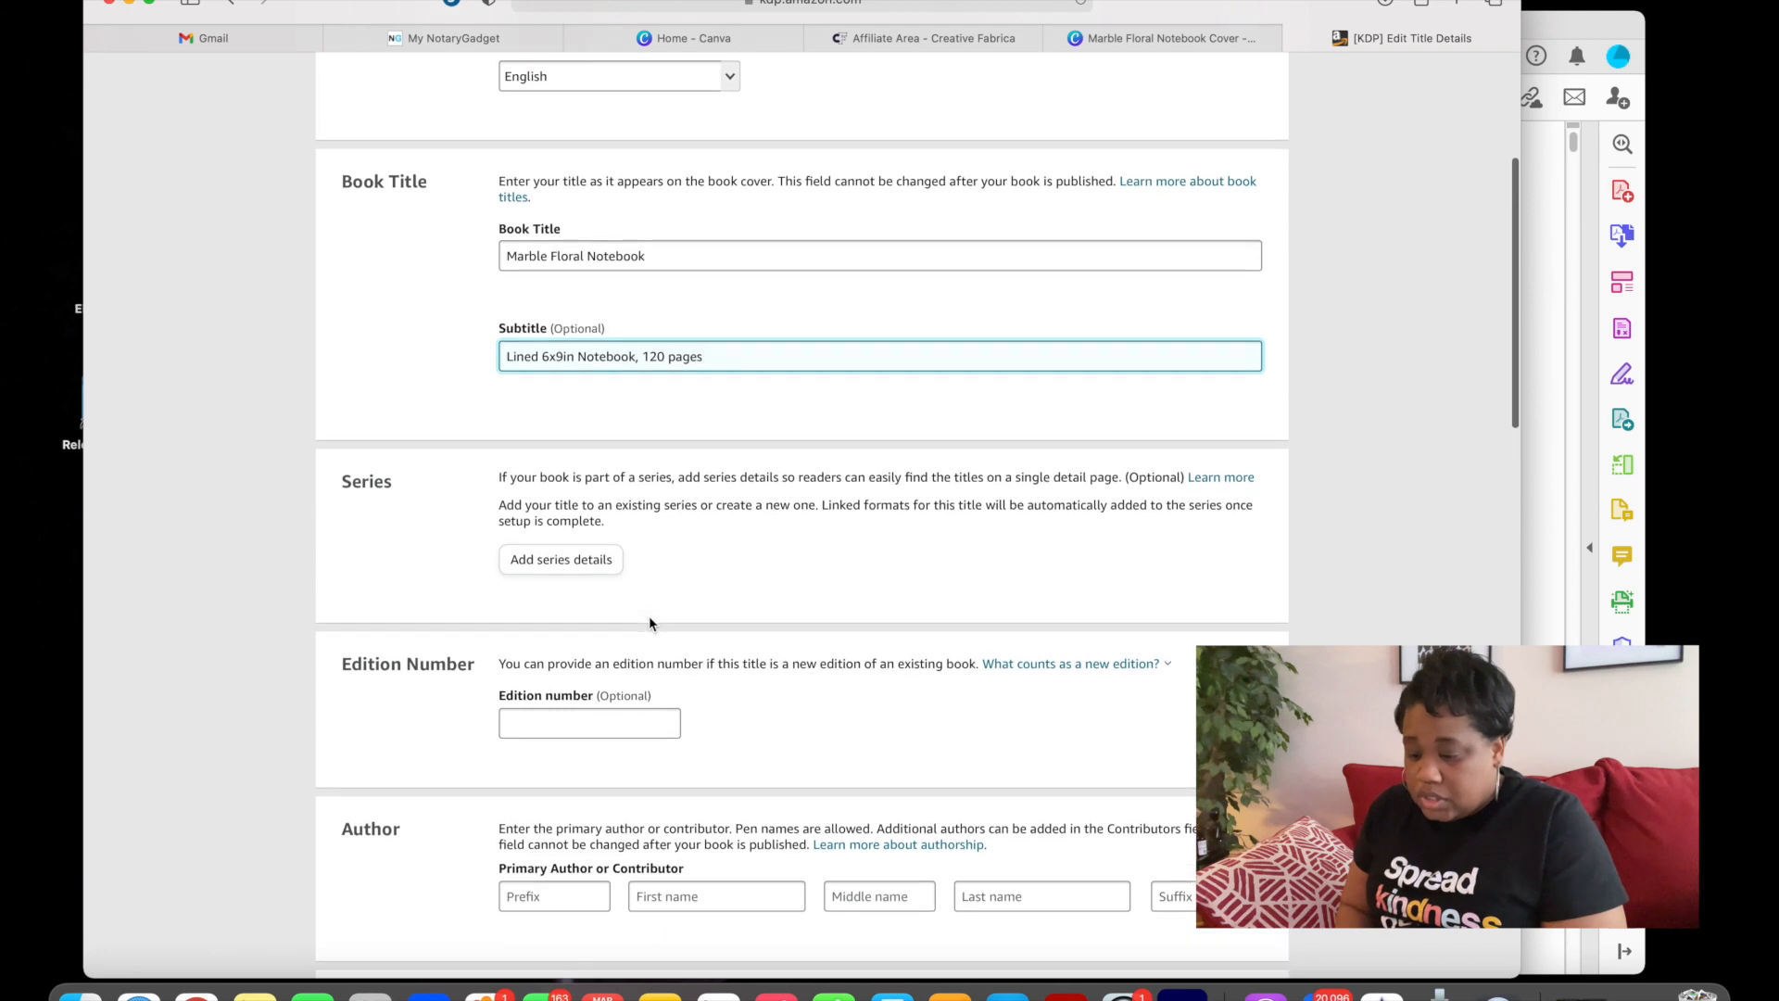
scroll(649, 615, up, 3)
scroll(687, 555, down, 5)
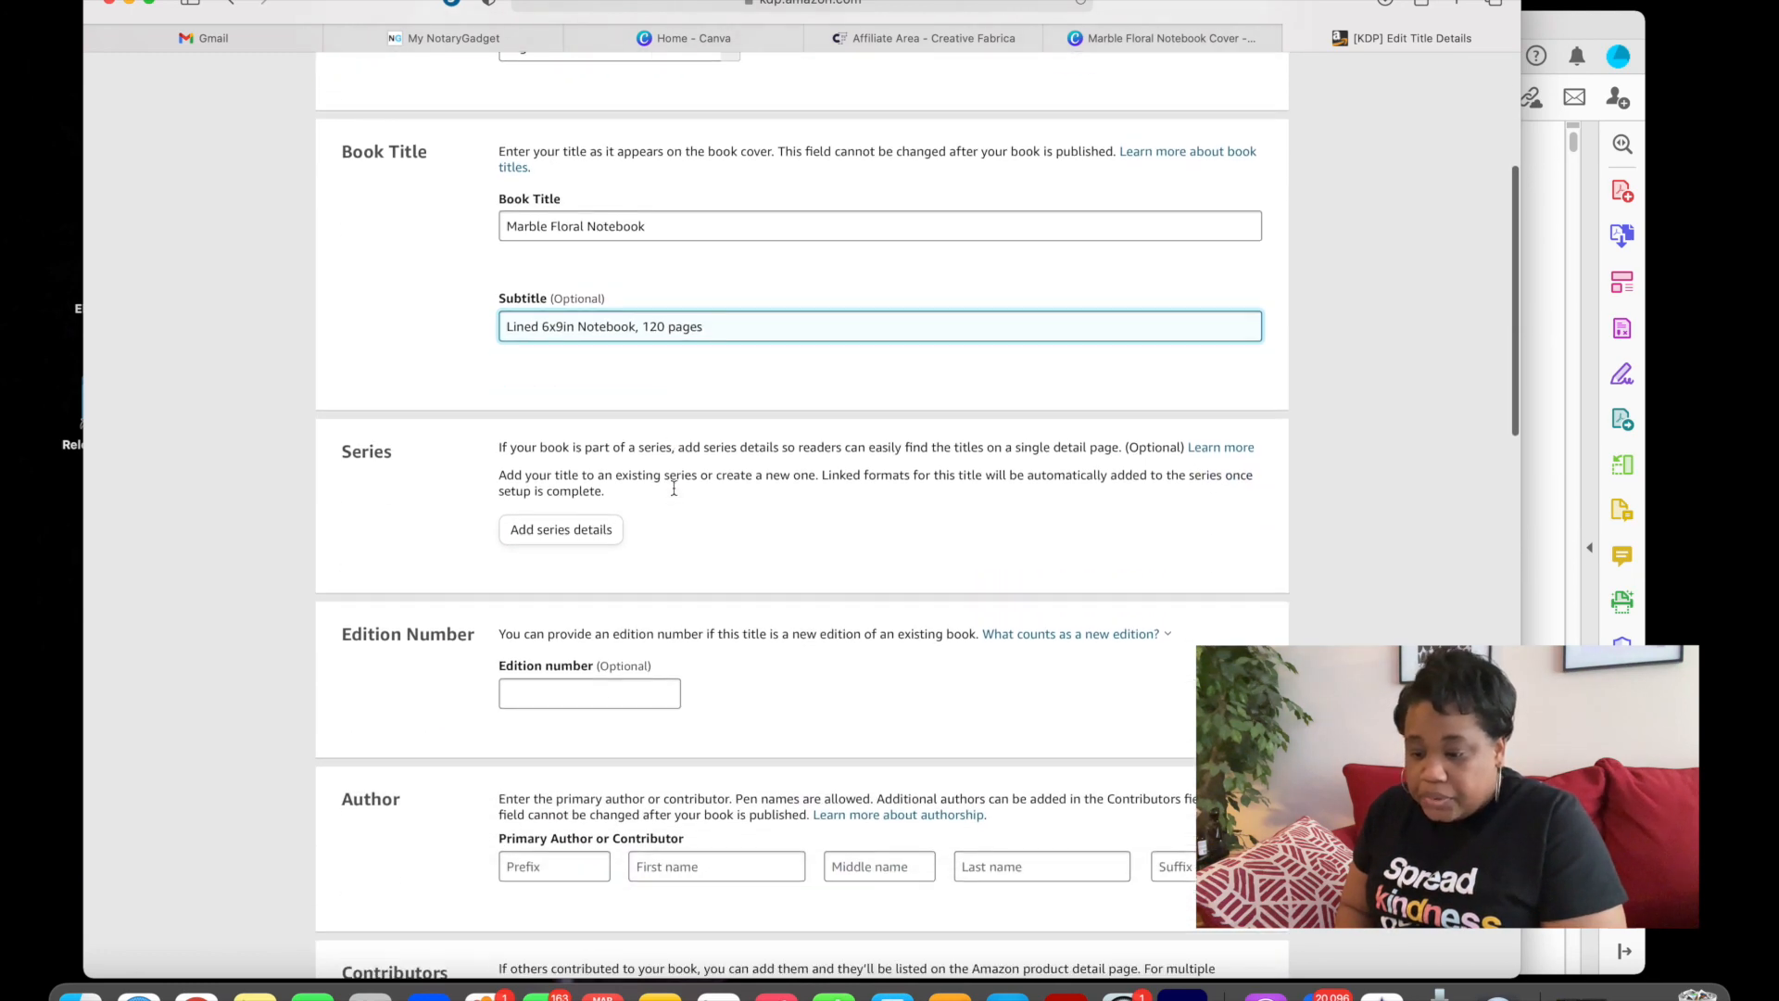
scroll(759, 473, down, 4)
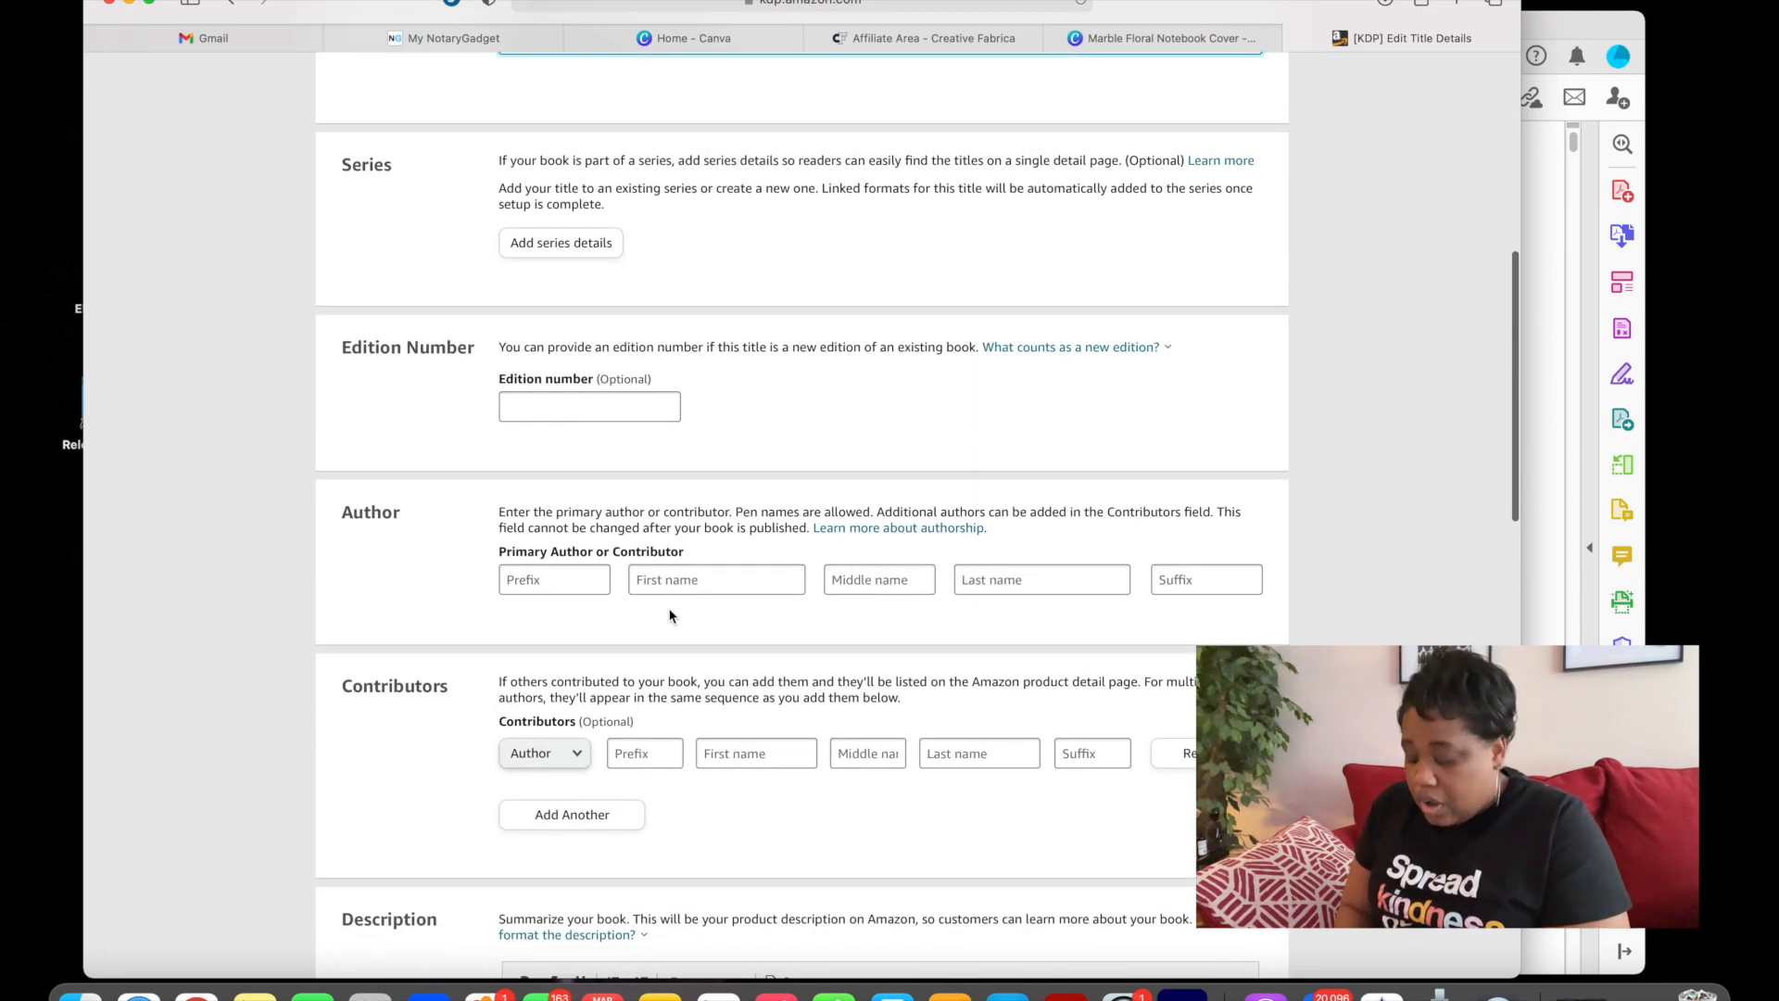
click(670, 572)
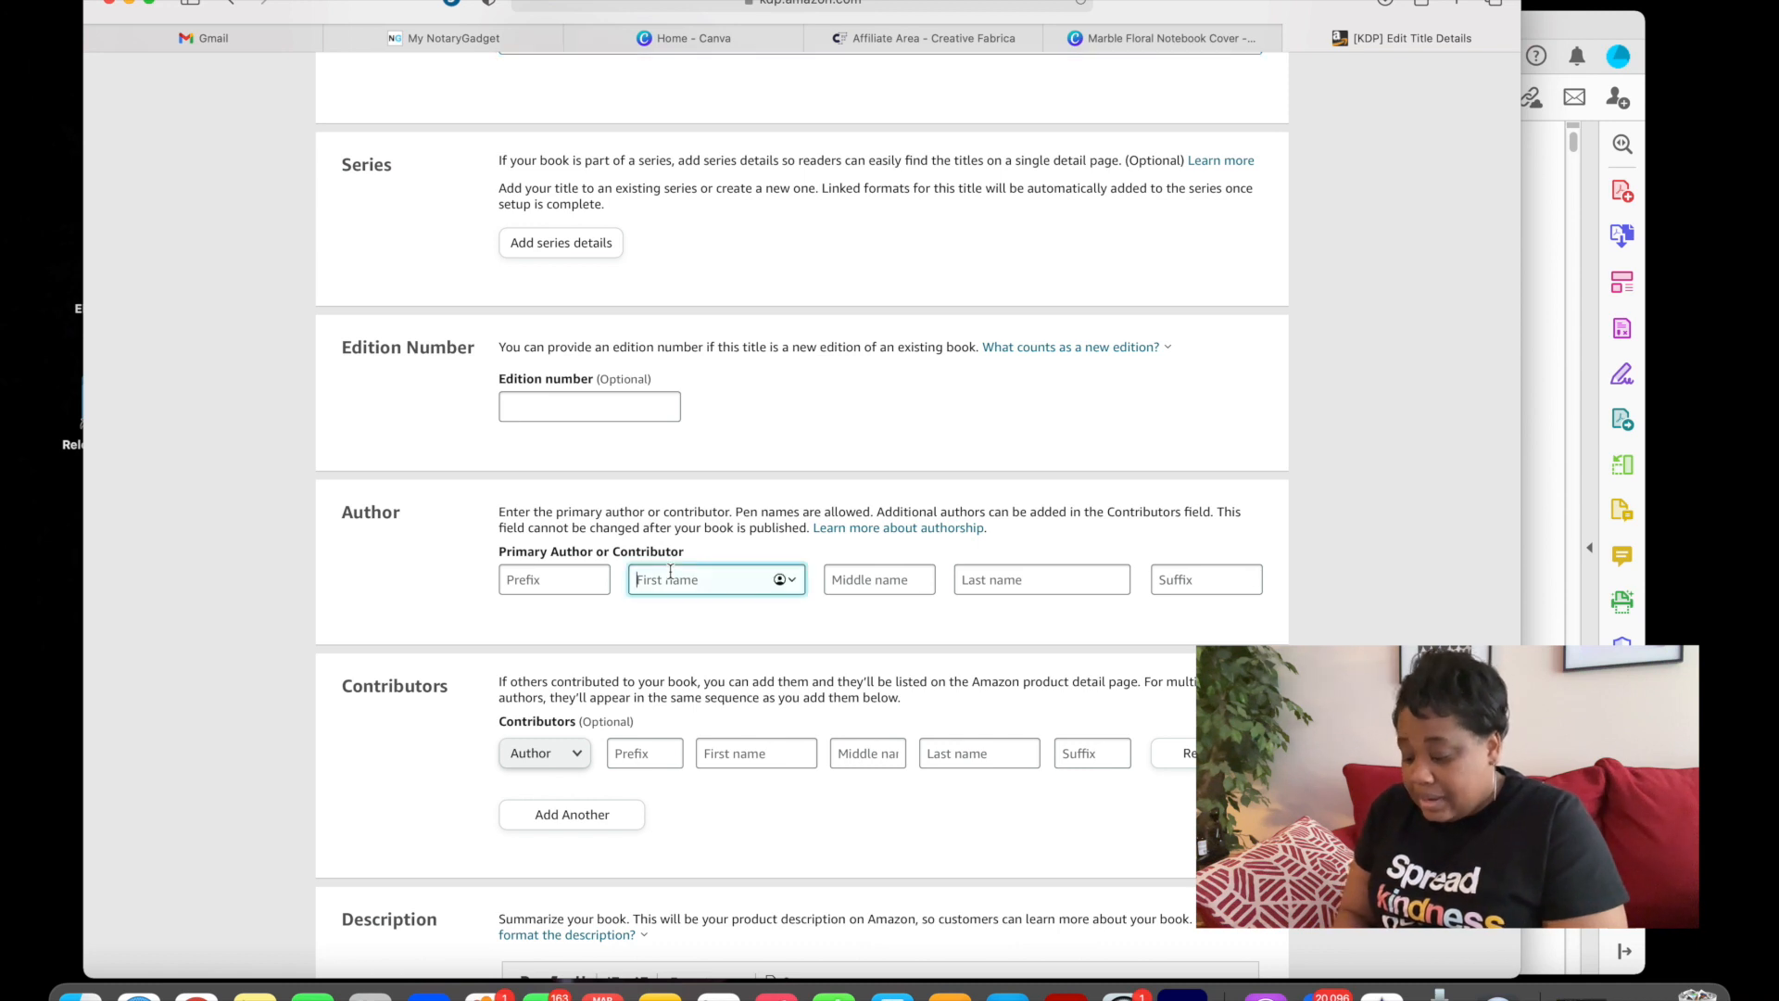
text(Keenl)
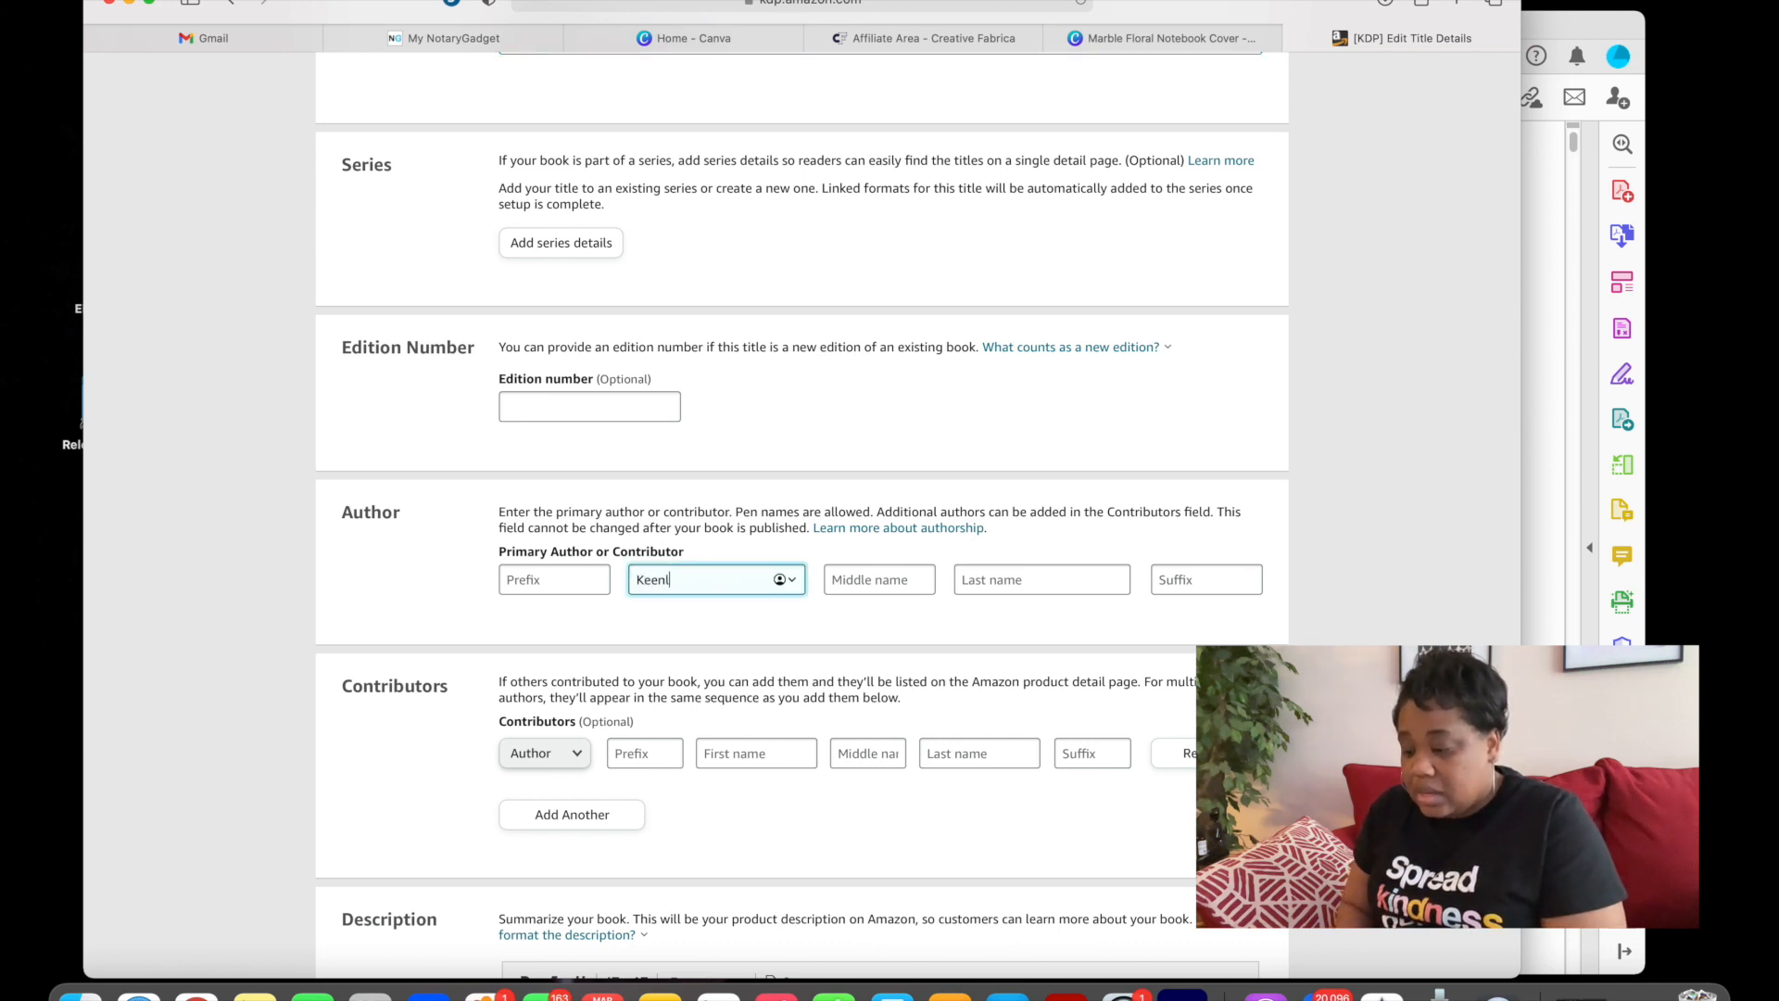
text(y Keena)
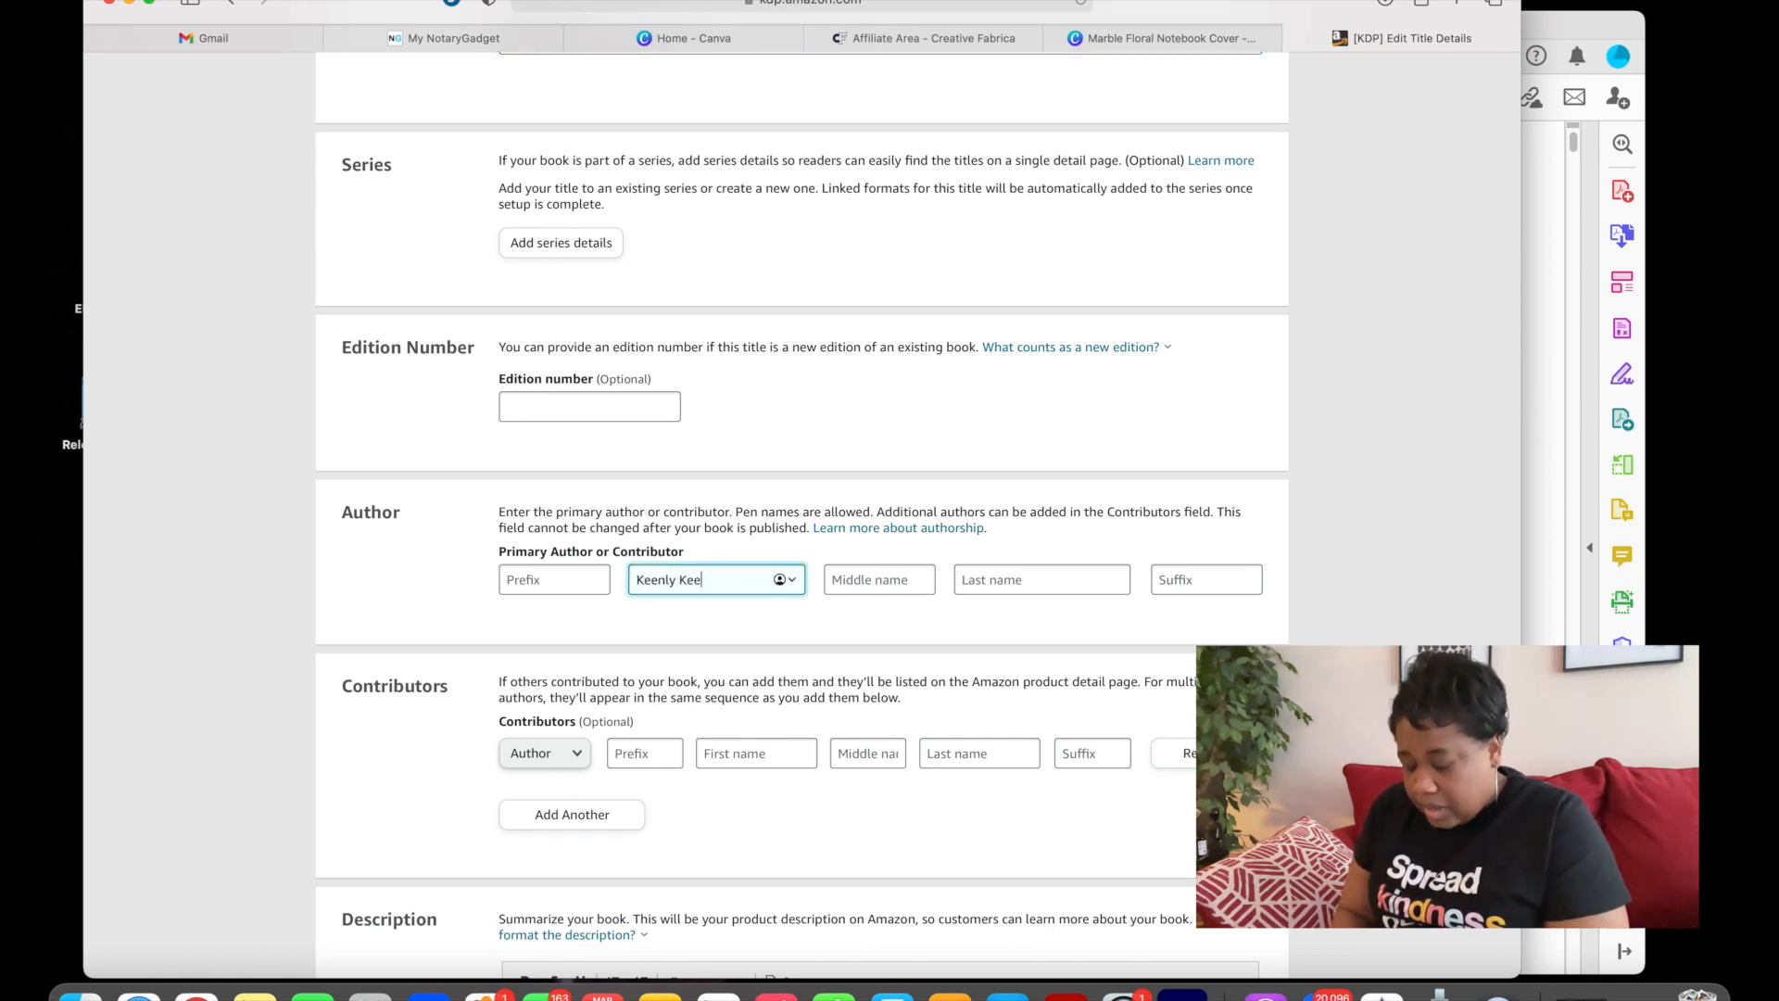
click(966, 579)
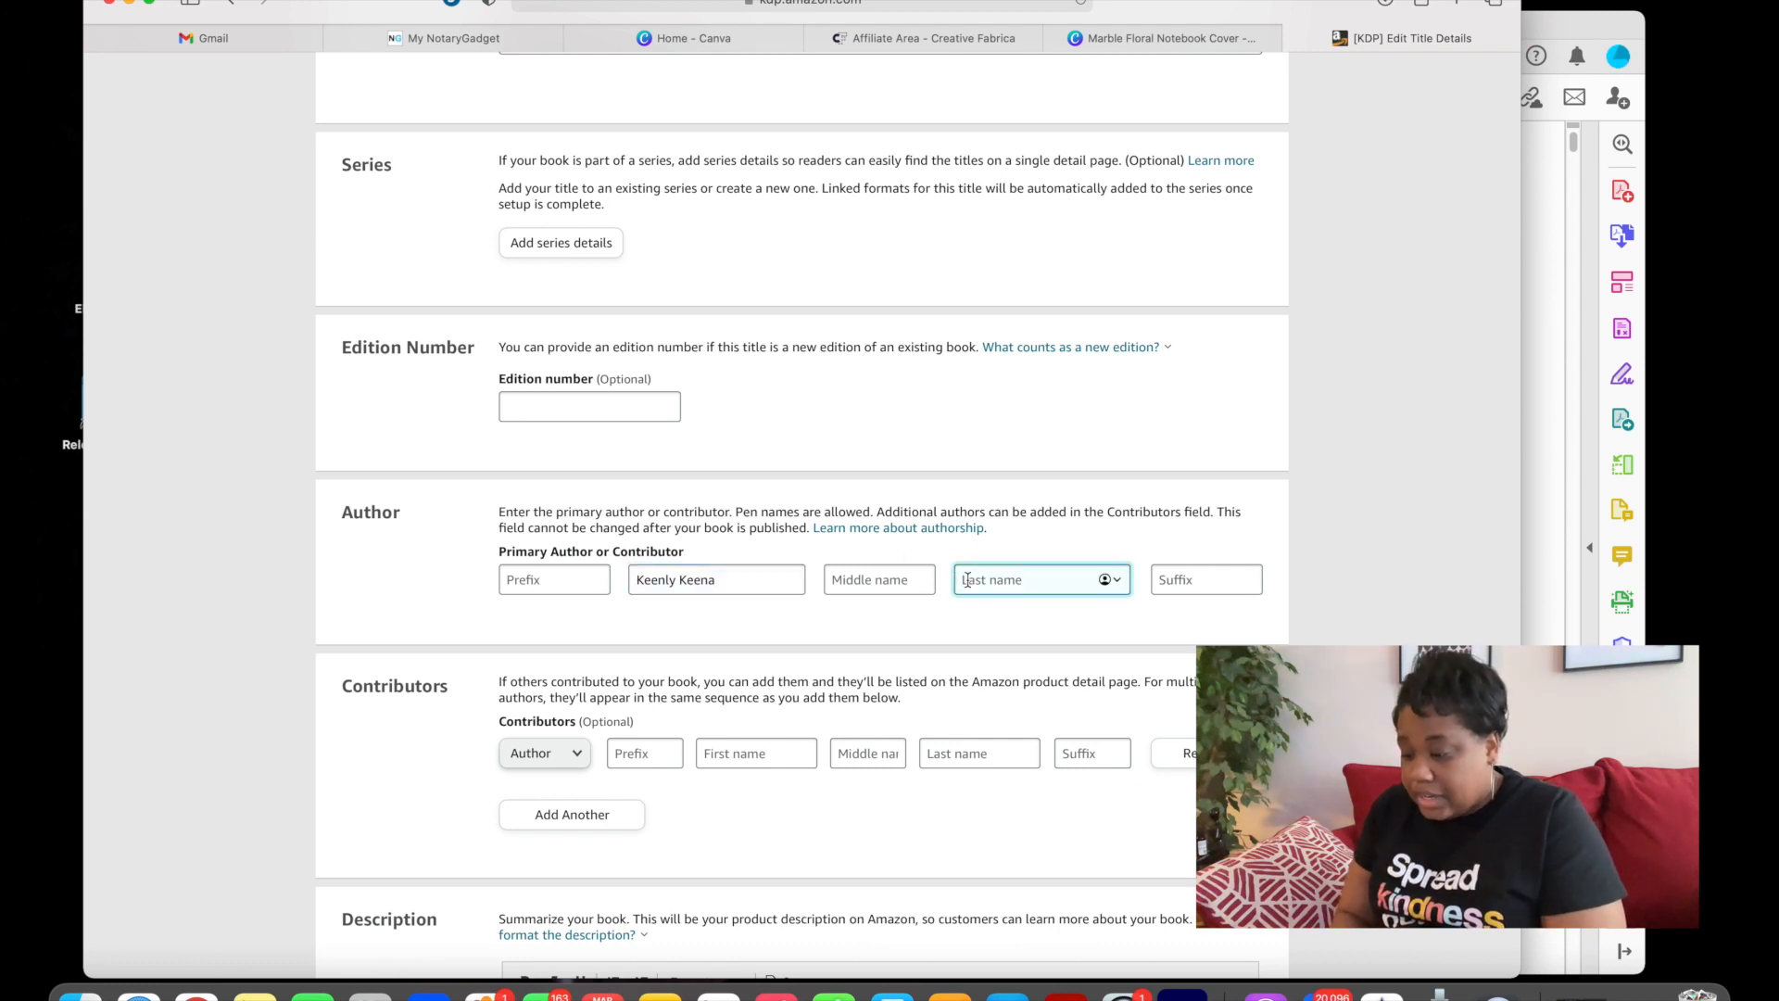
text(Pu)
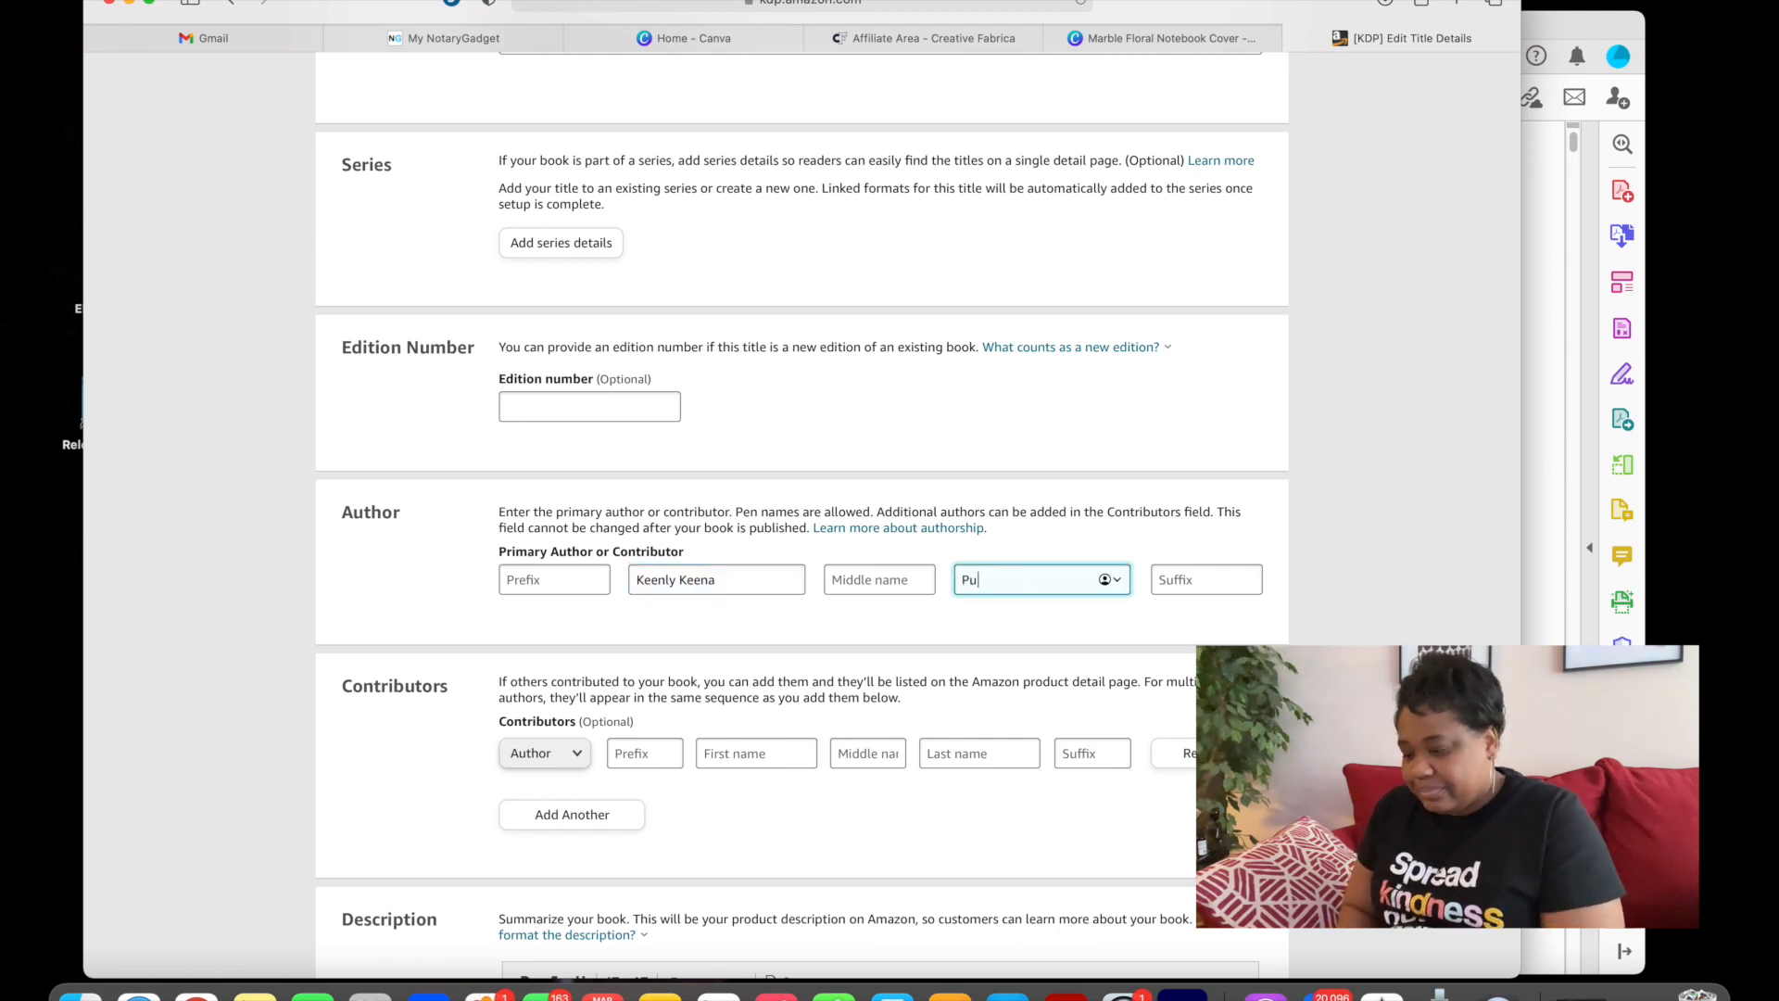
text(blishing)
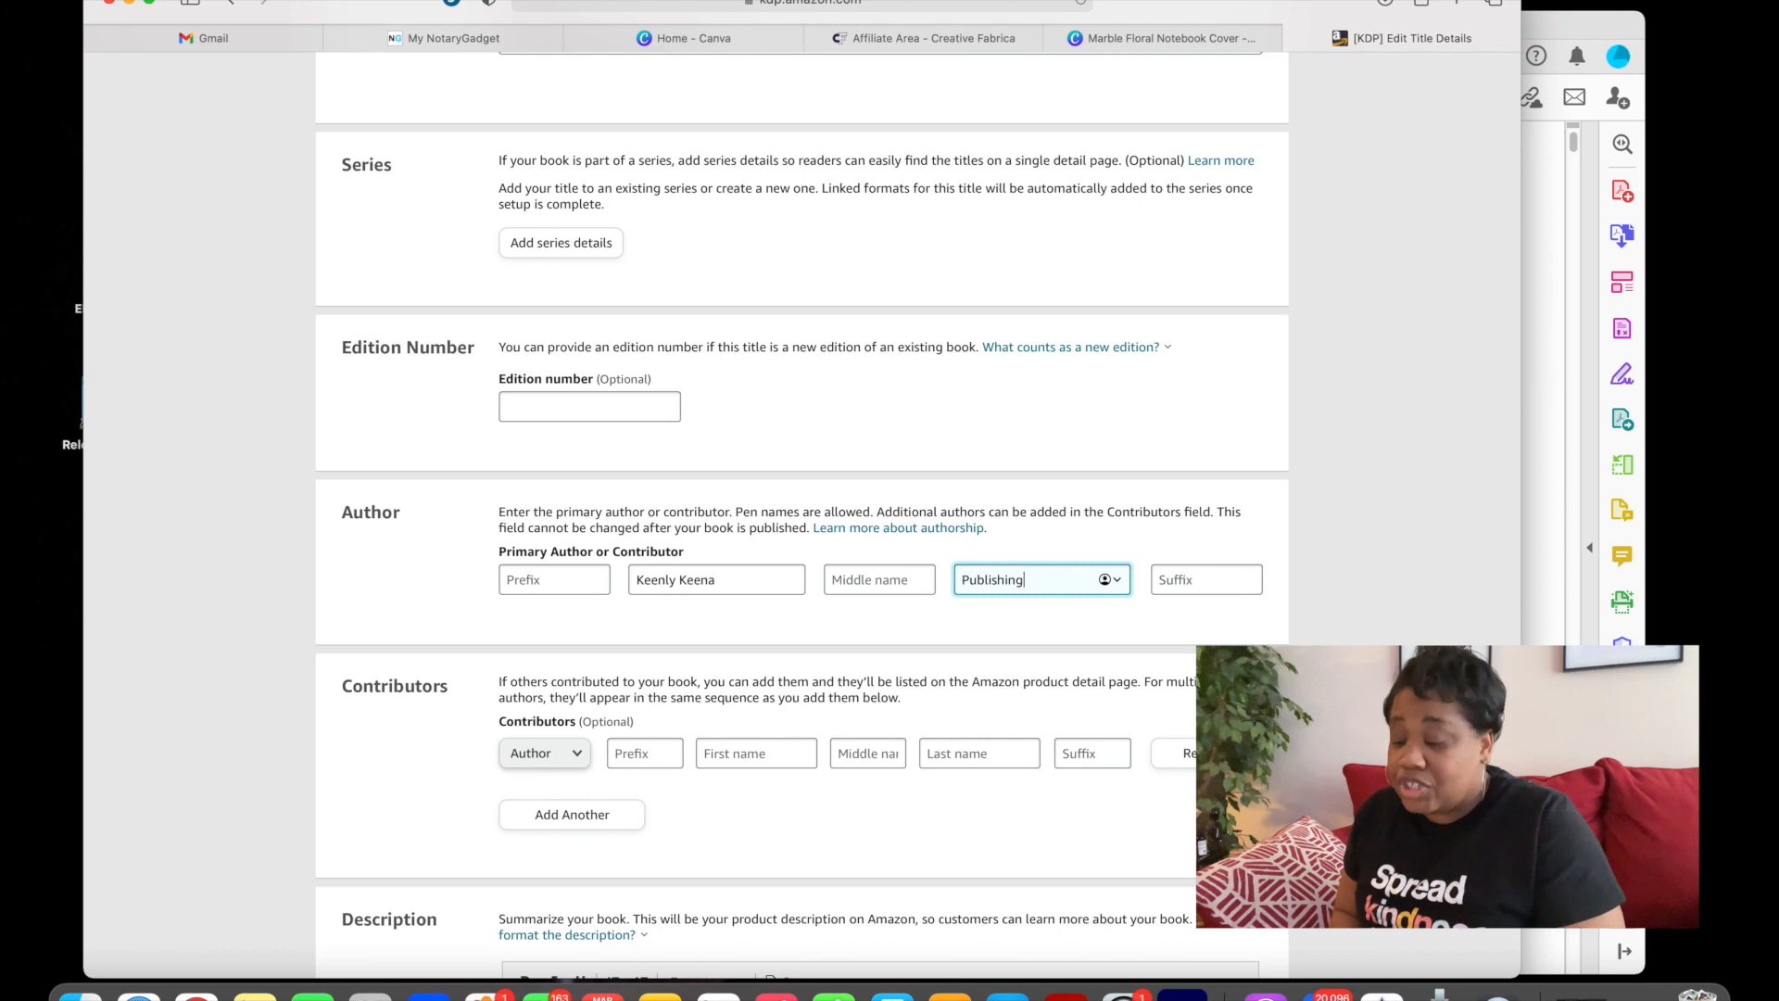
- Begin the book description with "This is a Marble Floral Notebook"
scroll(1089, 637, down, 5)
scroll(1089, 637, down, 2)
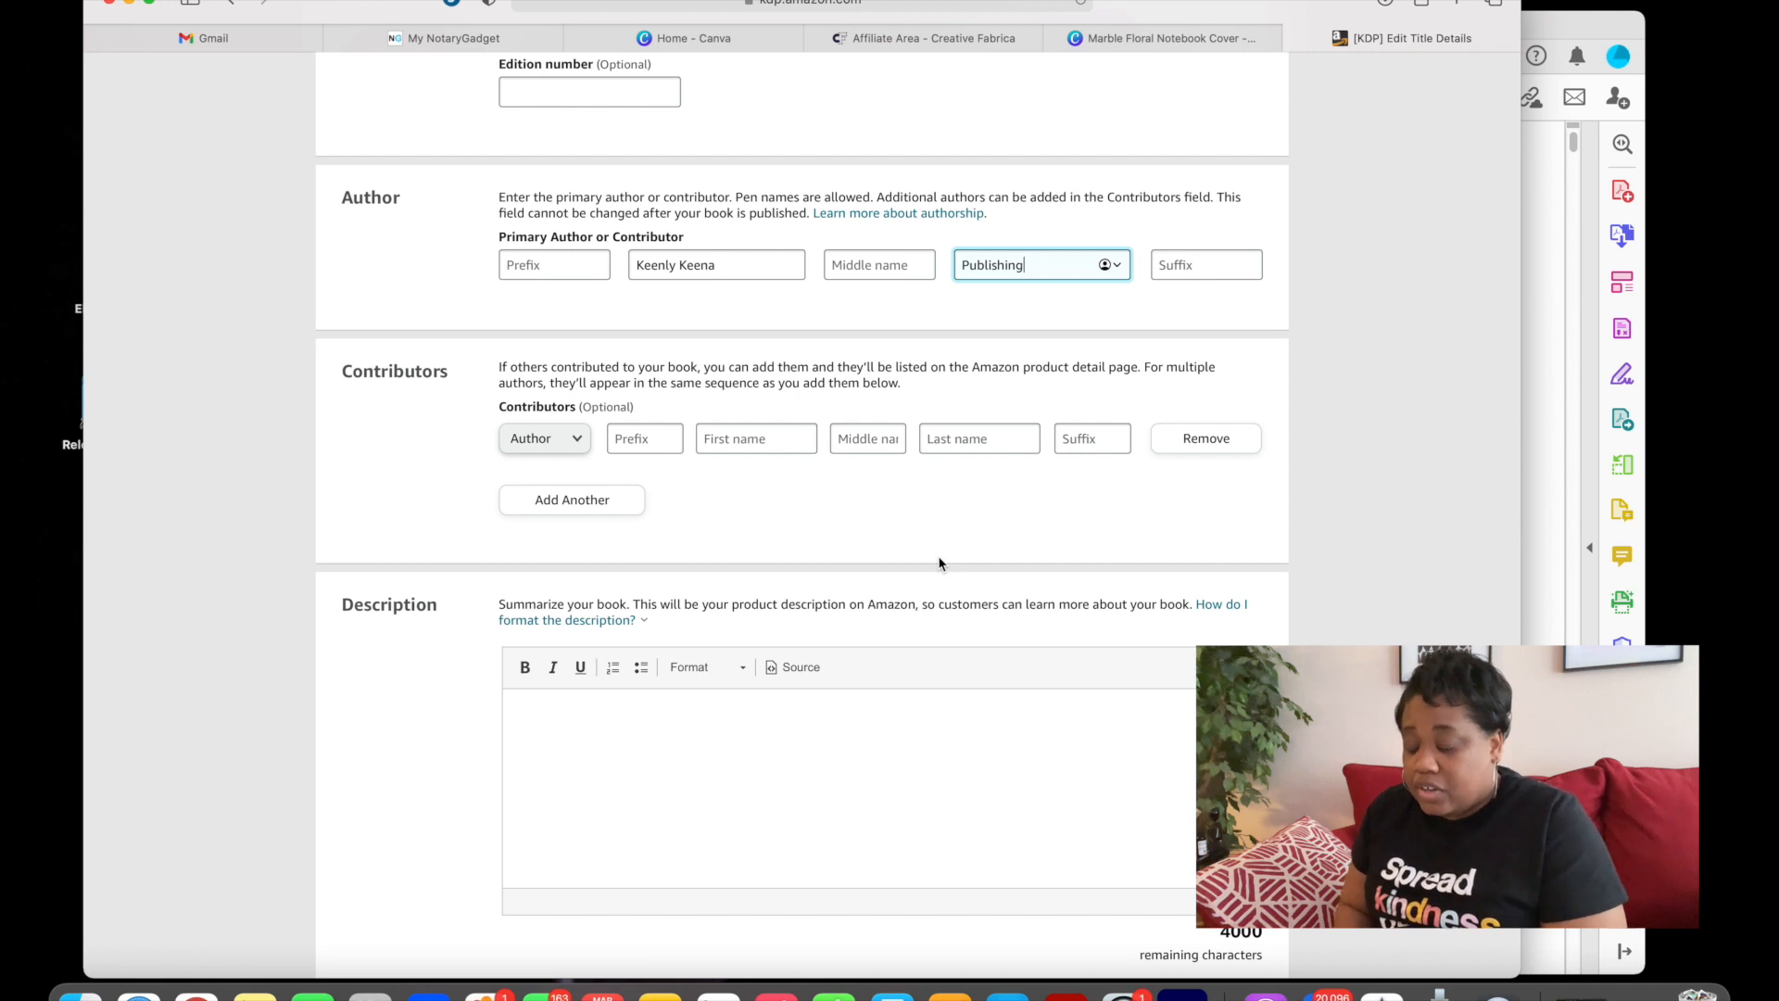
scroll(938, 562, down, 1)
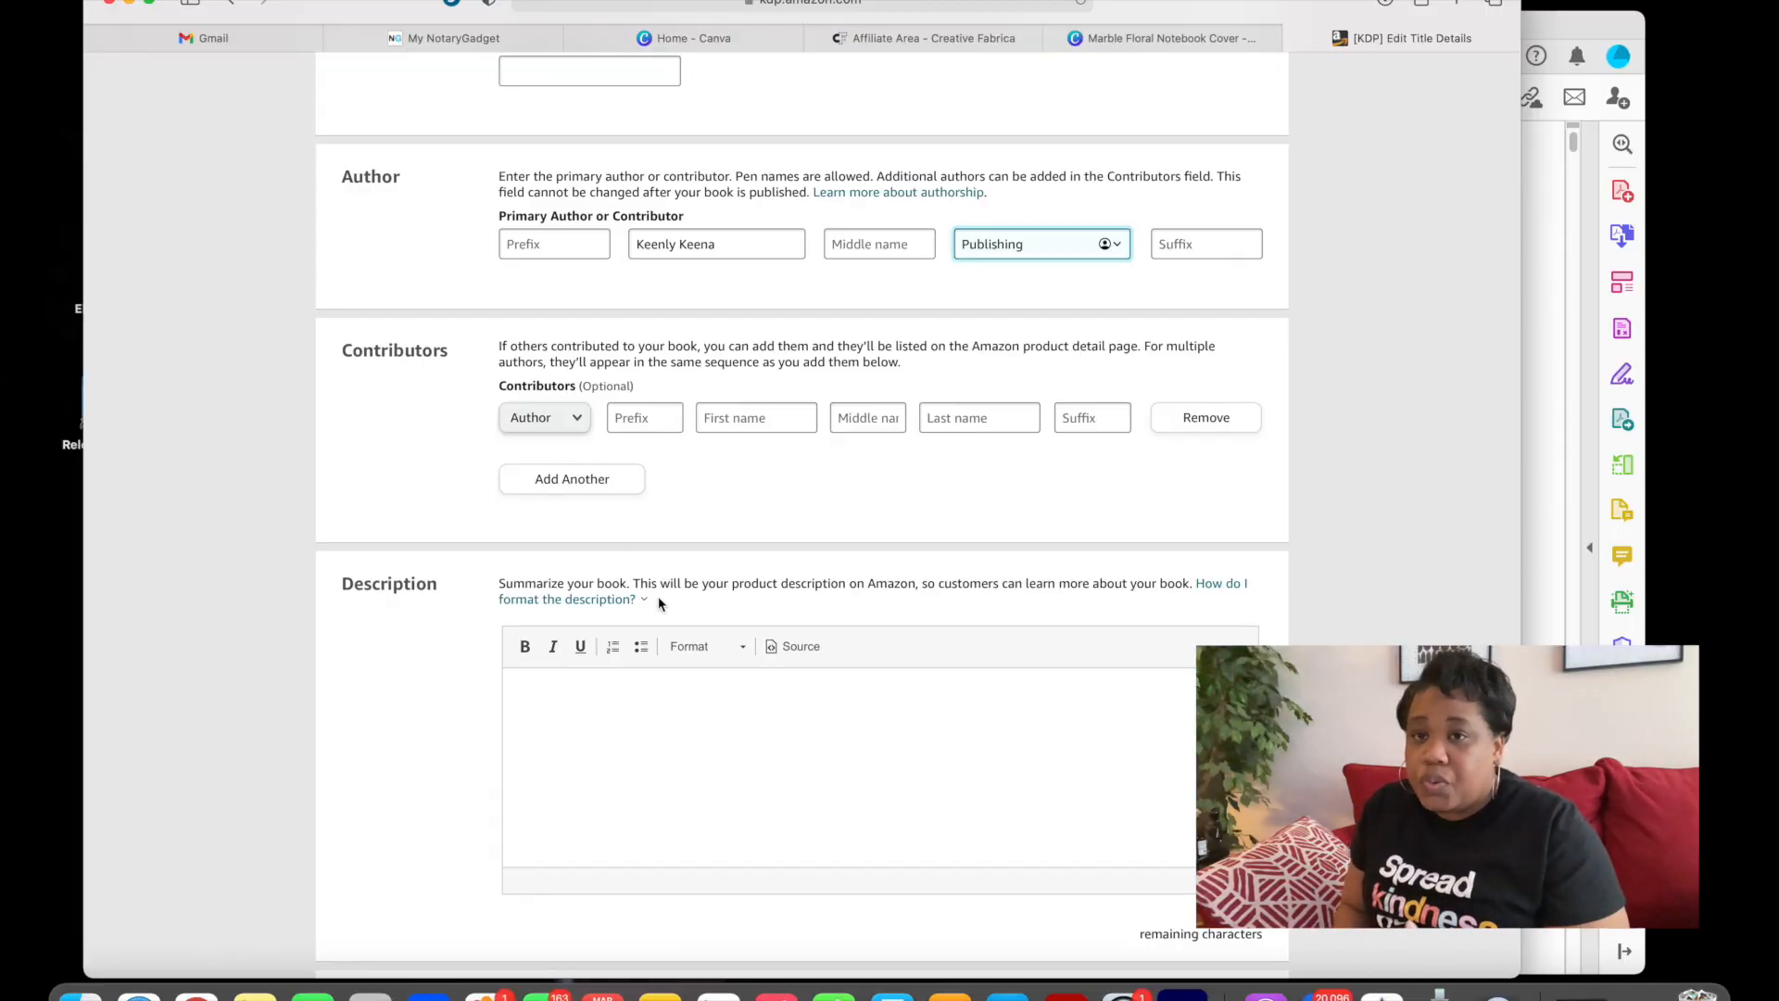
click(591, 773)
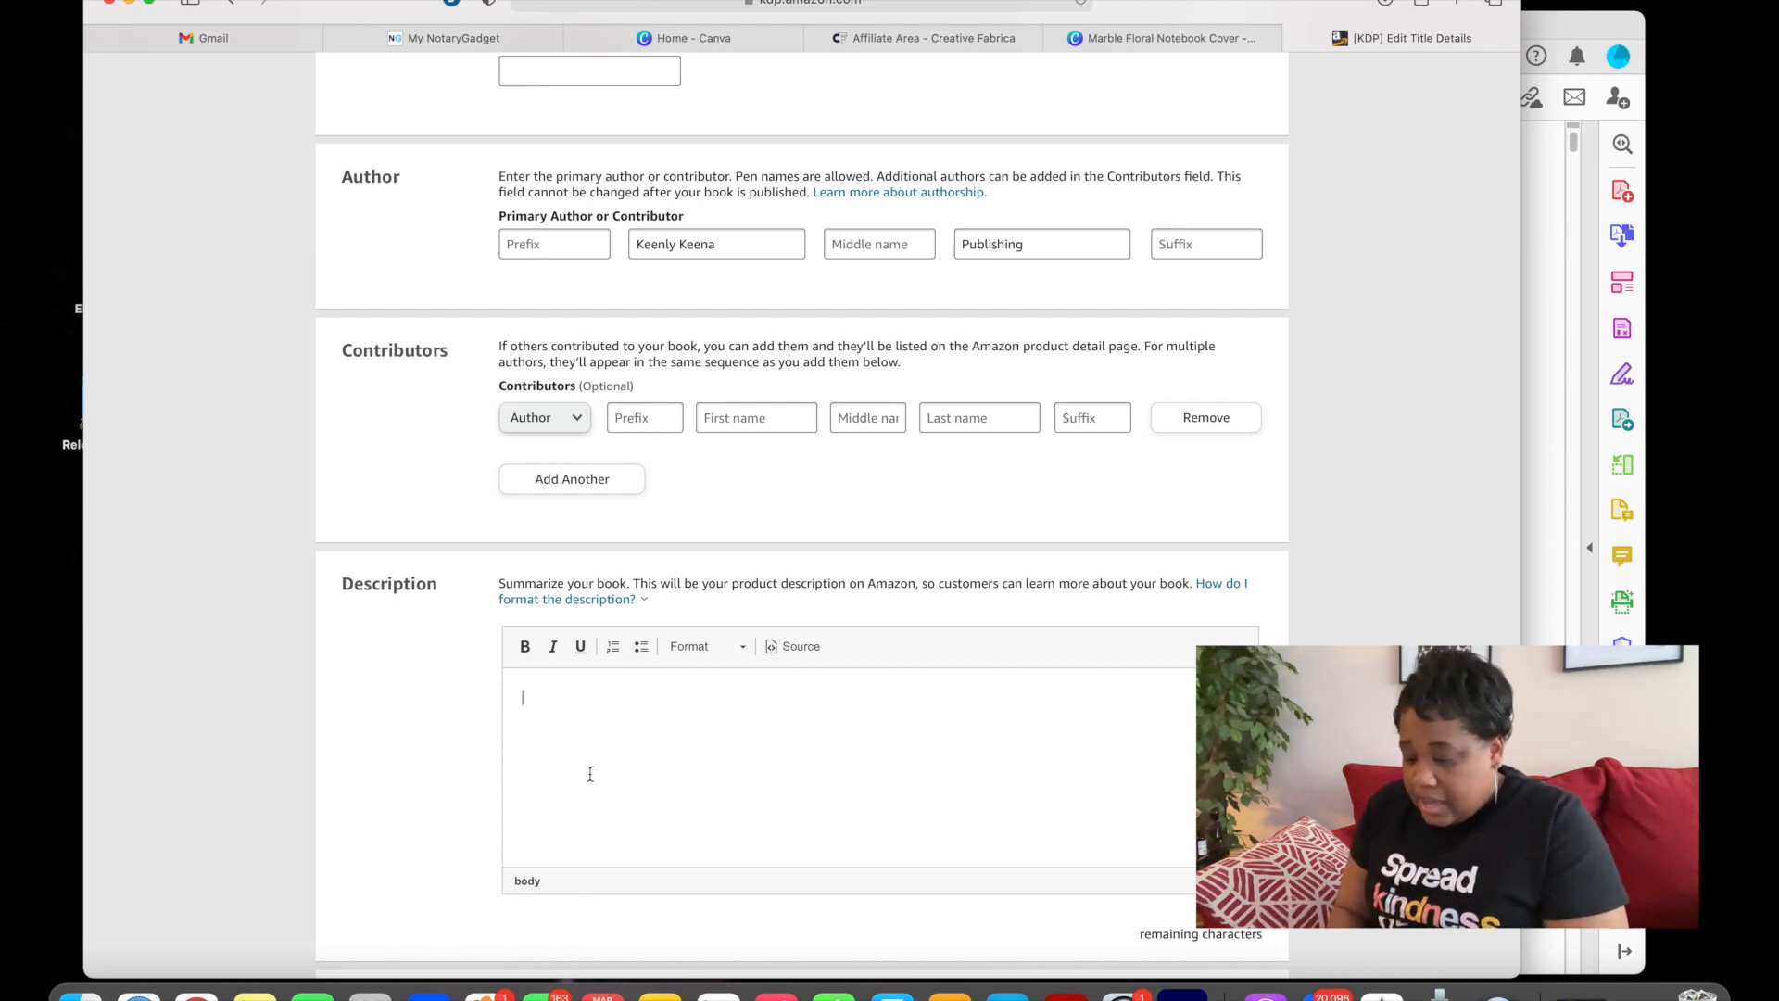
text(It)
key(BackSpace)
key(BackSpace)
text(This is a )
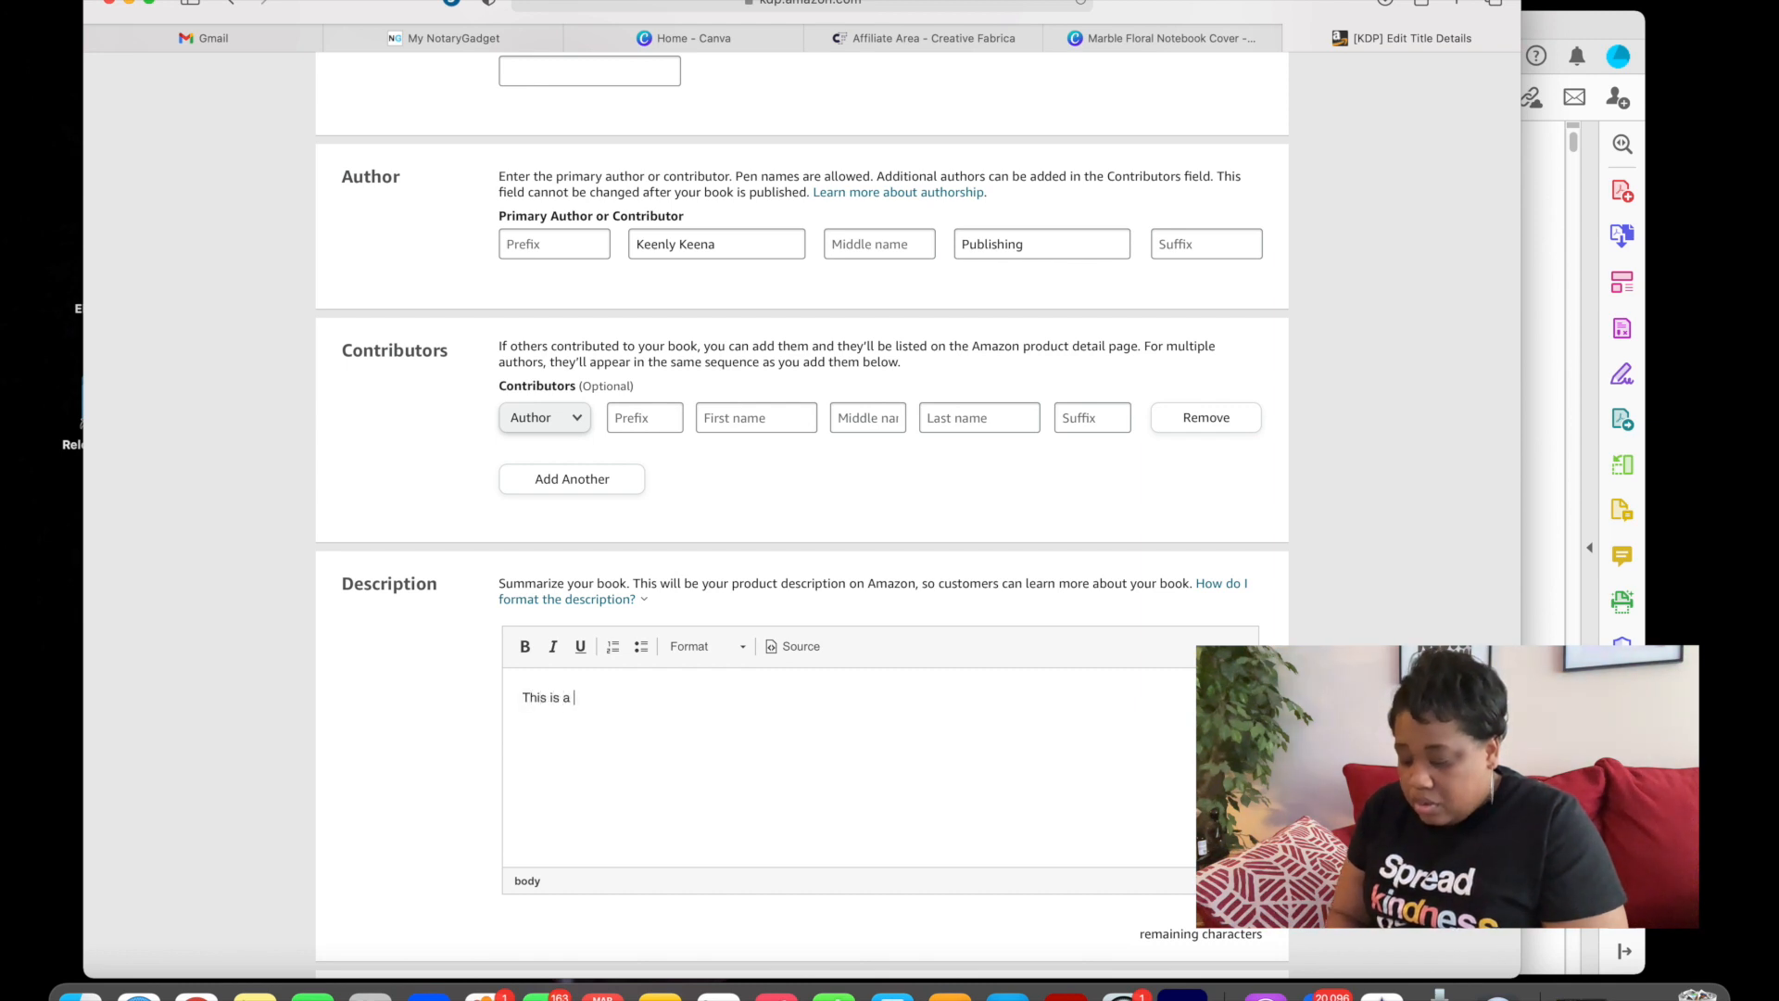
text(Marb)
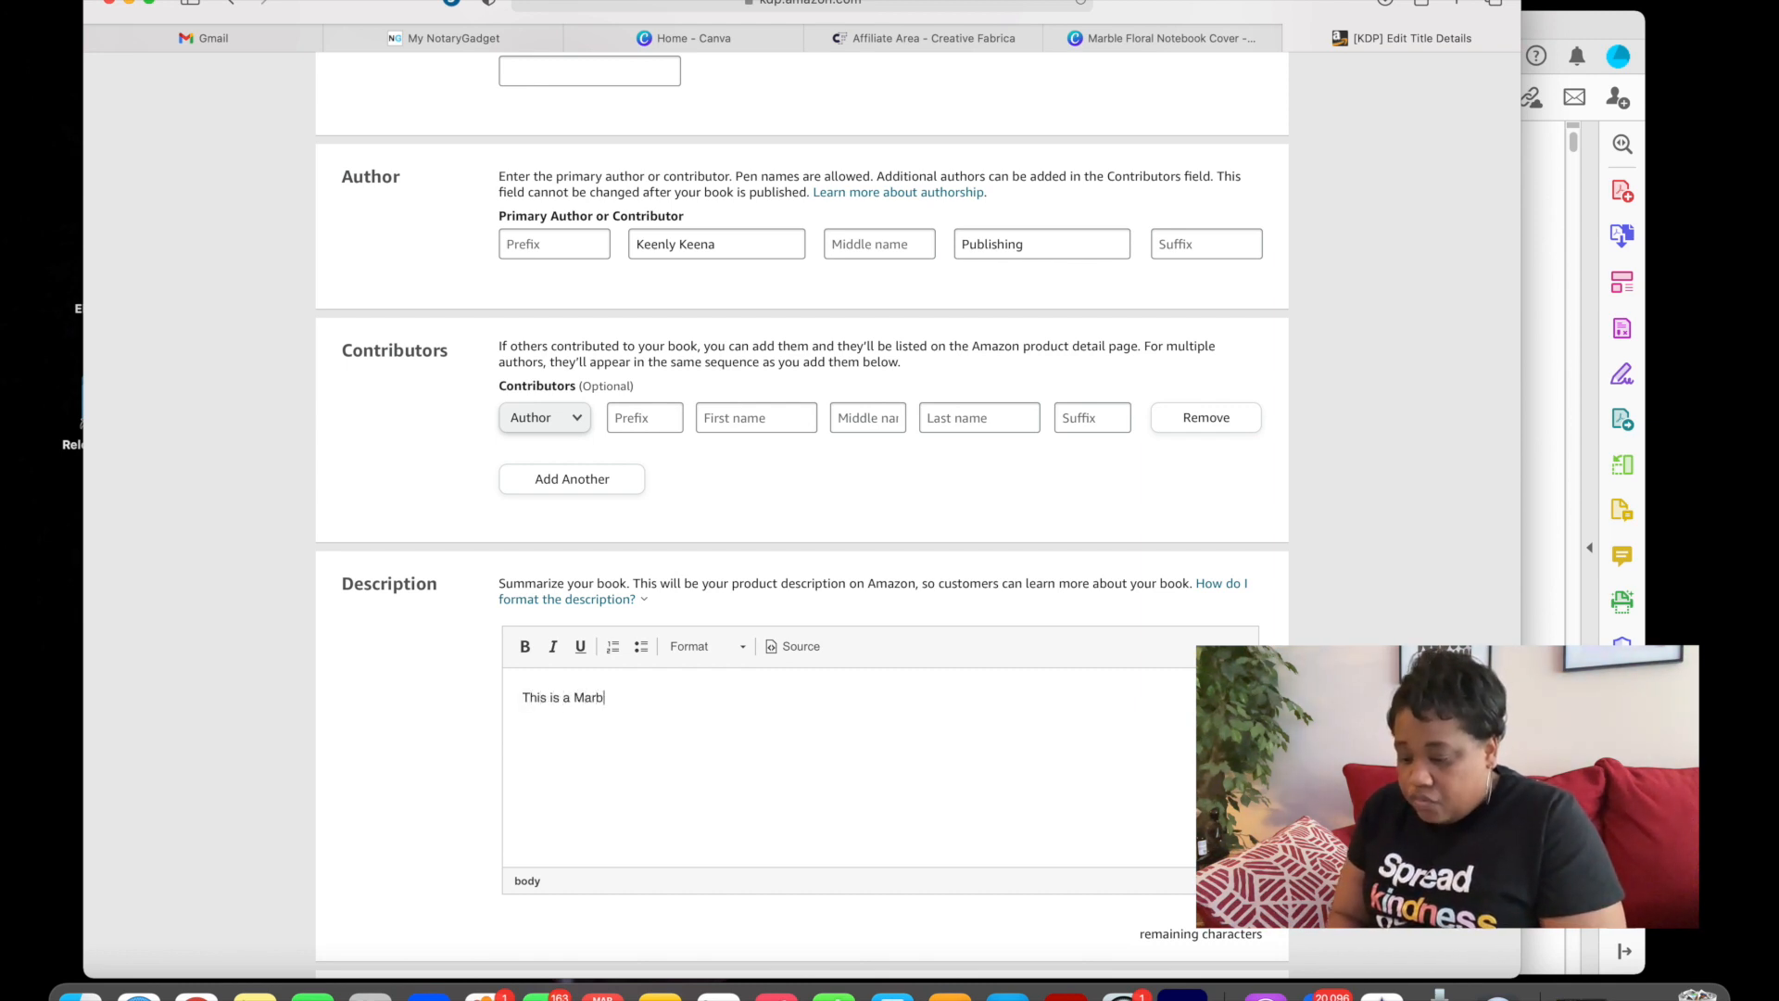
text(le F)
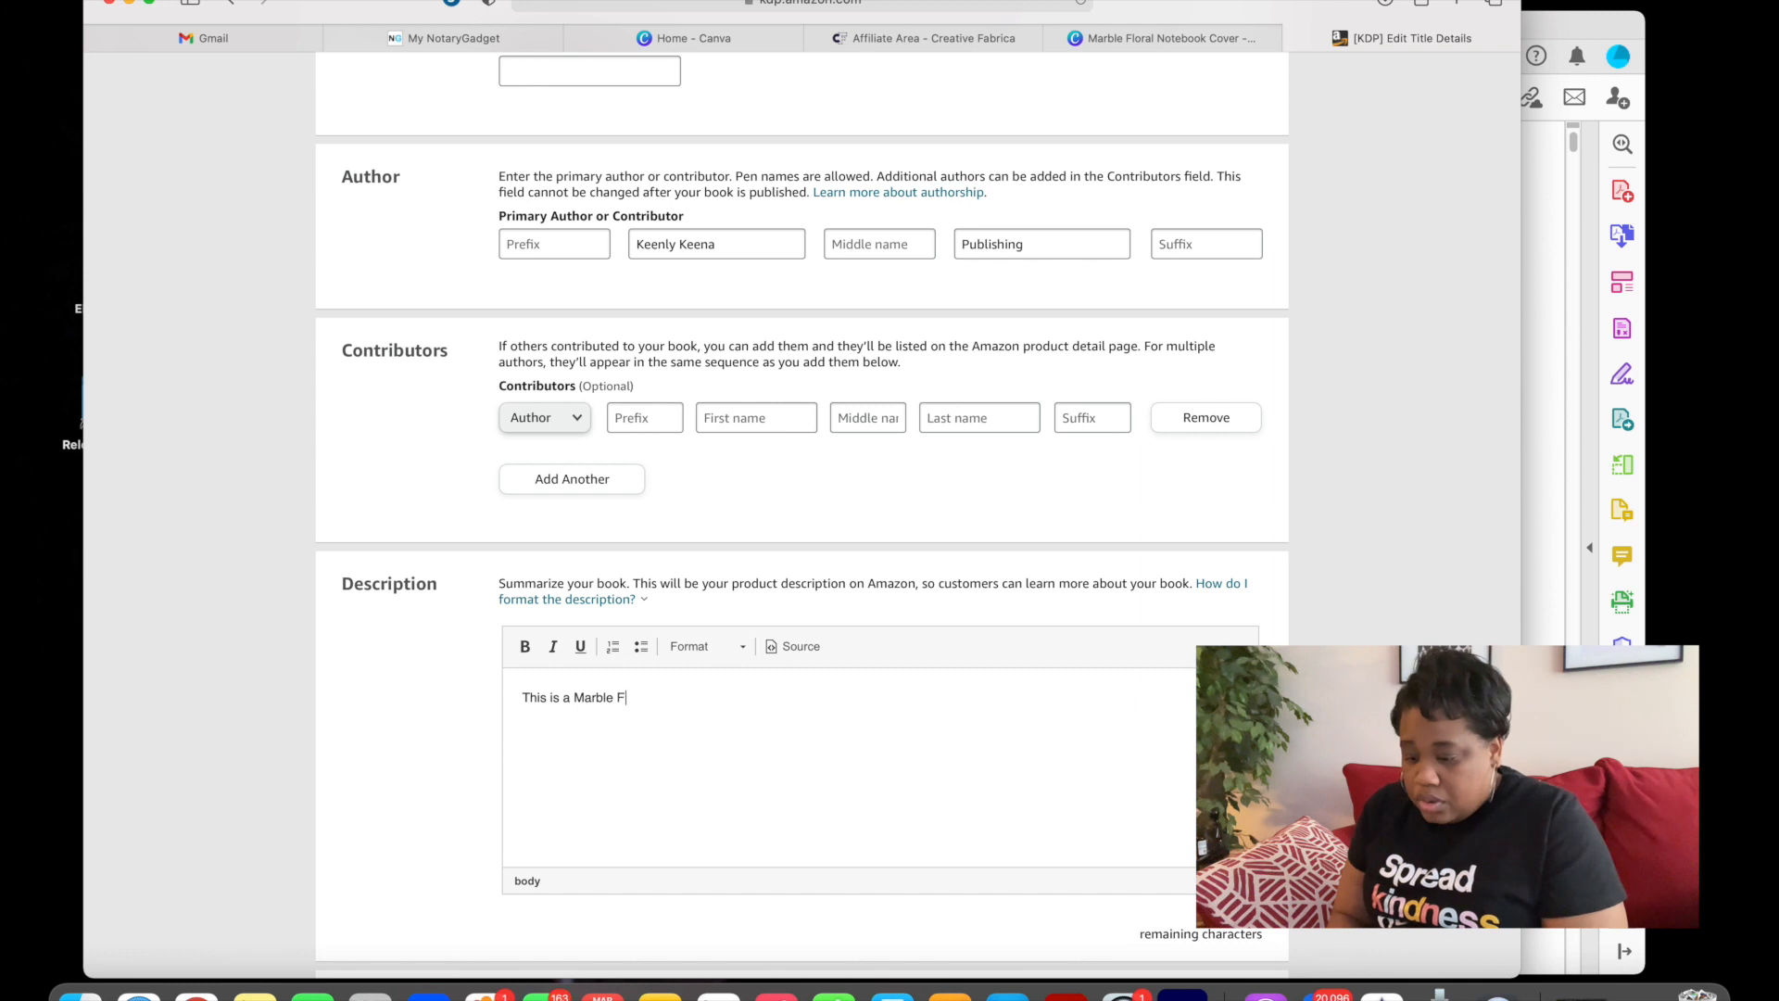
text(loral Notea)
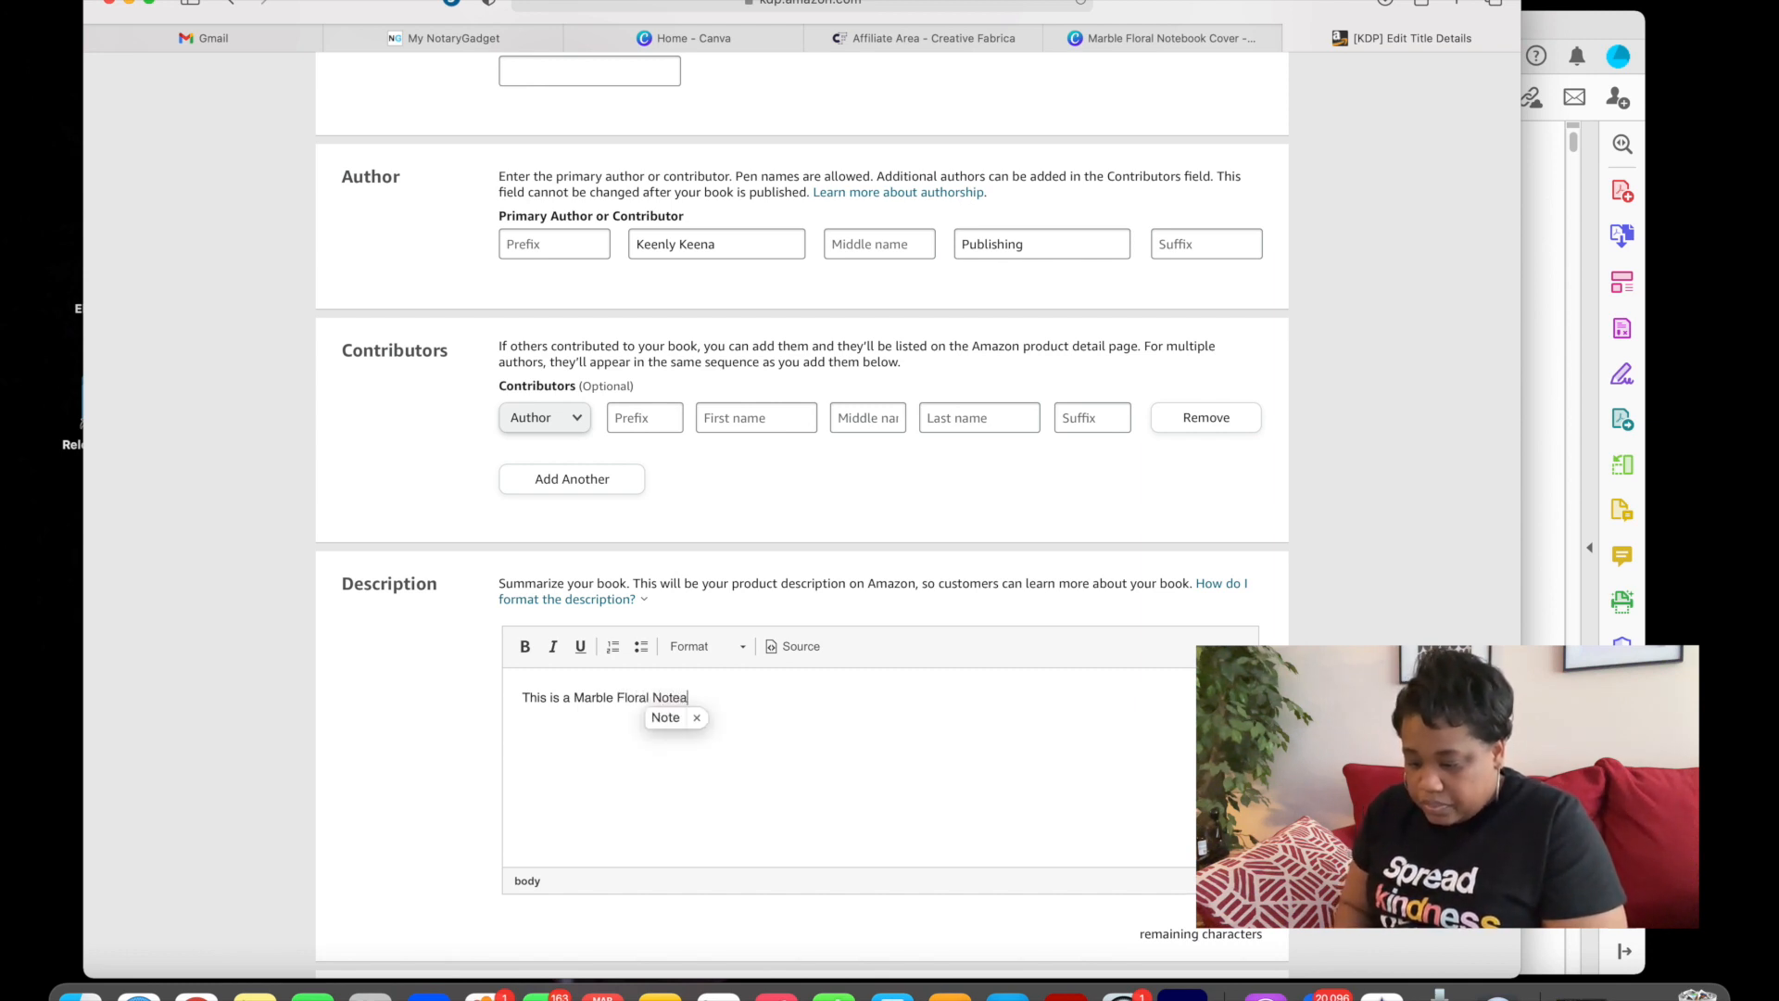
key(BackSpace)
text(book)
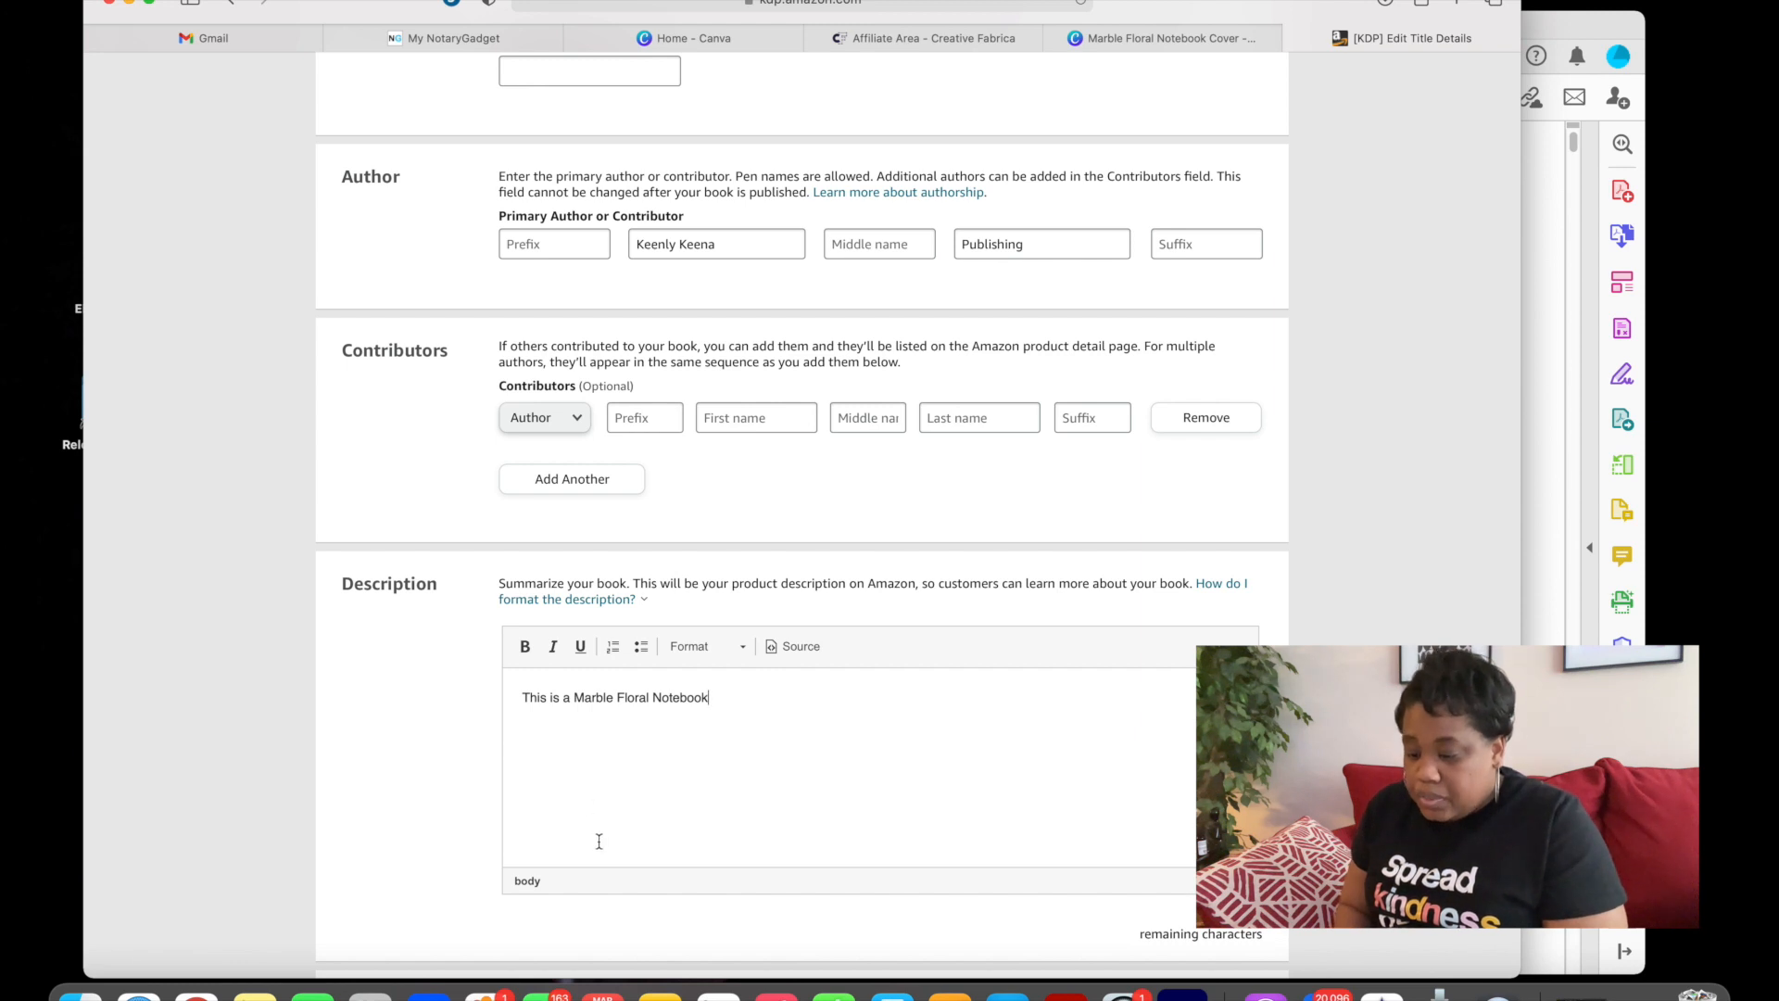
- Expand the description to "This is a Marble Floral Lined Notebook. A great gift idea for all seasons and occasions!"
click(653, 699)
text(Lined)
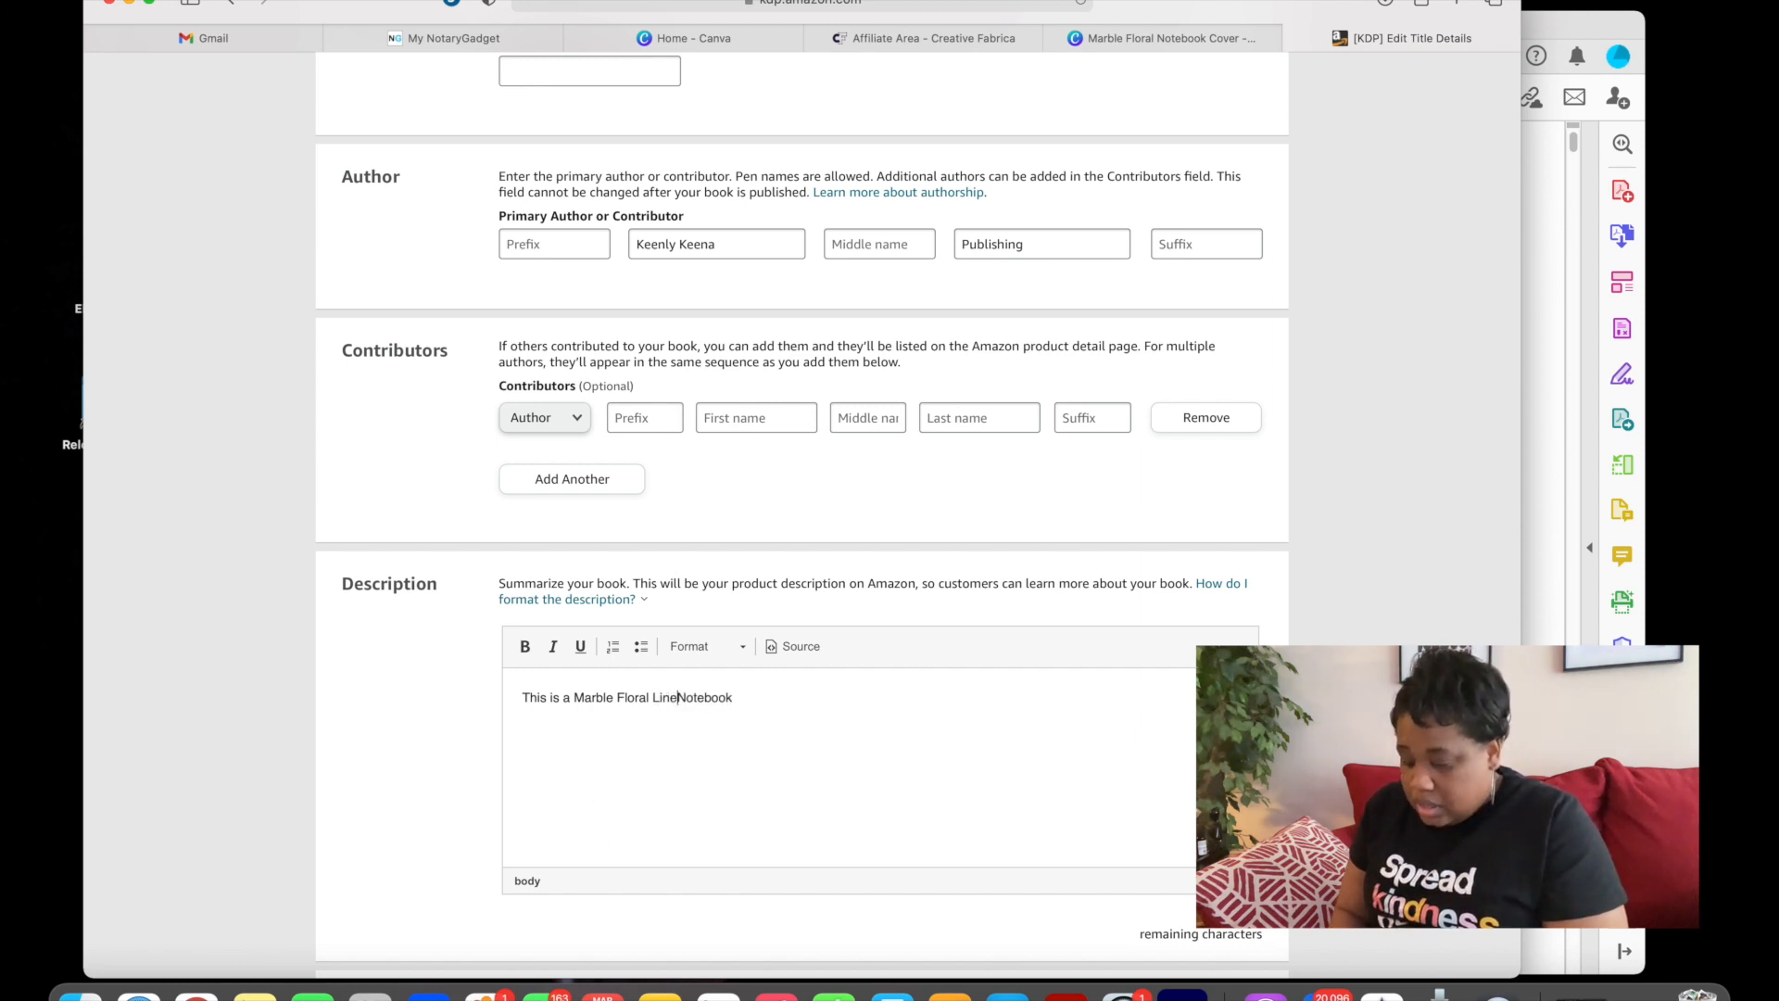
click(760, 695)
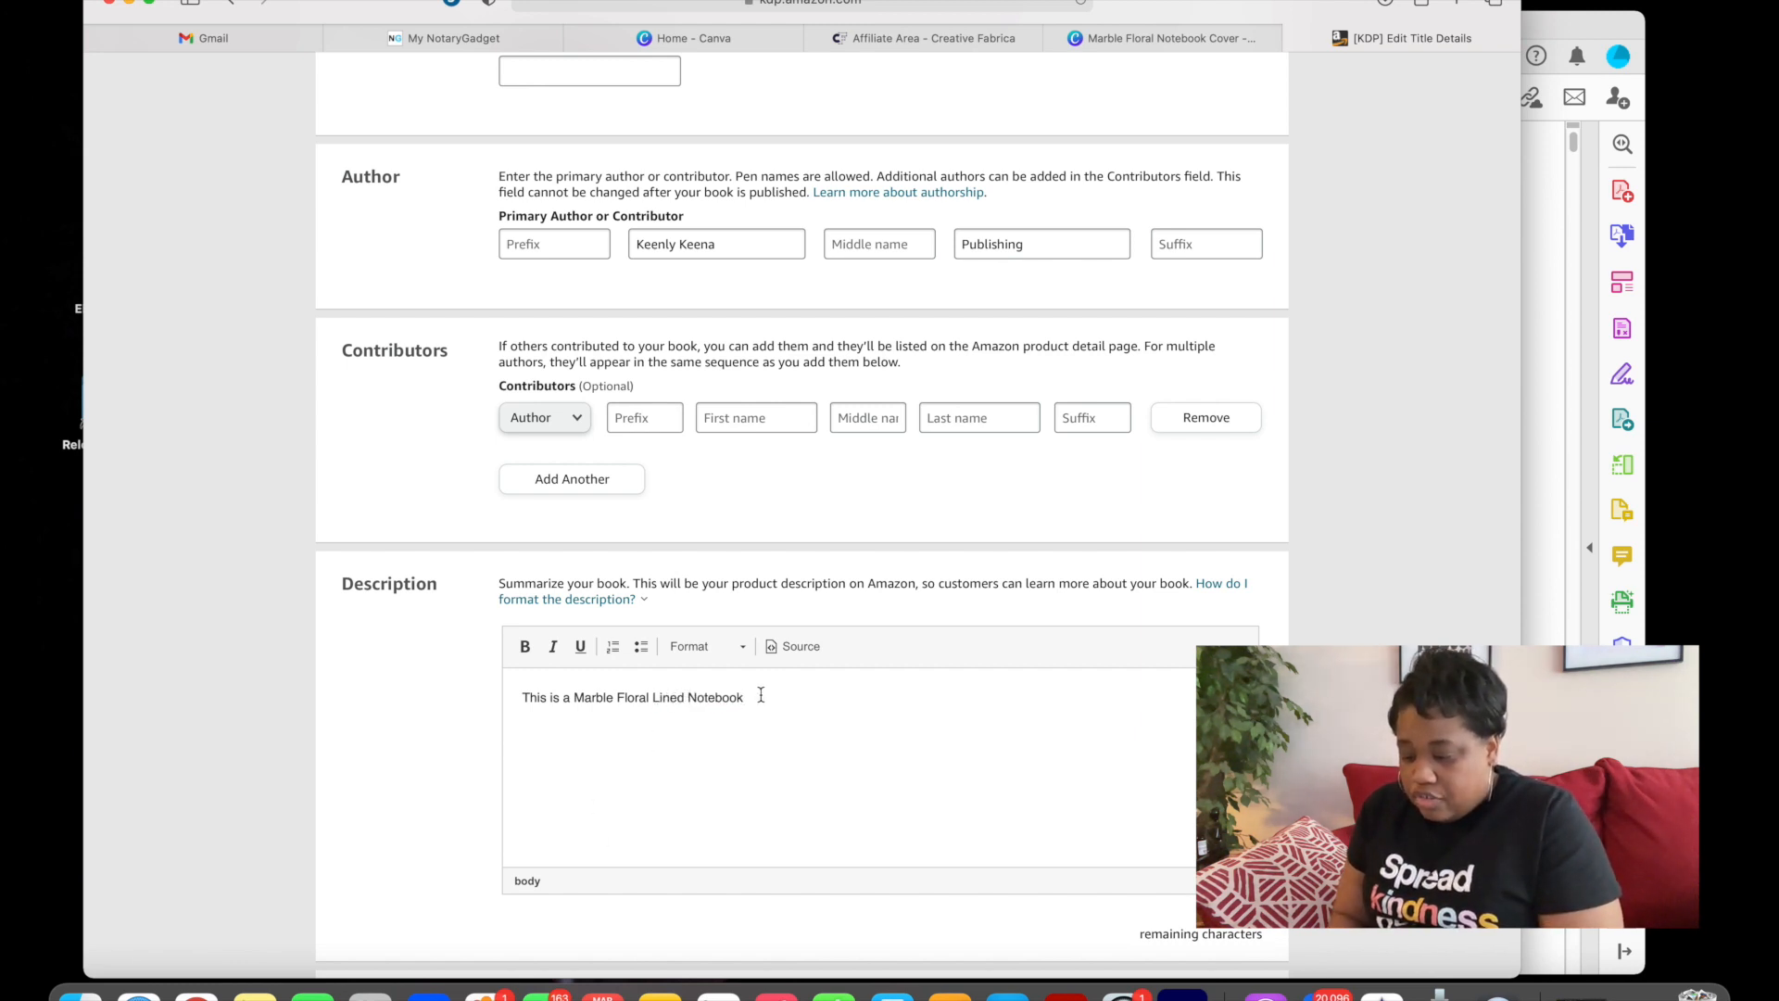
text(. A great)
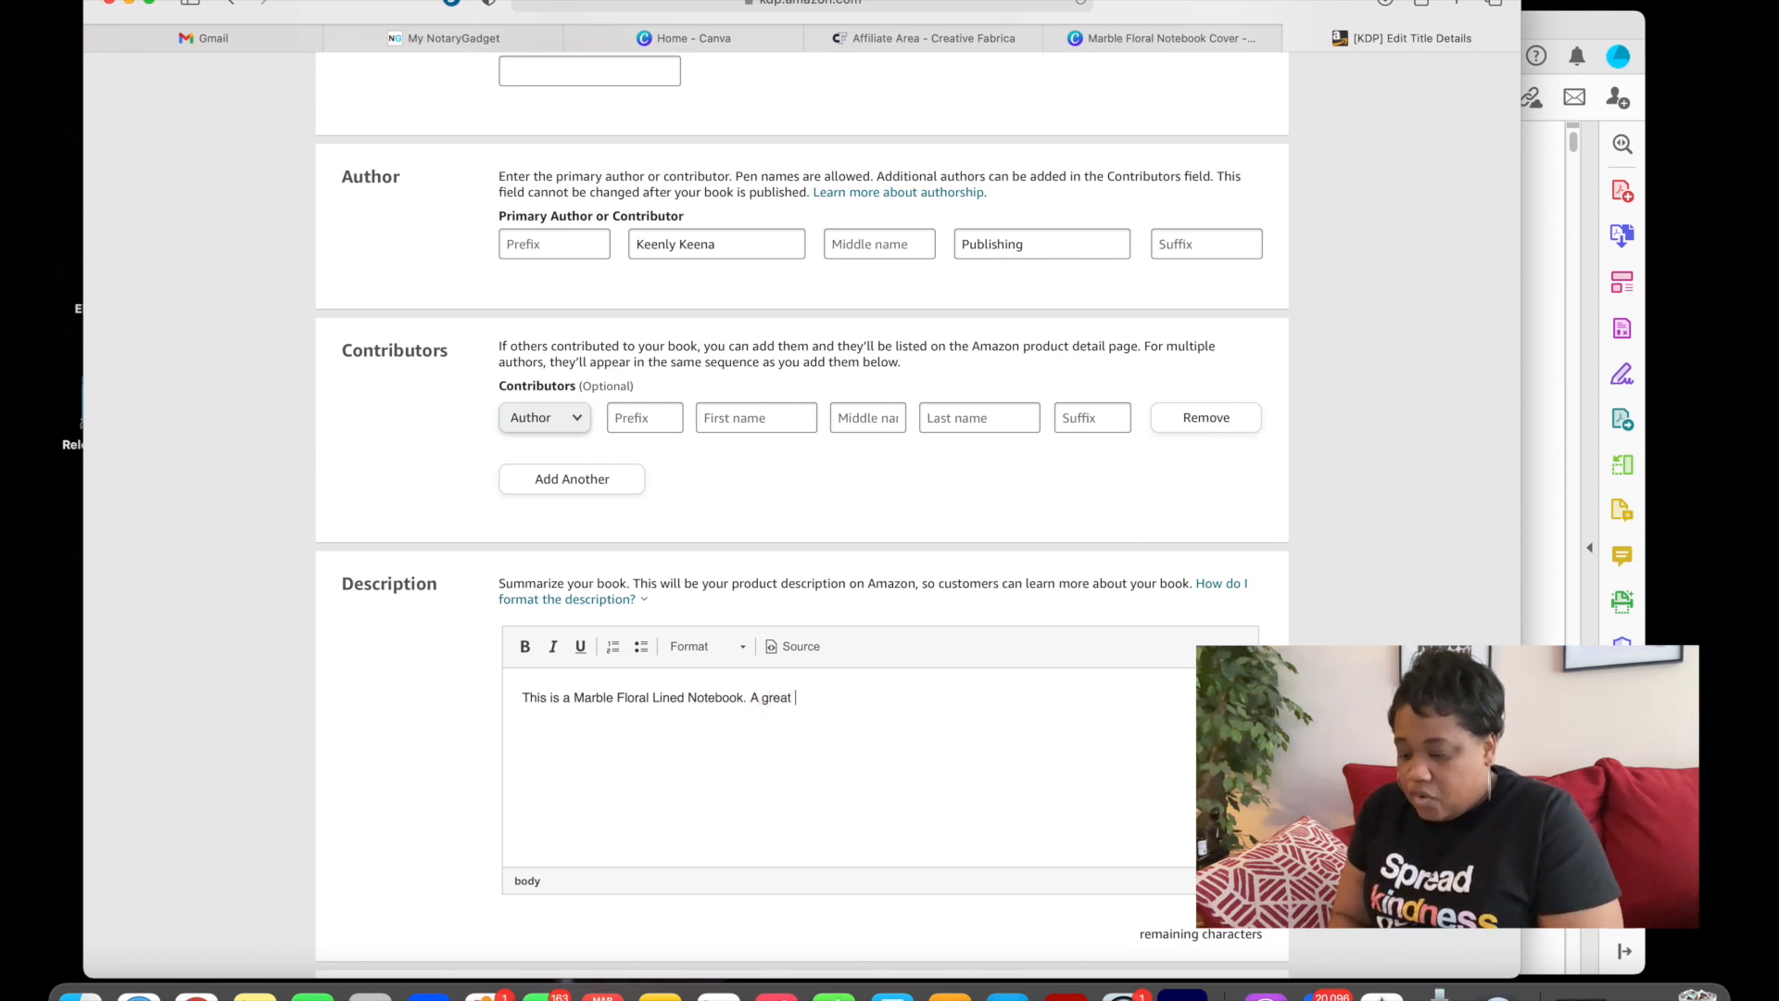
text( gift)
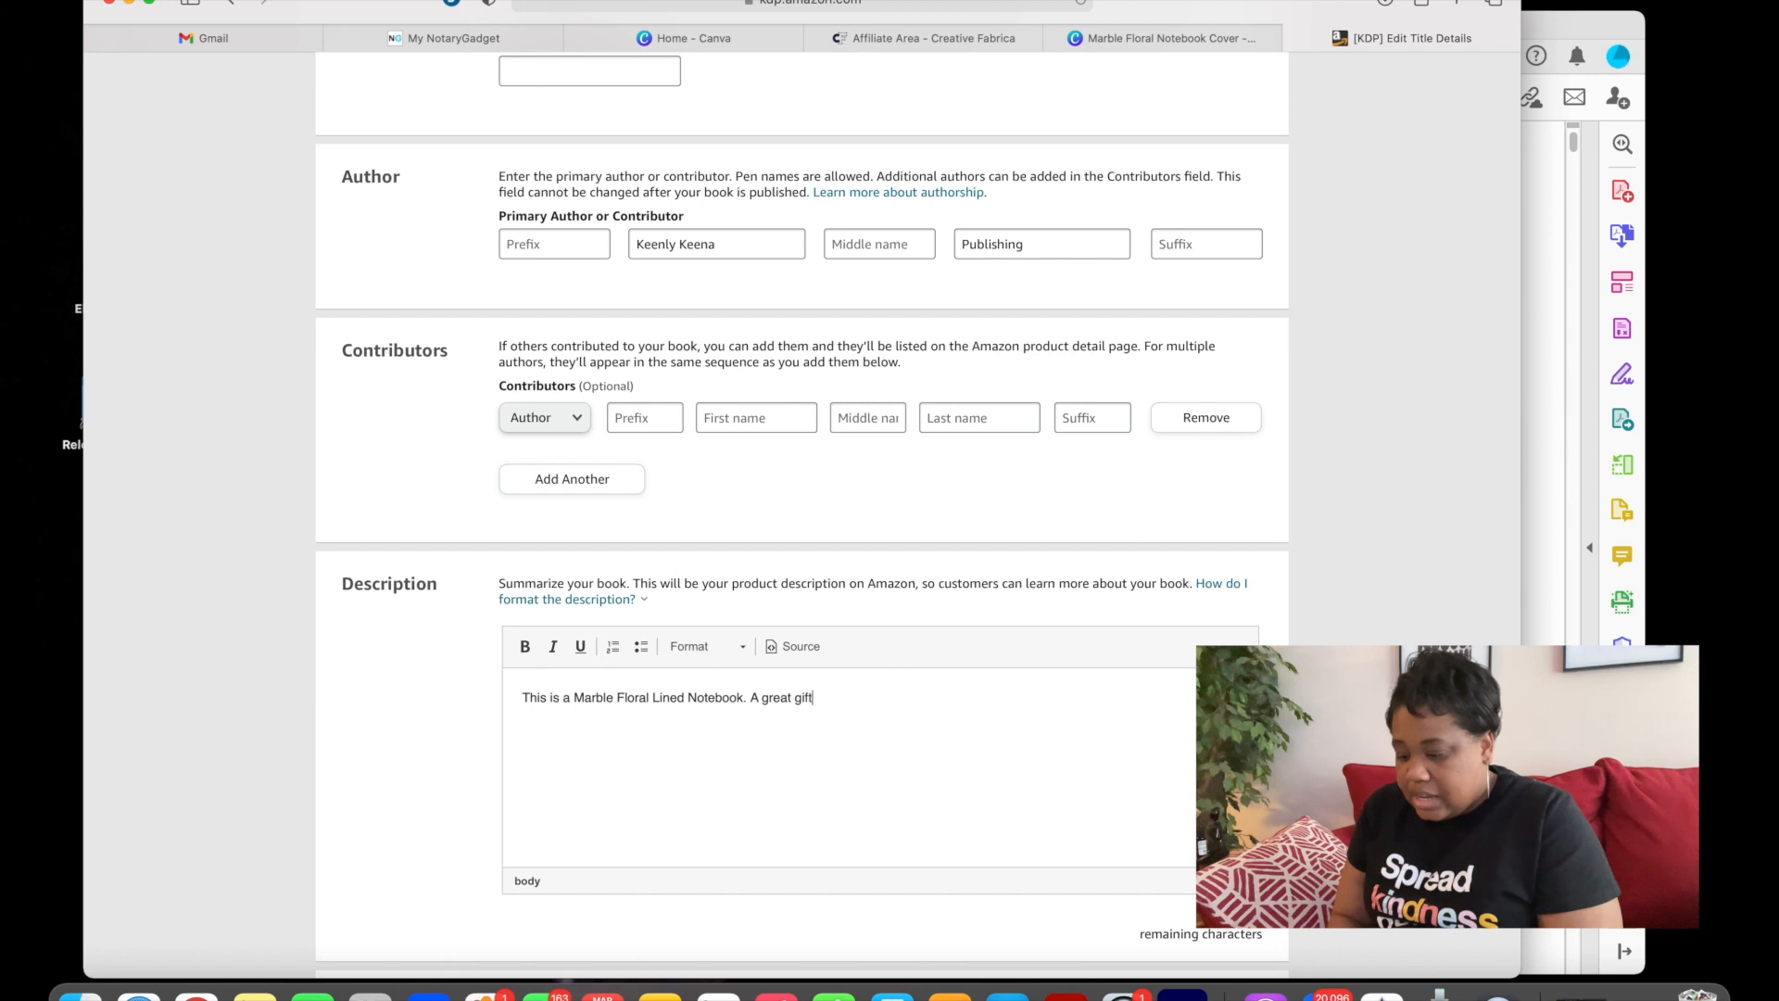
text( for all seas)
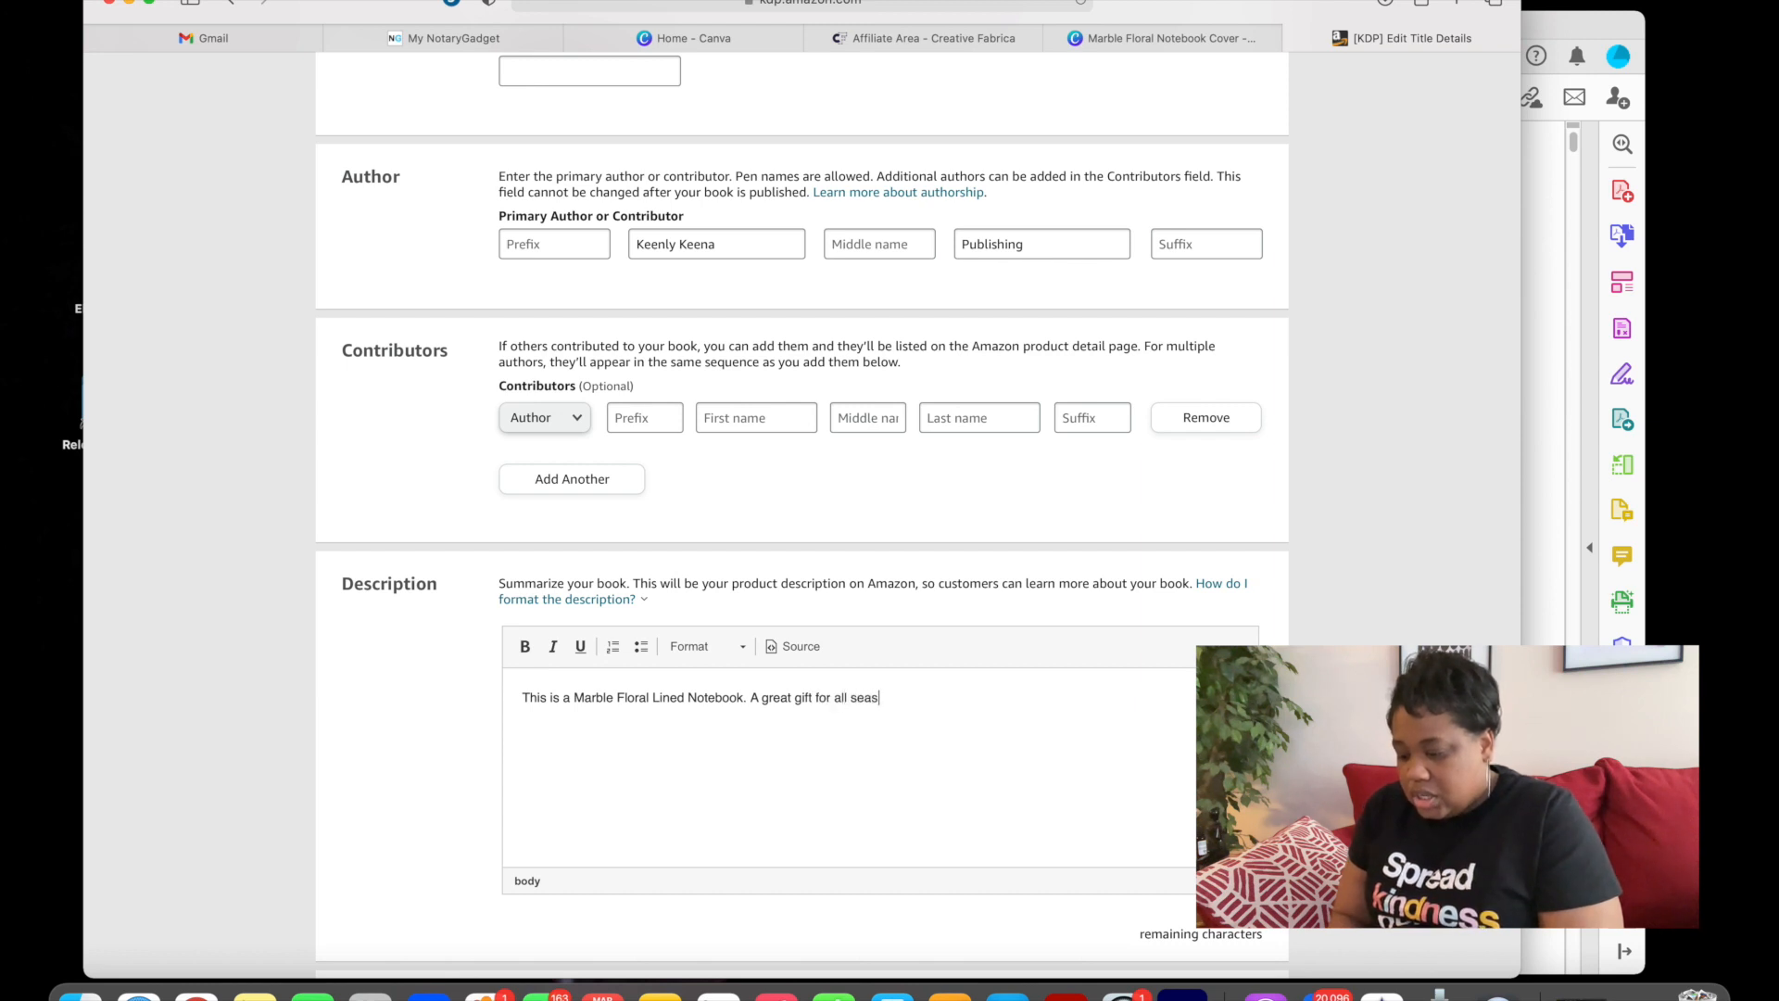
text(ons and occasions!)
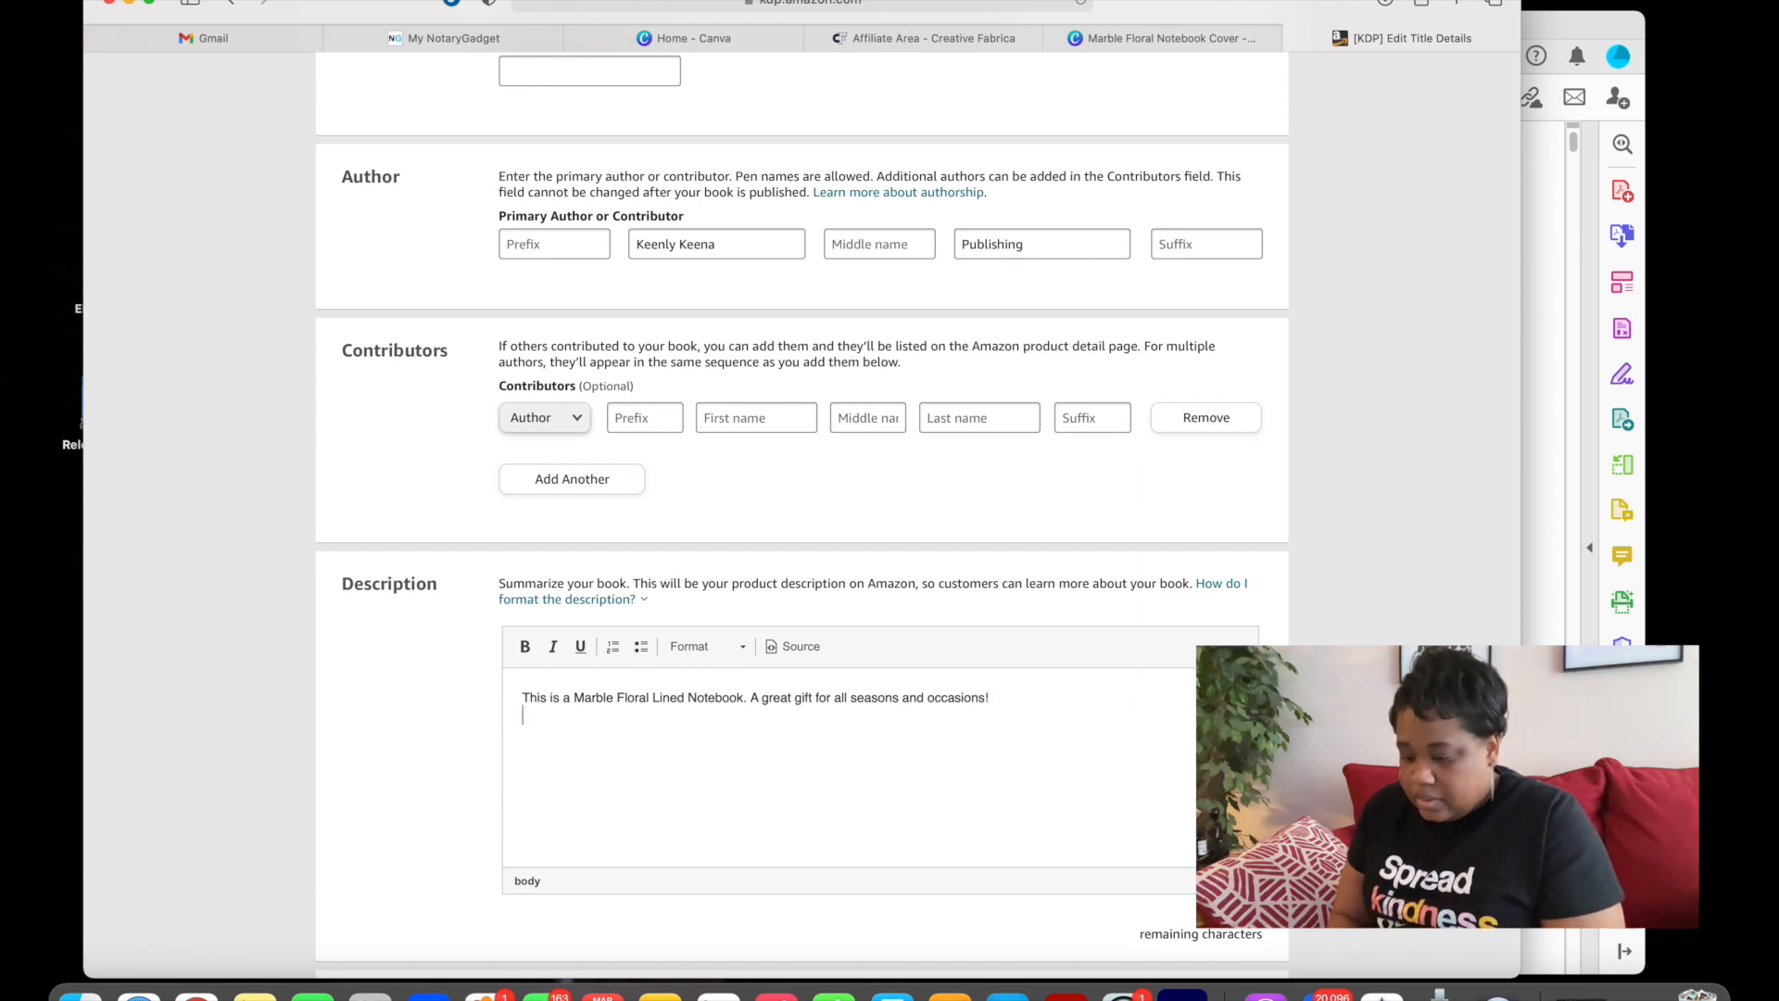
click(814, 701)
text(idea)
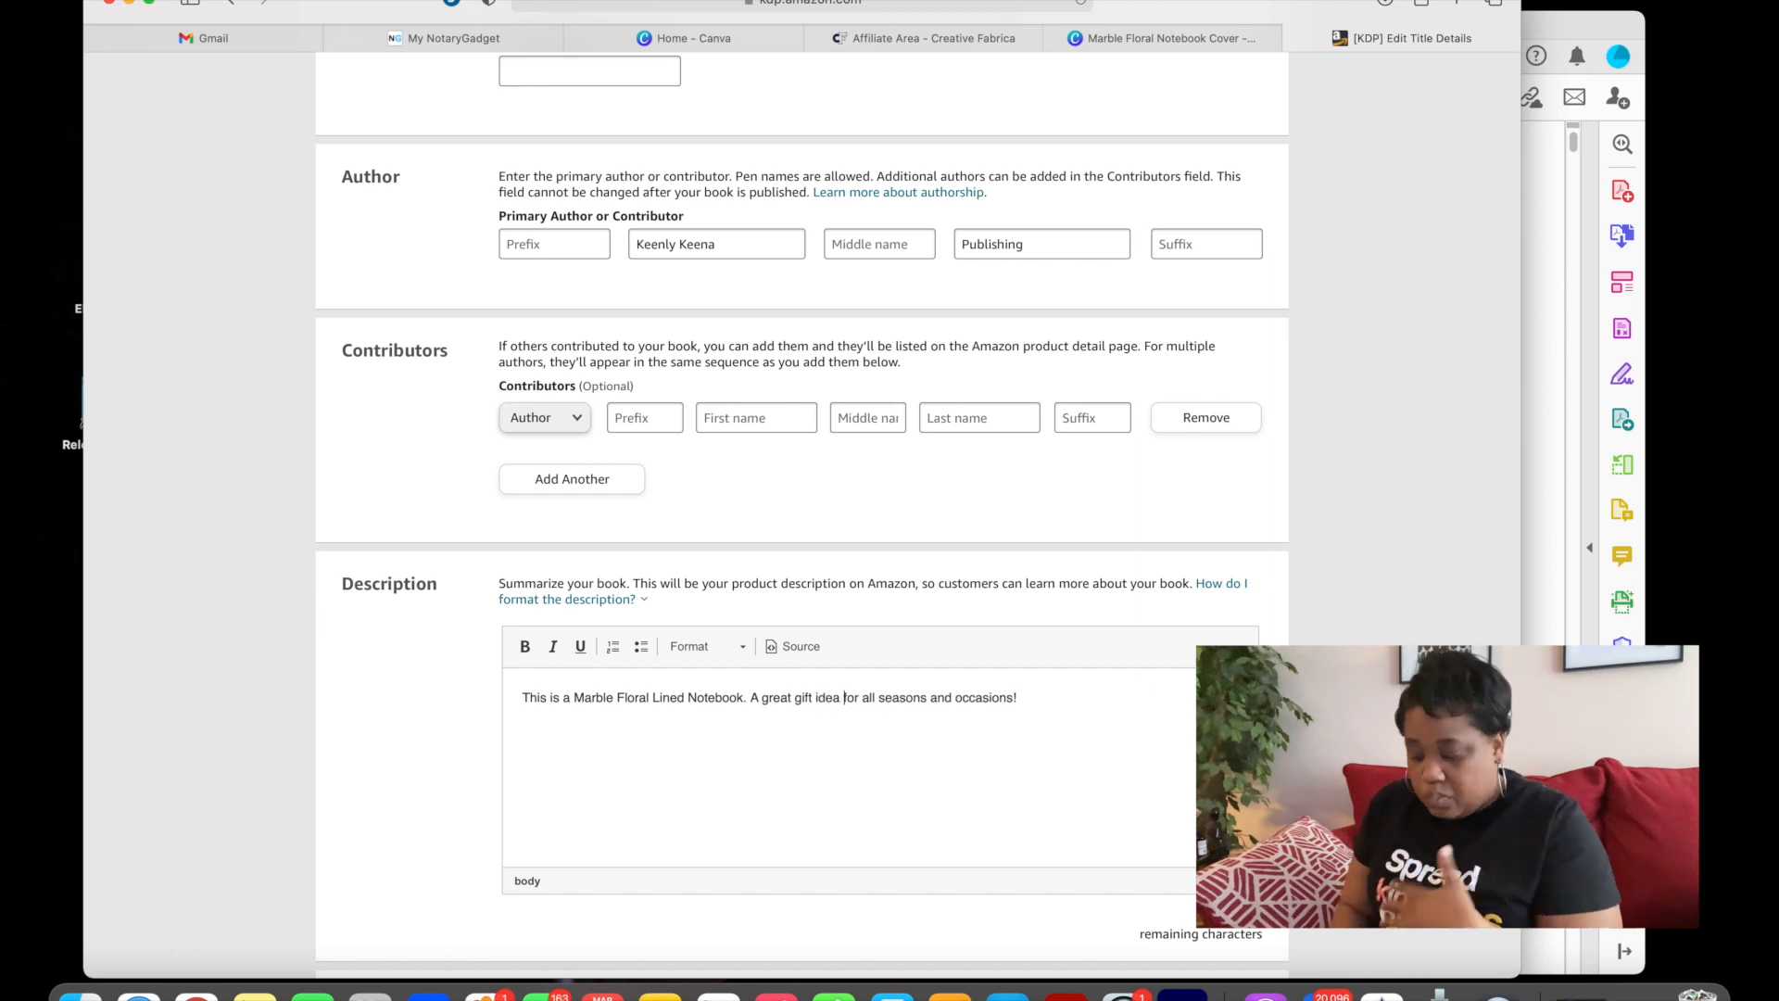
- Add dashed list lines reading "120 pages" and "Lined" below the description sentence, and start a third dash
click(1058, 688)
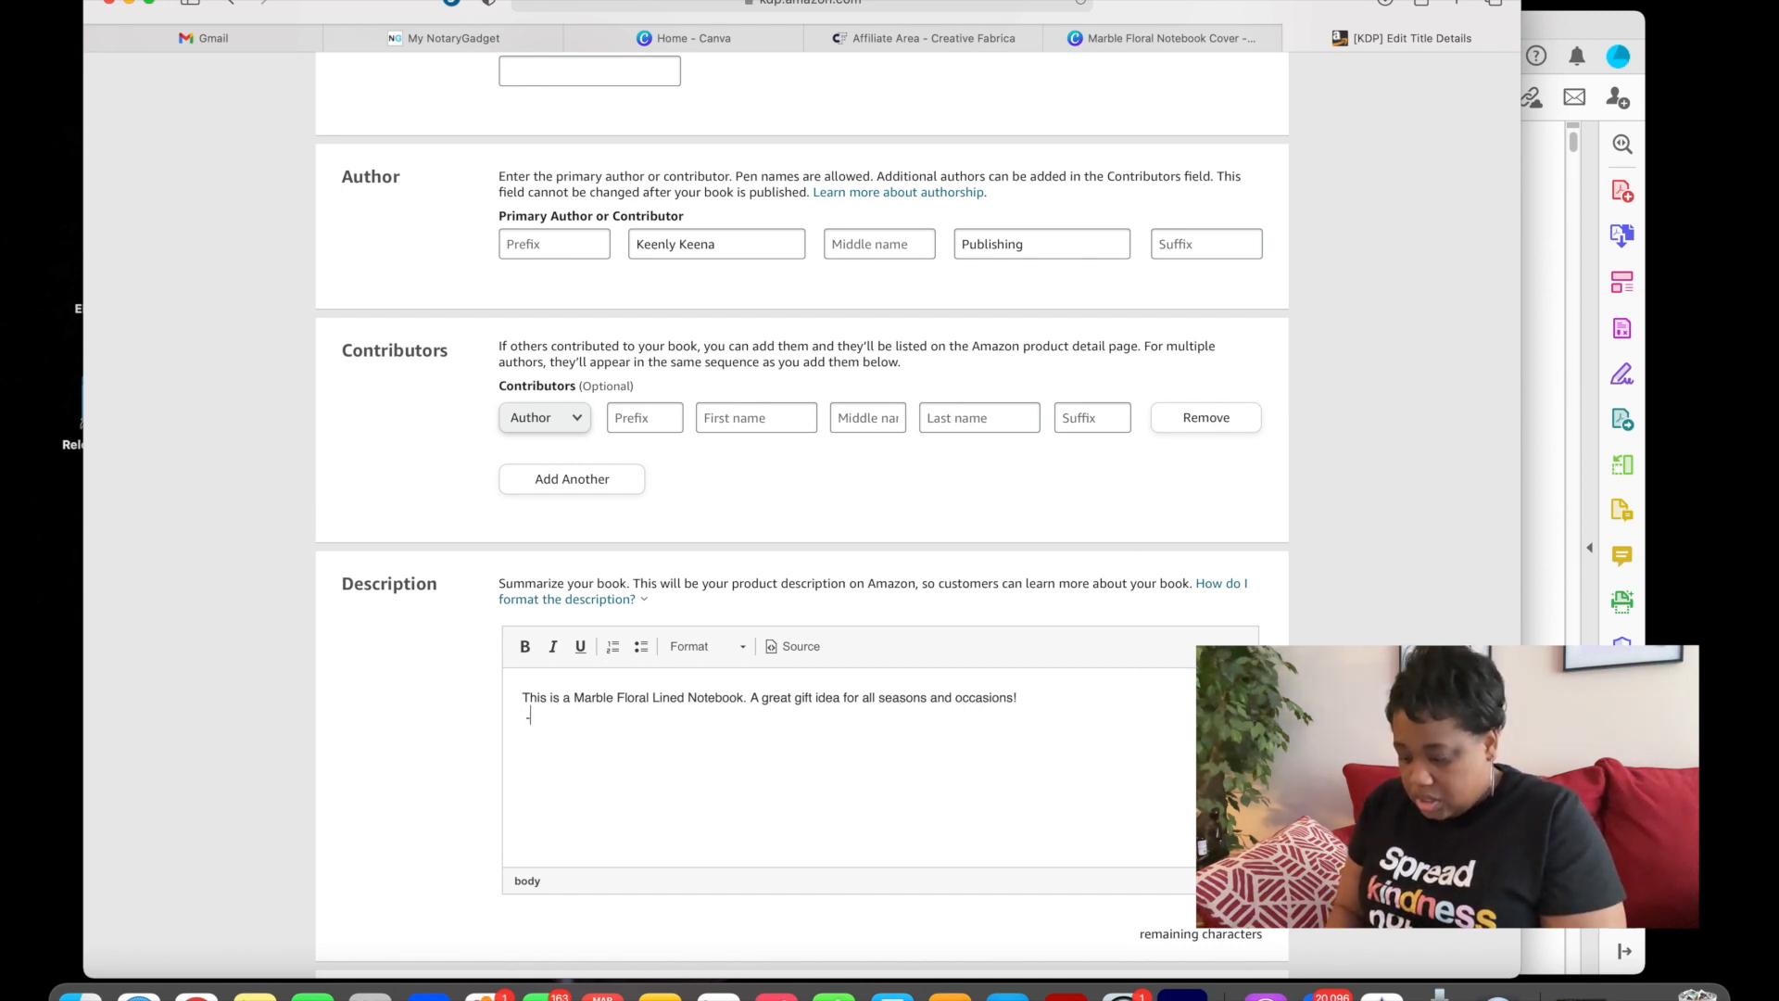
text(120 pages)
key(Return)
text(-)
key(BackSpace)
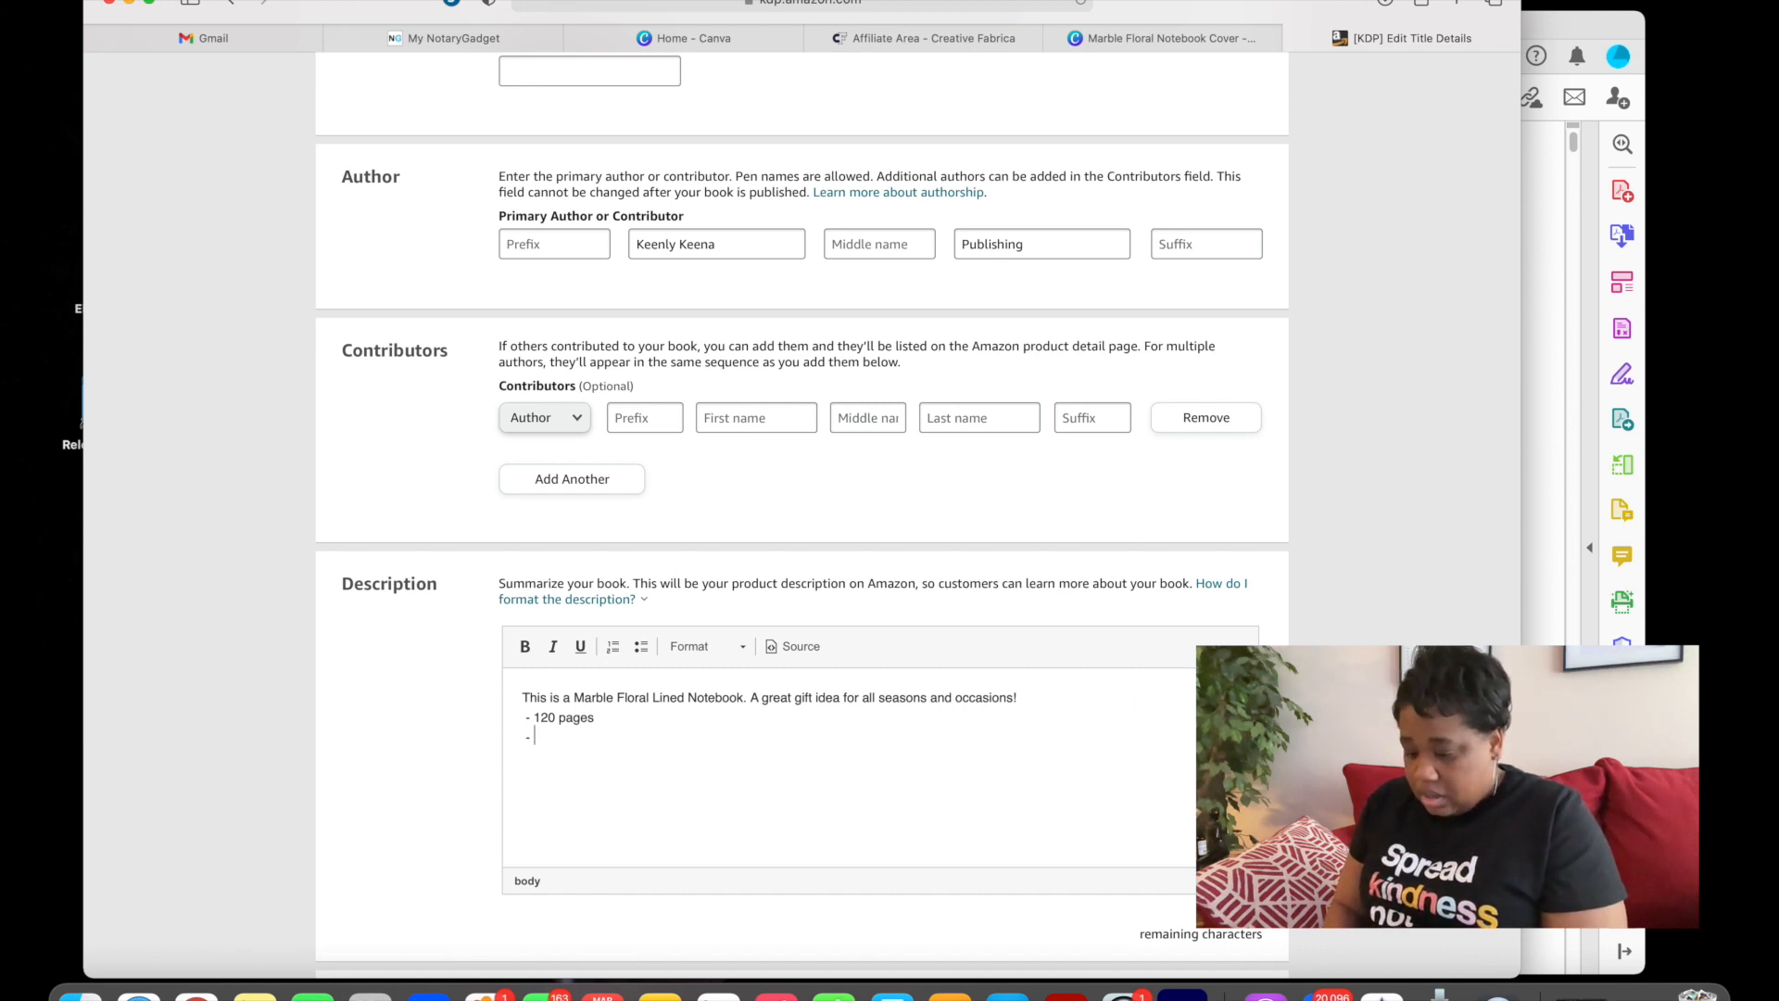
text(Lined)
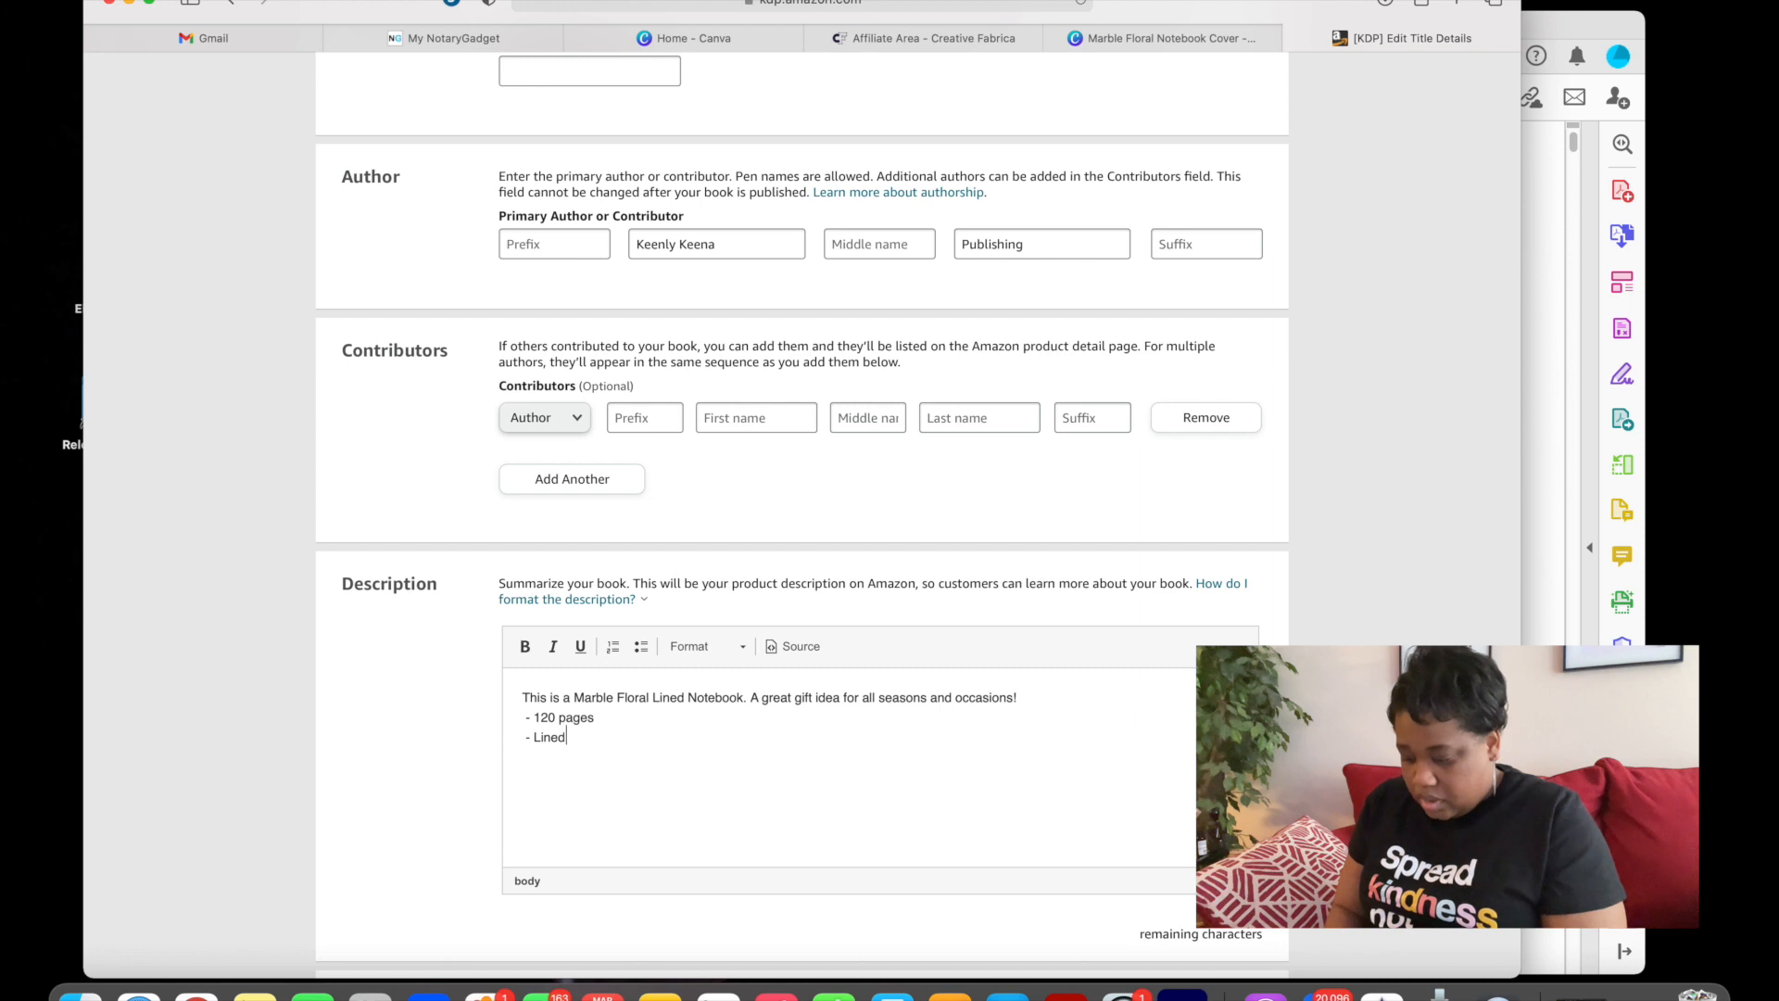
key(Return)
text(-)
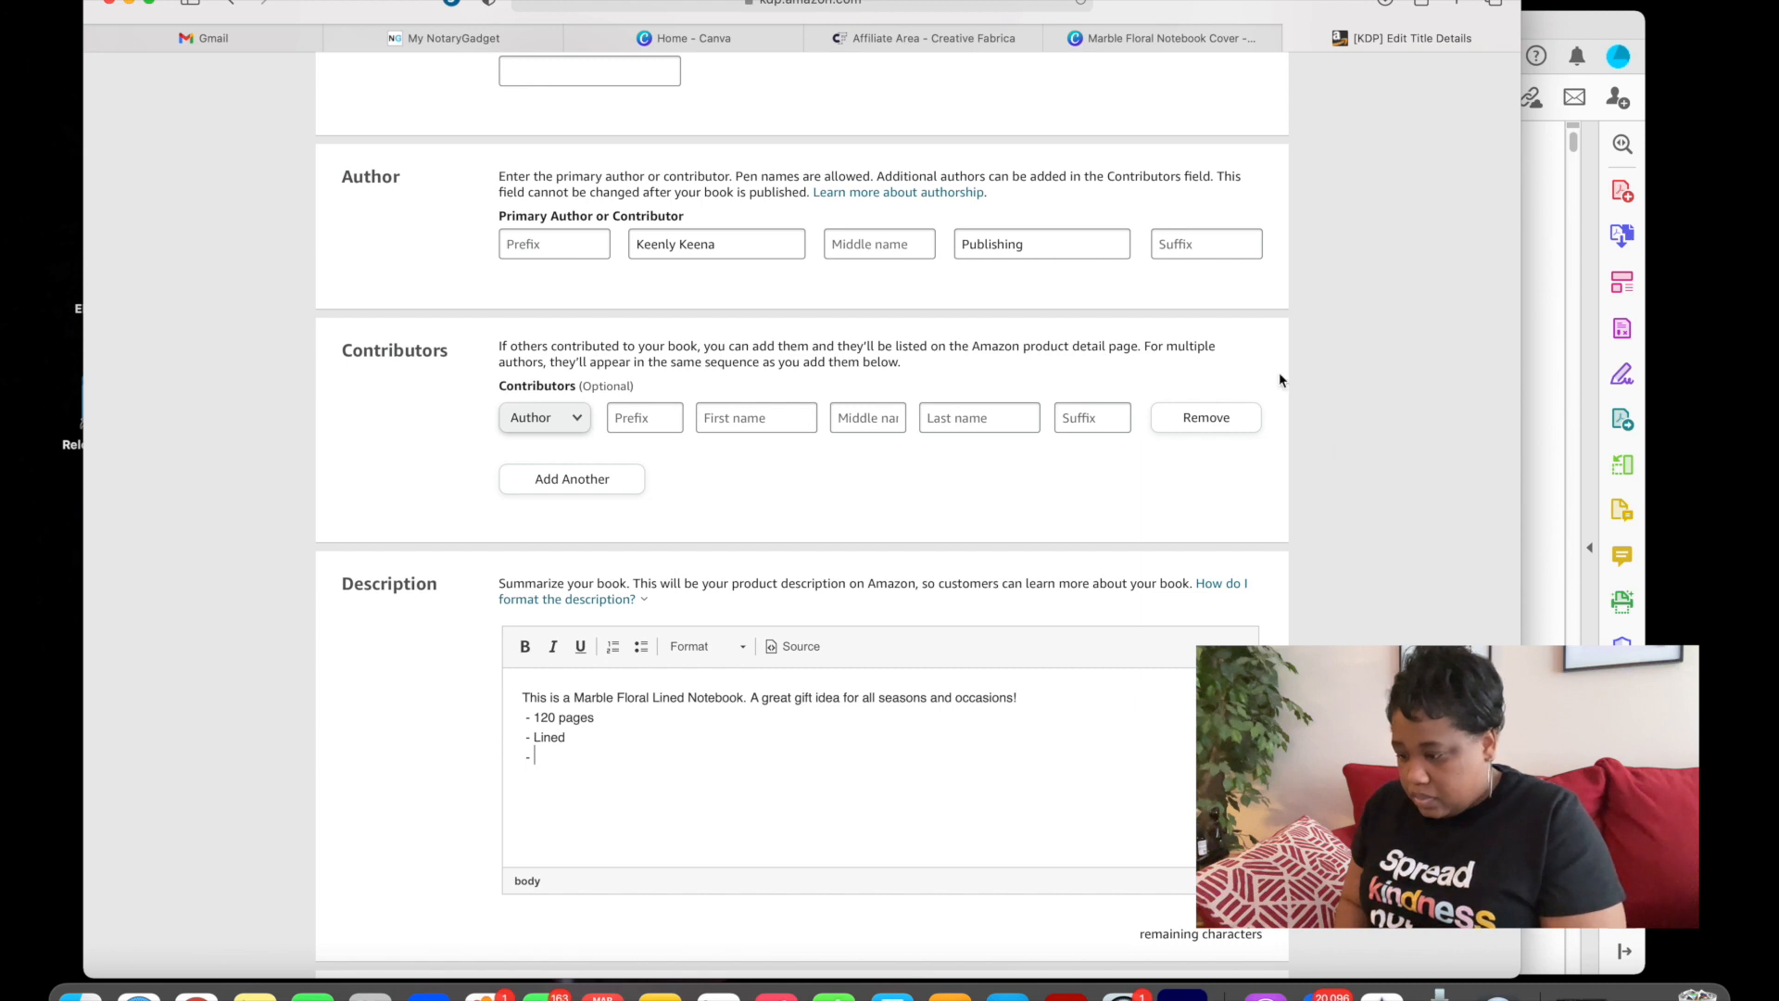
- Check the marble floral notebook cover design in Canva for features to describe, and return to the KDP title details
click(1192, 40)
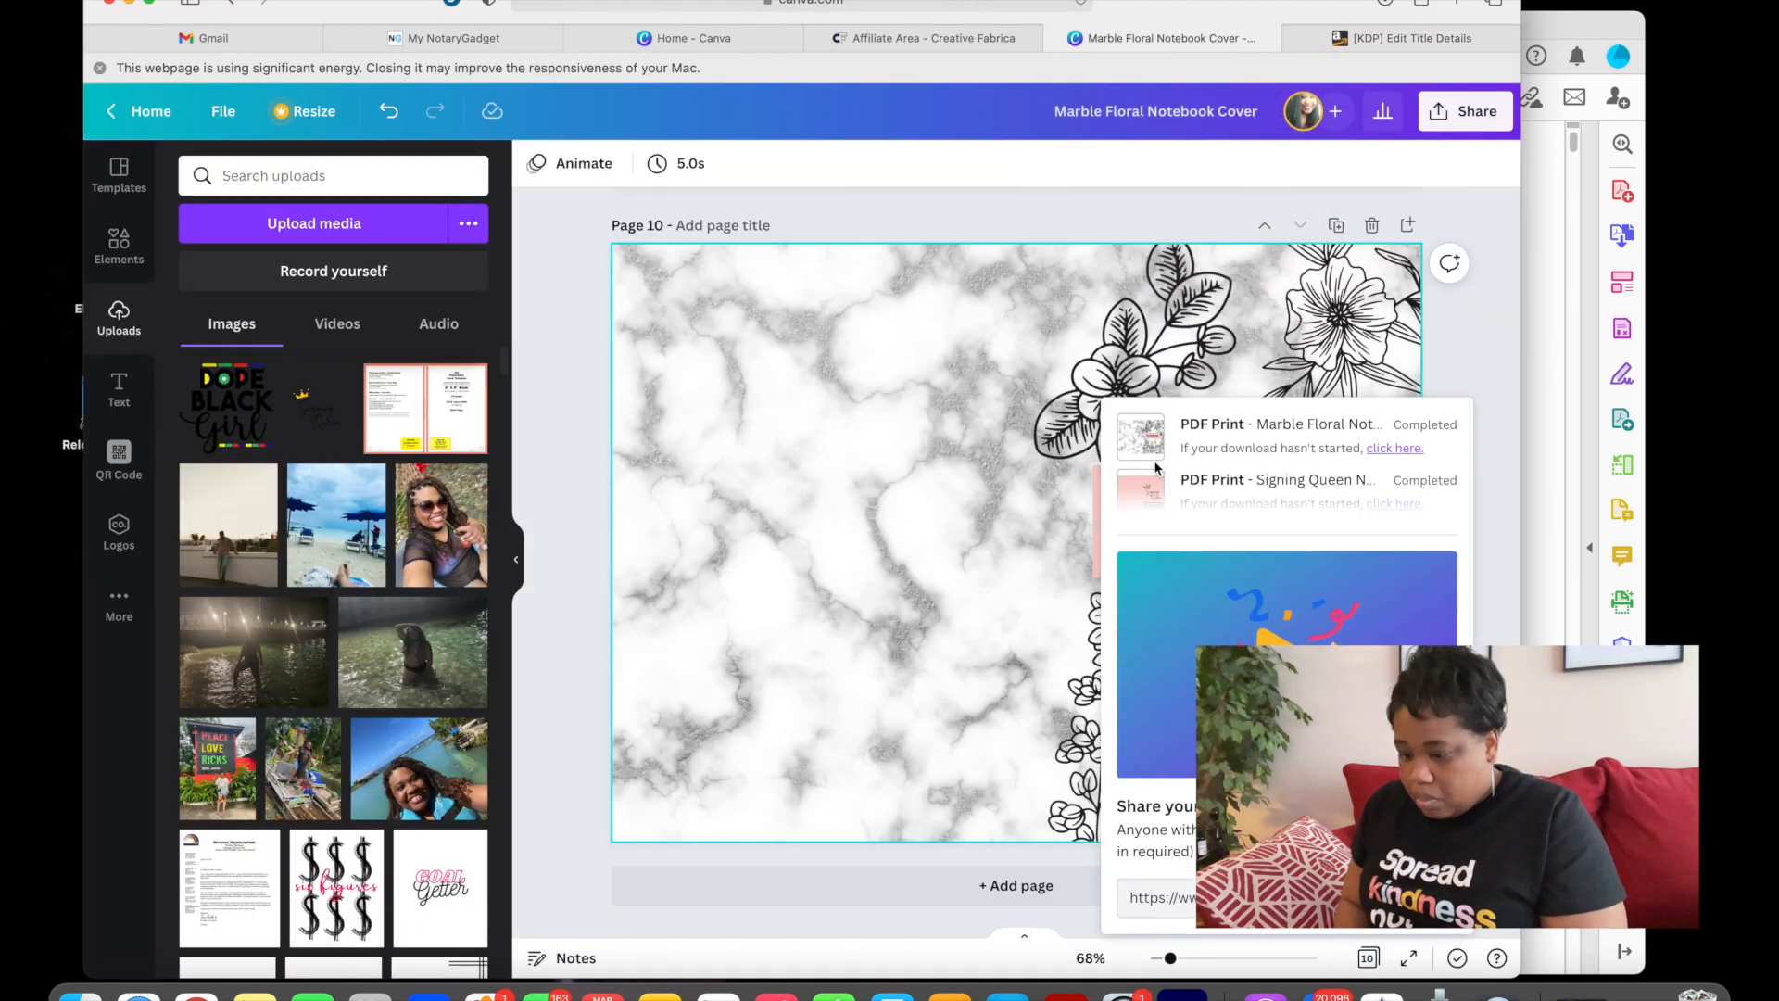
click(1426, 39)
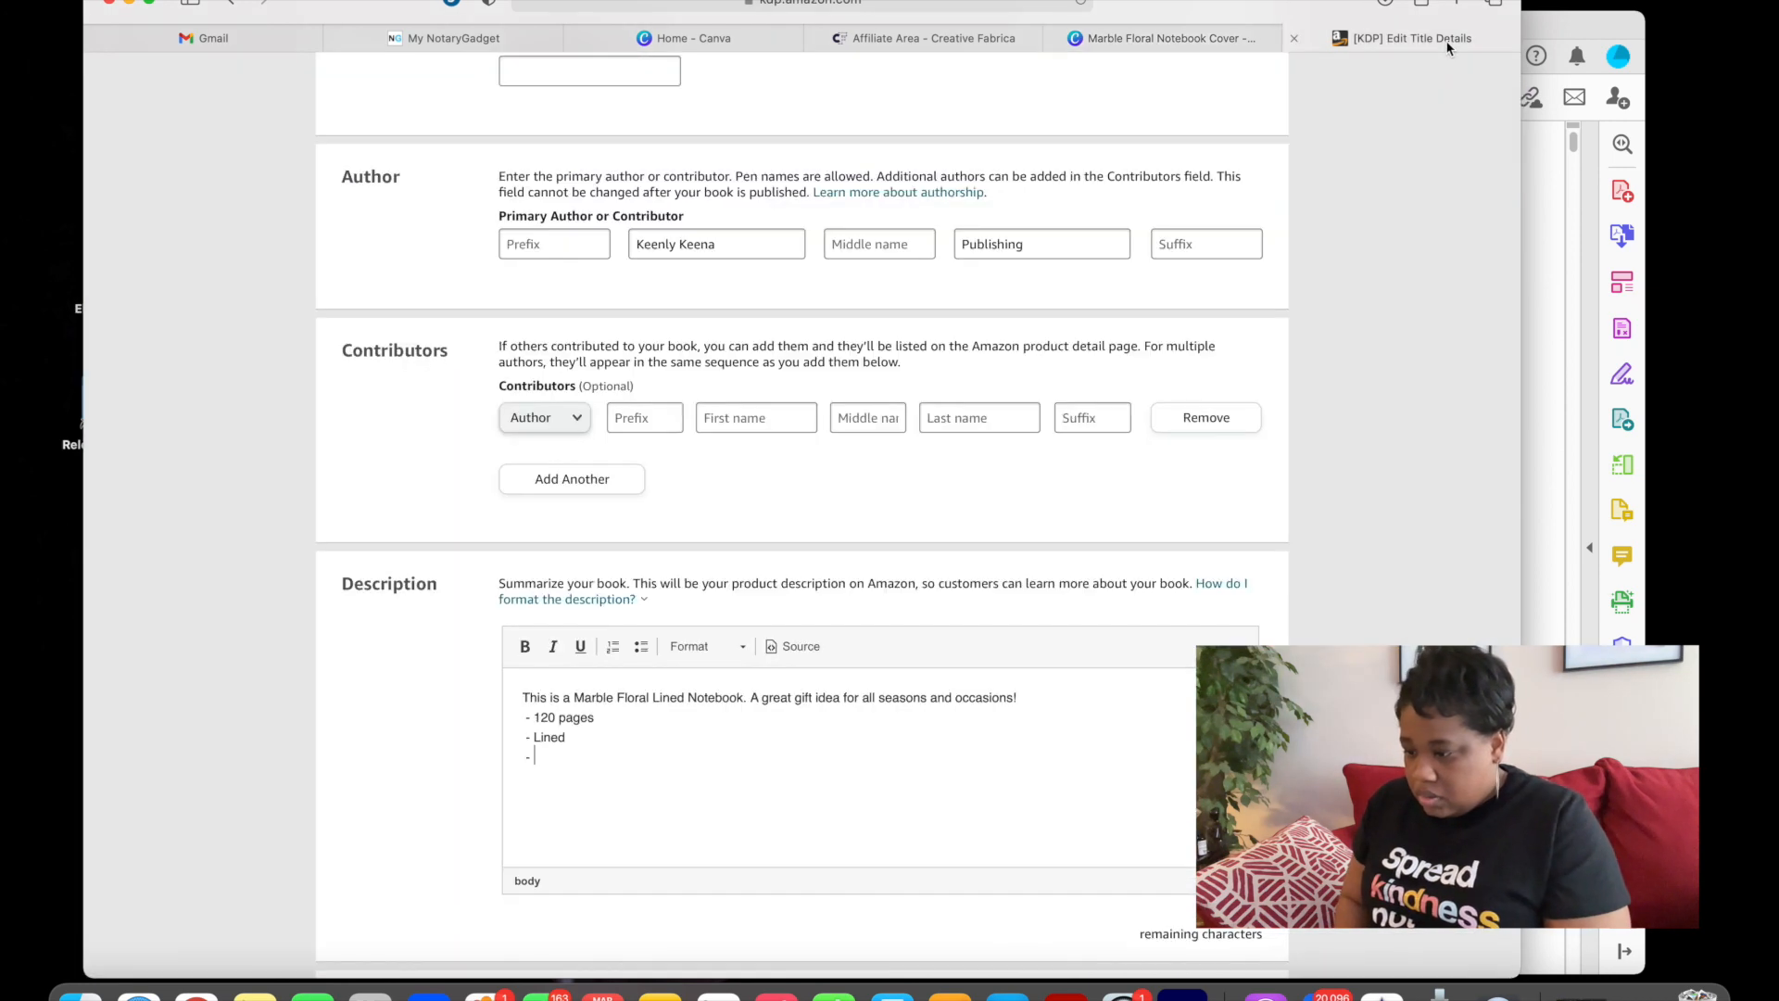
click(1164, 42)
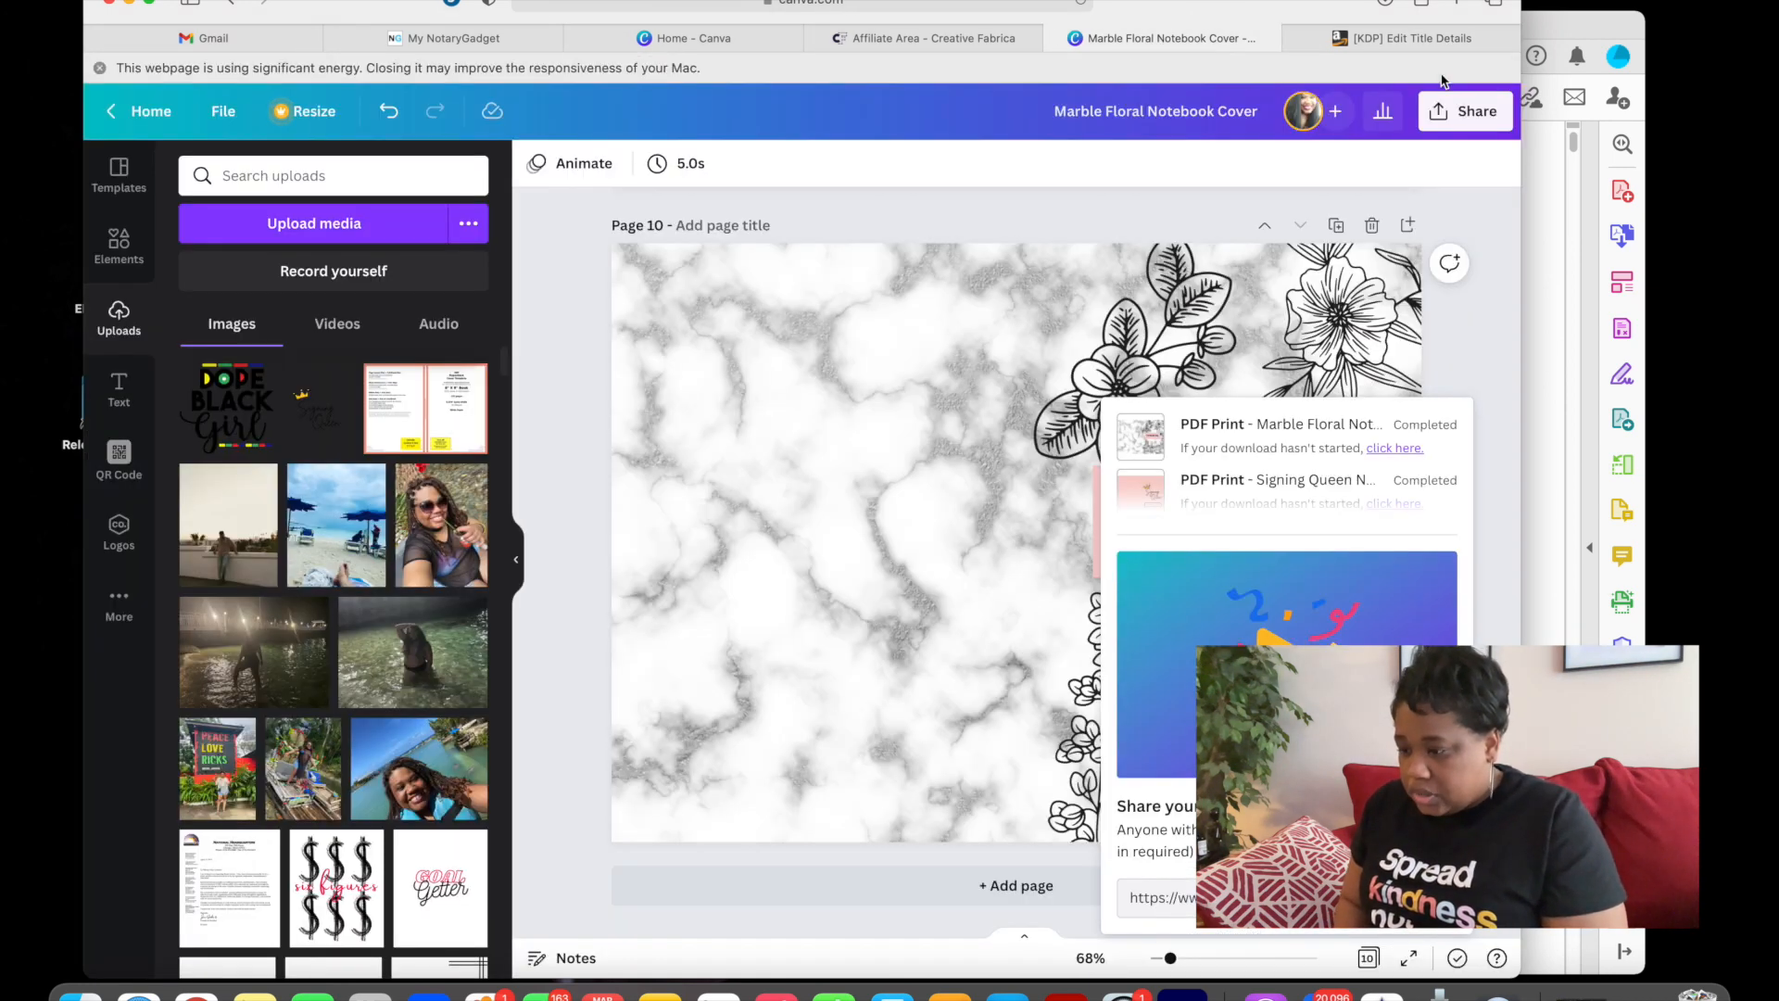
click(1423, 40)
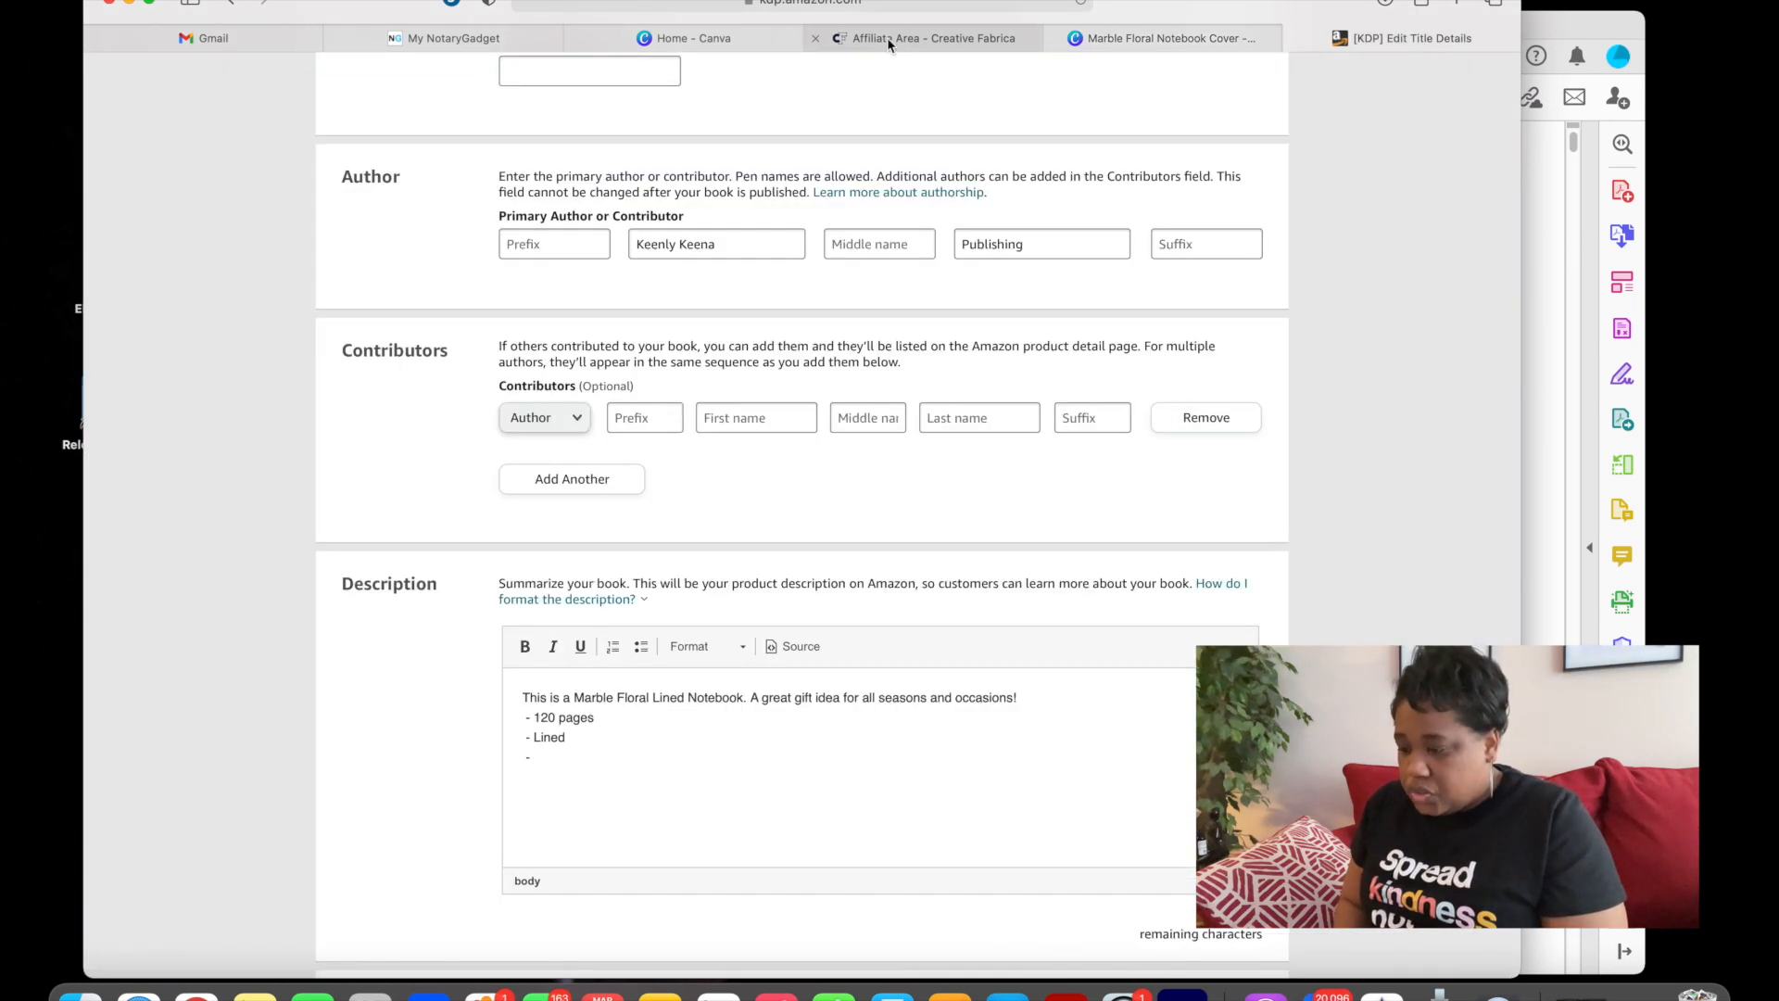
click(1136, 29)
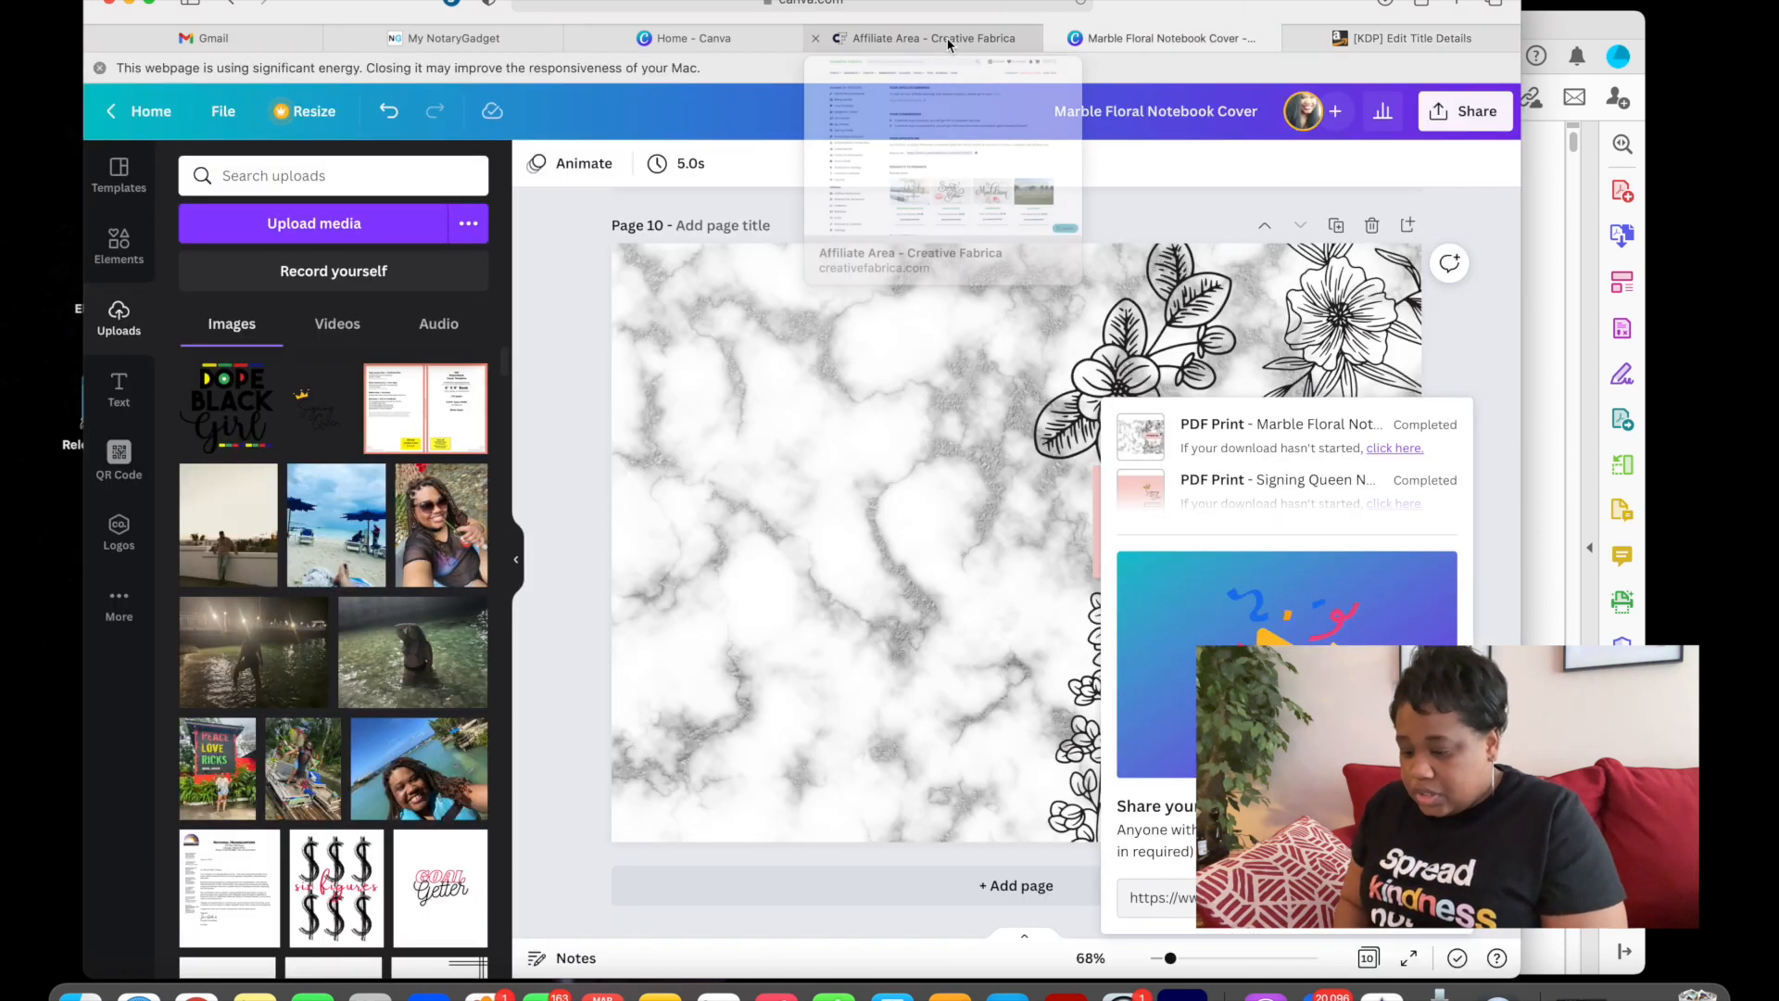
click(1418, 39)
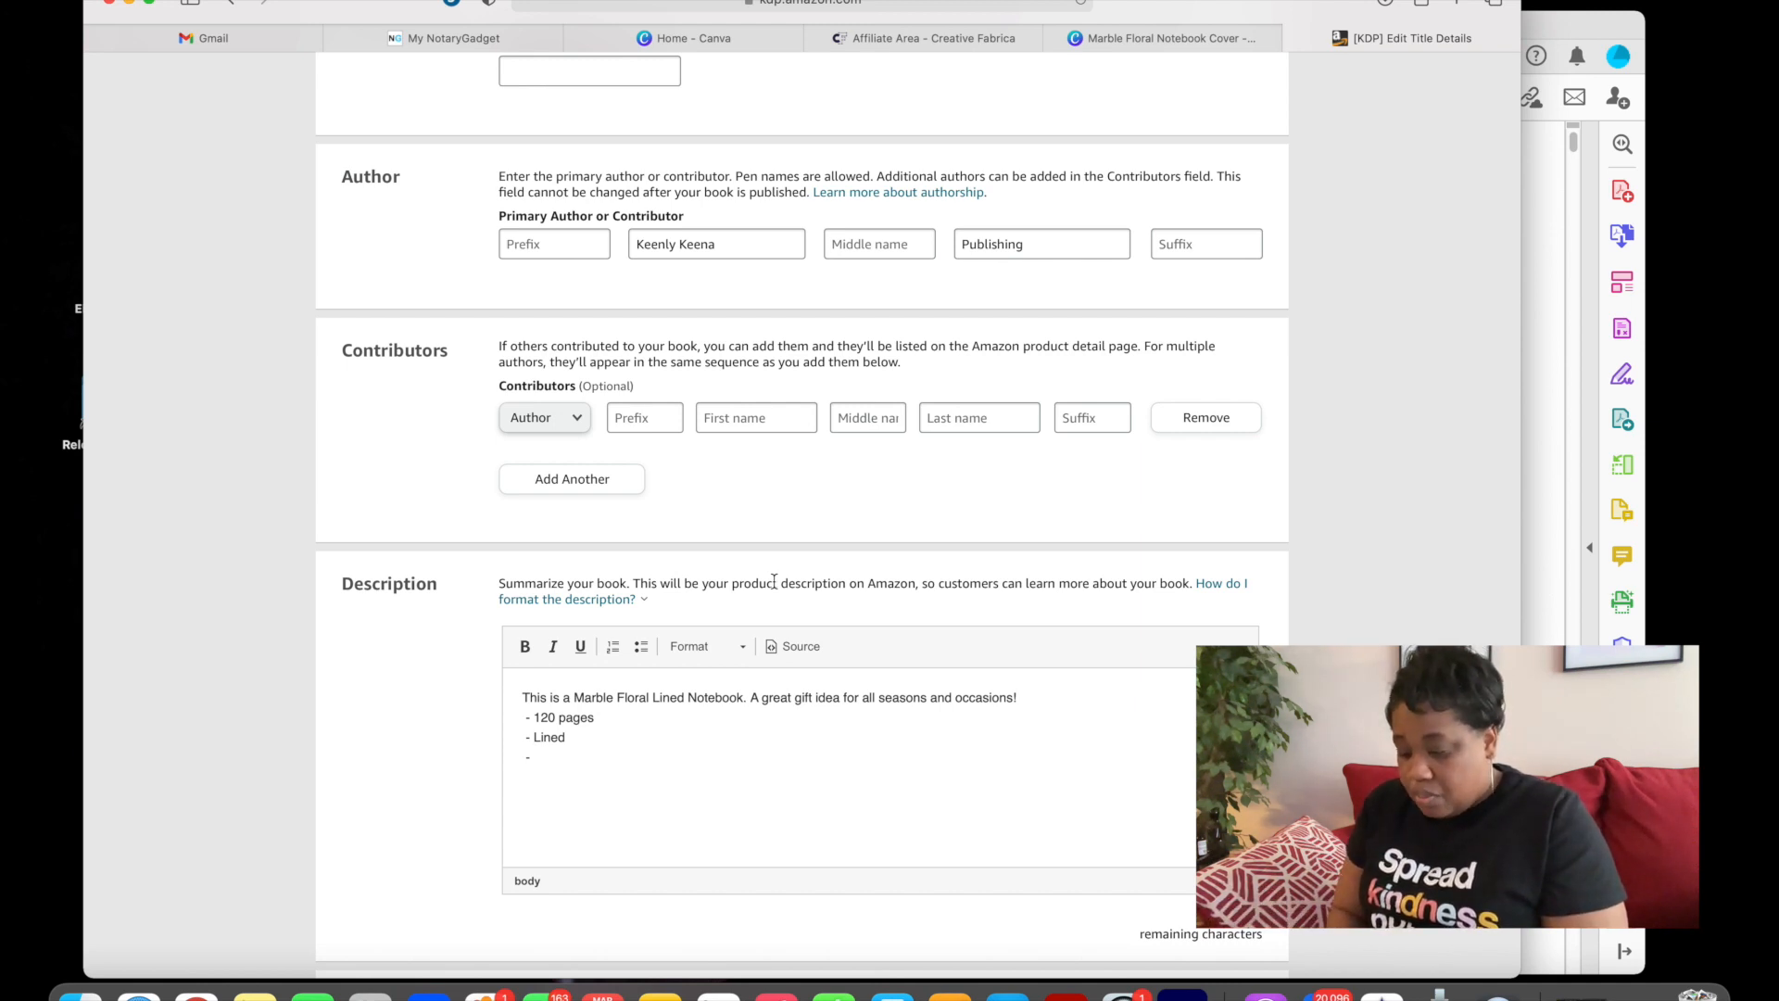
- Add "Marble print" and "Floral accents" as the next dashed lines of the book description
text(Marble)
key(Return)
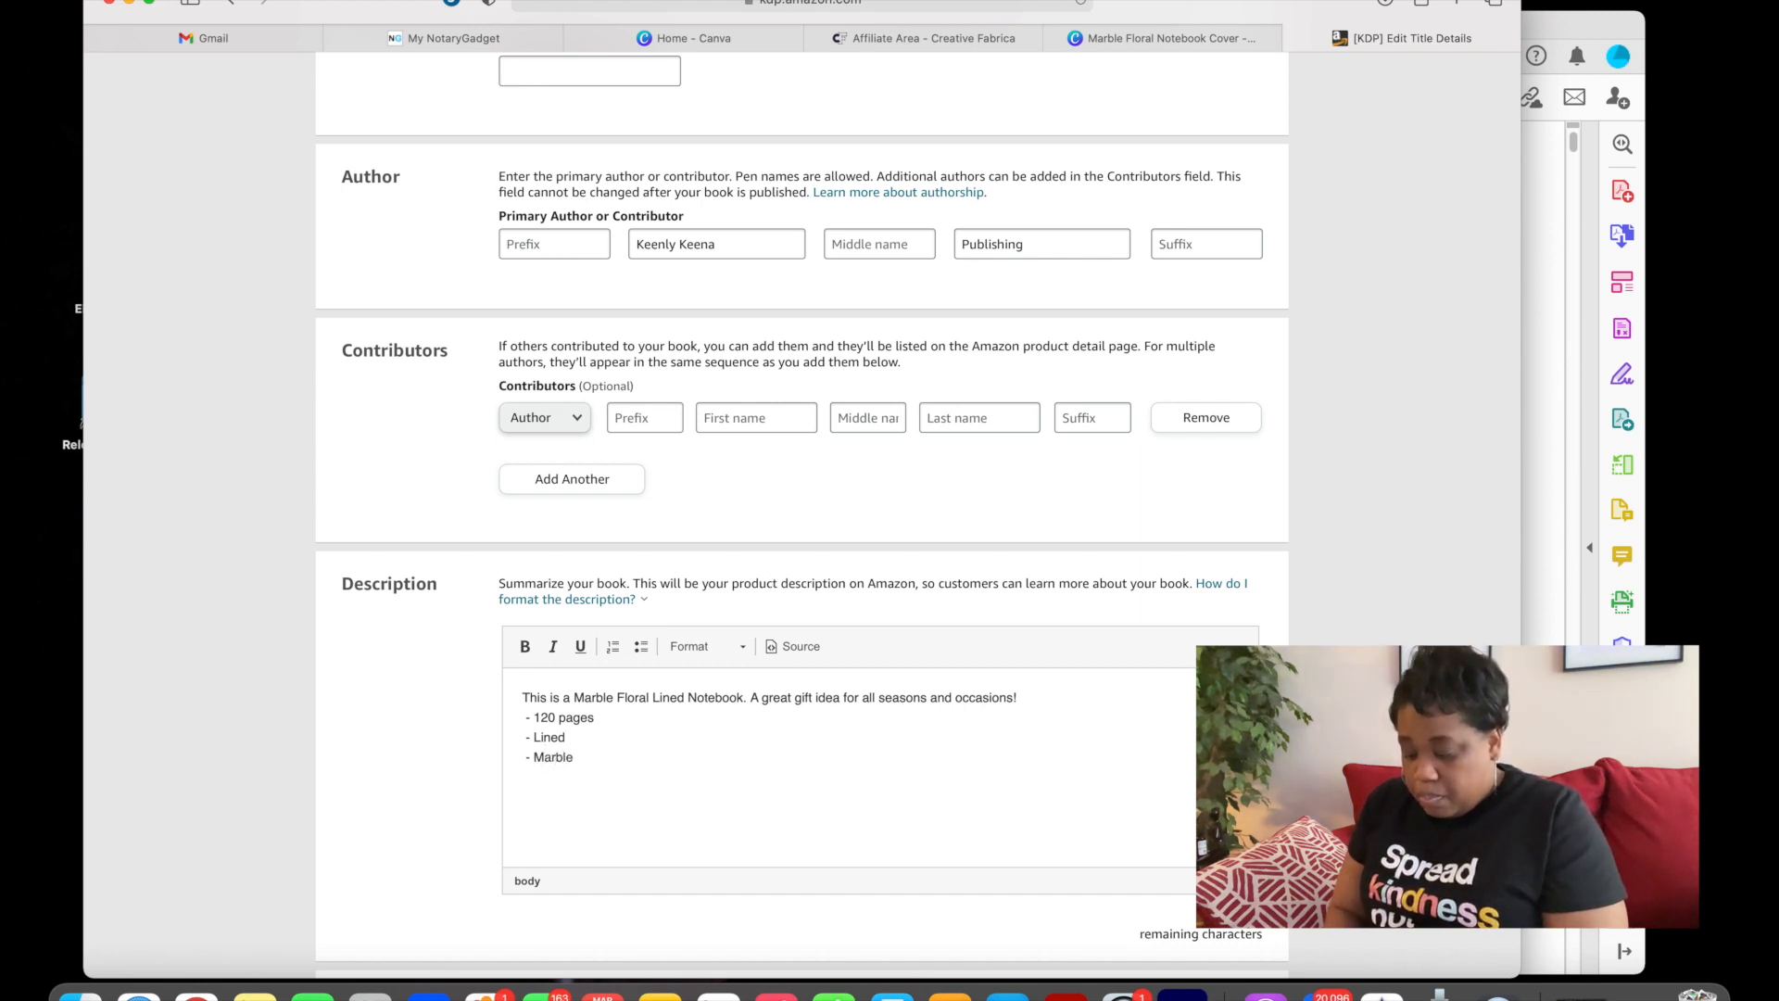
click(592, 757)
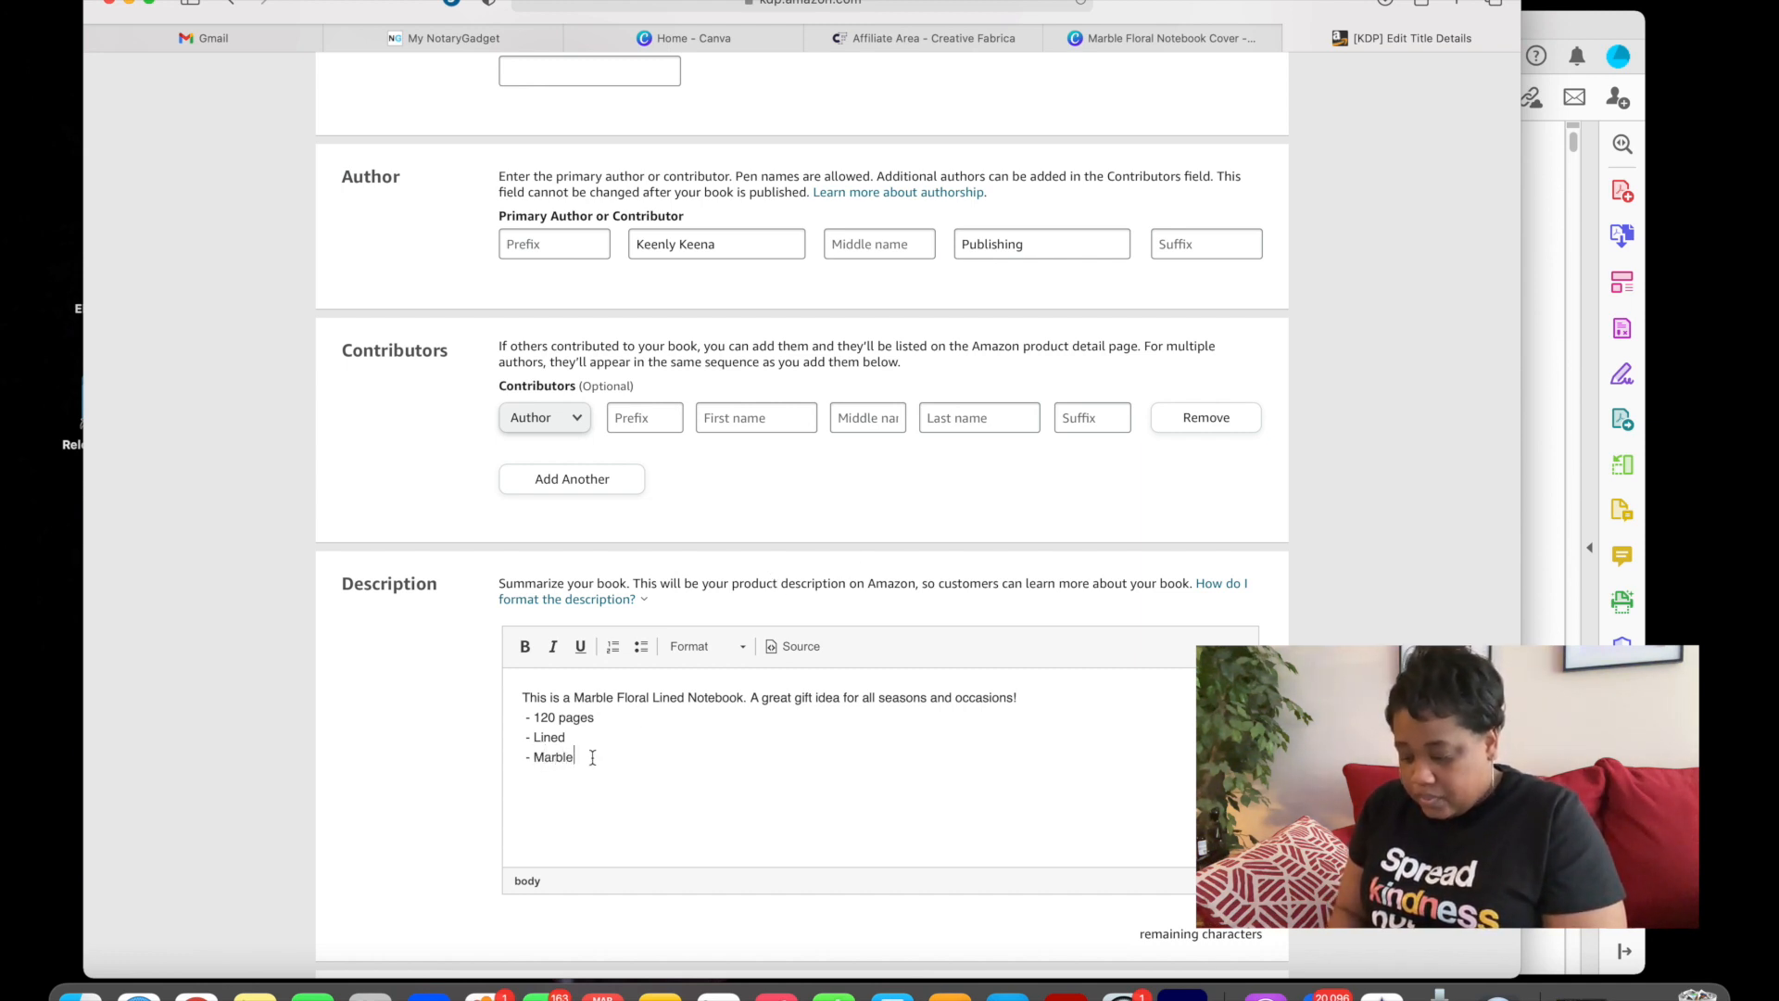
text(print )
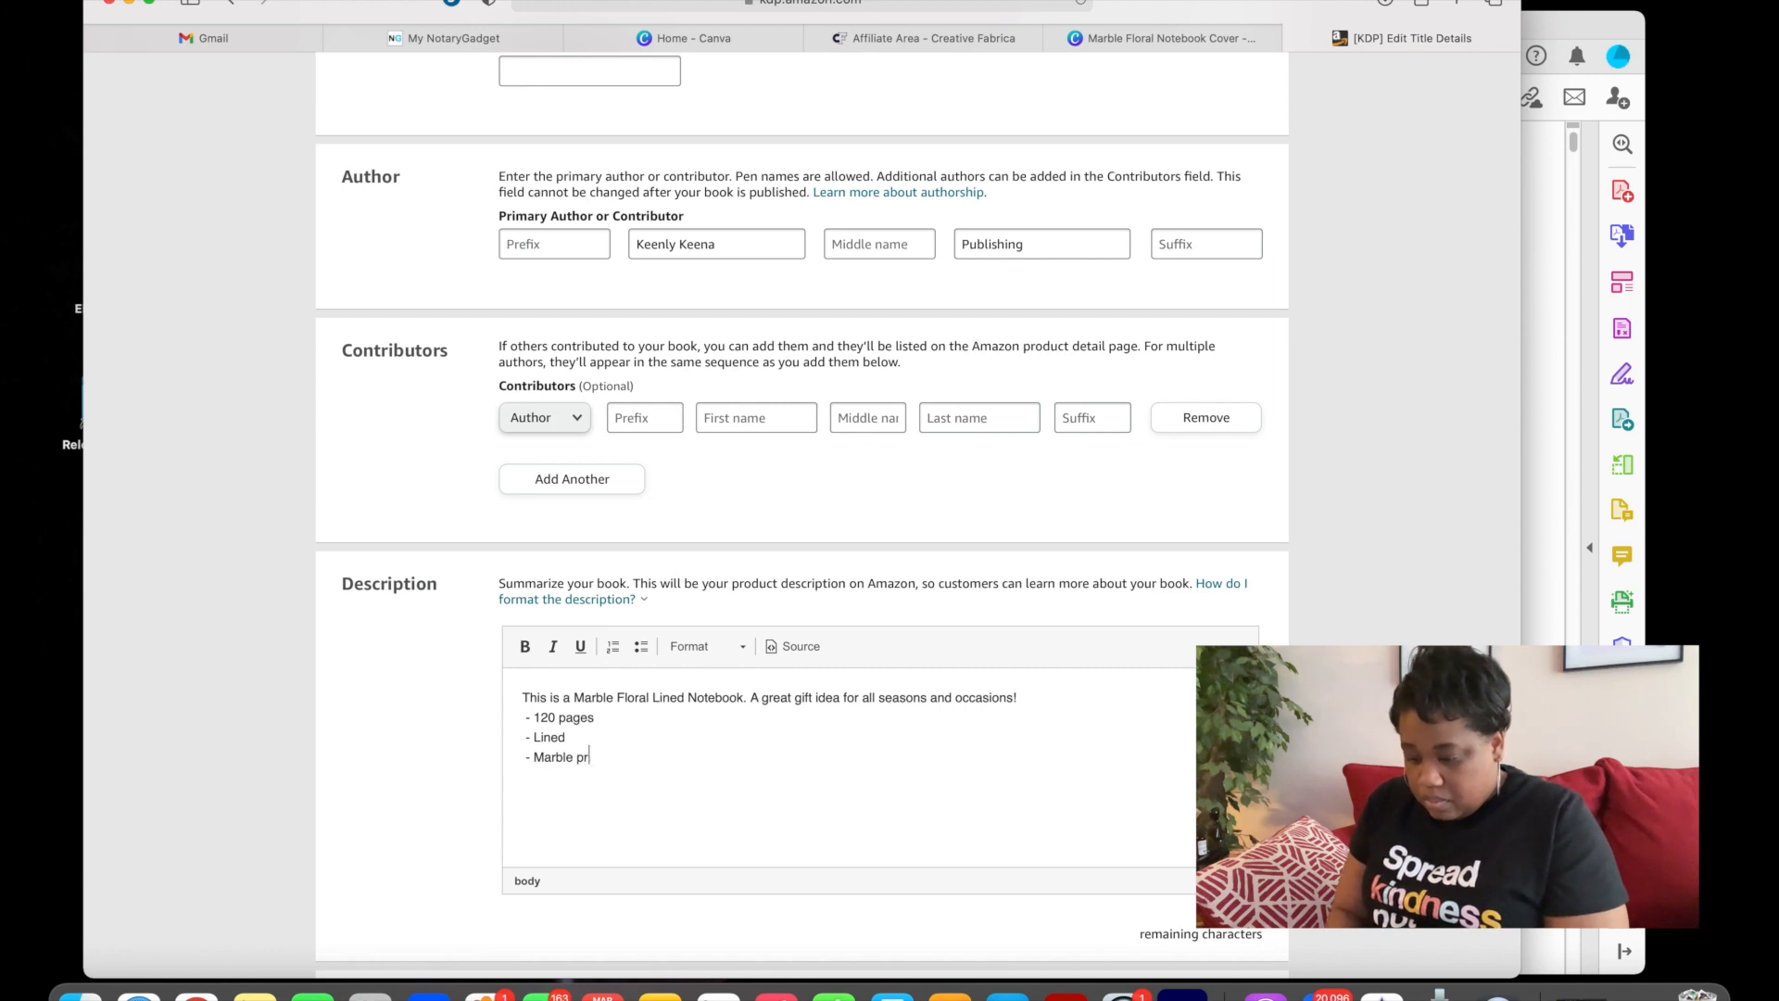
text(-)
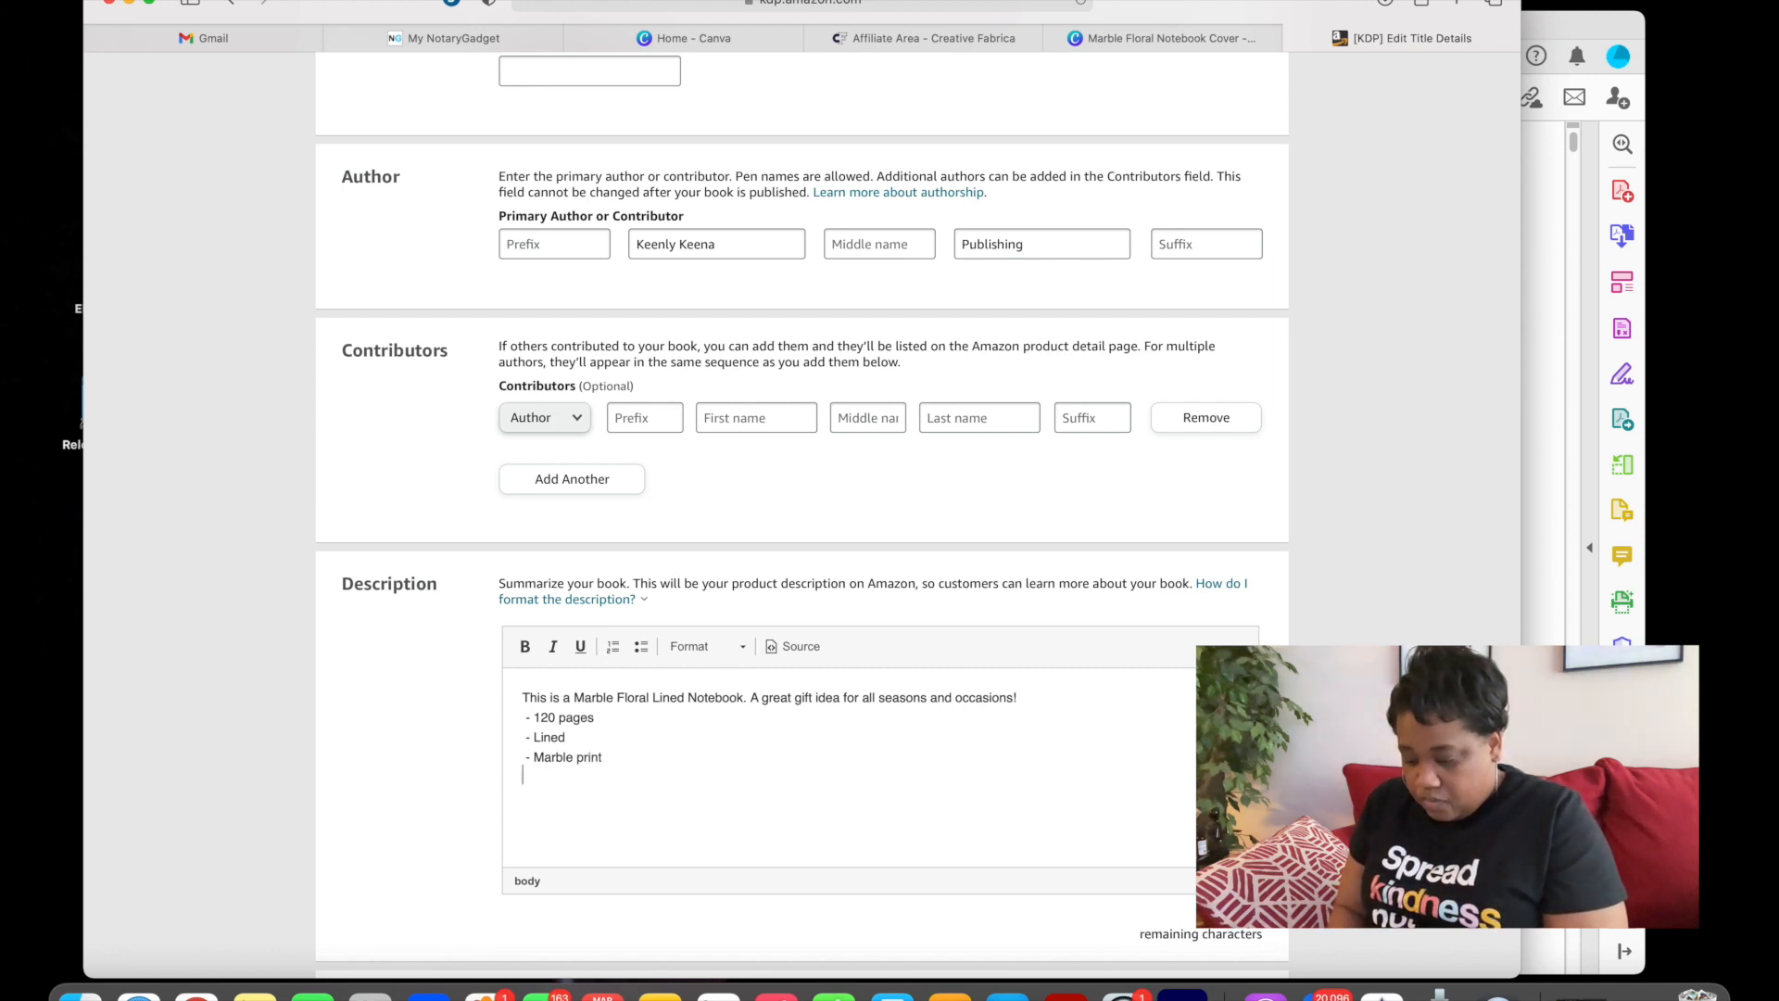
key(BackSpace)
text(- )
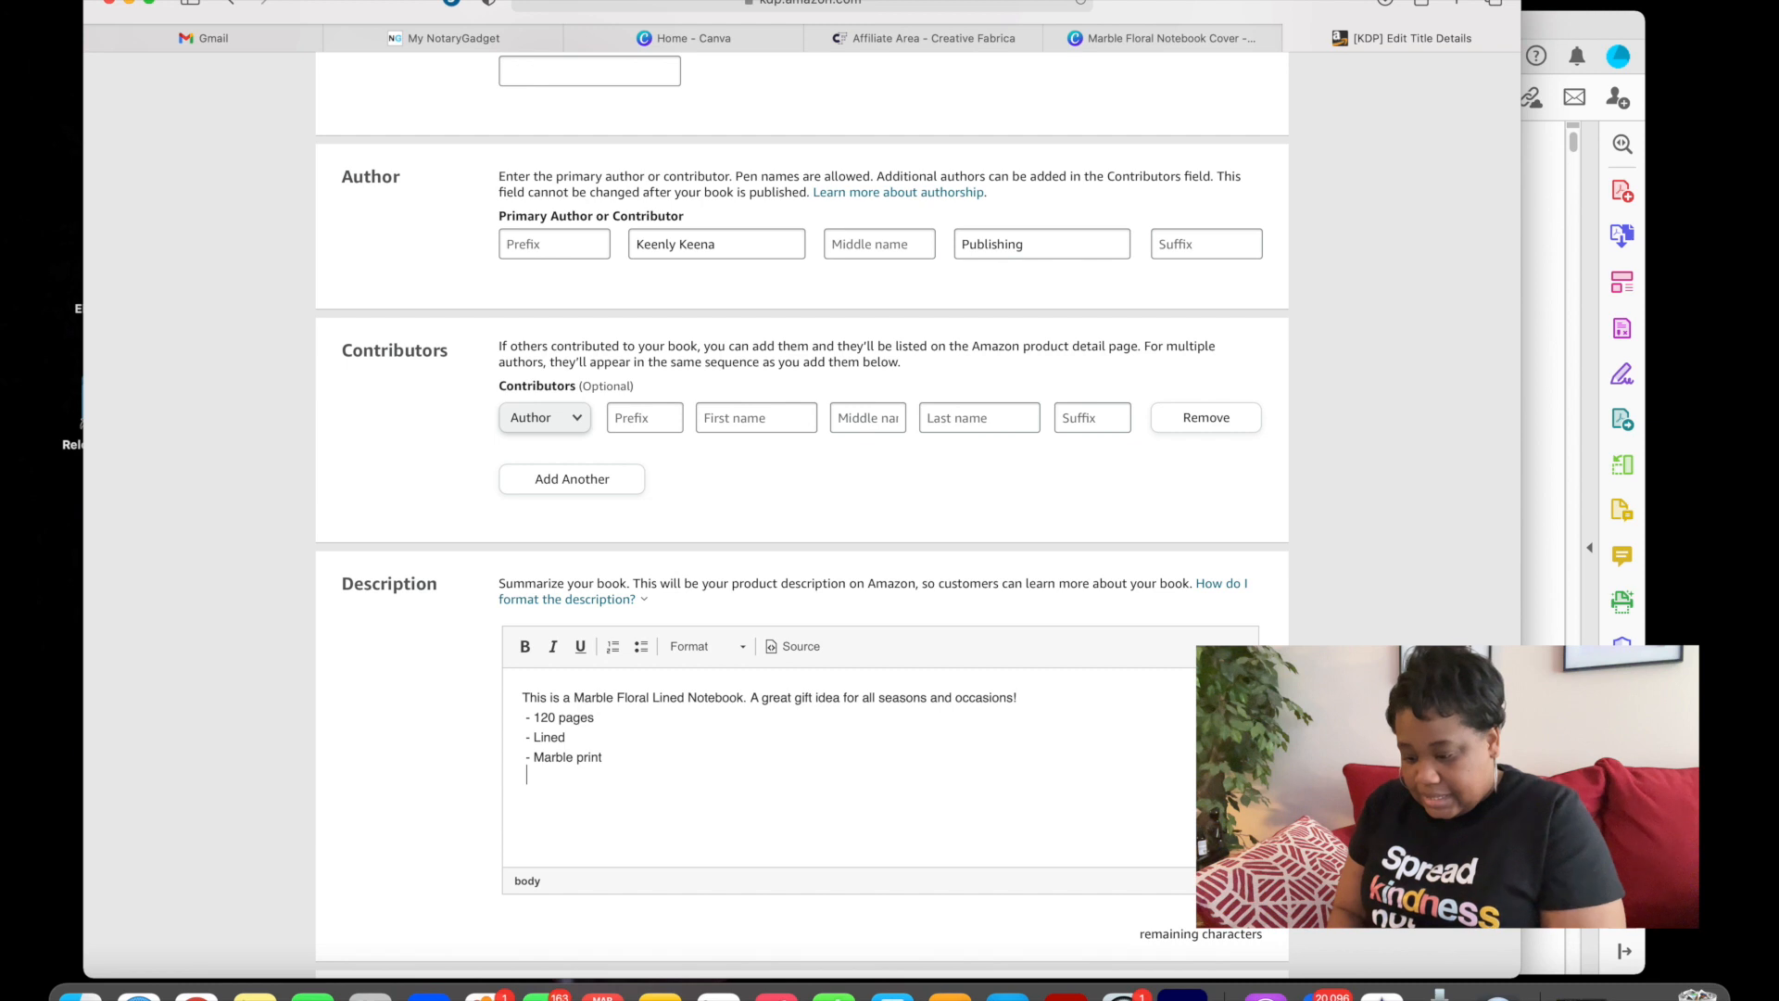
text(Flora)
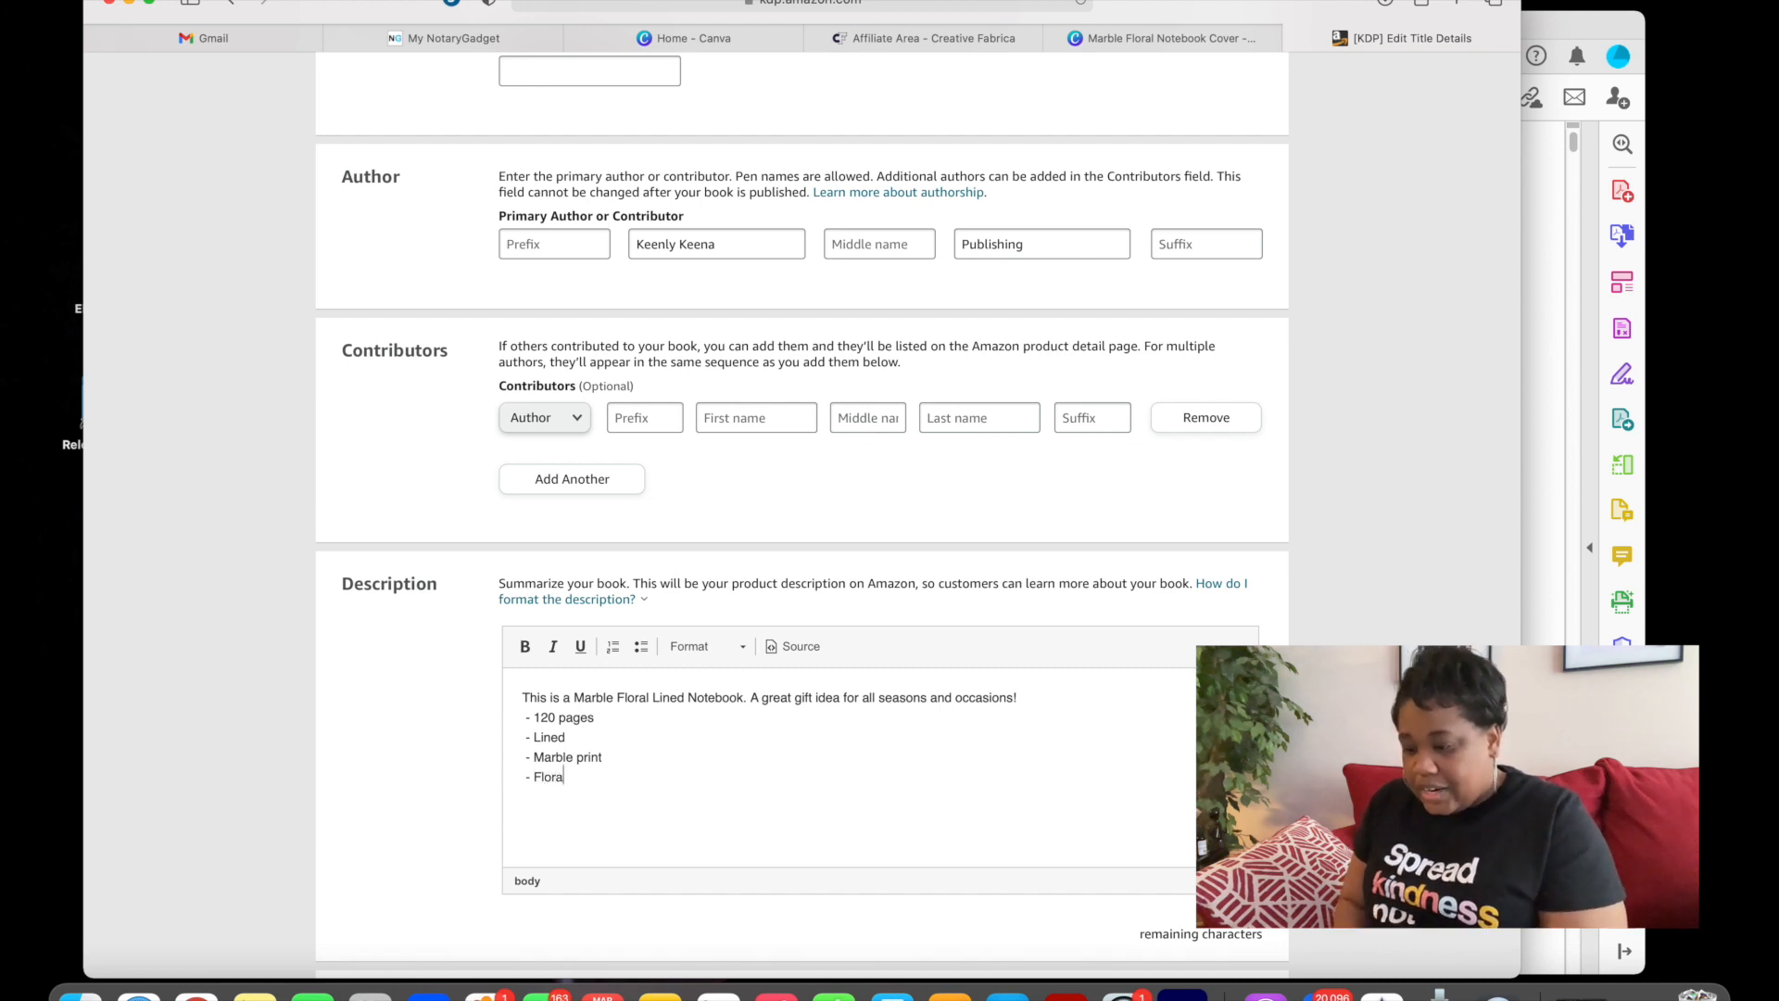
text(l accents)
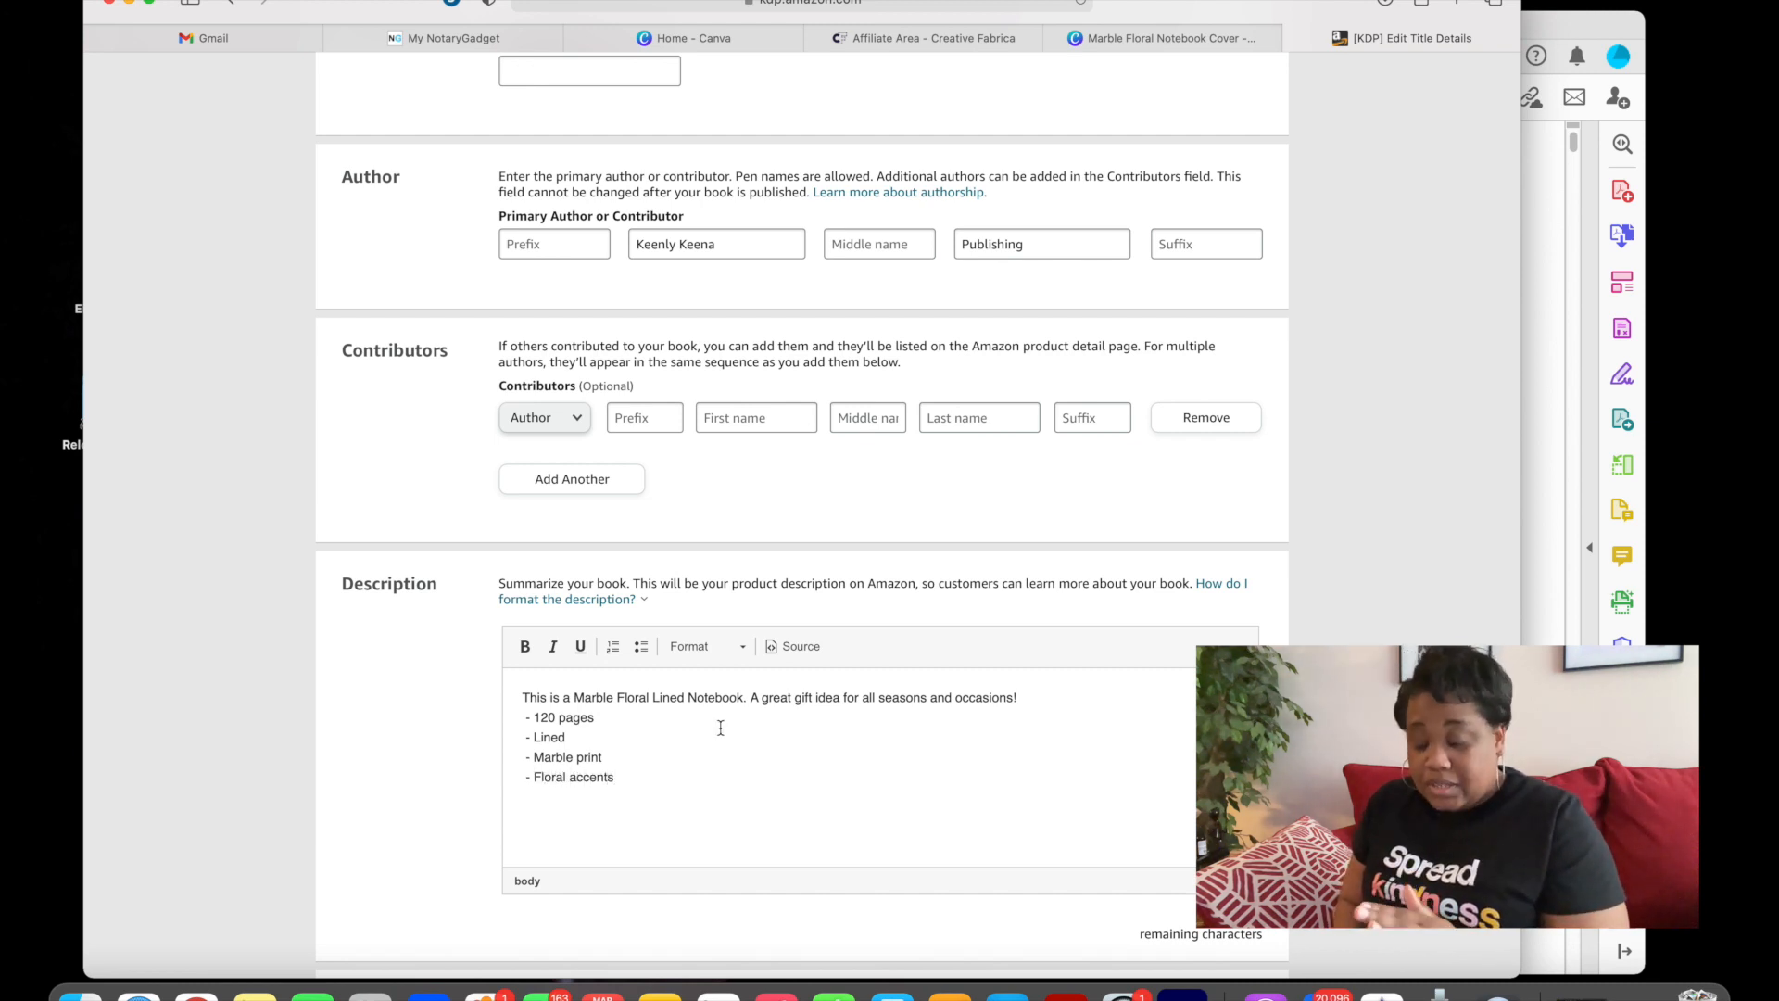
- Declare ownership of the copyright and the necessary publishing rights for the book
scroll(722, 732, down, 5)
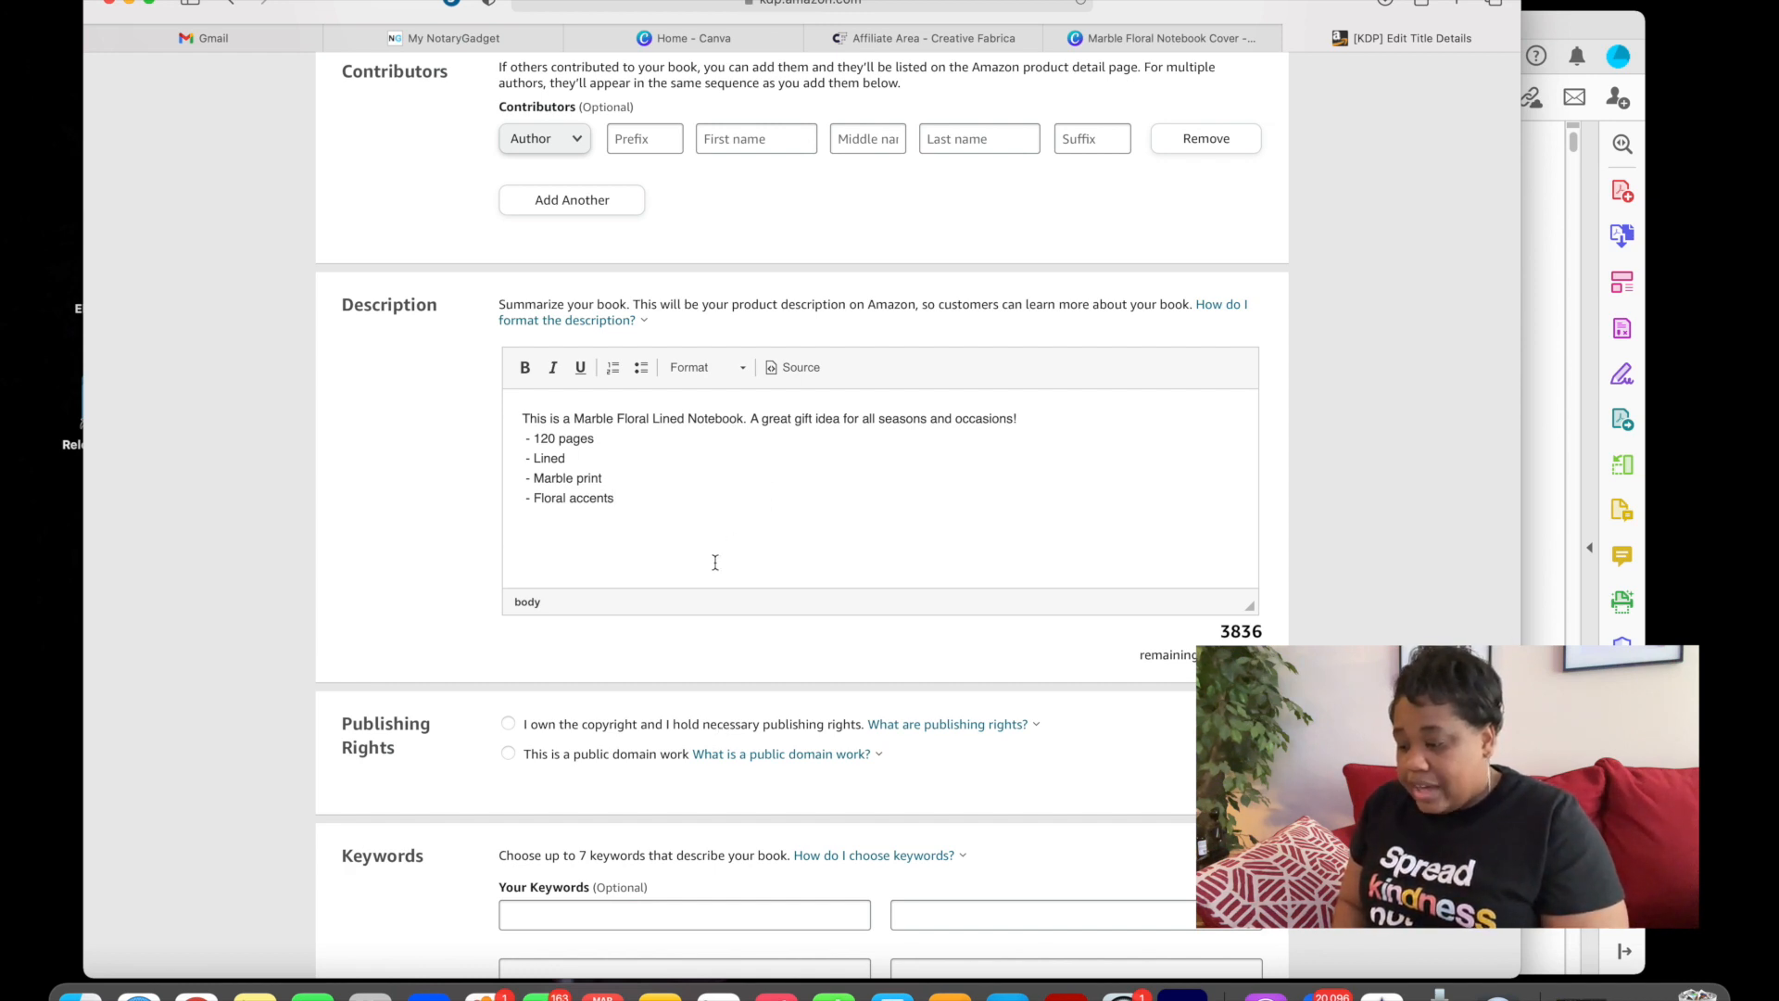
scroll(715, 561, down, 2)
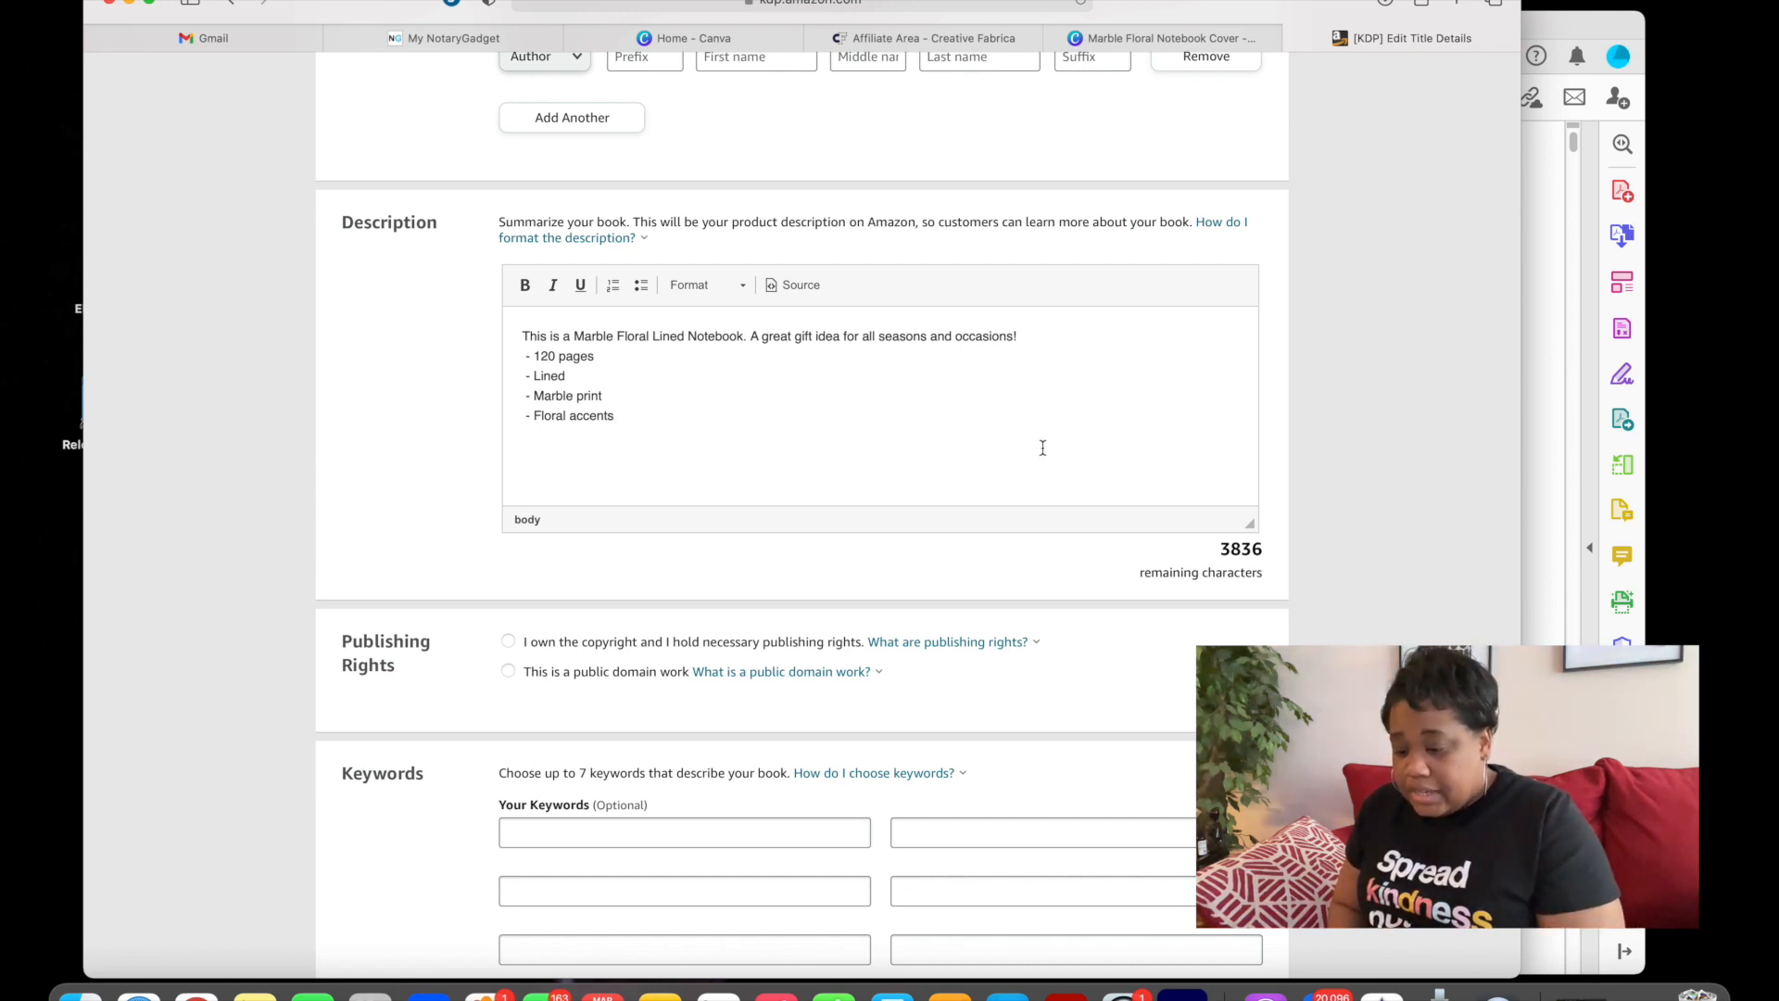
scroll(1043, 446, down, 3)
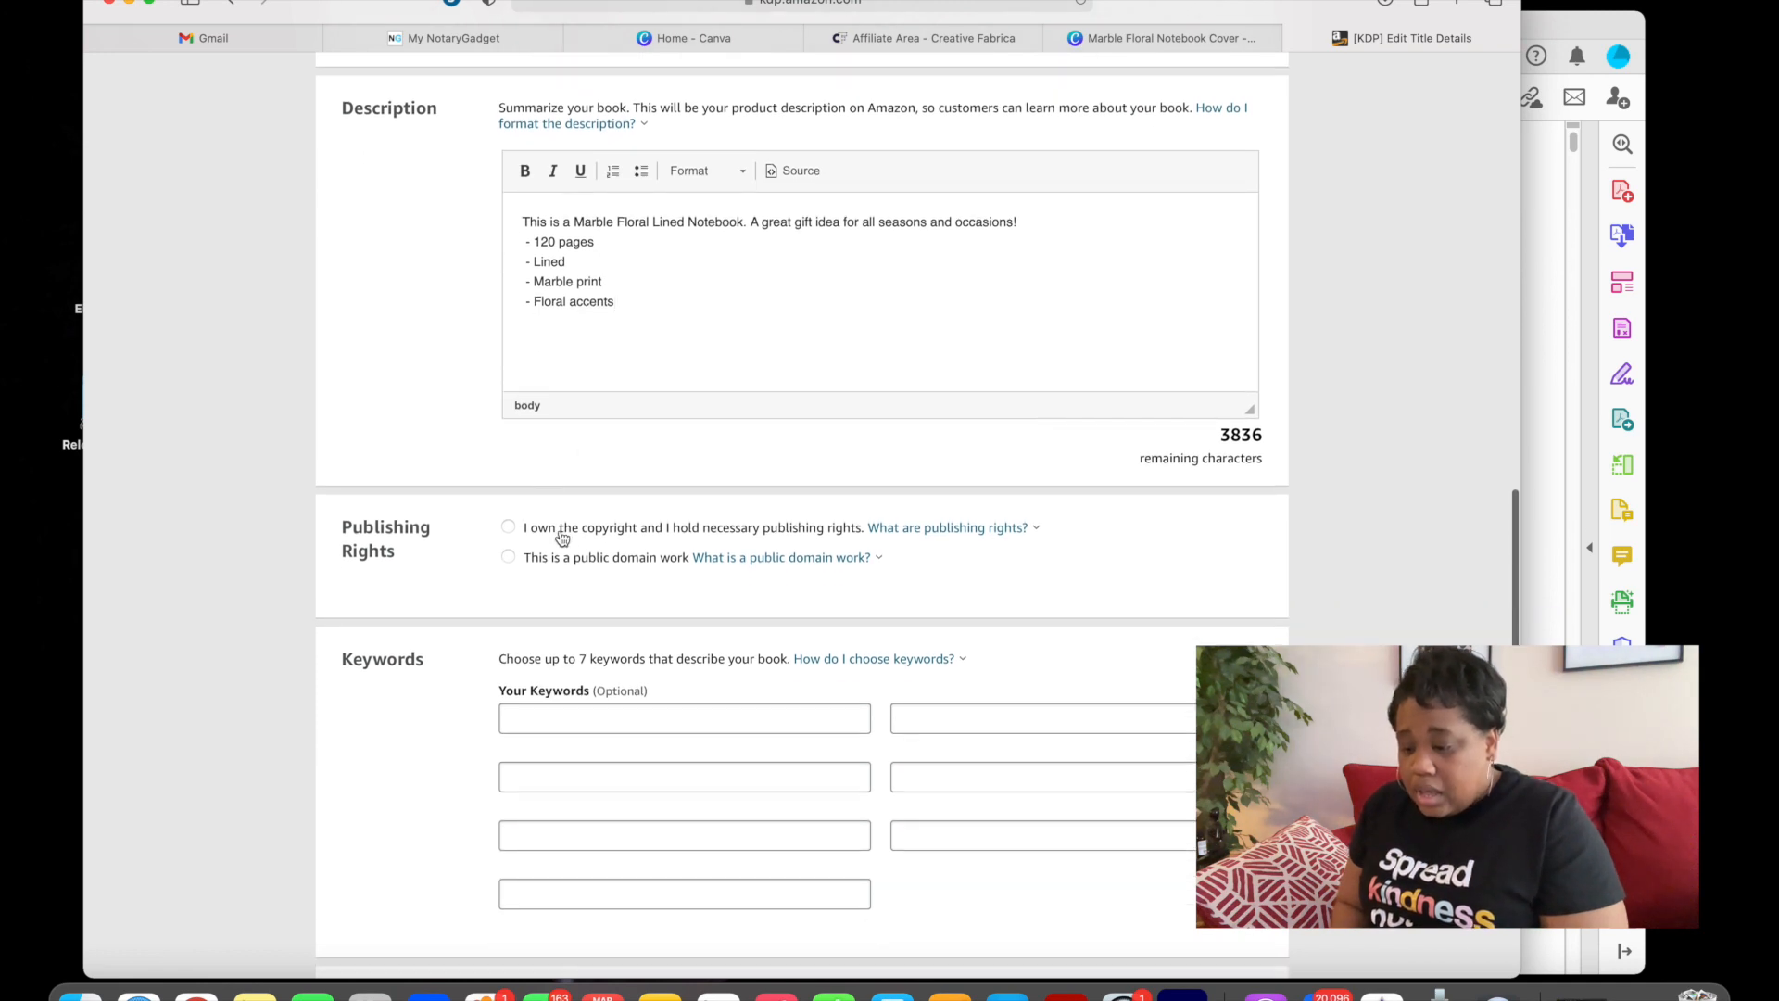
click(512, 528)
scroll(515, 531, down, 5)
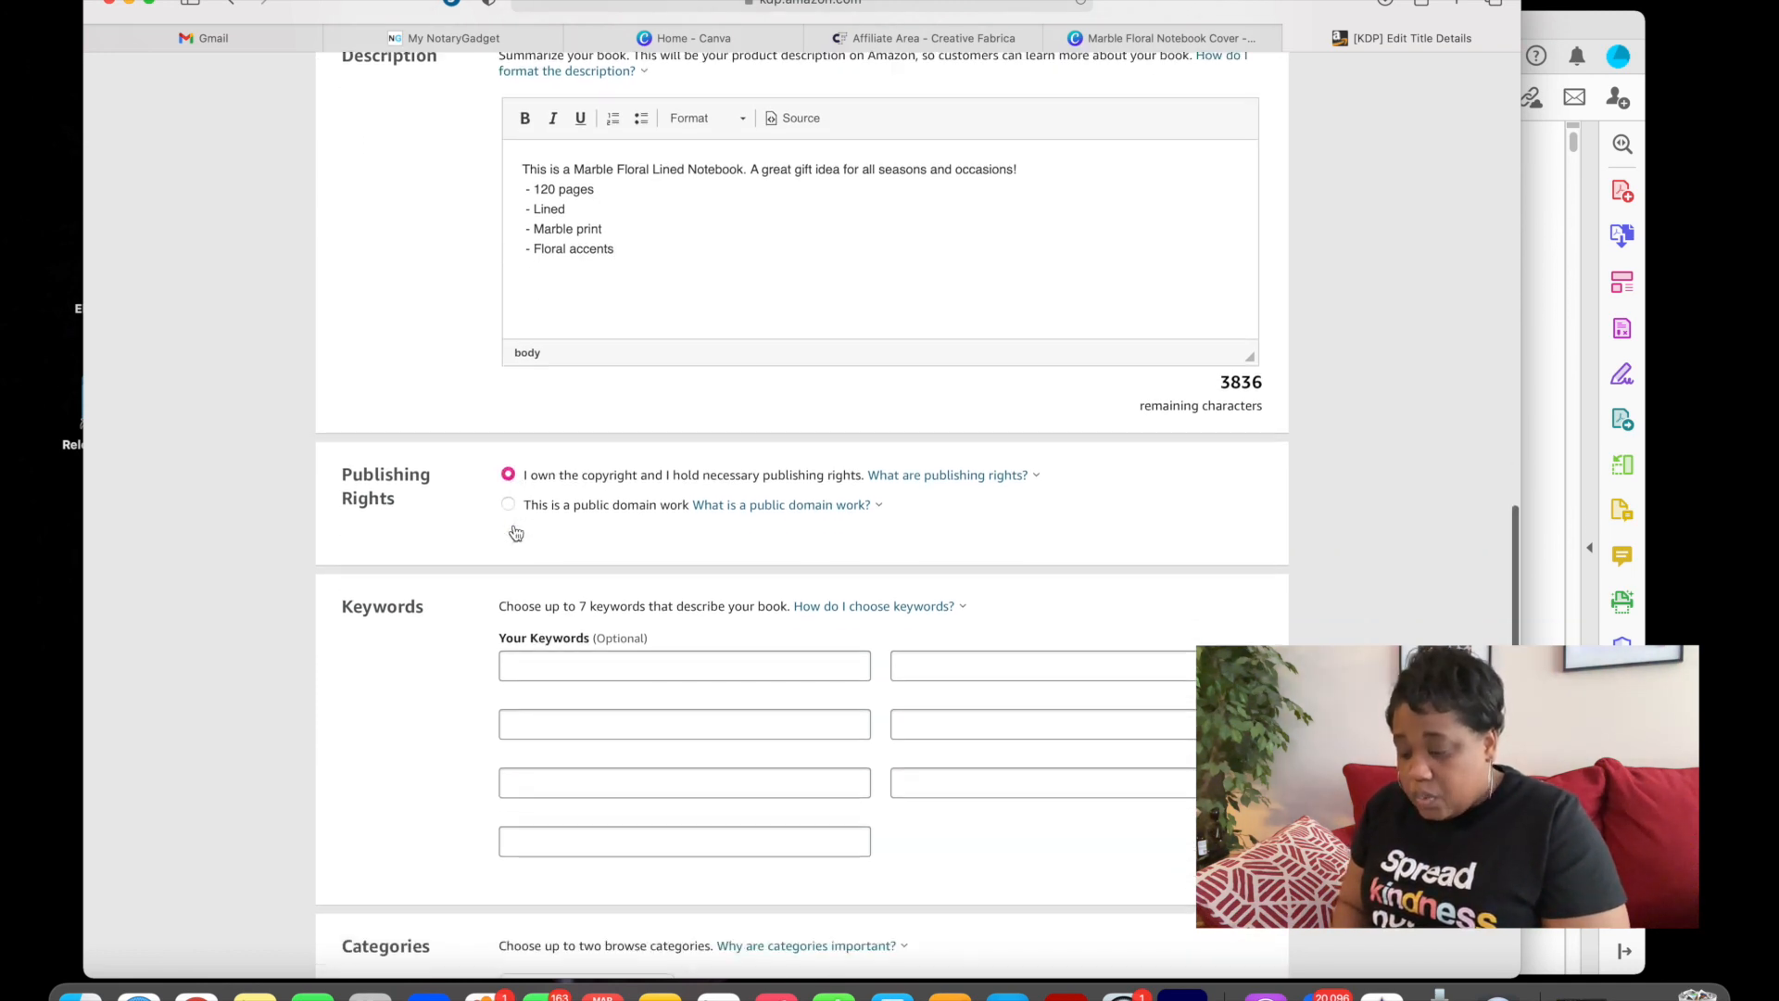
- Enter "Marble notebook" and "floral notebook" as the book's first two keywords
click(567, 530)
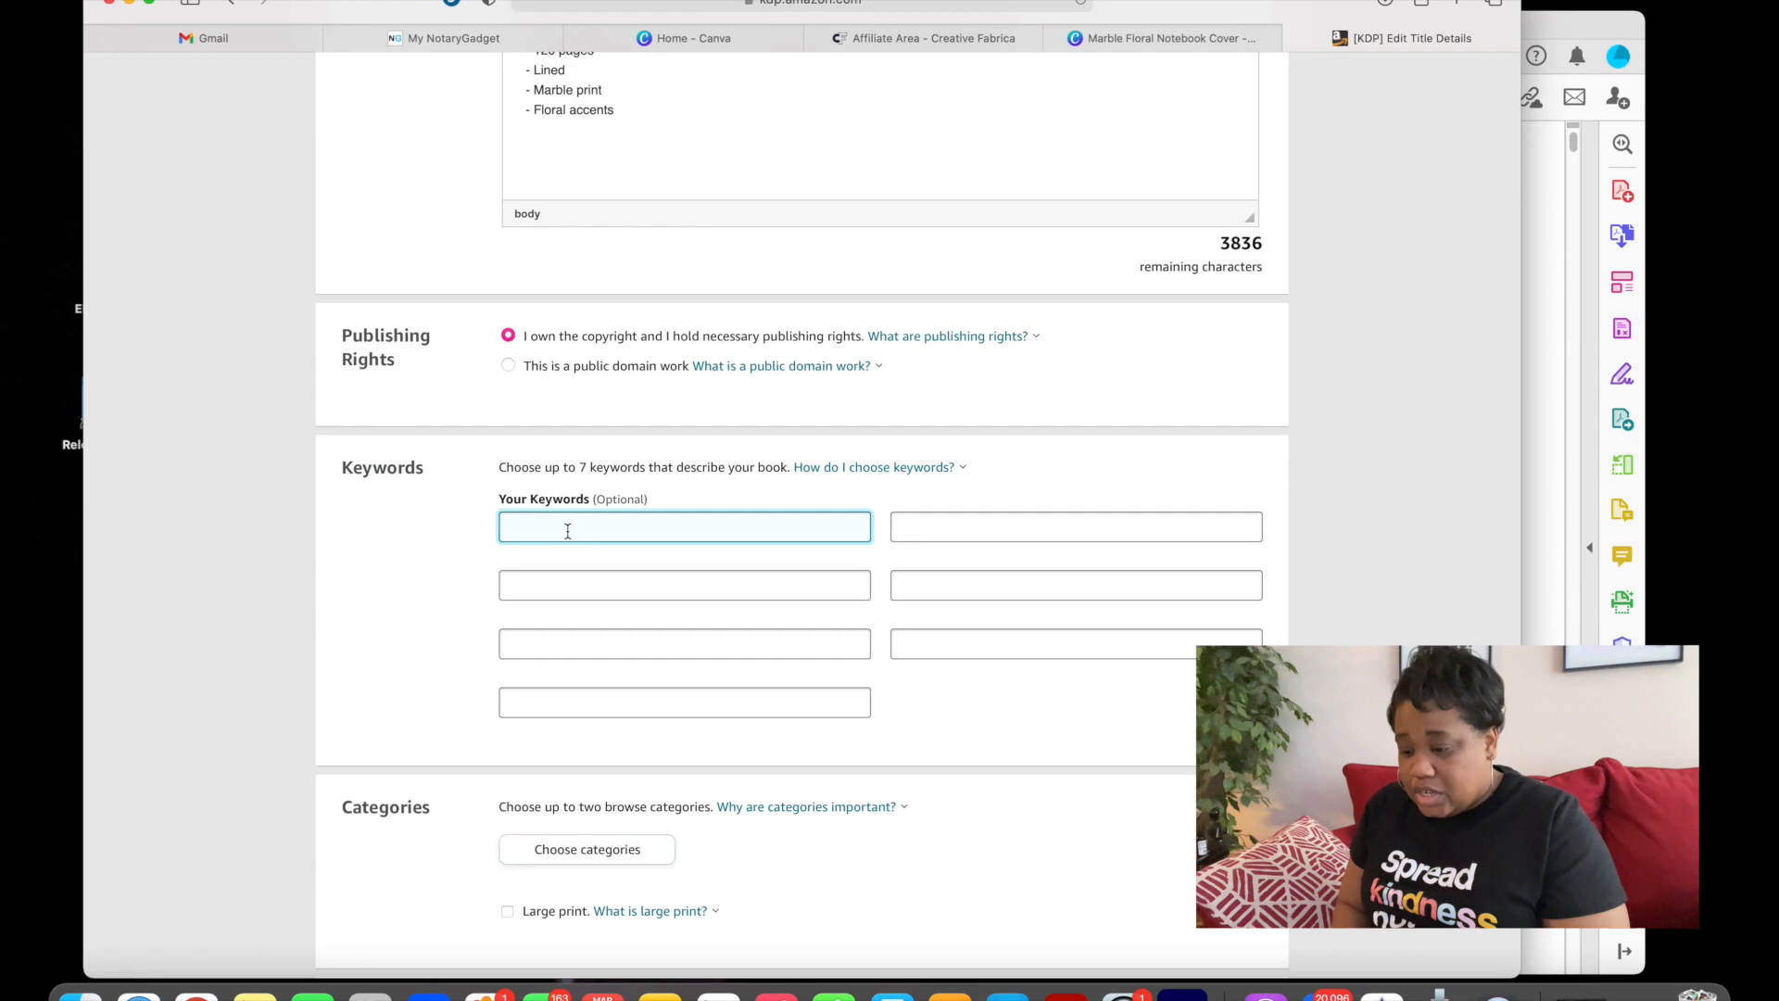
scroll(568, 530, down, 1)
scroll(568, 530, up, 5)
scroll(568, 531, up, 15)
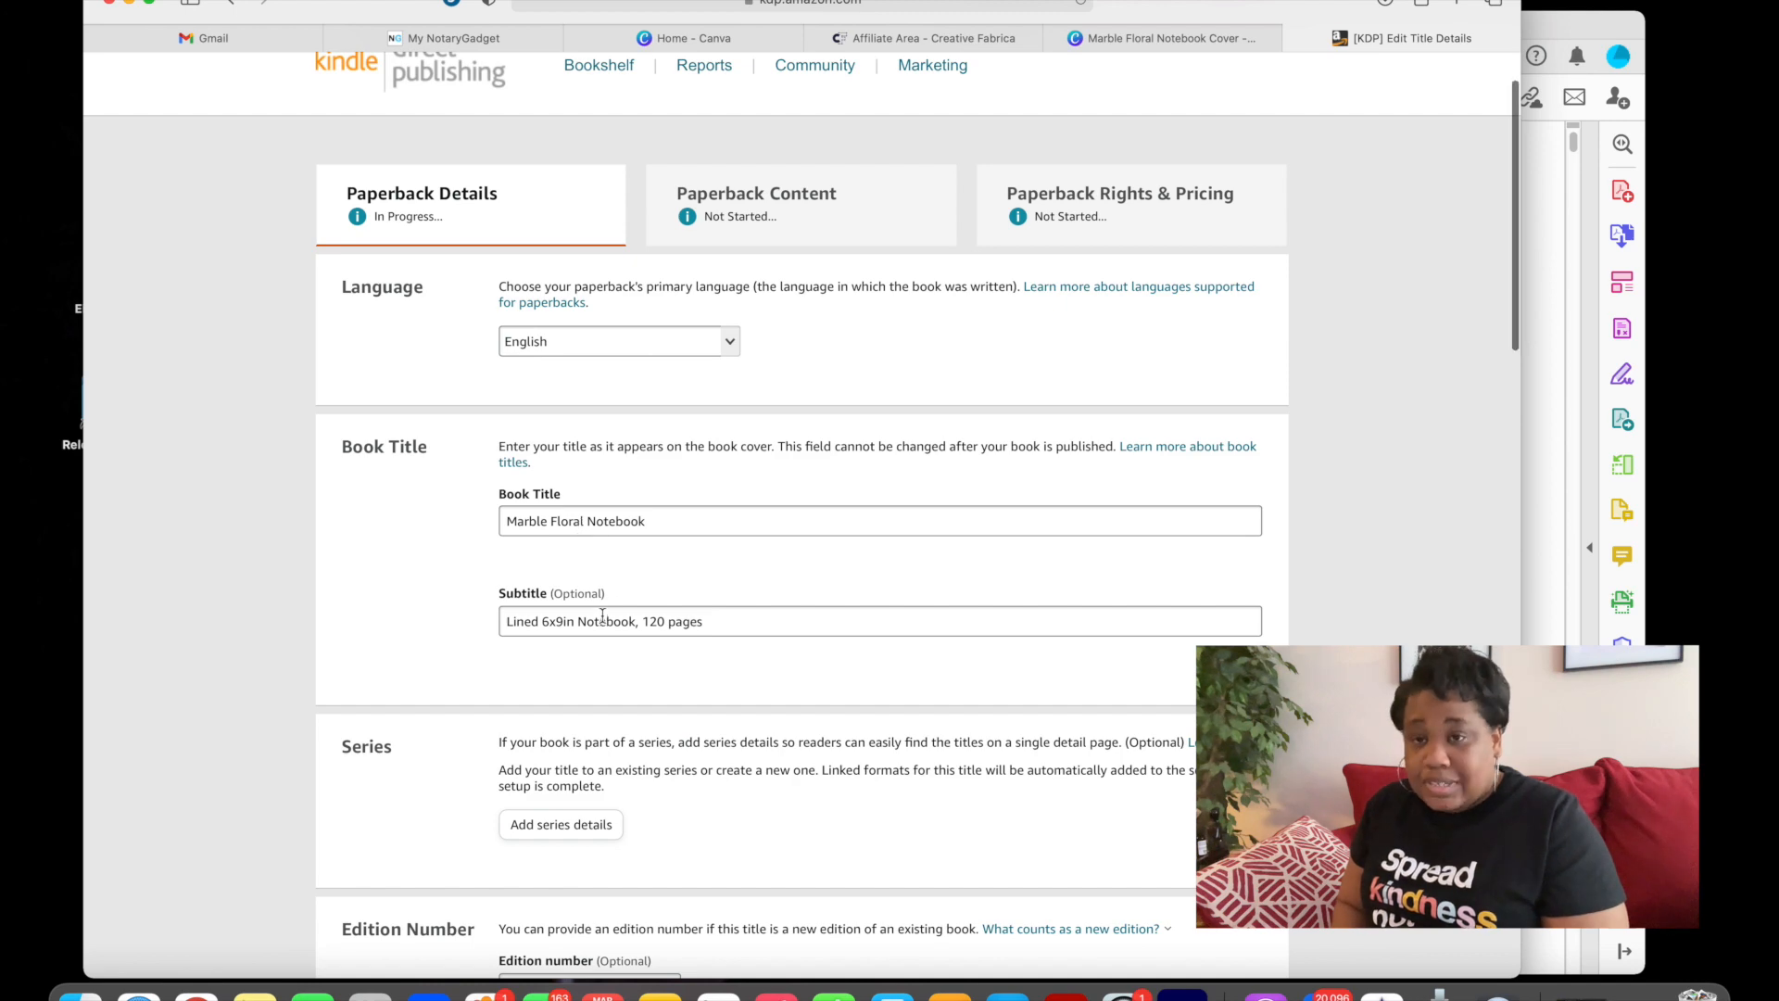
scroll(598, 602, down, 8)
scroll(602, 616, down, 15)
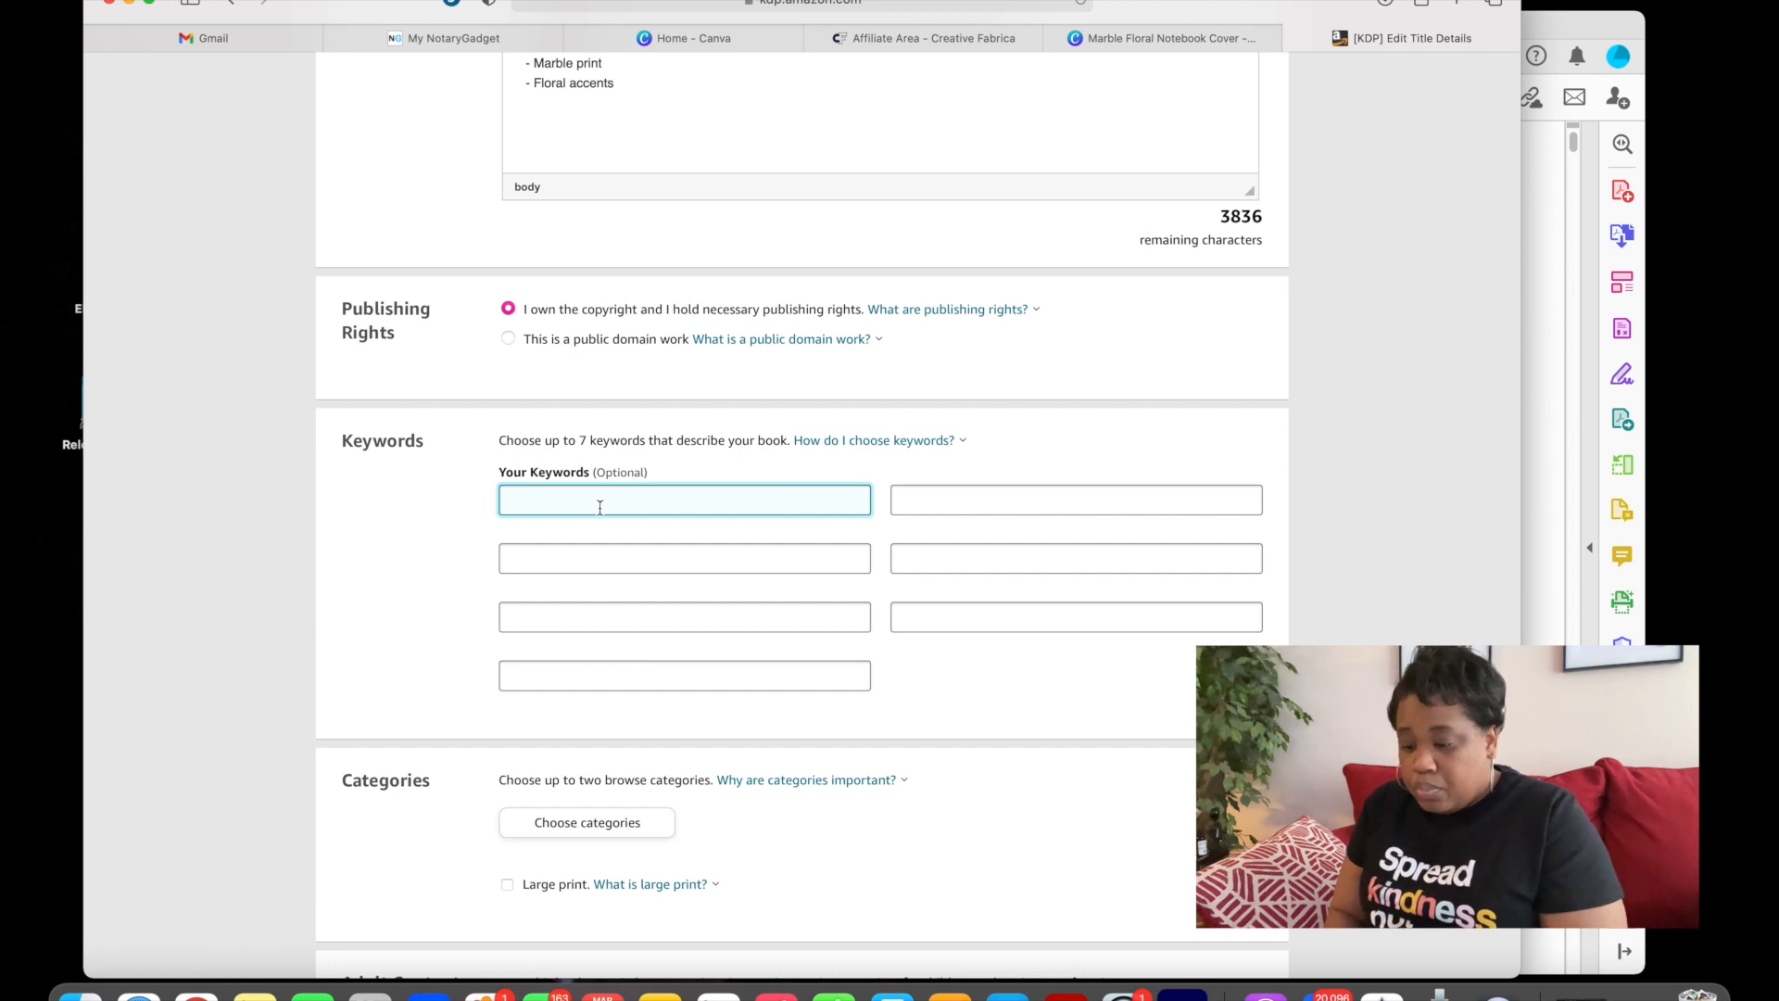
text(Marbl)
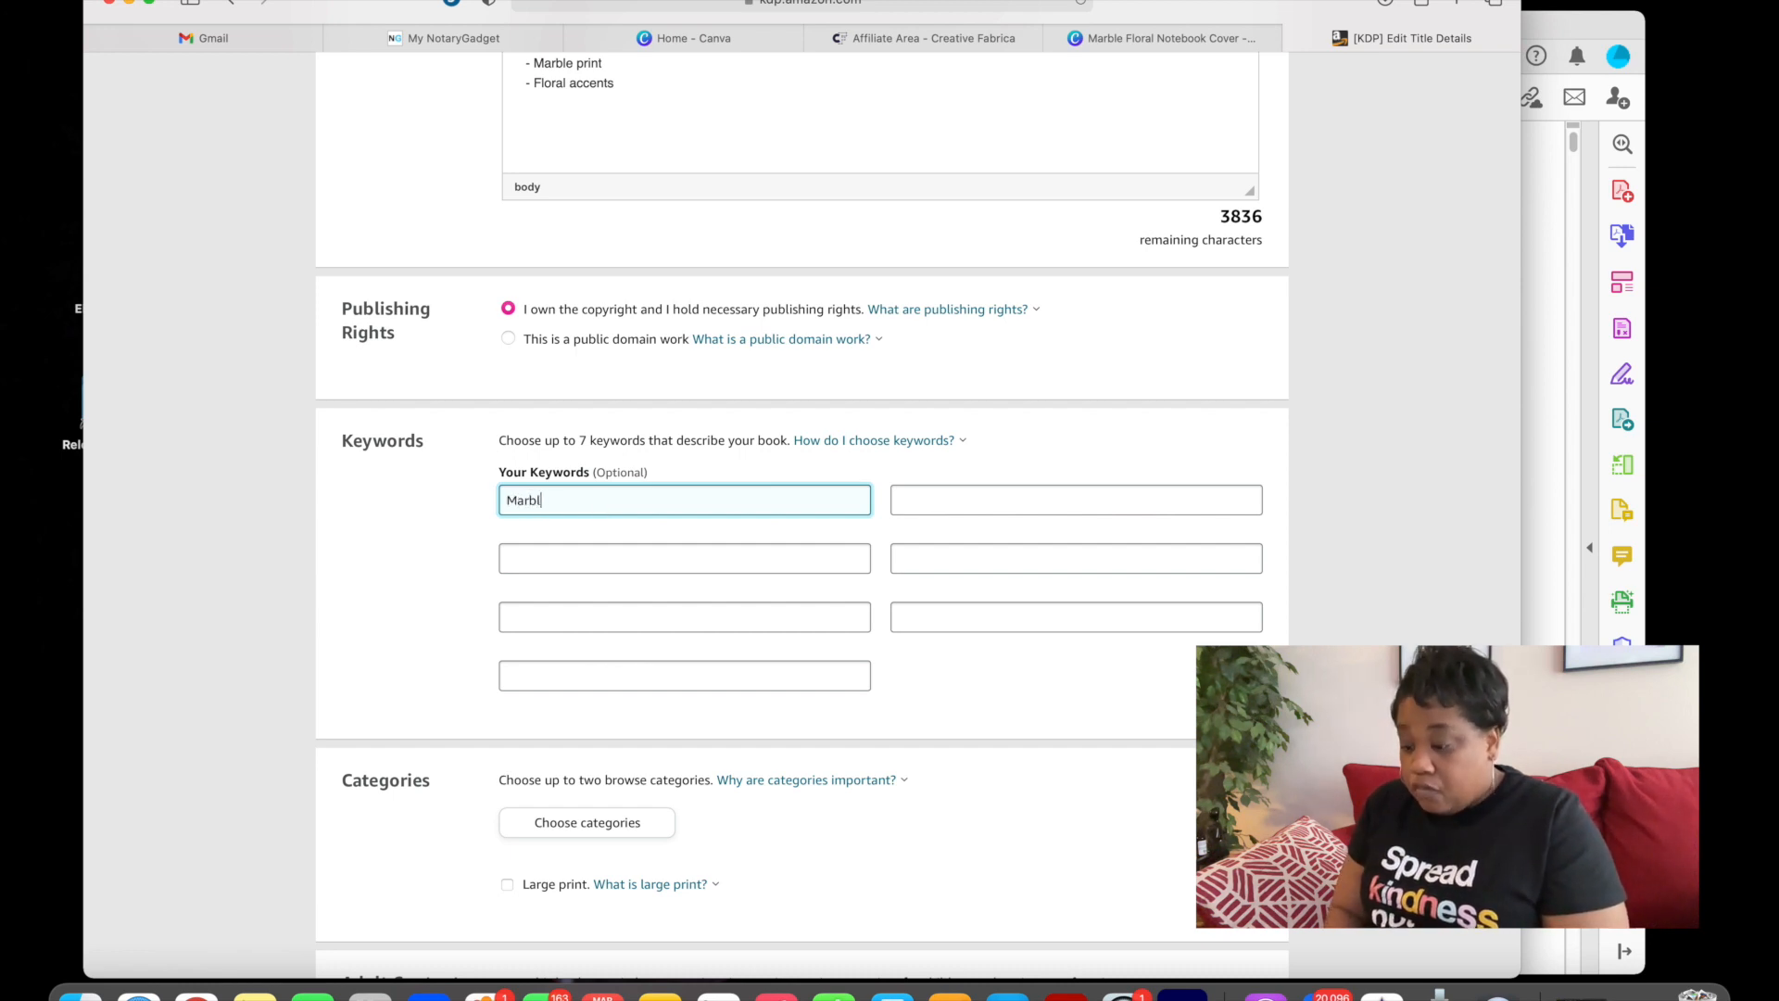
text(e notebook)
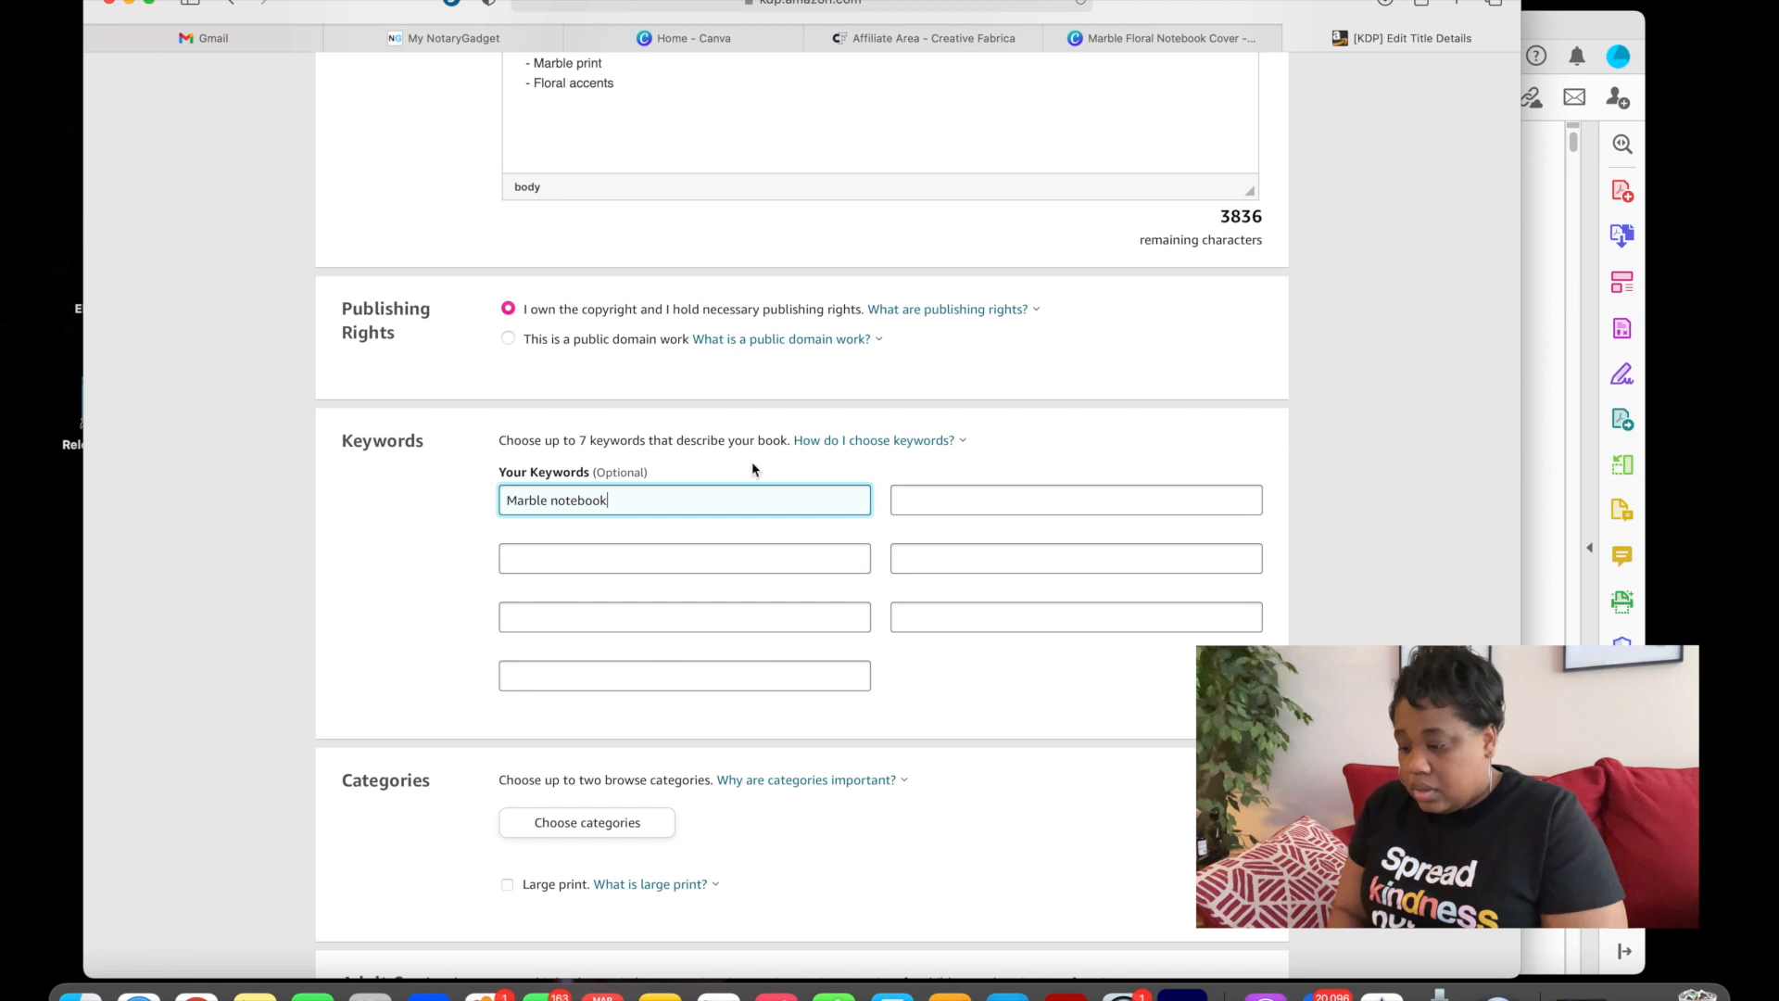
click(1011, 489)
text(floral n)
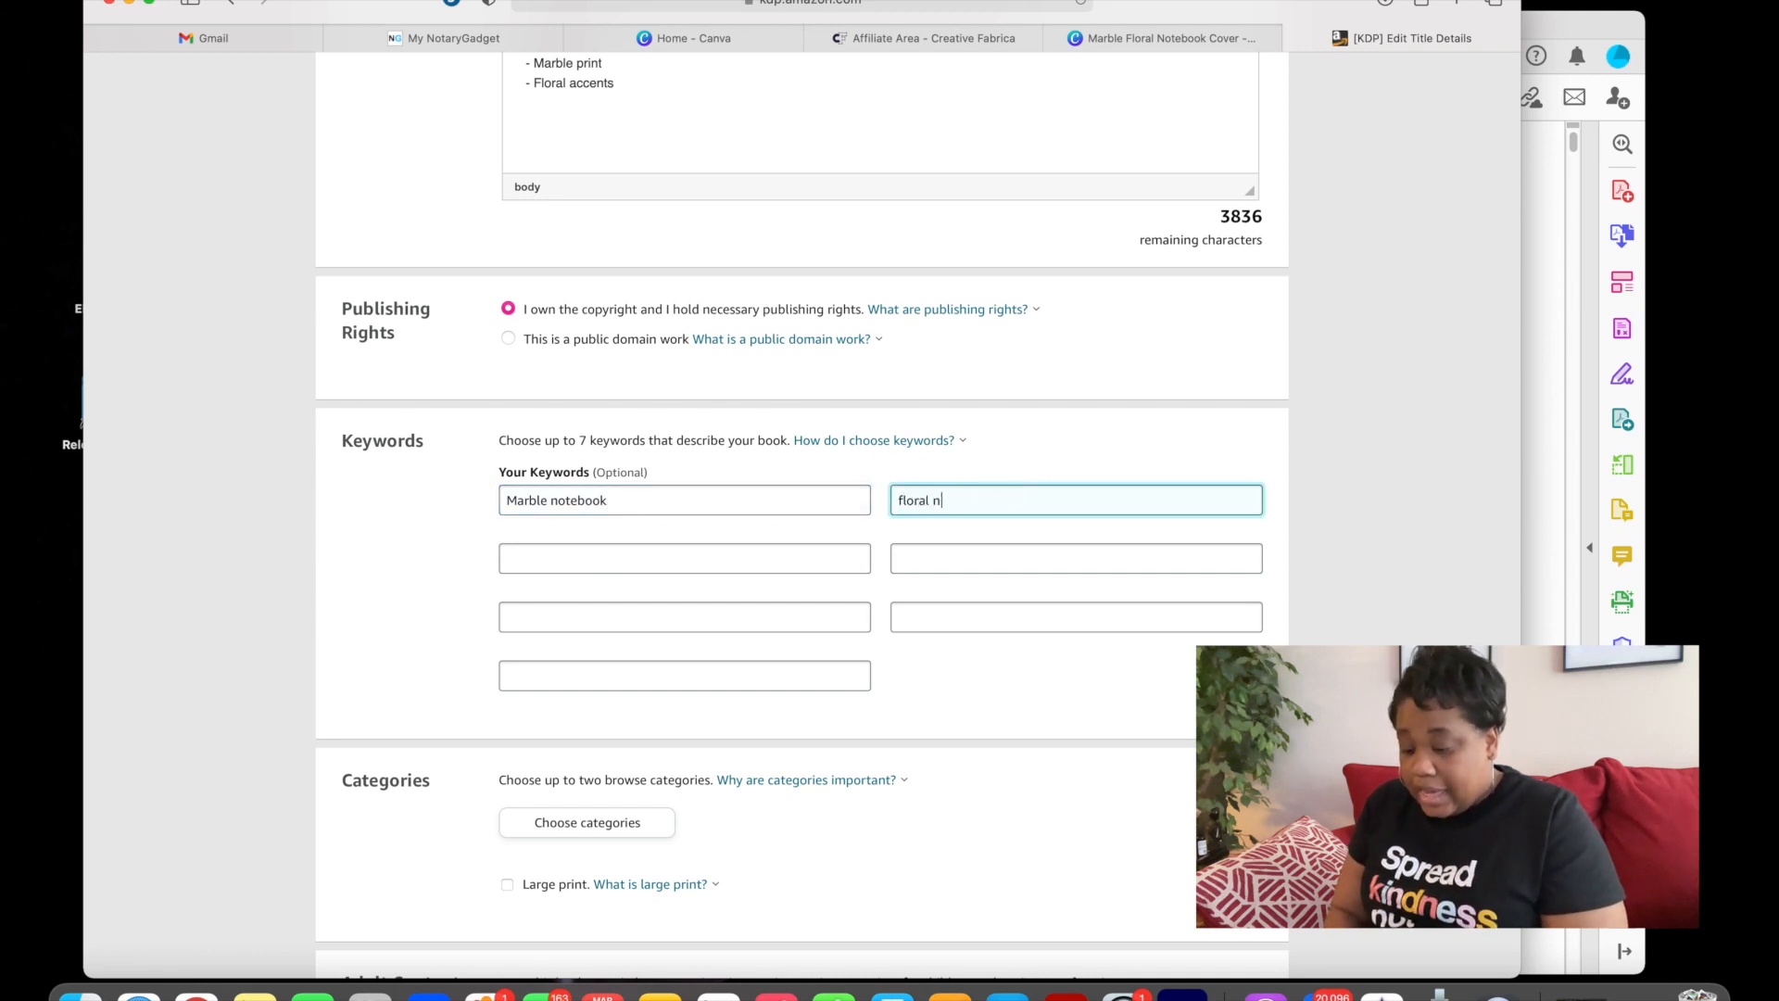
text(otebook)
- Enter "lined notebook", "gift idea" and "gifts for women" as the third, fourth and fifth keywords
click(786, 559)
text(lined notebook)
click(996, 554)
text(gift)
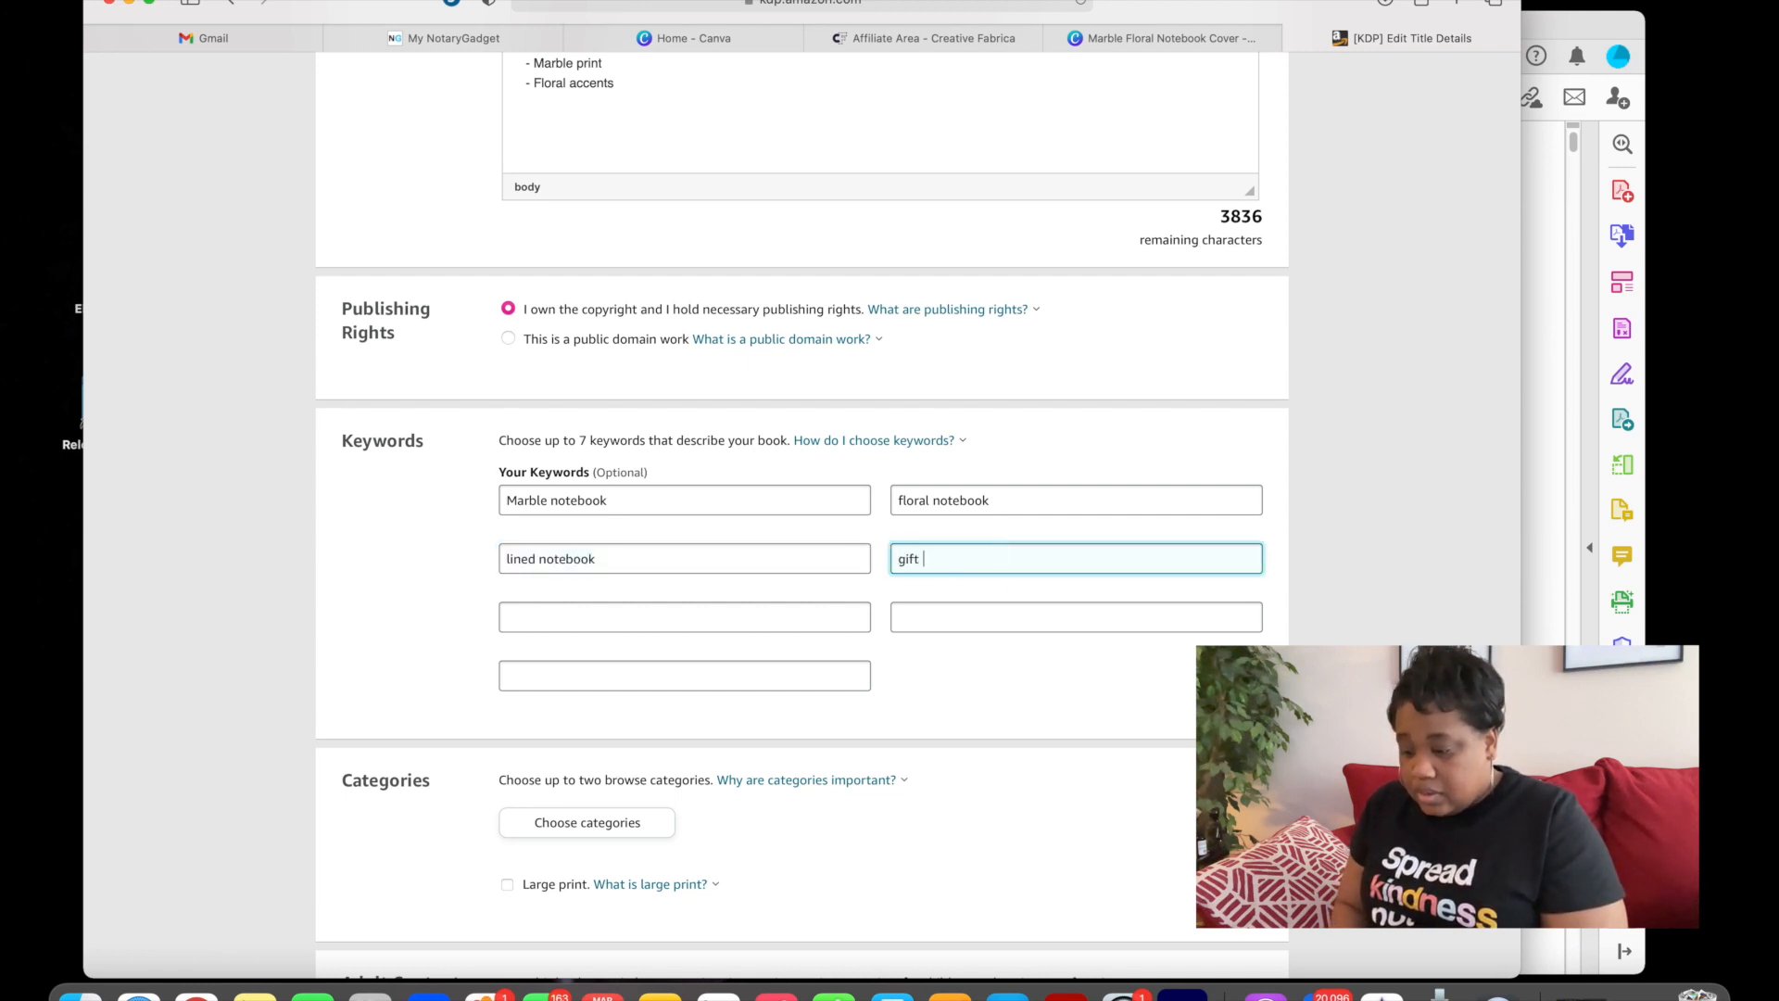
text( idea)
click(817, 638)
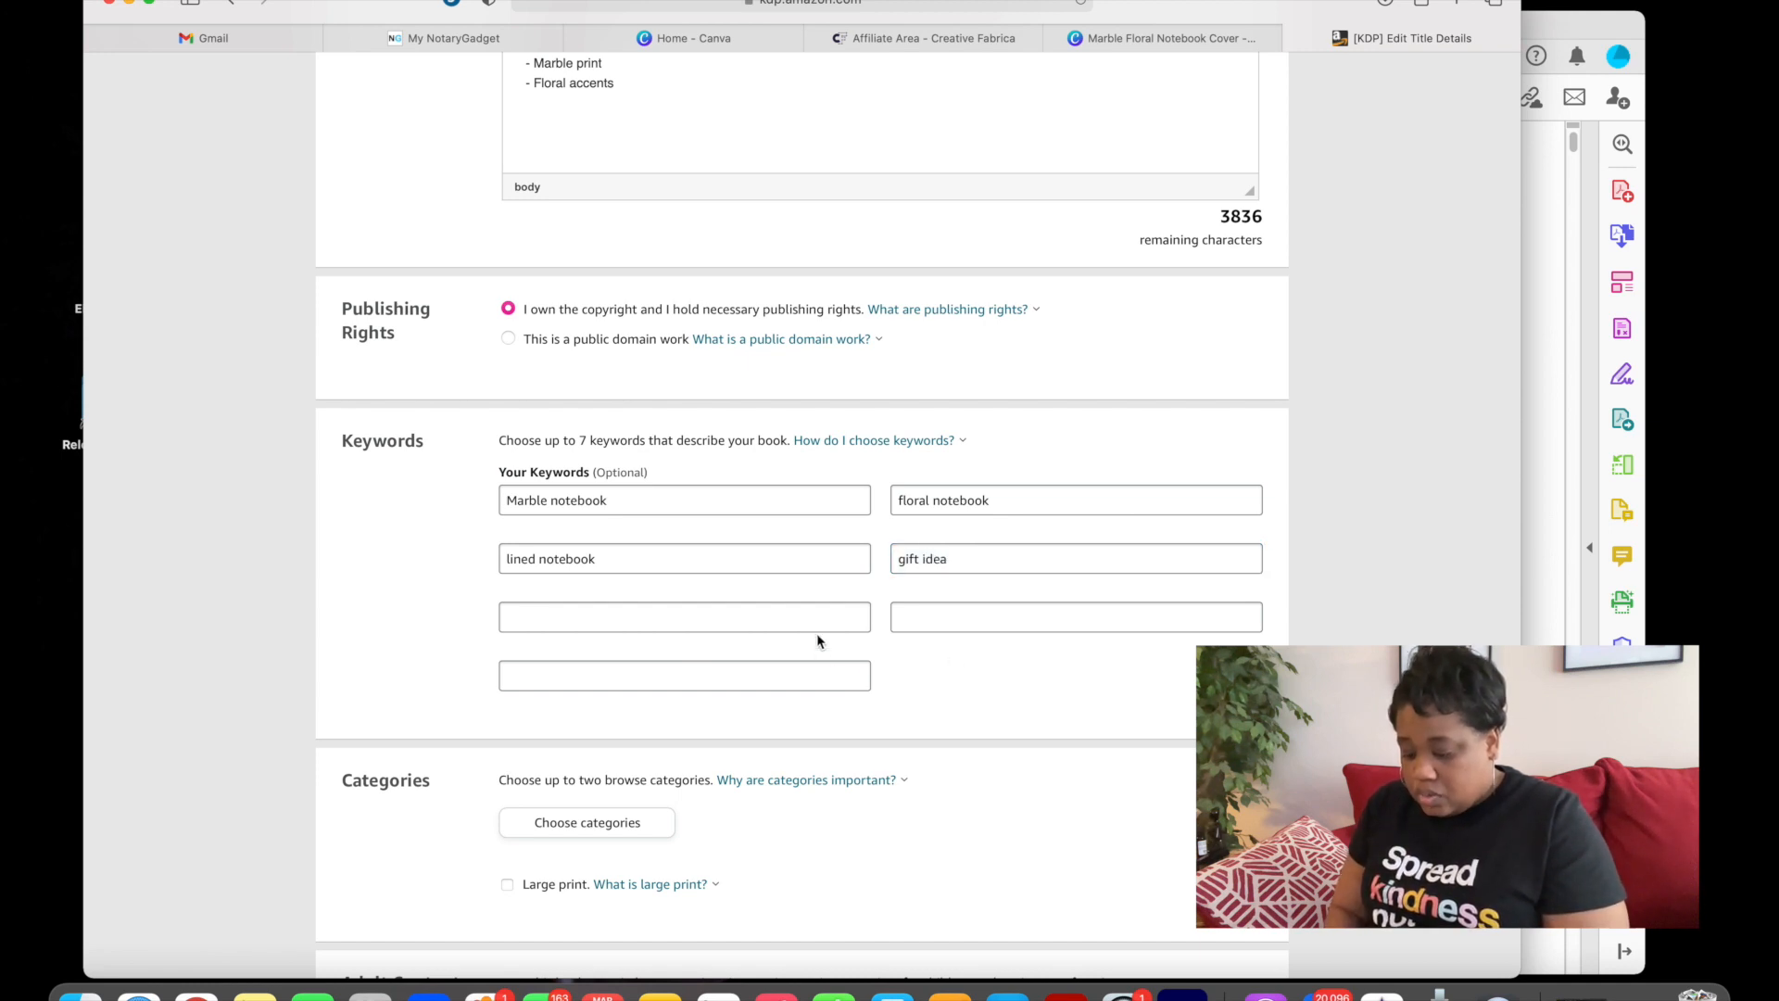
right_click(809, 619)
click(769, 611)
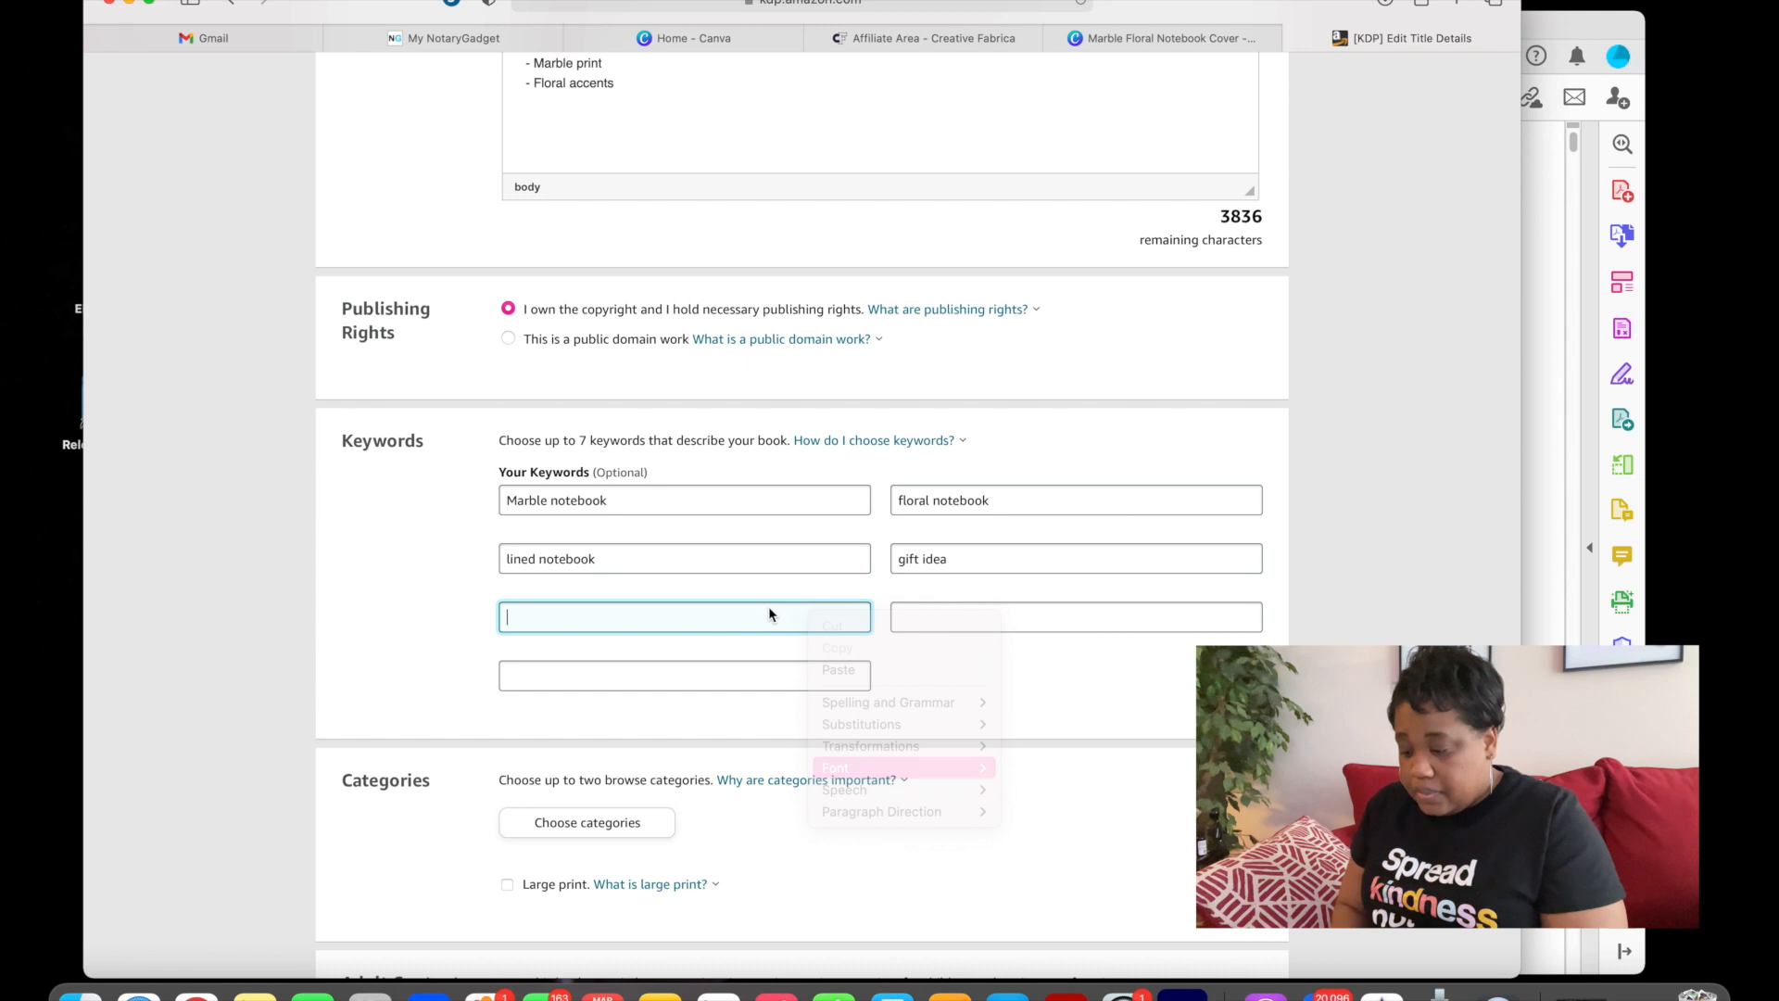
text(gifts for women)
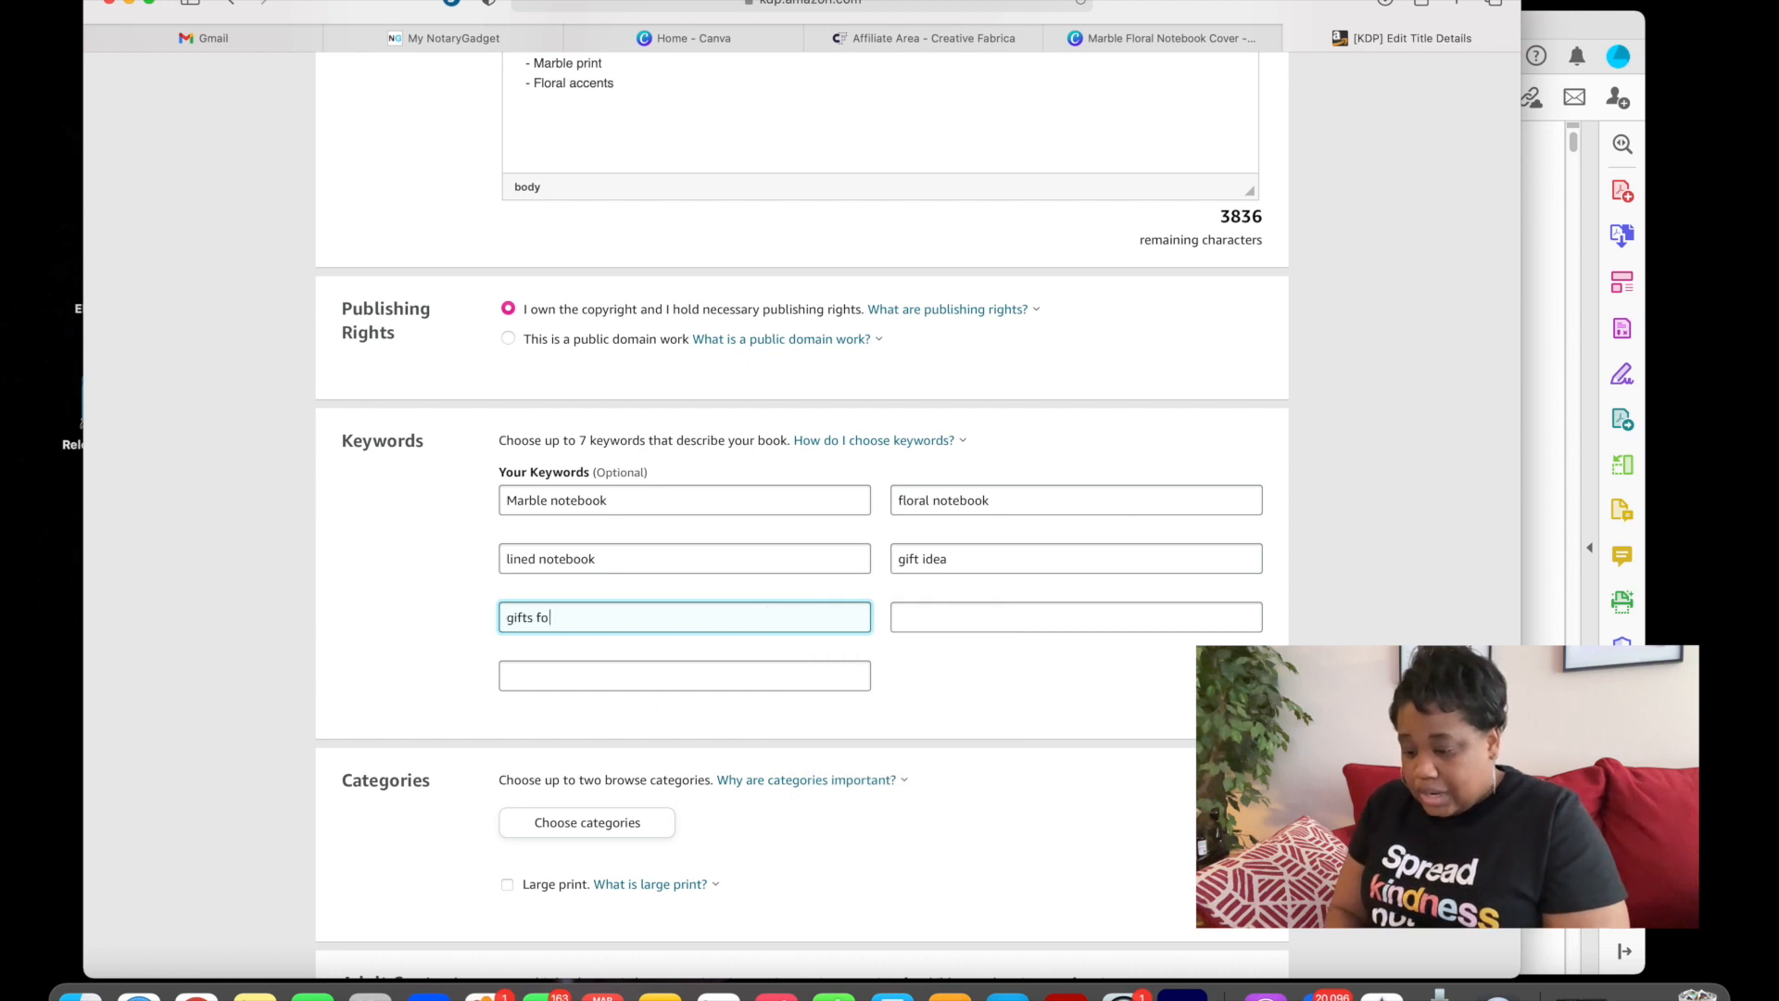
- Enter "6x9 lined marble notebook" as the sixth keyword
click(1003, 607)
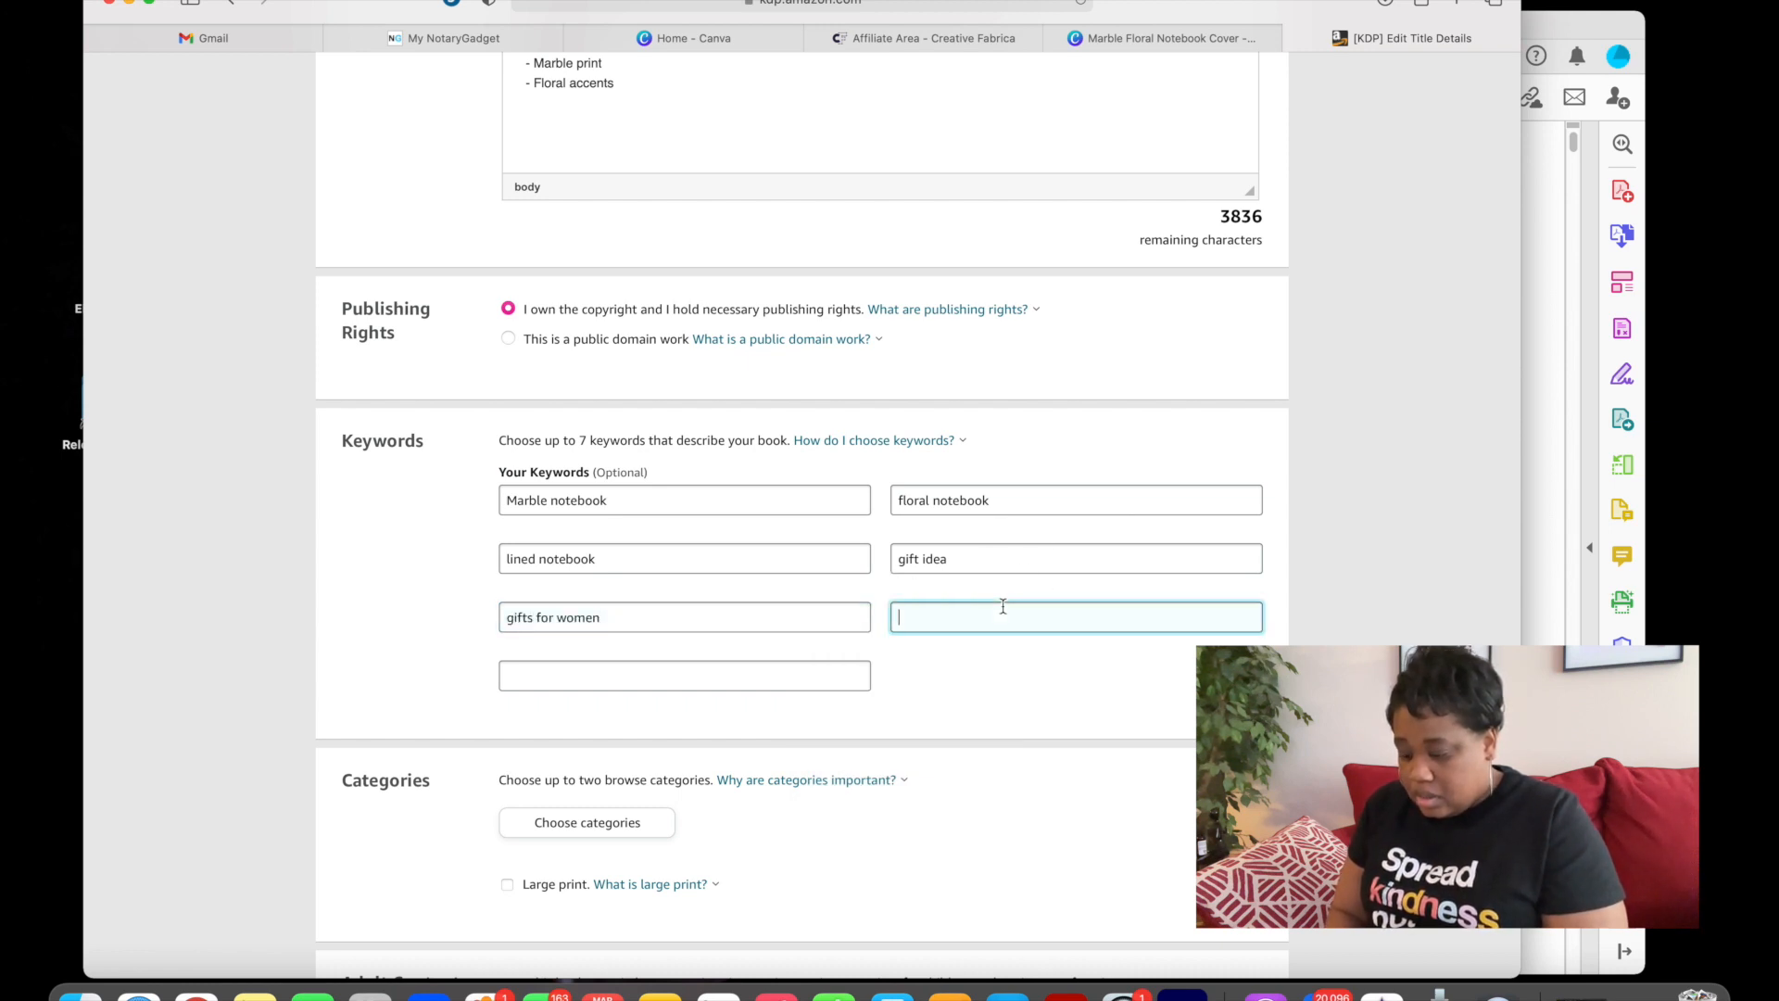
text(lined mar)
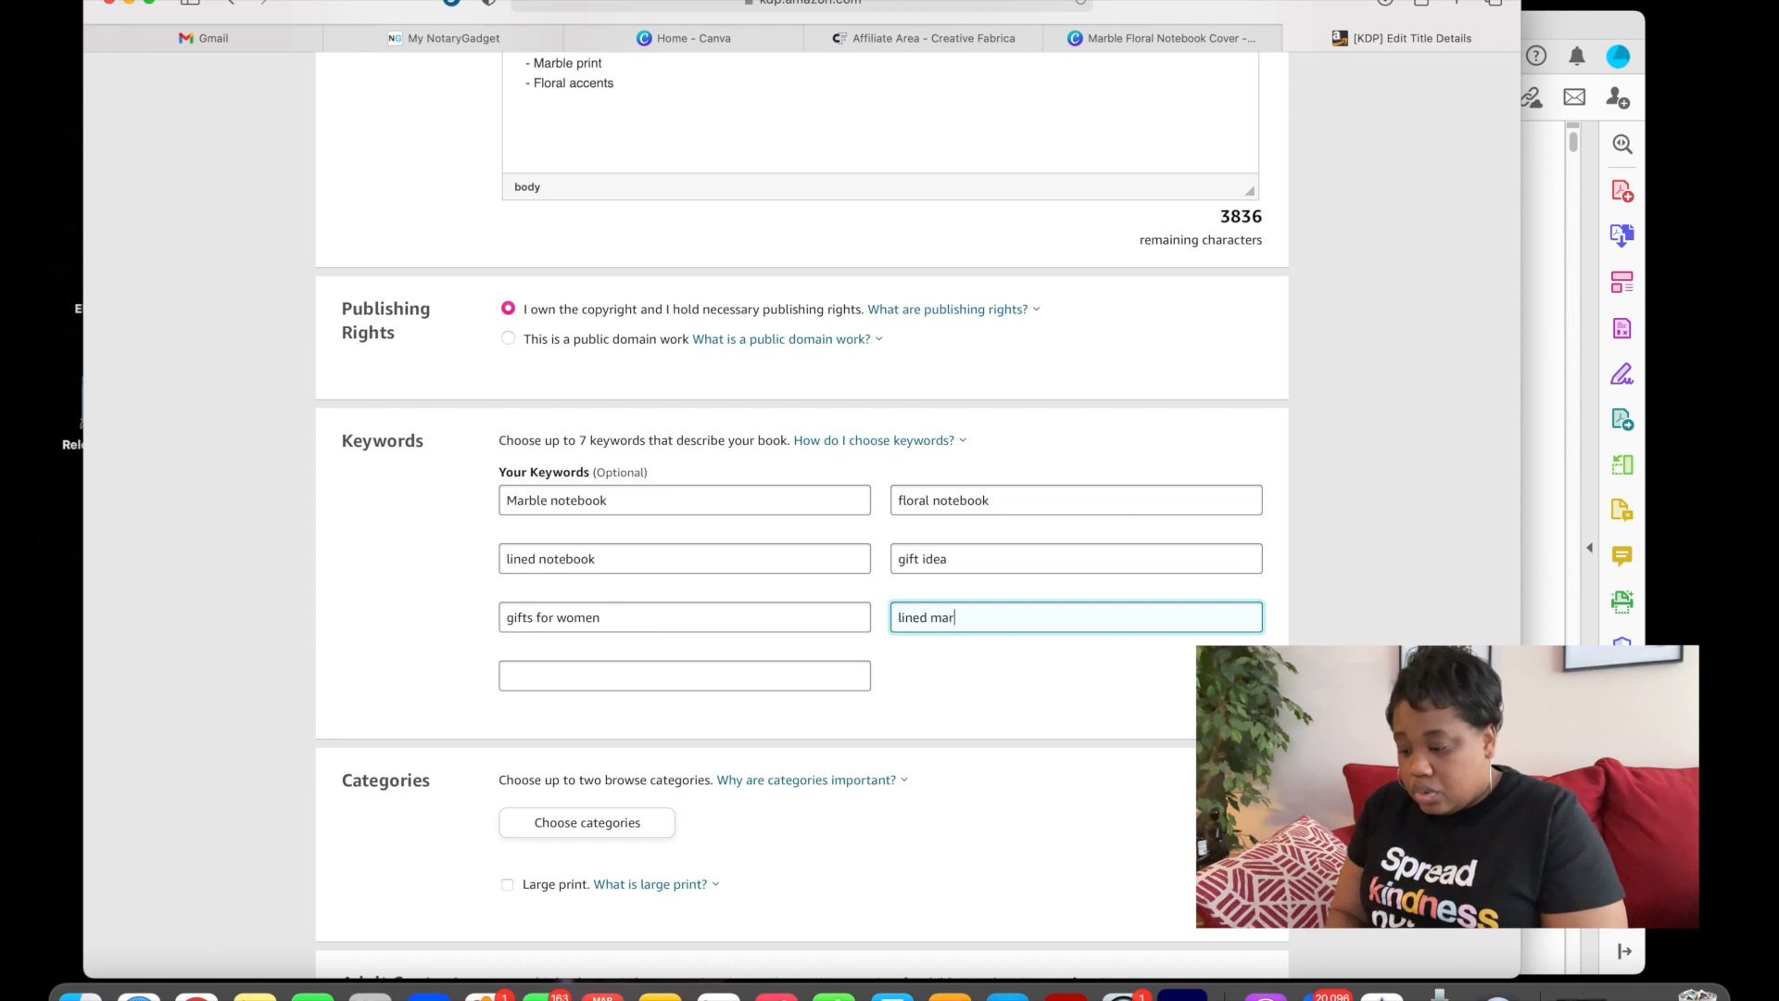
key(BackSpace)
key(BackSpace)
text(marble notebook 6)
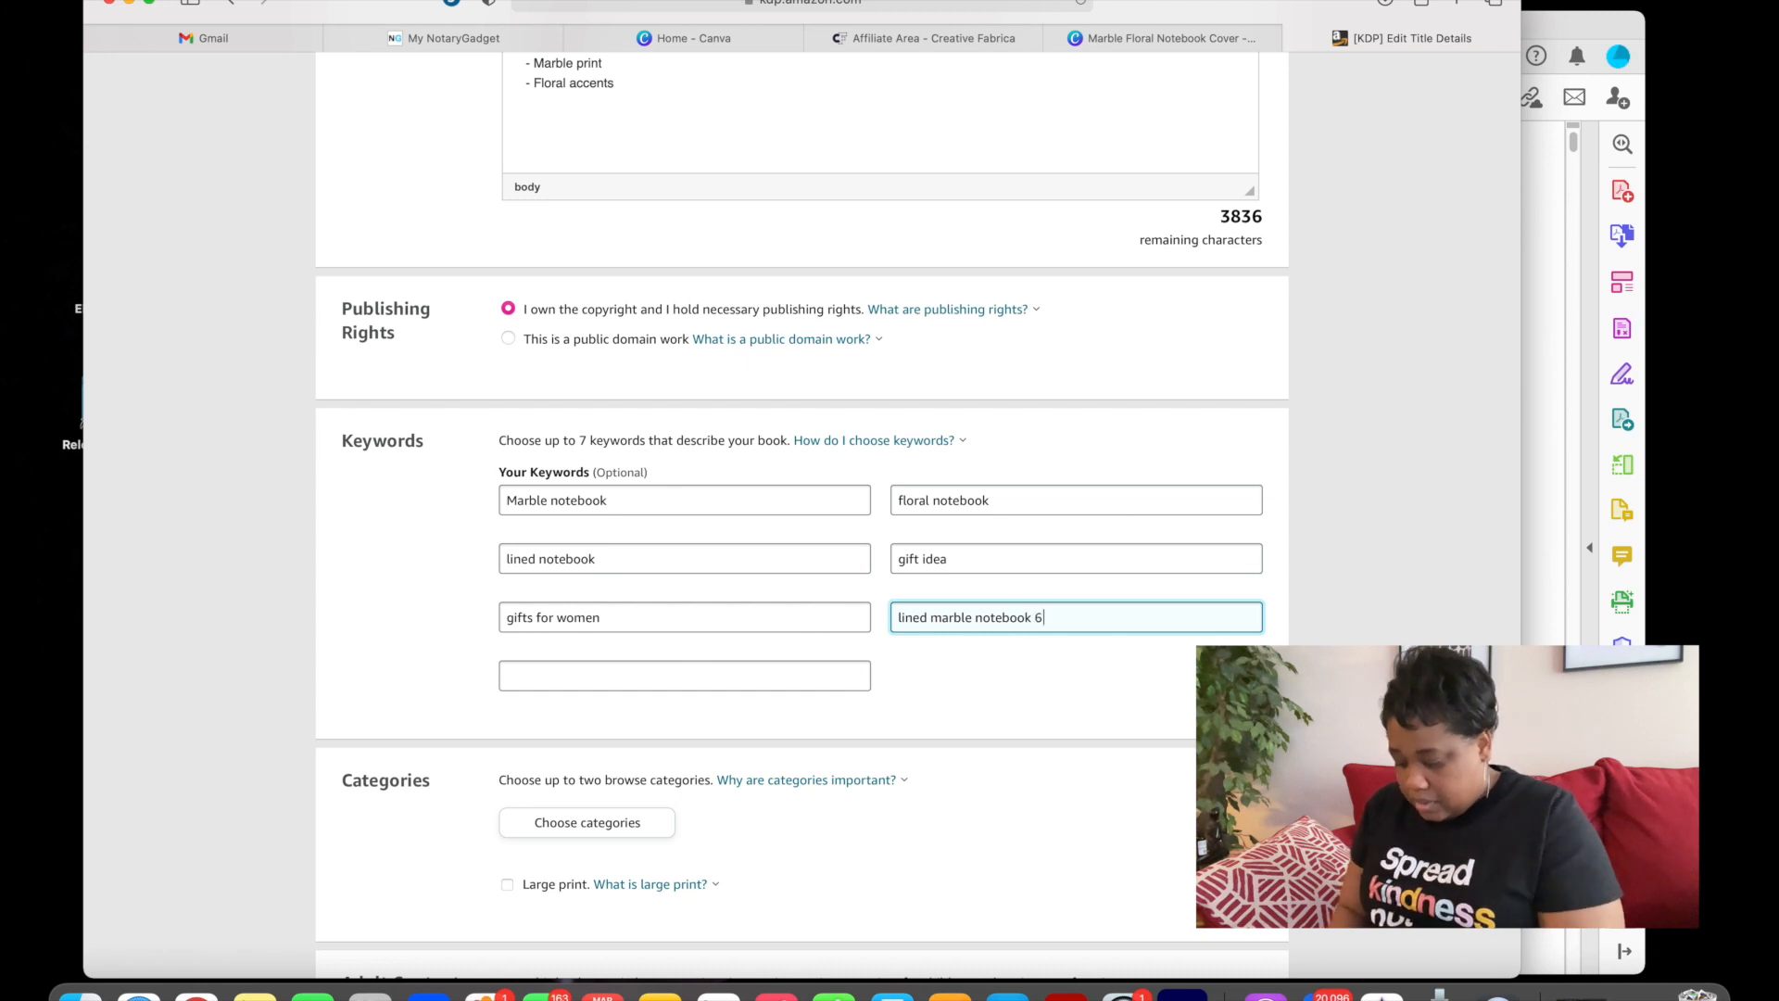
click(901, 617)
text(6x9)
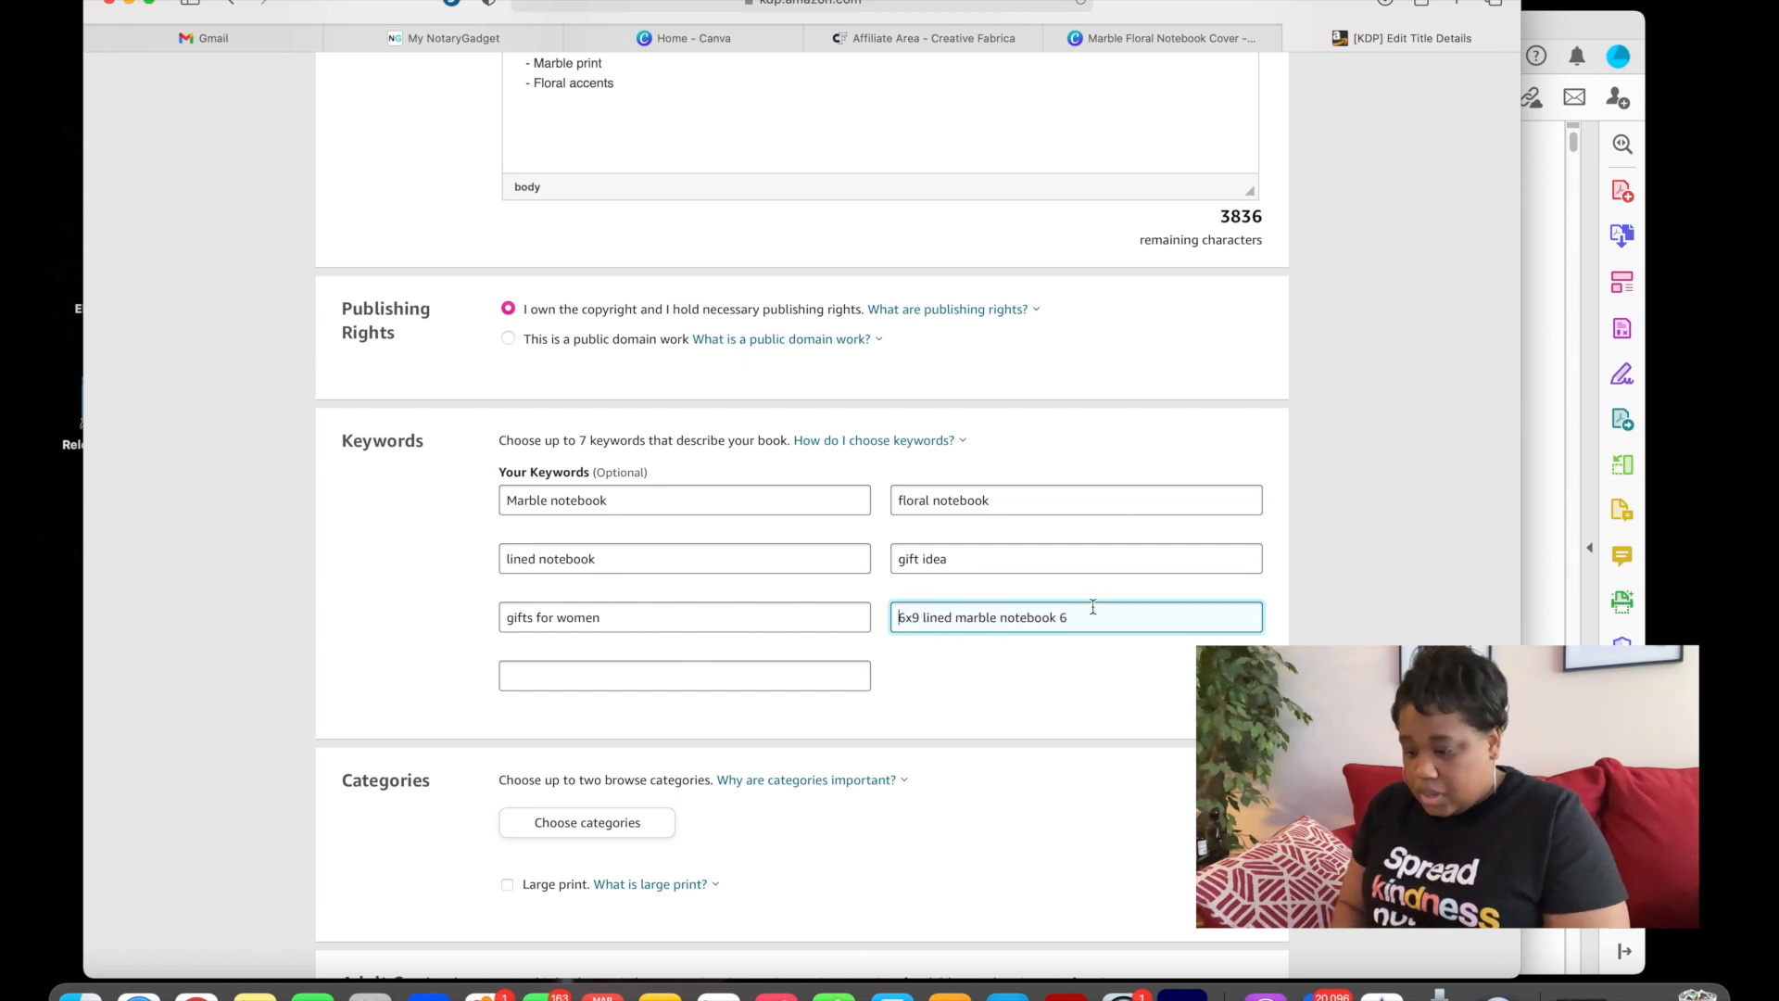
key(BackSpace)
- Enter "120 page notebook" as the seventh keyword
click(644, 677)
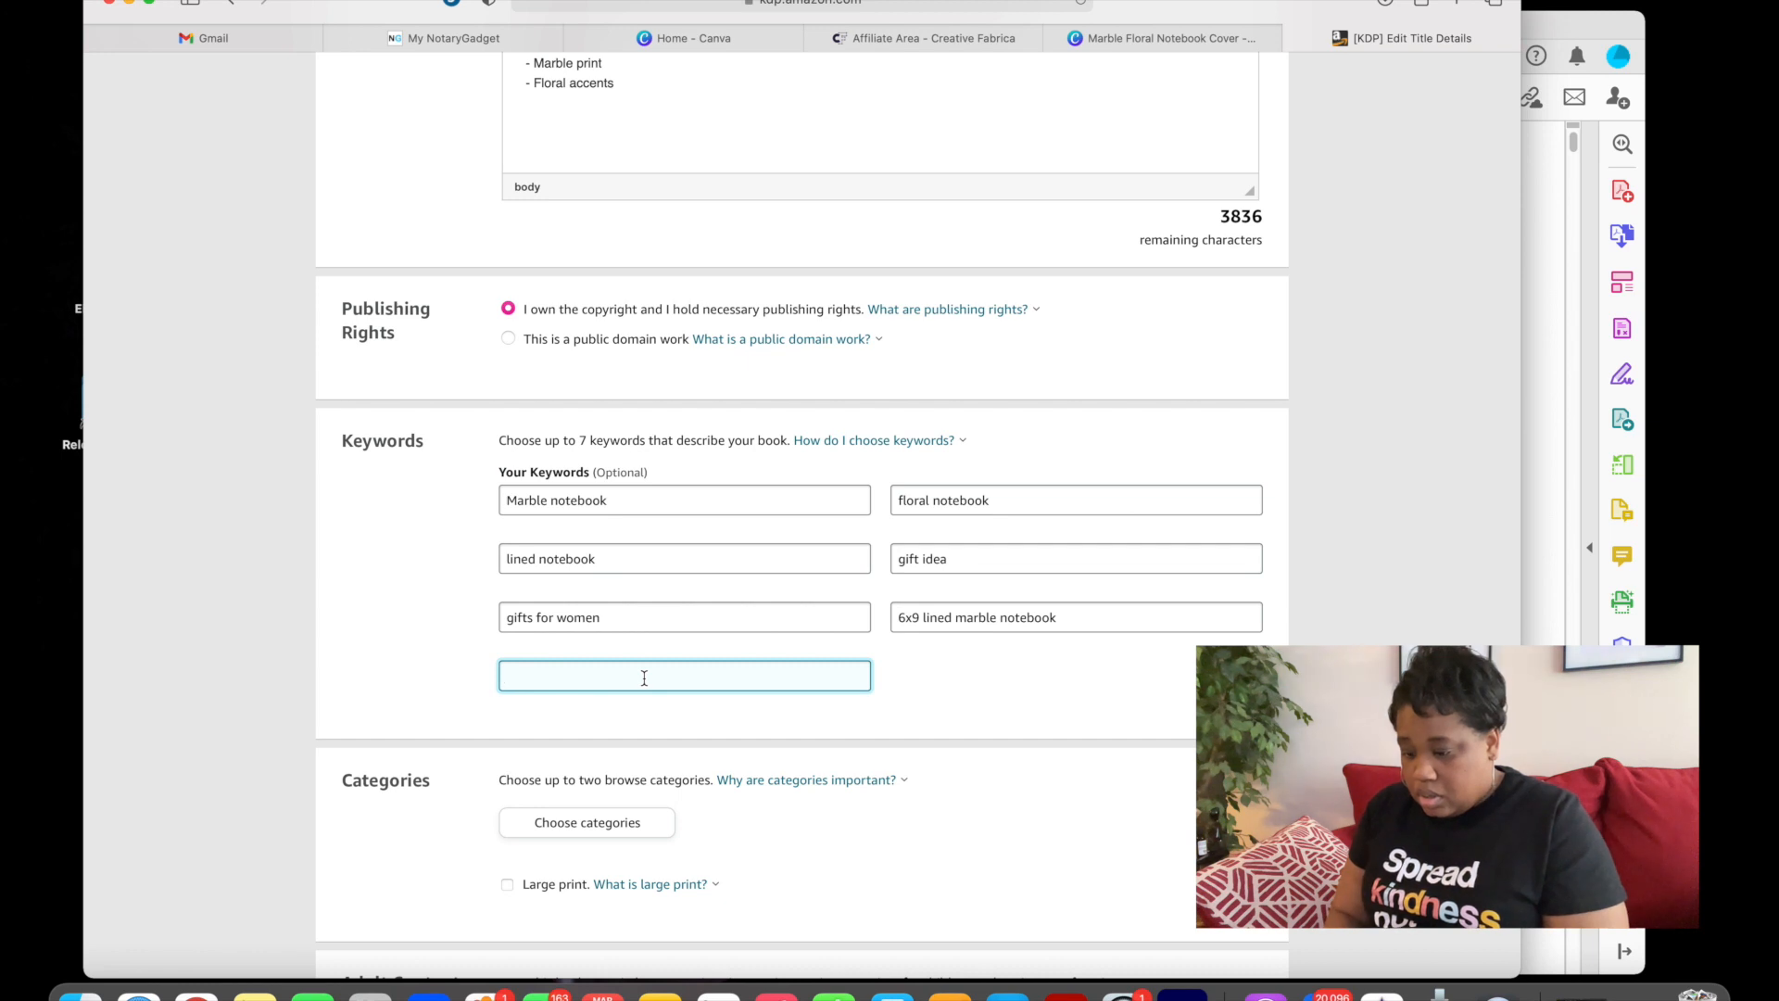
text(notebook )
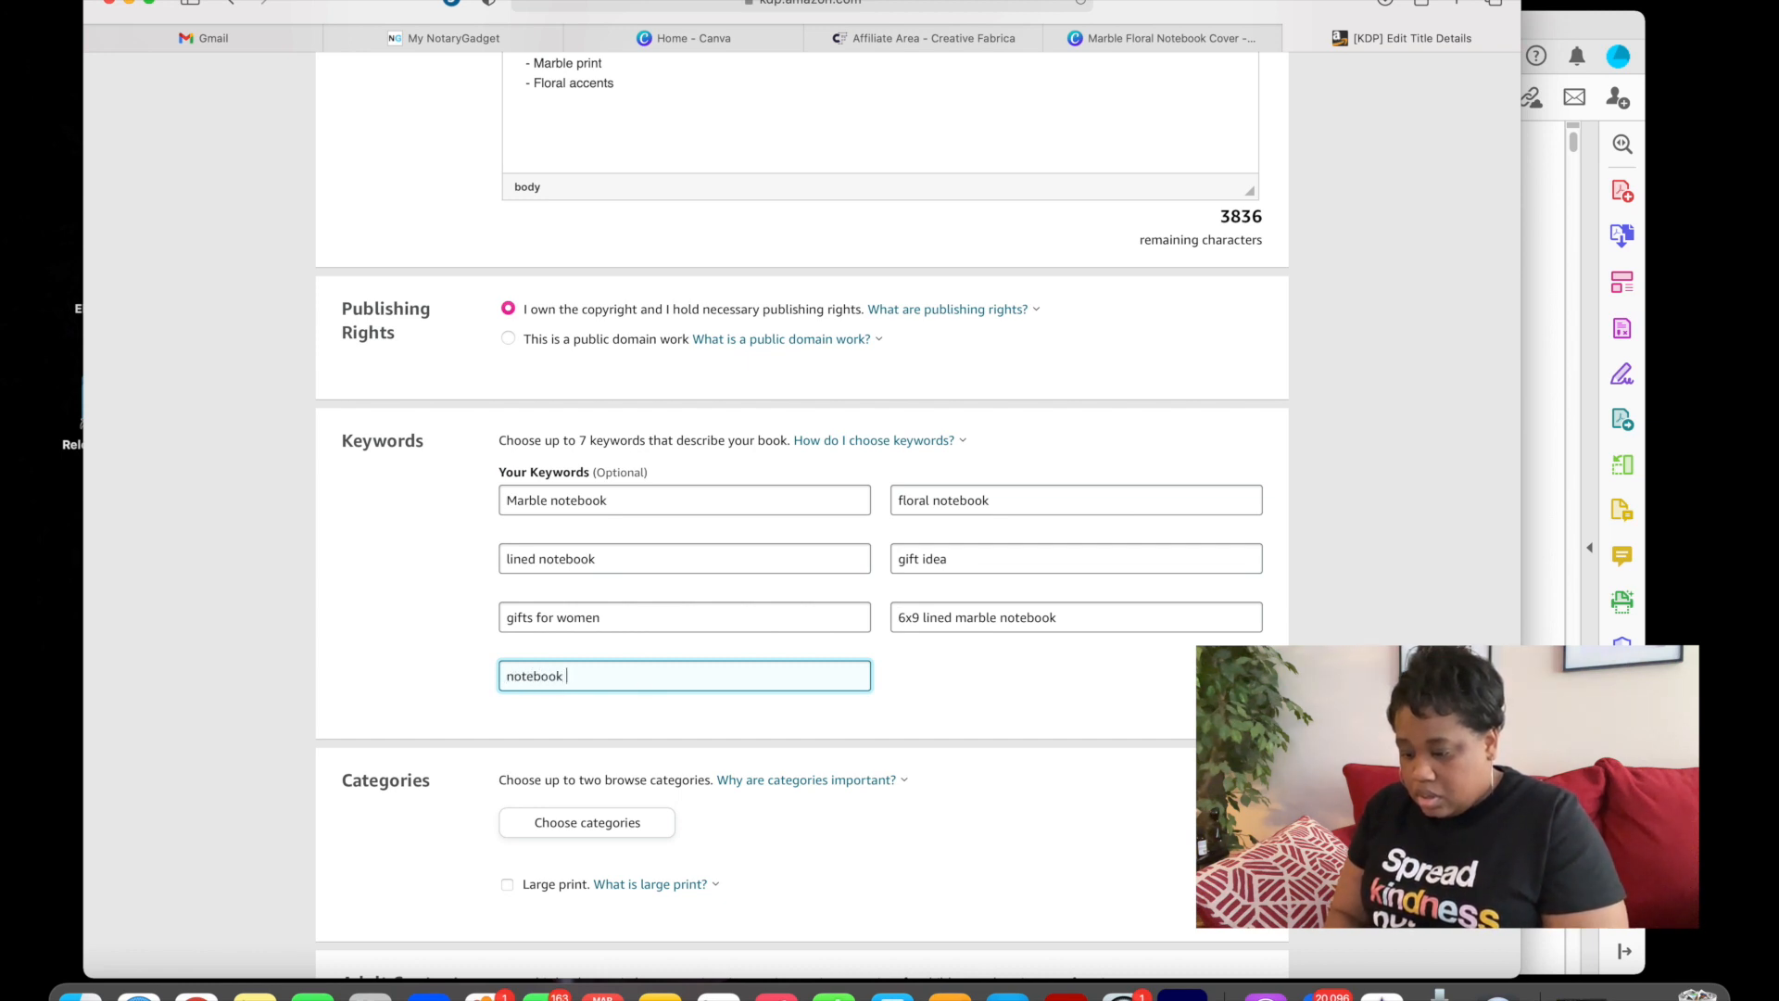
text(mar)
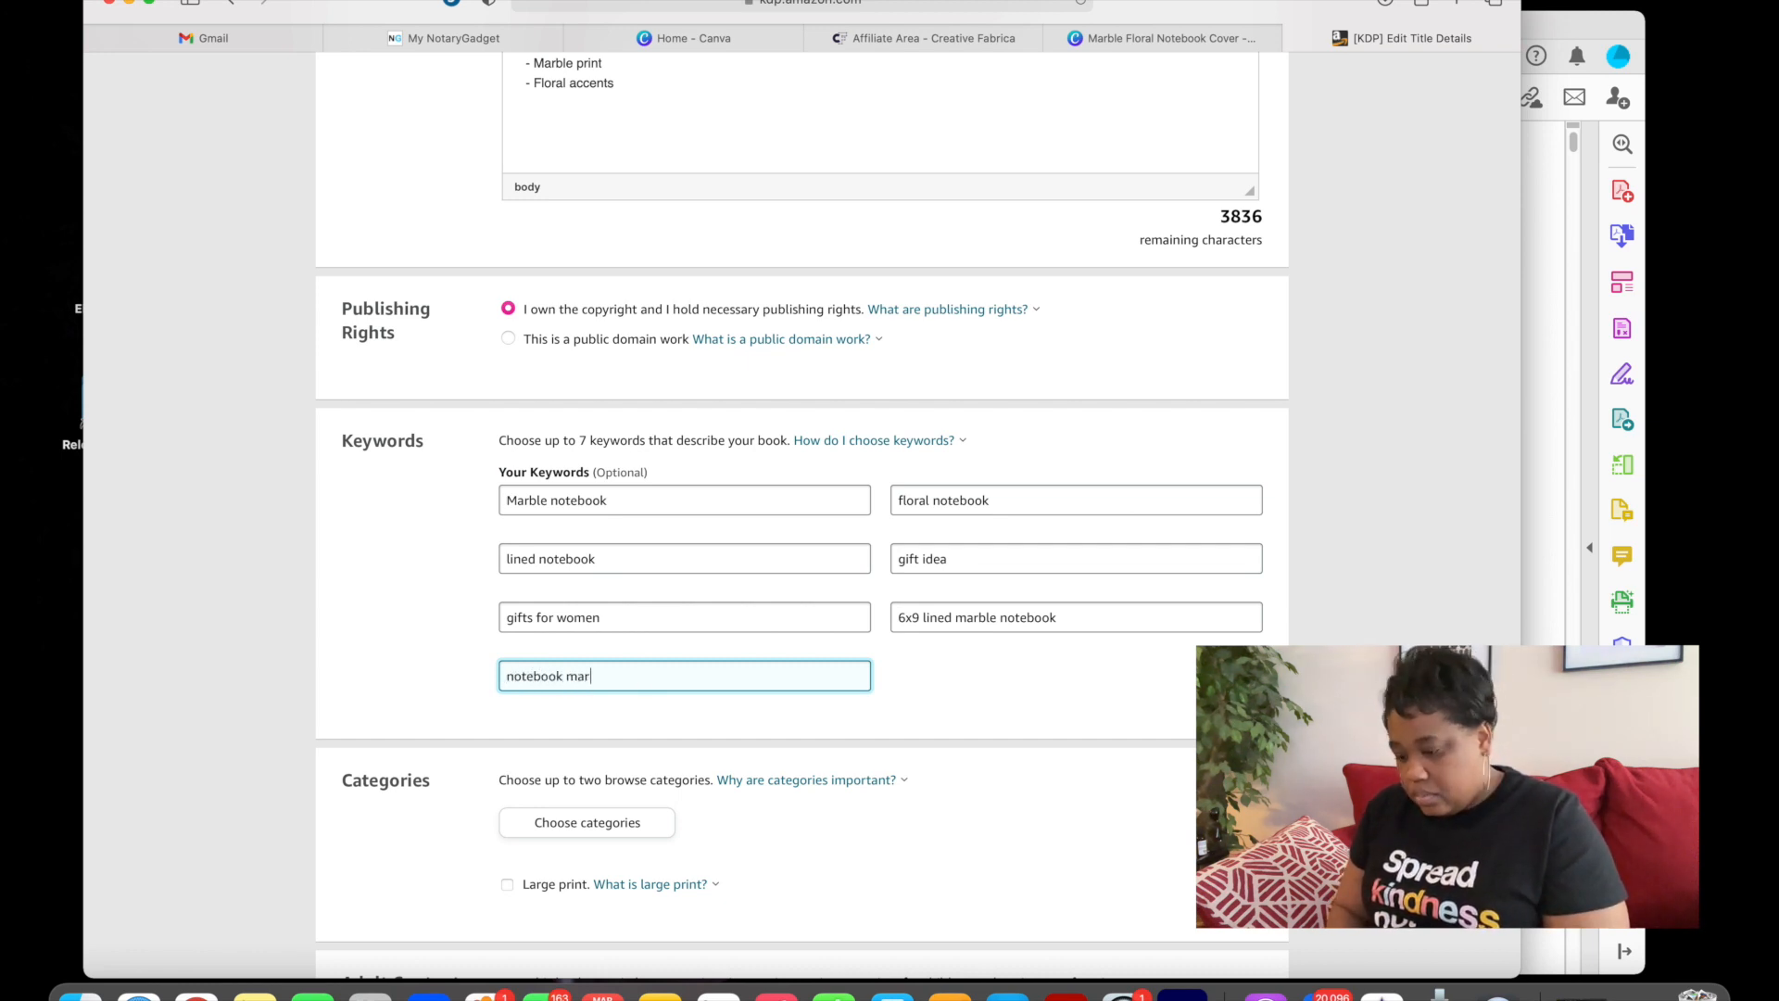
key(BackSpace)
key(BackSpace)
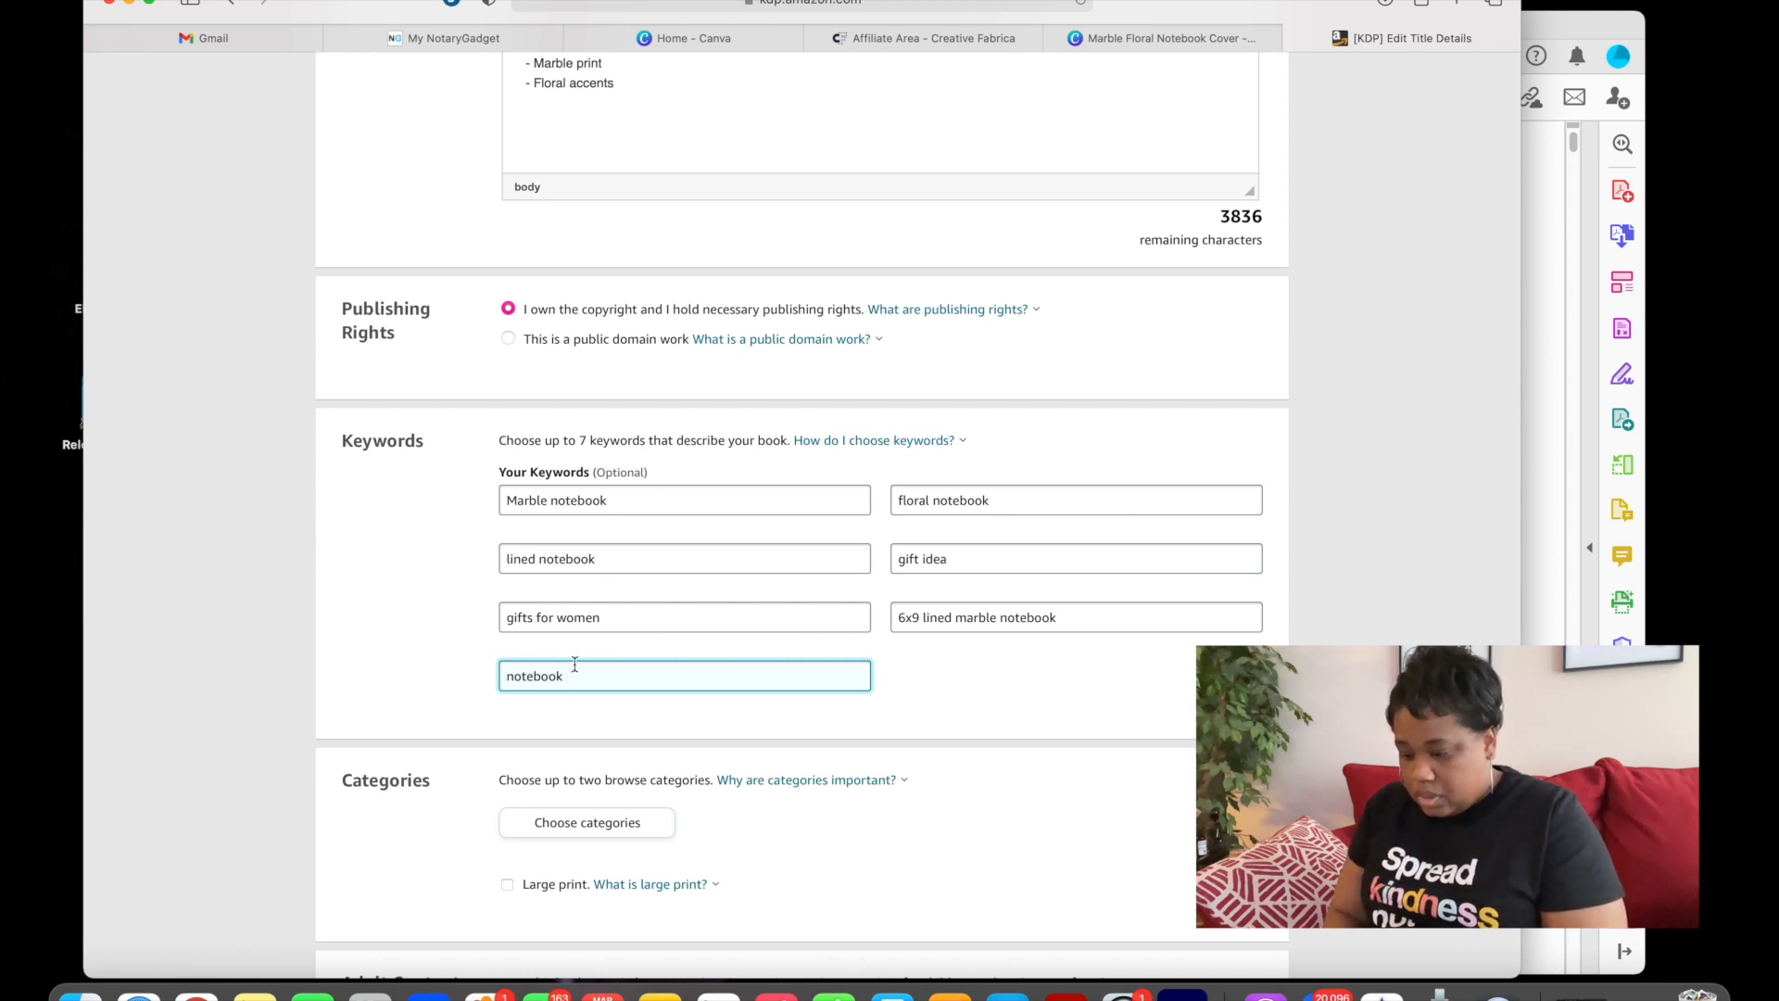
key(super+Left)
text(120)
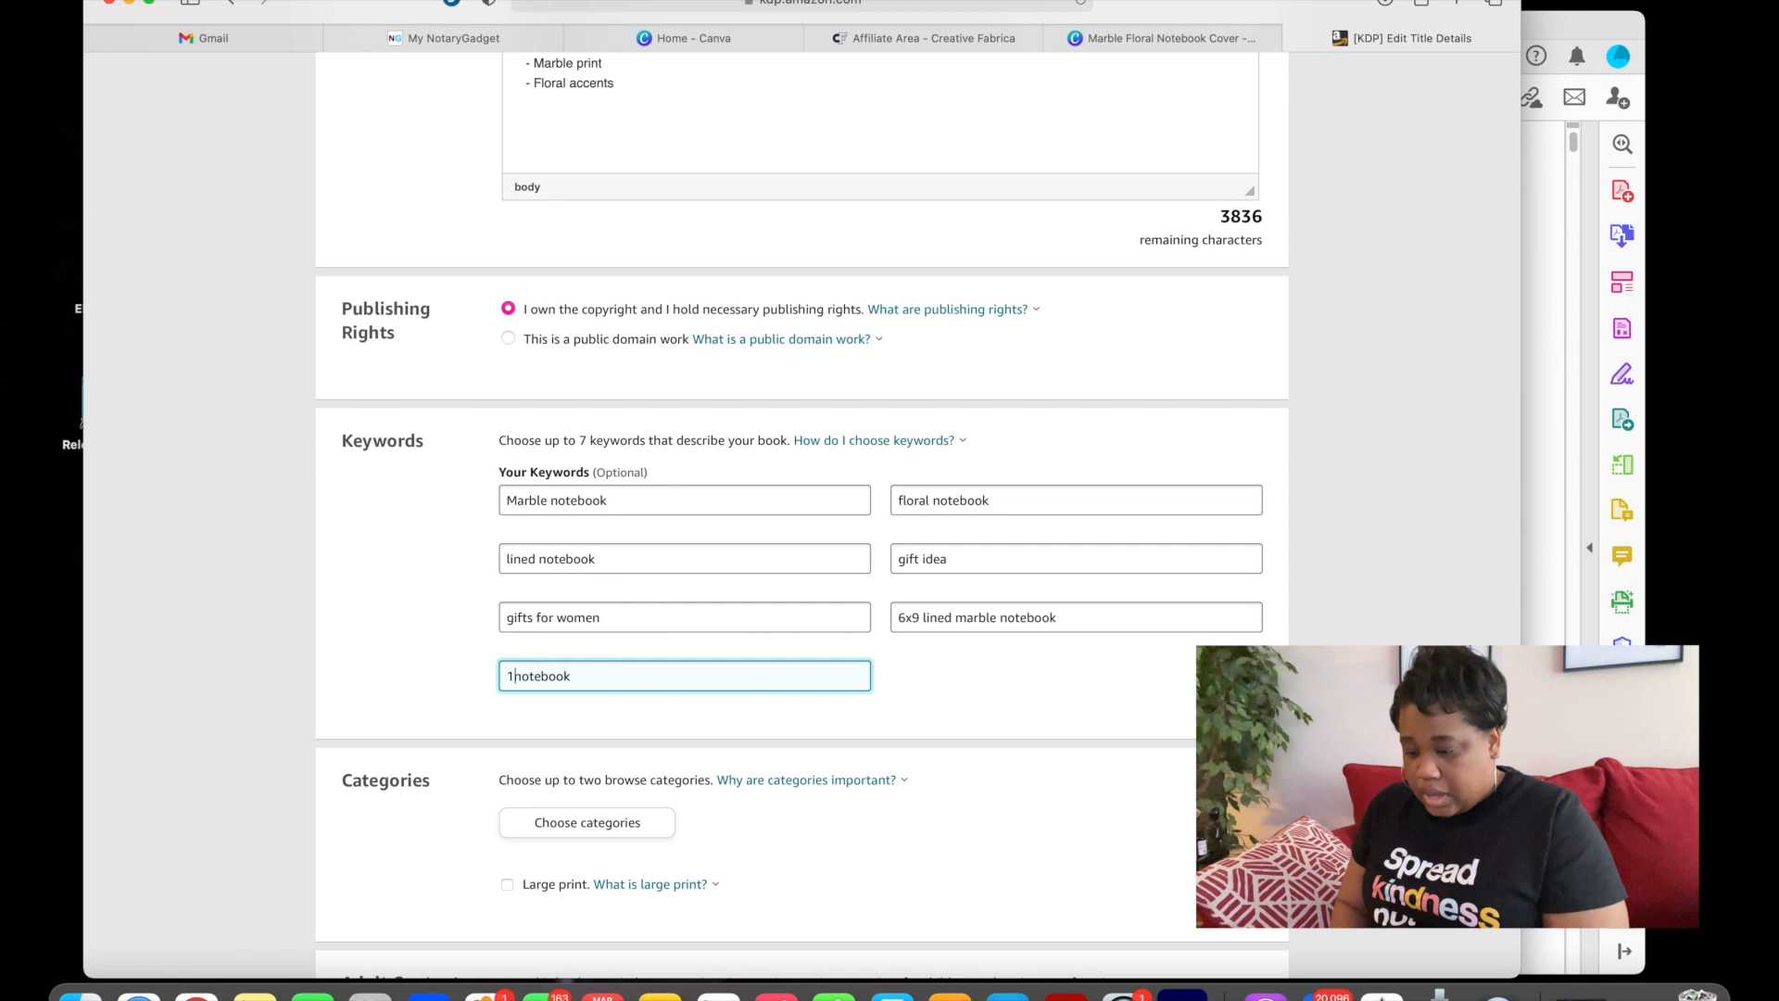
text( page)
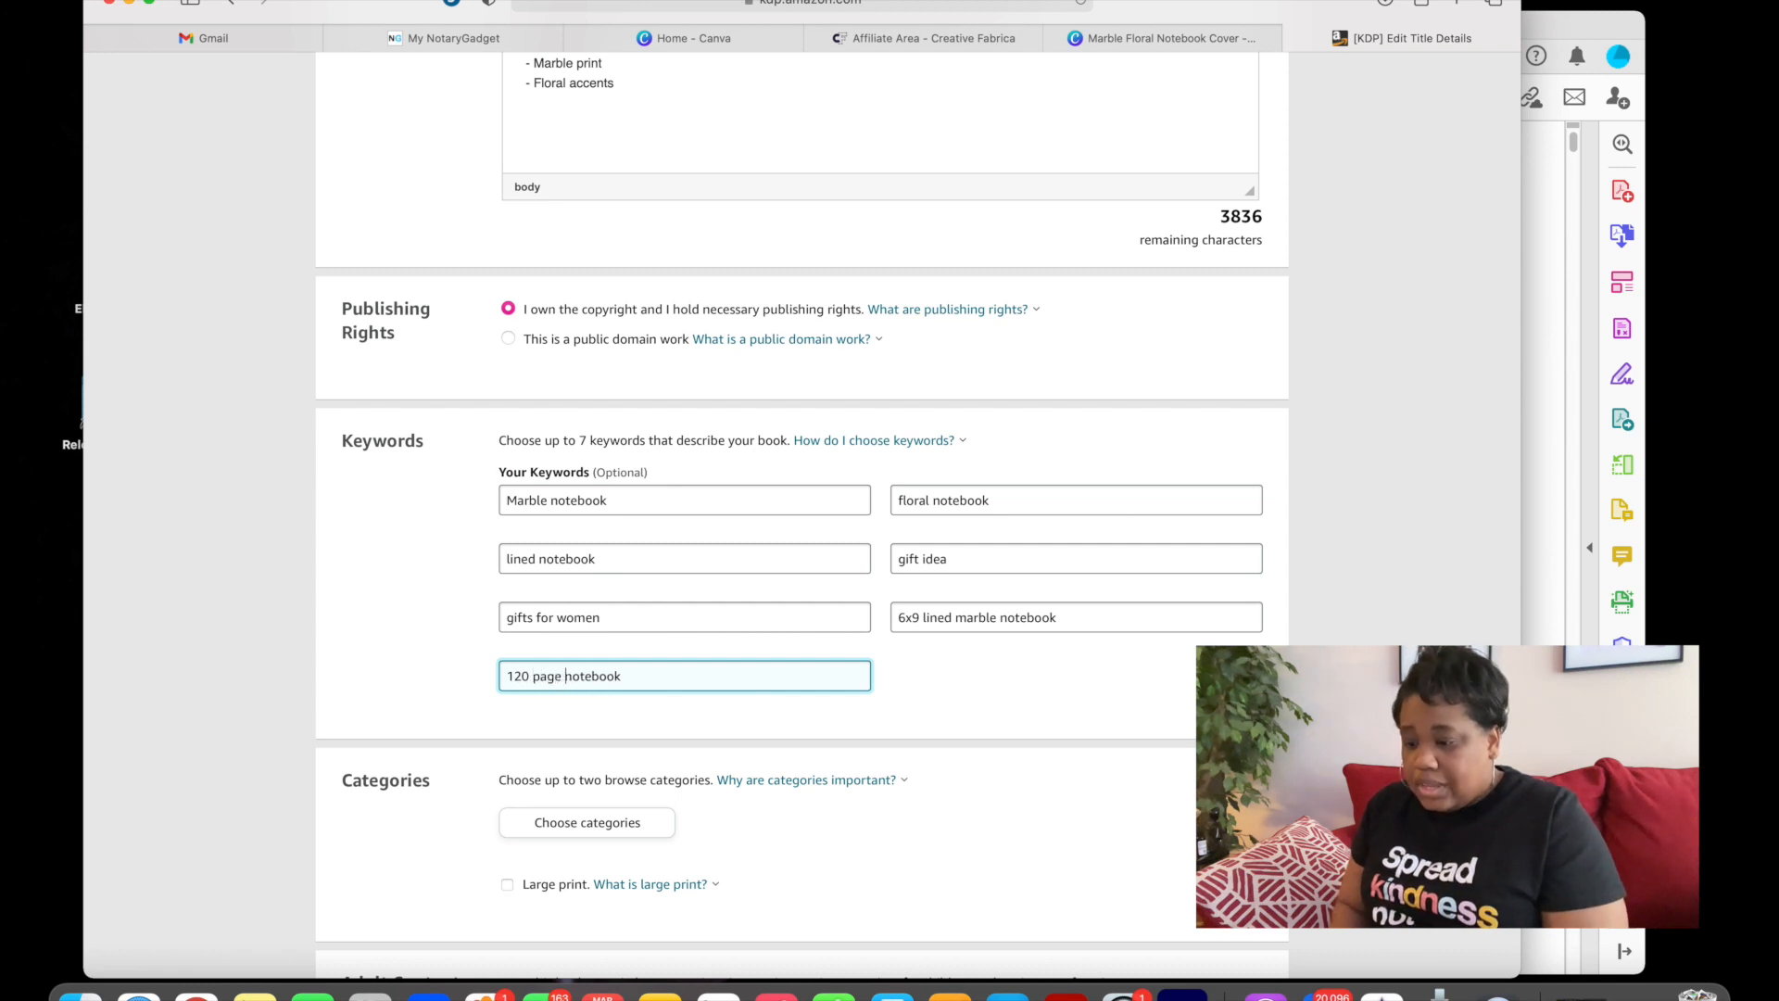
- Review the completed paperback details, from the title and subtitle through the description to the keywords
scroll(670, 706, down, 3)
click(633, 712)
click(842, 548)
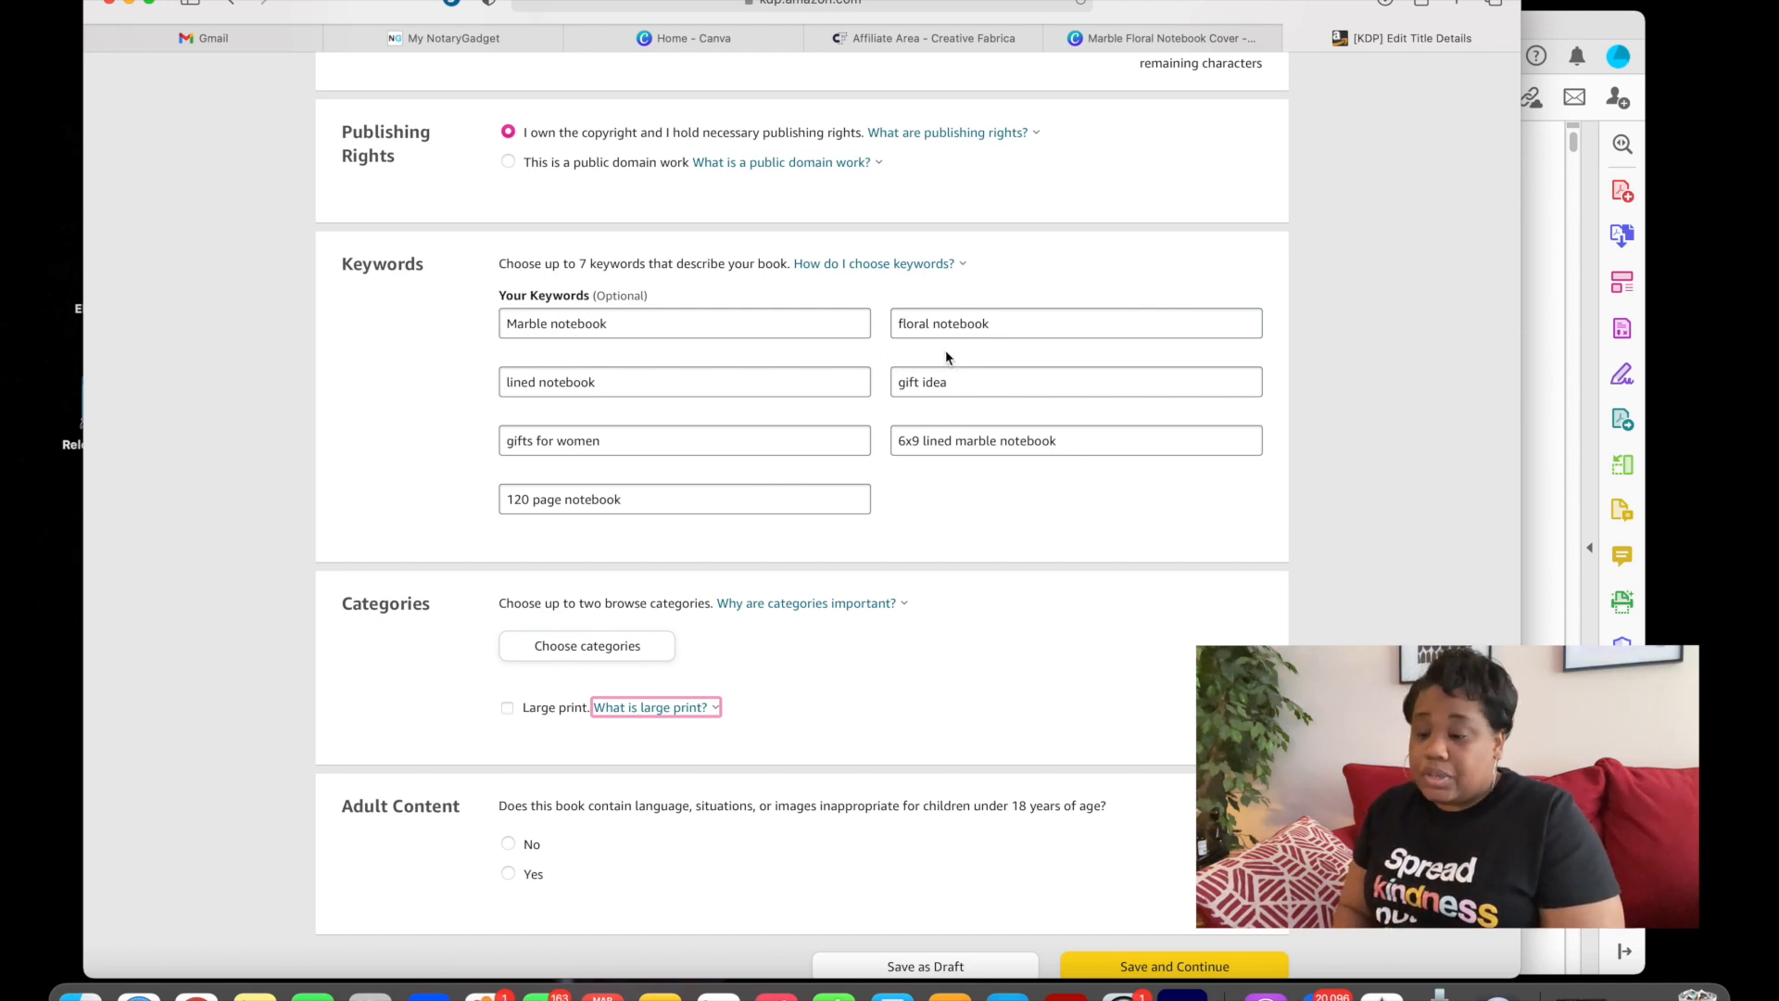
scroll(945, 349, up, 15)
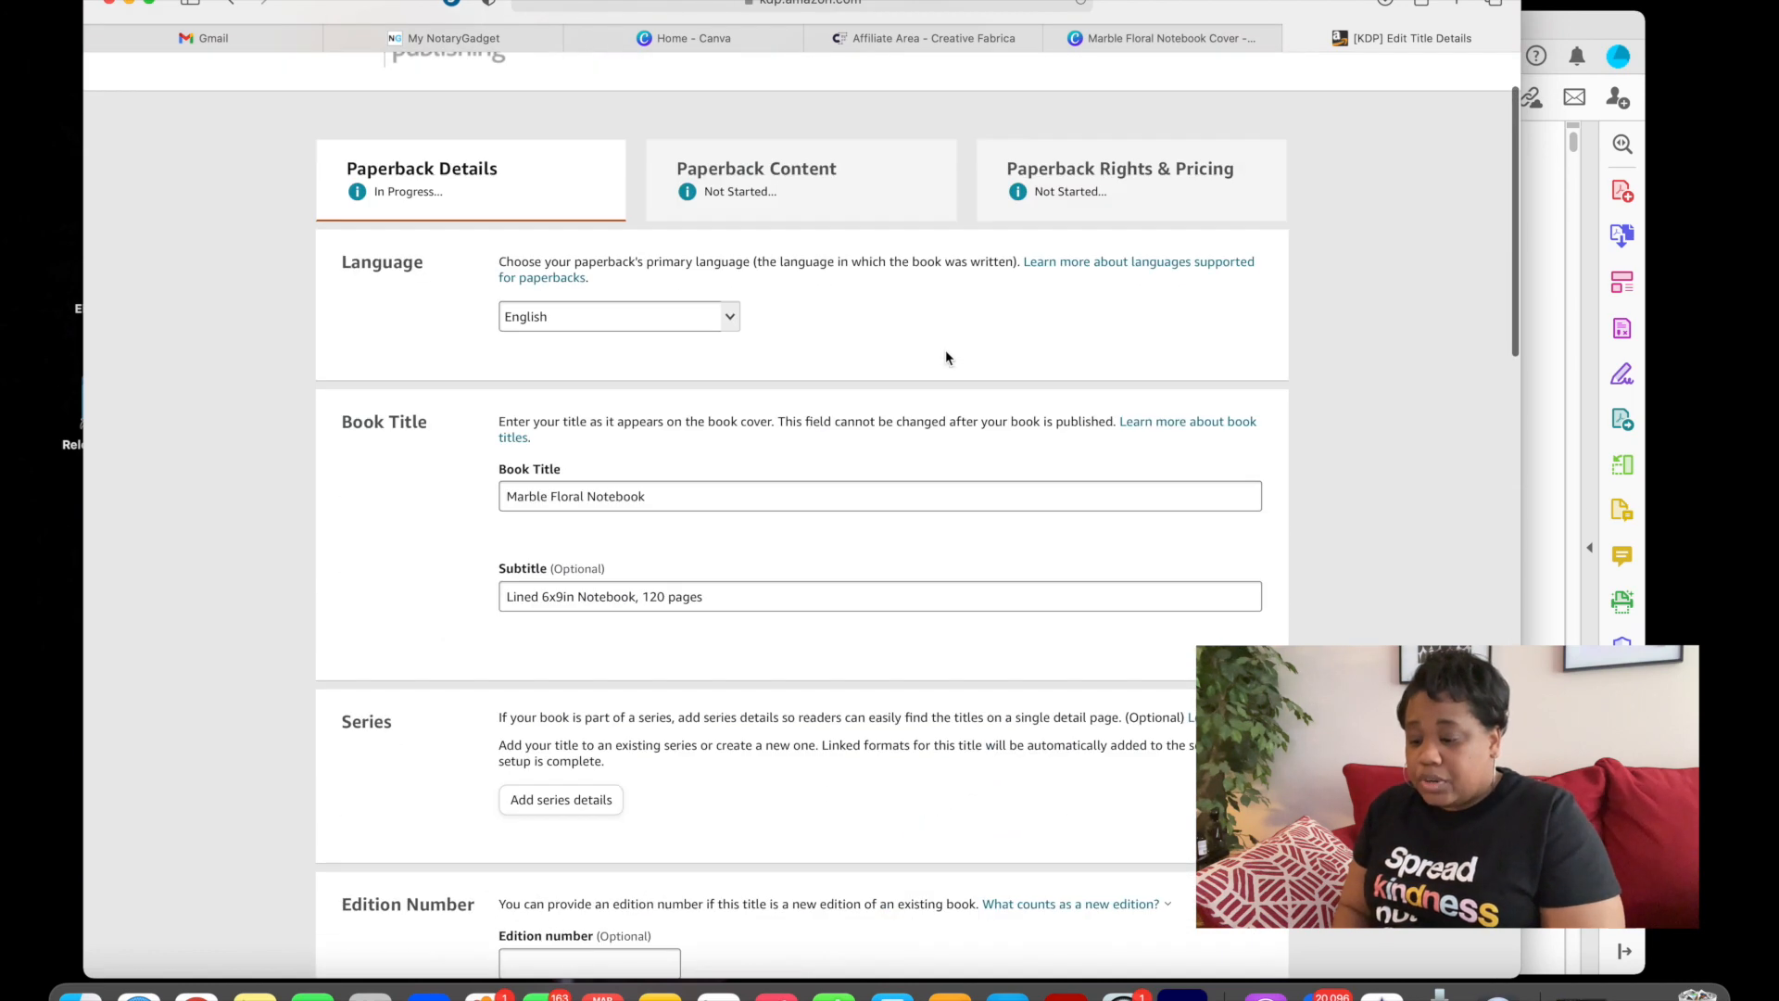
scroll(614, 608, down, 12)
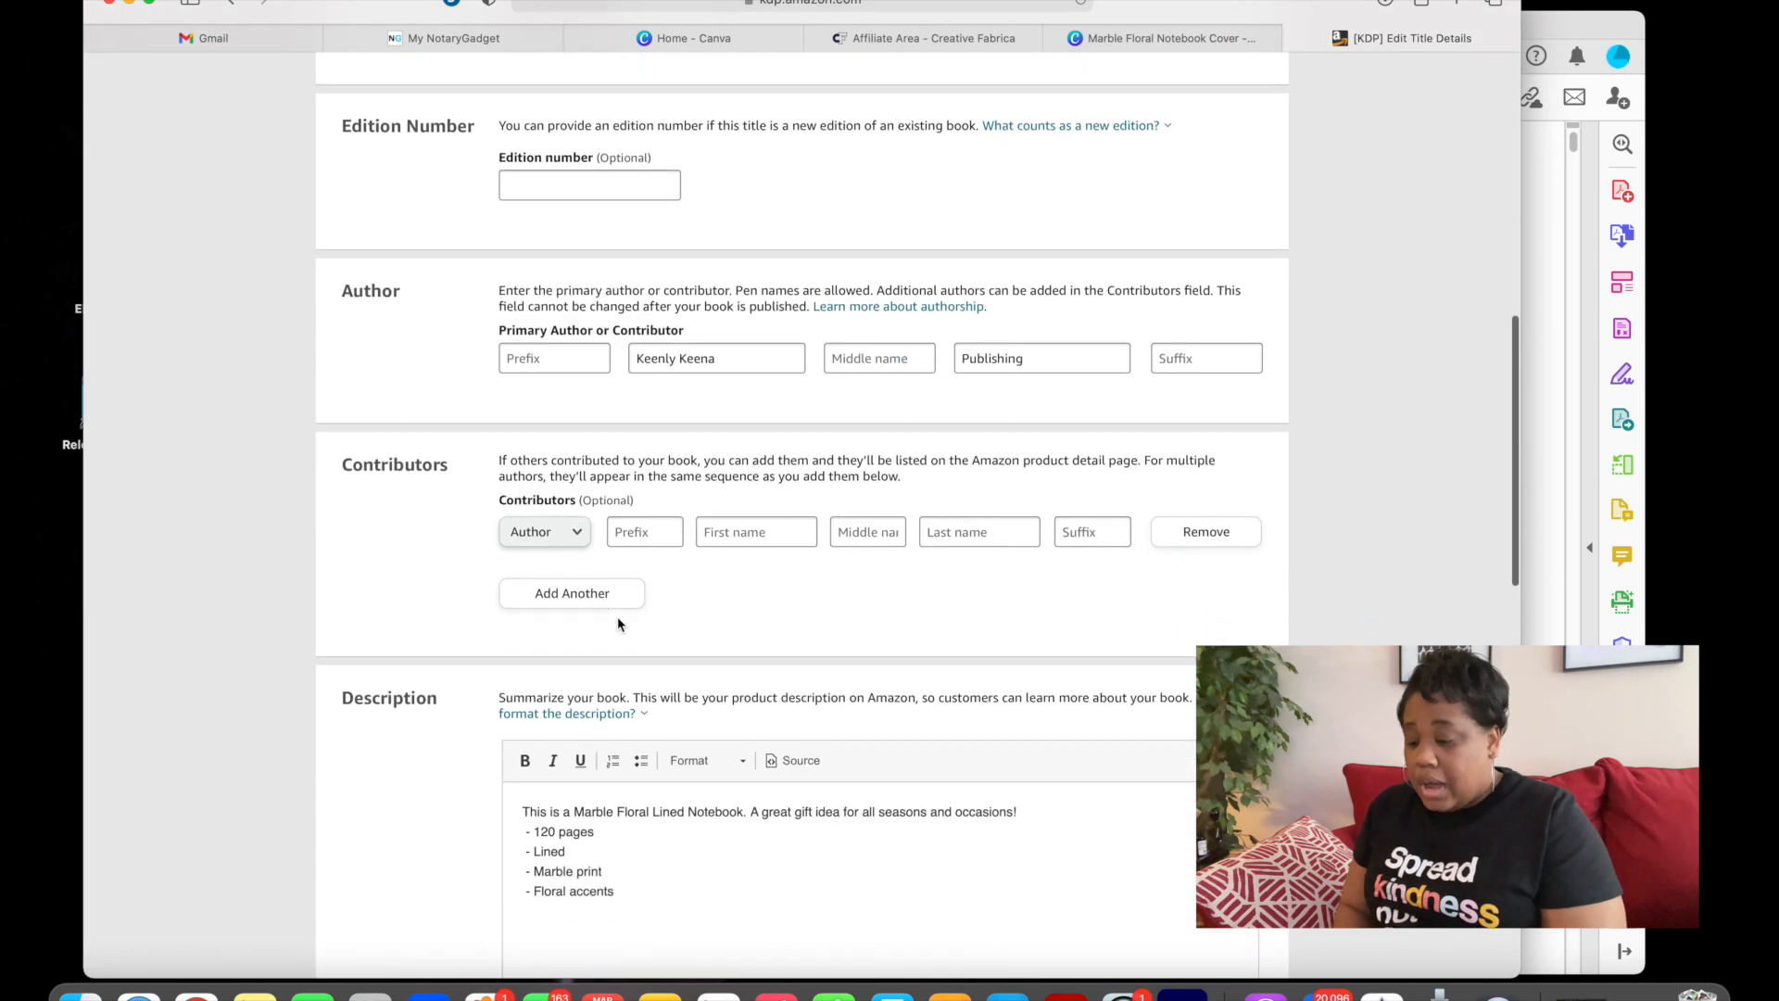
scroll(617, 622, down, 1)
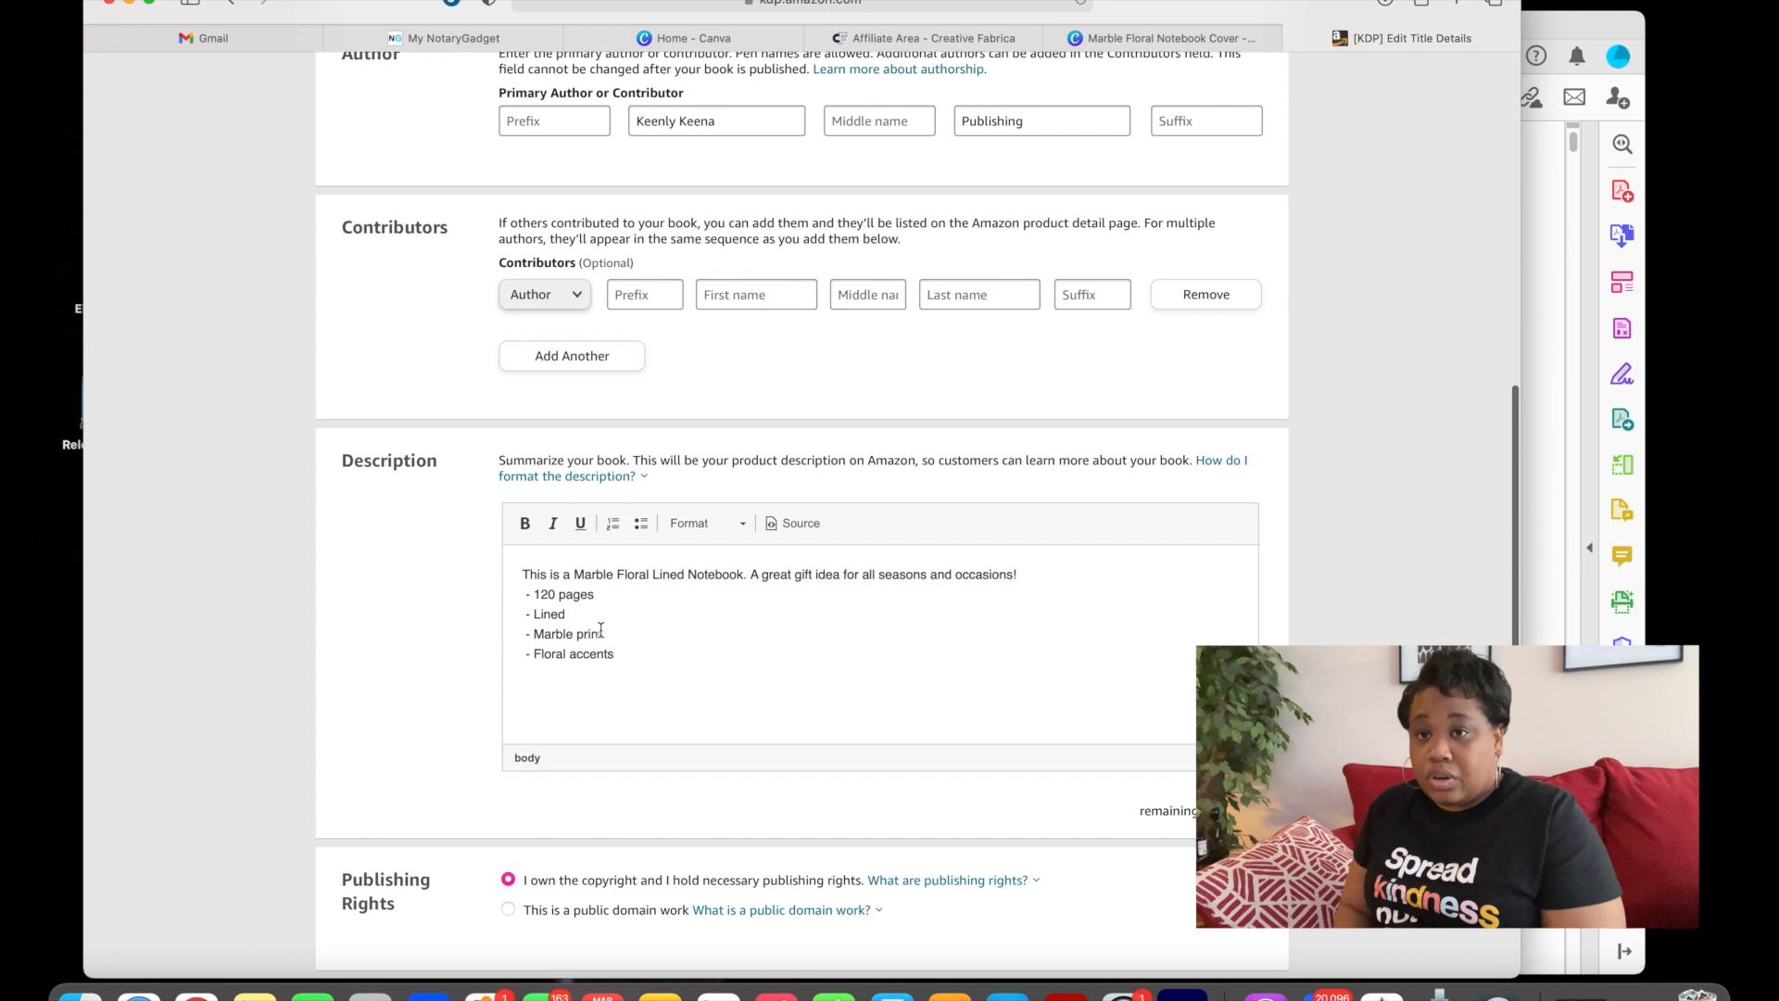
scroll(601, 630, down, 8)
scroll(600, 639, down, 5)
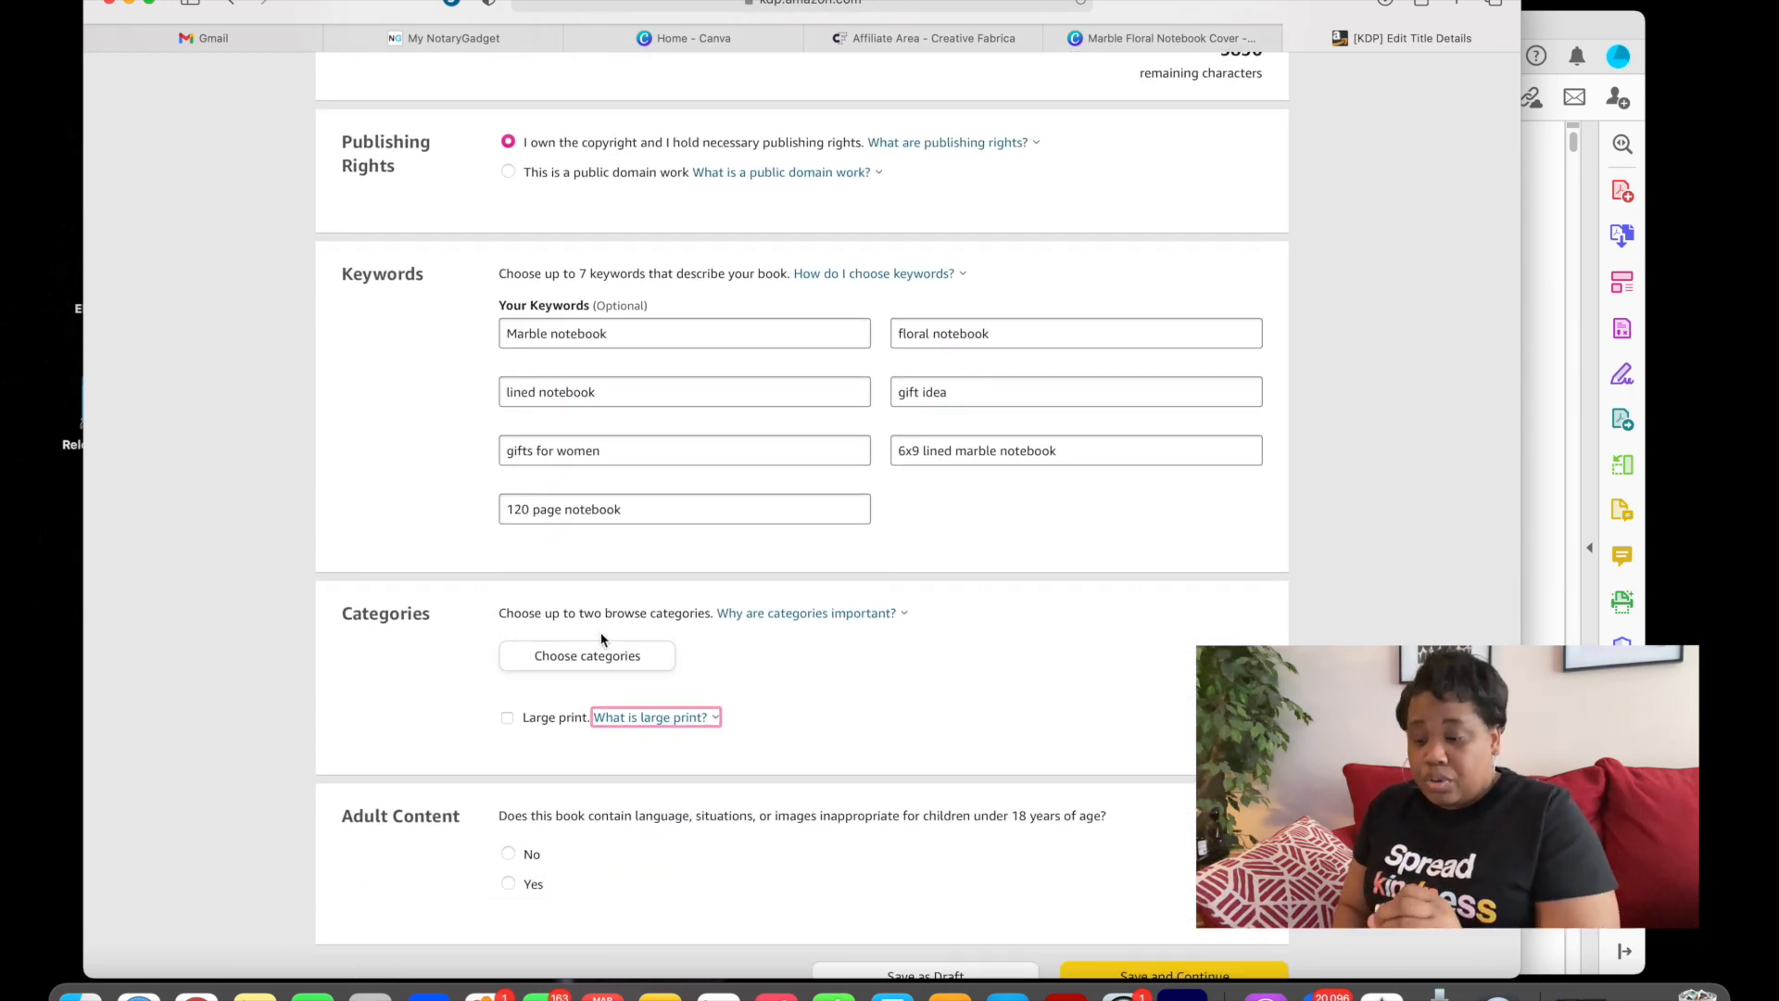
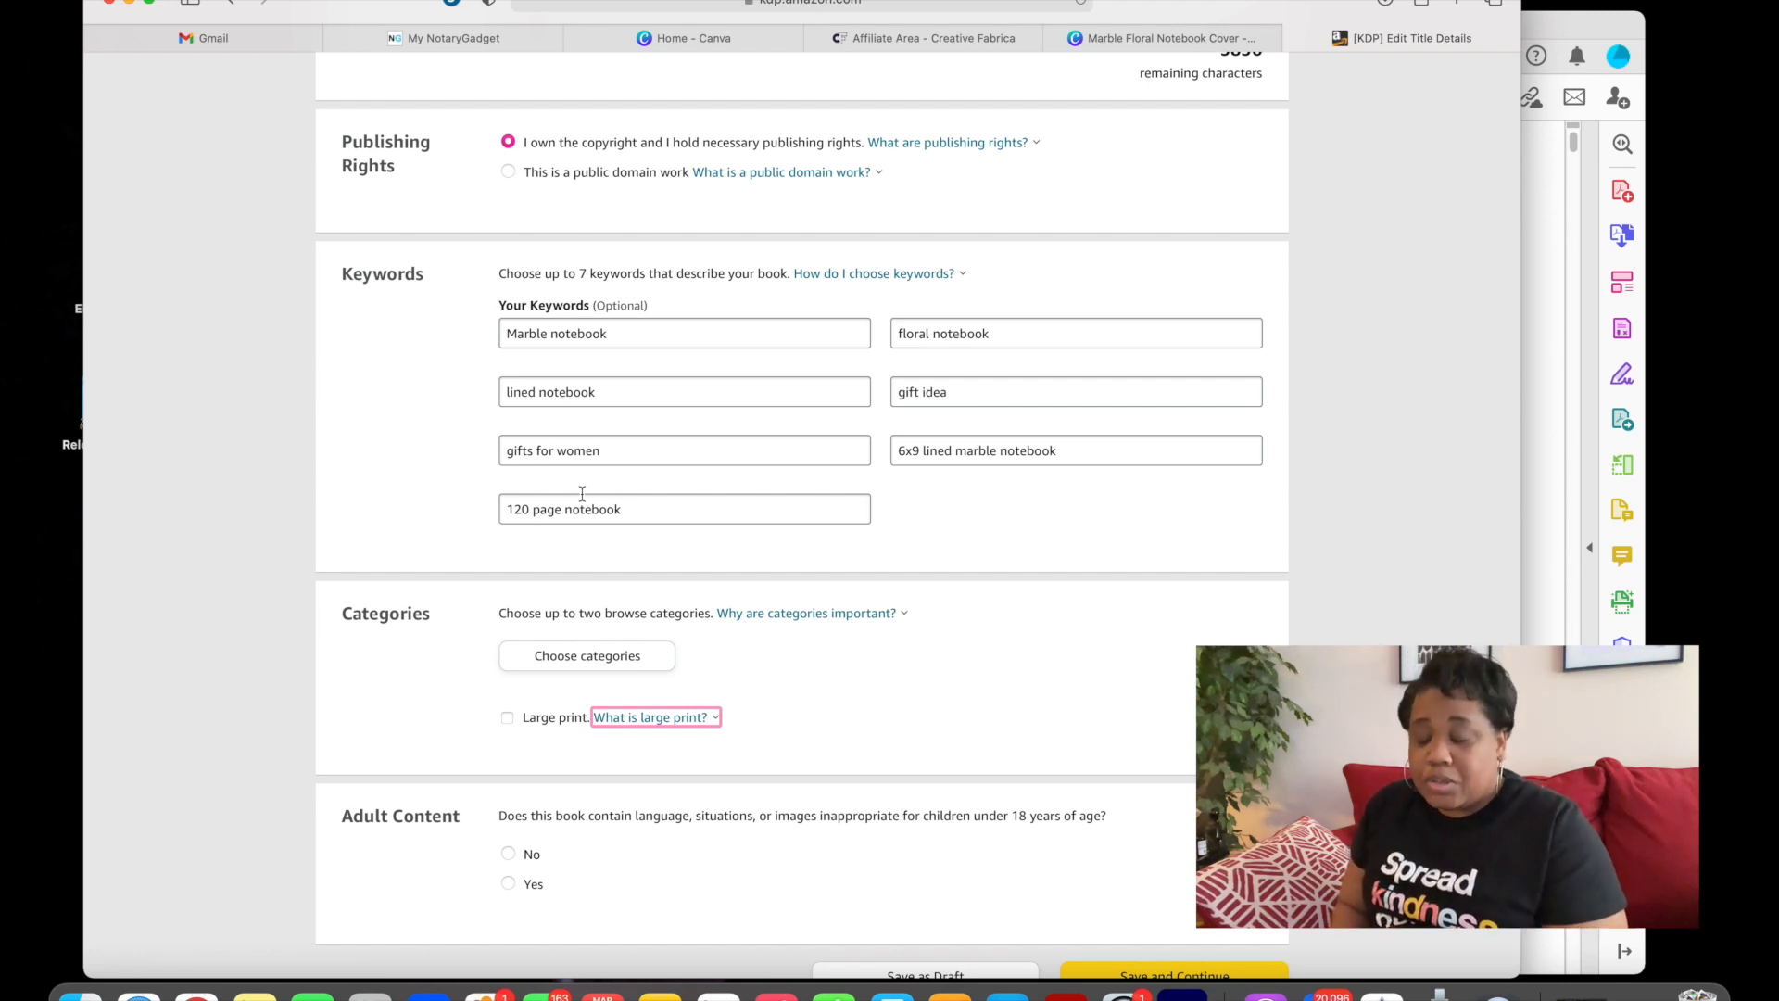
- Open the book's category selection, expand Nonfiction and look through its subcategories for a fitting one
scroll(717, 496, down, 3)
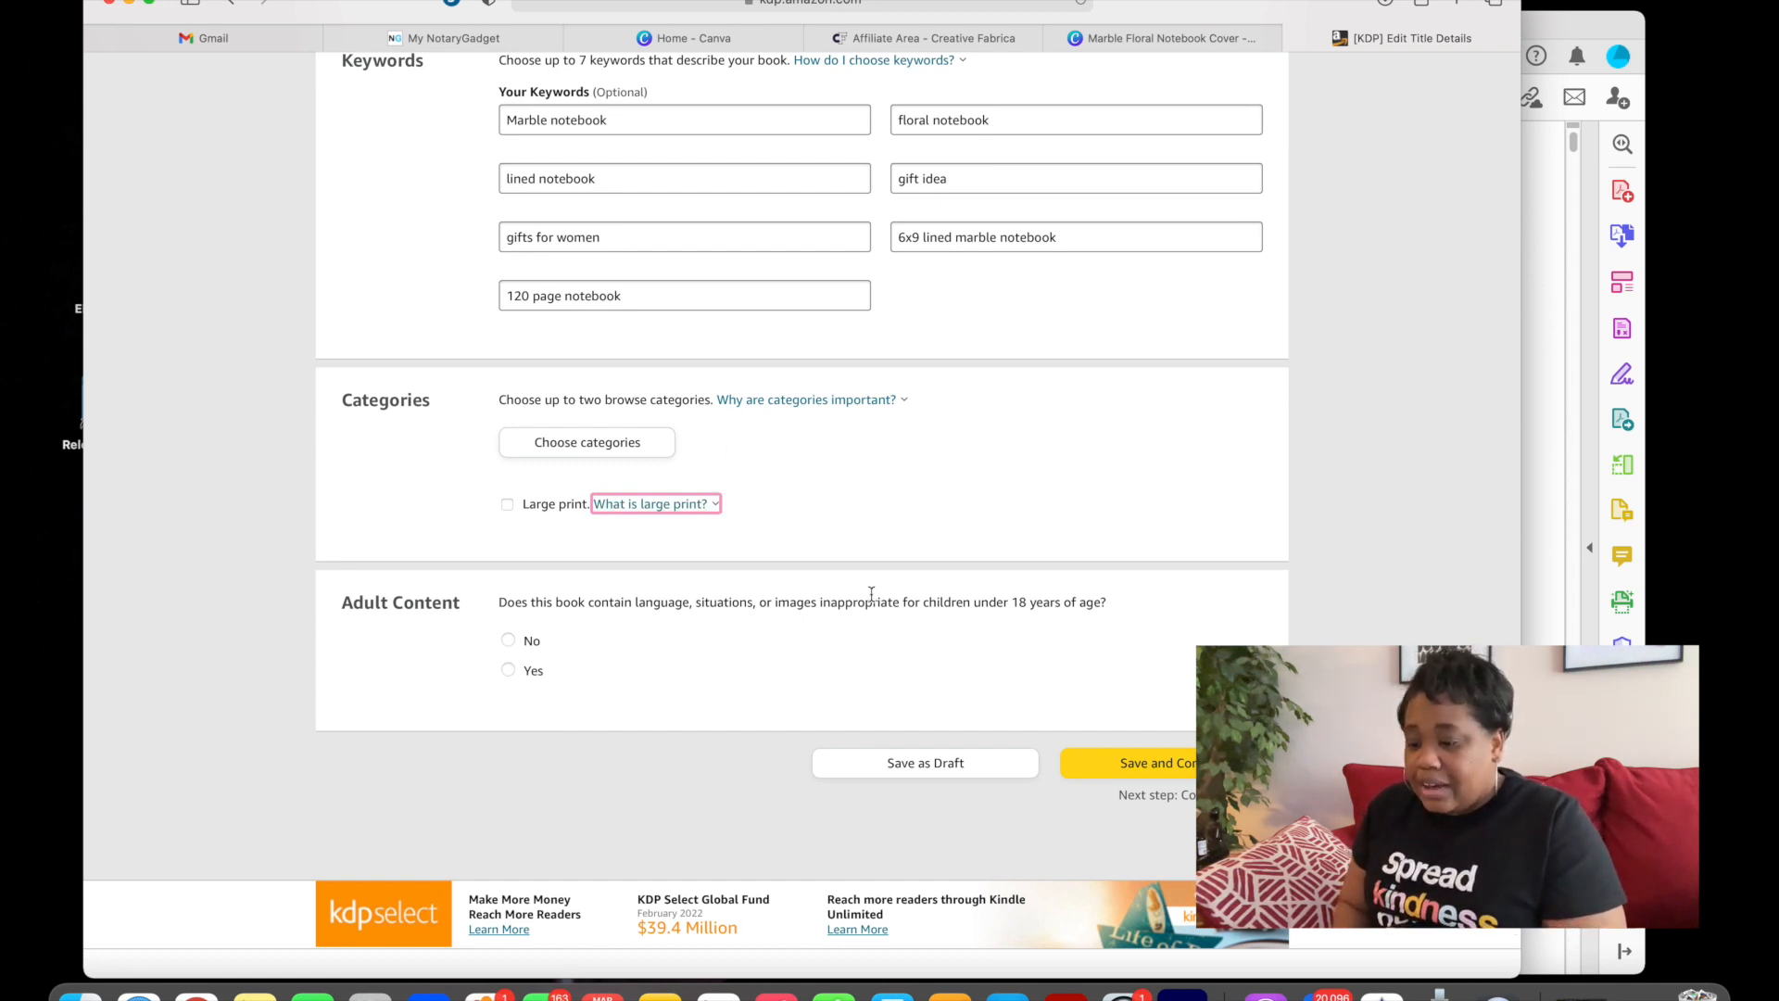
scroll(835, 552, down, 3)
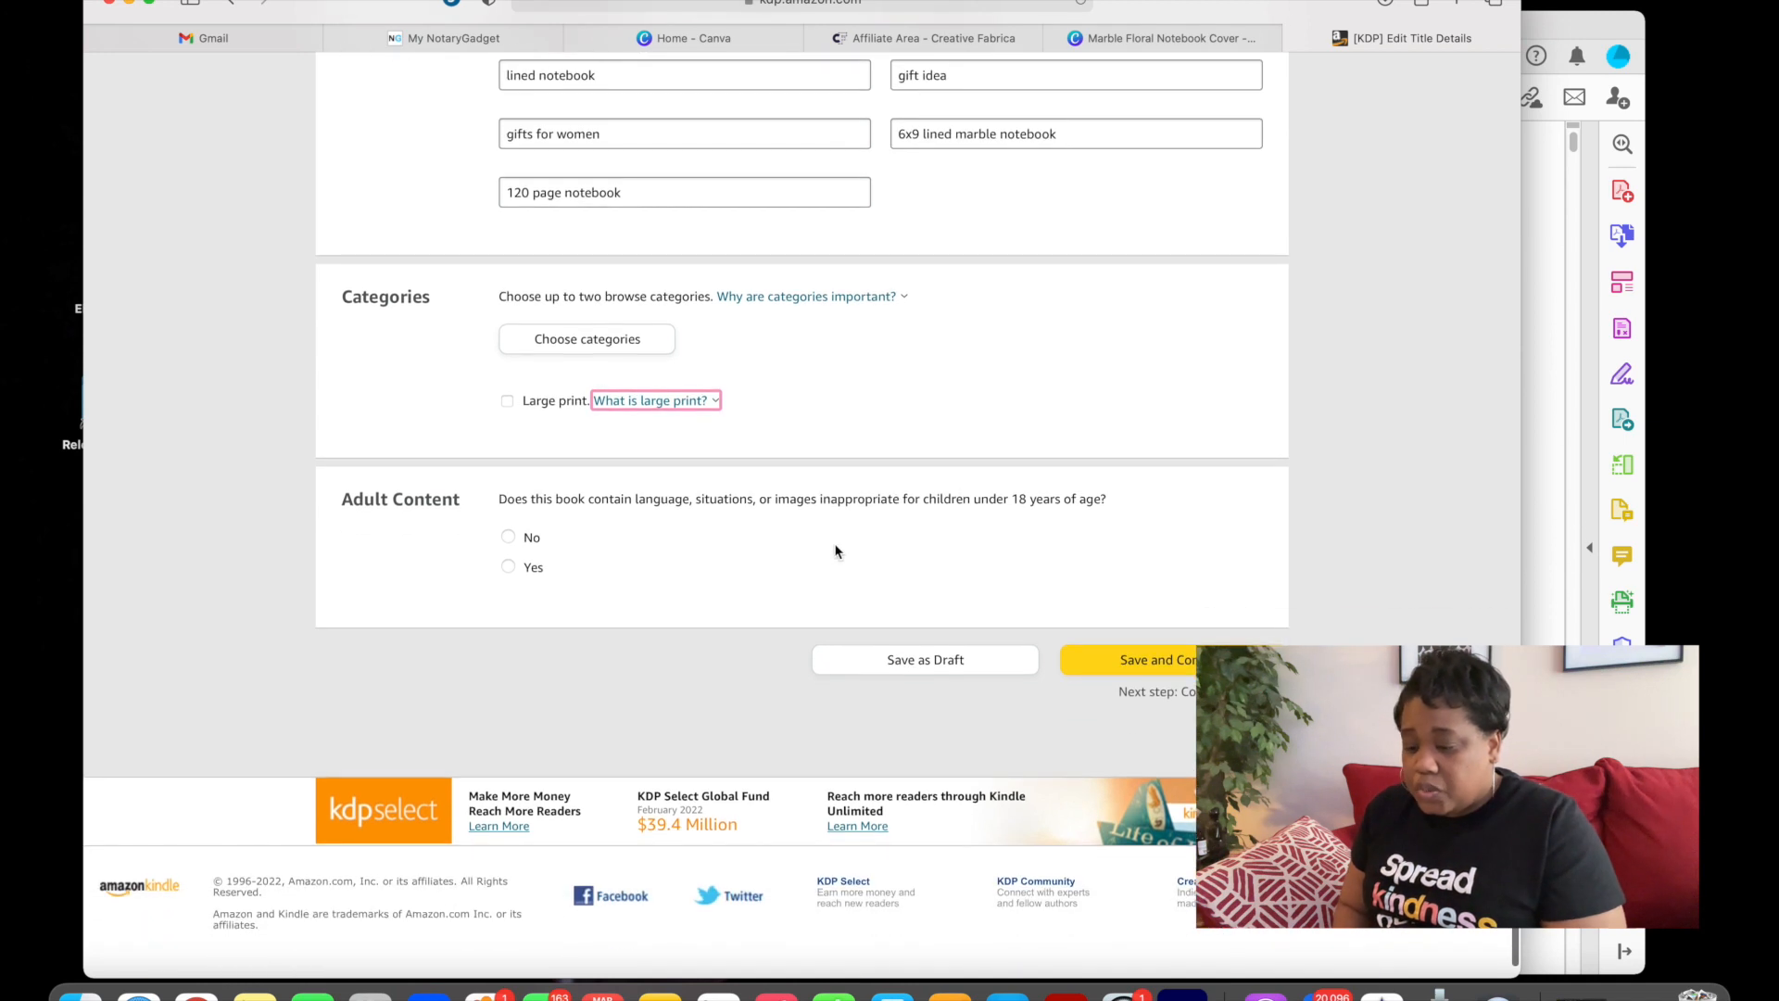
click(619, 357)
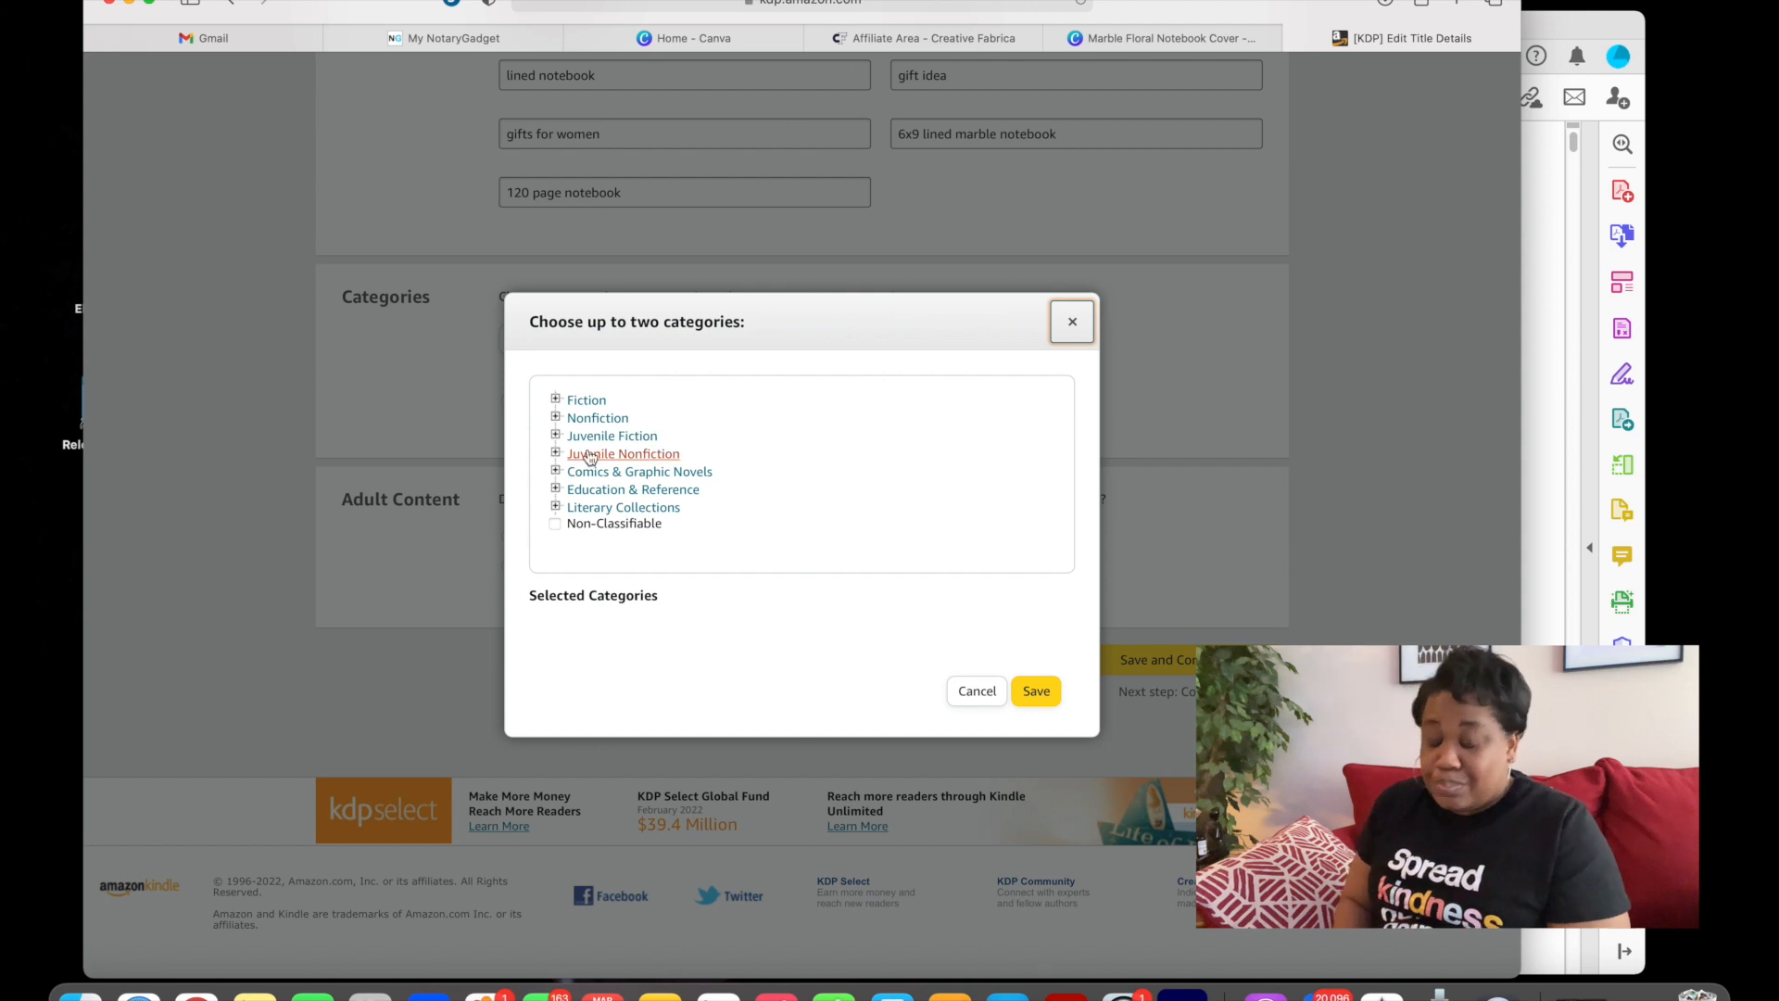
click(556, 419)
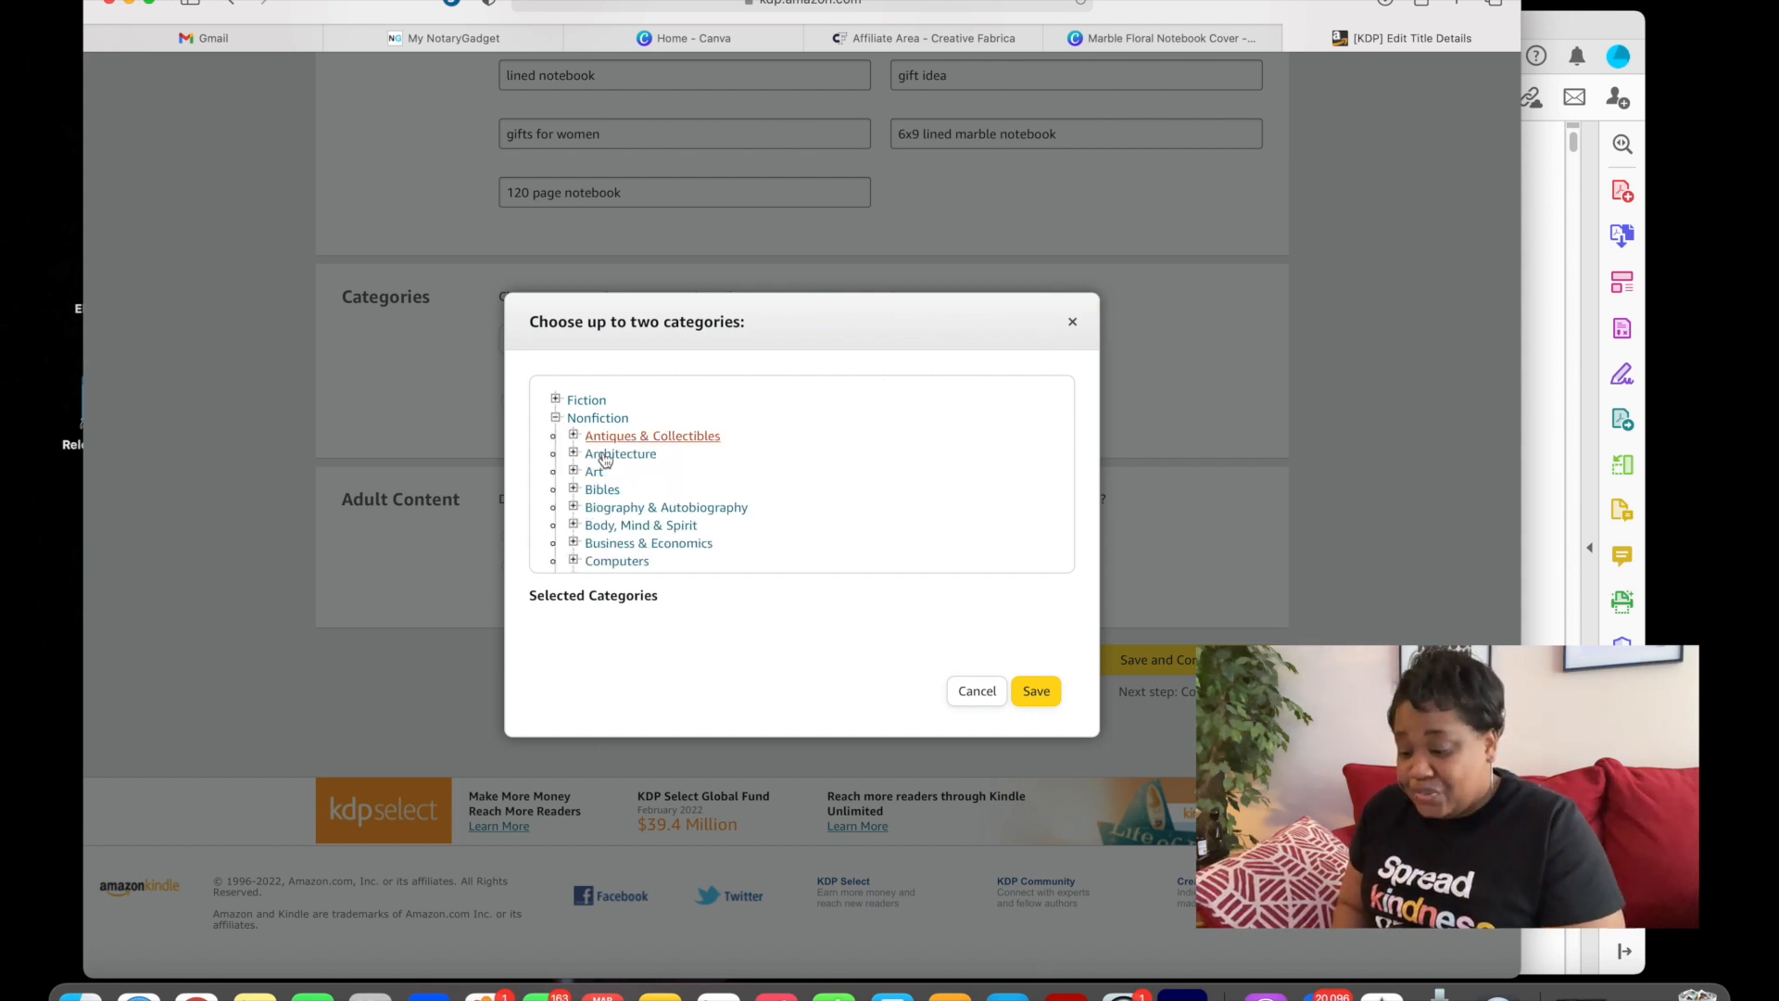
scroll(623, 505, down, 1)
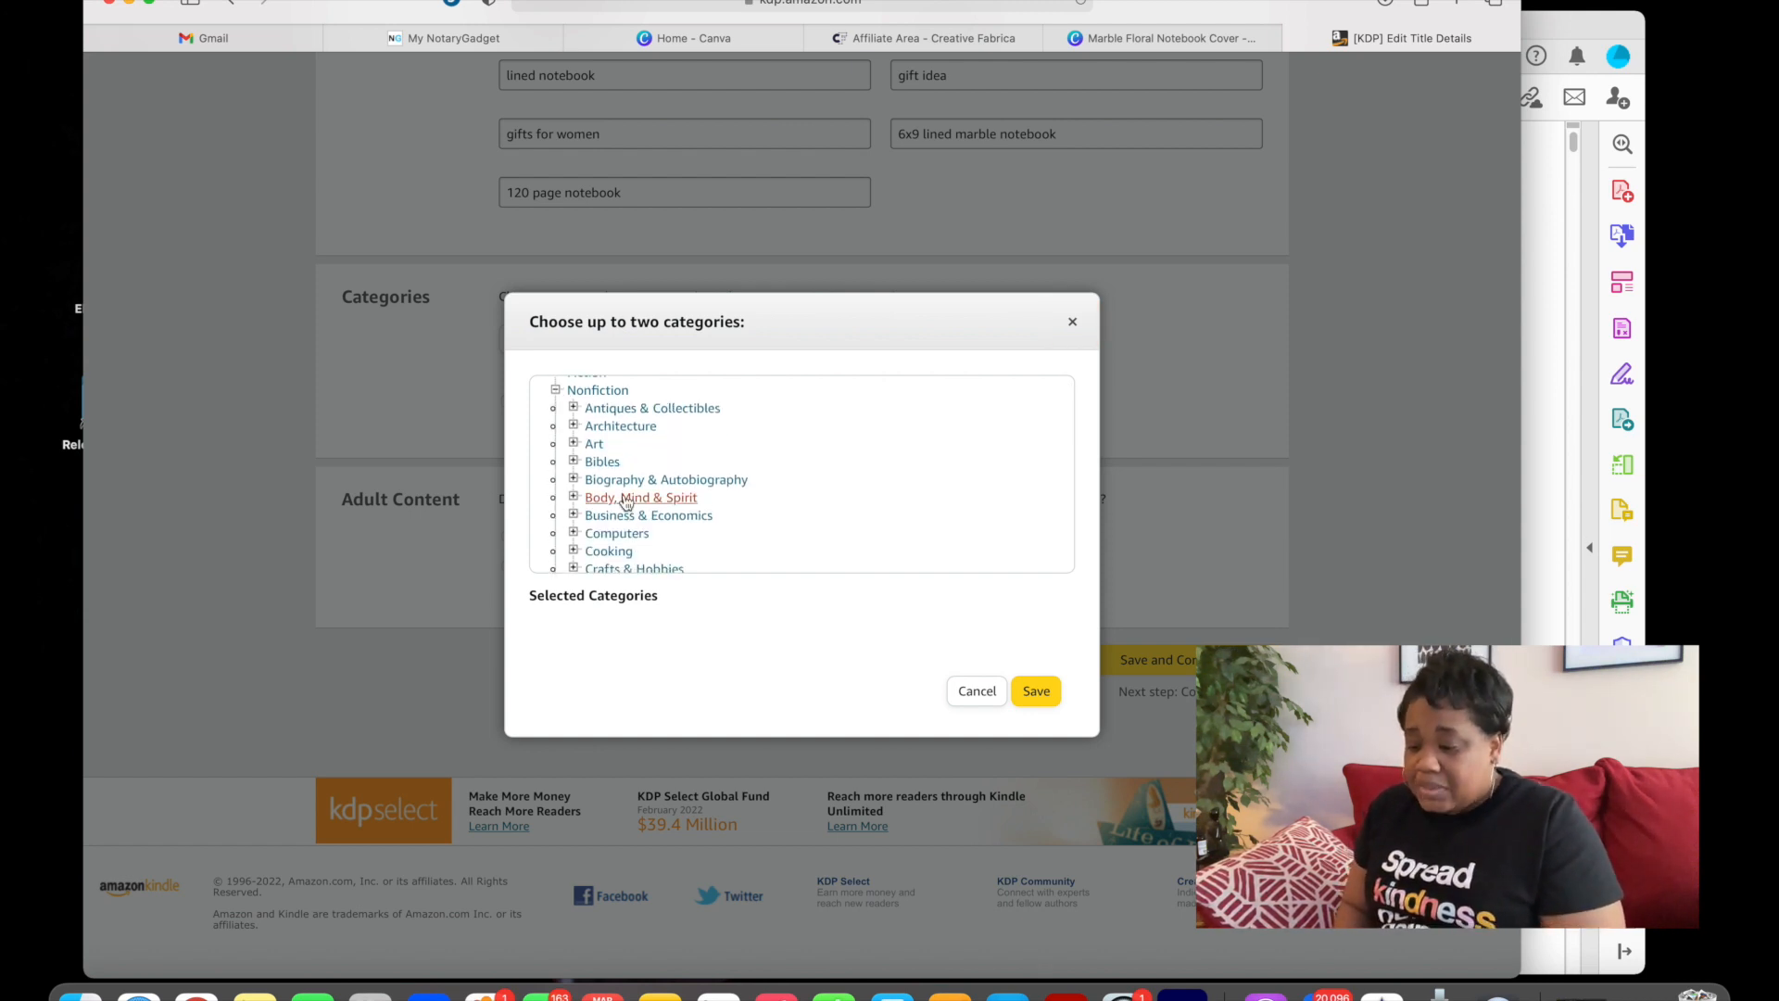
scroll(626, 501, down, 2)
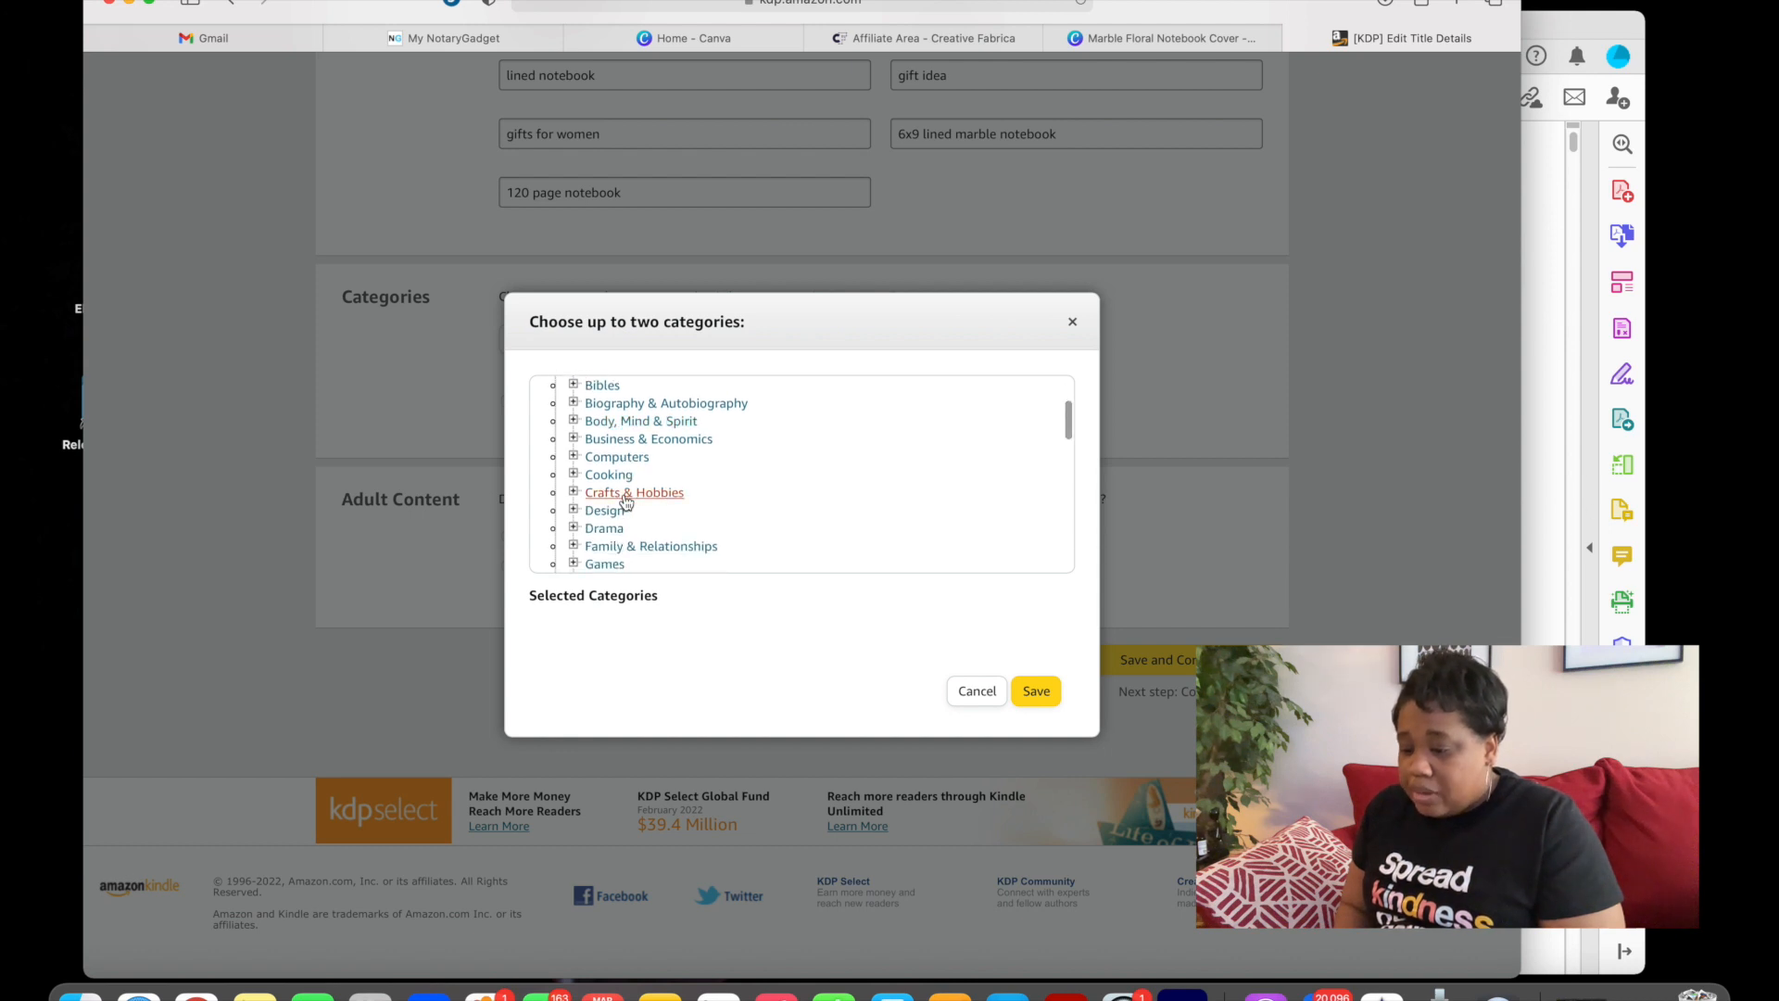
scroll(626, 501, down, 2)
scroll(625, 501, down, 2)
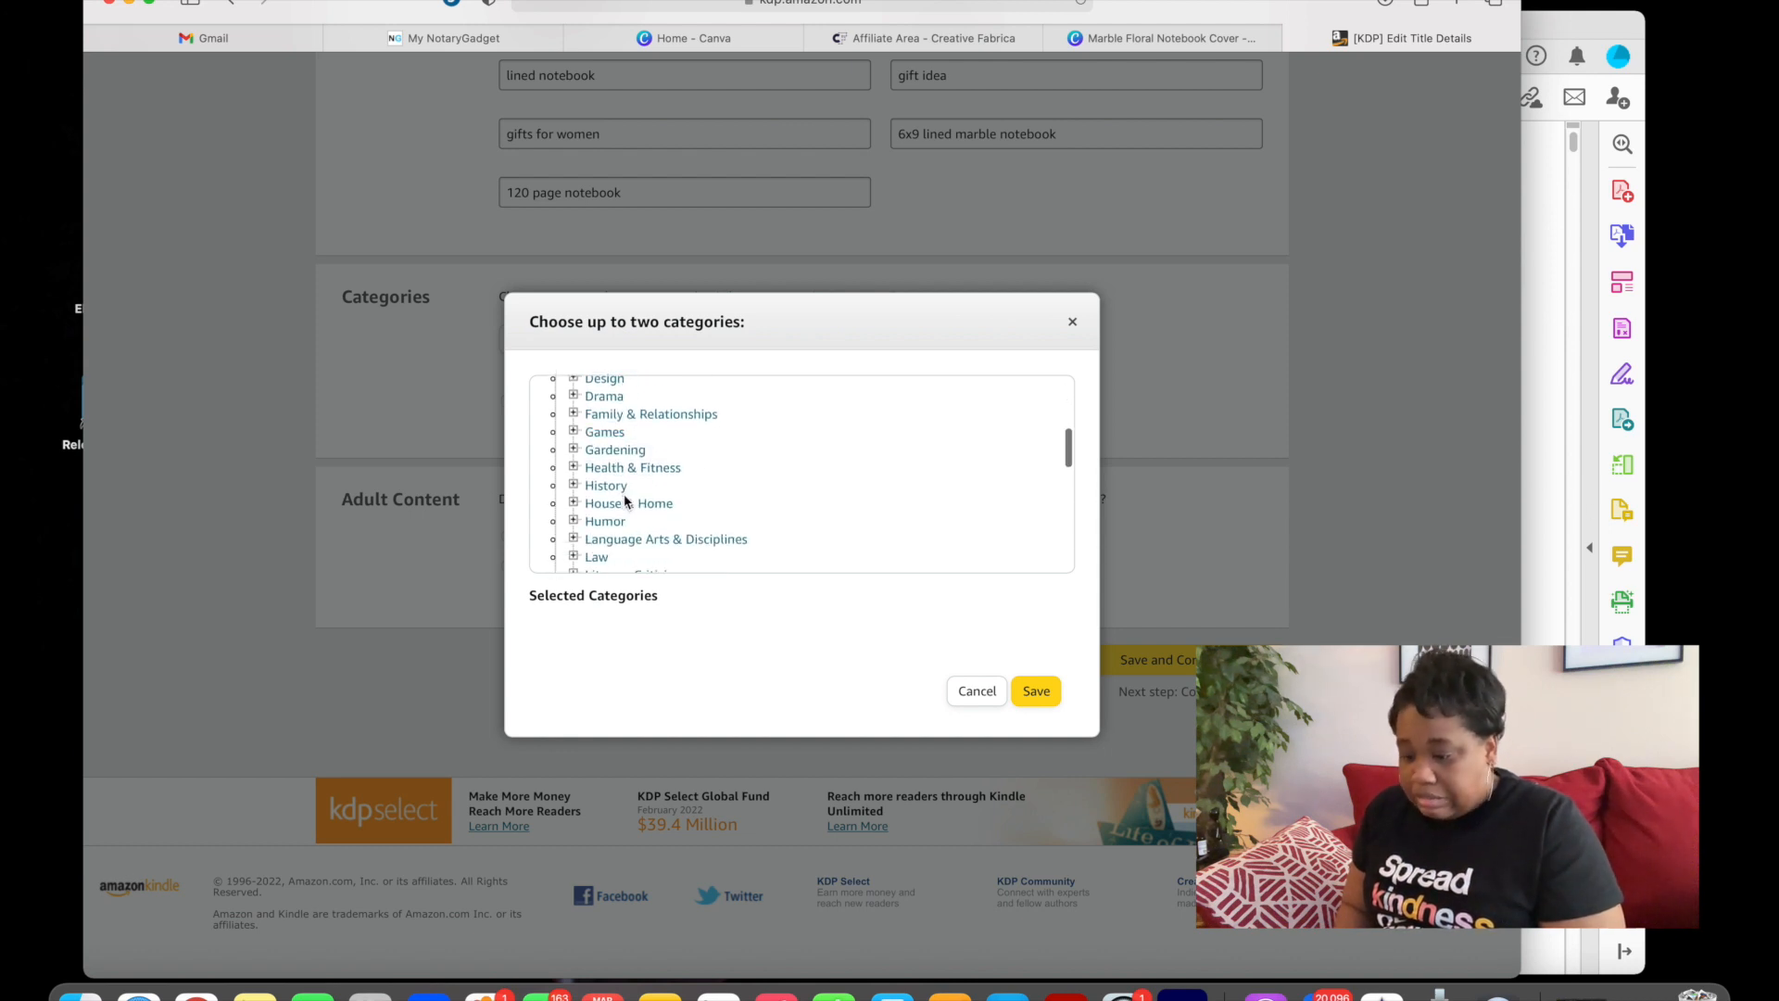
scroll(625, 501, up, 1)
scroll(625, 501, up, 5)
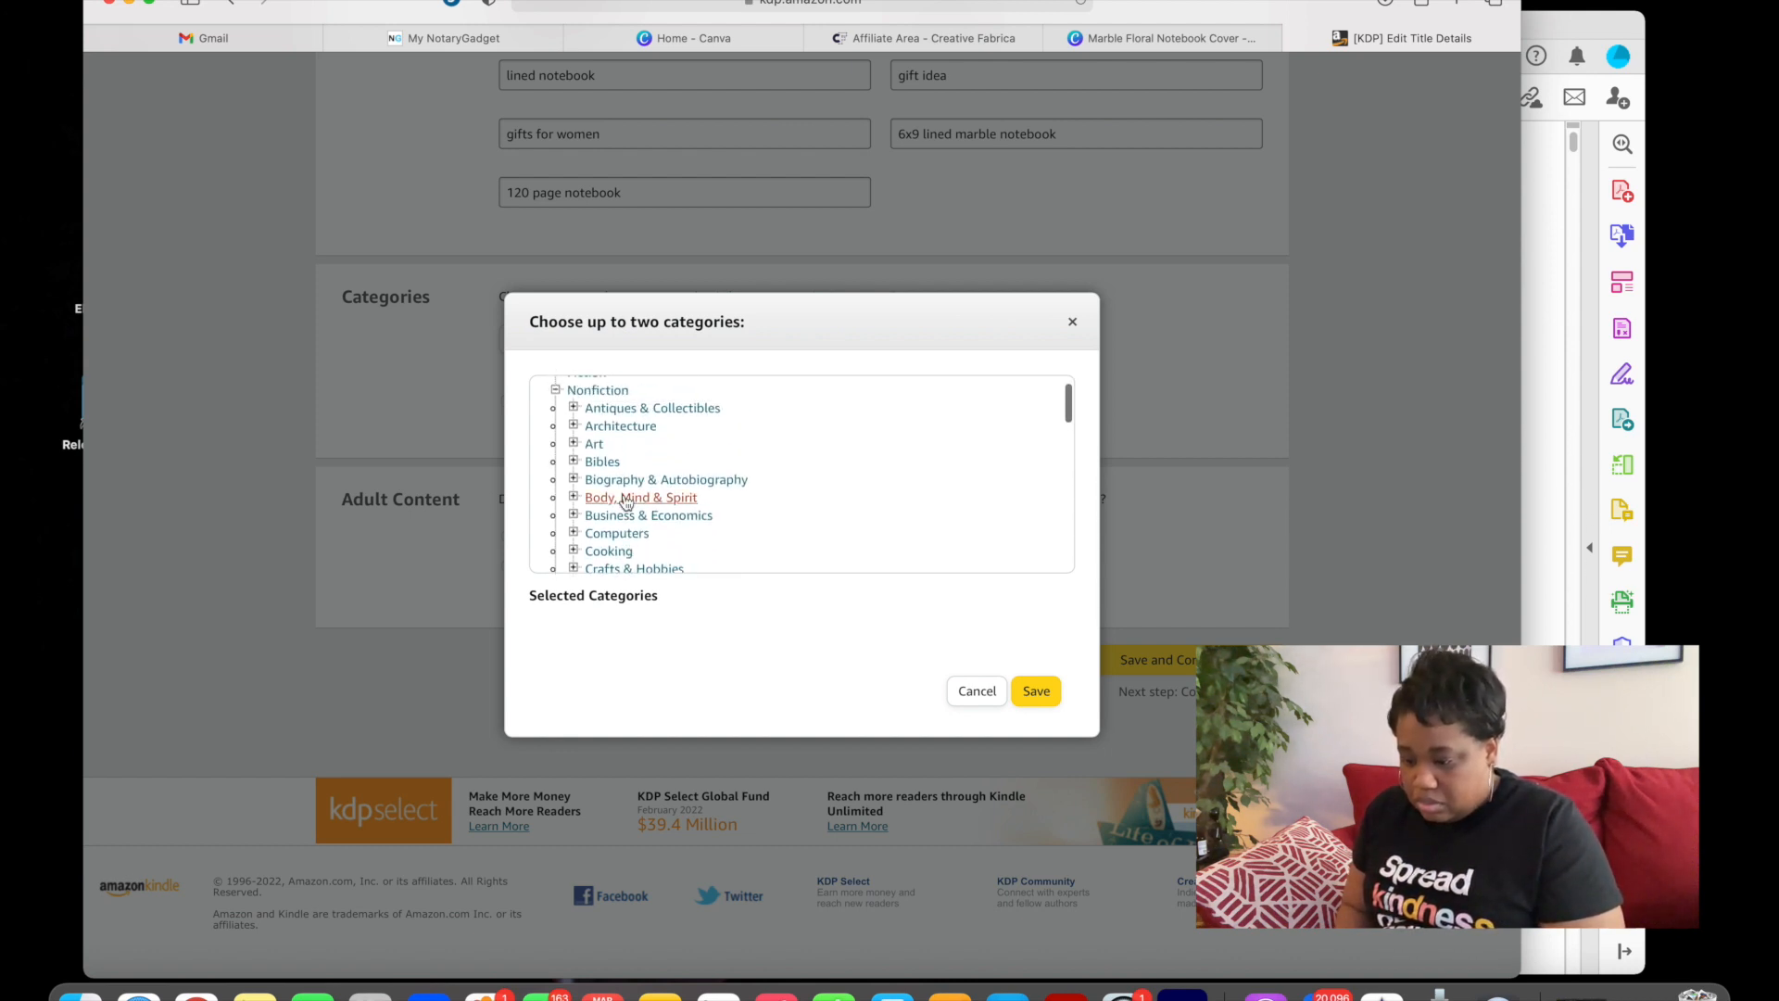
scroll(626, 501, down, 4)
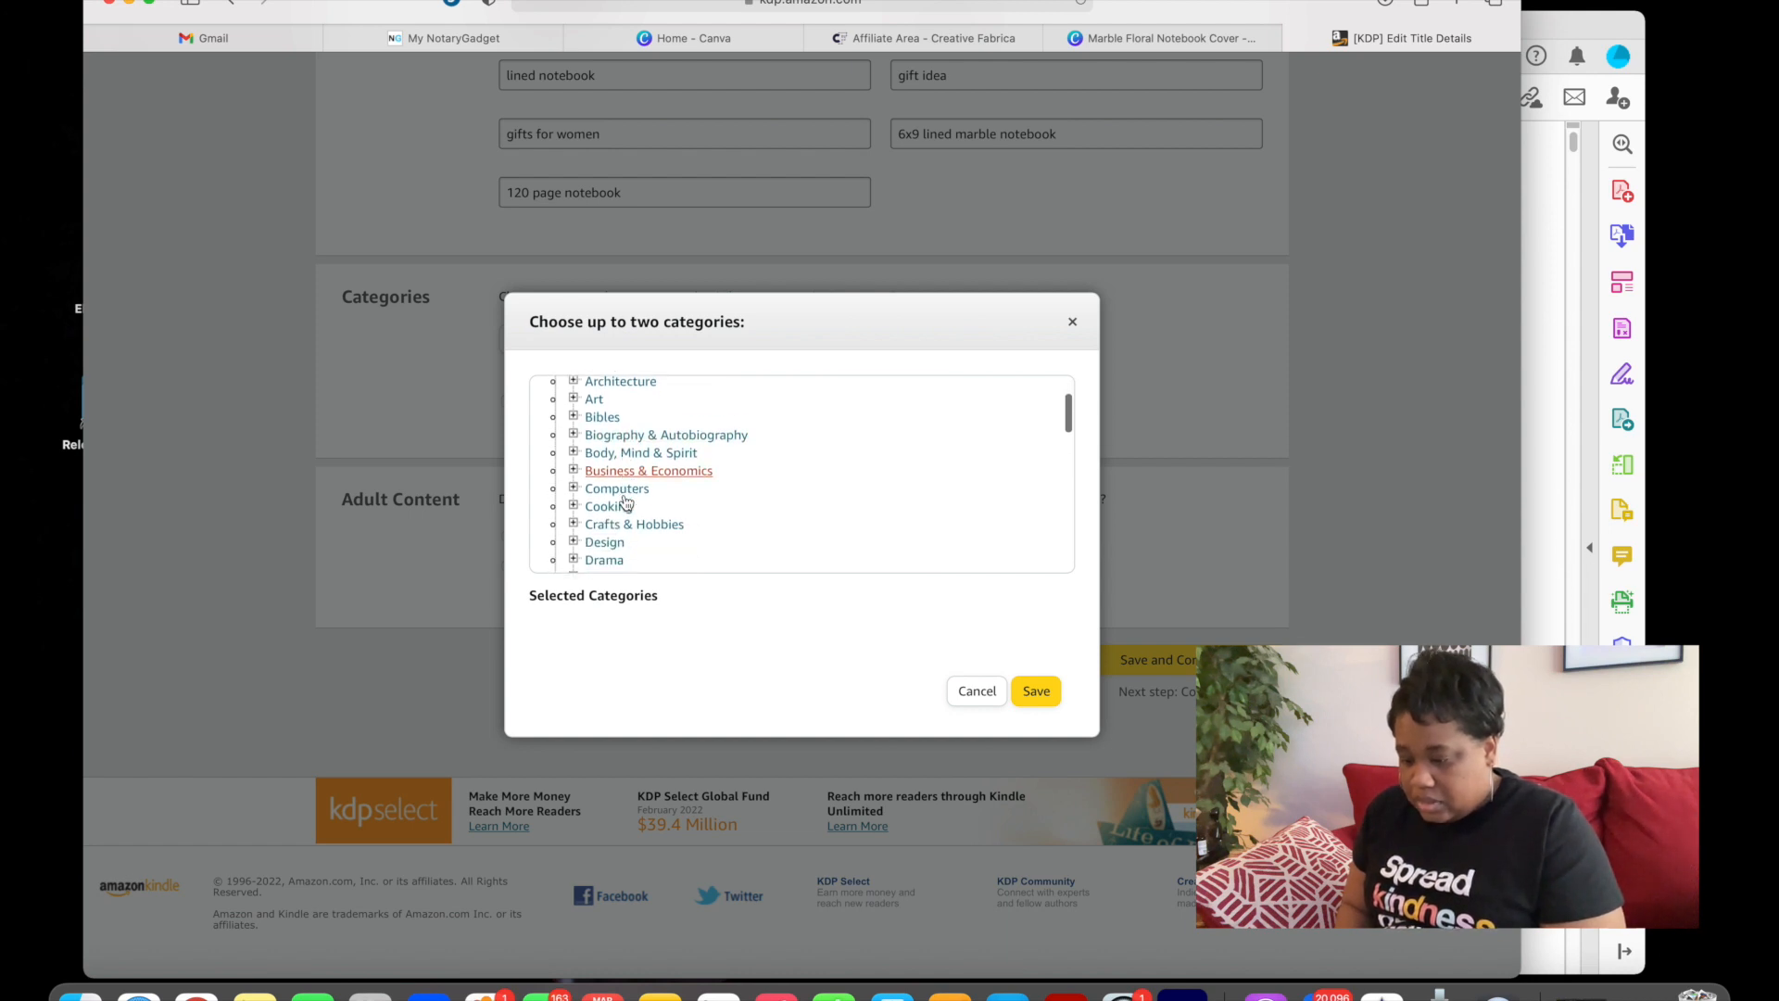
scroll(626, 501, down, 3)
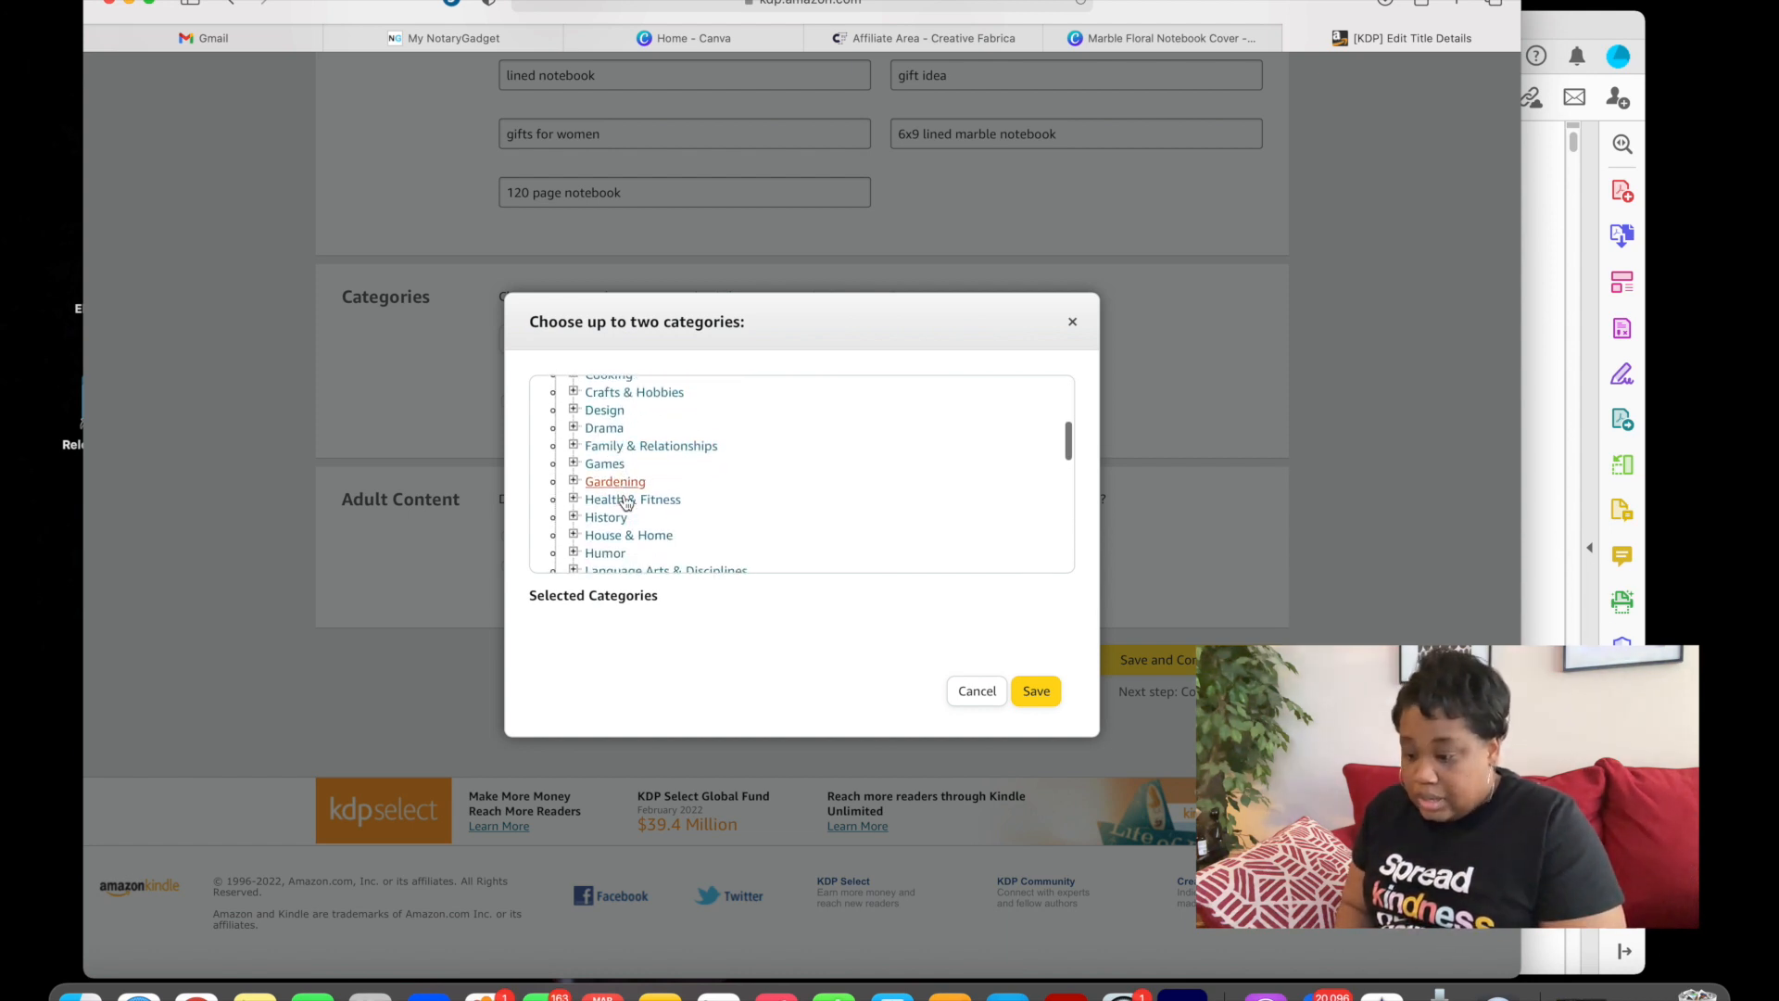
scroll(626, 501, down, 6)
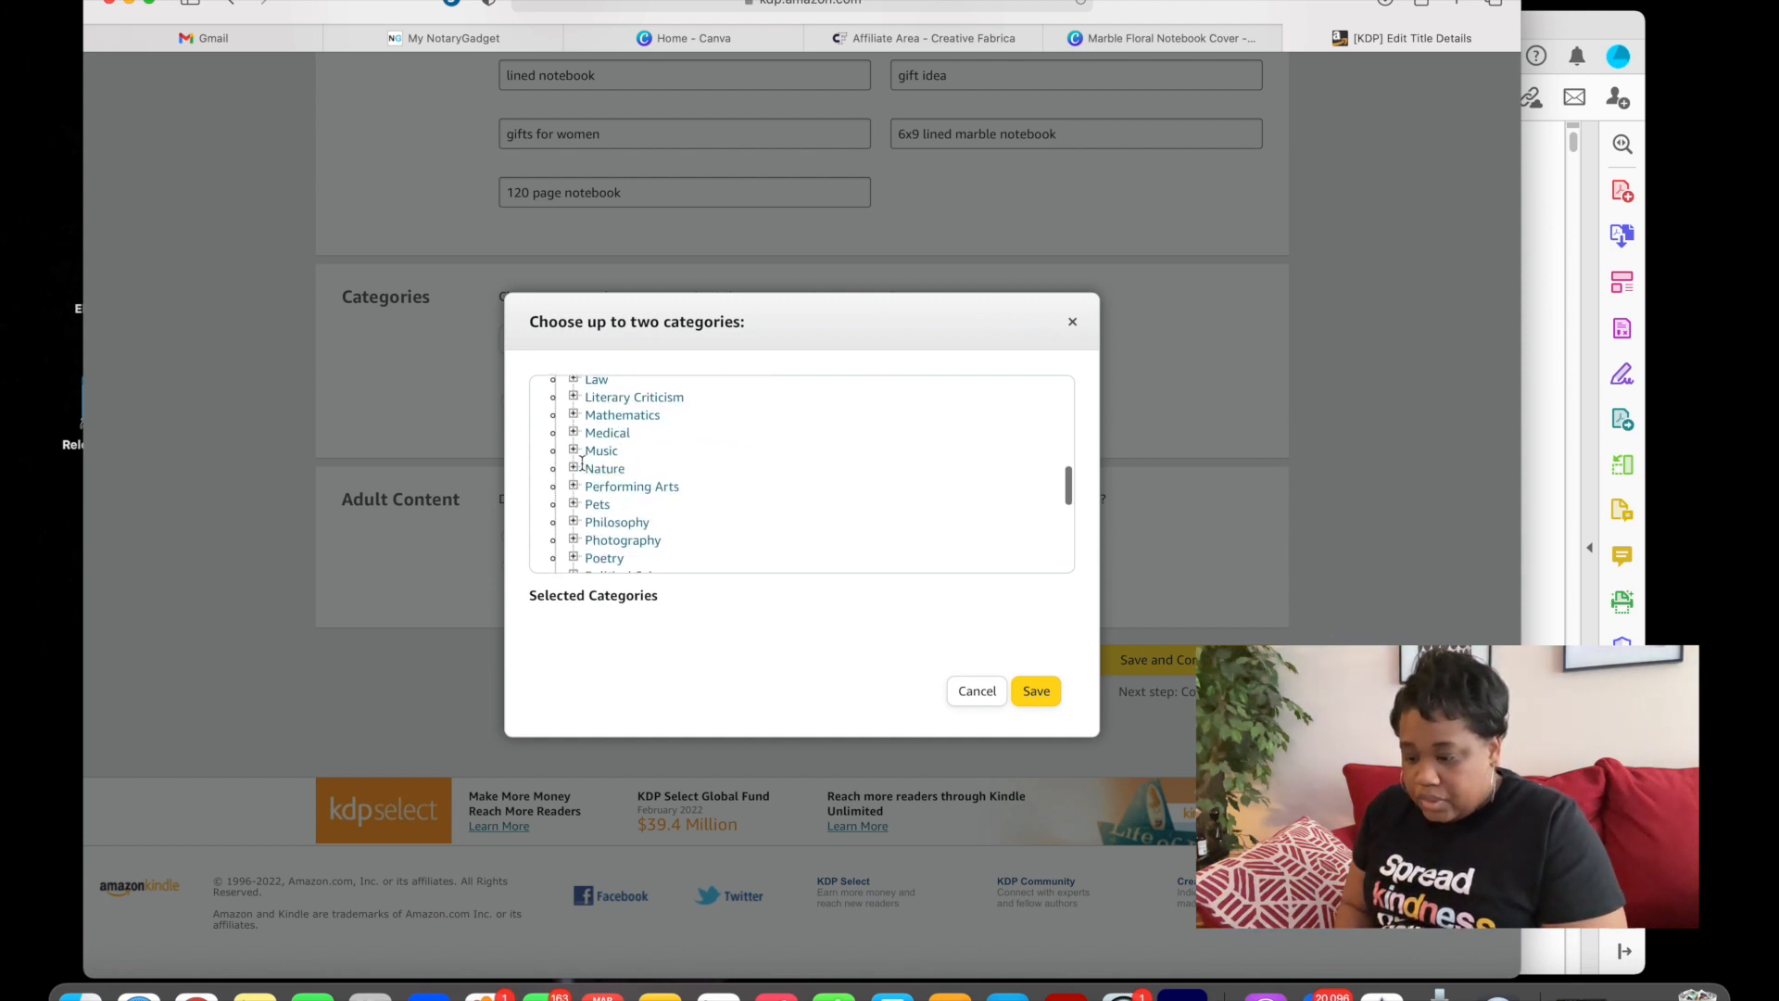
- Choose Nonfiction > Nature > General as the book's category and save the selection
click(575, 469)
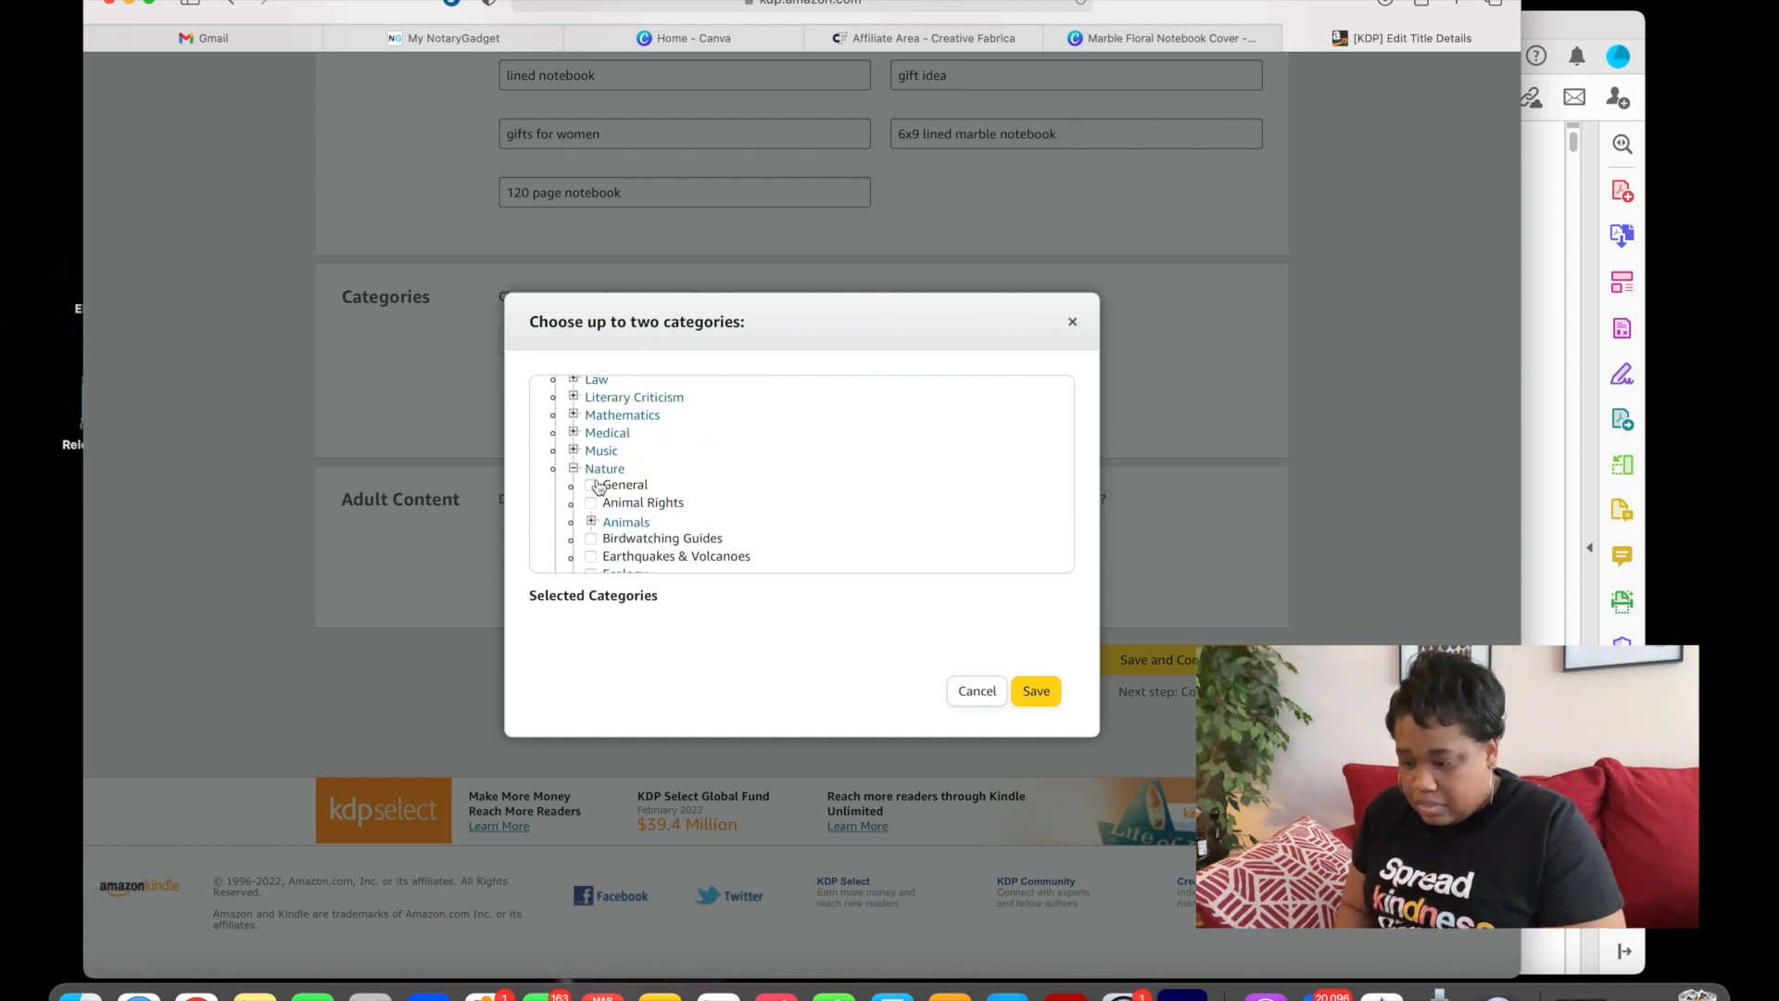
scroll(598, 501, down, 4)
scroll(602, 508, down, 7)
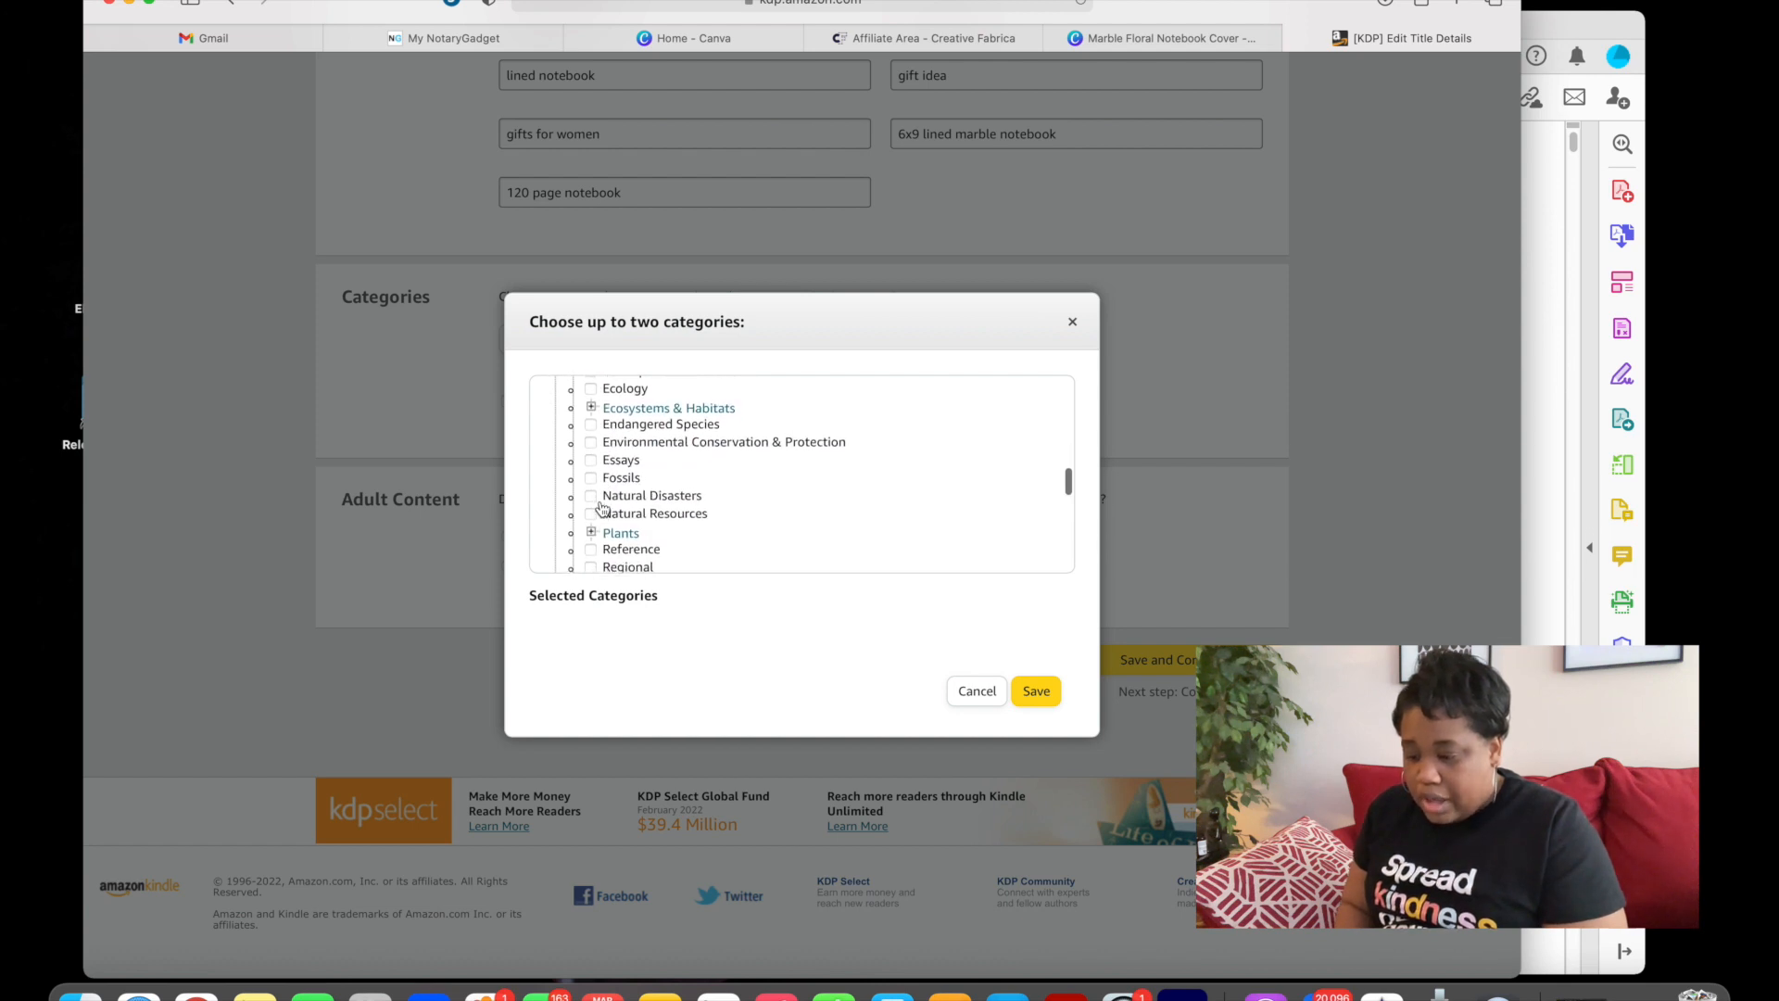
scroll(602, 508, up, 9)
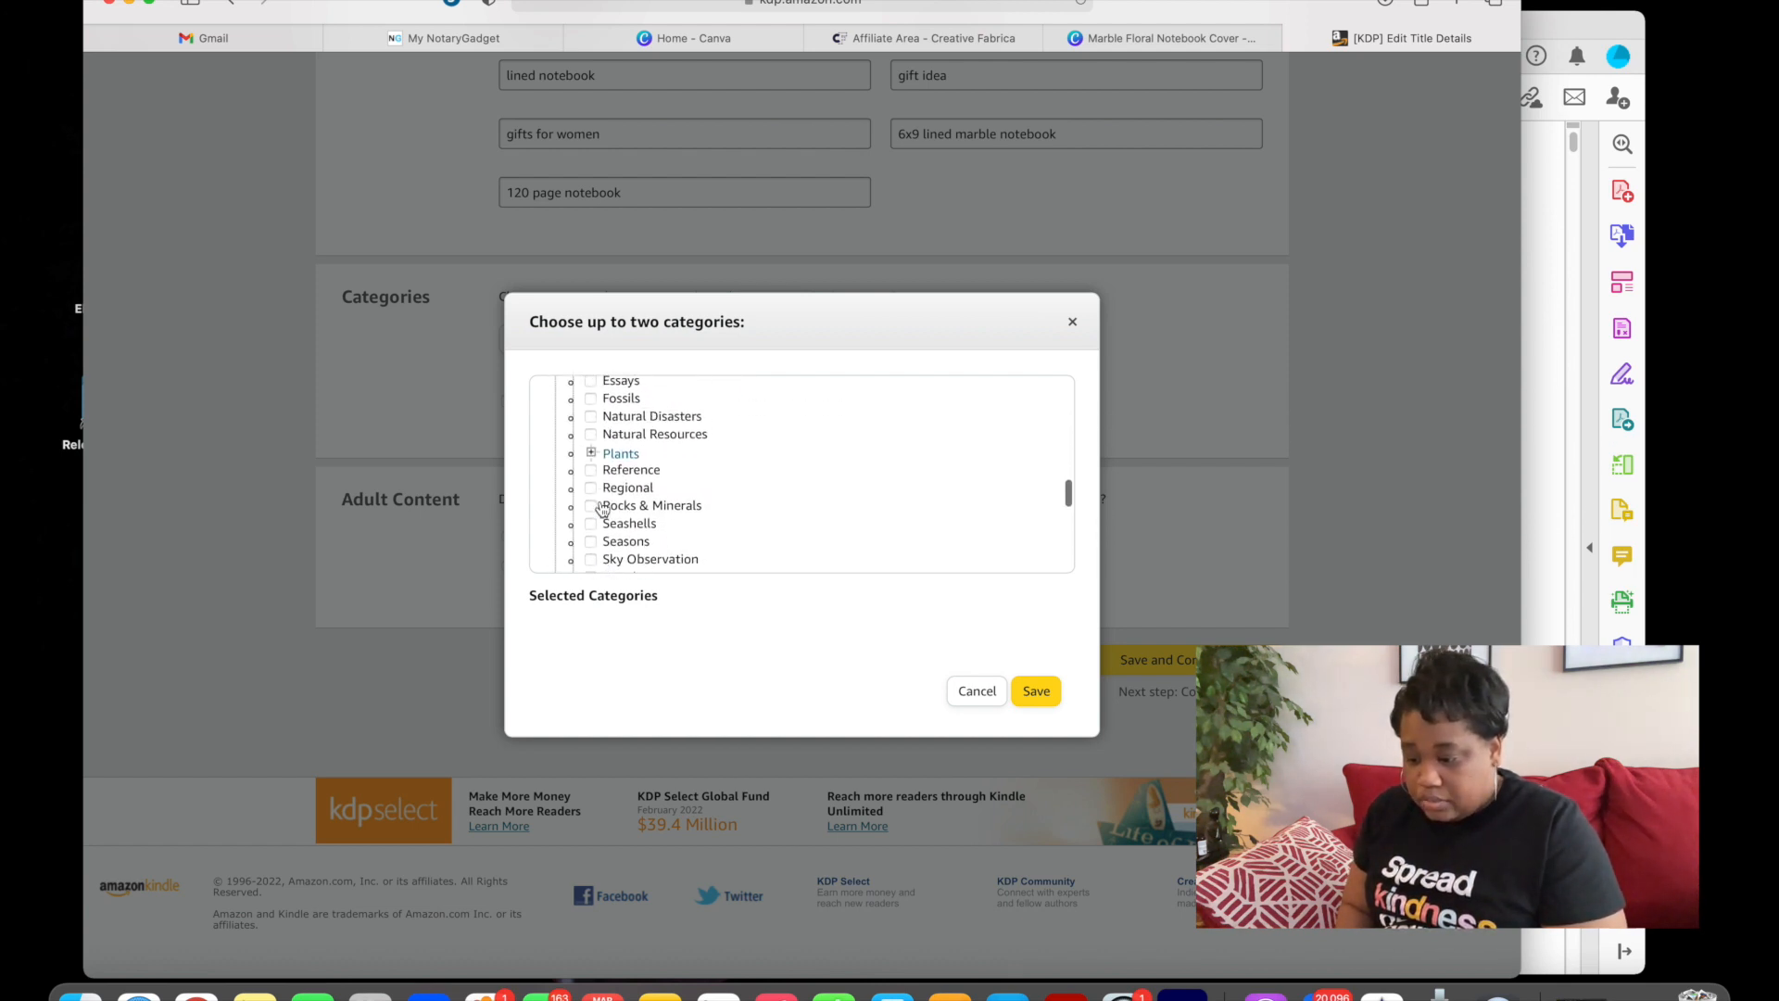
scroll(601, 508, up, 1)
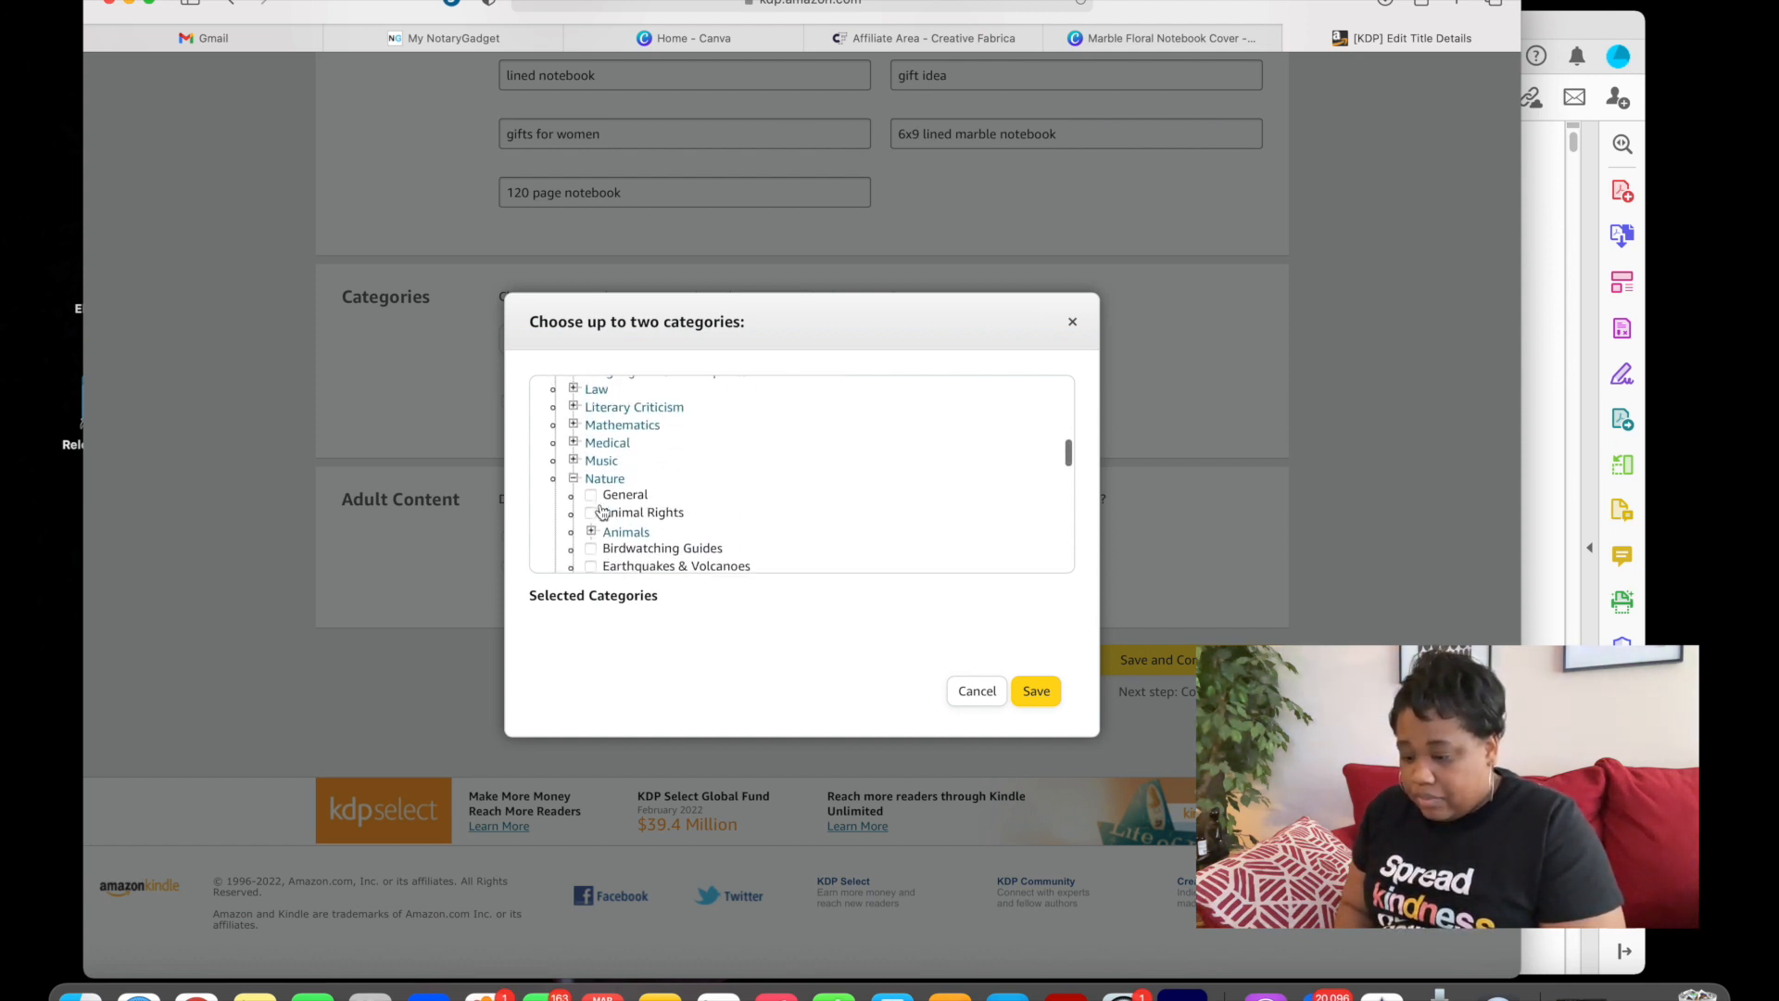
click(590, 495)
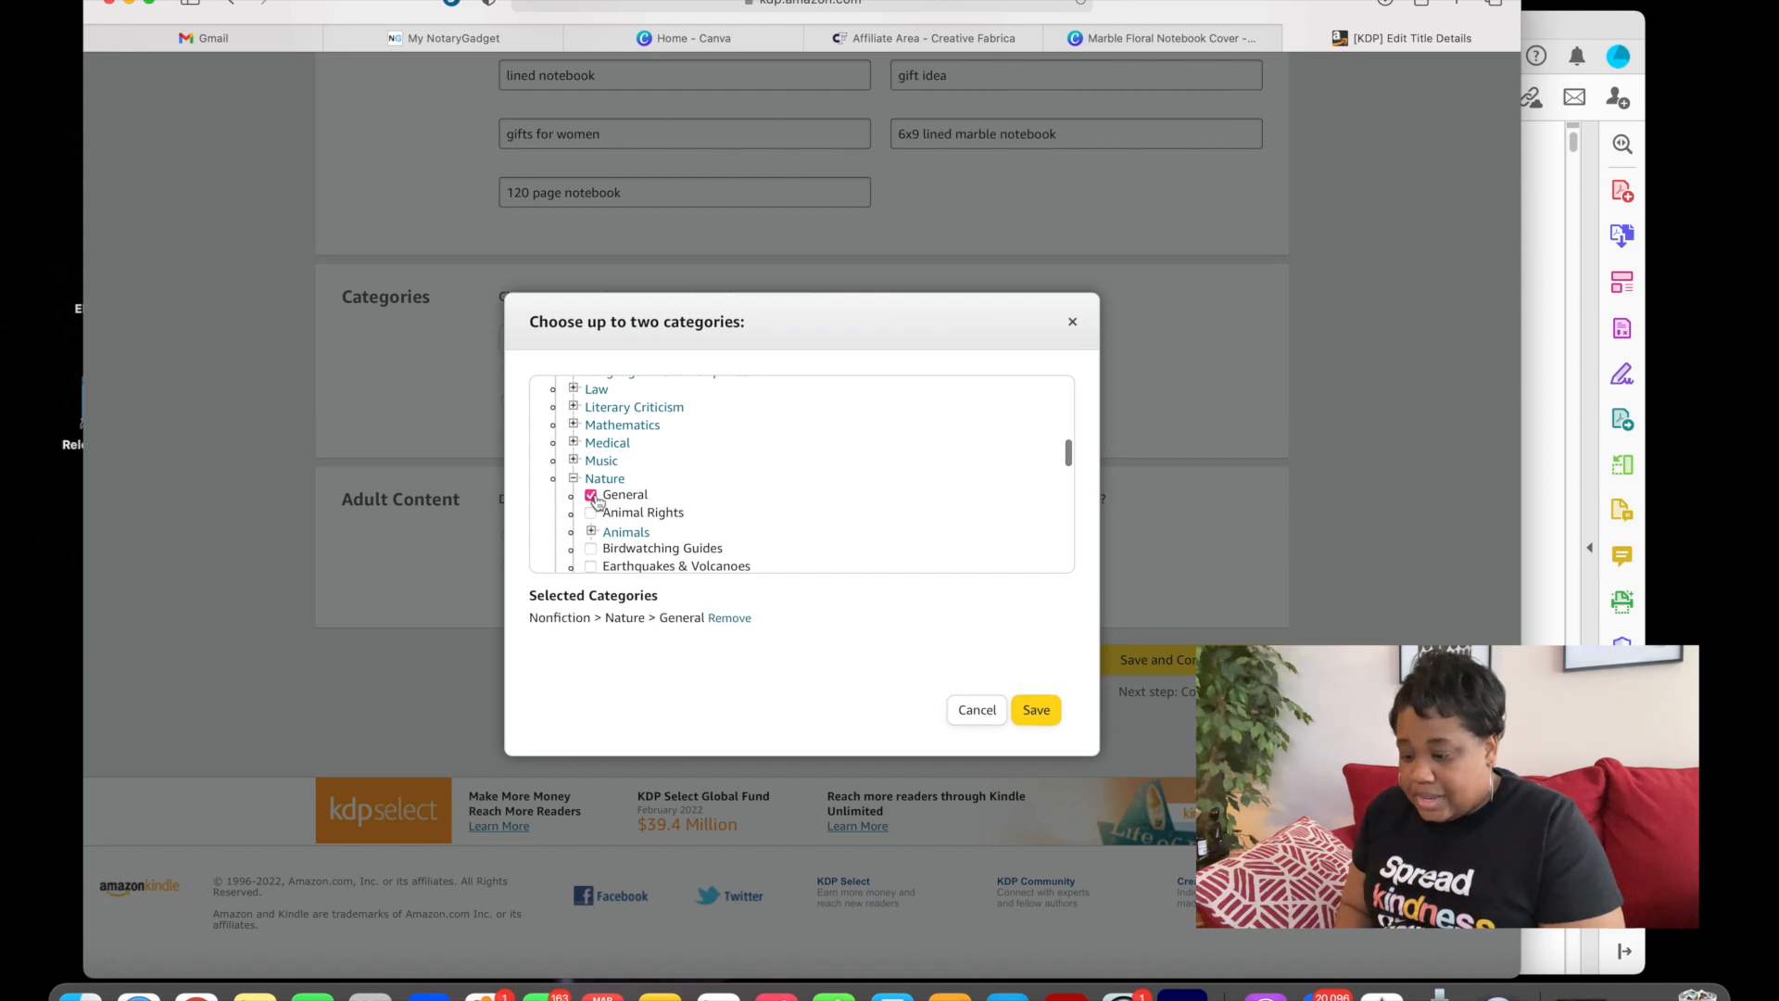
click(1035, 709)
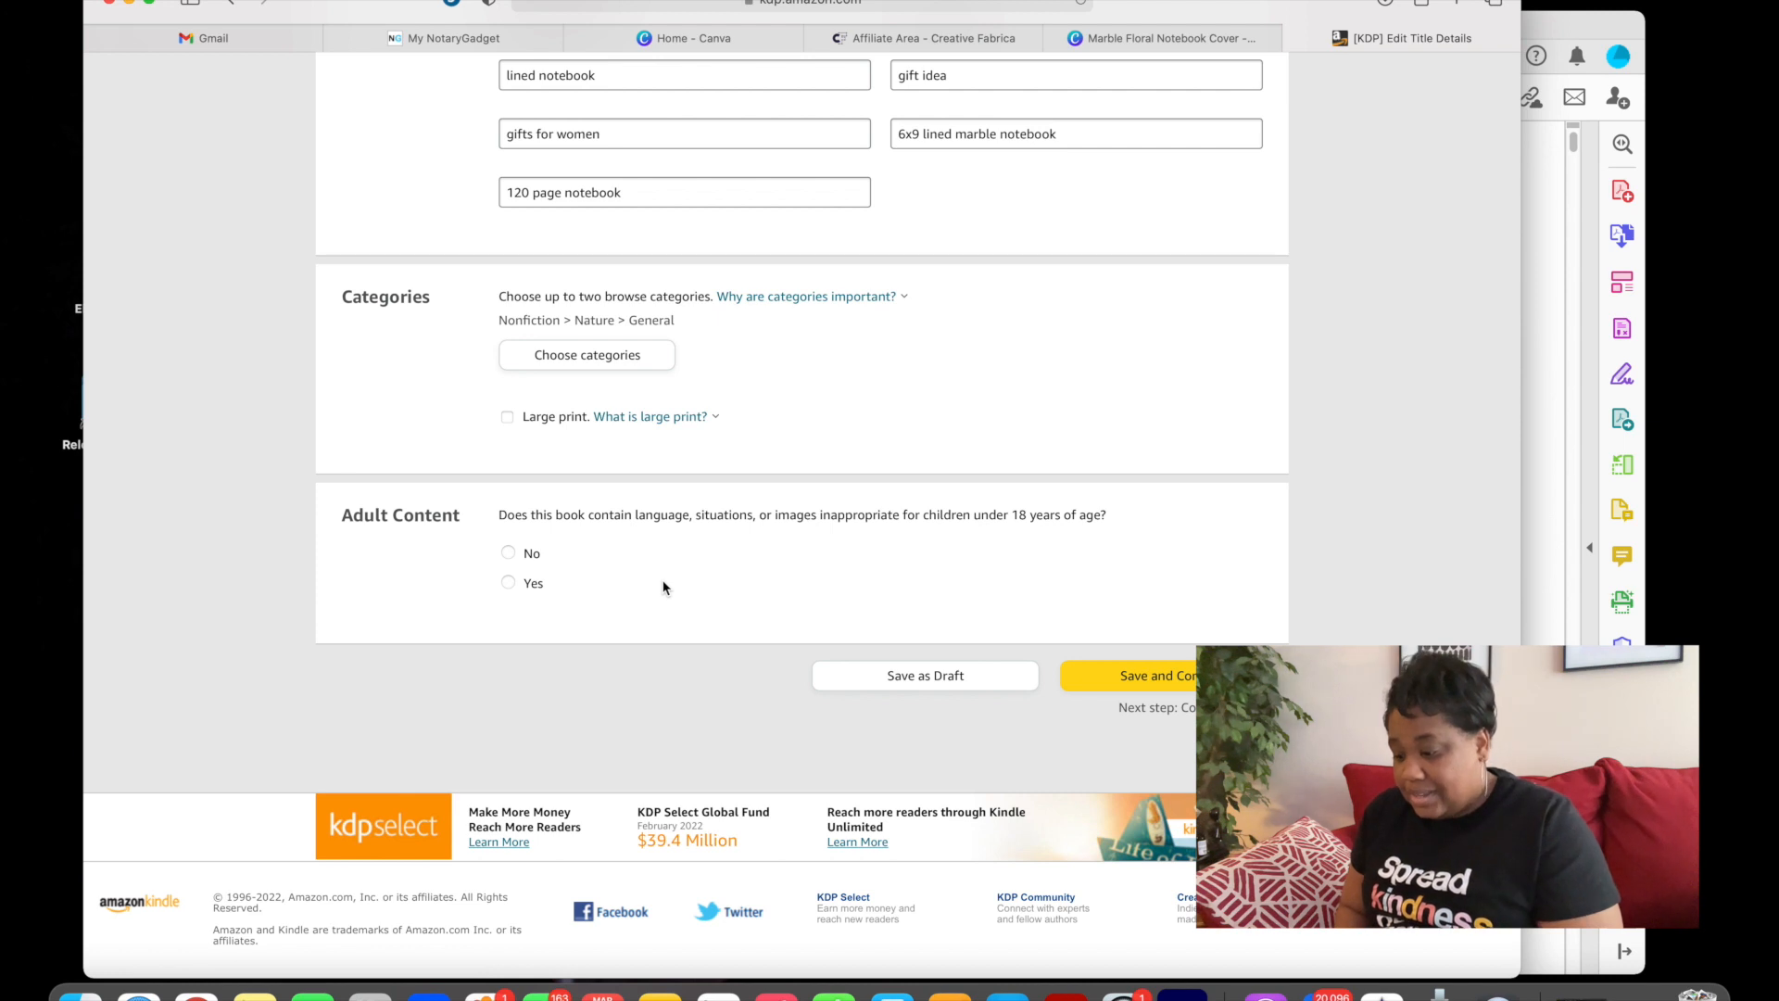
- Answer No to the adult content question, continue to the paperback content and assign the book a free KDP ISBN
click(508, 553)
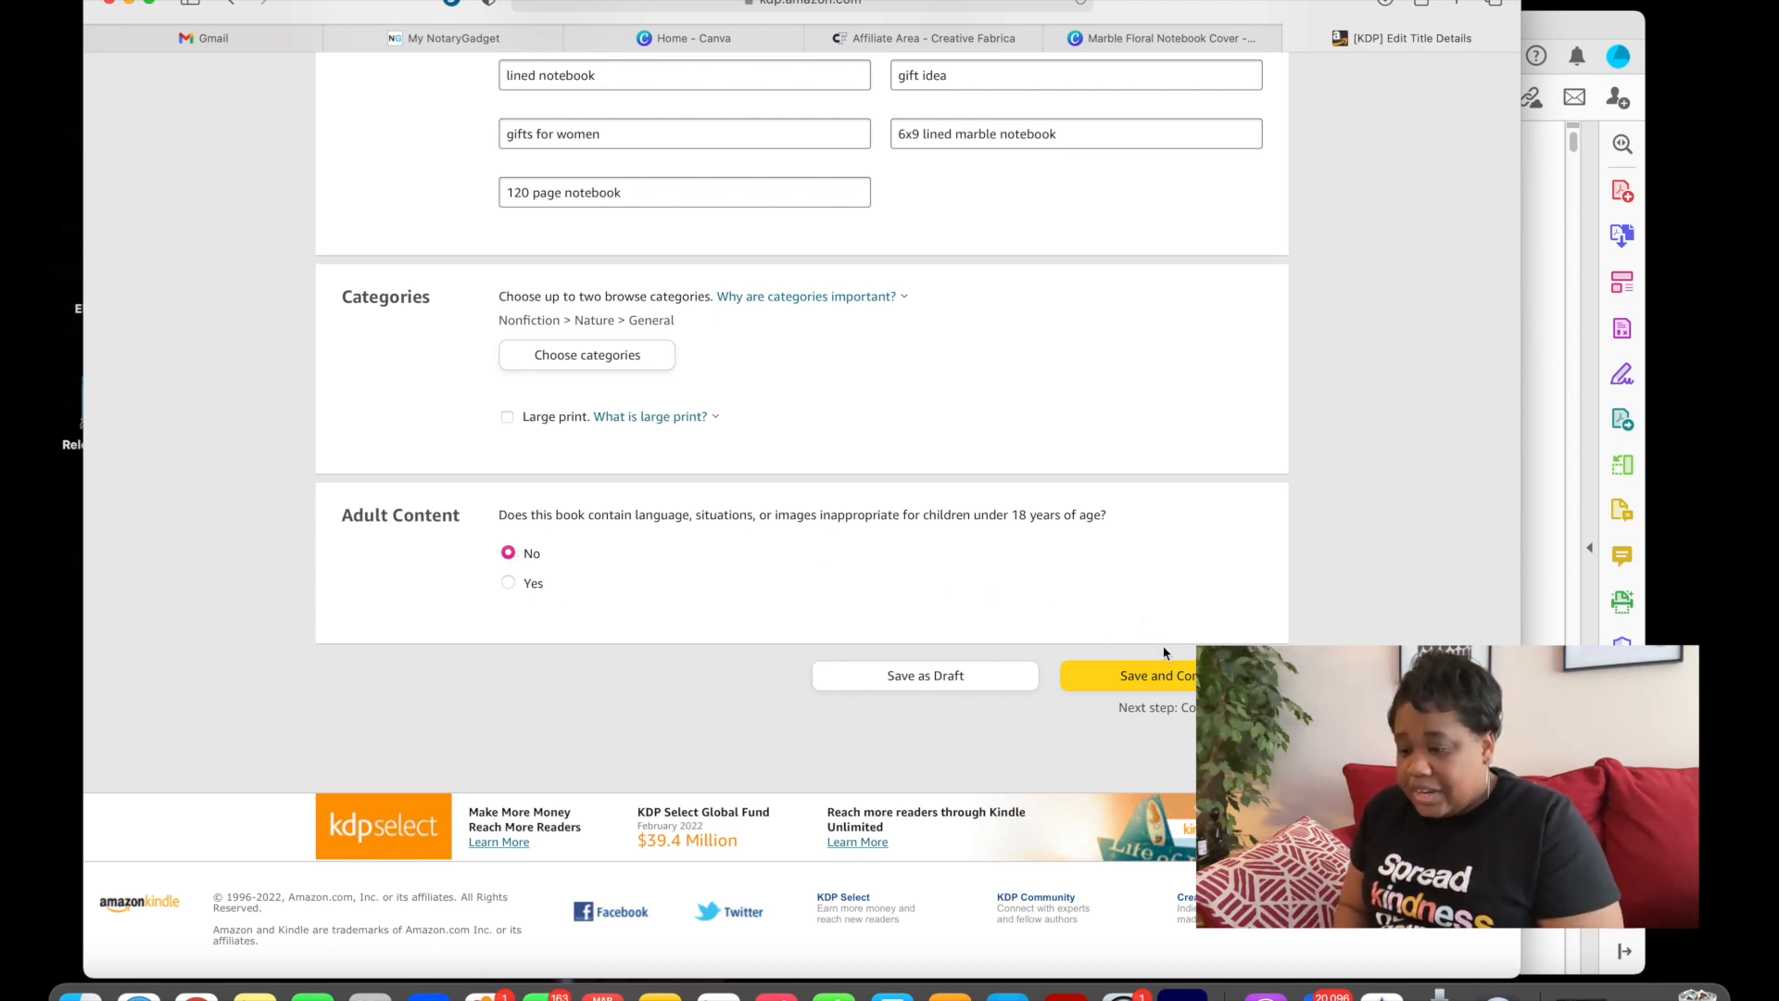
click(1159, 682)
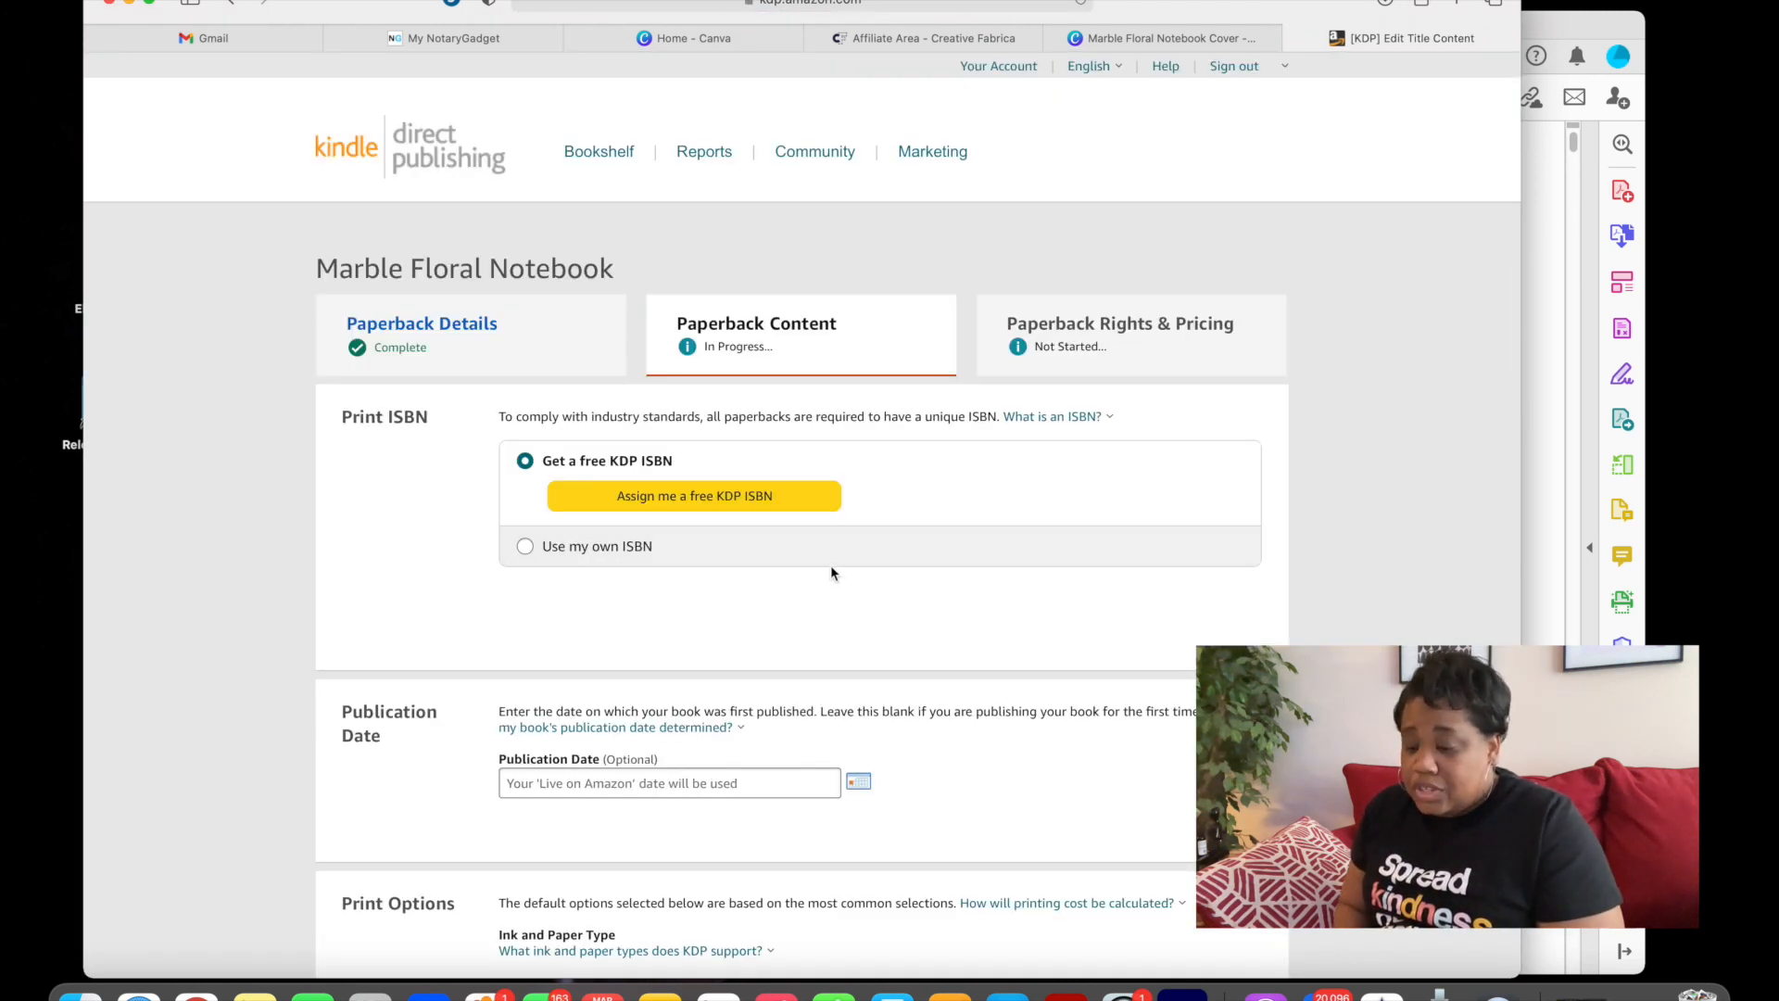
click(759, 515)
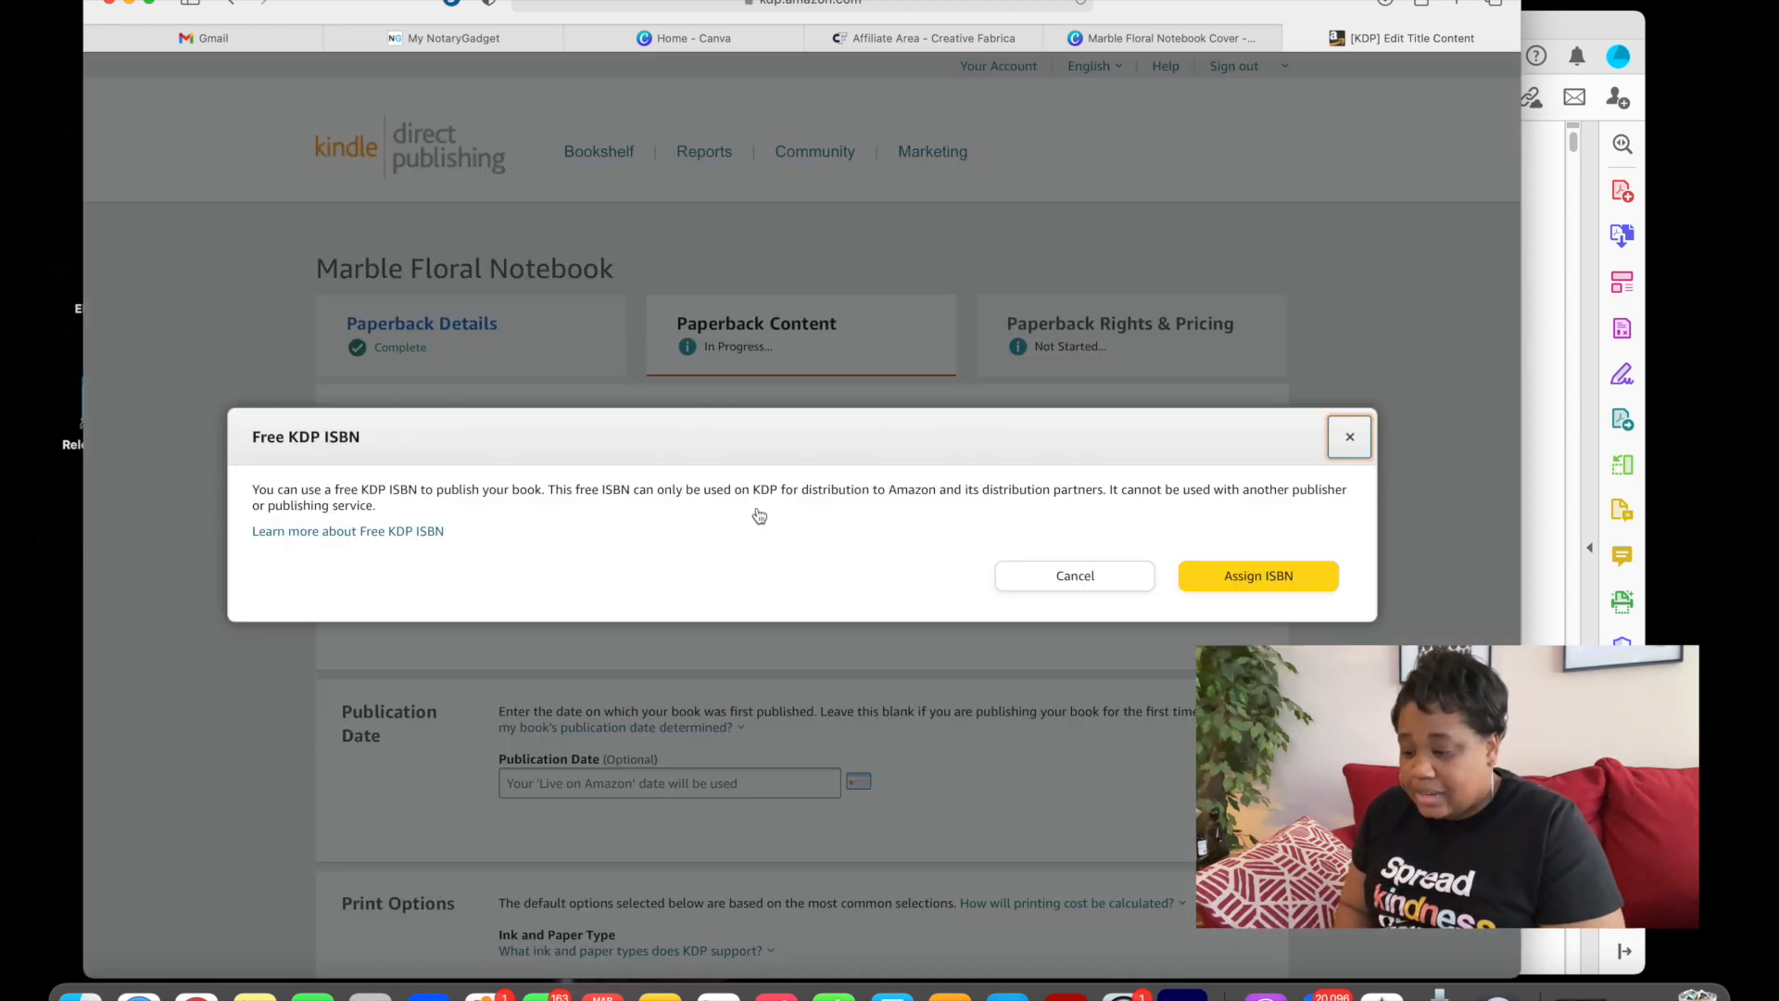
click(1306, 584)
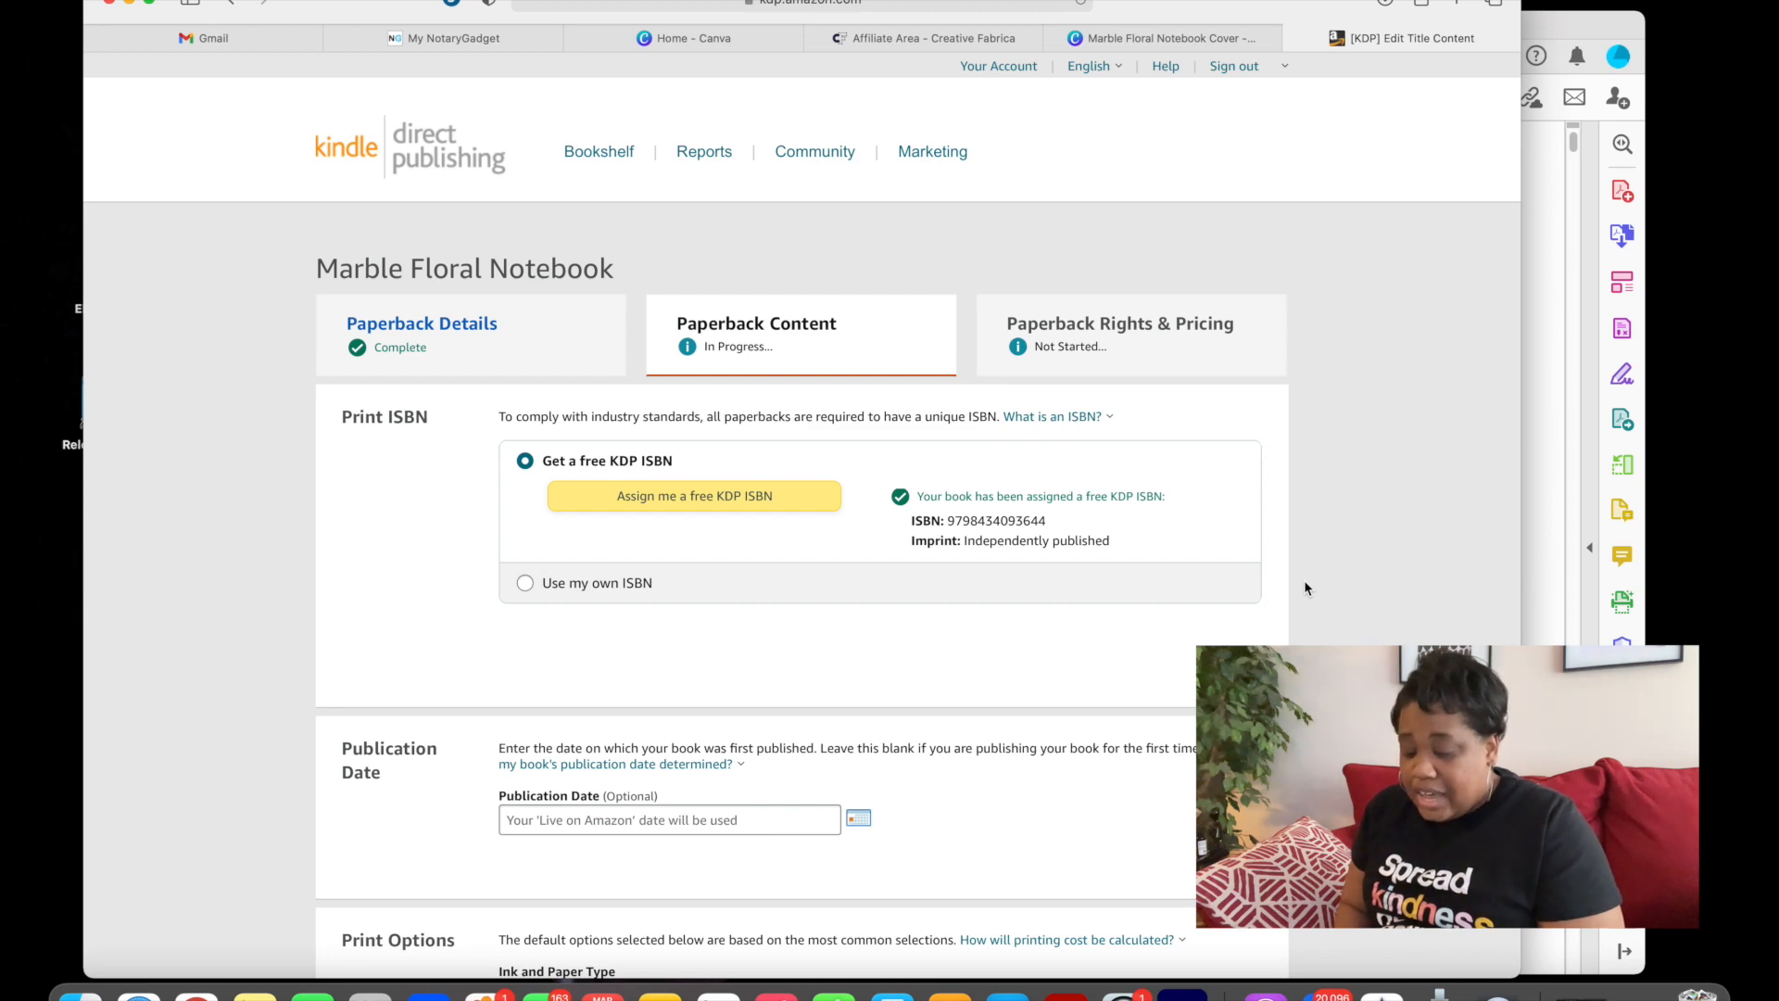
- Review the publication date and the ink and paper options, and open the explanation of the trim size
scroll(1305, 583, down, 3)
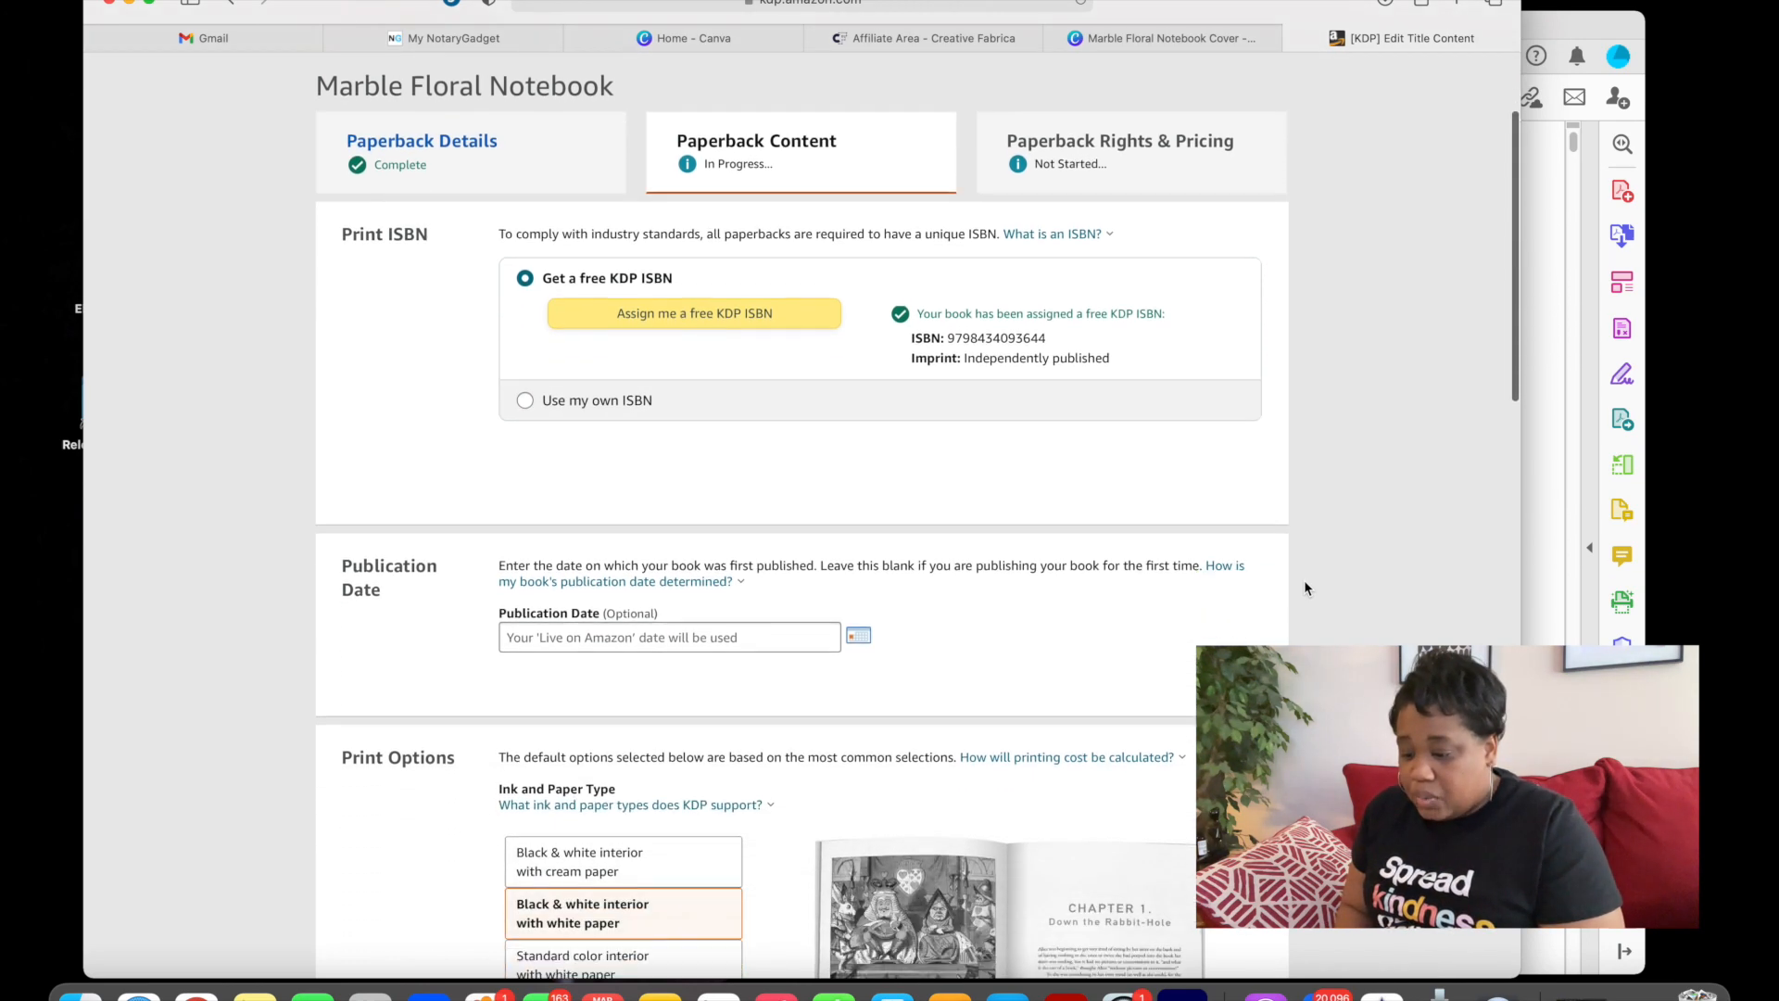
scroll(1304, 582, down, 2)
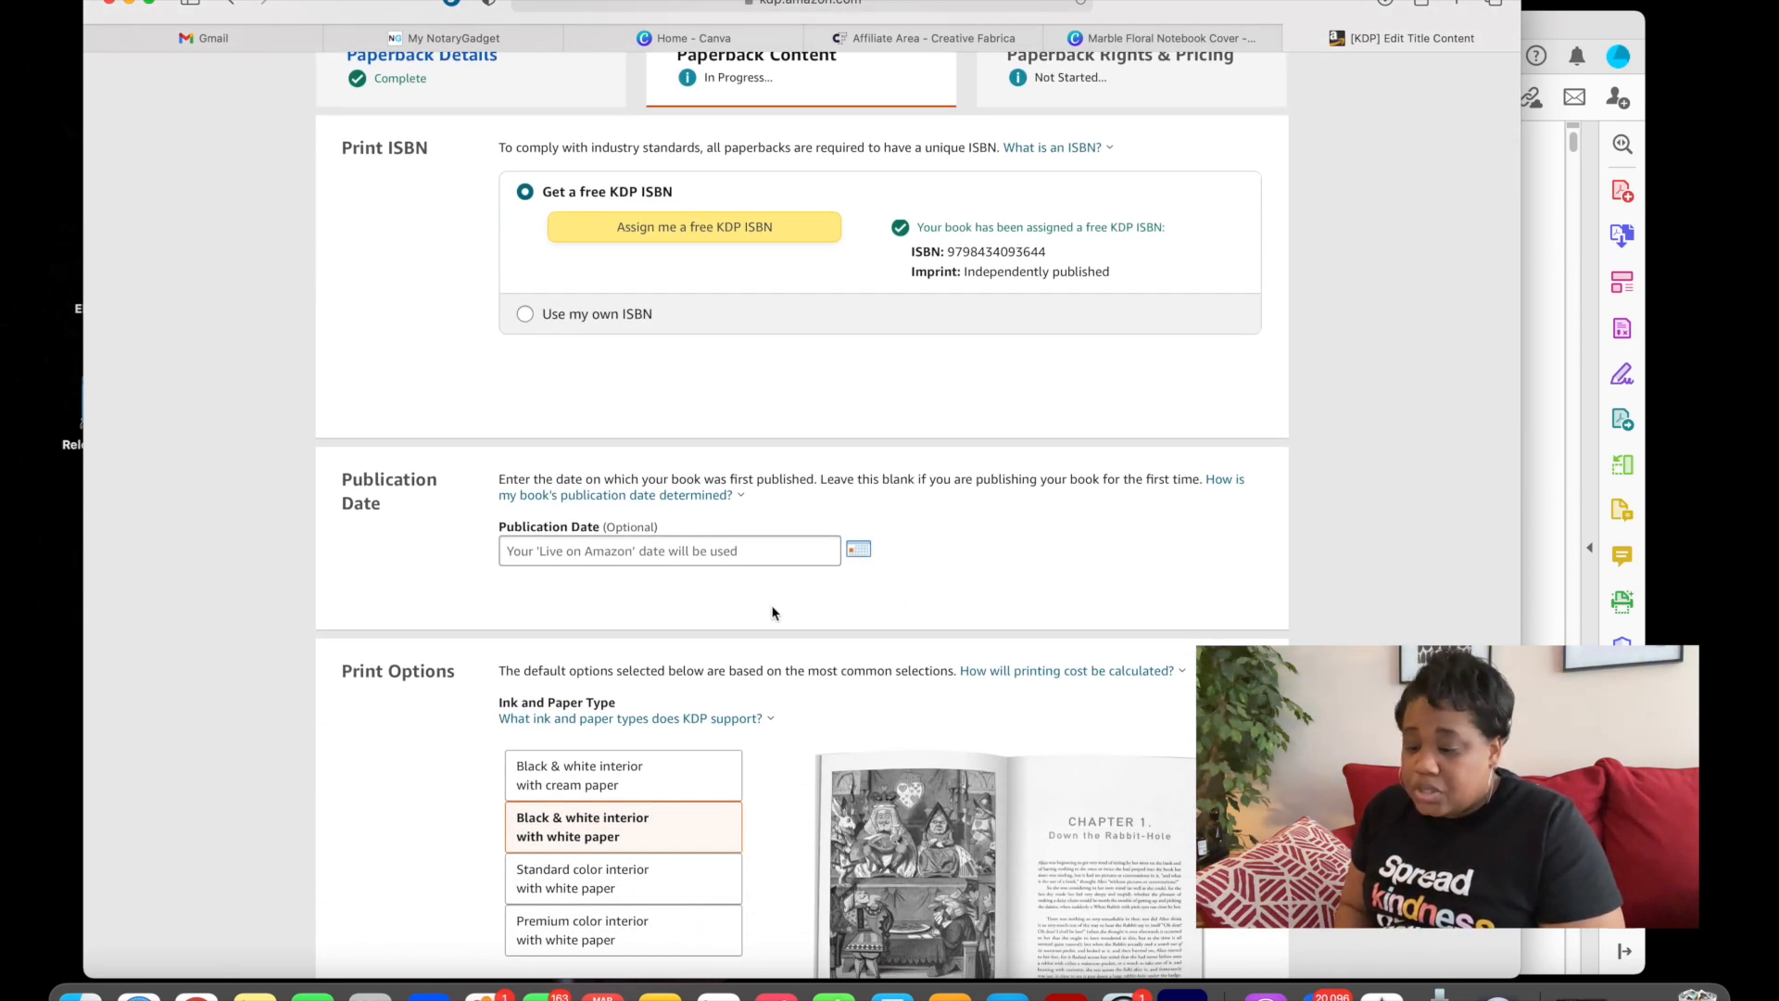
scroll(774, 612, down, 3)
scroll(773, 613, down, 3)
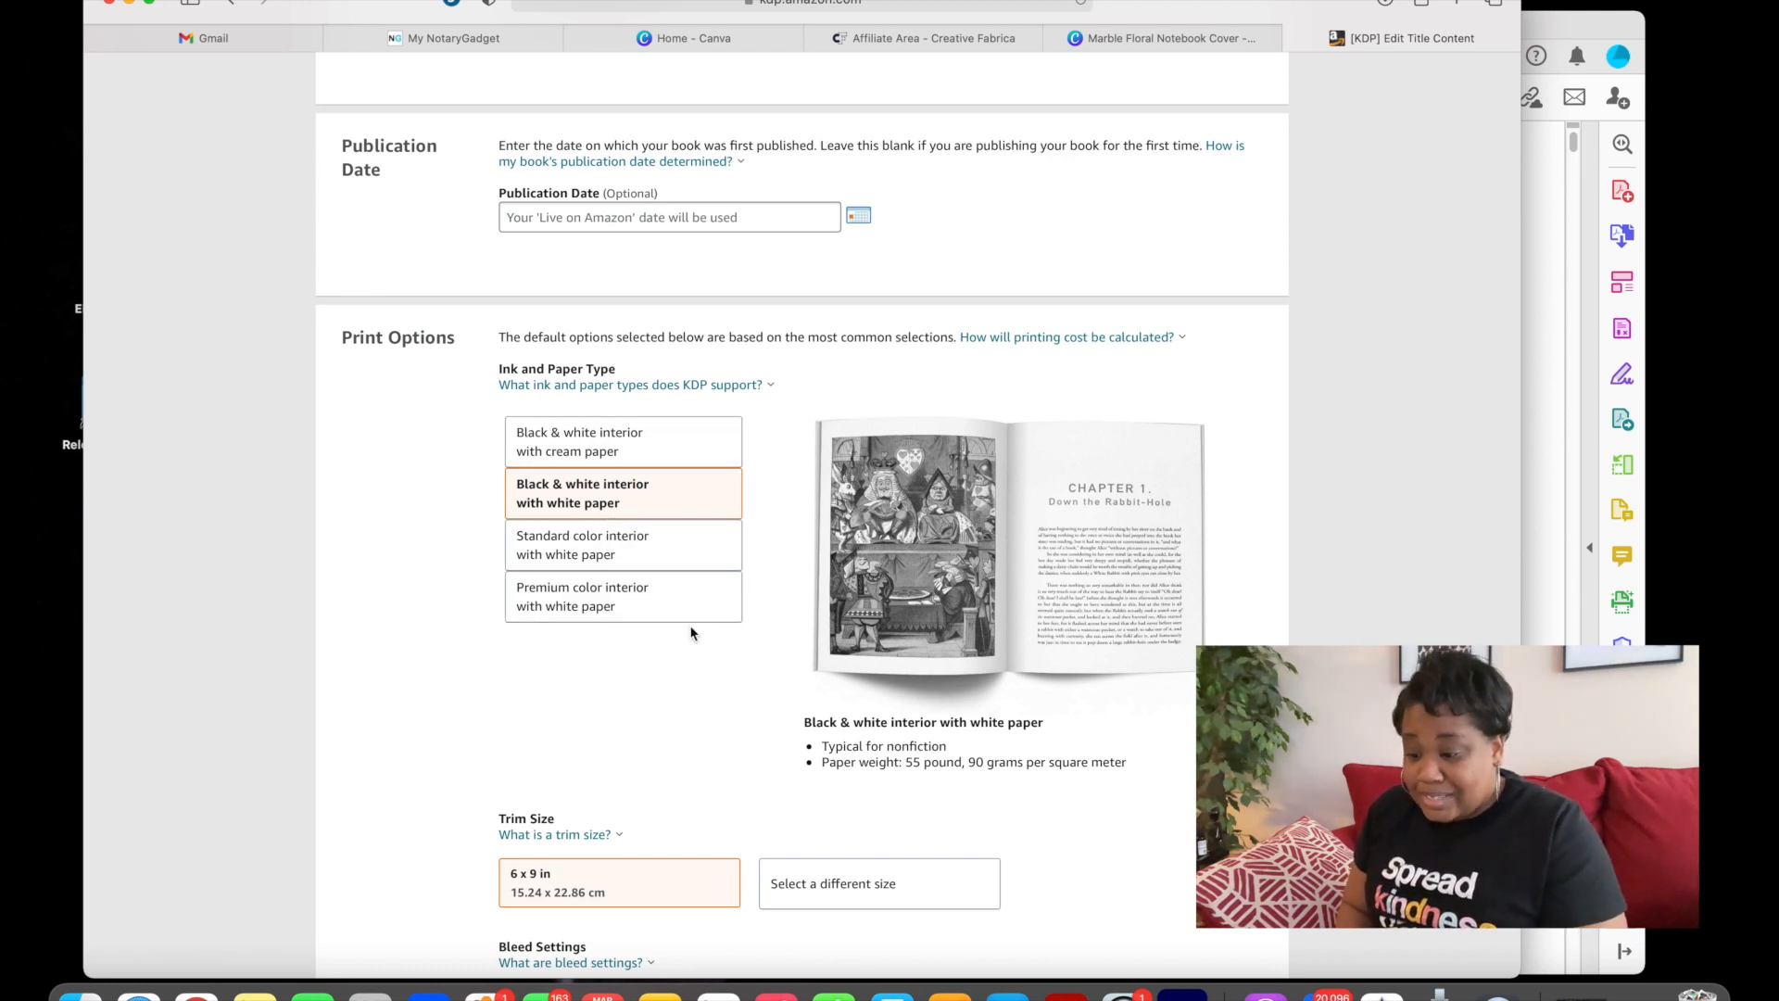
scroll(690, 630, down, 3)
scroll(690, 634, down, 1)
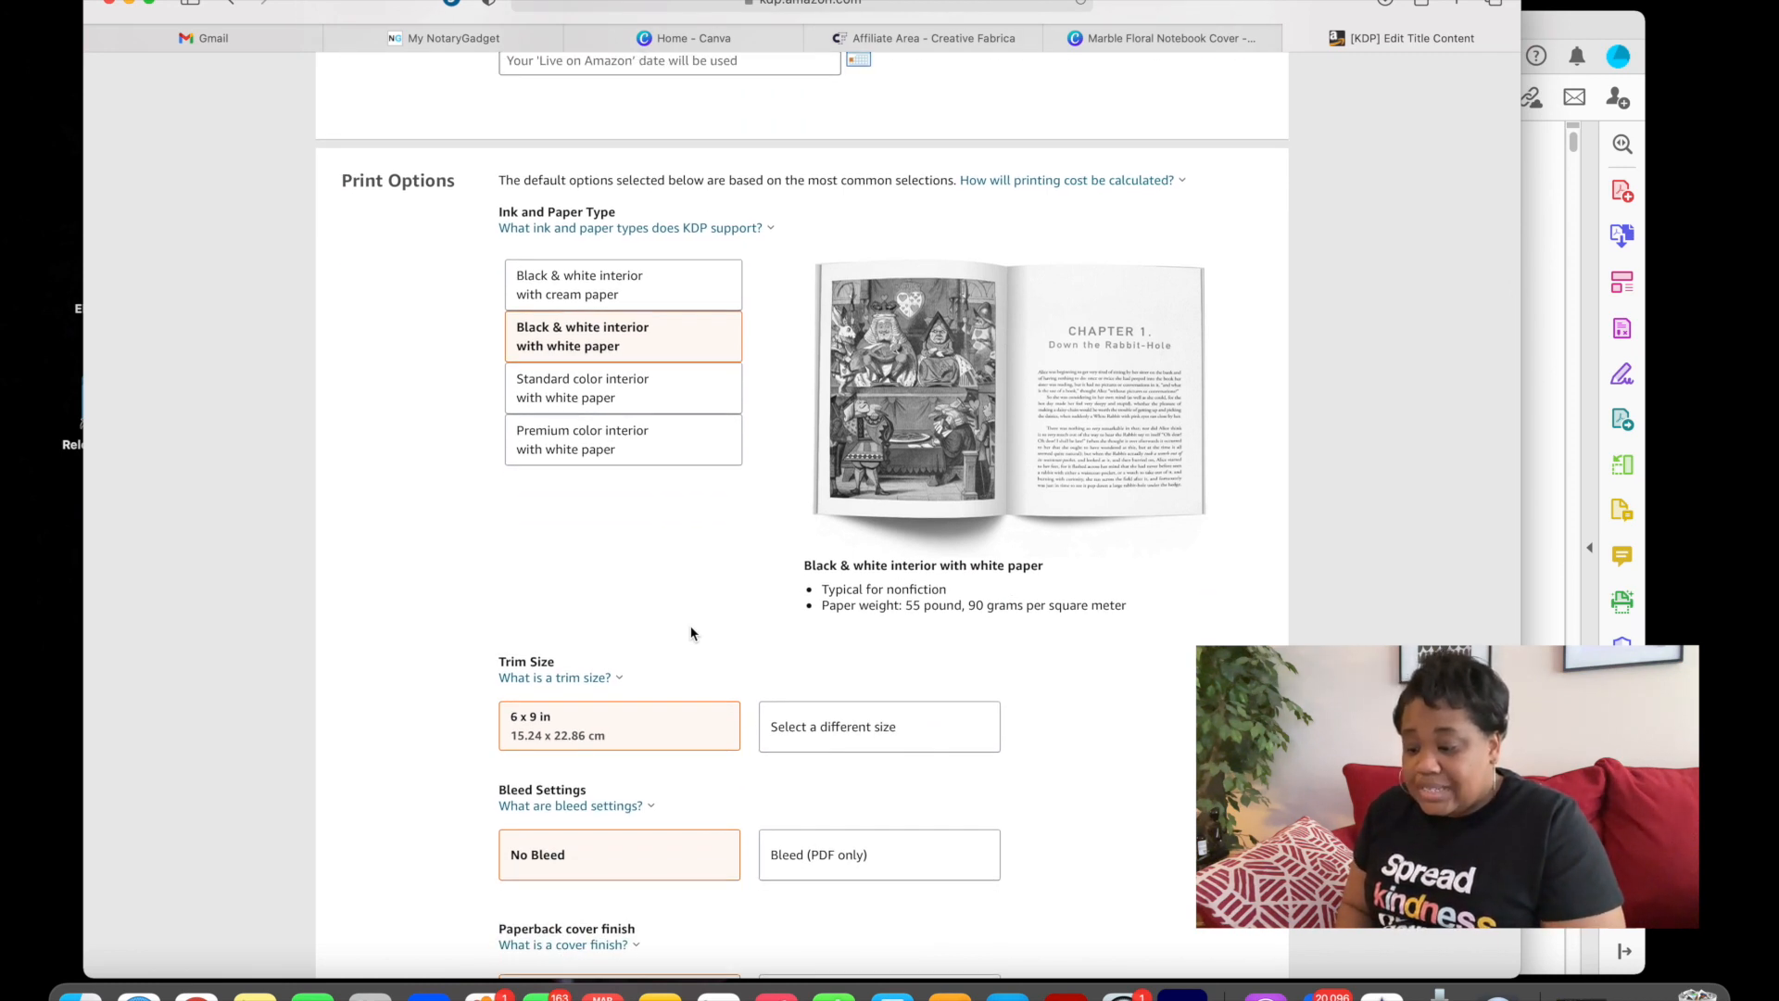
scroll(690, 634, down, 3)
click(556, 543)
click(817, 678)
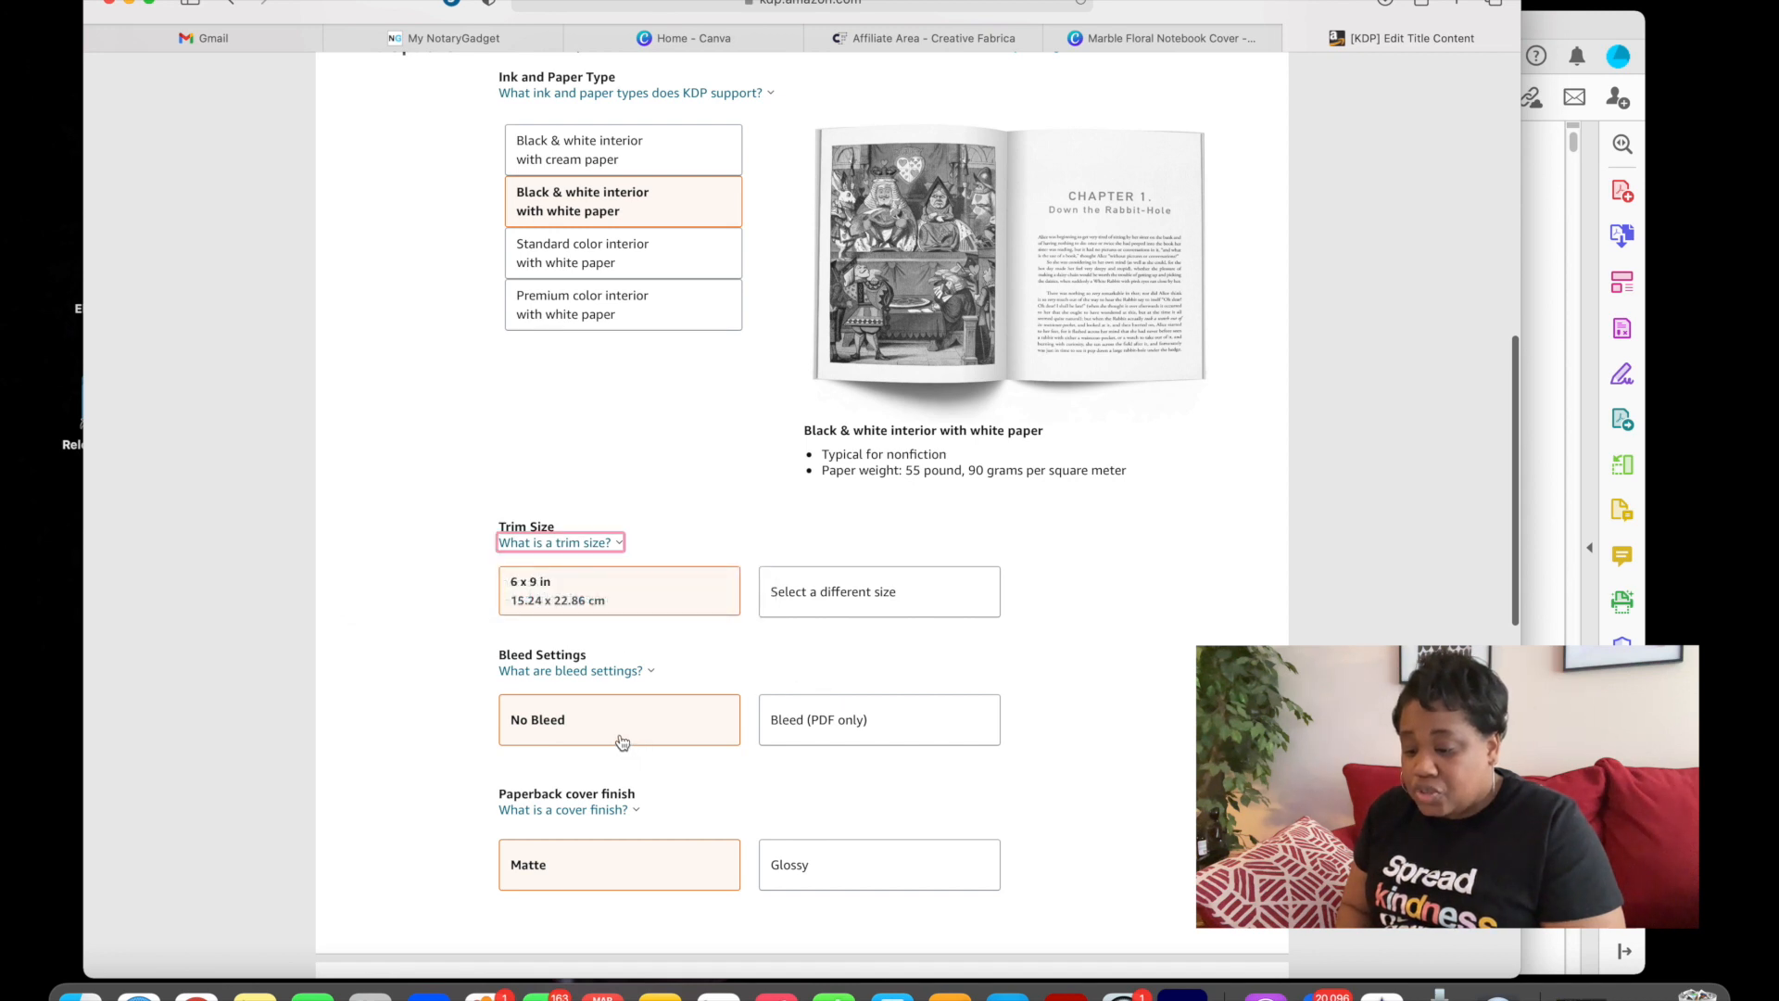
- Set the bleed setting to Bleed (PDF only) and read the explanation of the paperback cover finish
click(570, 673)
click(739, 809)
click(839, 729)
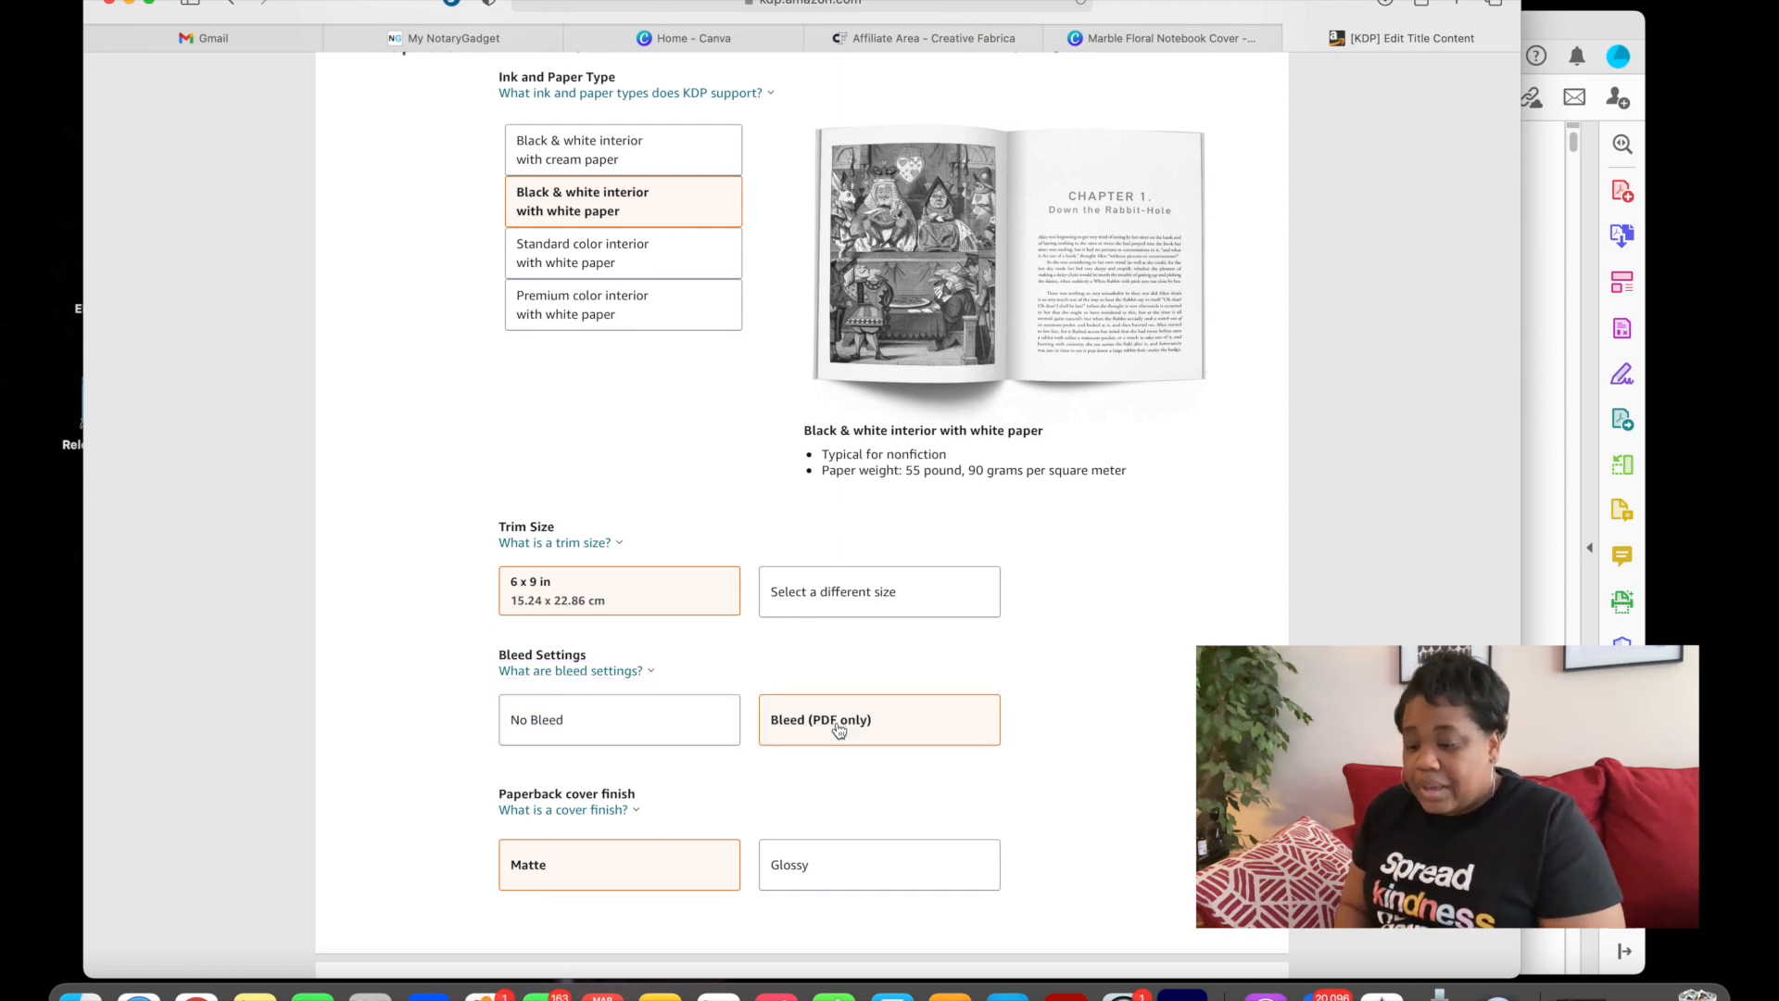
scroll(839, 728, down, 3)
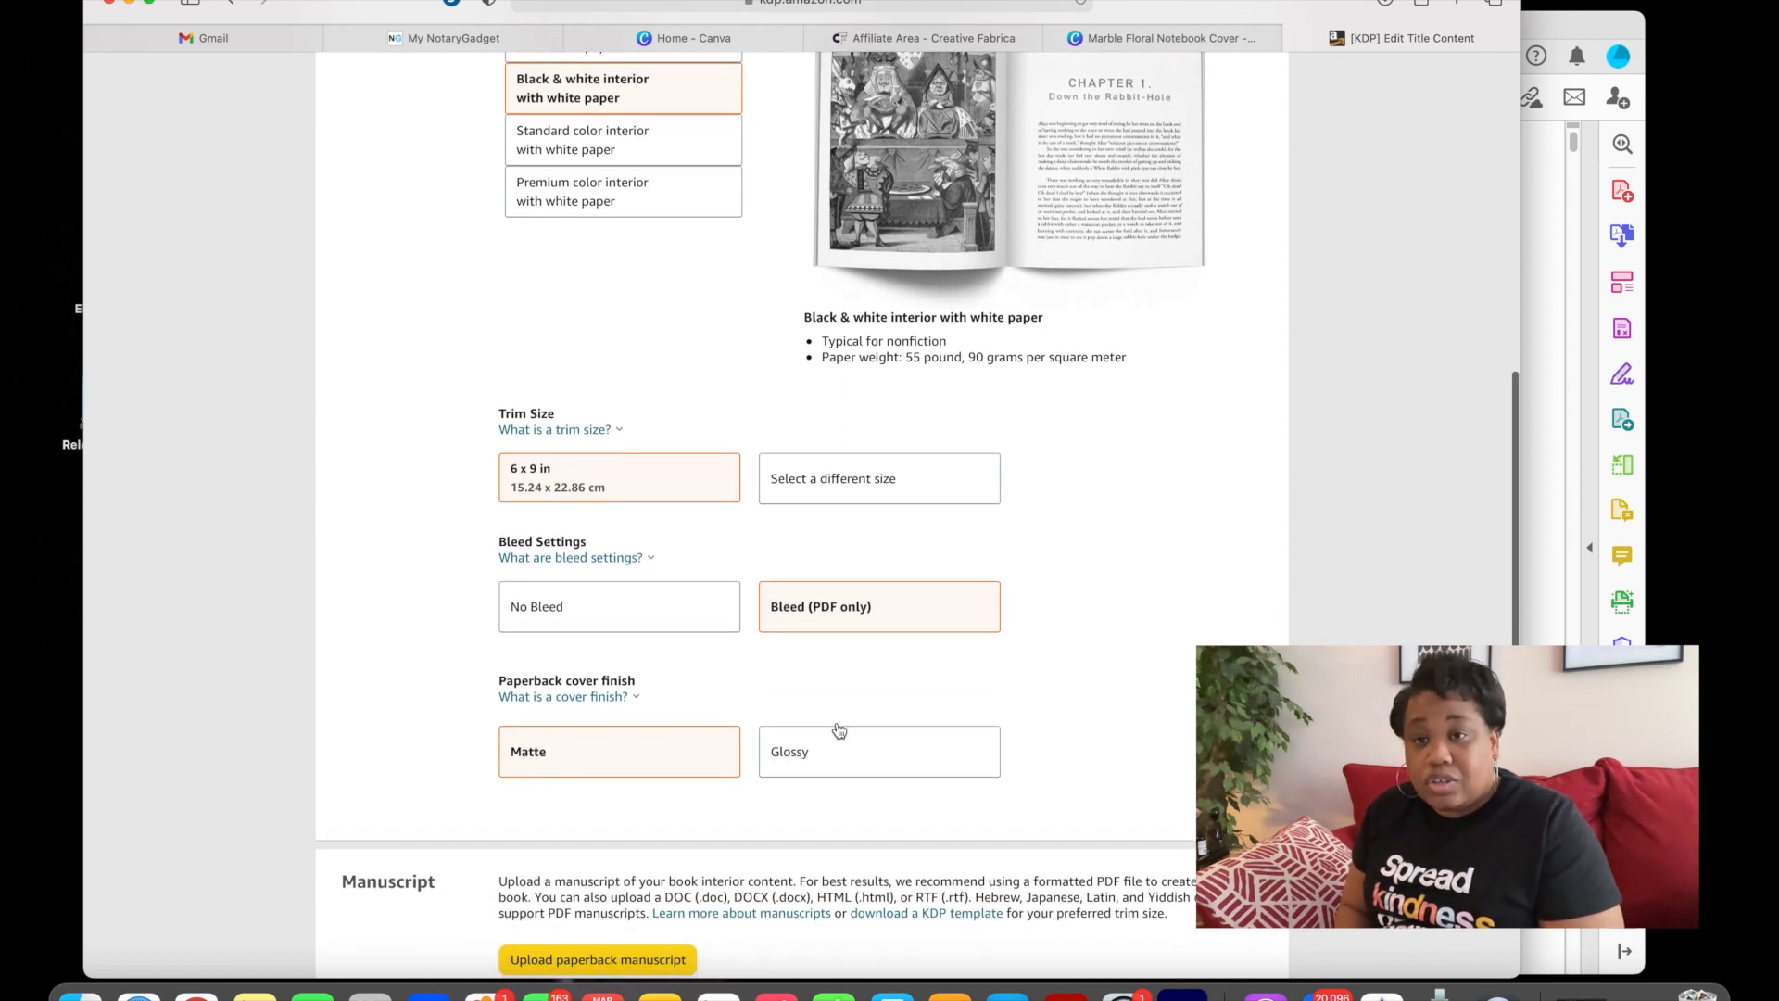
click(593, 696)
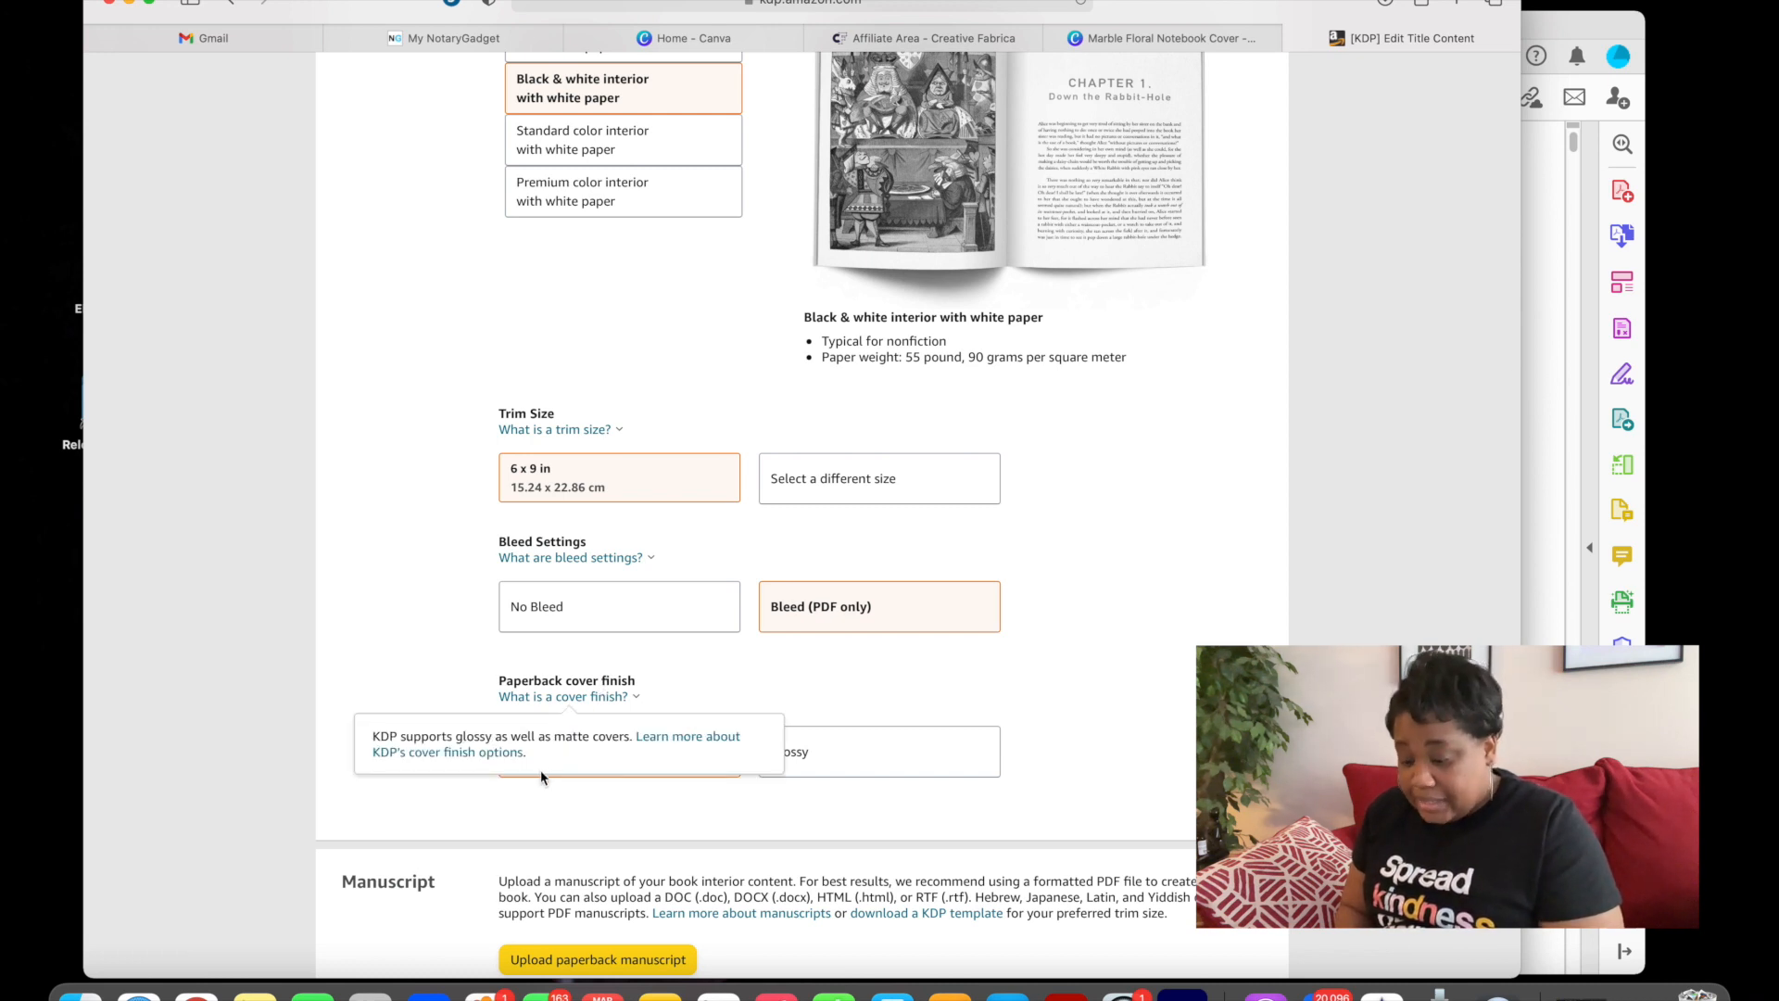
click(700, 817)
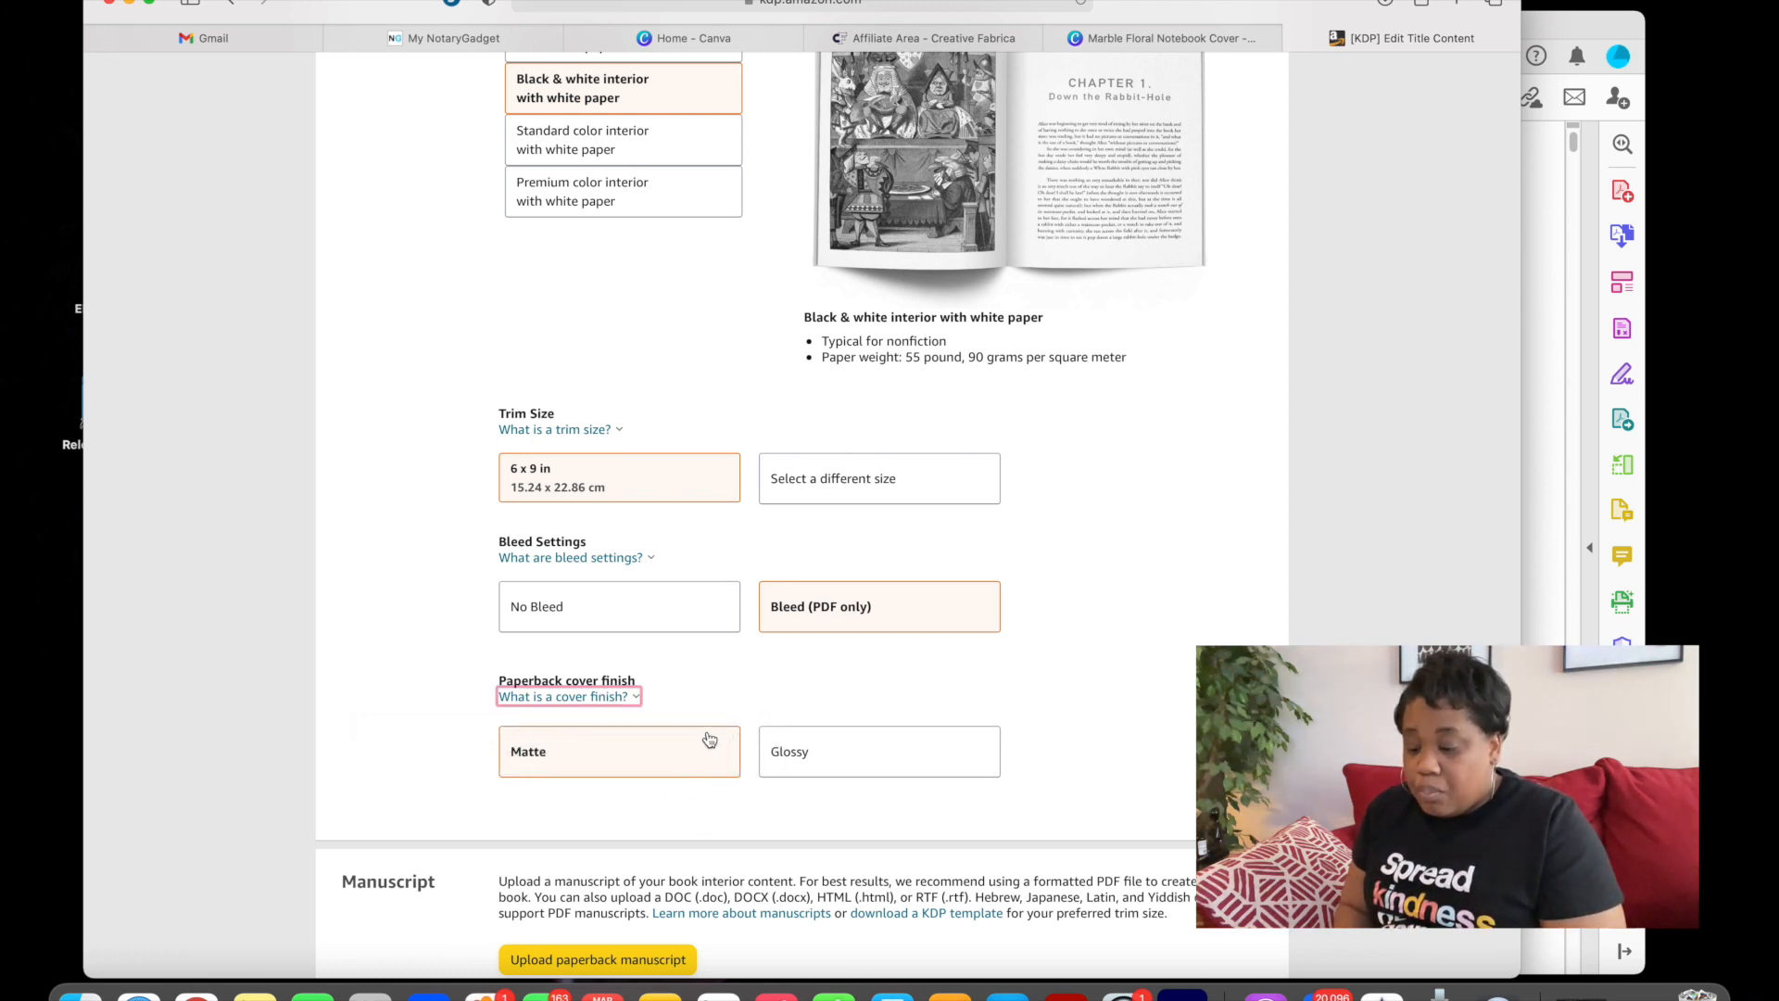
- Upload "6.9.120 Lined Paper.pdf" from the recent files as the paperback manuscript
scroll(709, 738, down, 5)
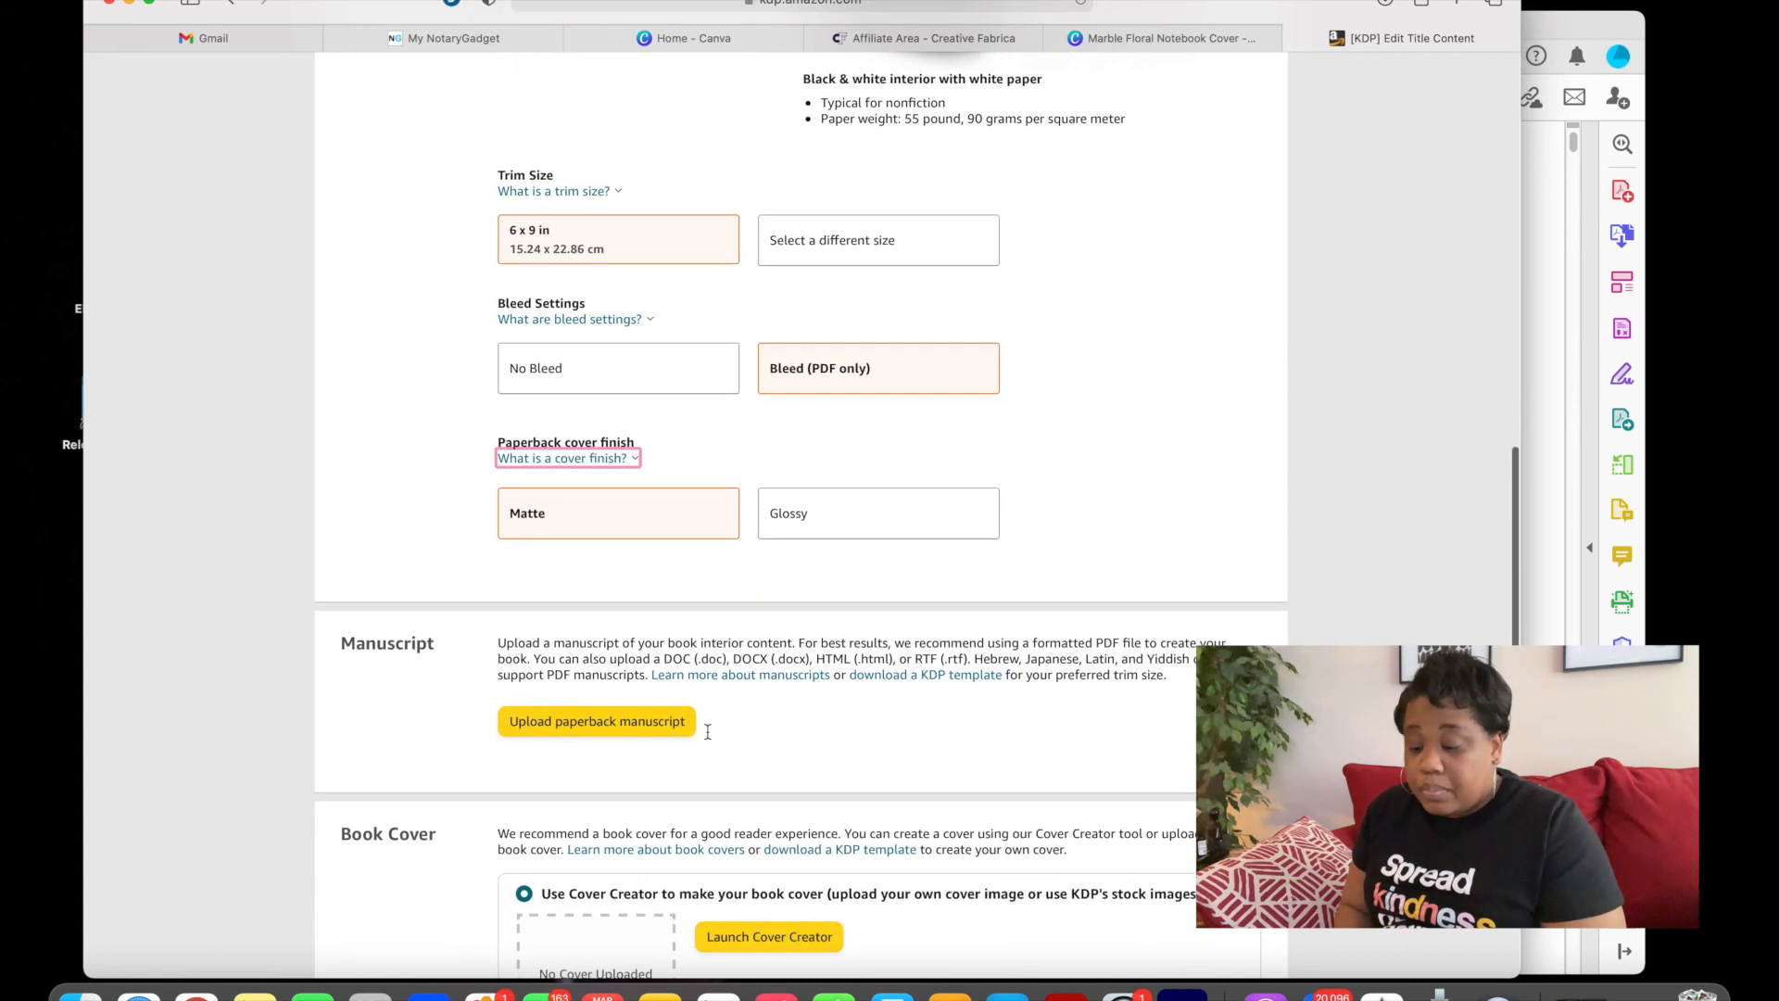
click(648, 729)
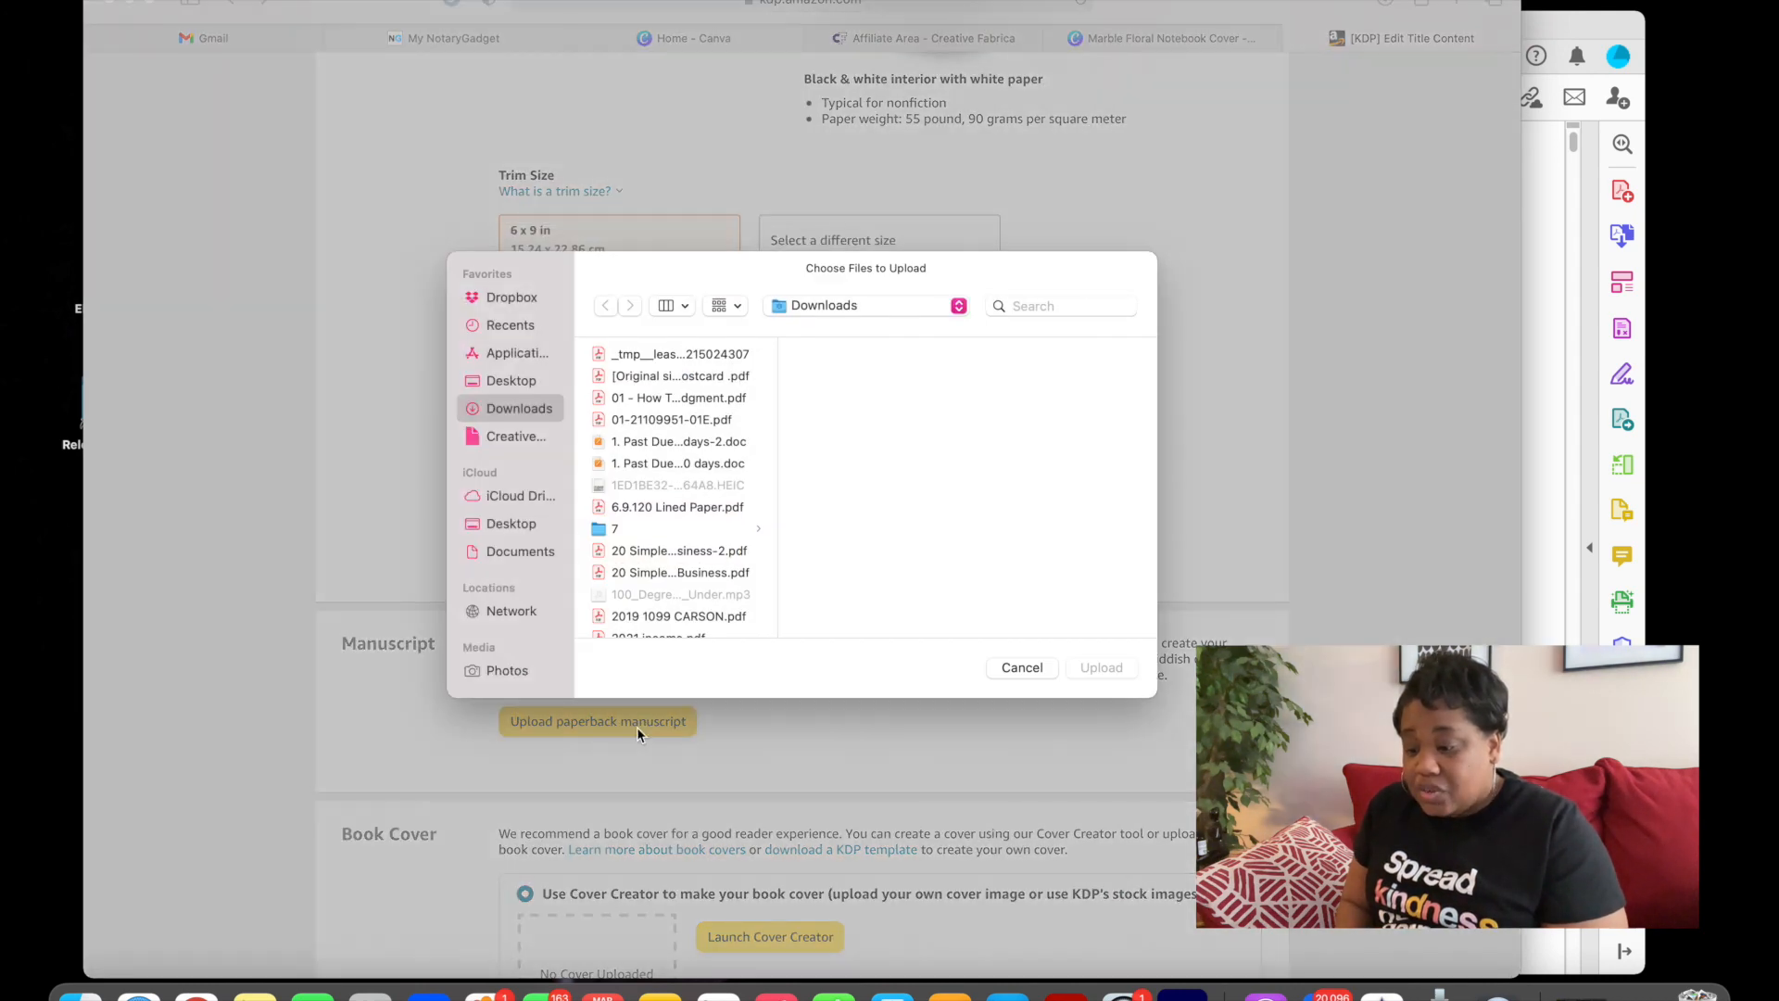
click(524, 326)
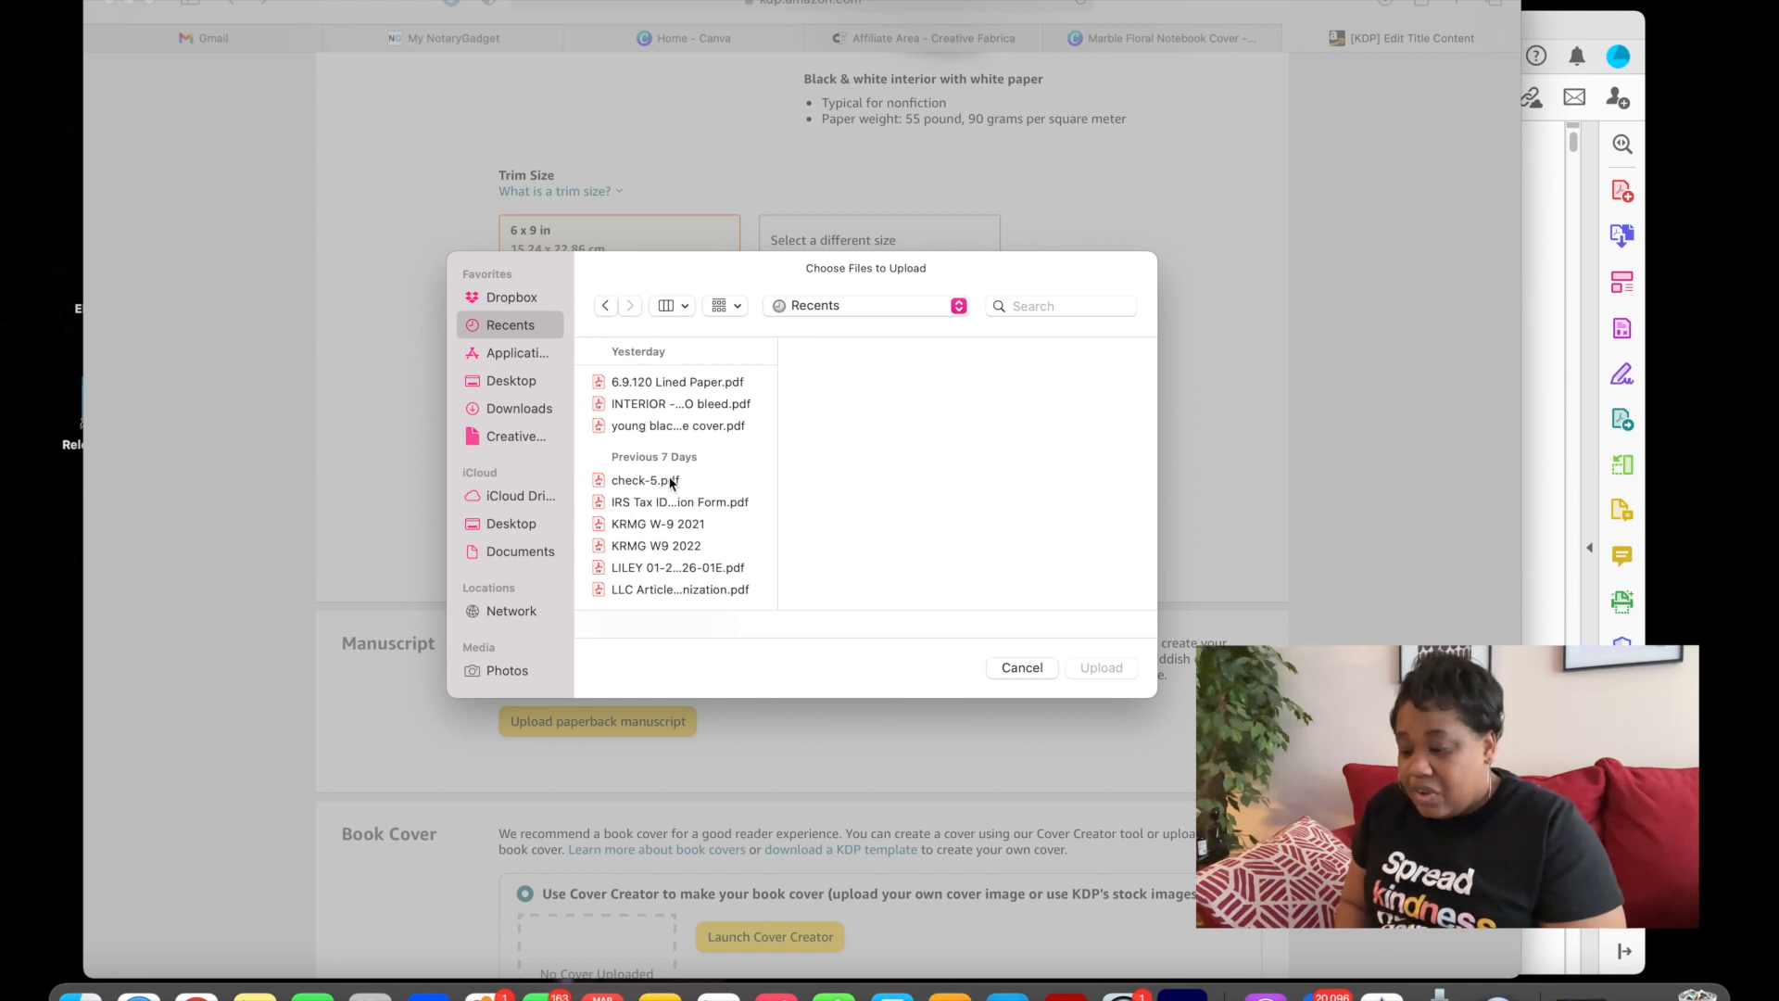
click(689, 391)
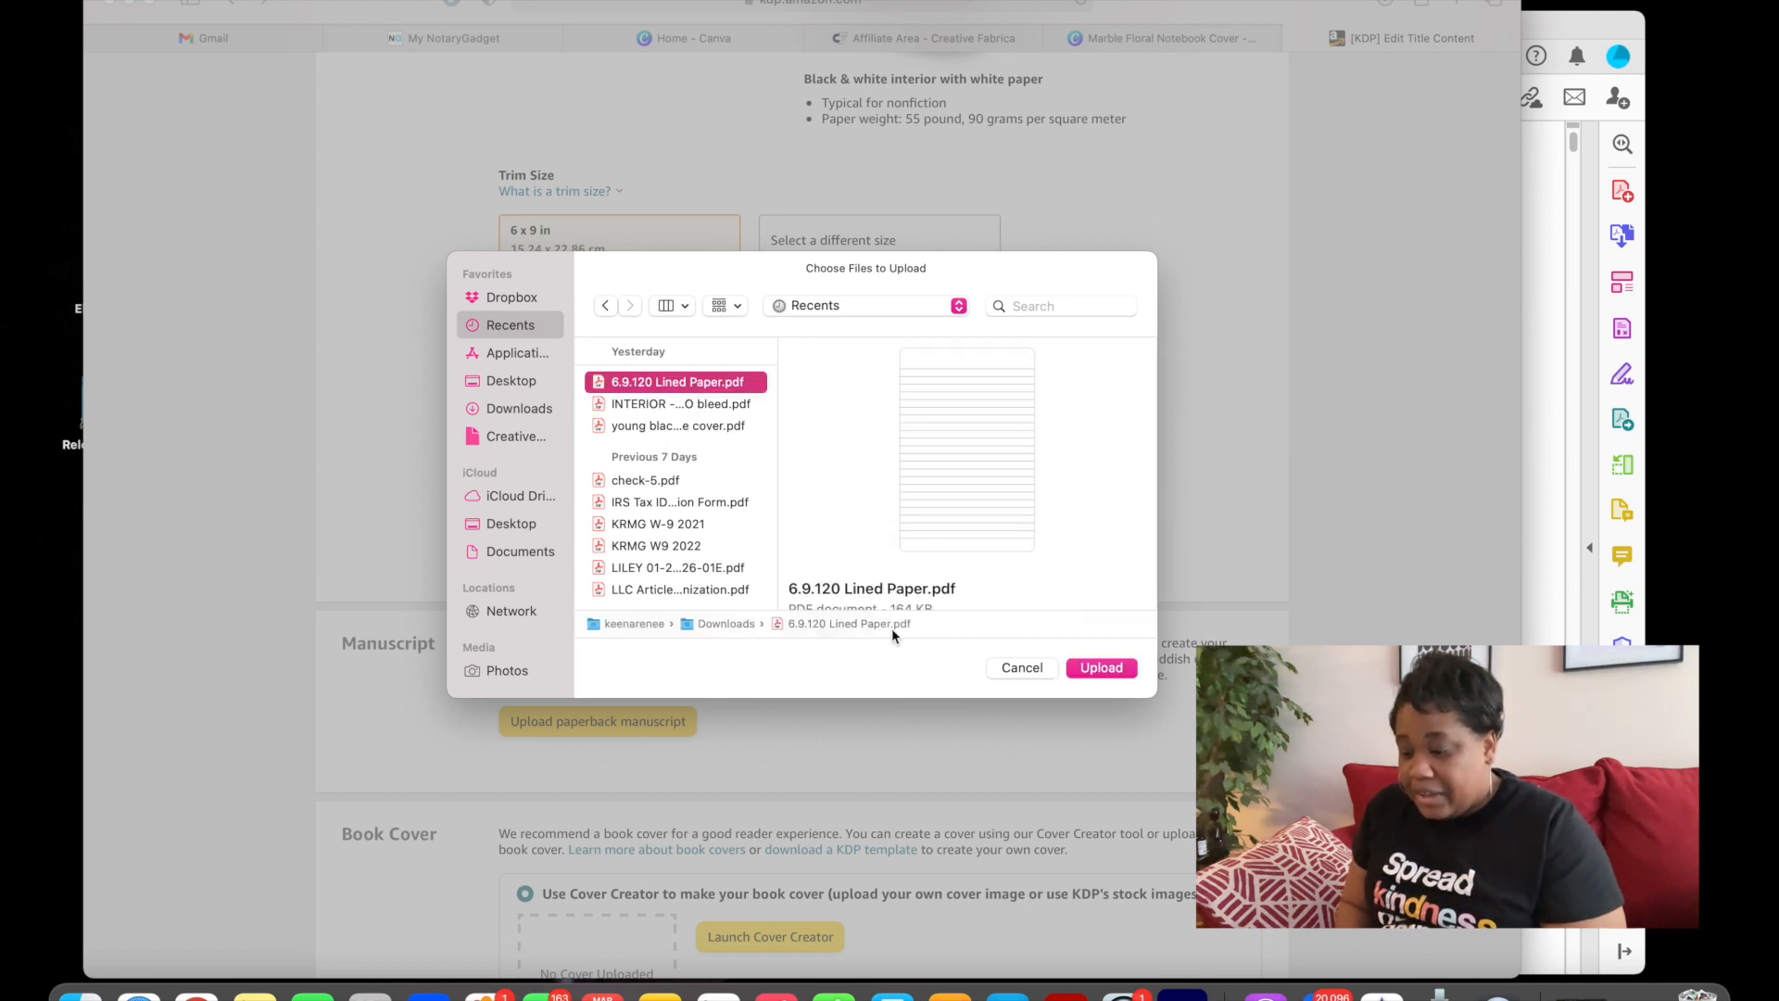
click(1100, 669)
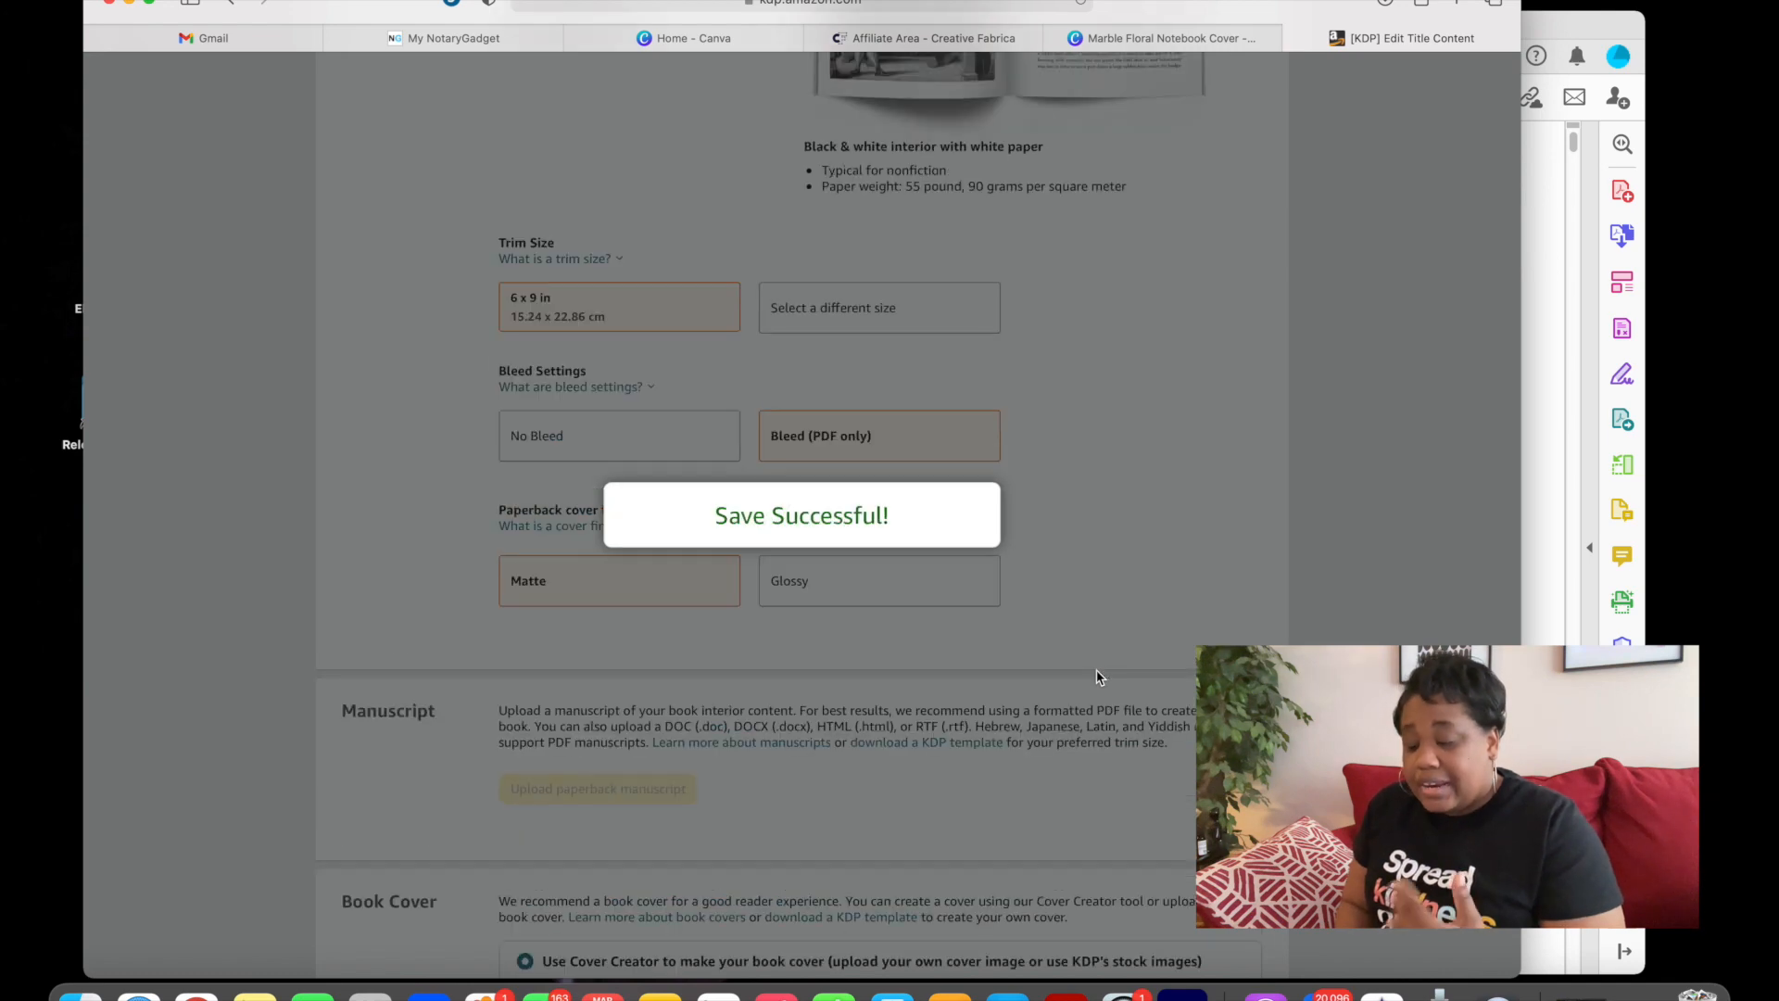
- Choose to upload an existing print-ready cover and upload "Marble Floral Notebook Cover.pdf" from the Downloads folder
scroll(1091, 682, down, 5)
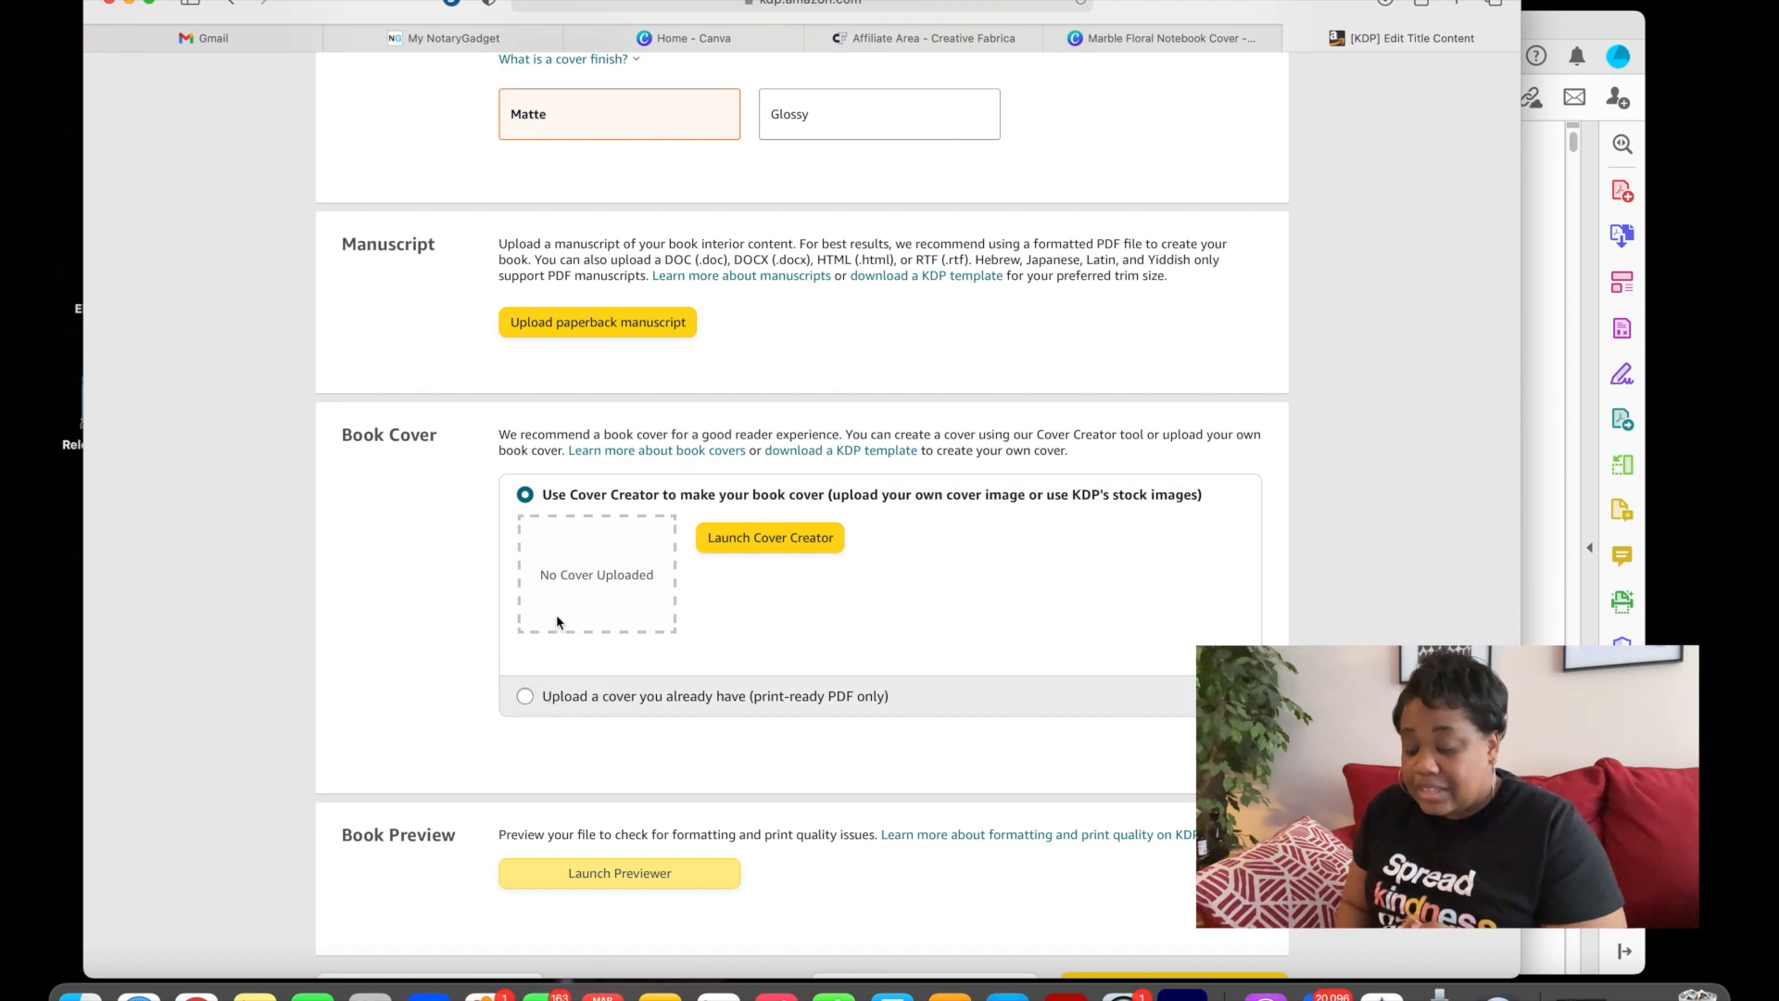
click(524, 699)
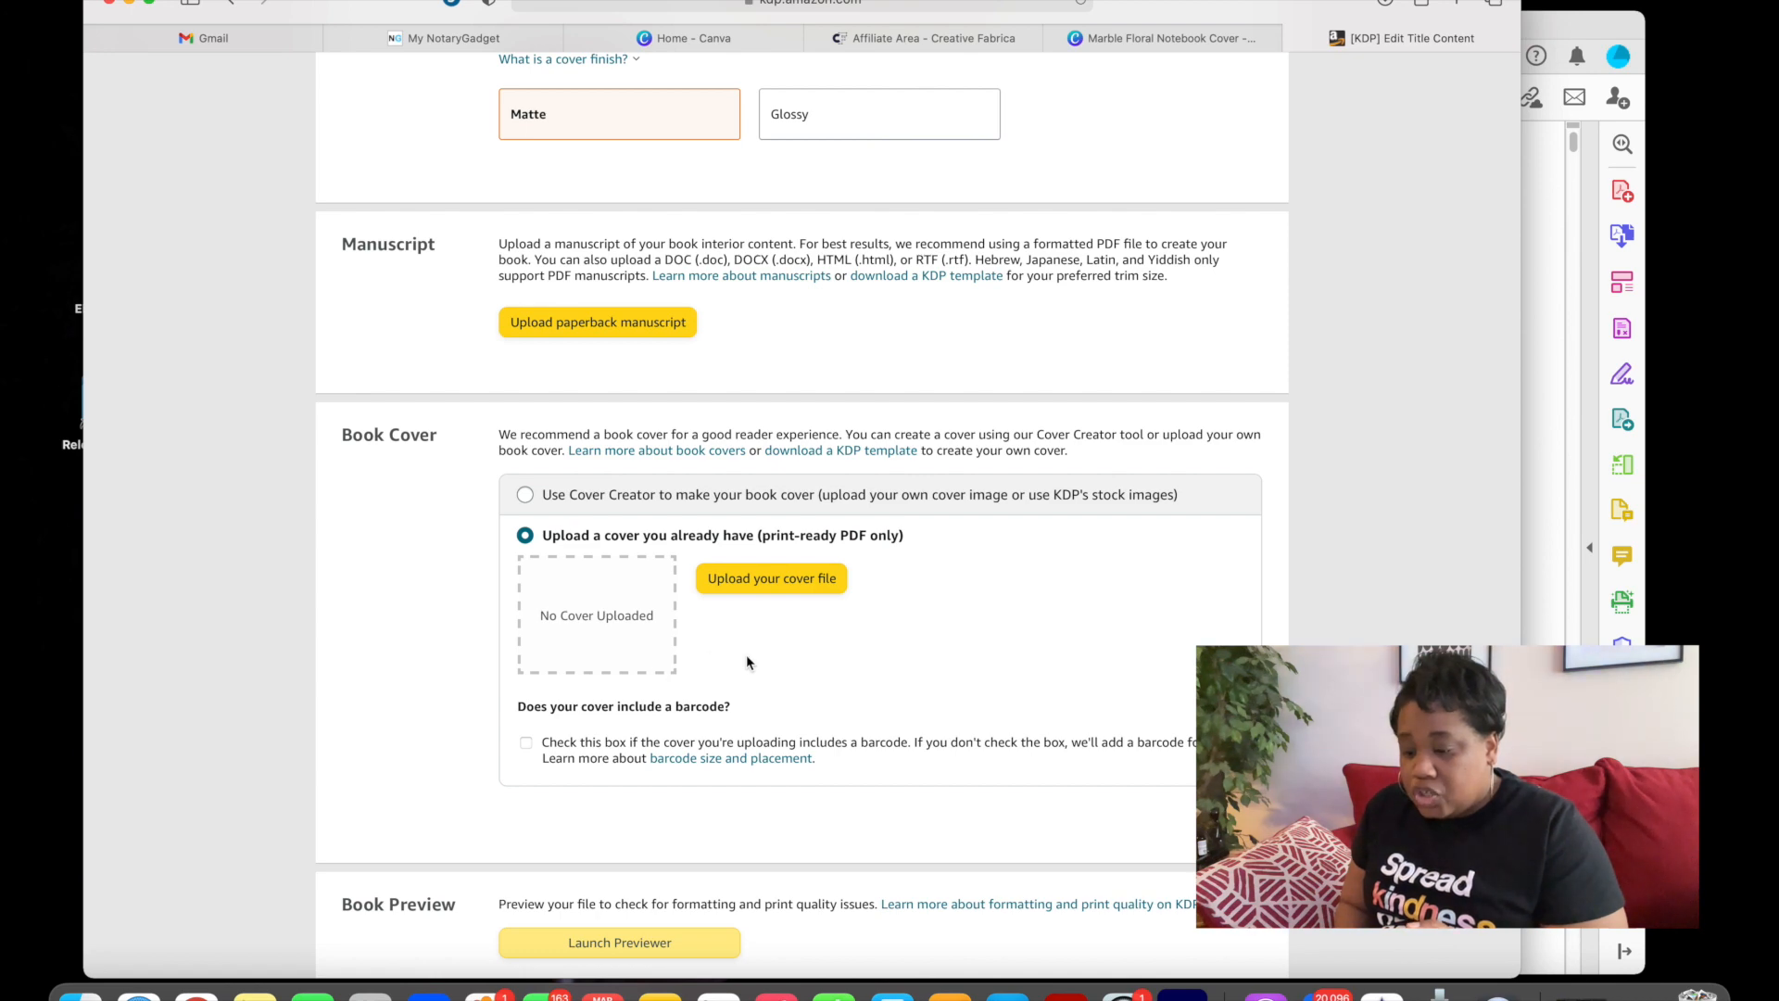
click(781, 593)
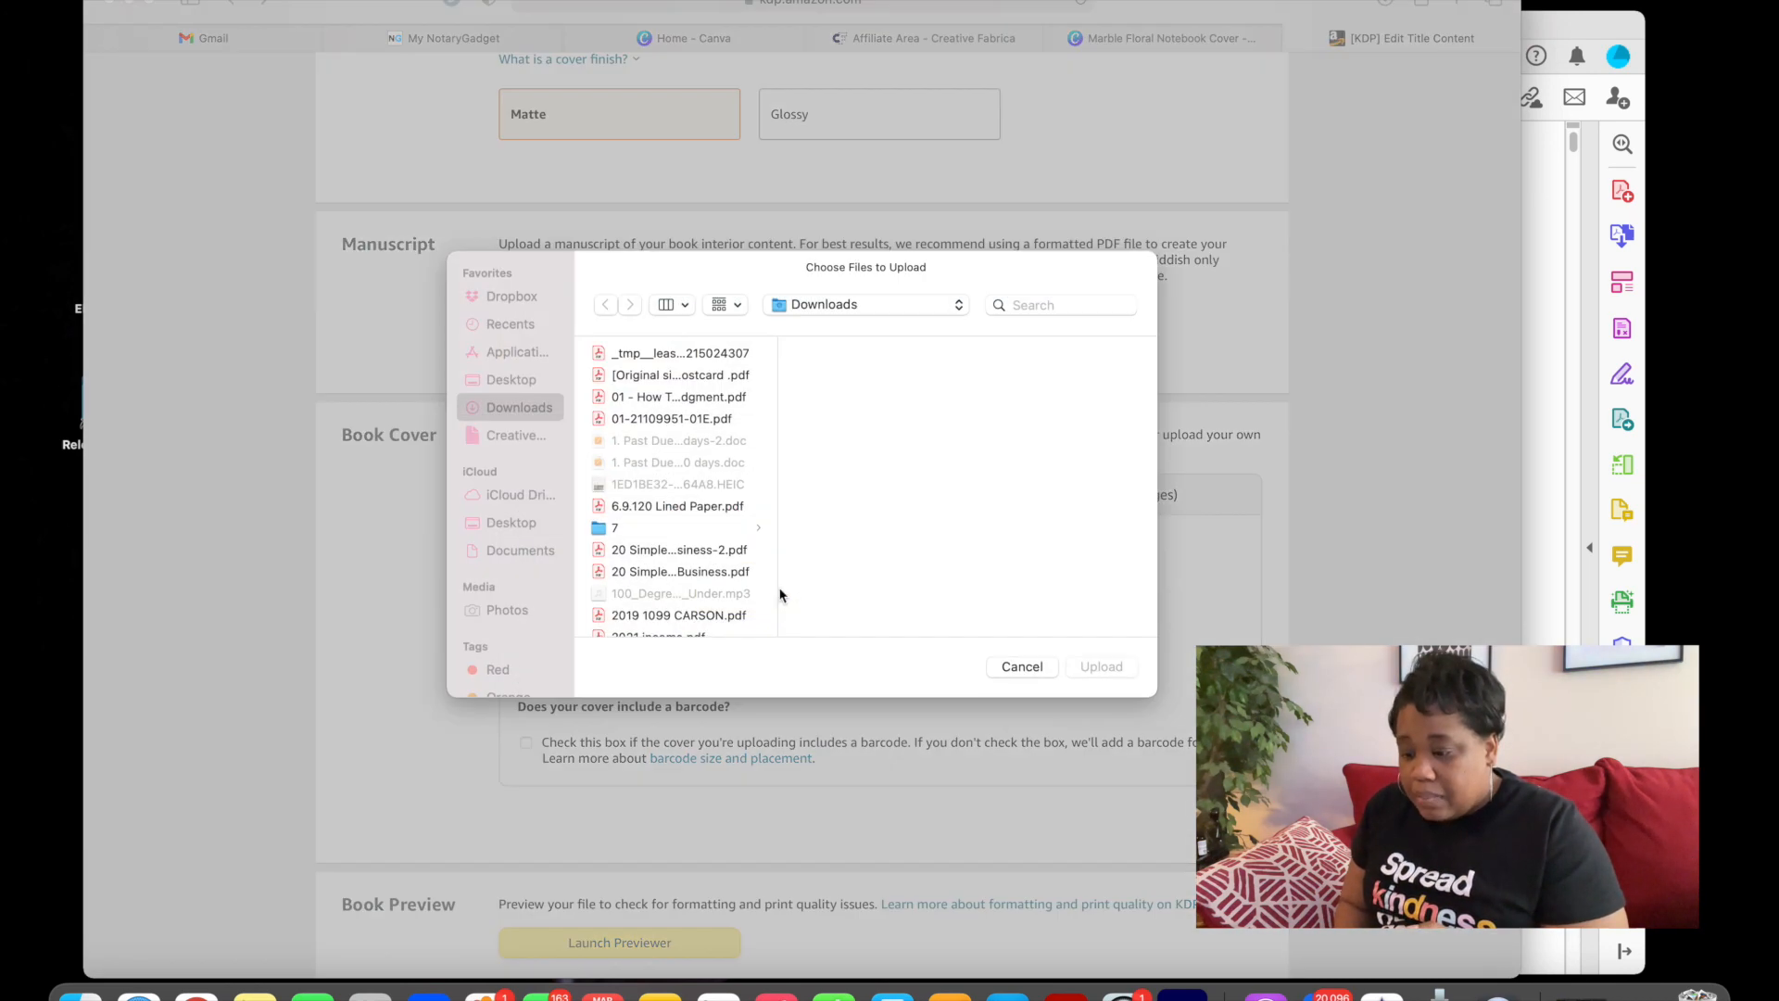
click(519, 326)
scroll(677, 450, down, 3)
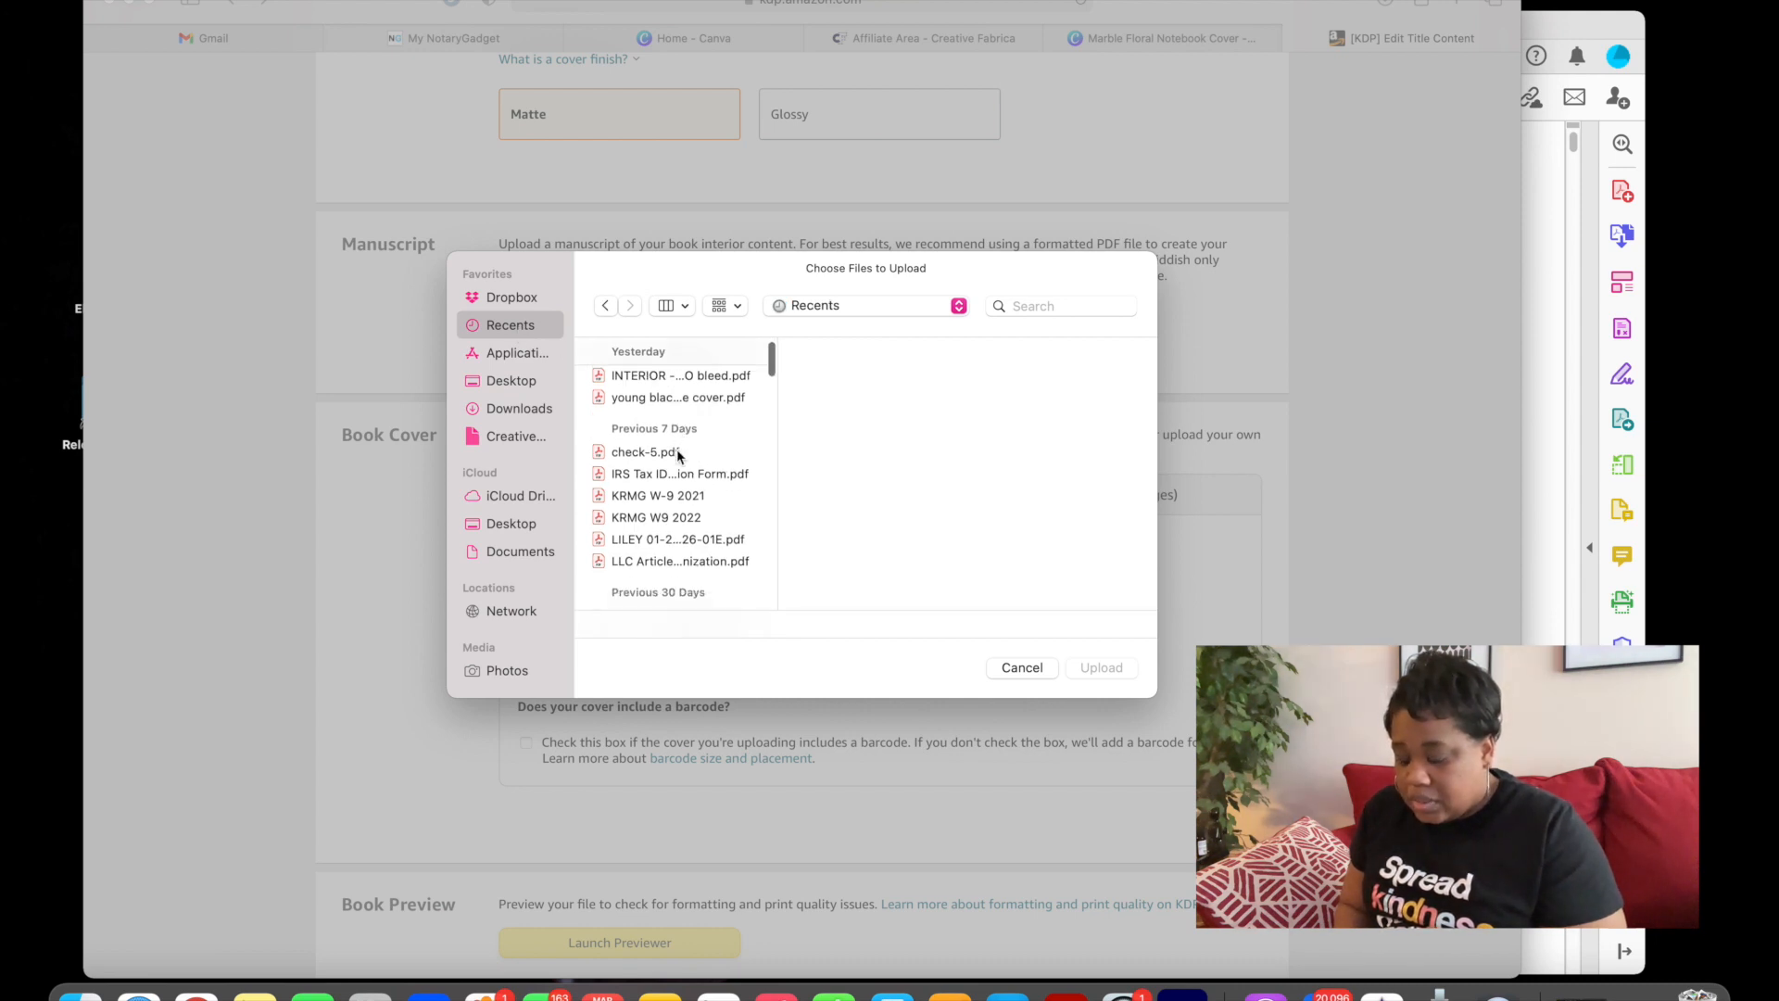
scroll(677, 450, up, 3)
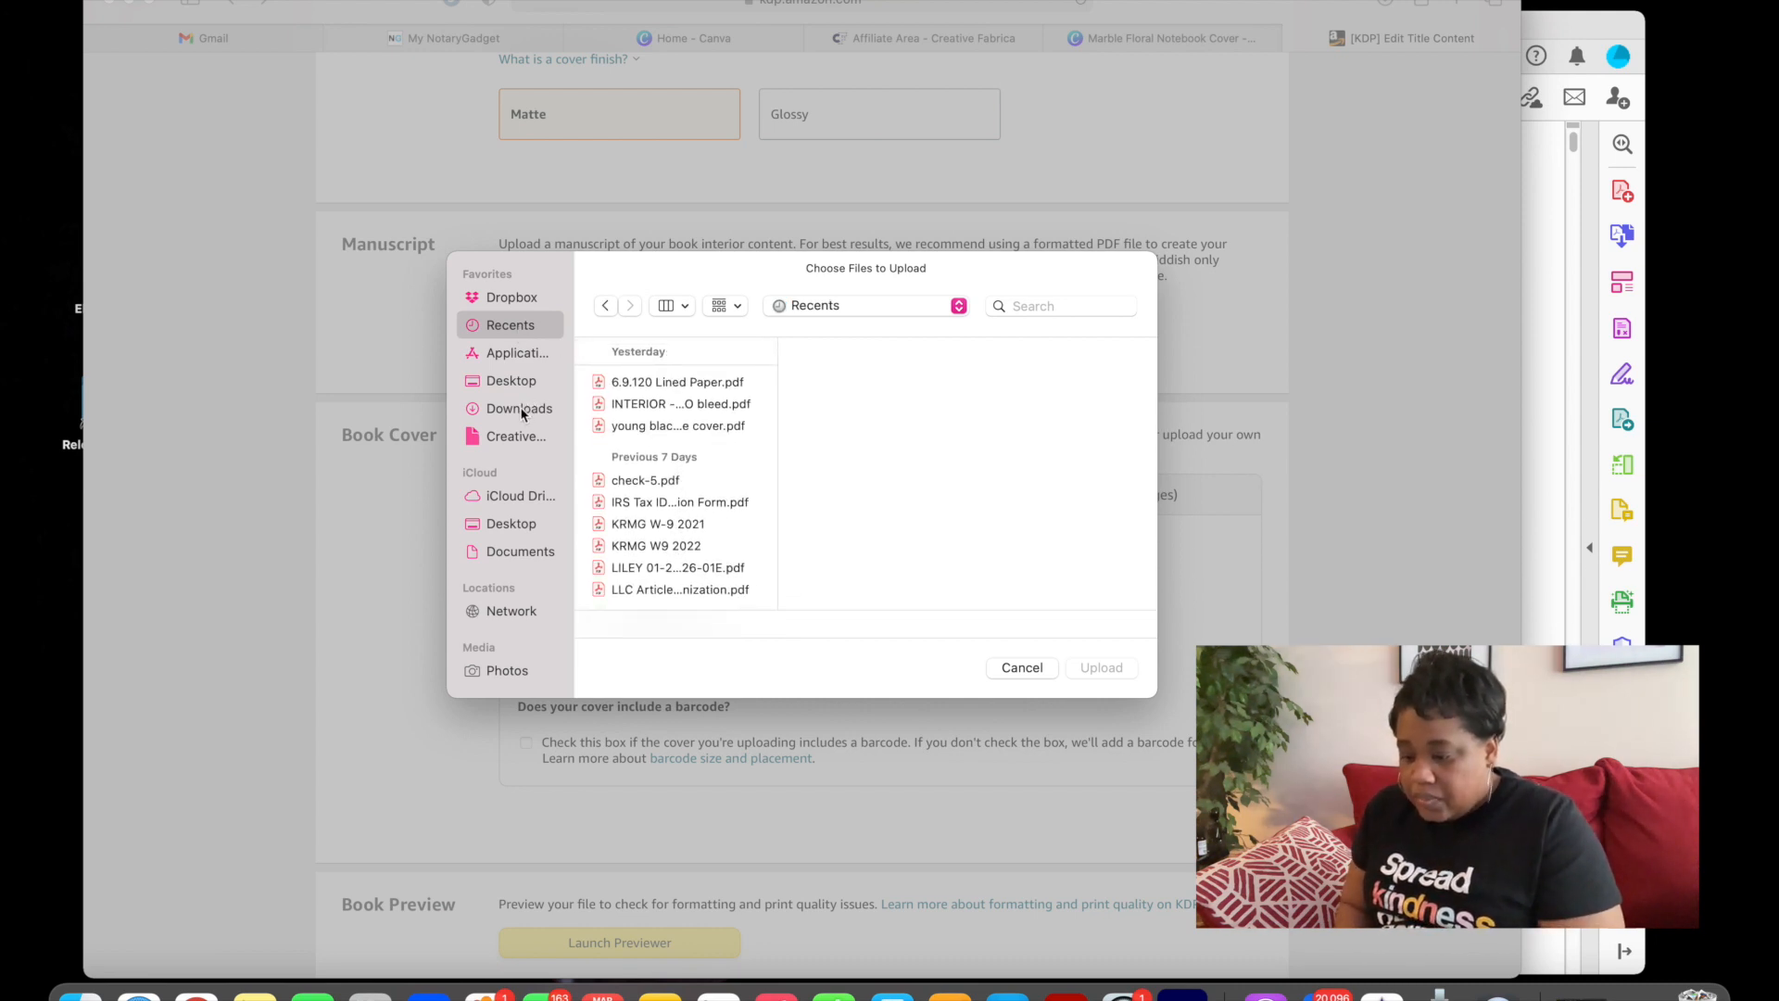
click(520, 410)
scroll(704, 568, down, 20)
scroll(704, 569, up, 15)
scroll(705, 569, up, 3)
scroll(704, 569, up, 2)
click(708, 479)
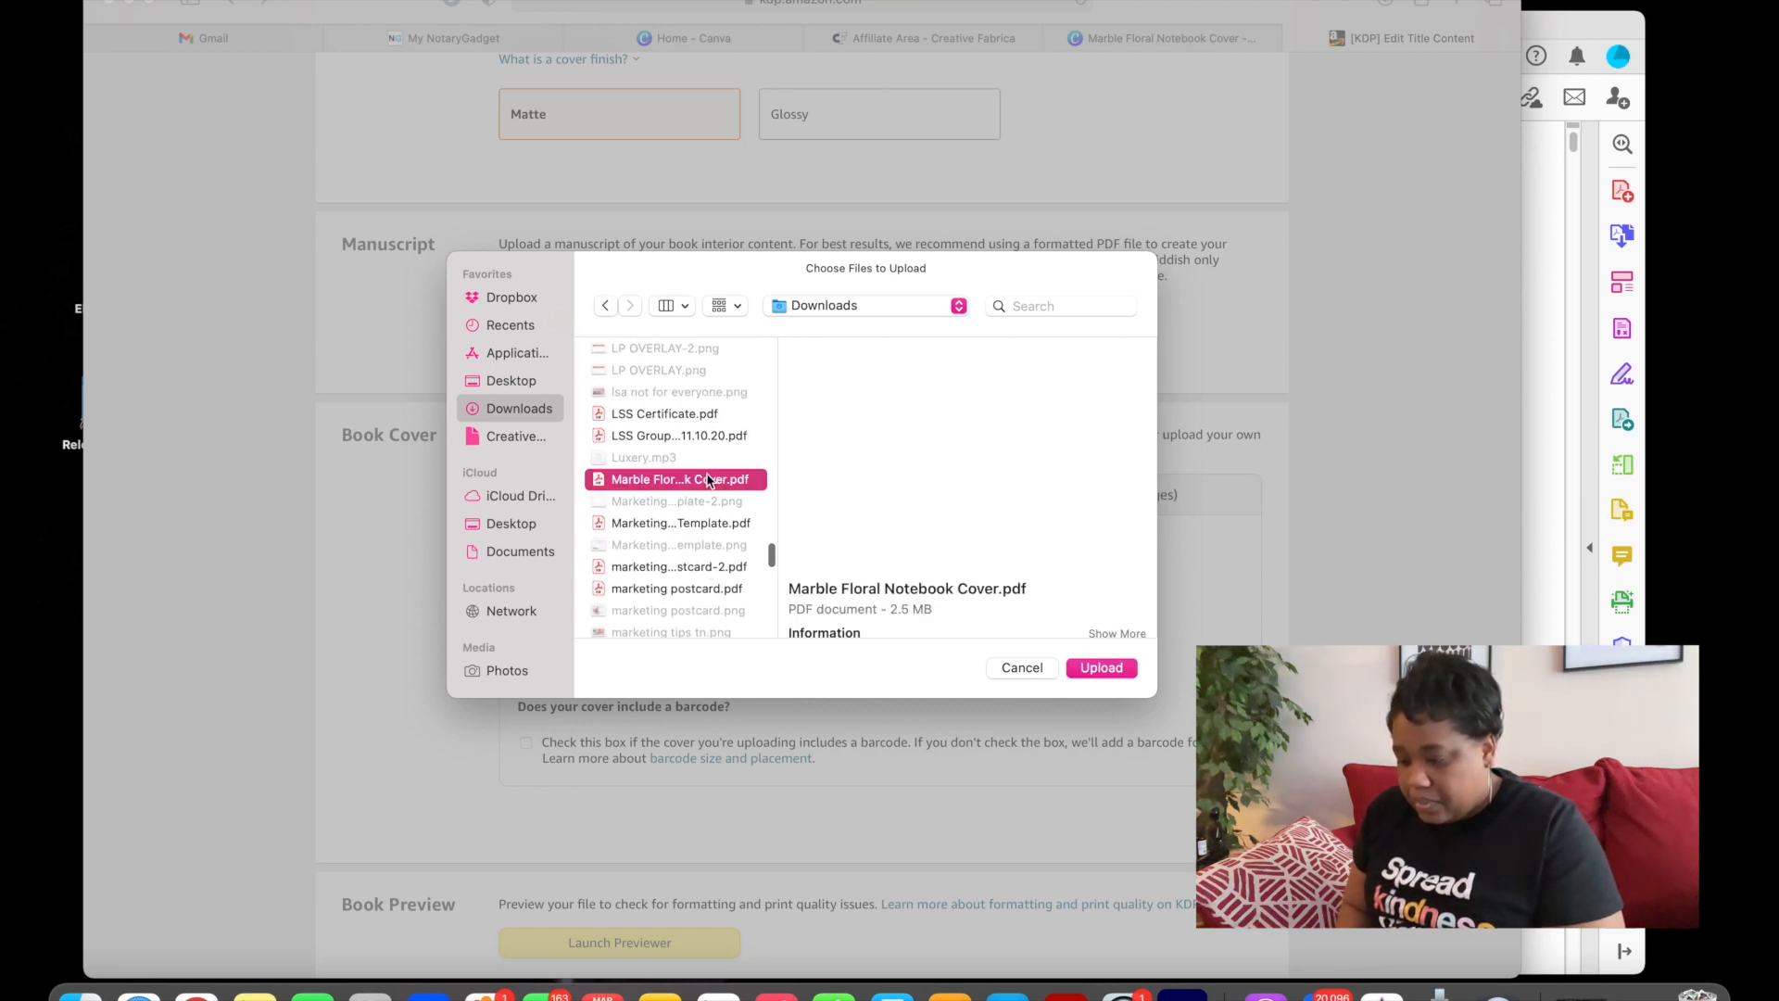
click(1101, 668)
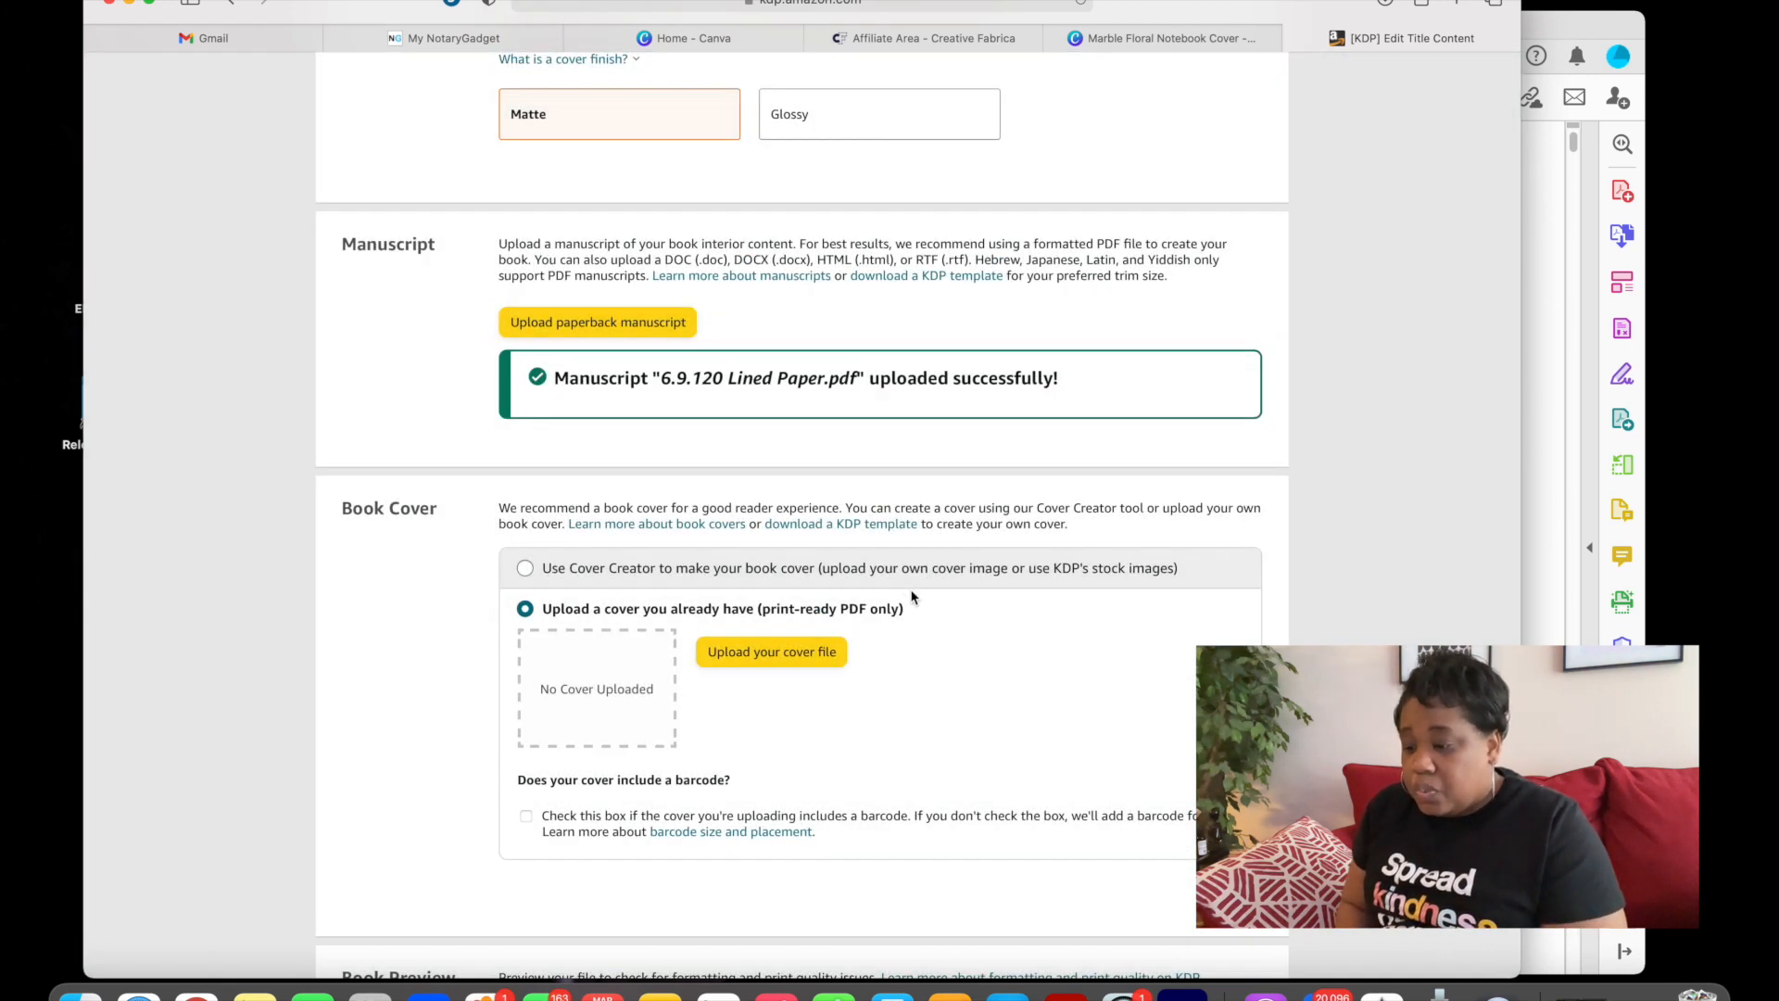
- Check the book cover and preview sections for the status of the cover upload
scroll(914, 593, down, 3)
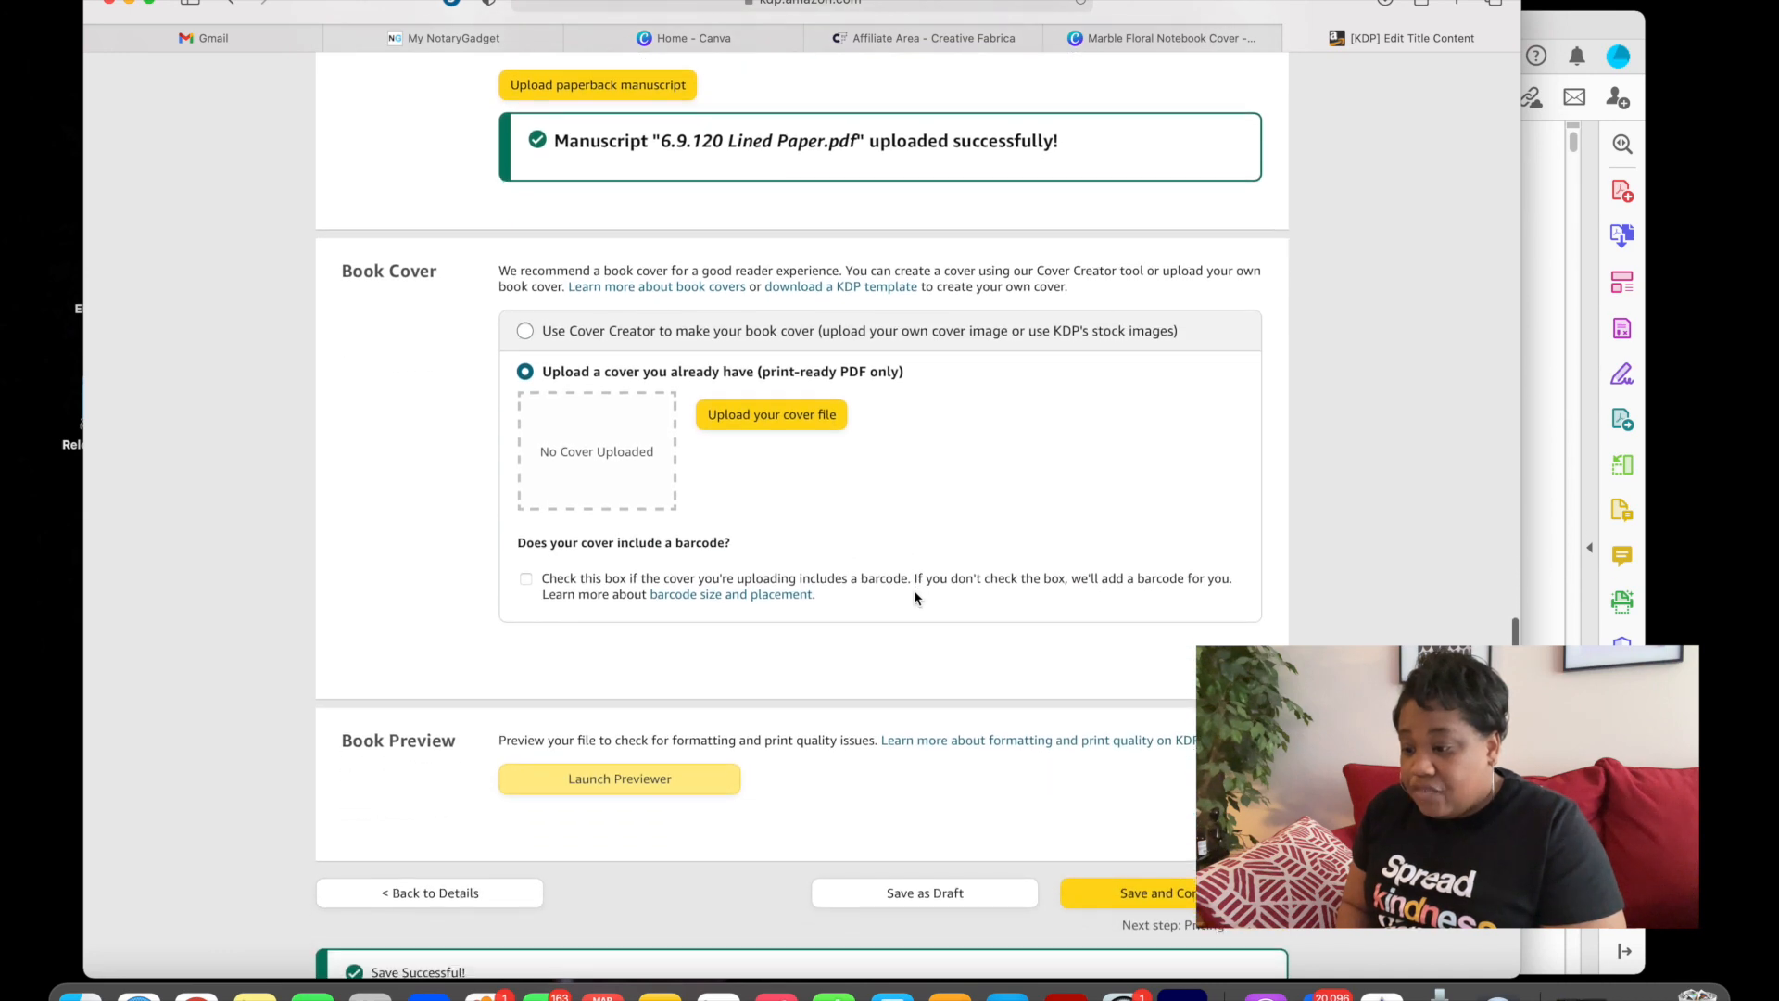
scroll(945, 596, down, 2)
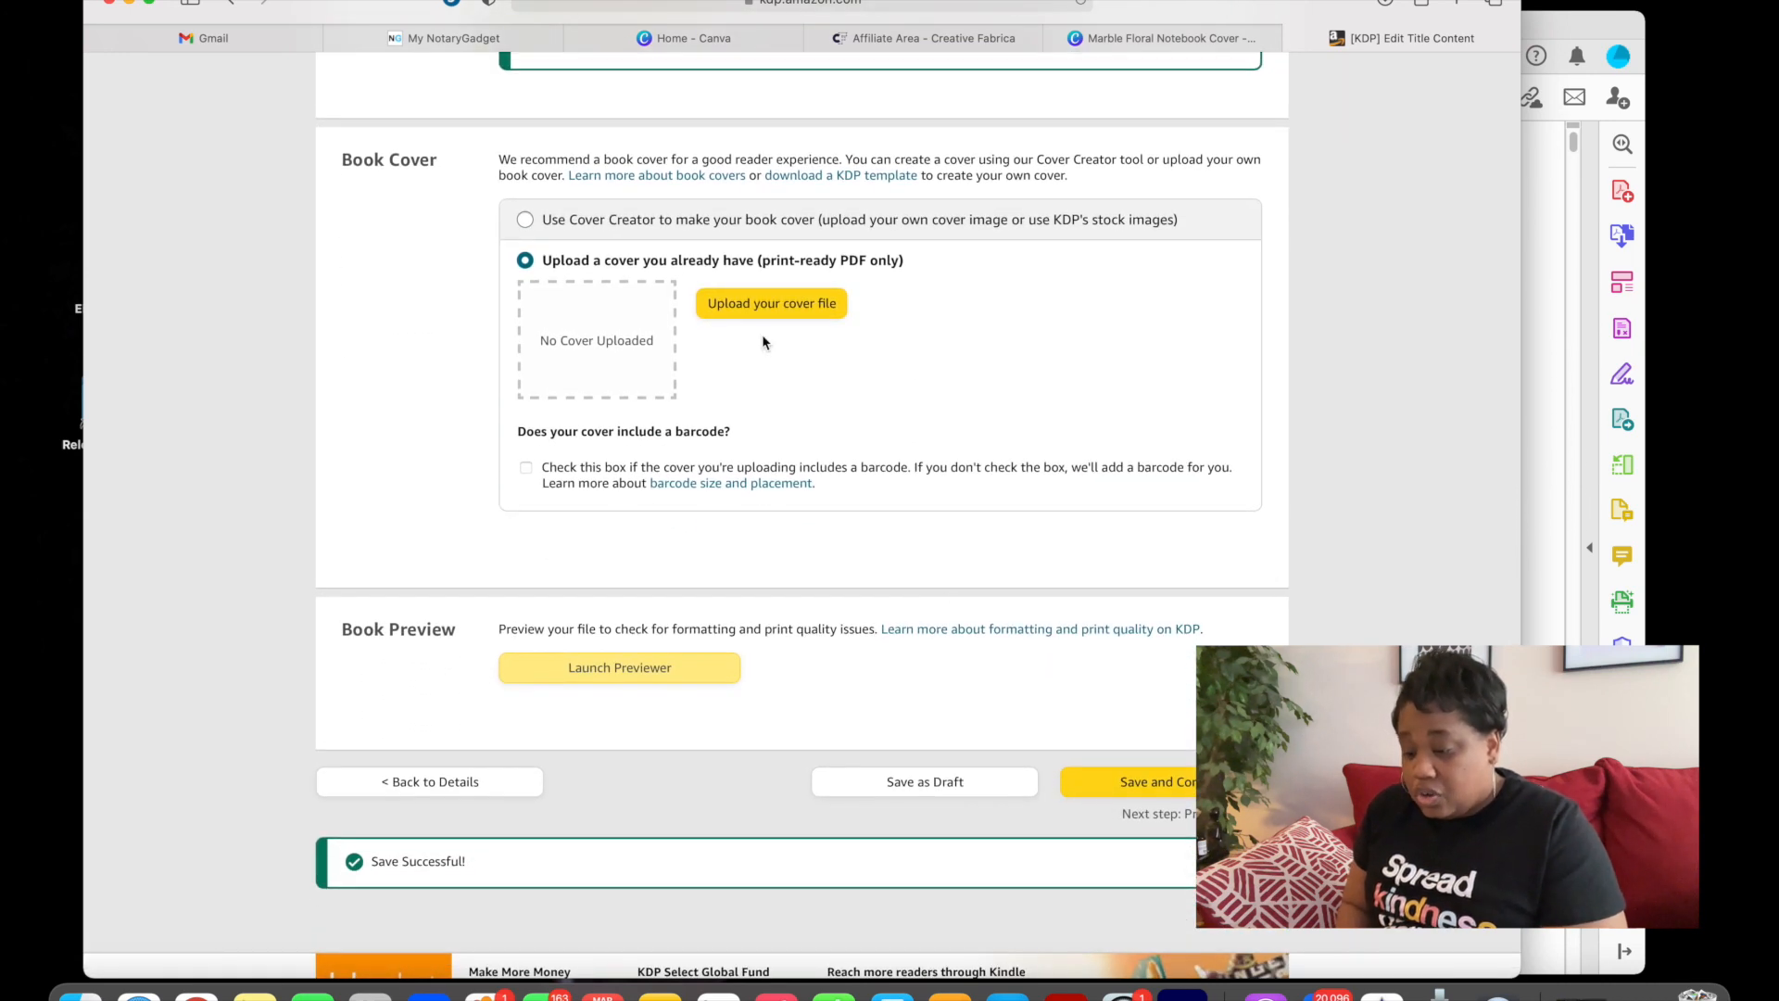
scroll(806, 487, up, 2)
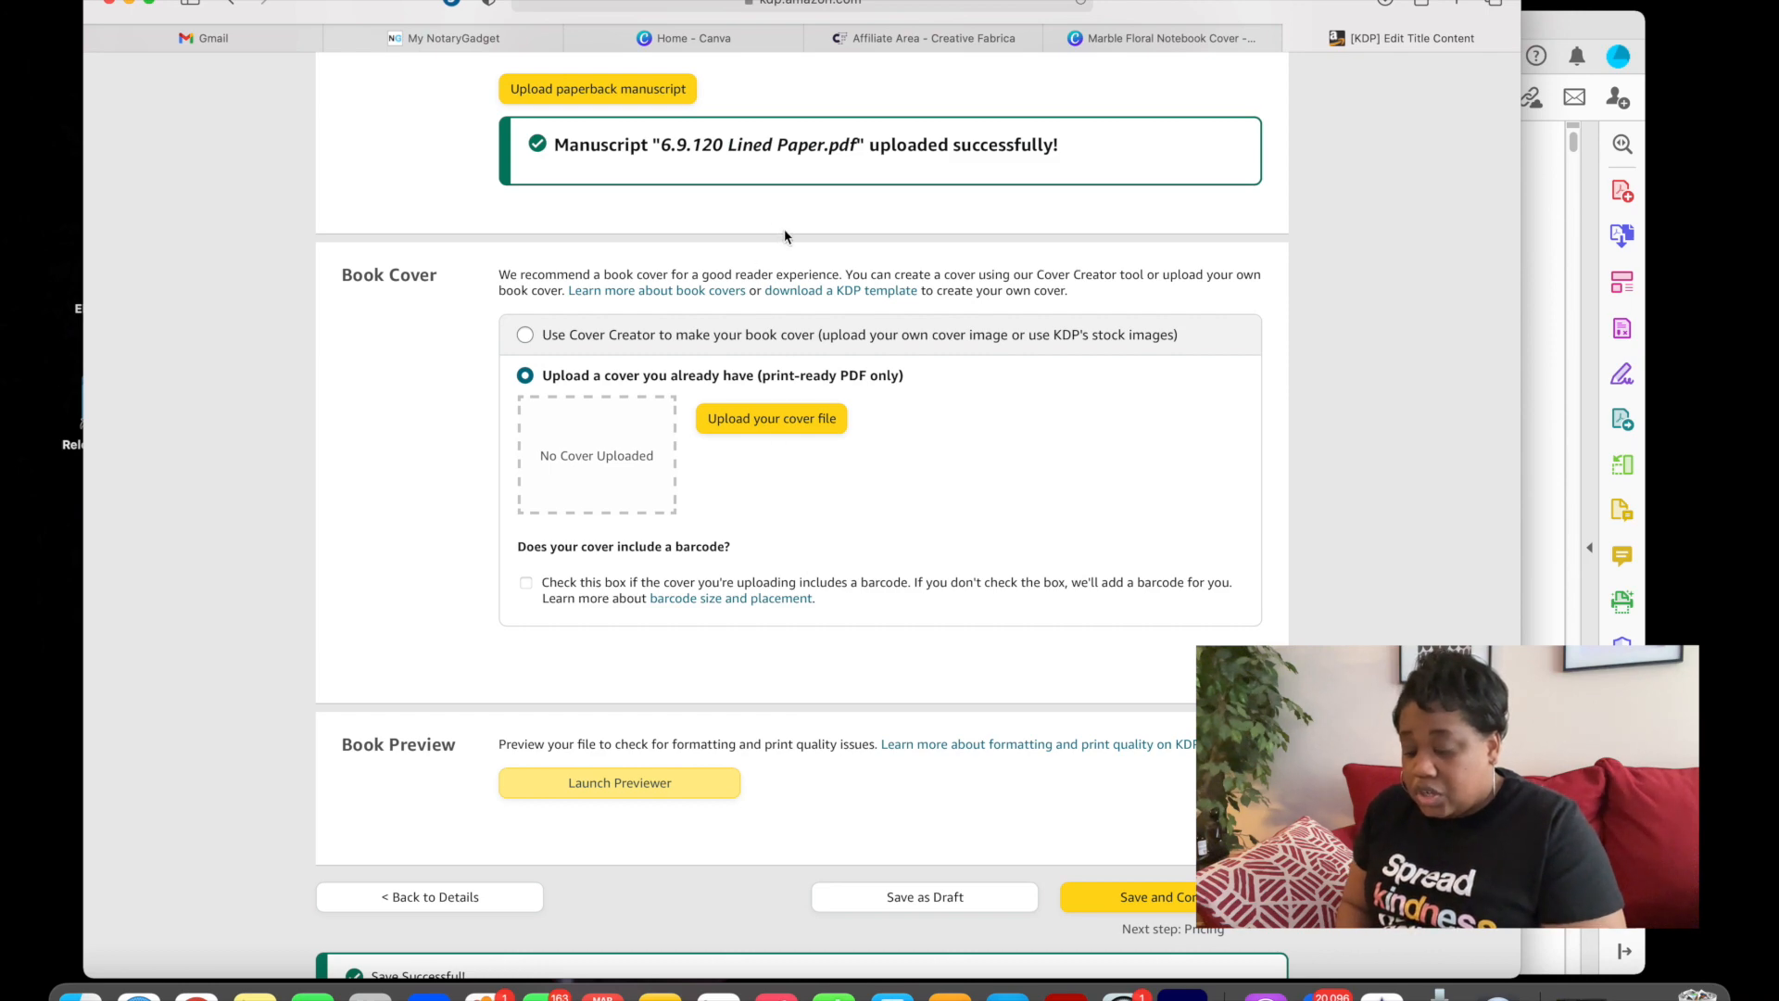
scroll(843, 523, down, 3)
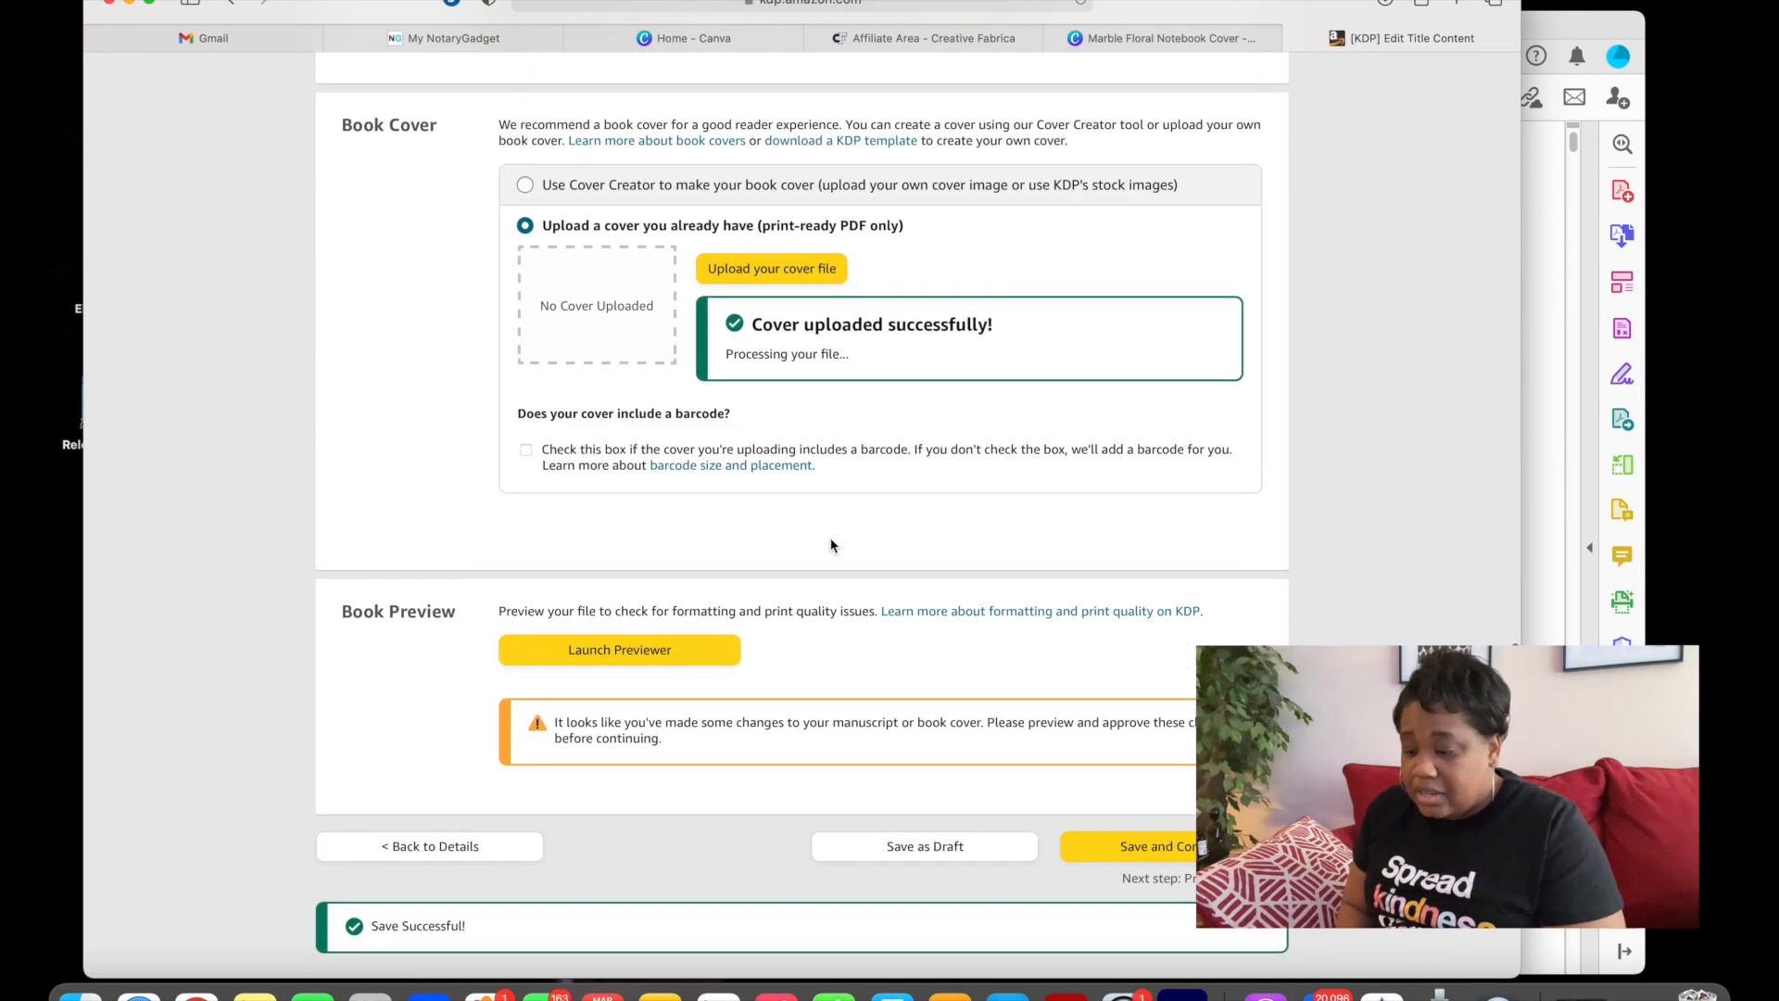
- Launch the print previewer for the book and review the quality check notes and the cover against its guides
click(677, 648)
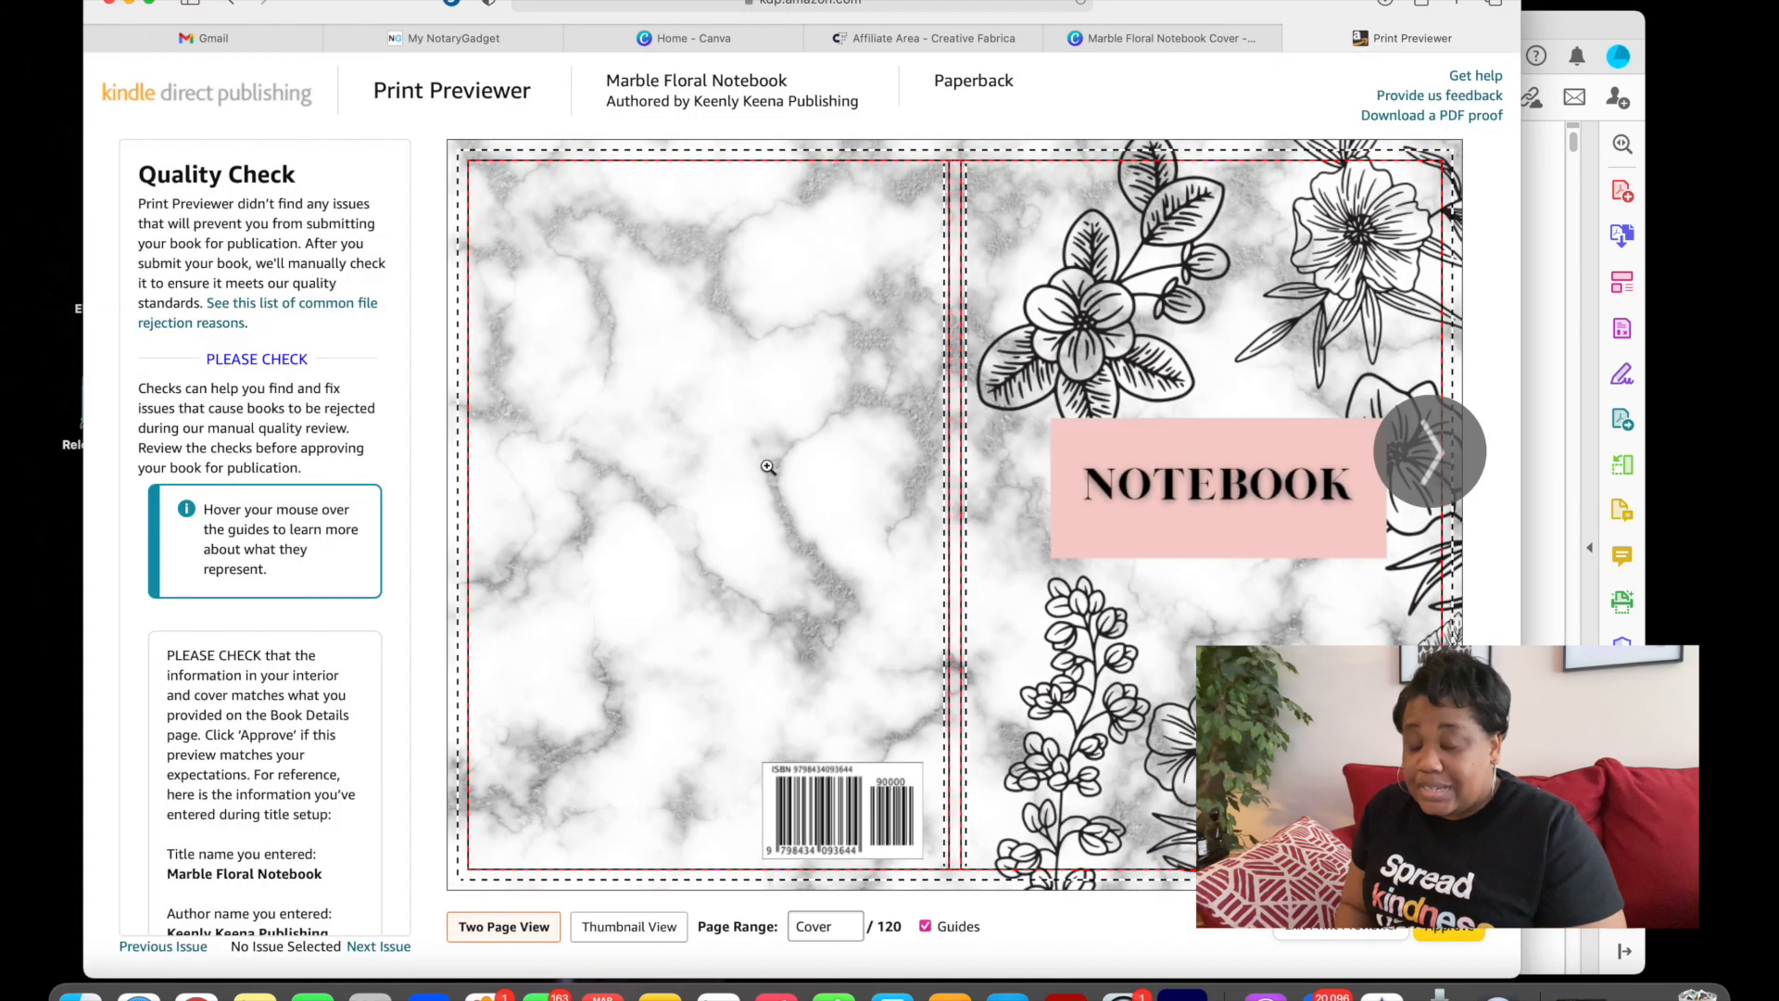
mouse_move(839, 456)
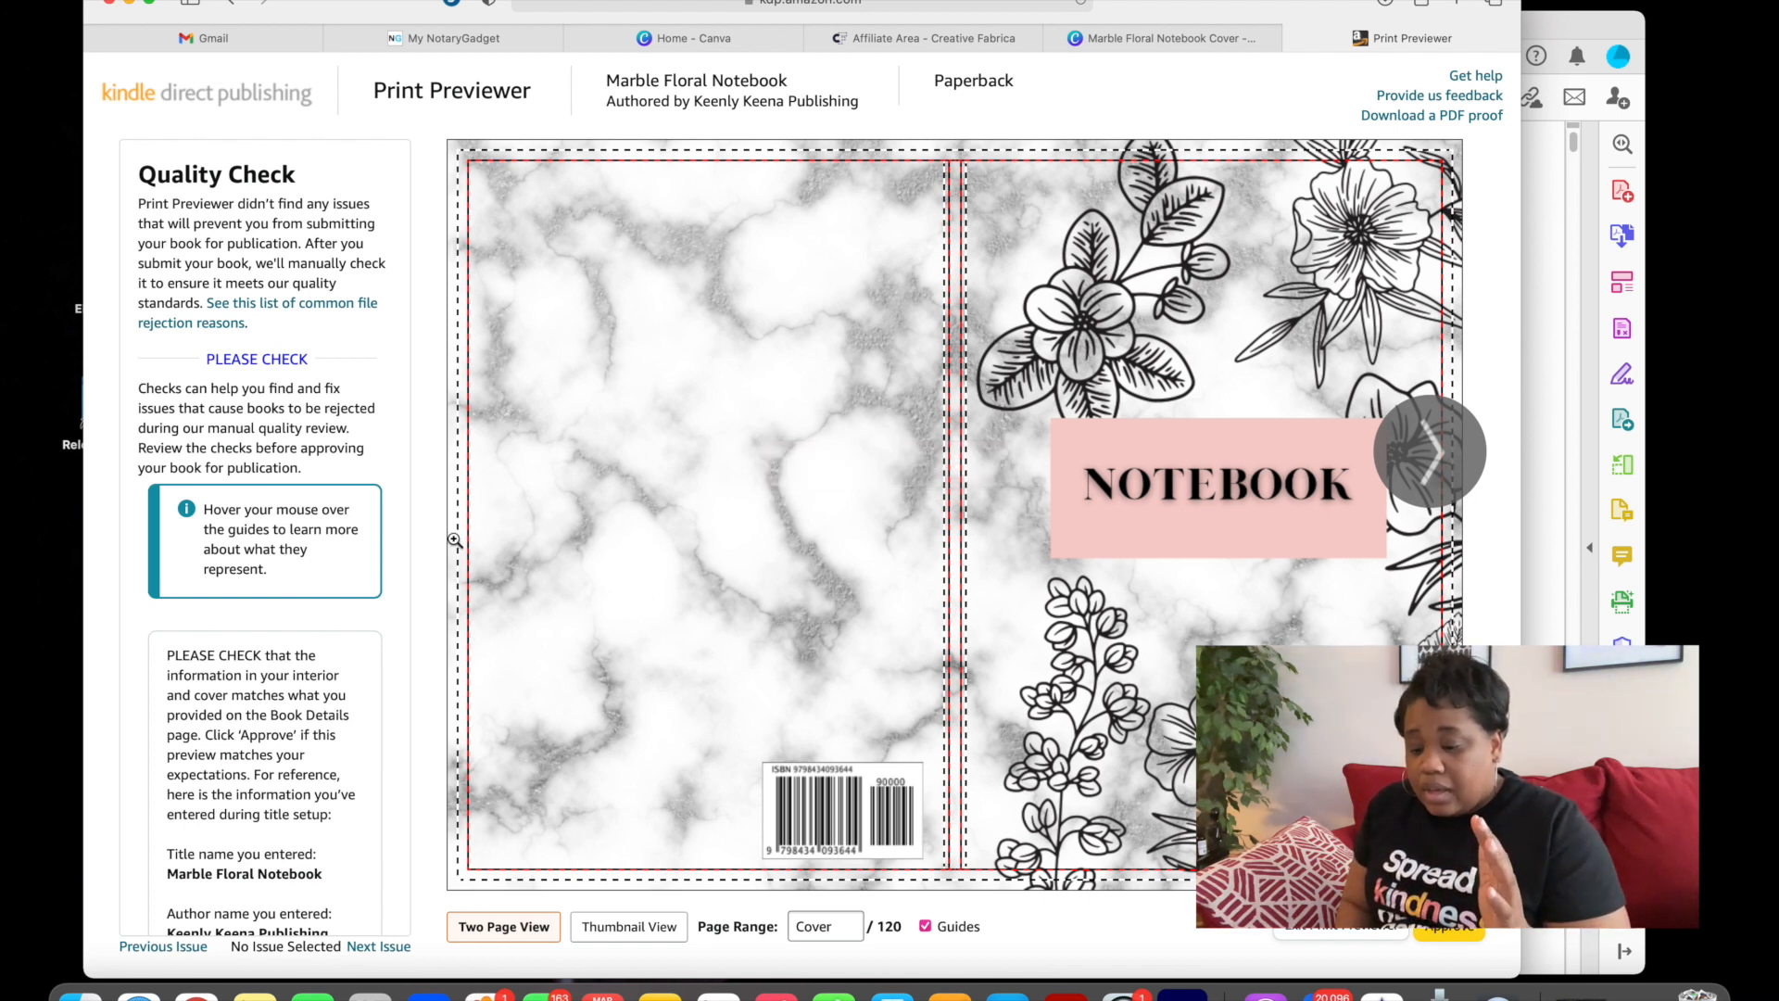
scroll(393, 579, down, 8)
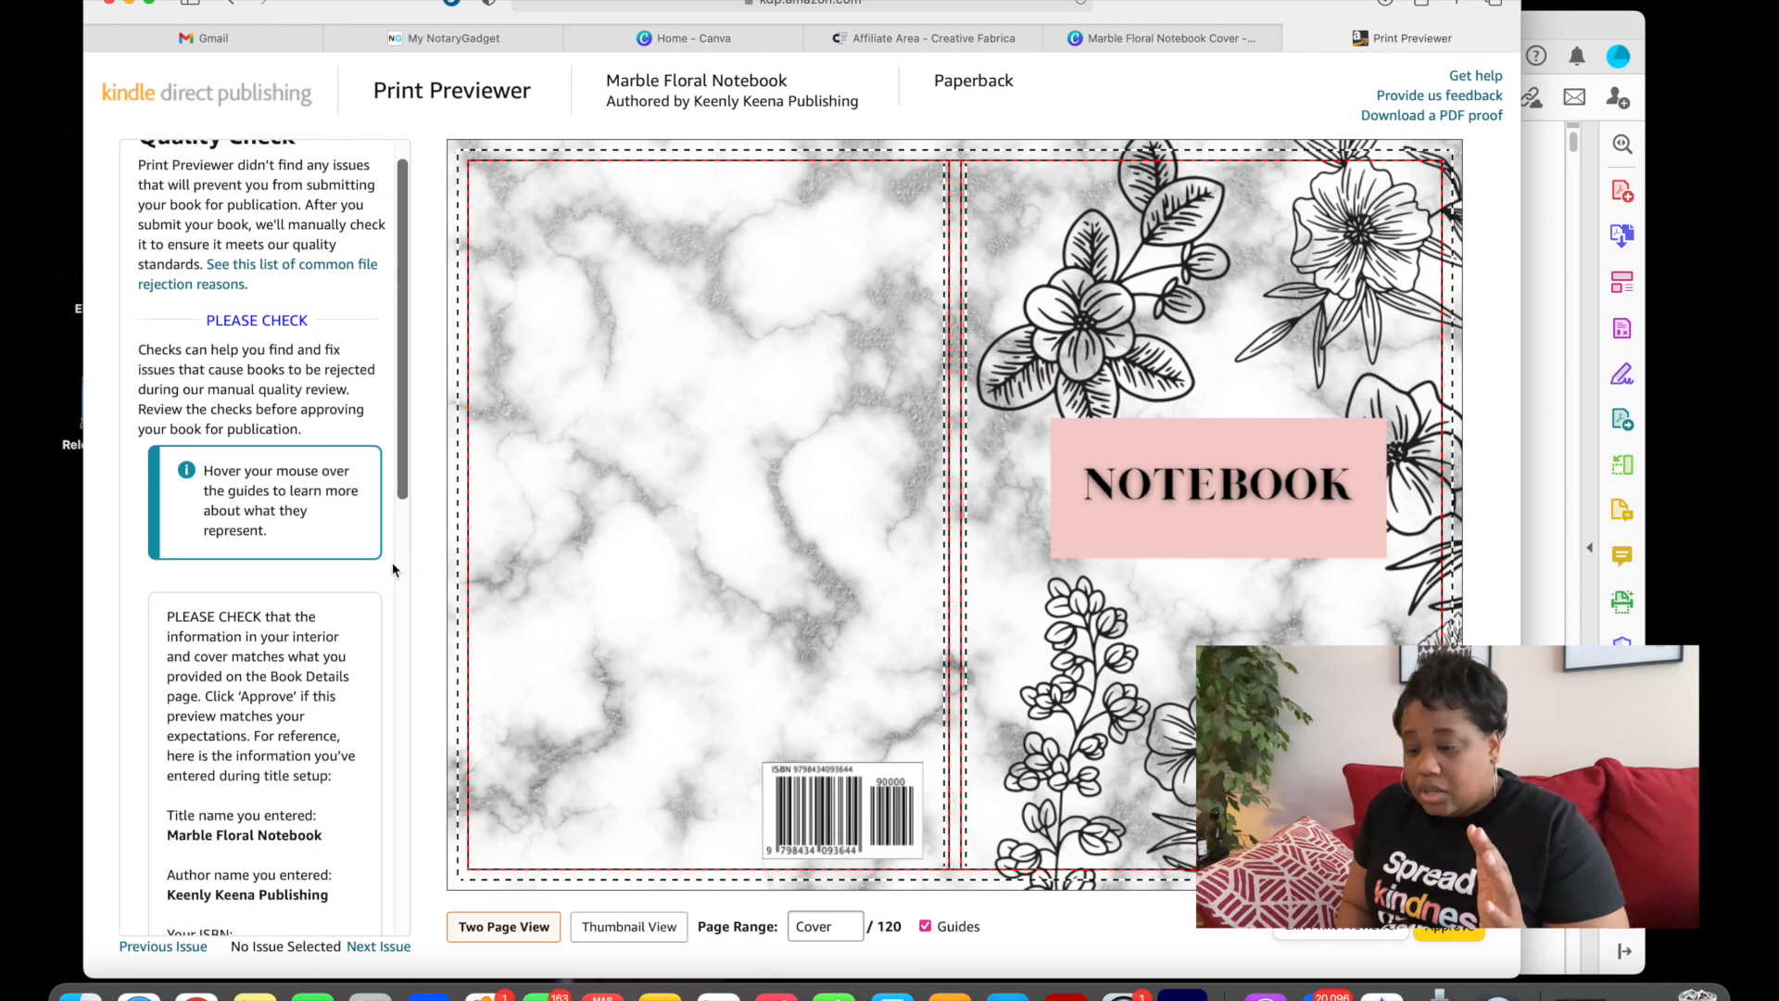
scroll(392, 568, down, 5)
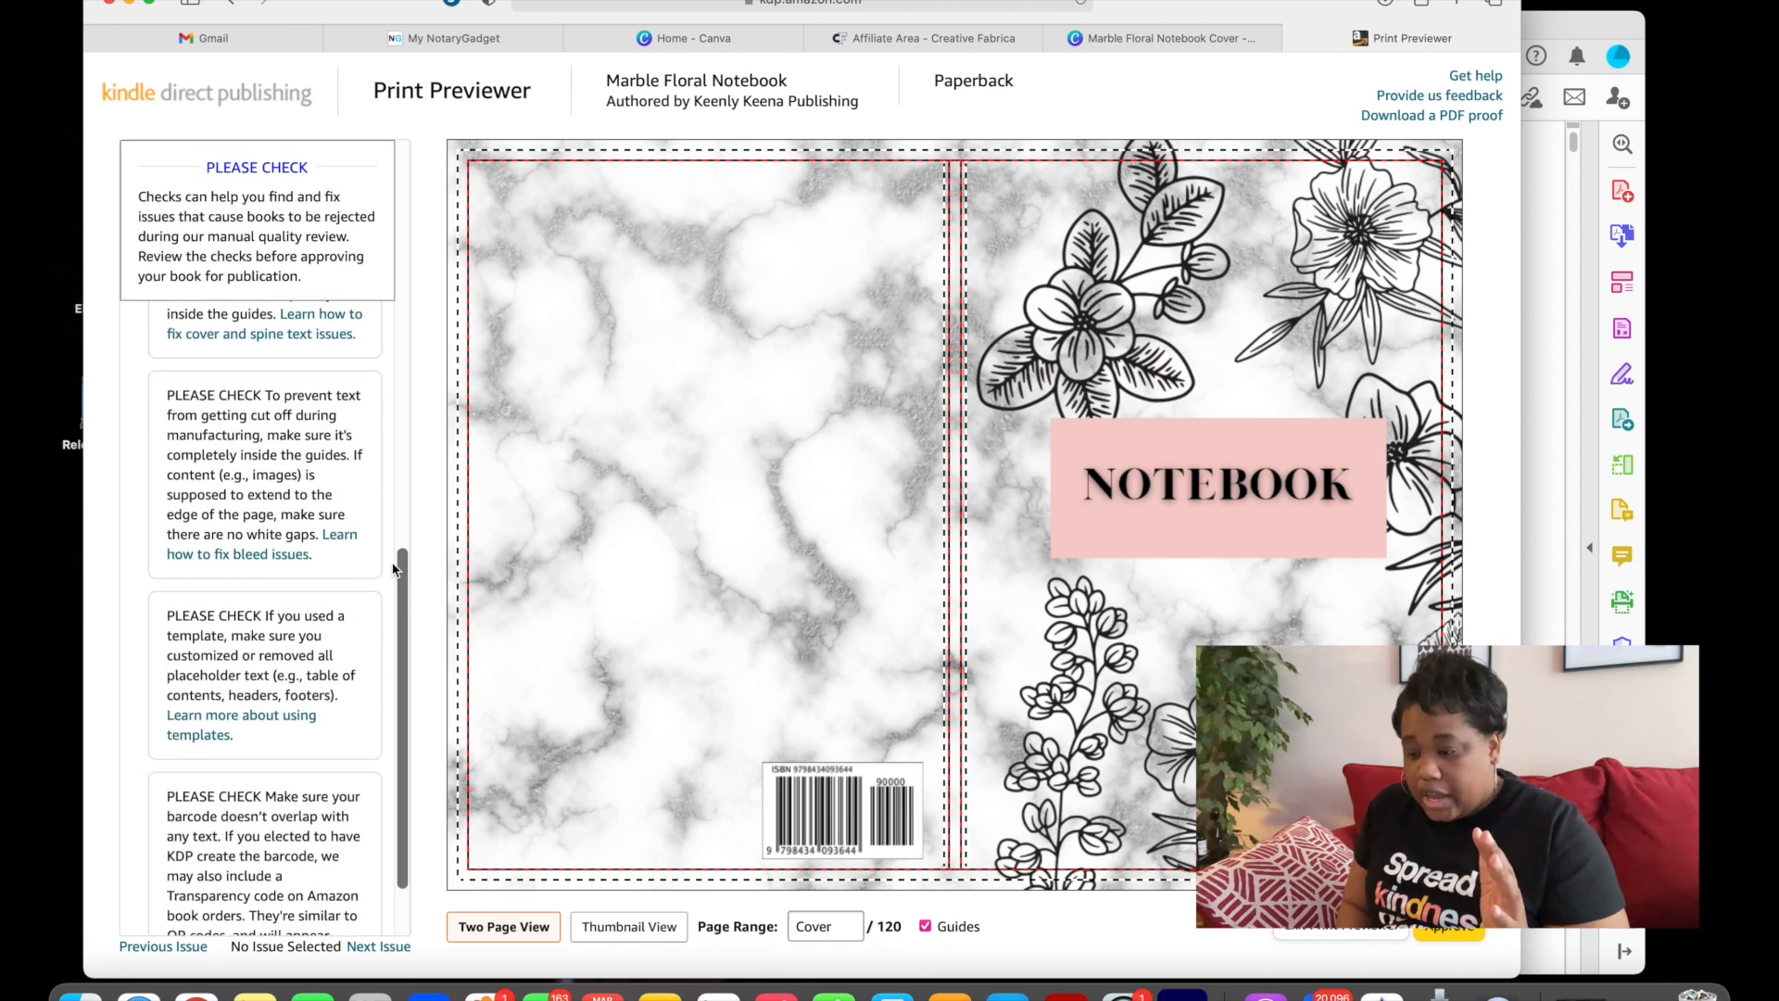
scroll(393, 569, up, 15)
scroll(393, 569, down, 1)
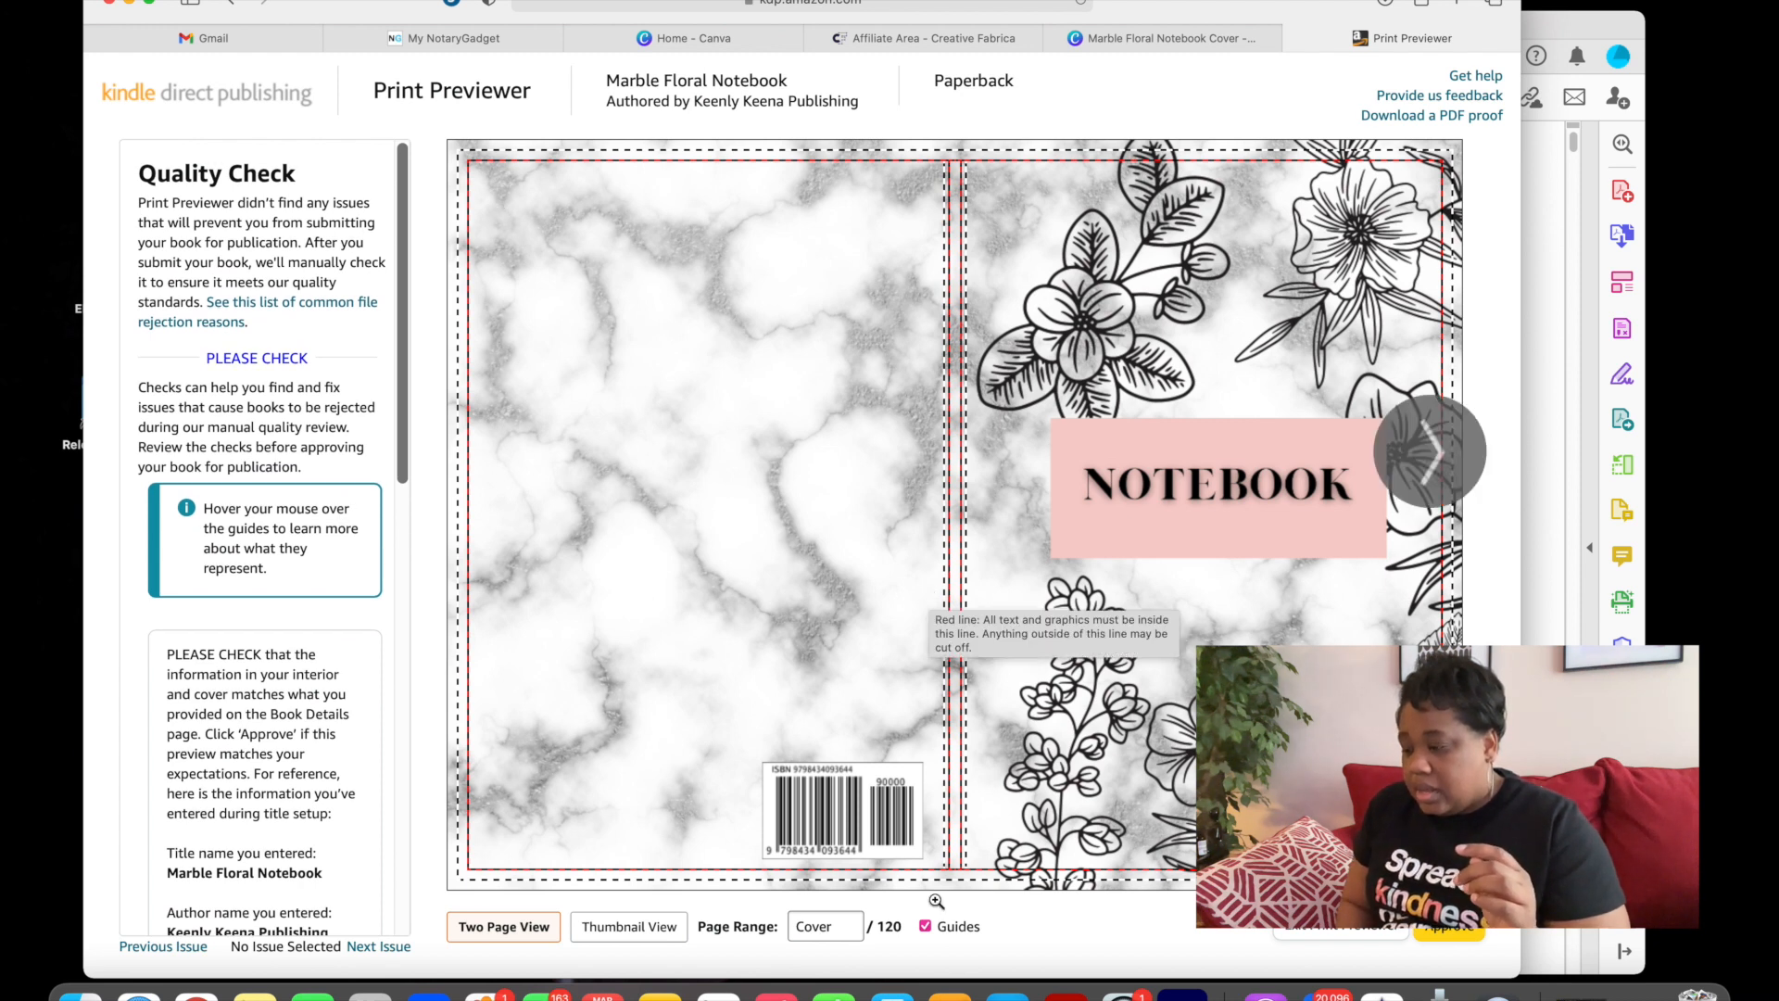
mouse_move(795, 784)
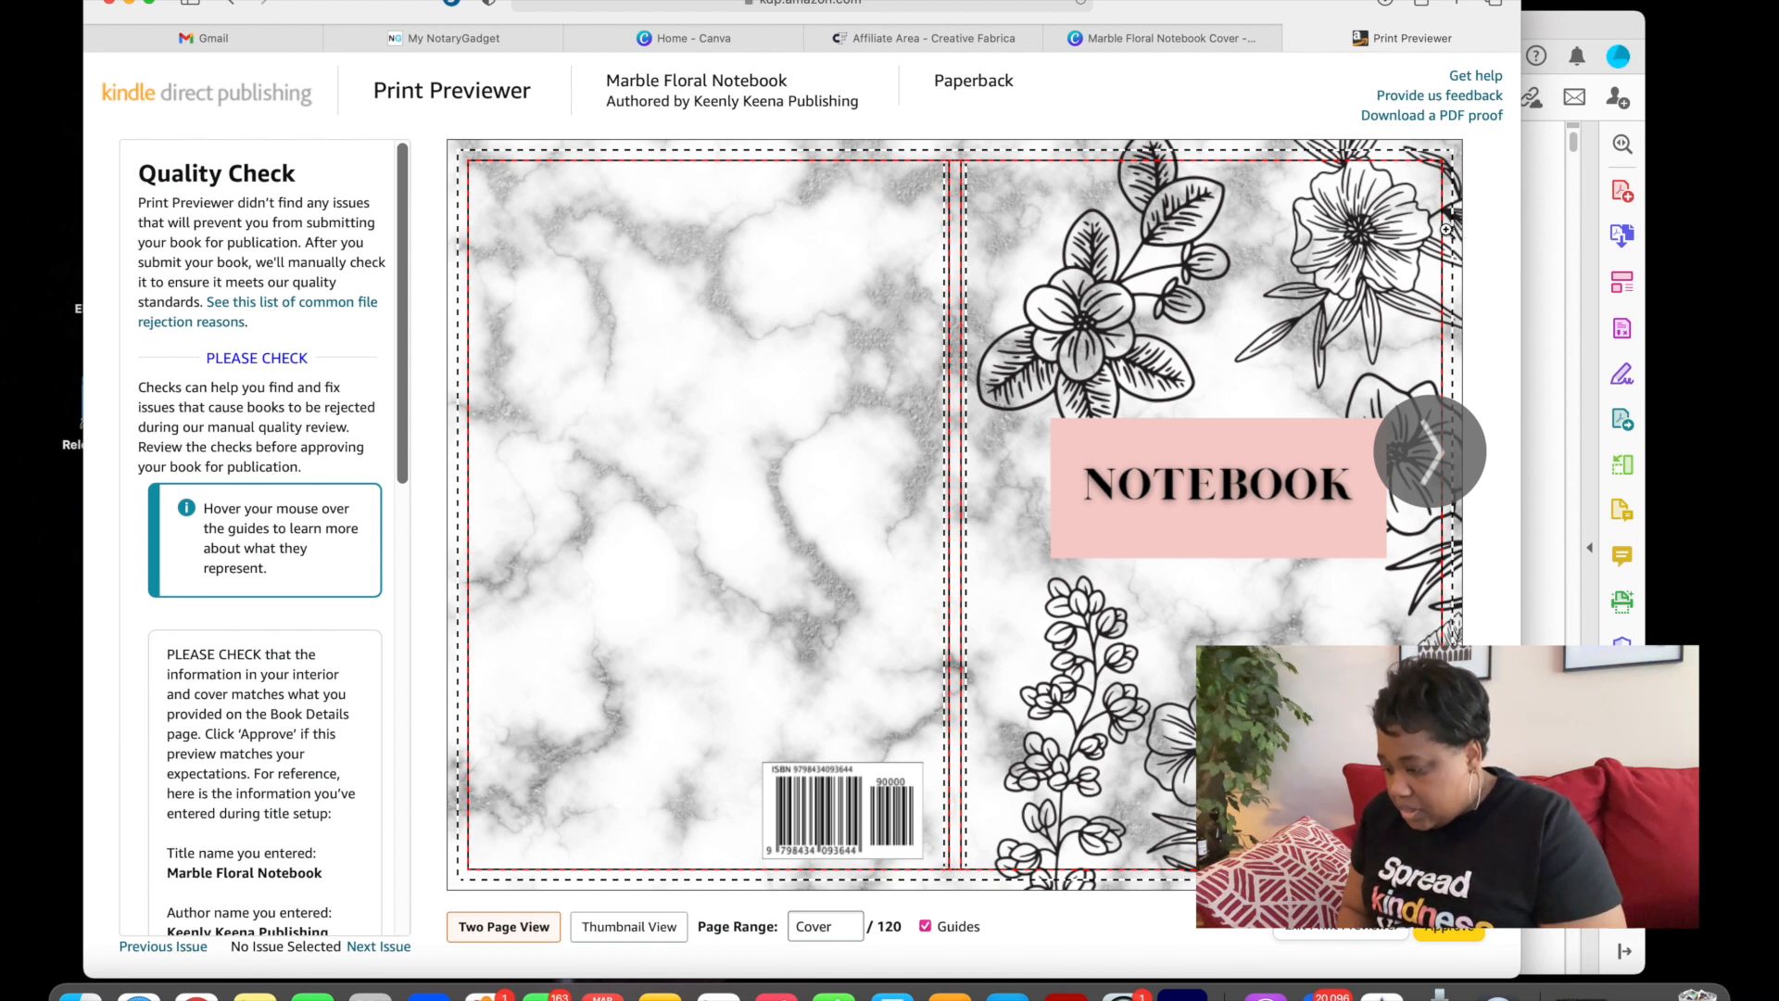
mouse_move(1453, 232)
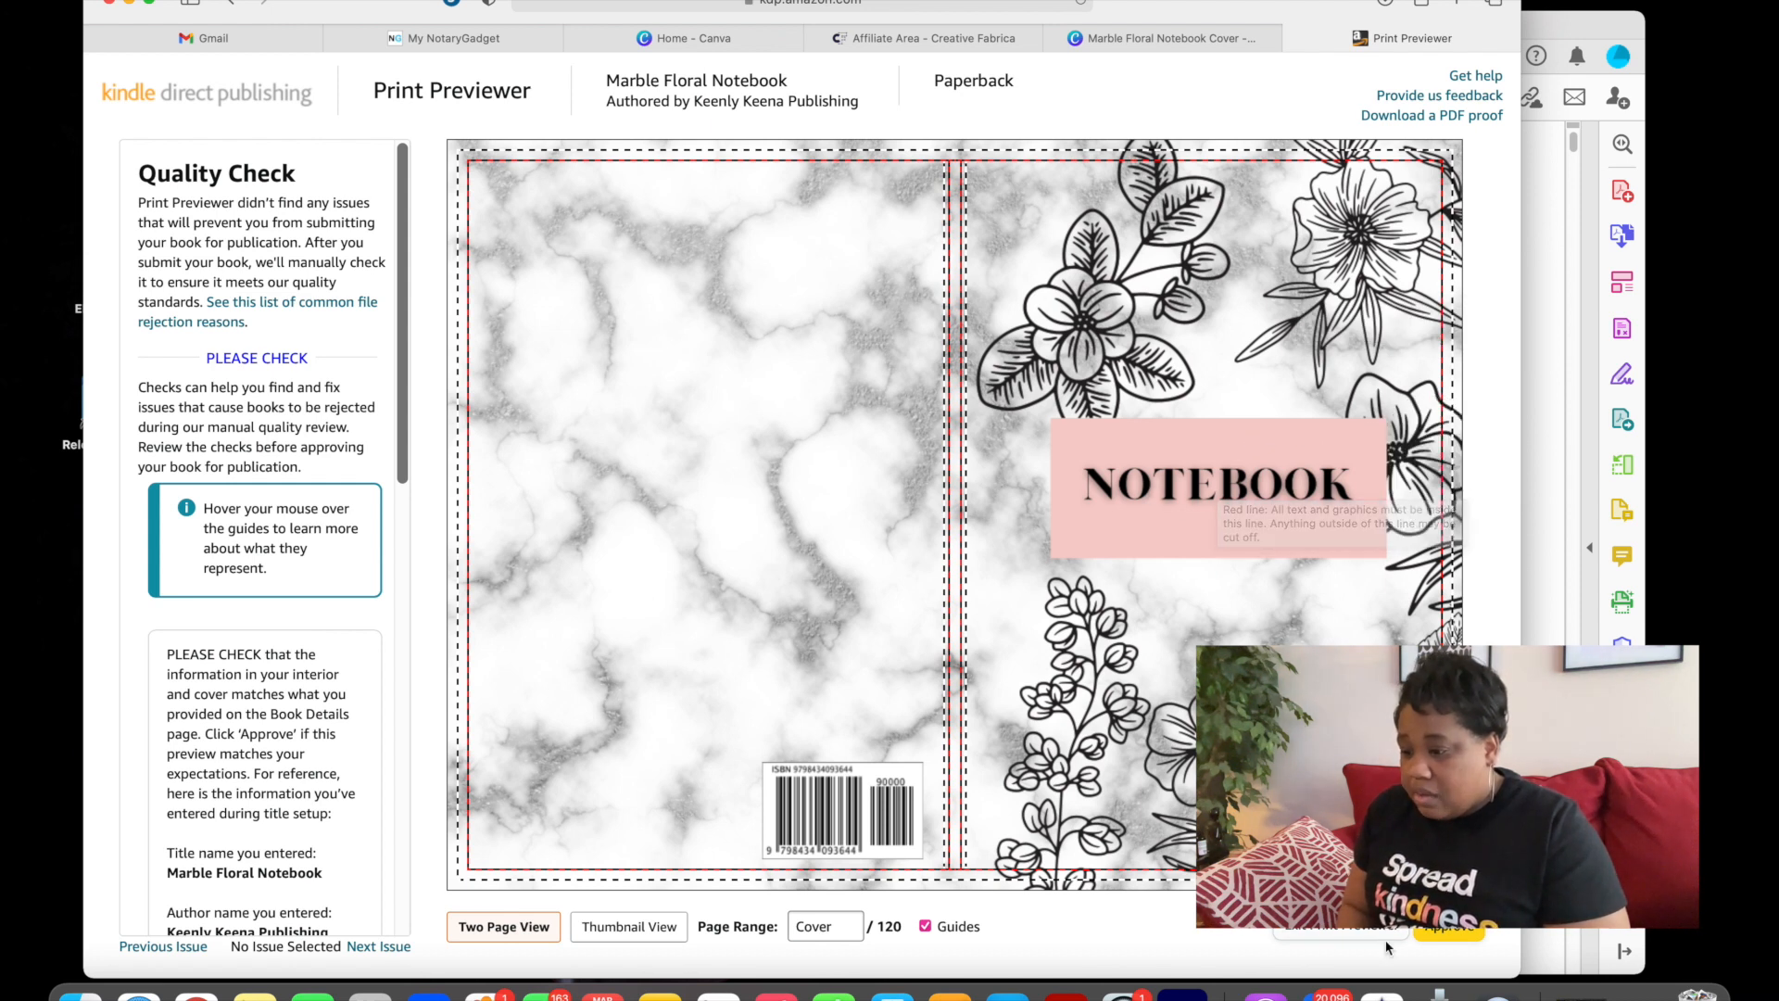
- Approve the previewed book and save the paperback content to continue to the rights and pricing section
click(1469, 929)
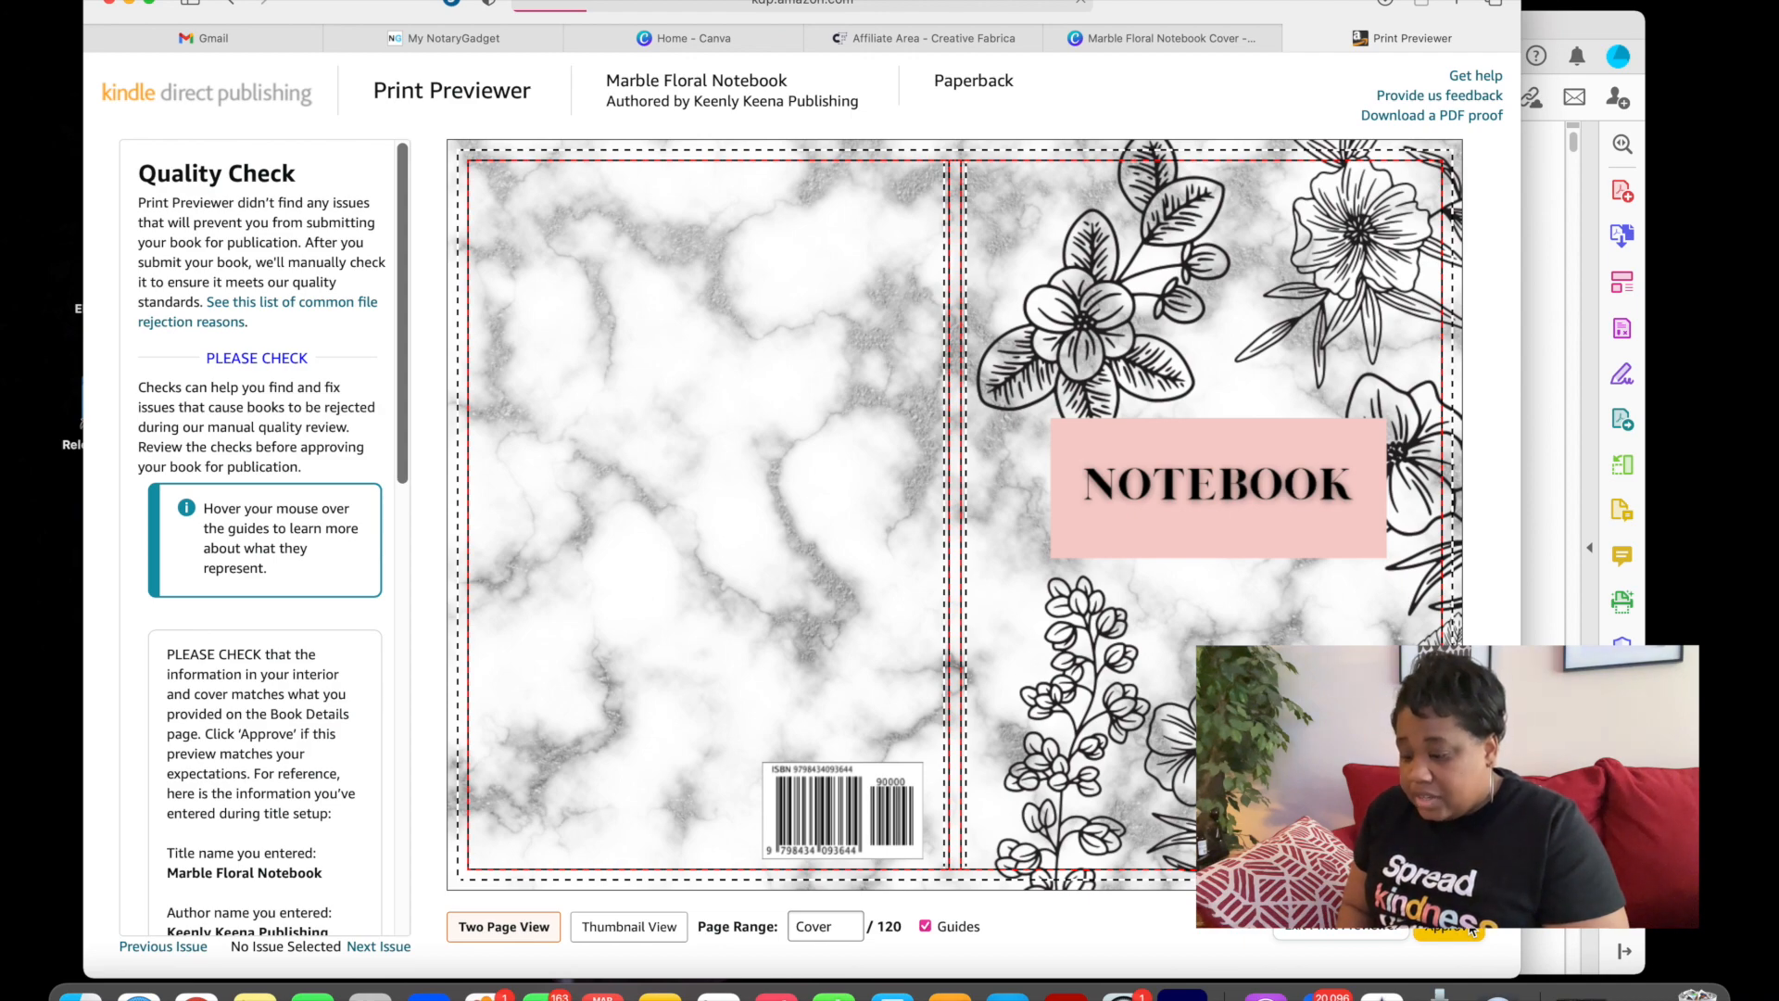
scroll(1472, 929, down, 3)
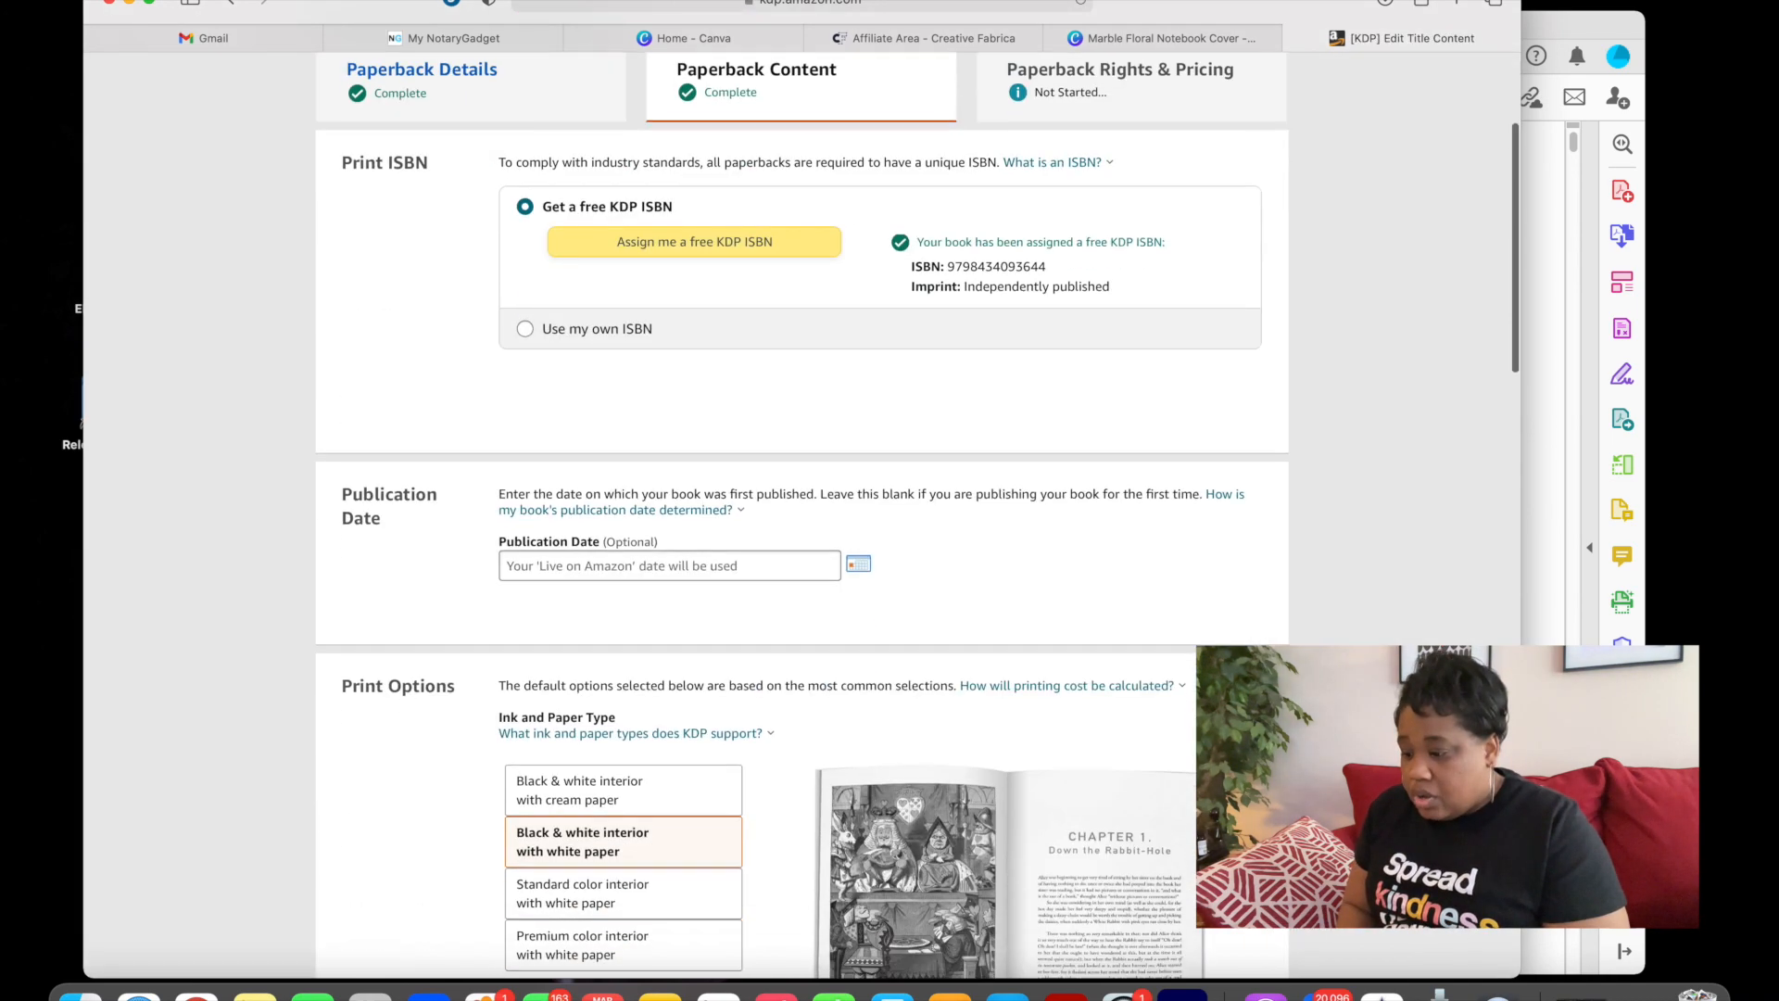
scroll(802, 519, down, 20)
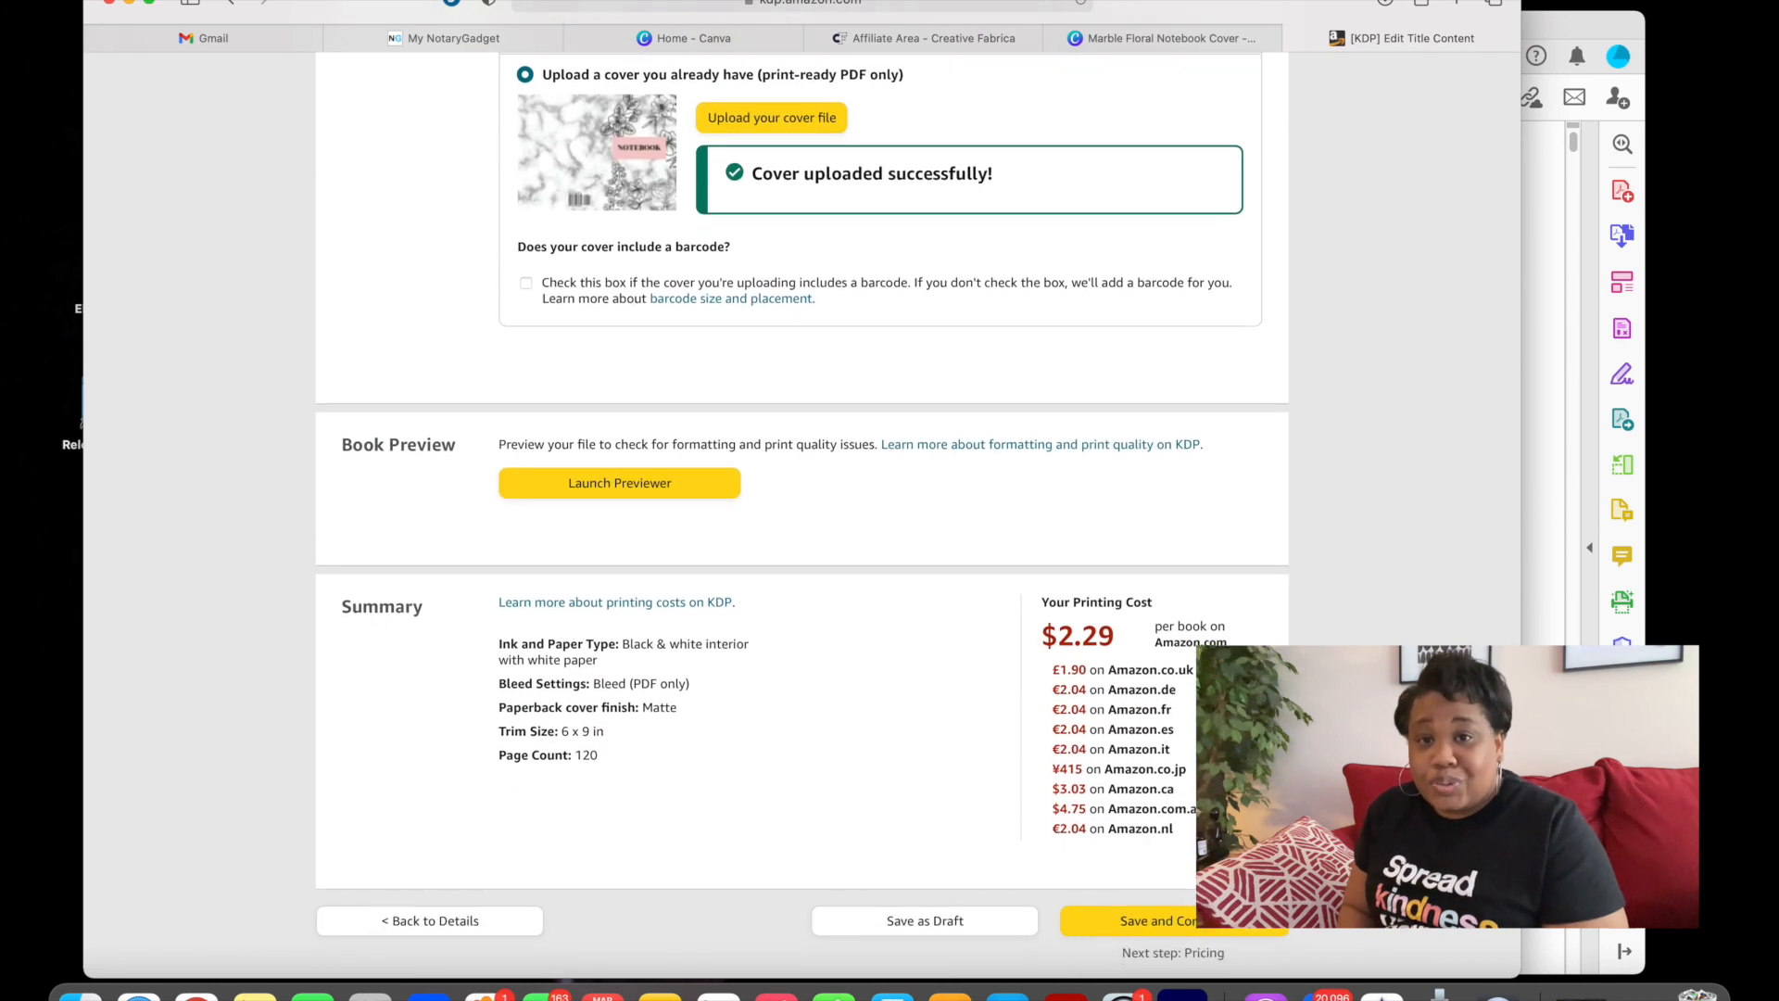
scroll(1070, 537, down, 2)
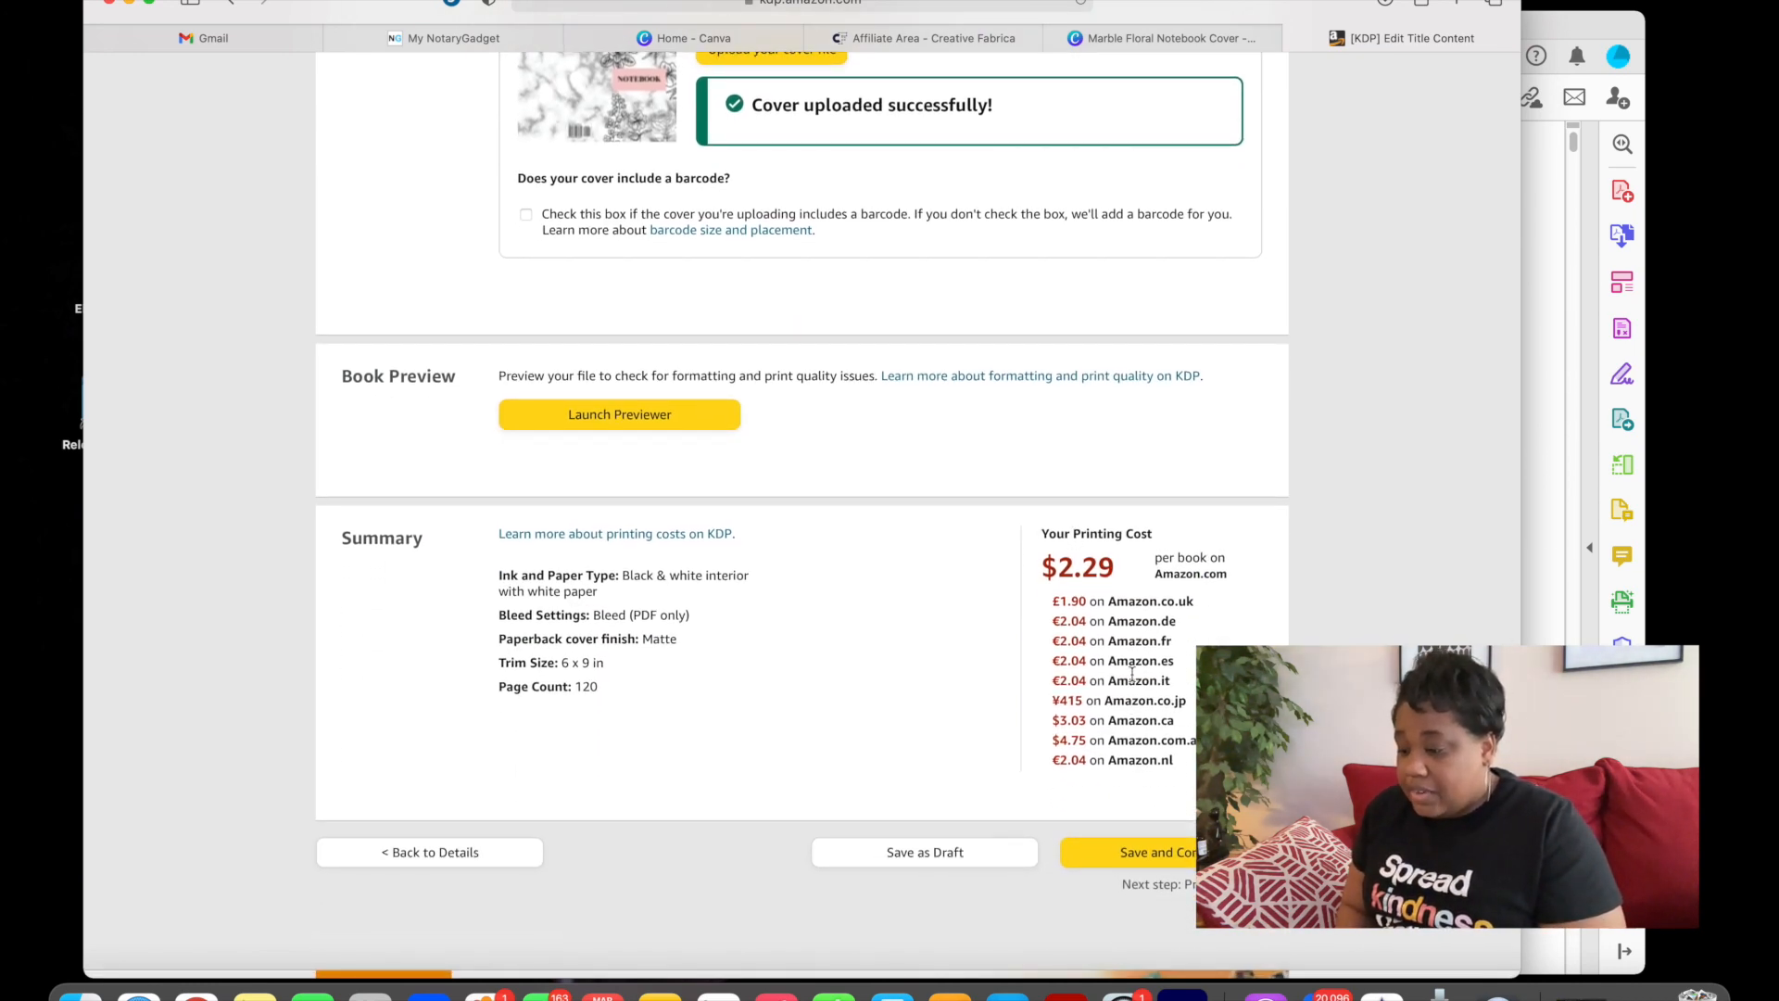
click(1180, 864)
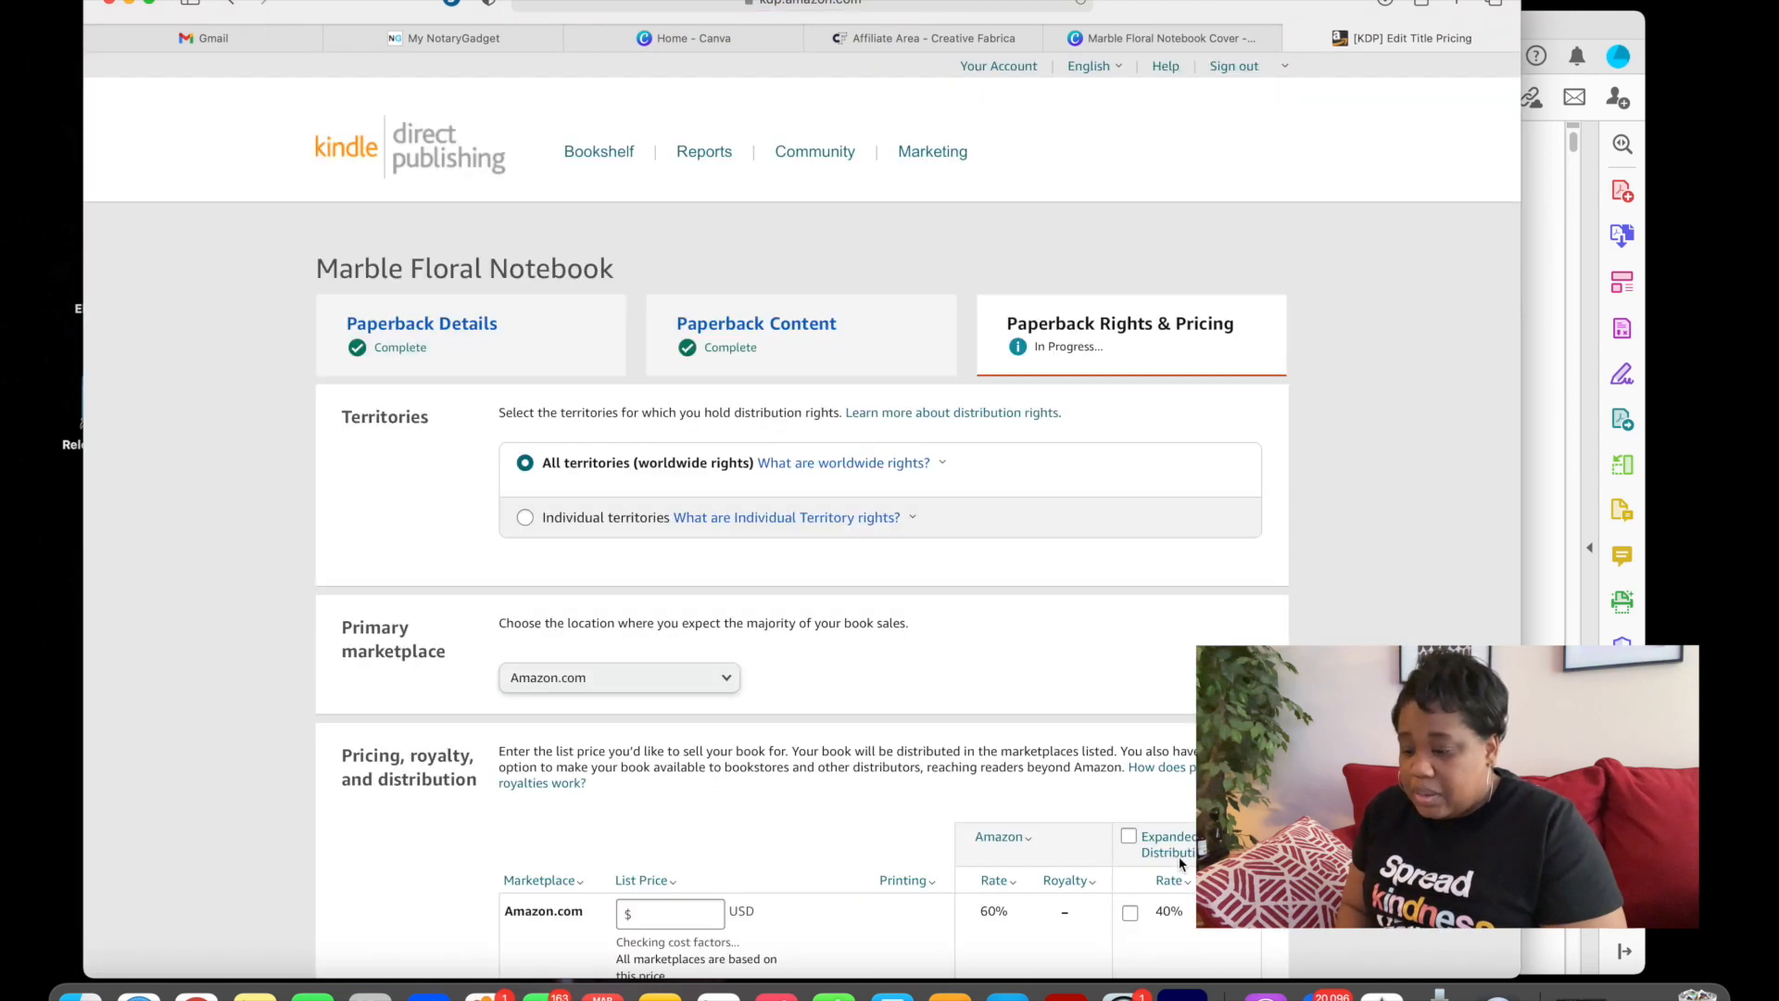
- Keep worldwide rights with Amazon.com as primary marketplace and set the Amazon.com list price to 6.99 USD
mouse_move(792, 527)
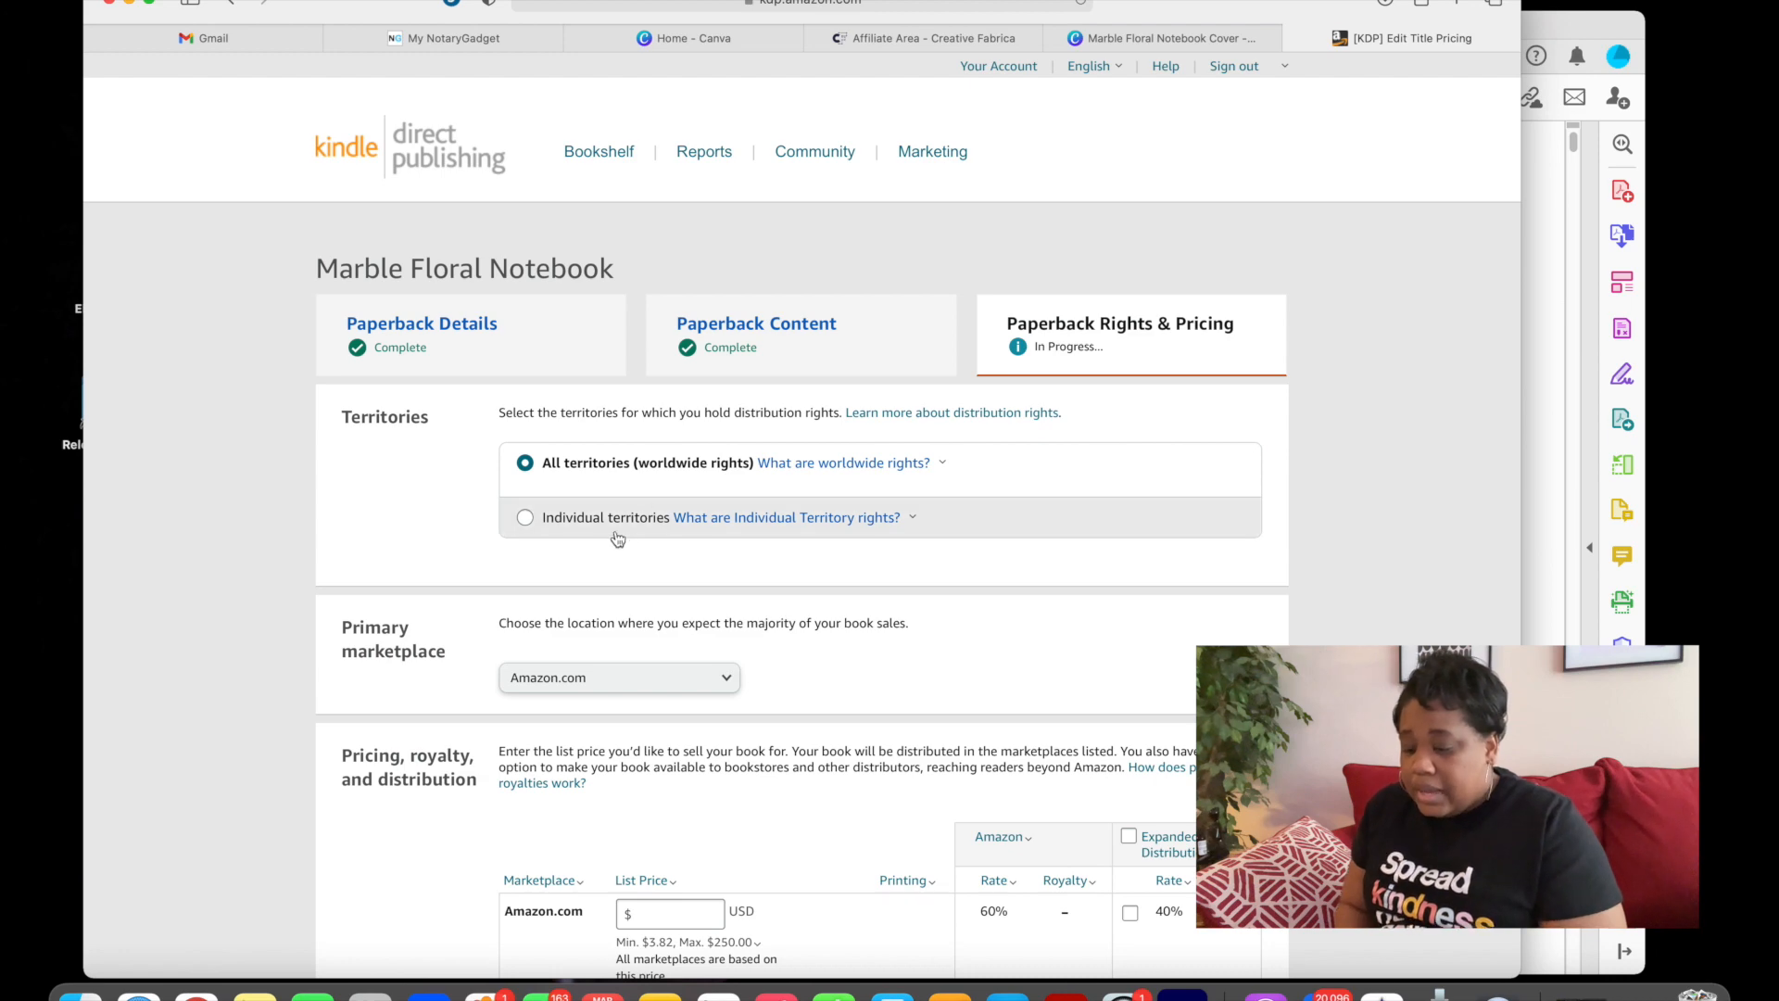
scroll(742, 454, down, 4)
mouse_move(629, 684)
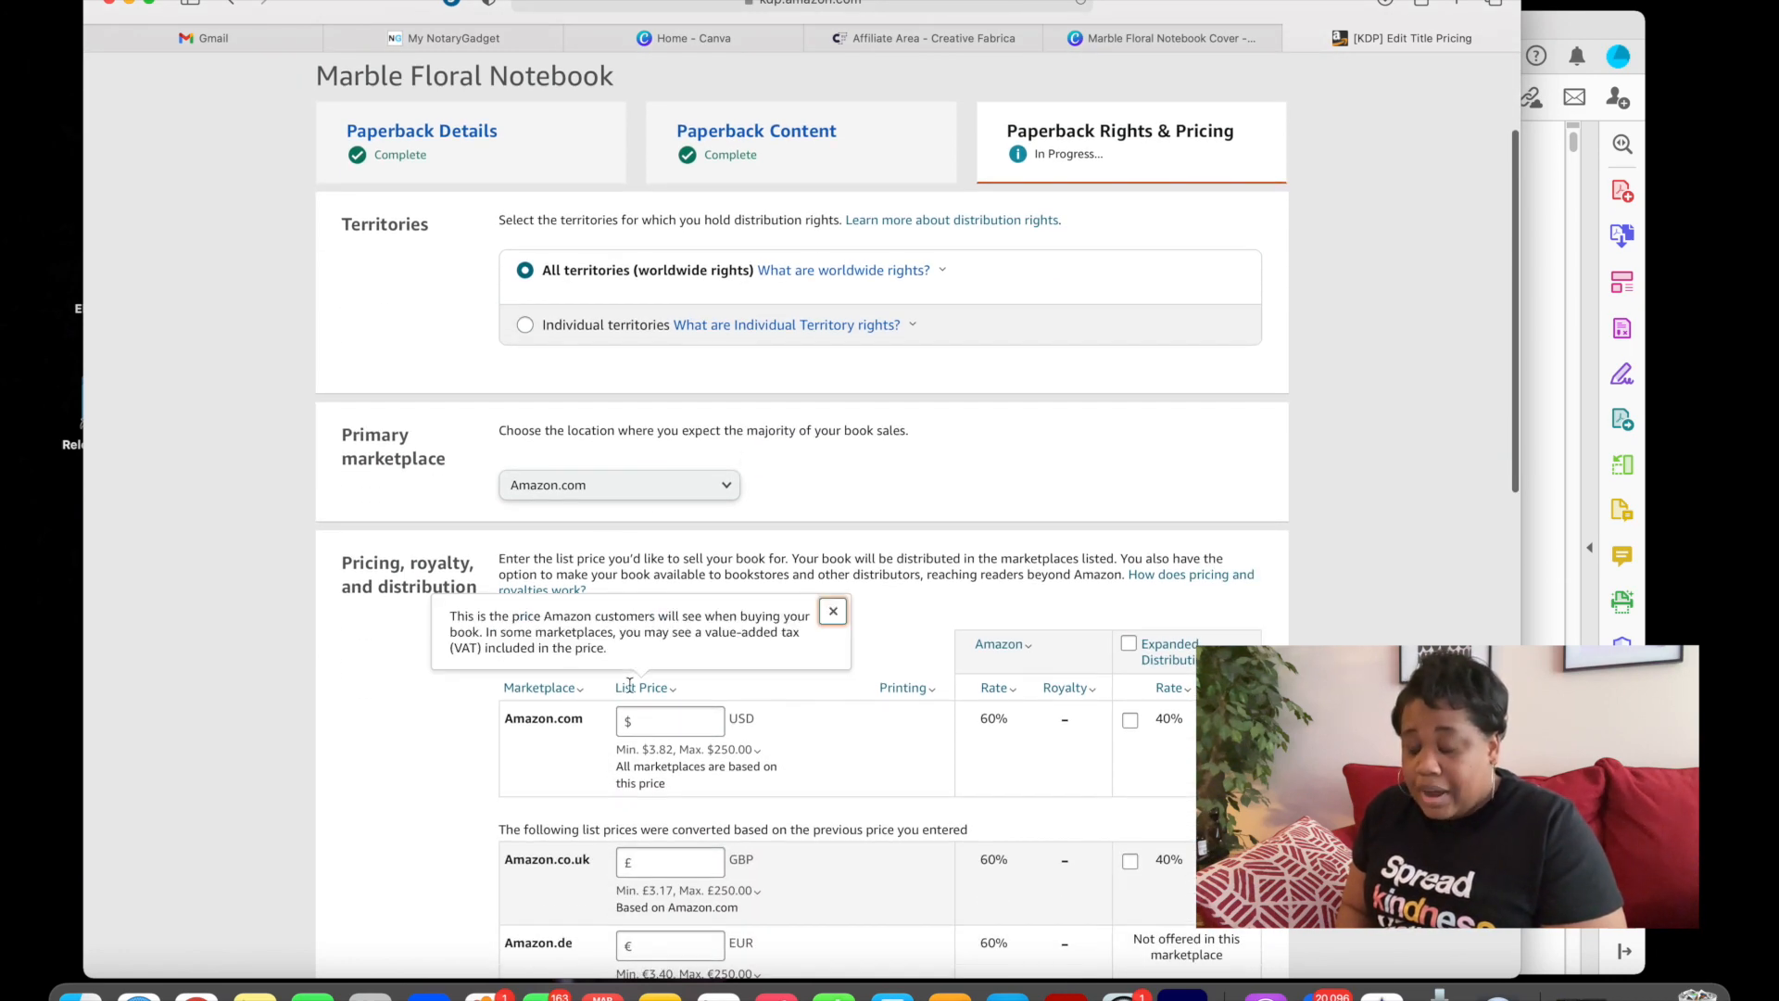
scroll(629, 687, down, 3)
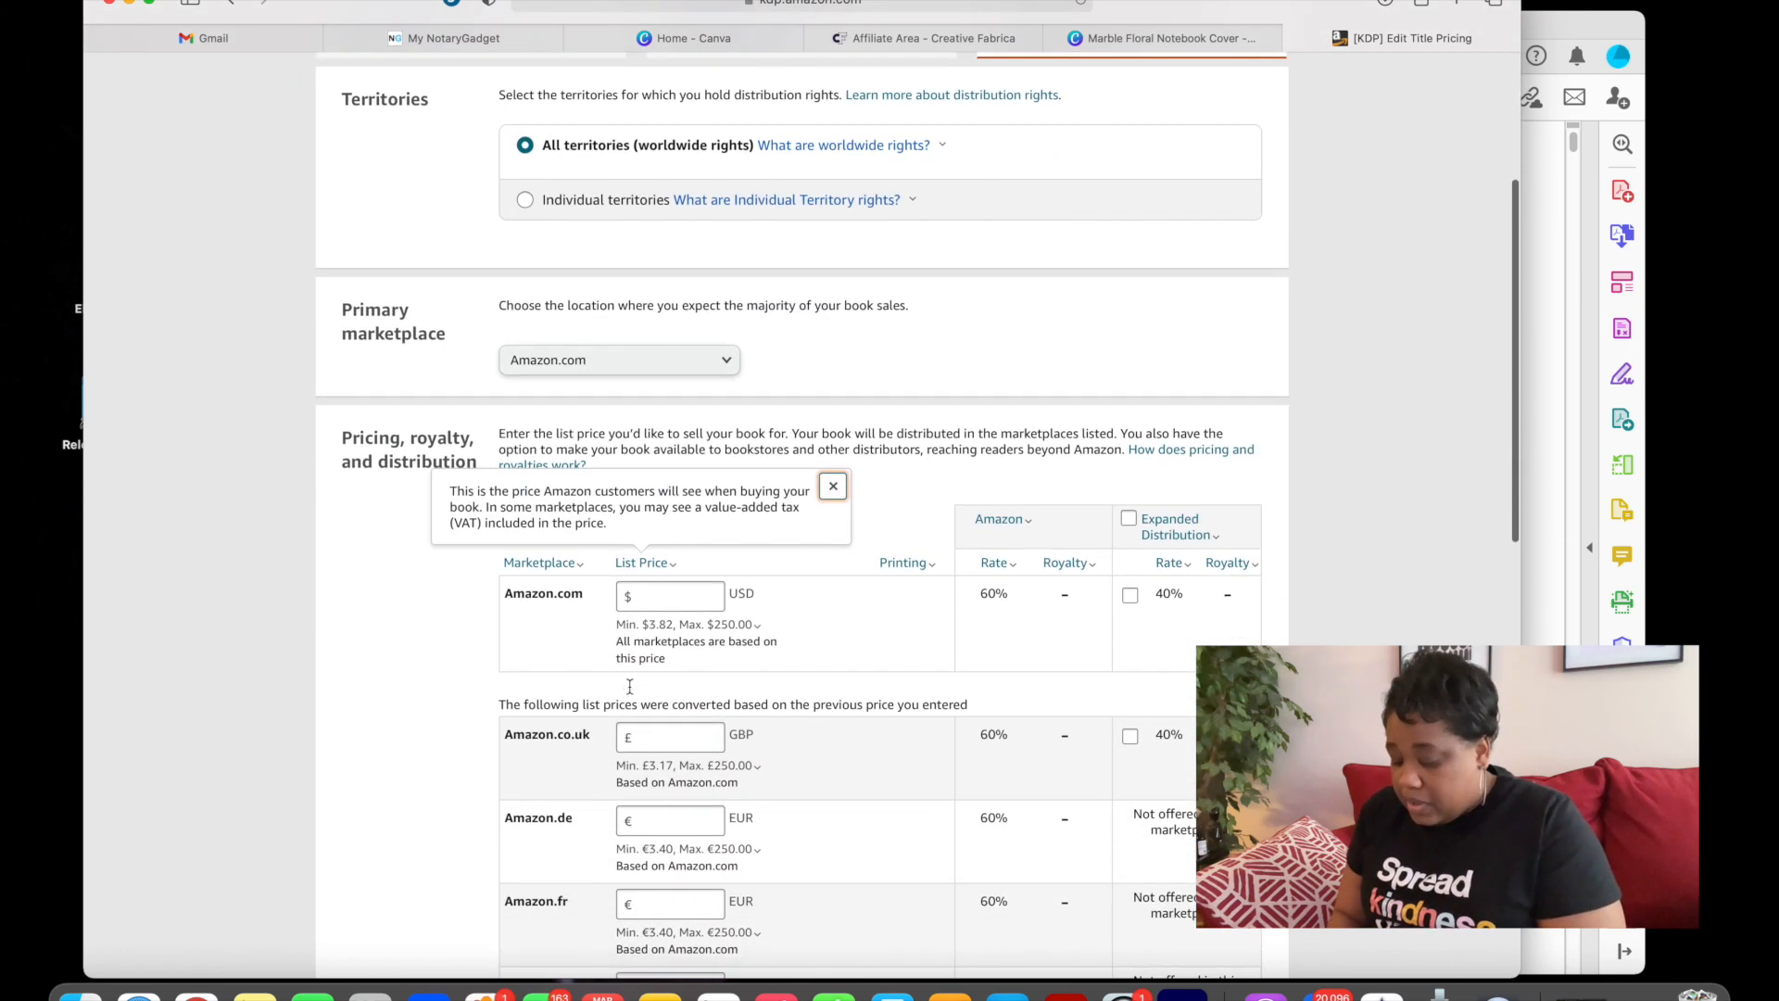
click(685, 602)
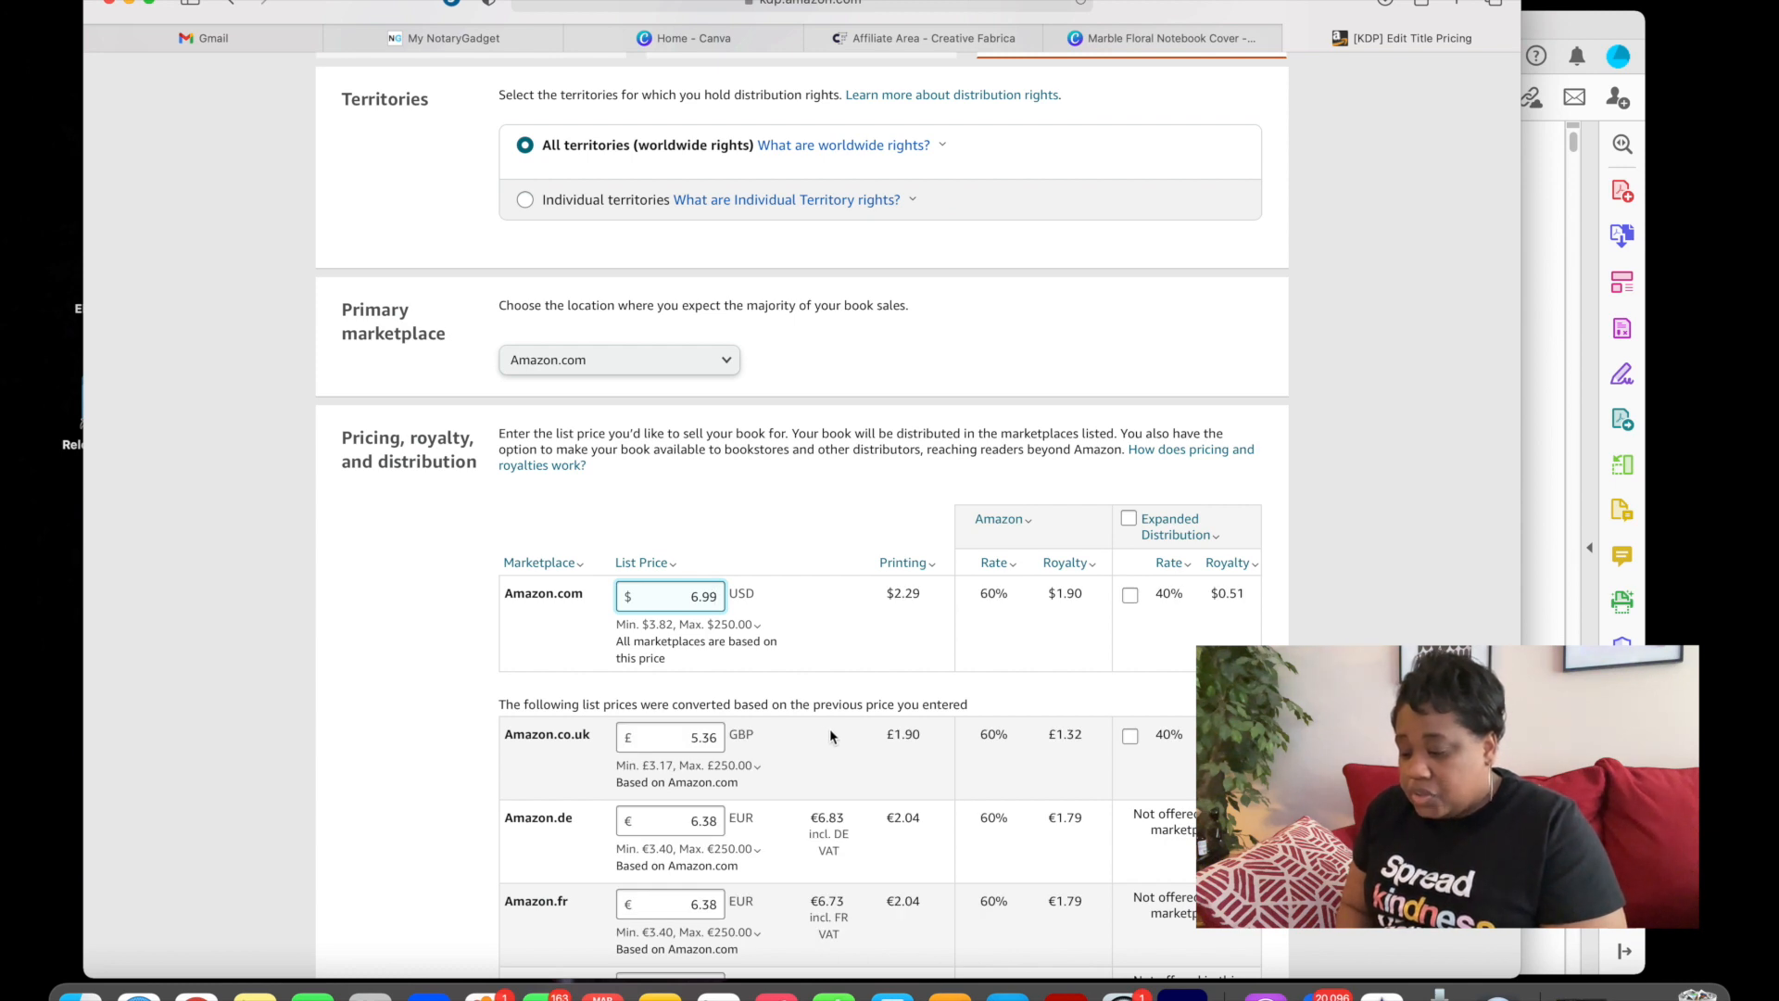
- Read the explanations of the minimum list price, printing cost and royalty rate for the Amazon.com marketplace
click(732, 625)
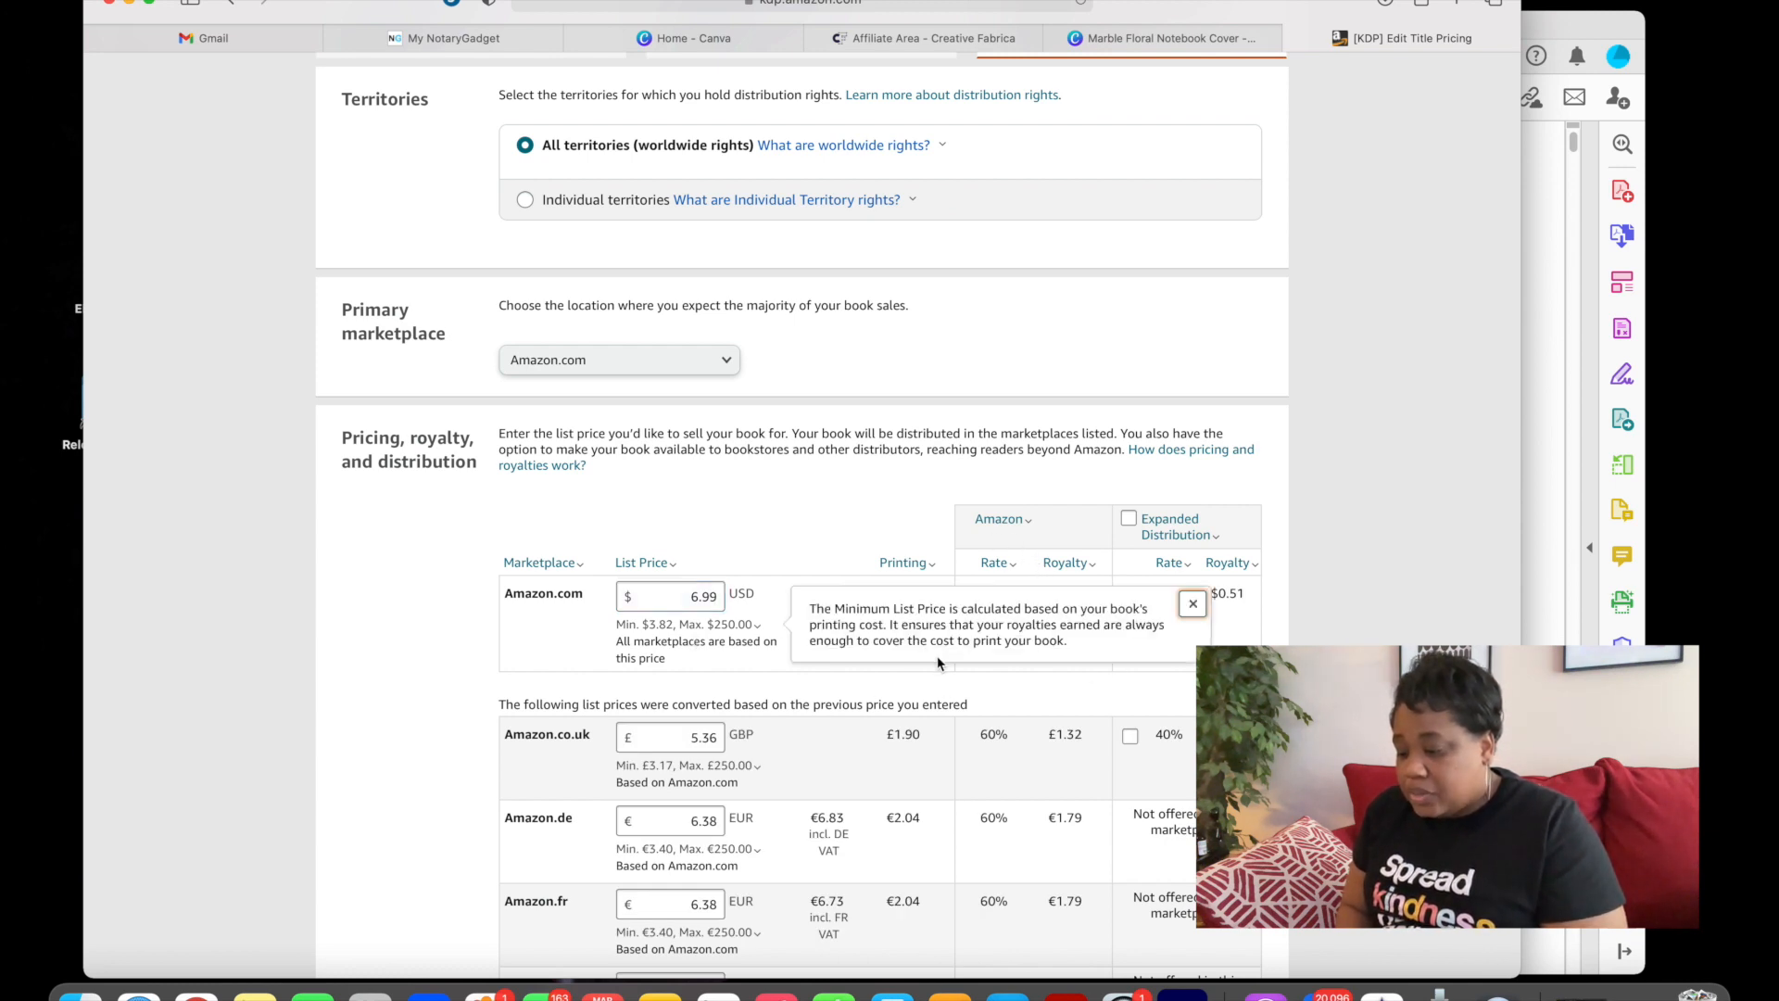
click(907, 563)
click(904, 601)
click(687, 623)
click(864, 621)
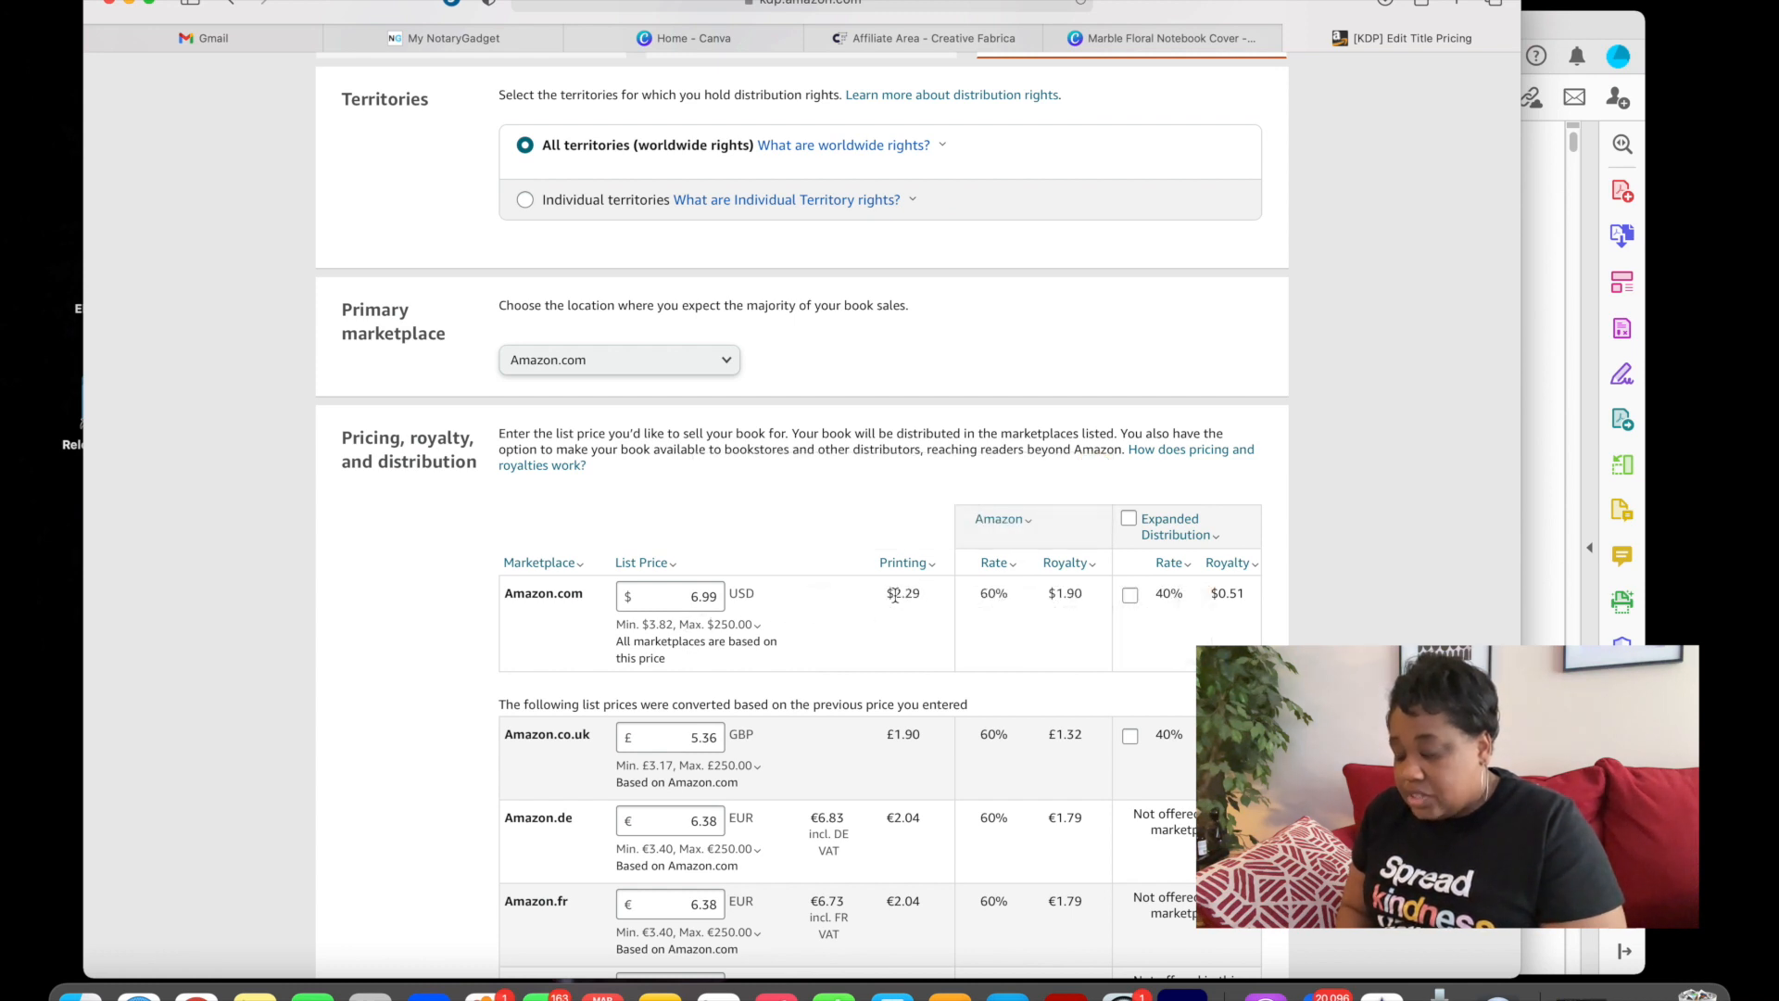
click(1014, 569)
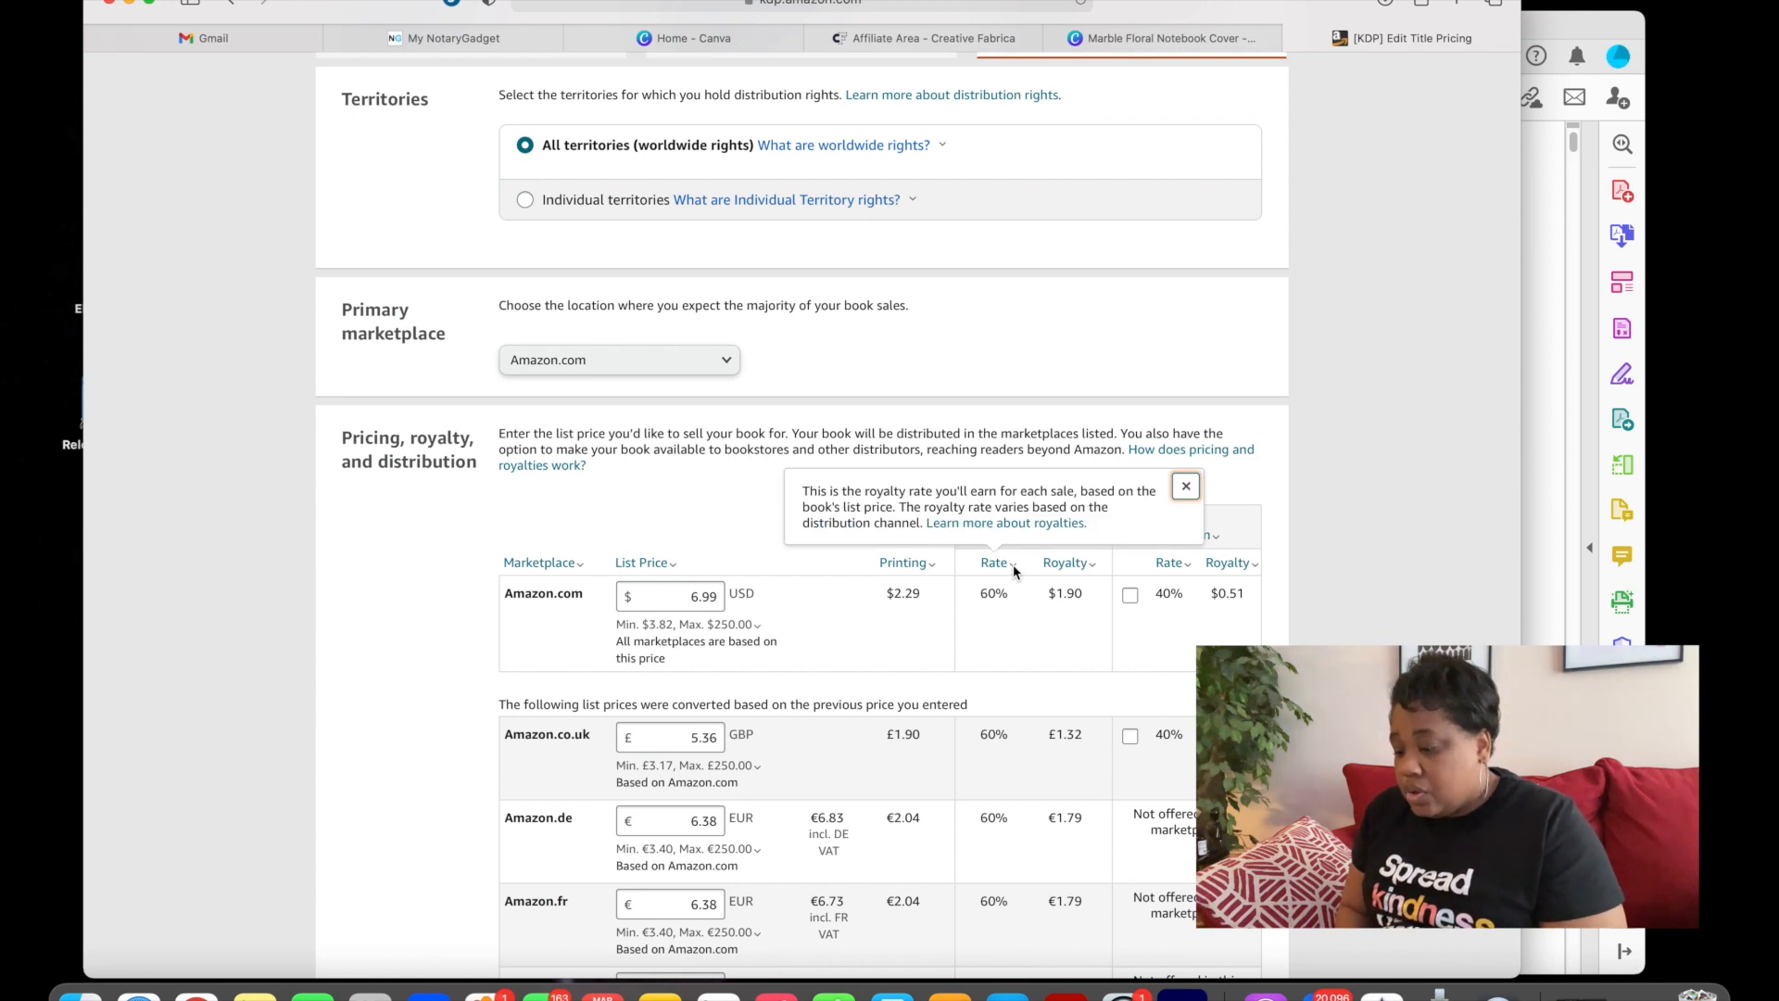
click(987, 598)
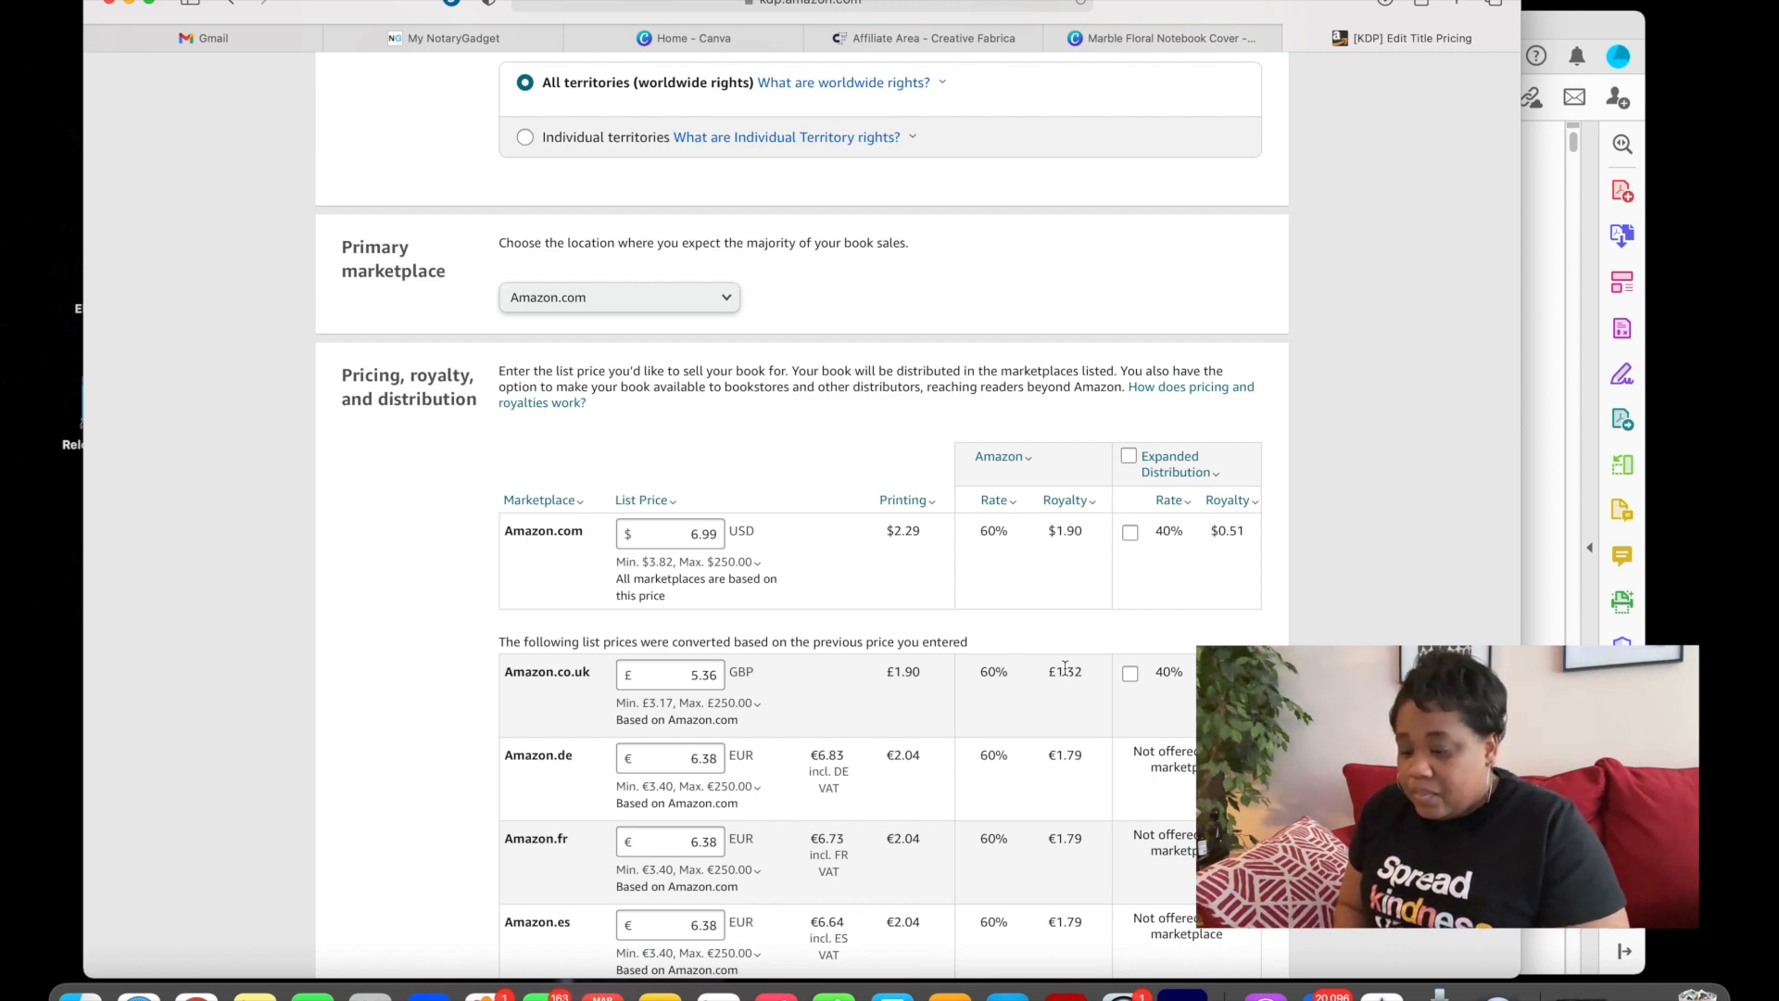
- Publish the paperback and close the submission message
scroll(916, 742, down, 10)
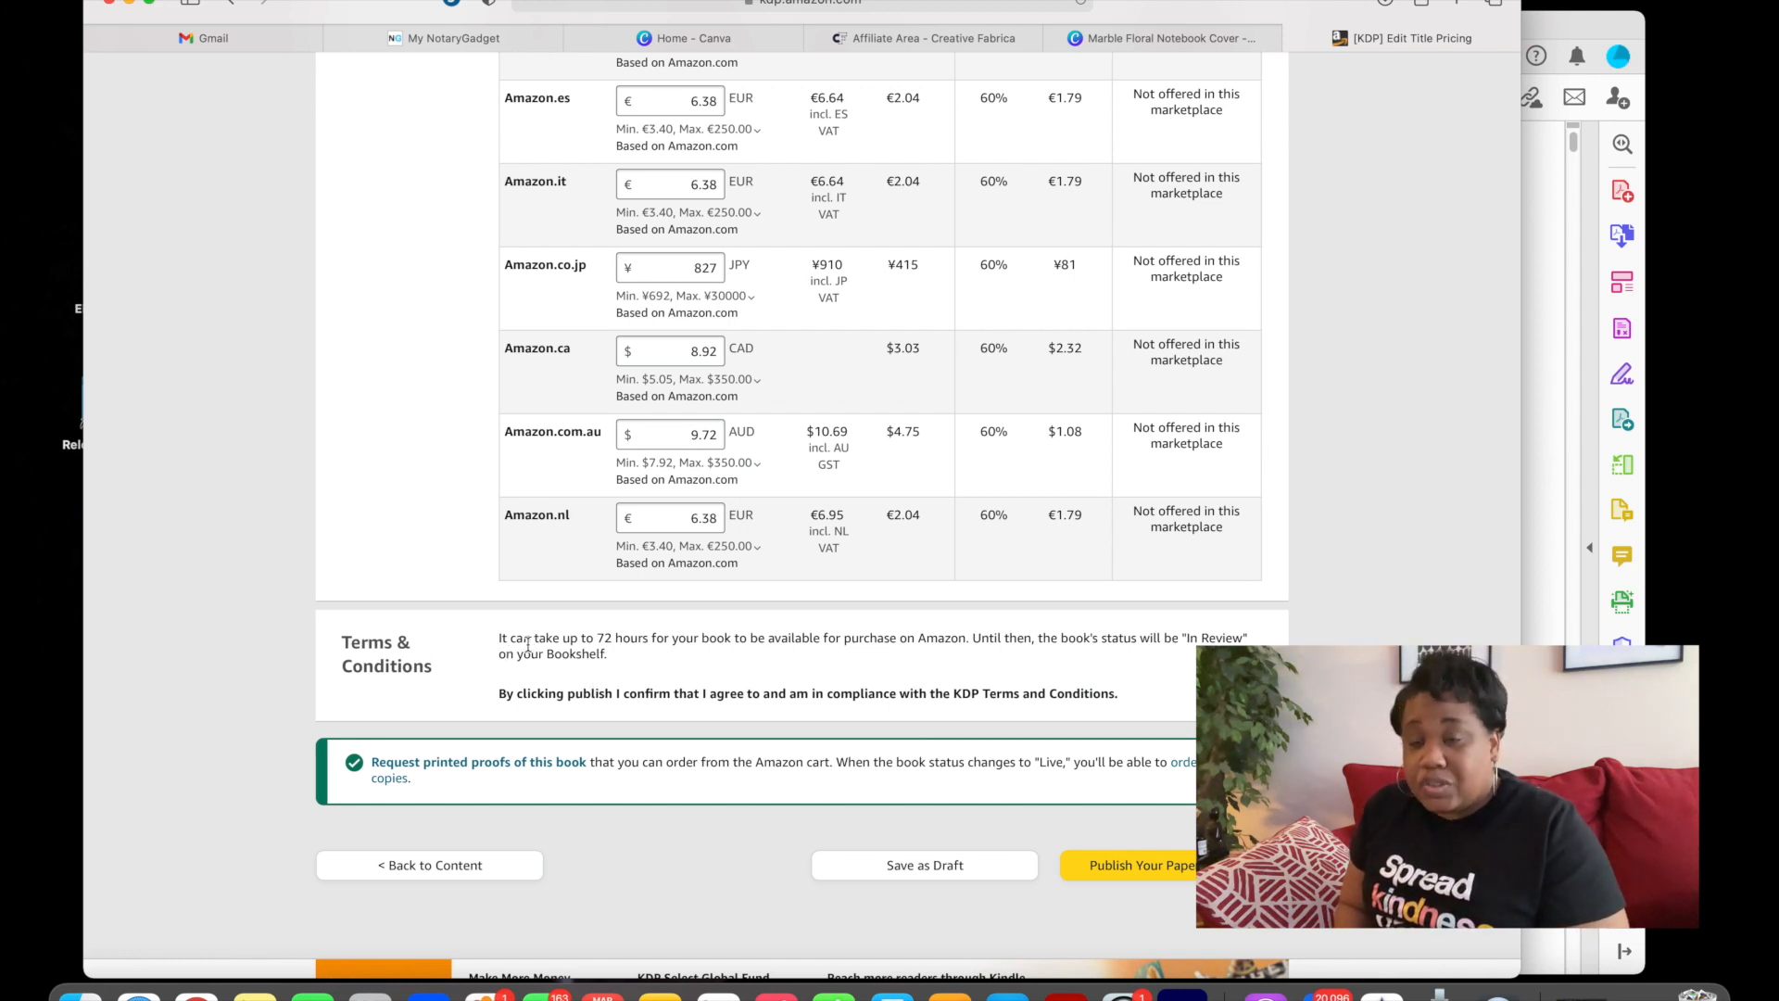
click(1181, 877)
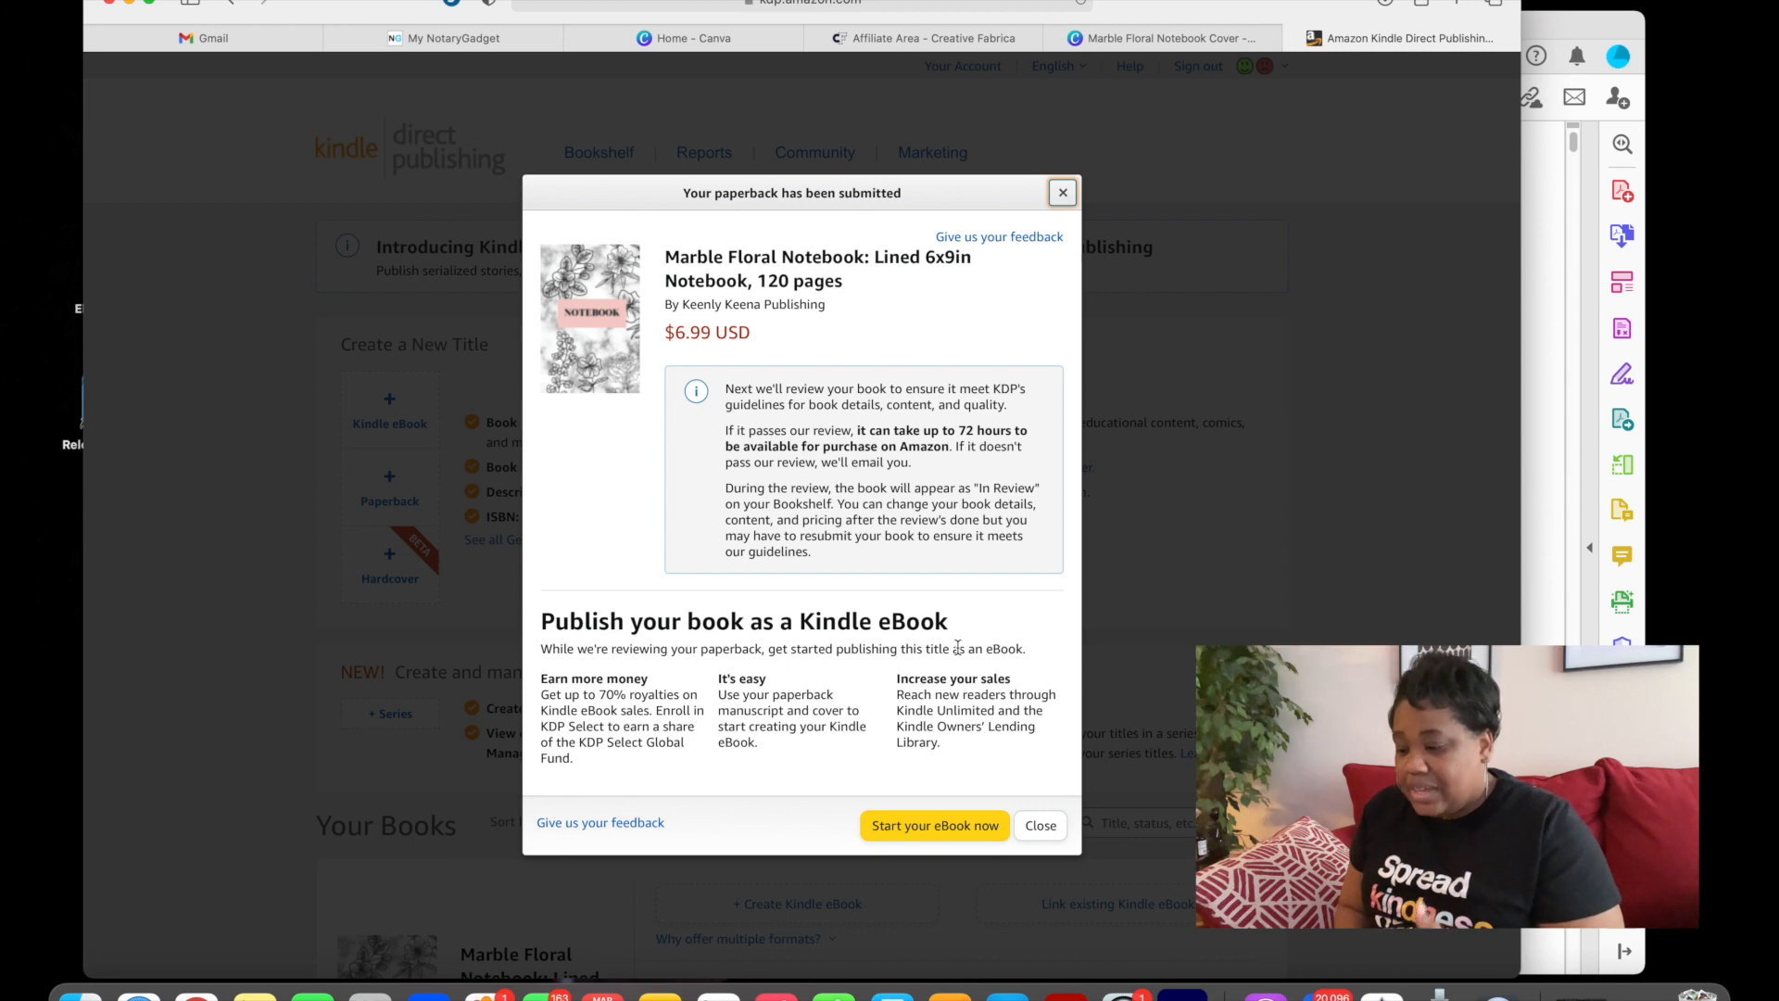
click(1063, 194)
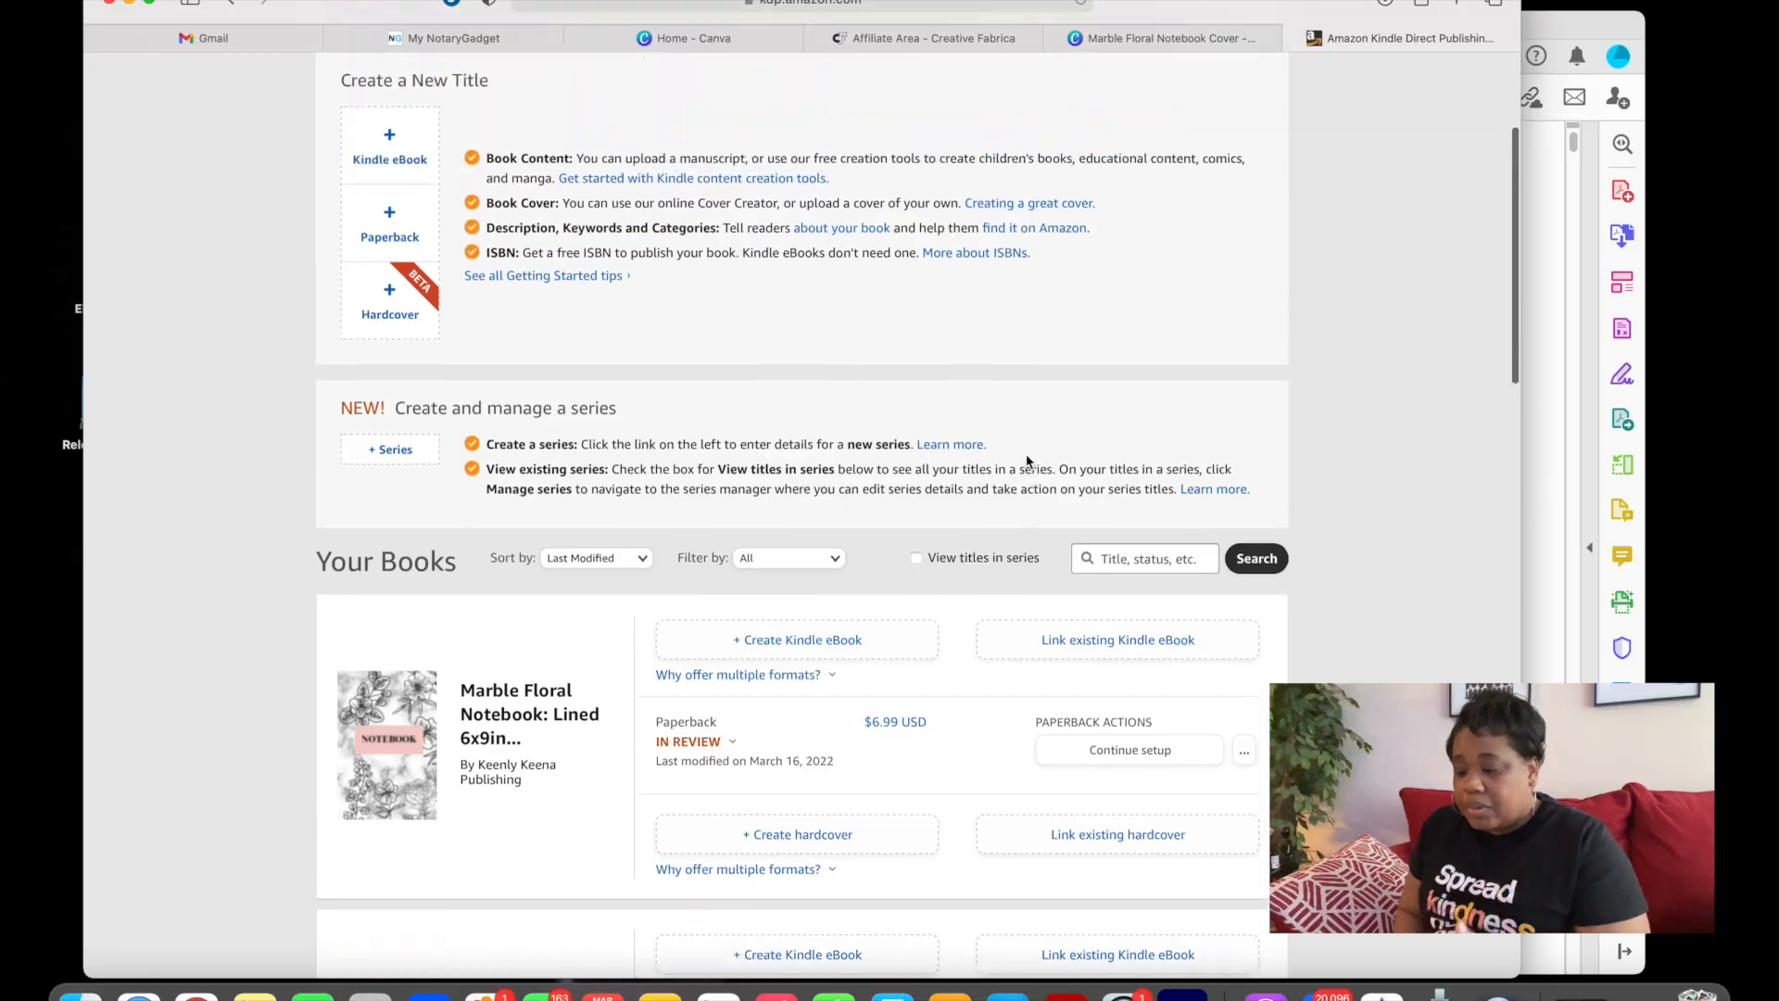
- Look through the bookshelf to examine the review status of the new notebook and the other submitted paperbacks
scroll(1024, 457, up, 2)
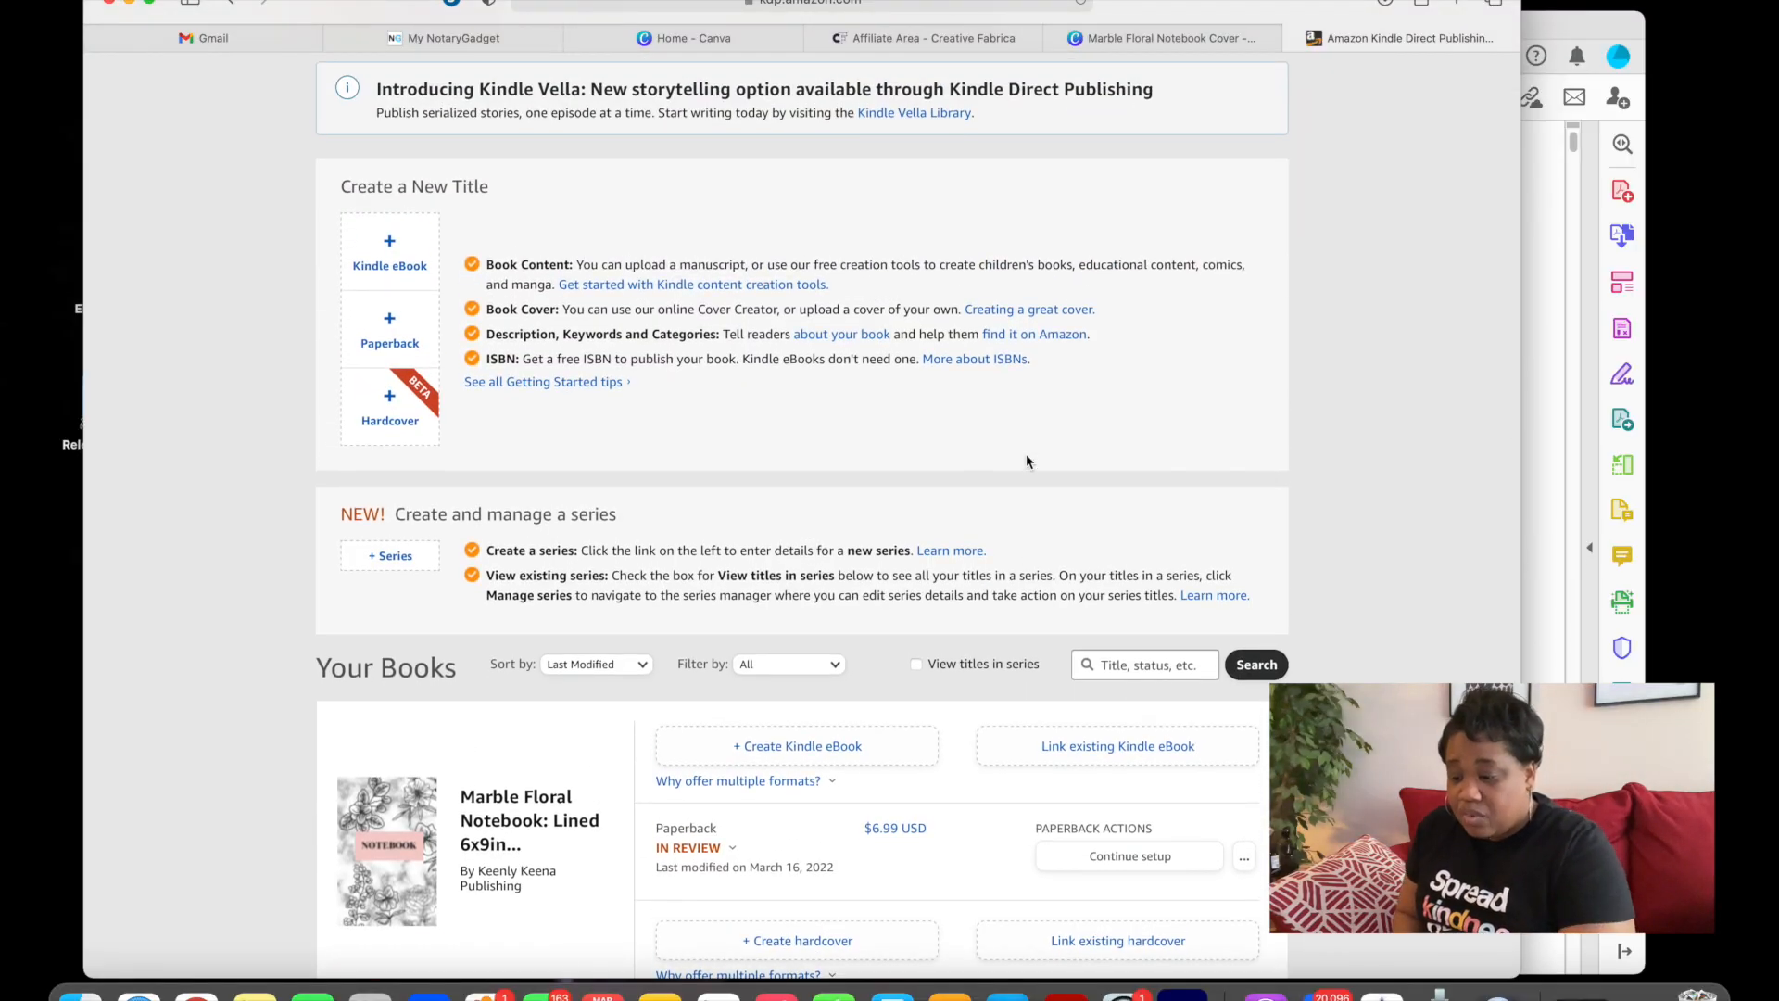
scroll(1026, 460, down, 6)
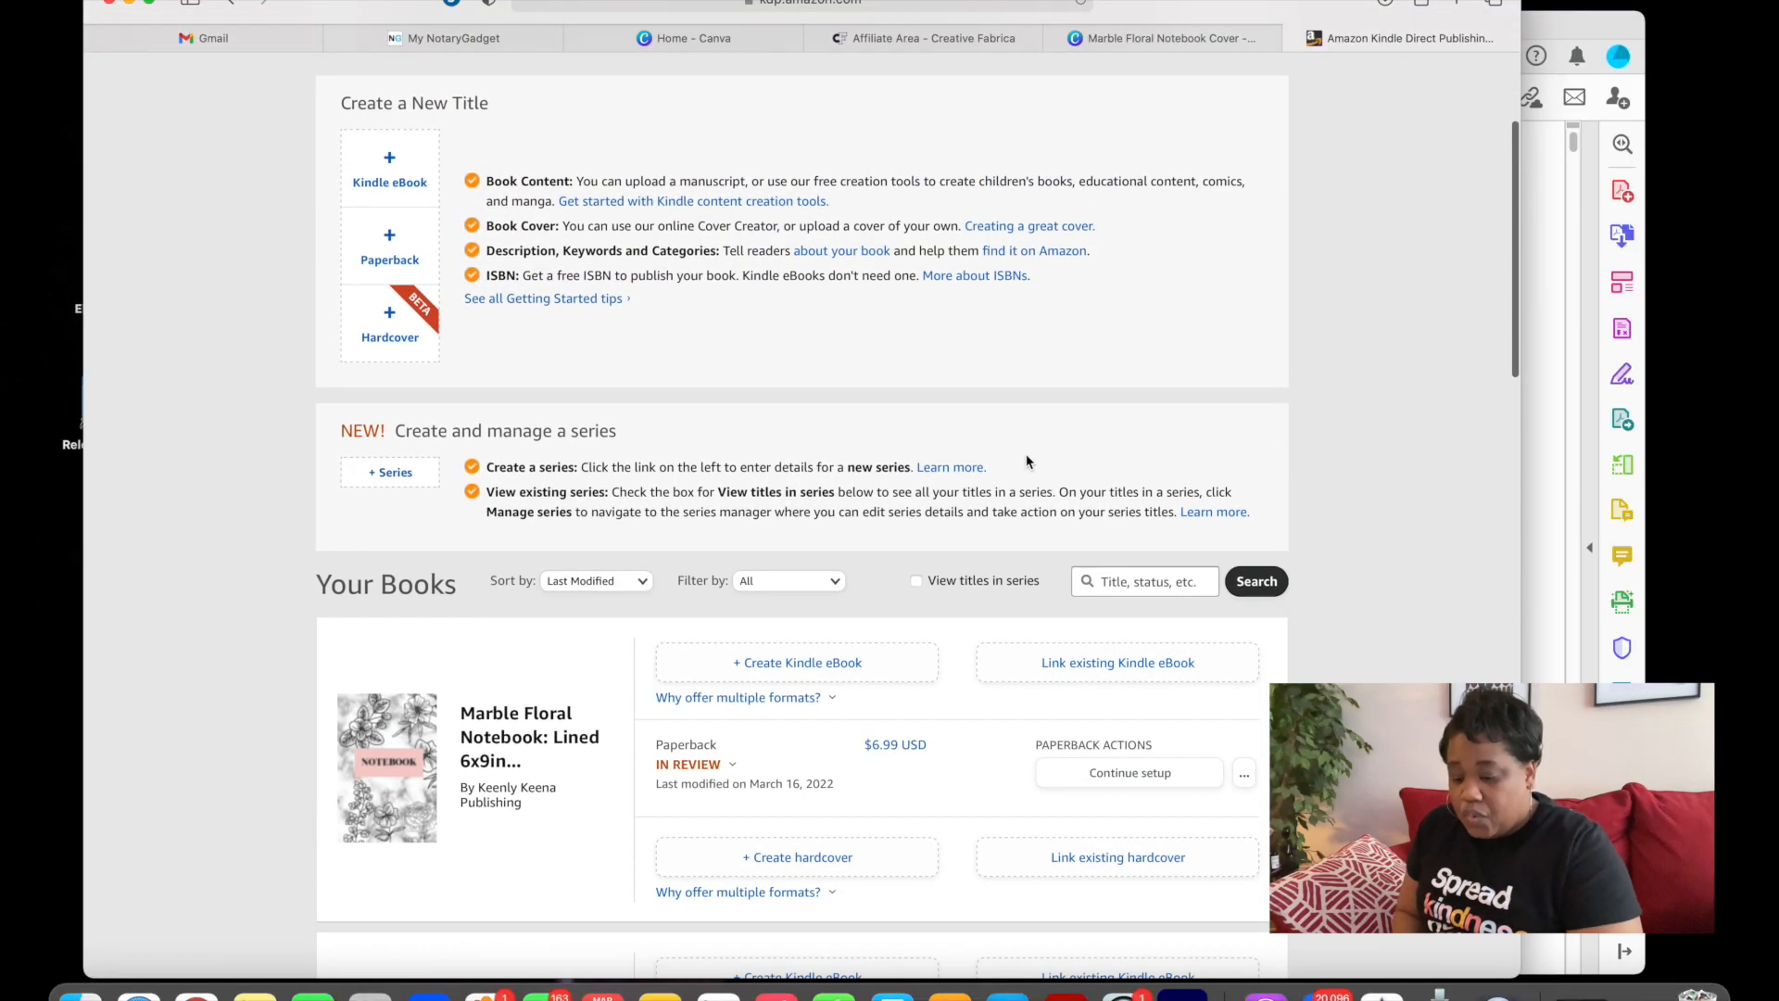
scroll(1026, 460, down, 5)
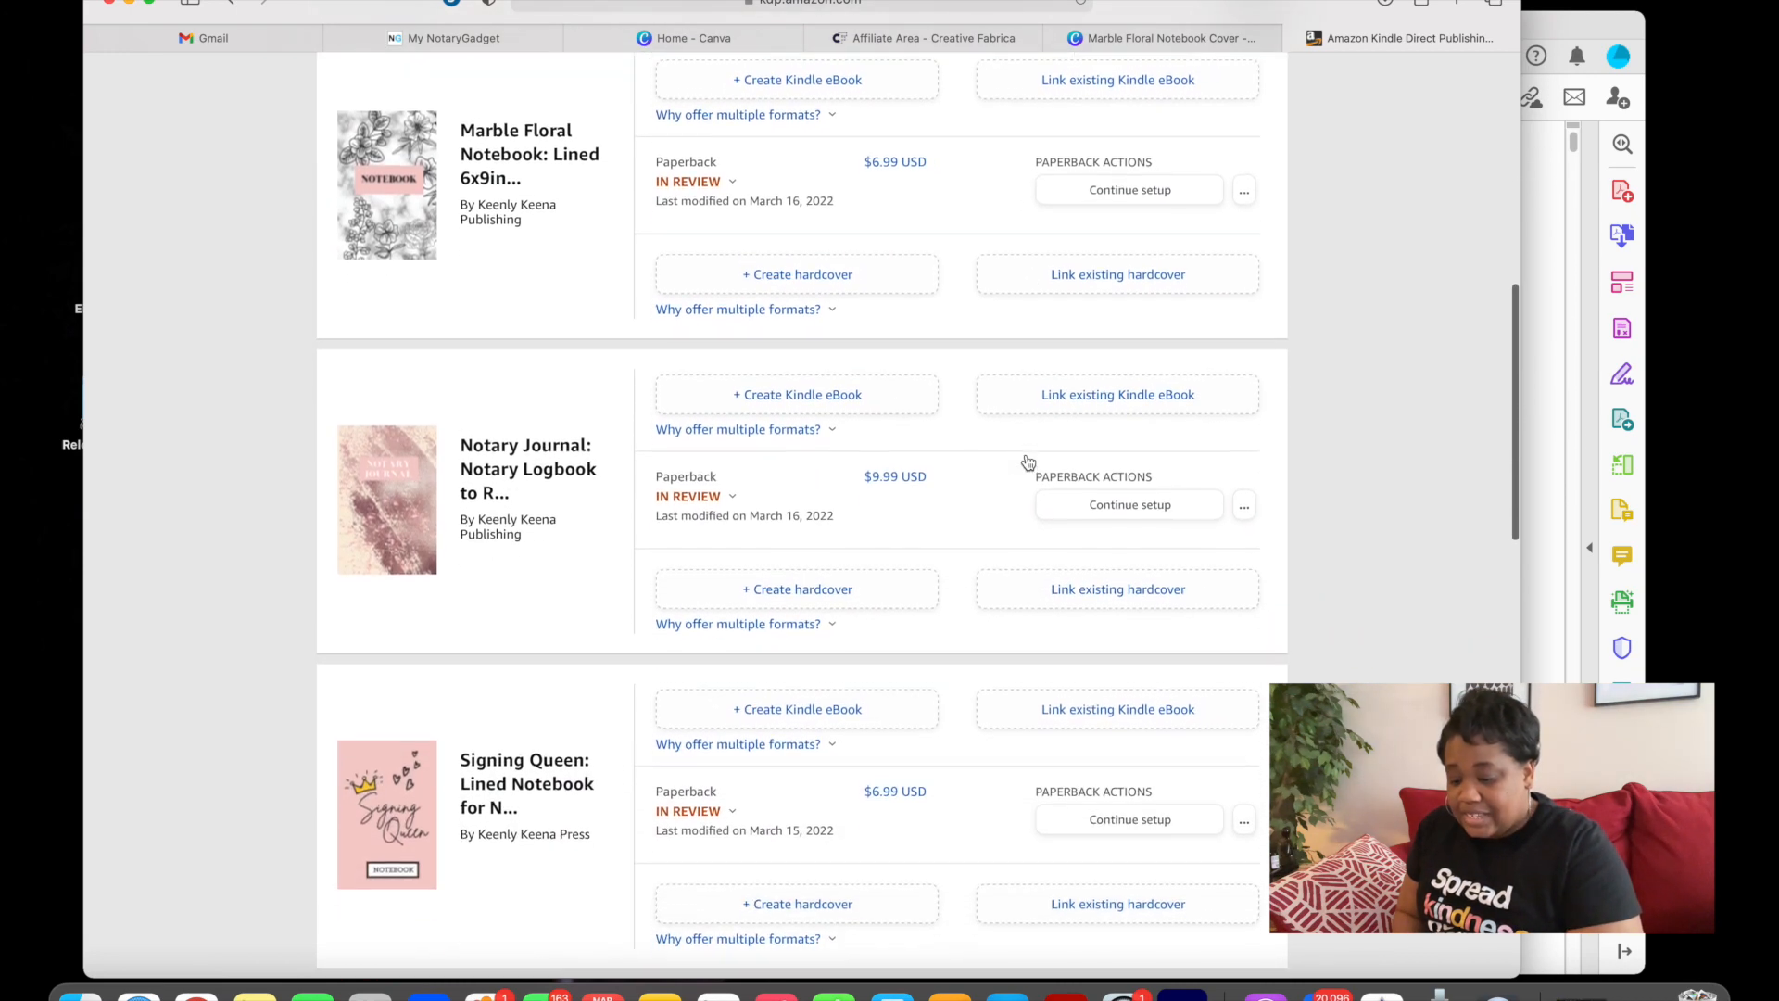
scroll(1027, 461, down, 7)
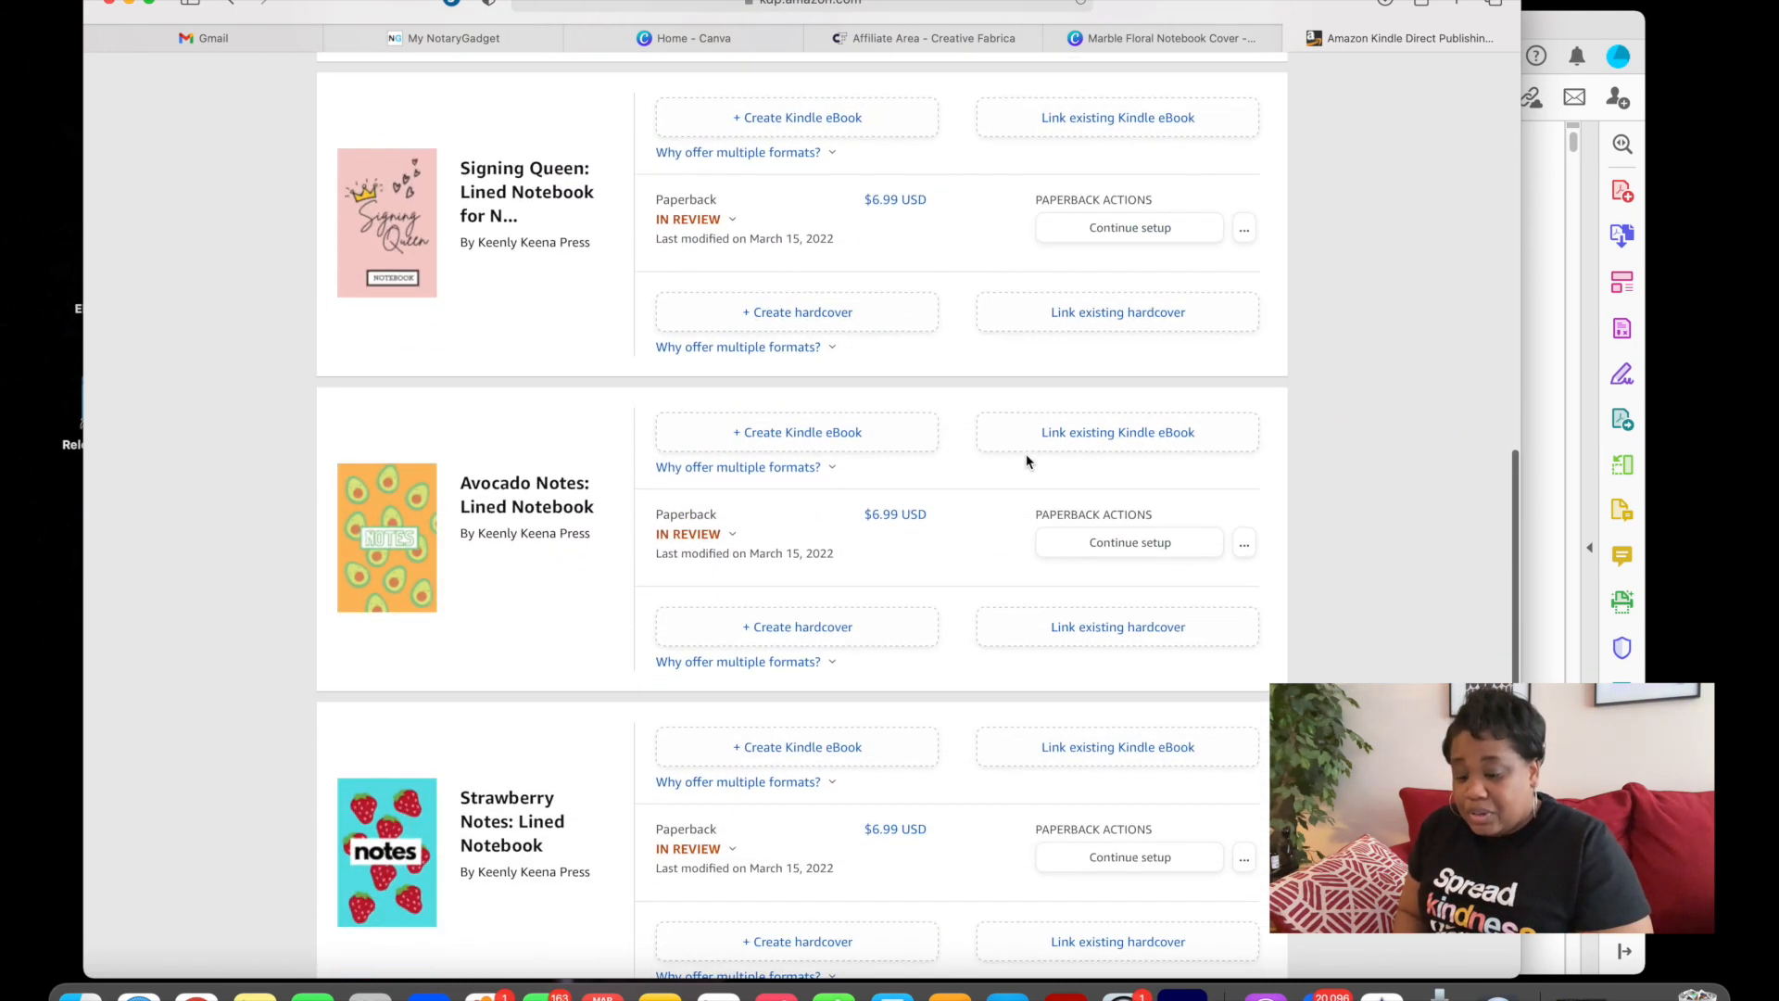
scroll(1026, 461, down, 5)
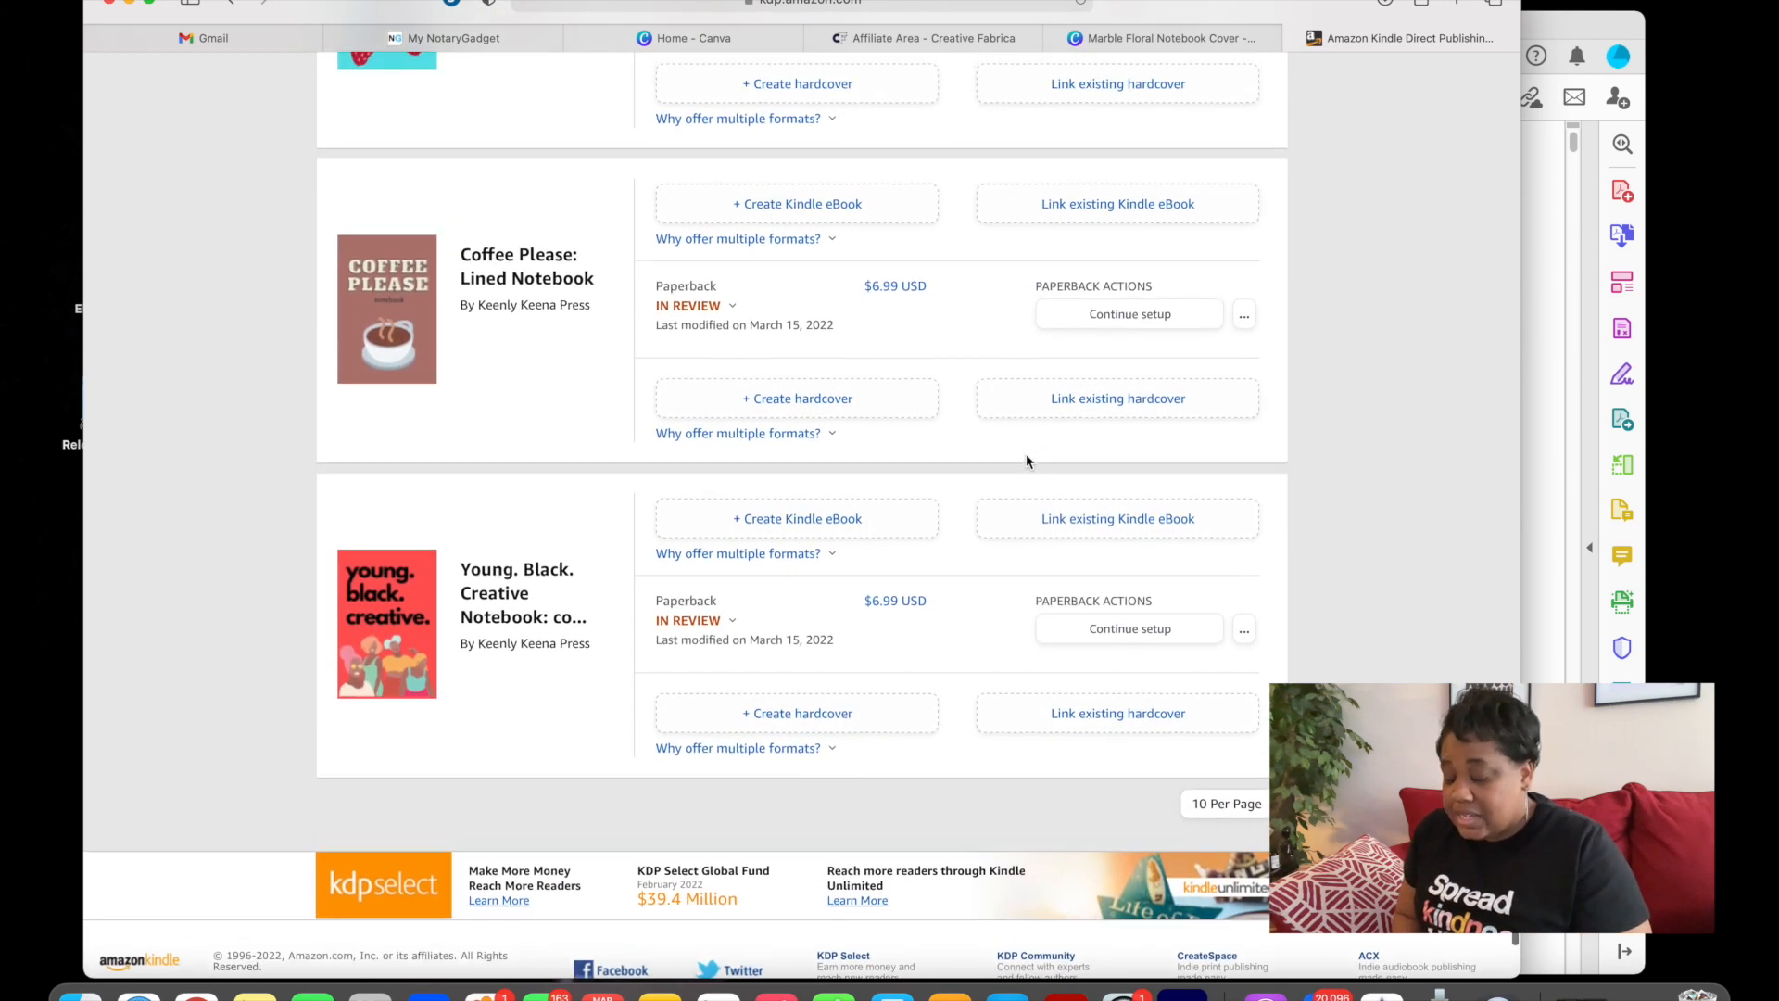
scroll(1027, 460, up, 8)
scroll(1025, 461, up, 5)
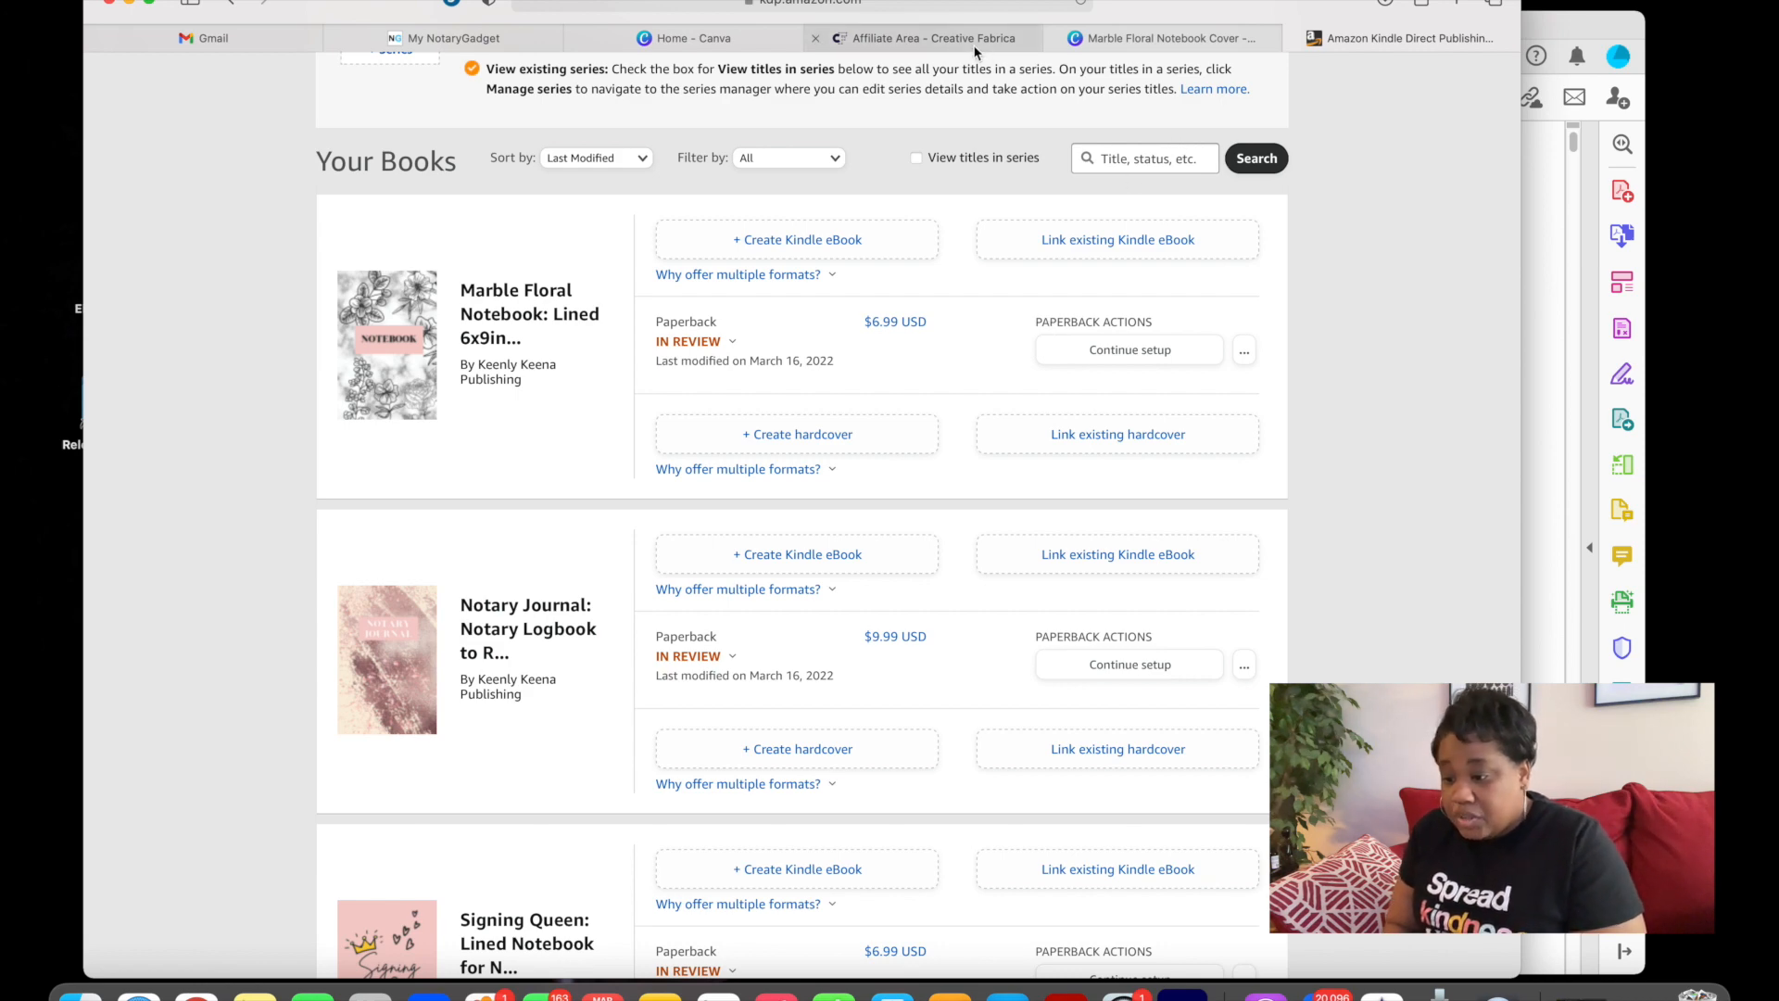
- Open creativefabrica.com in a new browser tab
click(1452, 4)
text(creativefabrica.com/)
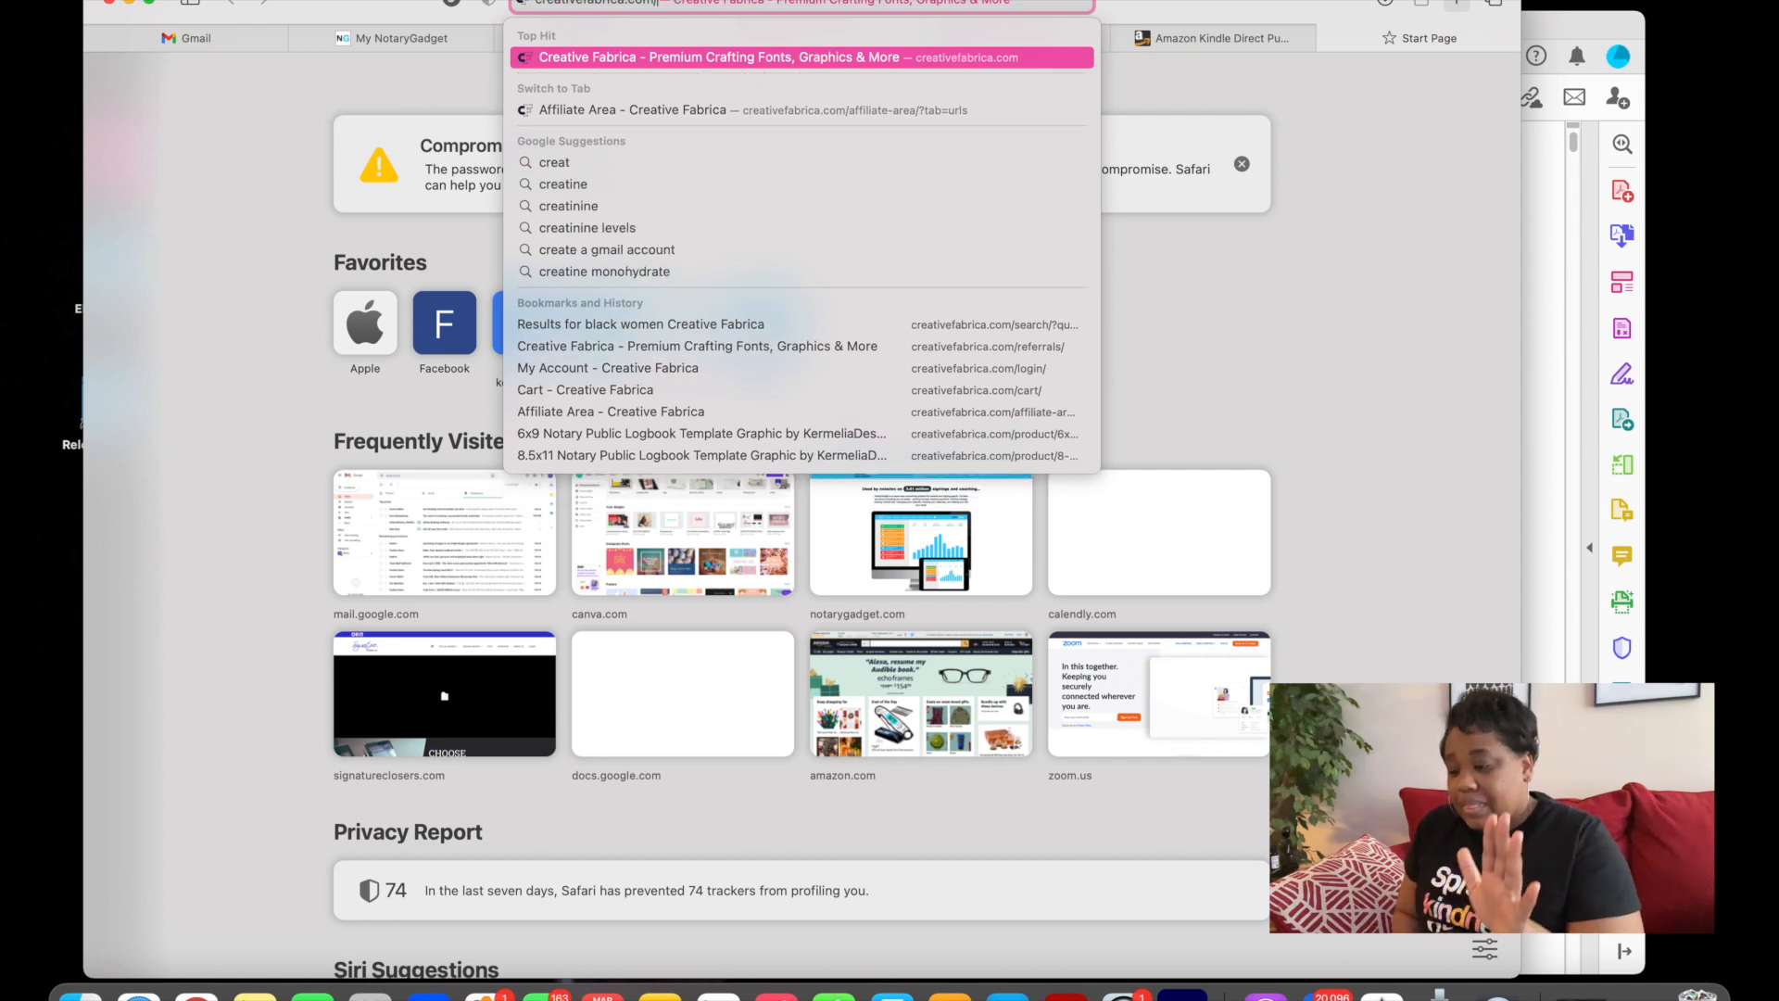
key(Return)
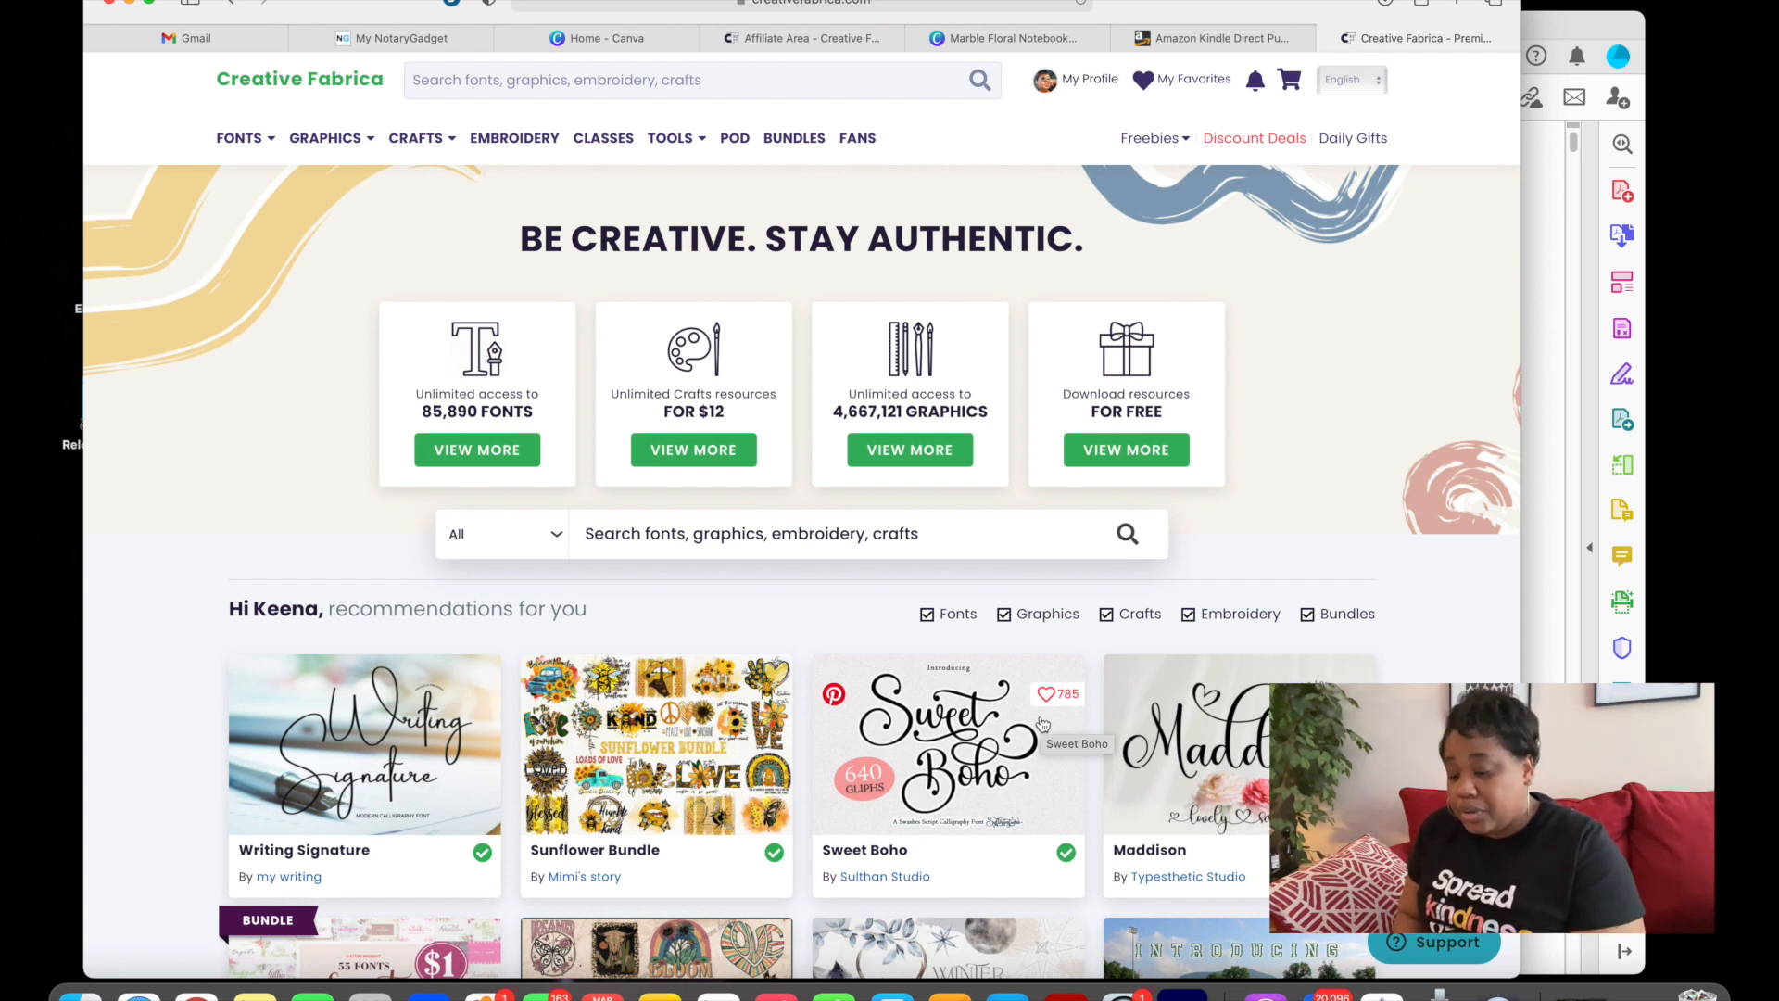
- Browse the recommended fonts, graphics and bundles on the Creative Fabrica home page
scroll(1028, 806, down, 3)
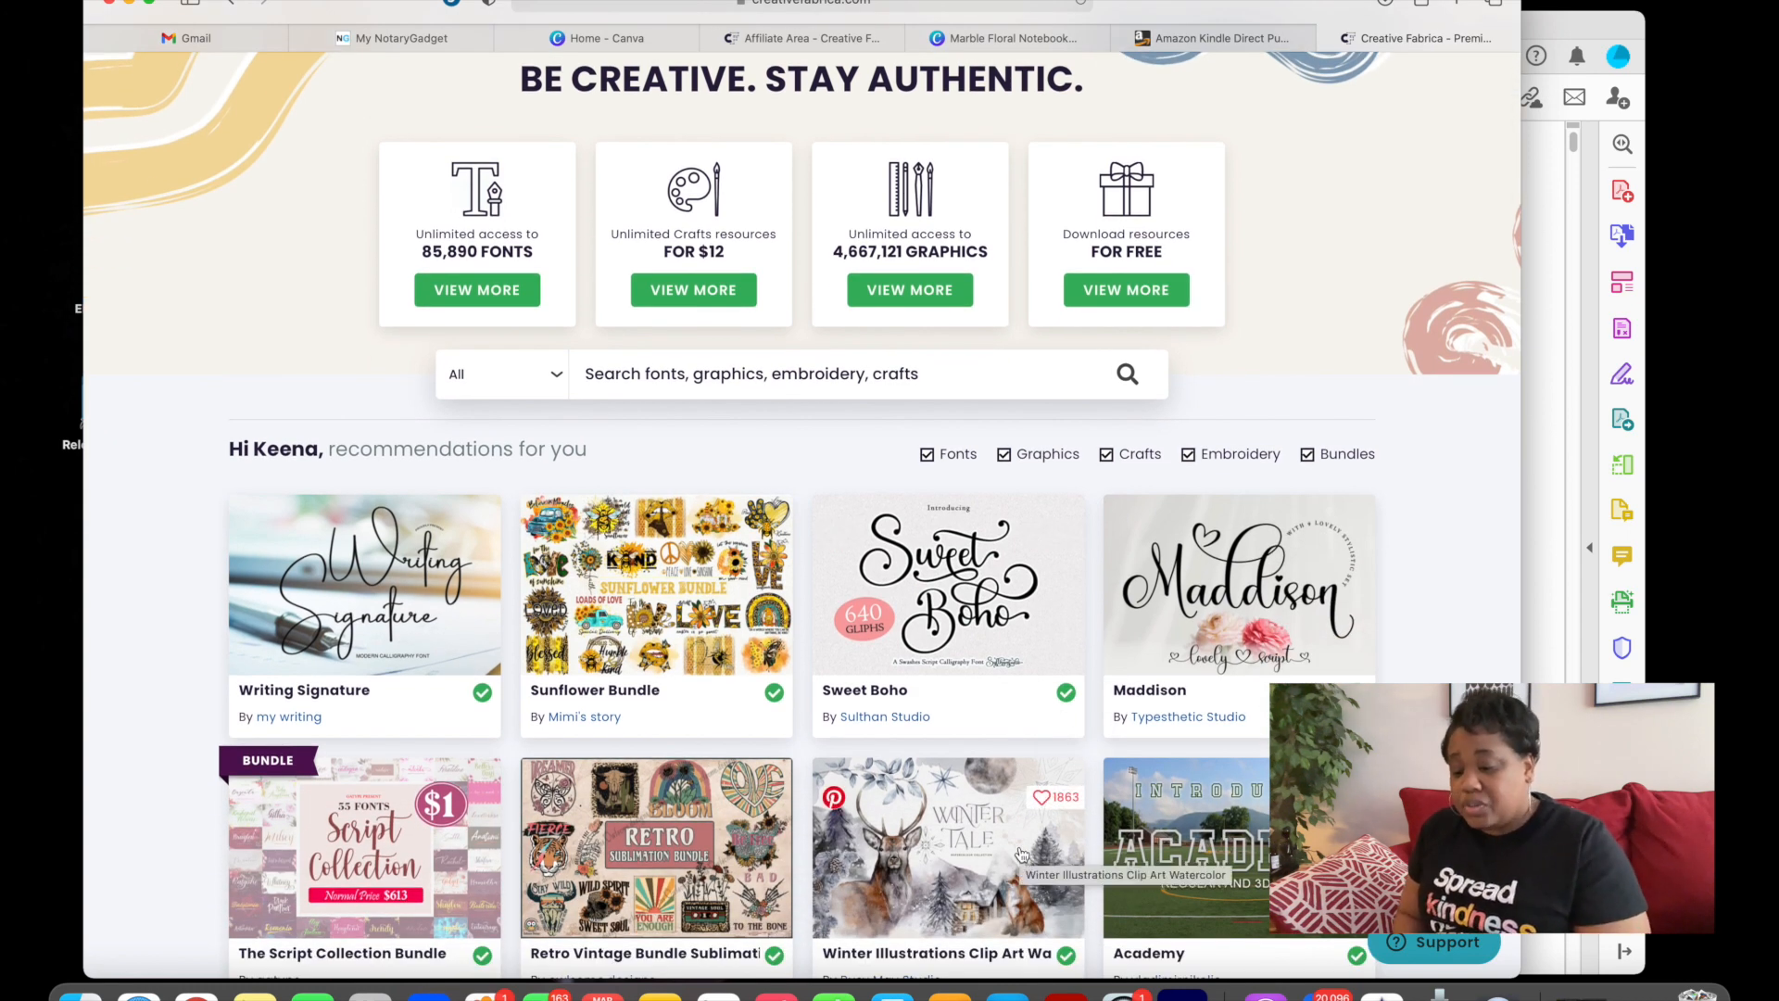
scroll(1022, 853, down, 2)
scroll(1022, 853, down, 5)
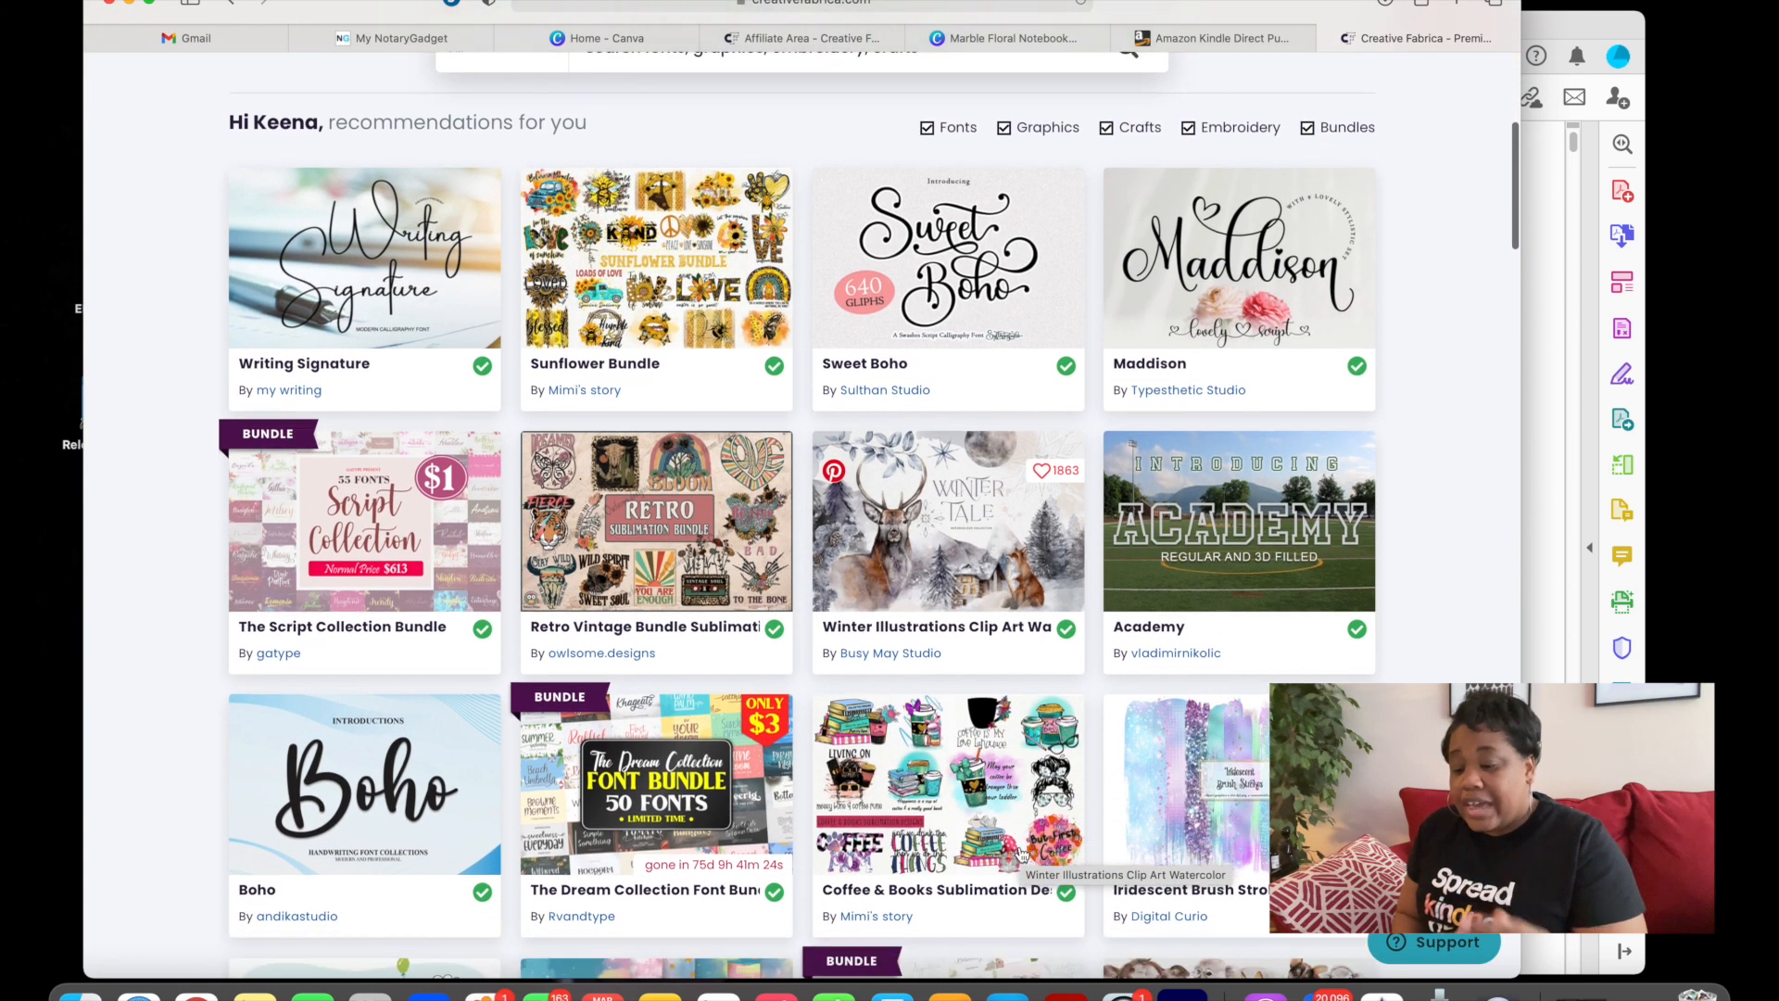
scroll(1022, 853, down, 1)
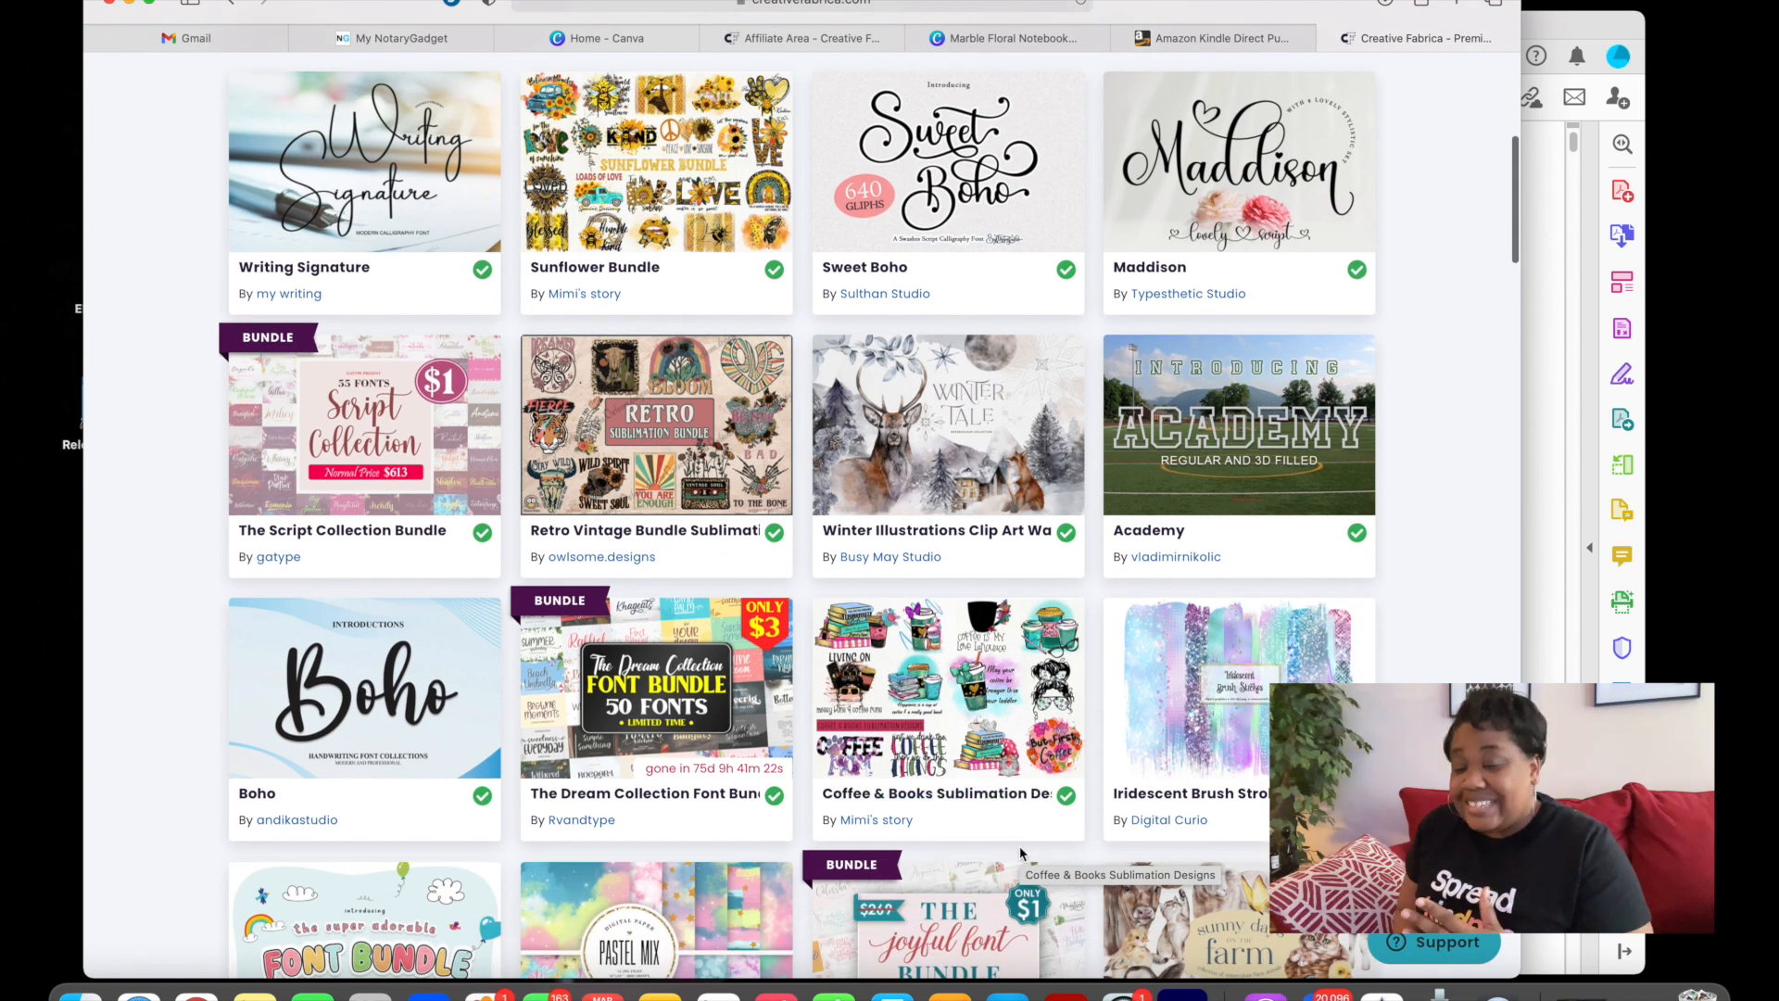
scroll(1022, 853, up, 1)
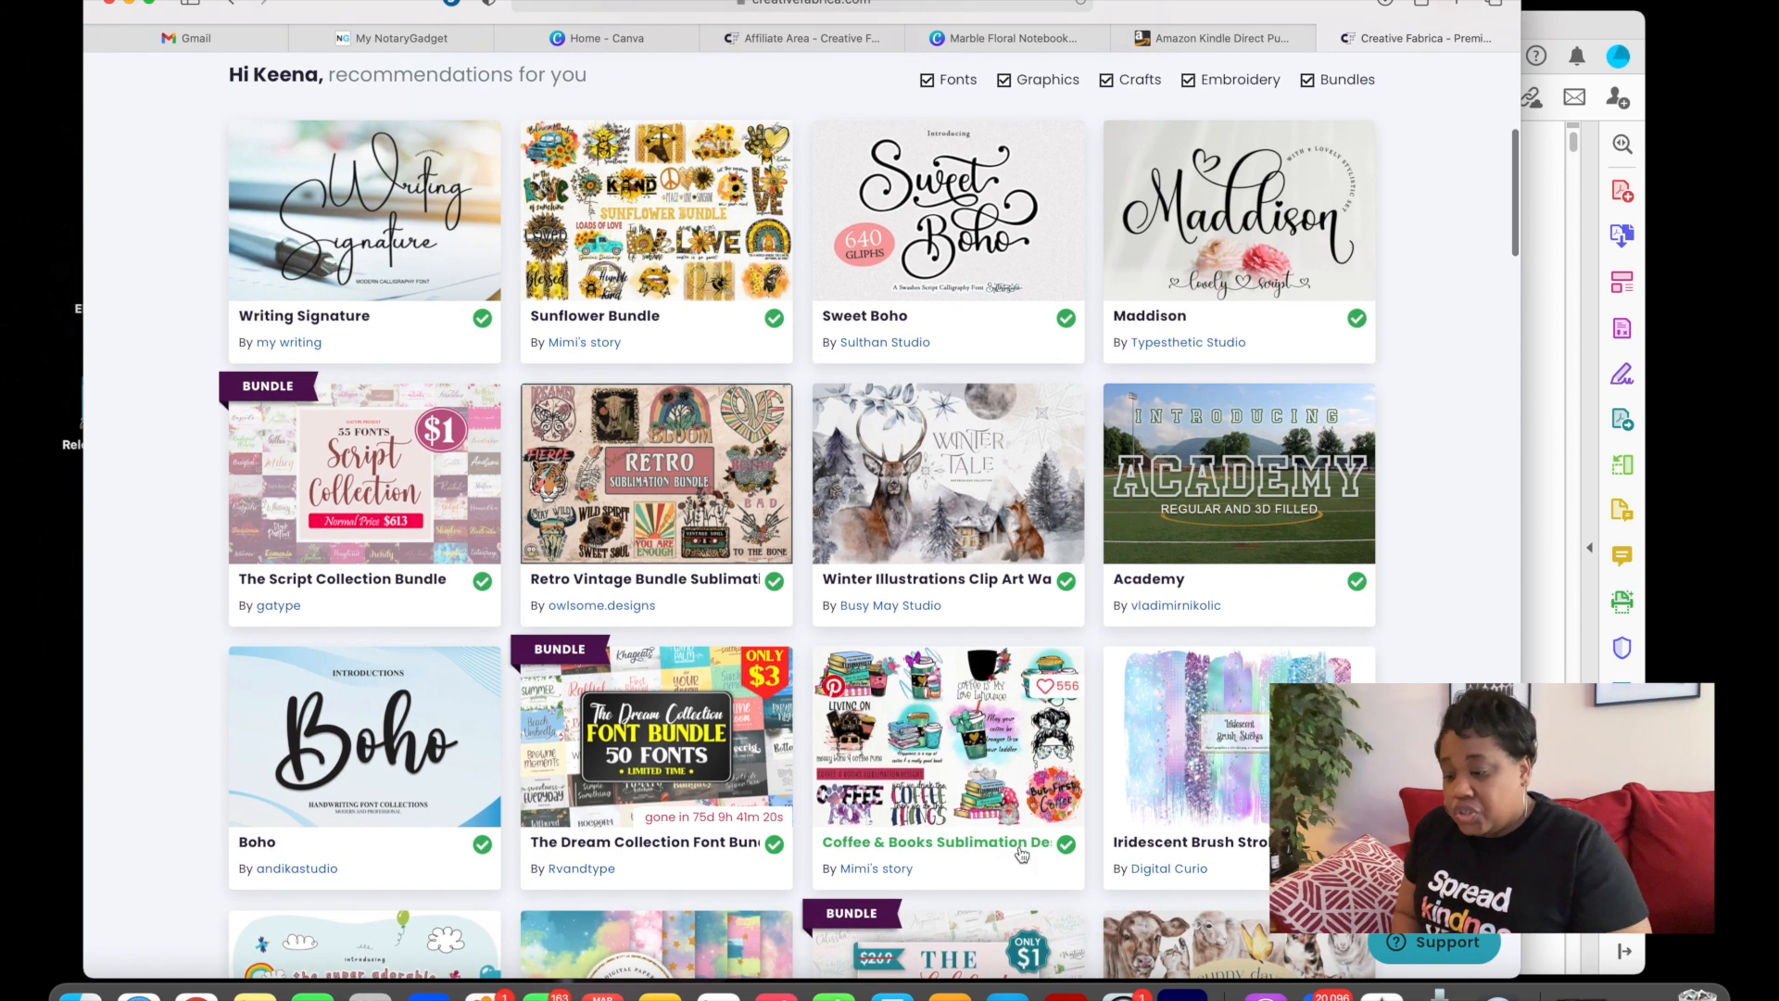
- Search the Creative Fabrica site for "notary public"
scroll(1022, 853, up, 5)
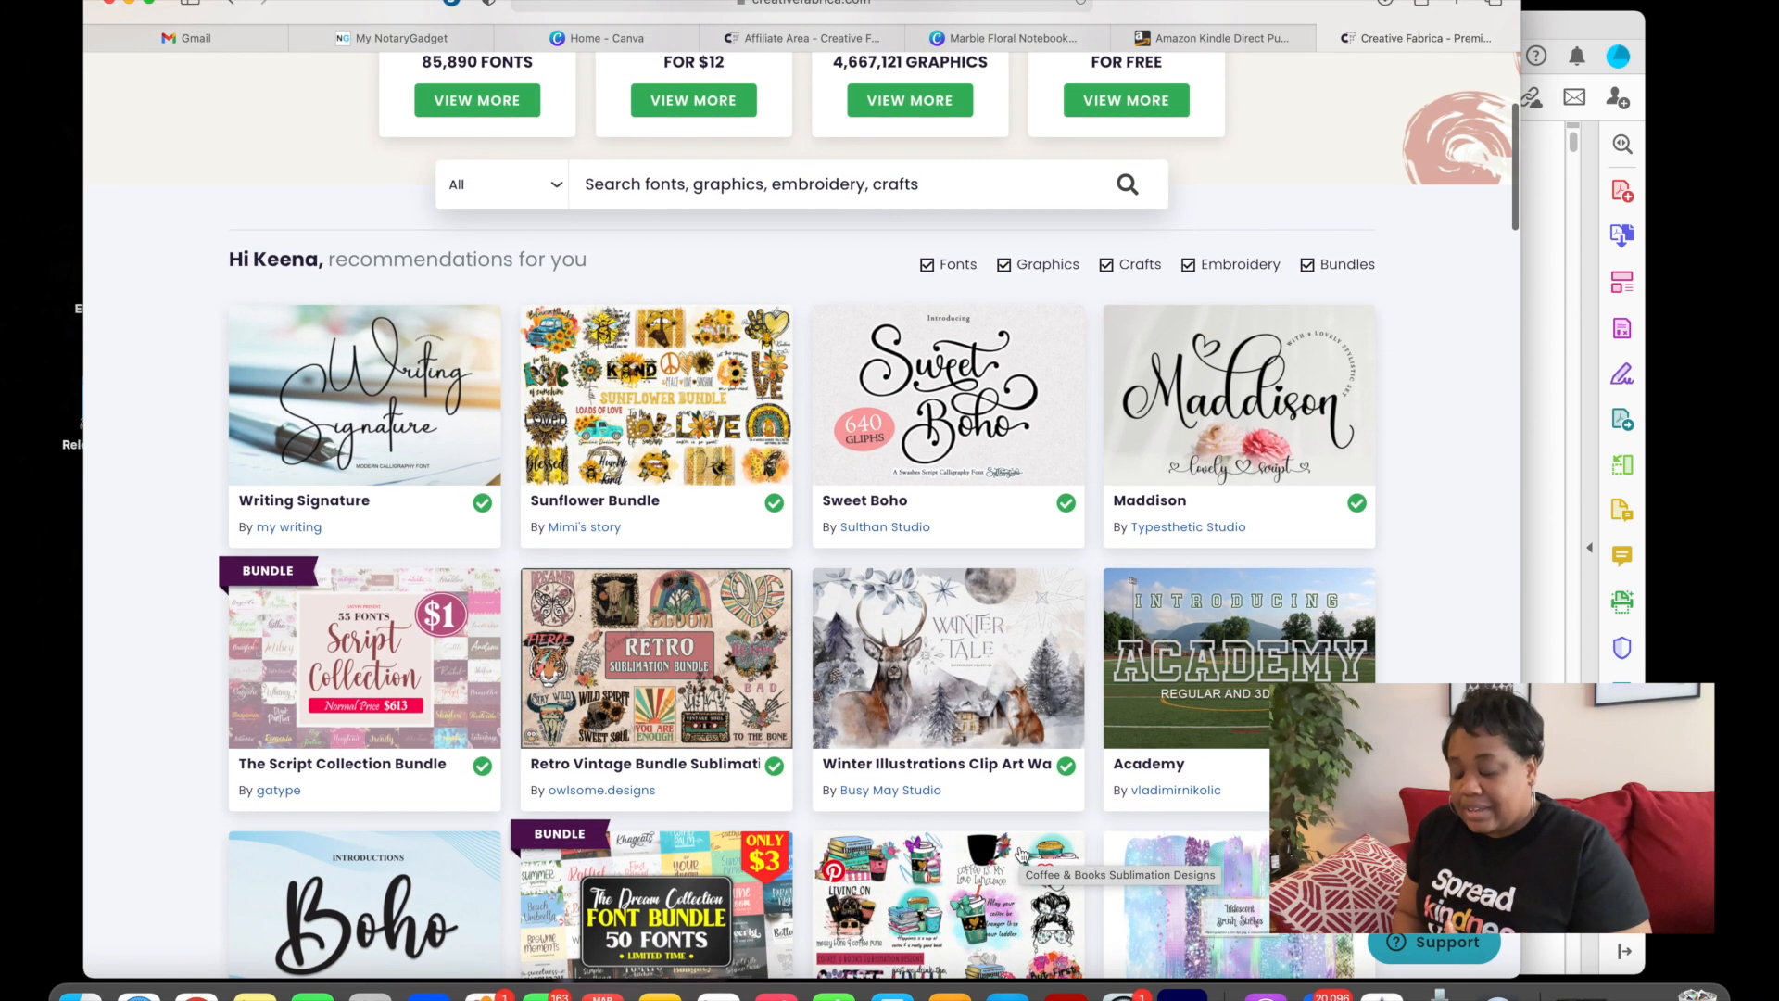
scroll(1022, 853, up, 2)
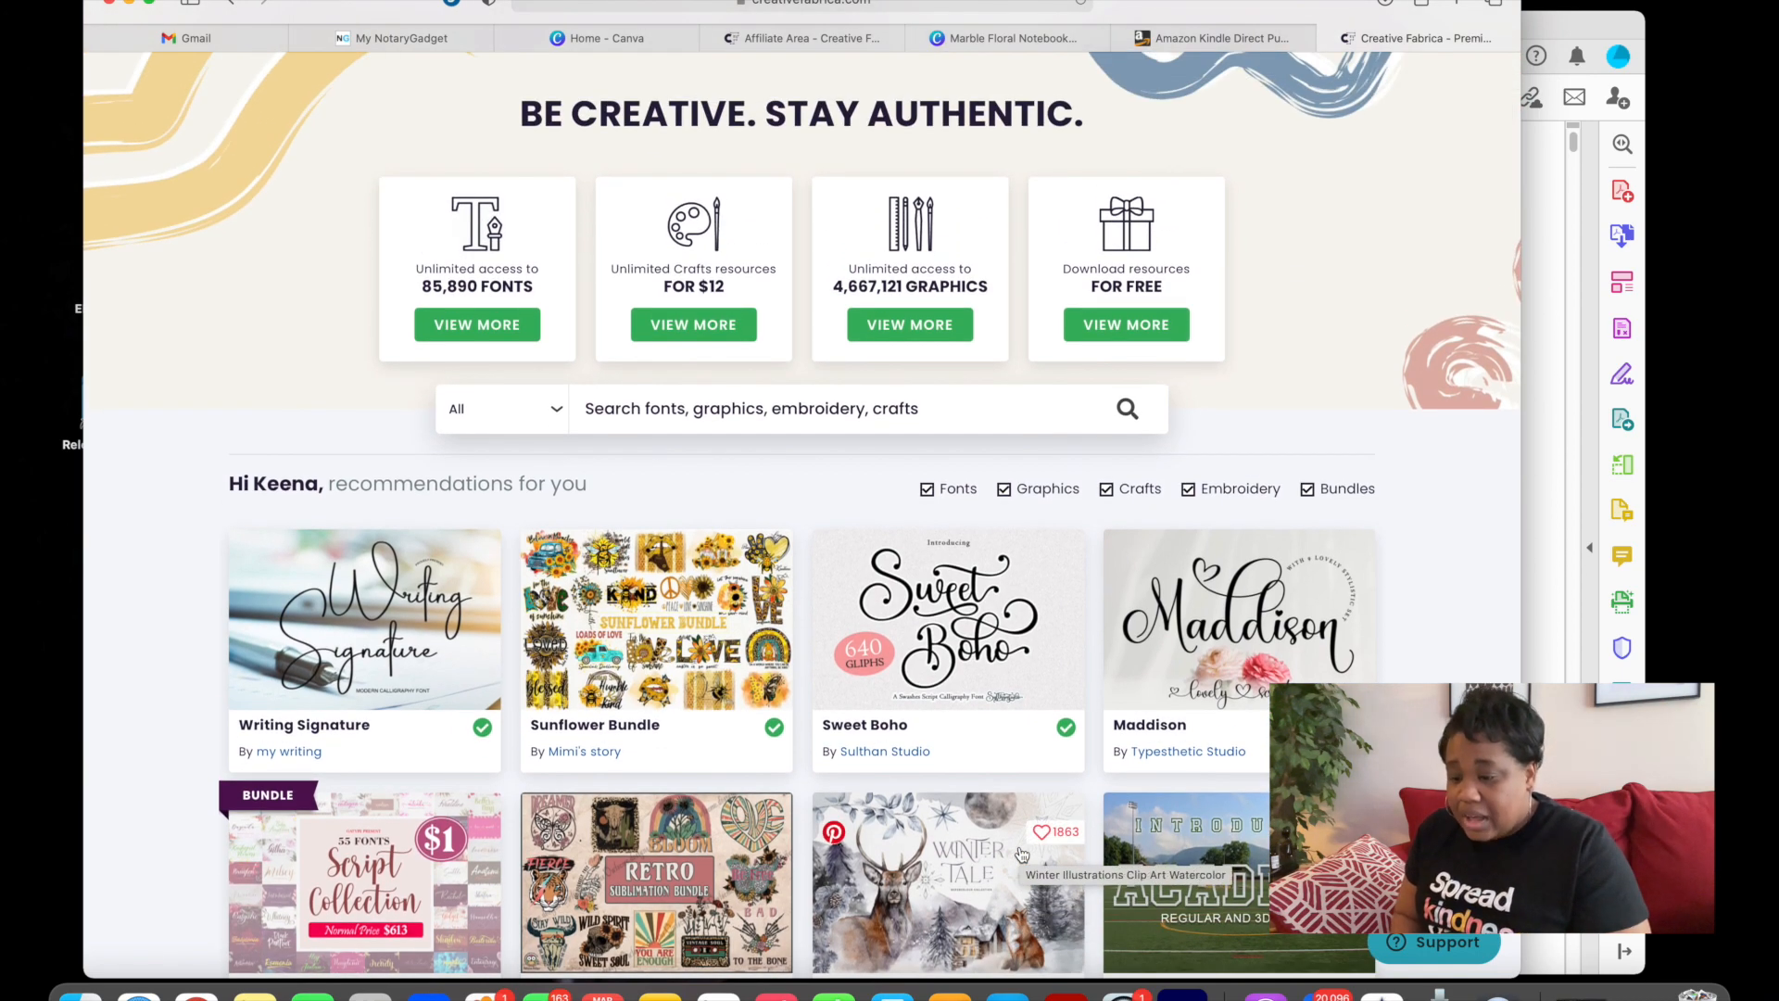
scroll(1021, 853, down, 3)
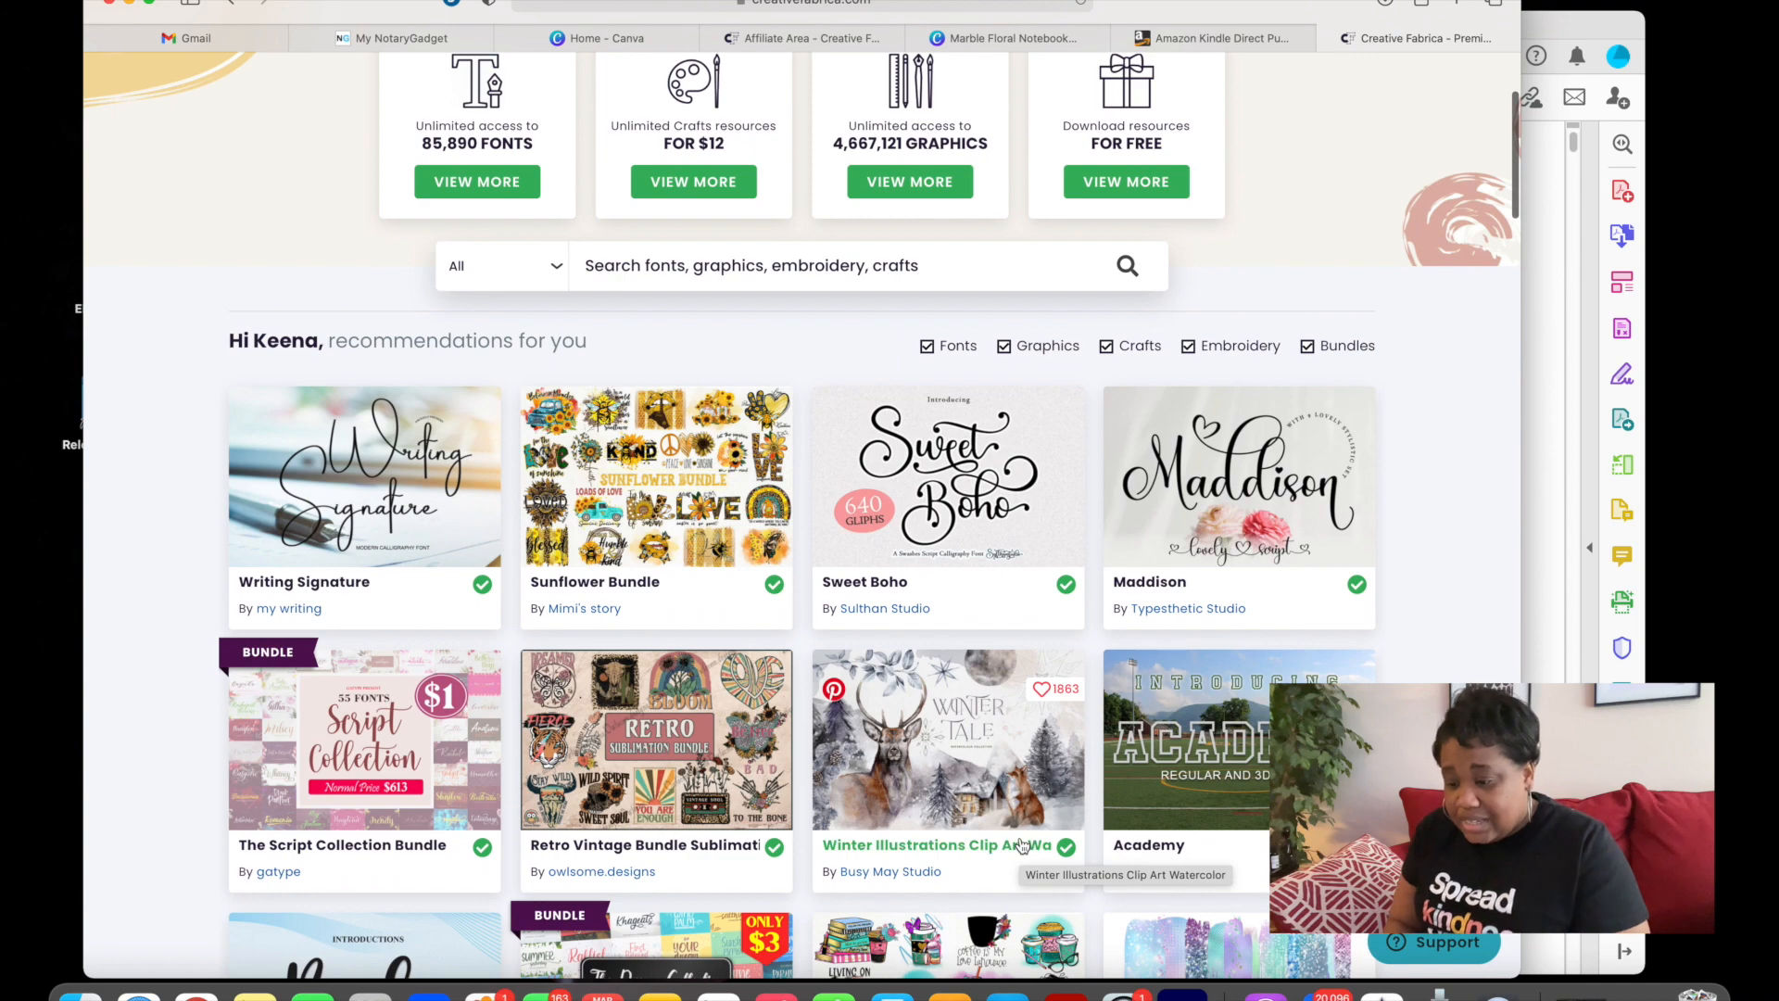
scroll(1019, 832, up, 5)
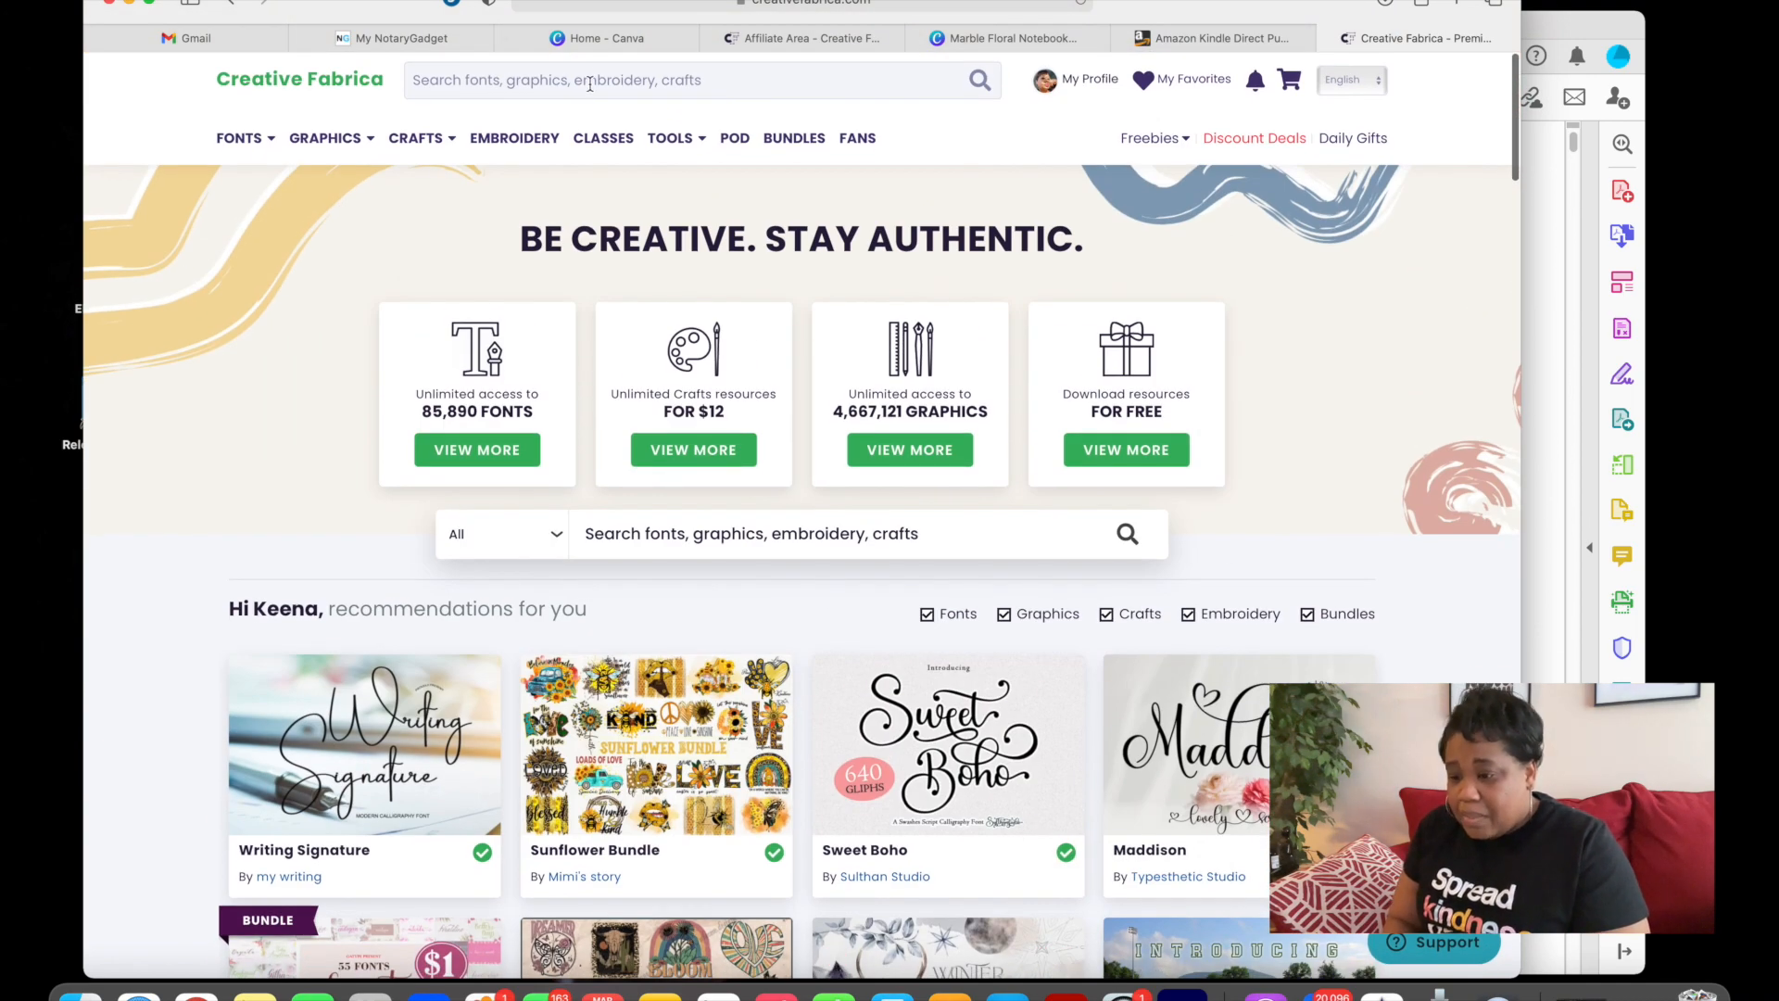
click(588, 89)
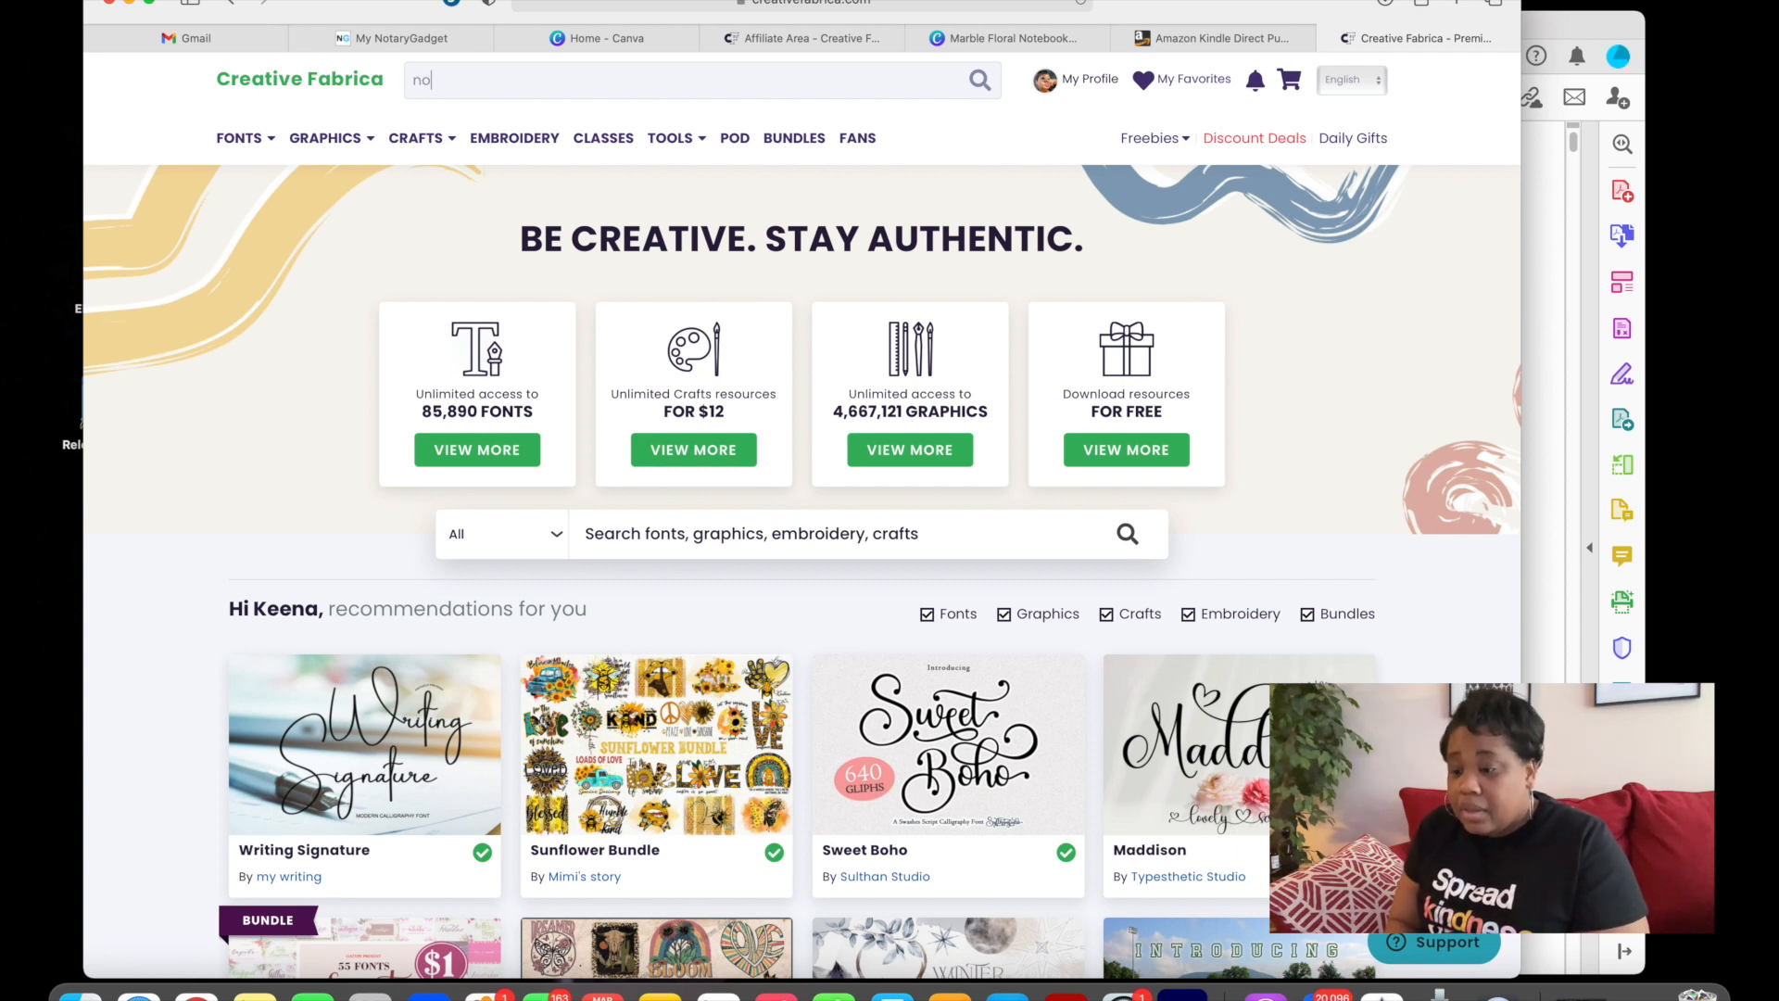
text(tary)
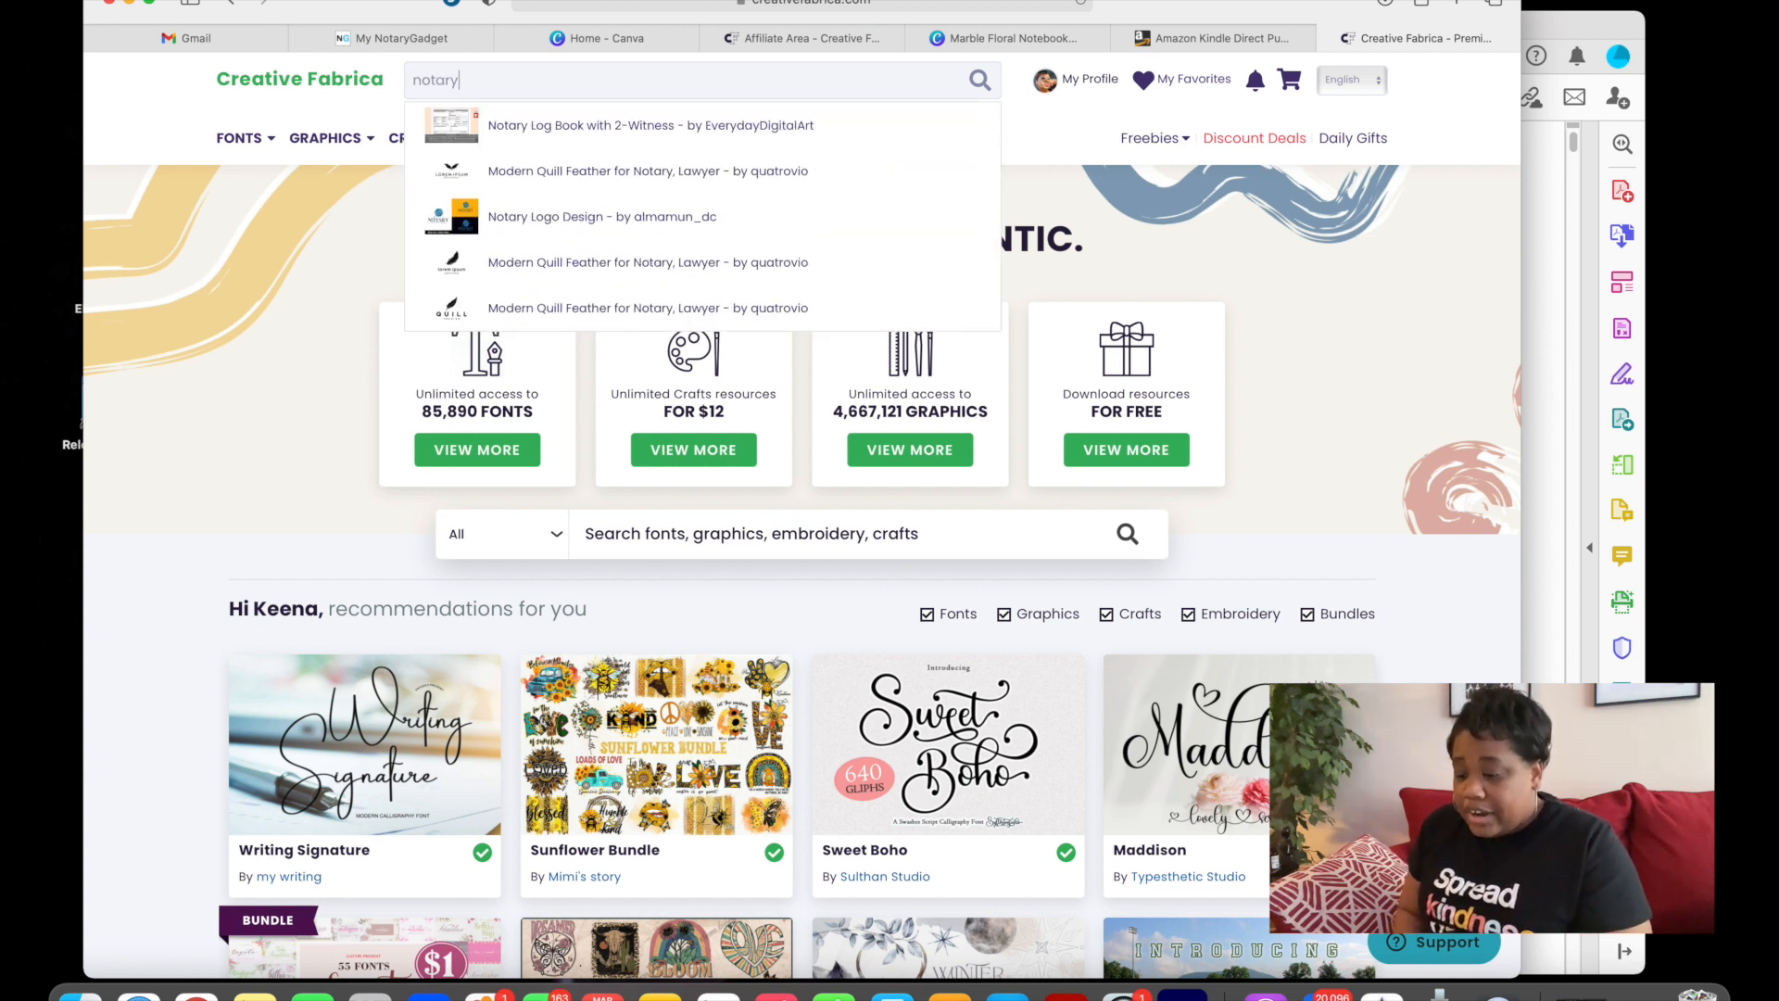
text( publ)
key(Return)
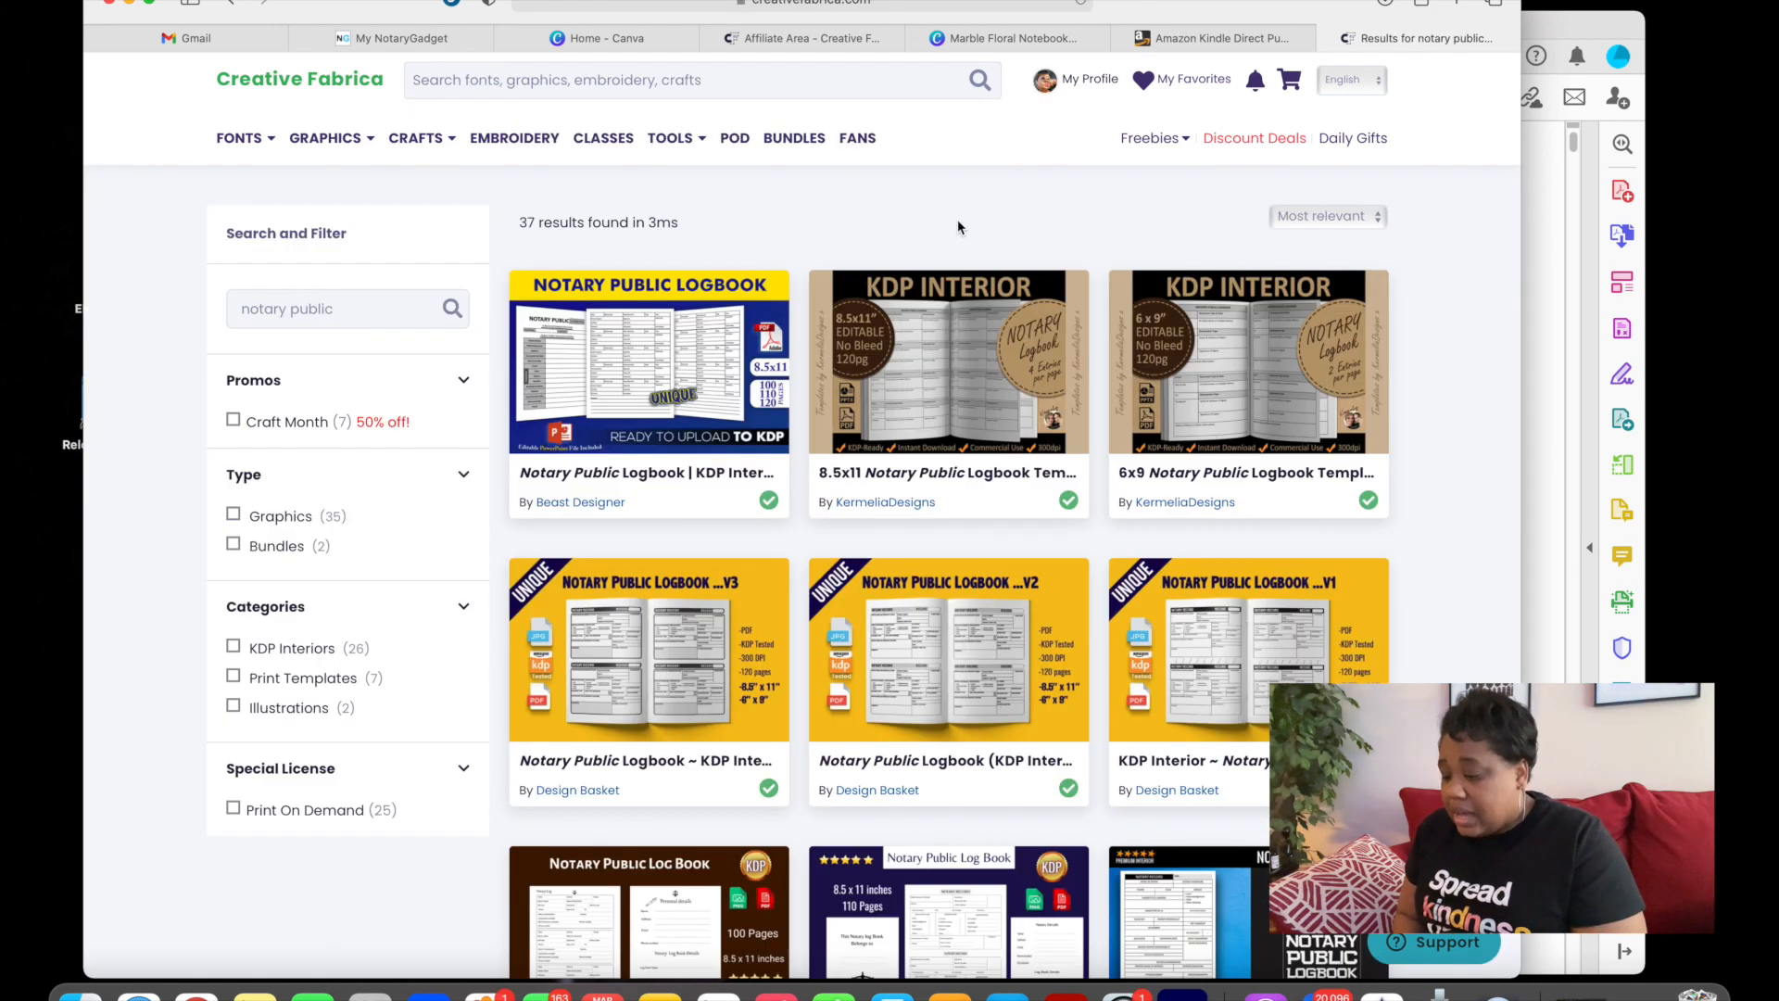
- Browse the whole notary public results page to examine the logbook interiors, template bundles, T-shirt designs and illustrations on offer
scroll(938, 598, down, 3)
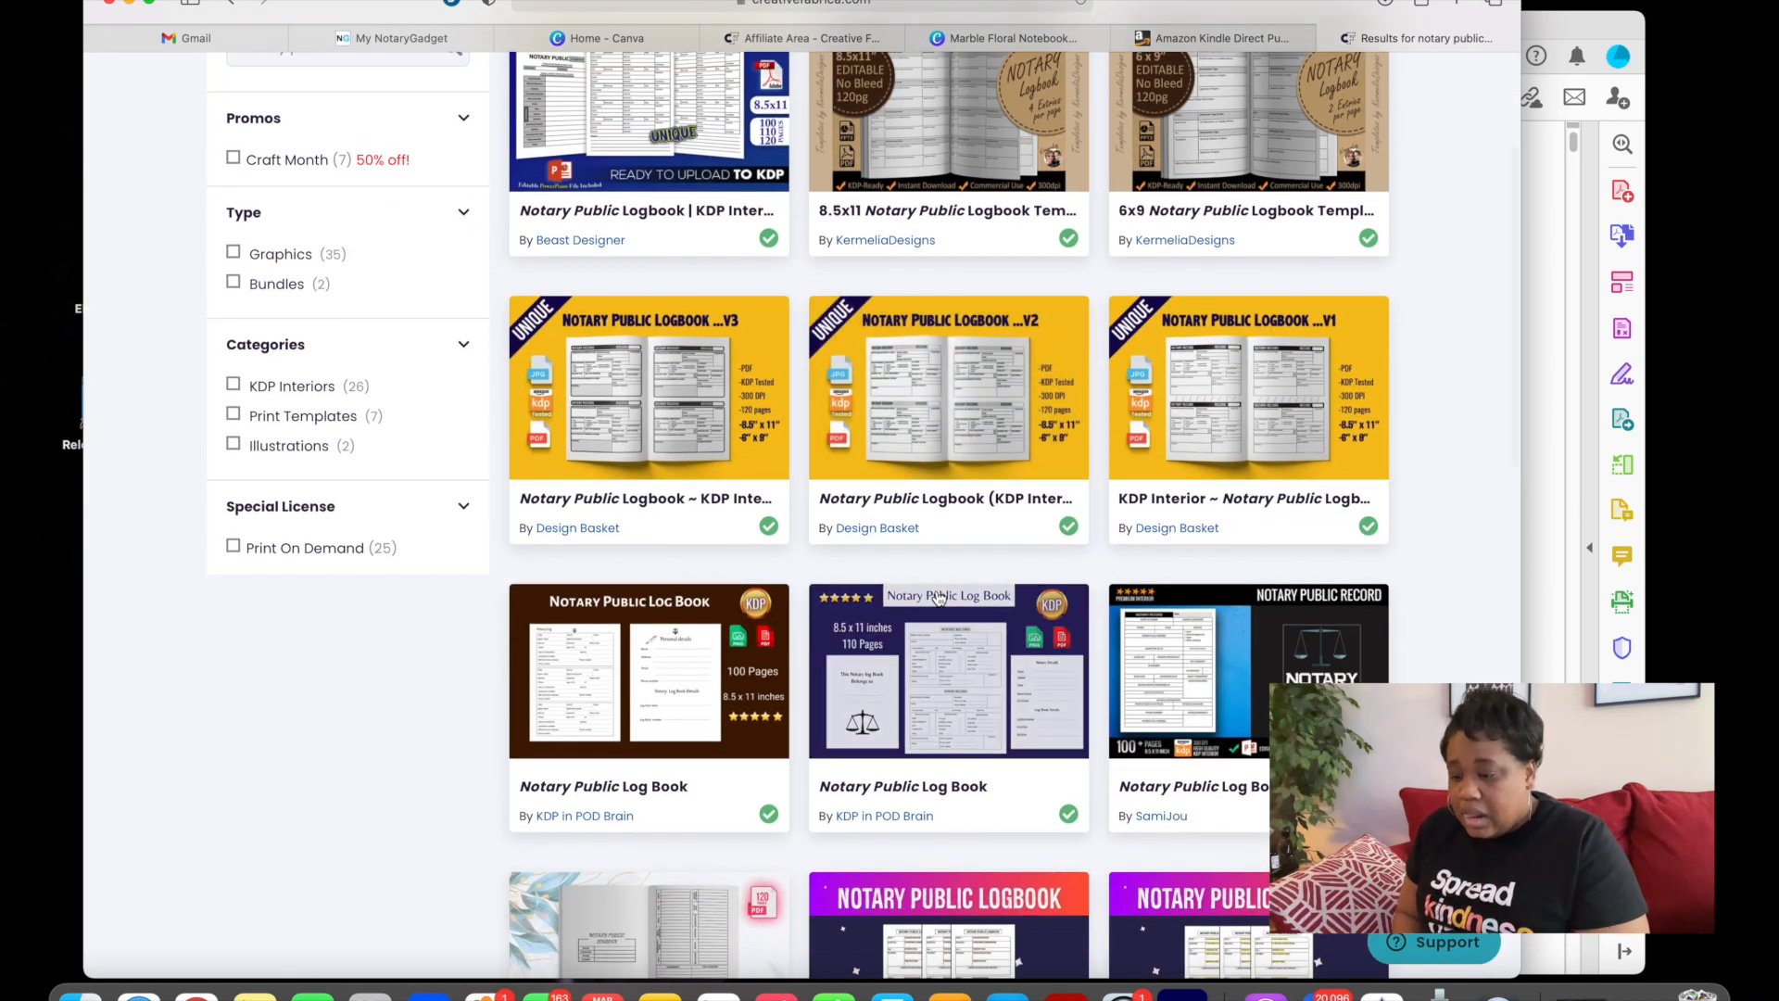
scroll(938, 597, down, 2)
scroll(937, 598, down, 5)
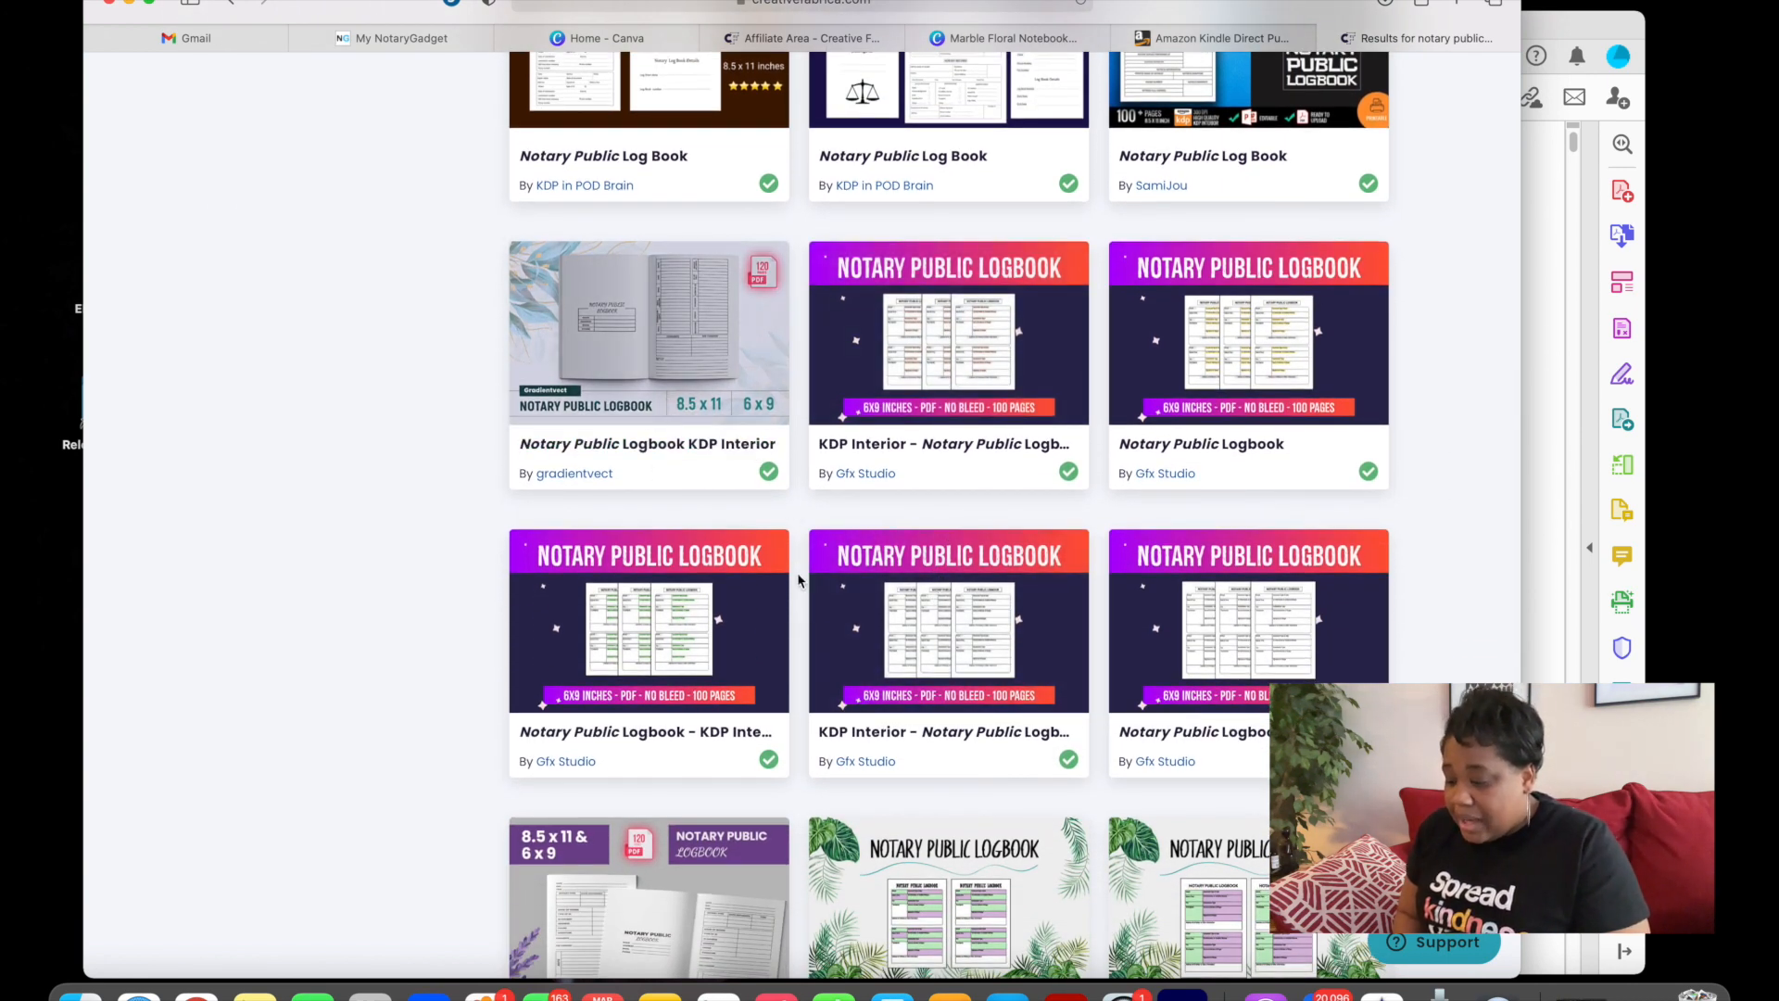
scroll(820, 648, down, 4)
scroll(820, 648, down, 6)
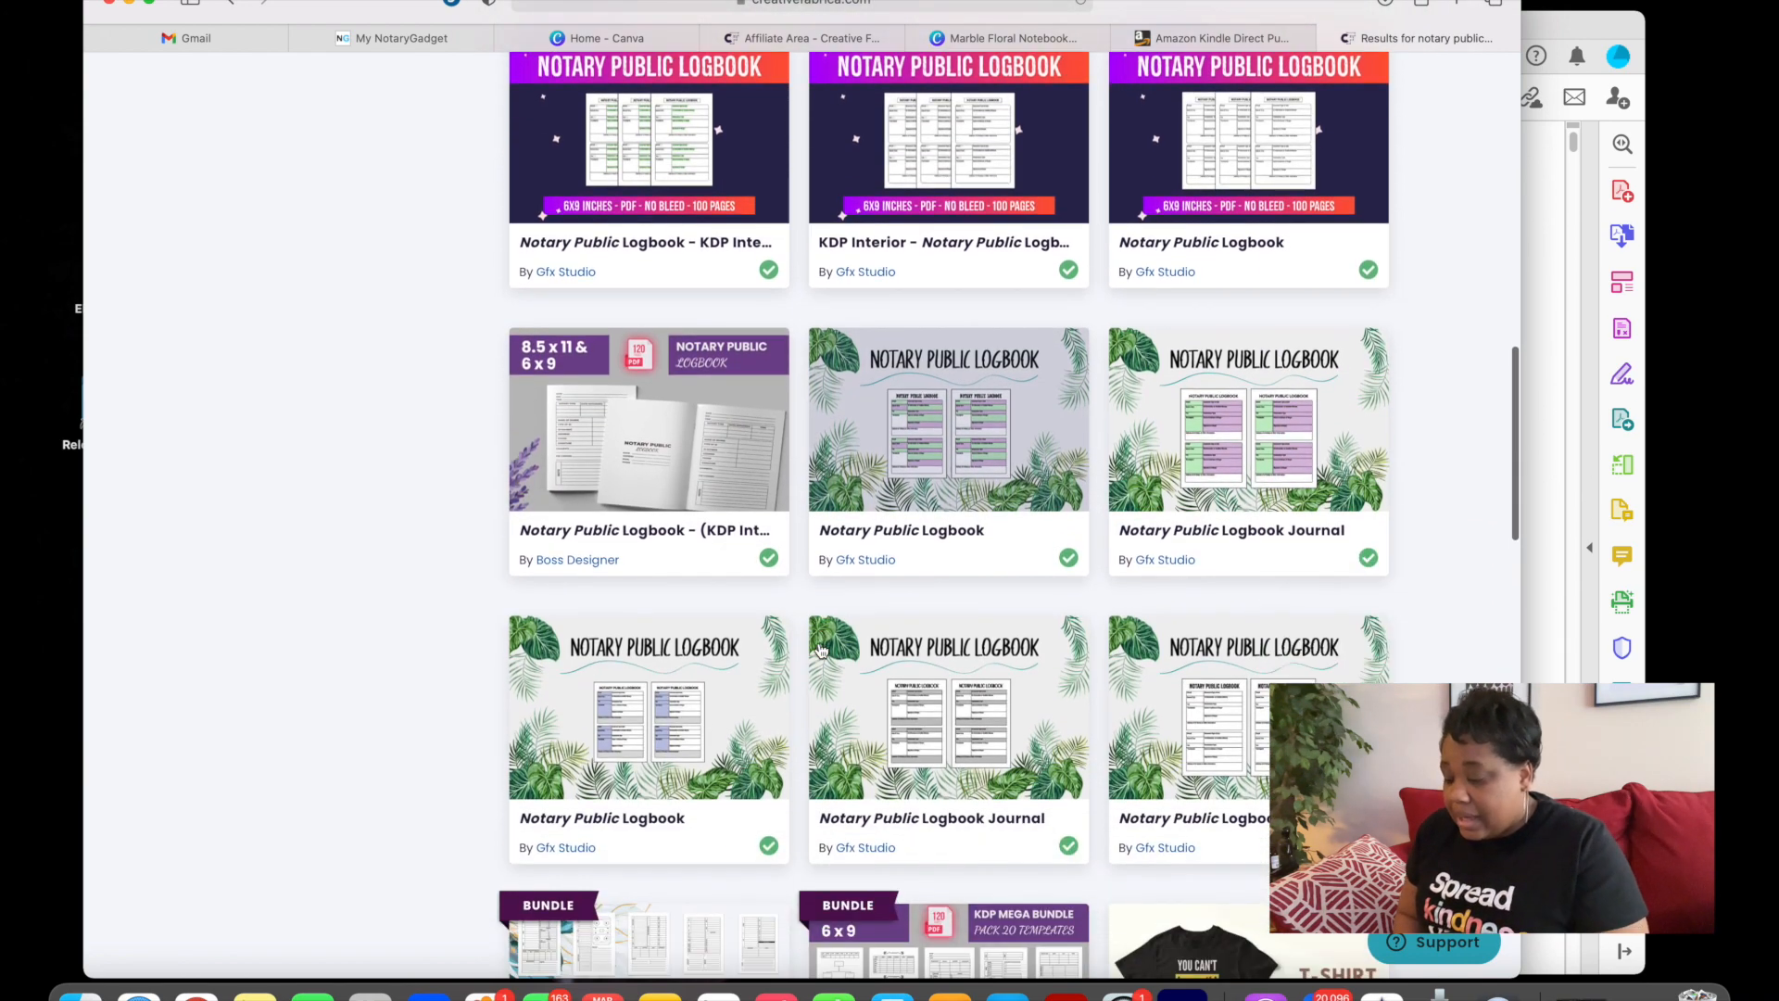
scroll(819, 648, down, 3)
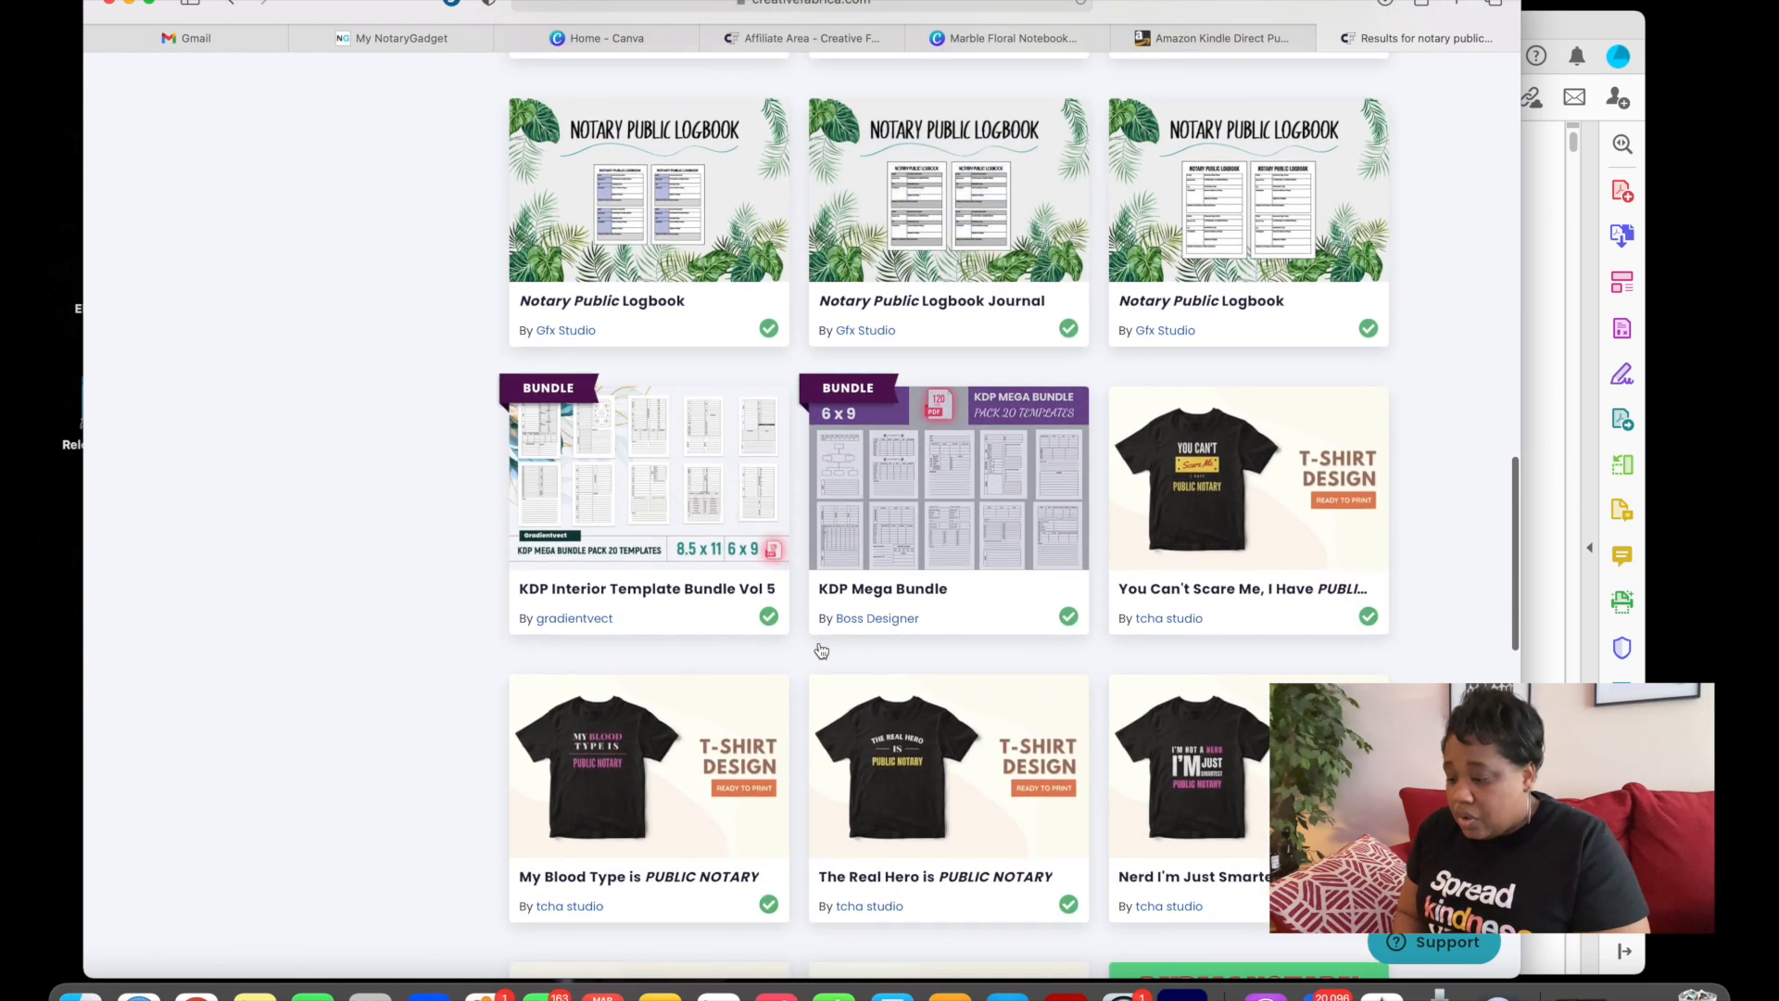
scroll(819, 648, up, 2)
scroll(821, 649, up, 2)
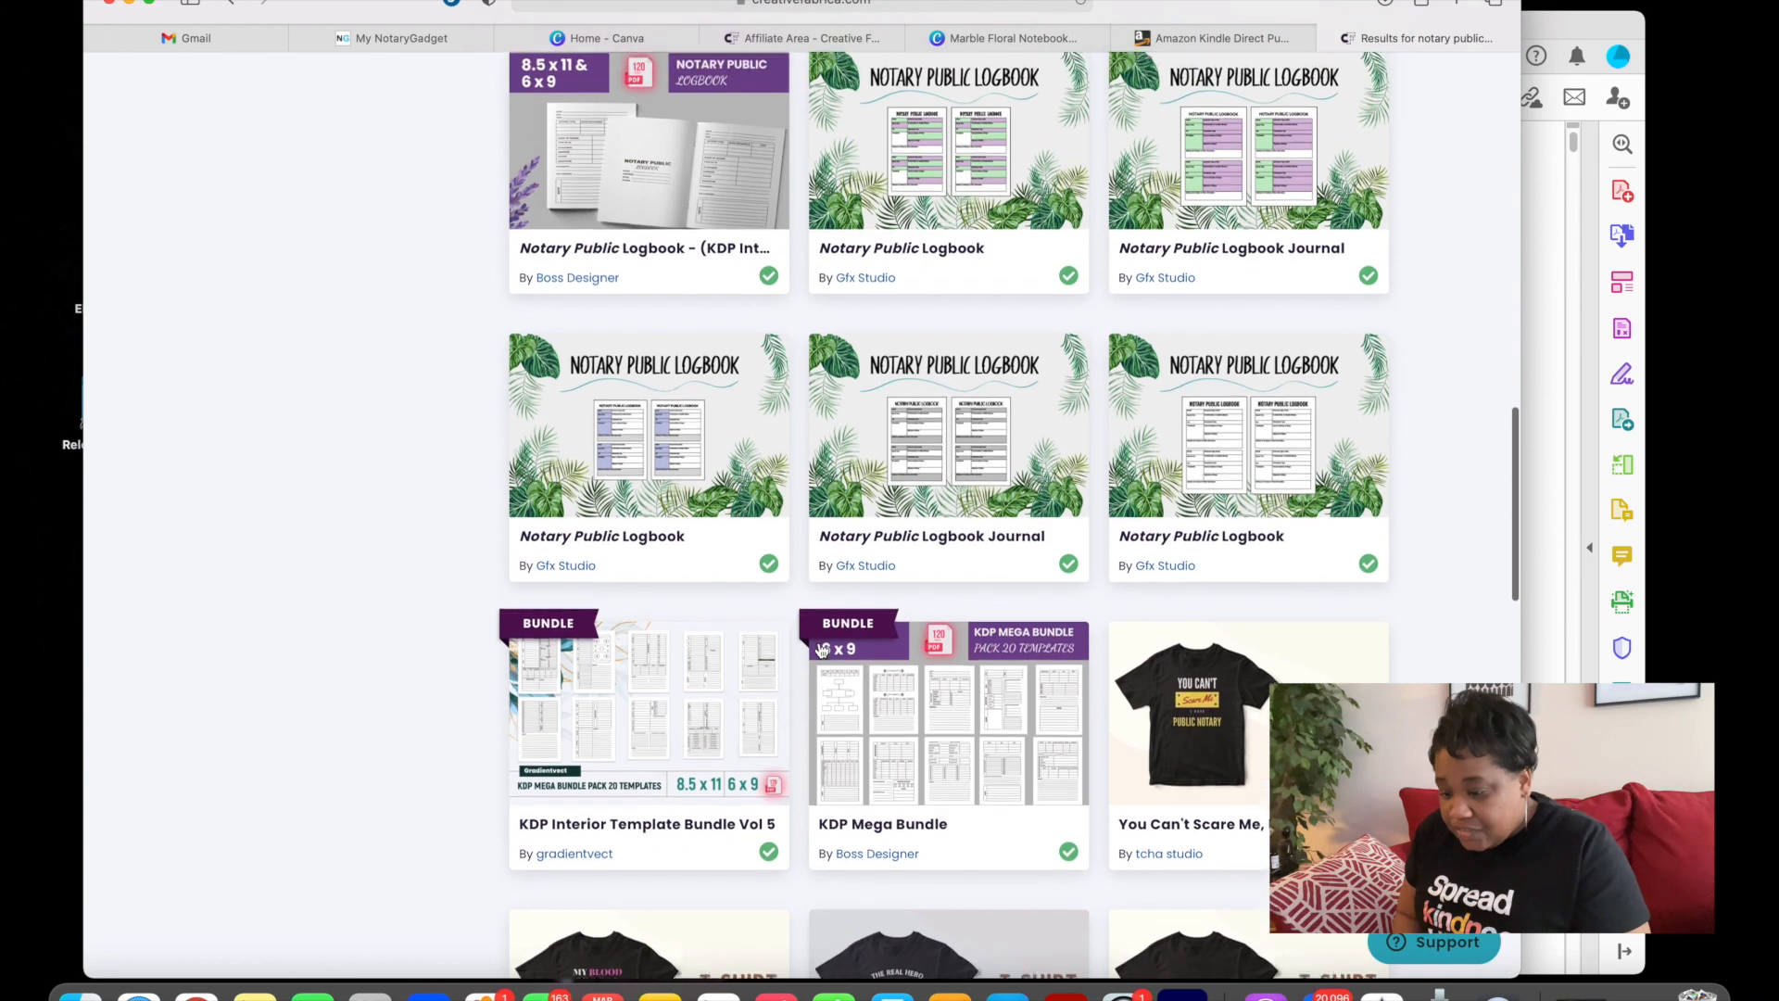
scroll(819, 649, down, 6)
scroll(819, 649, down, 1)
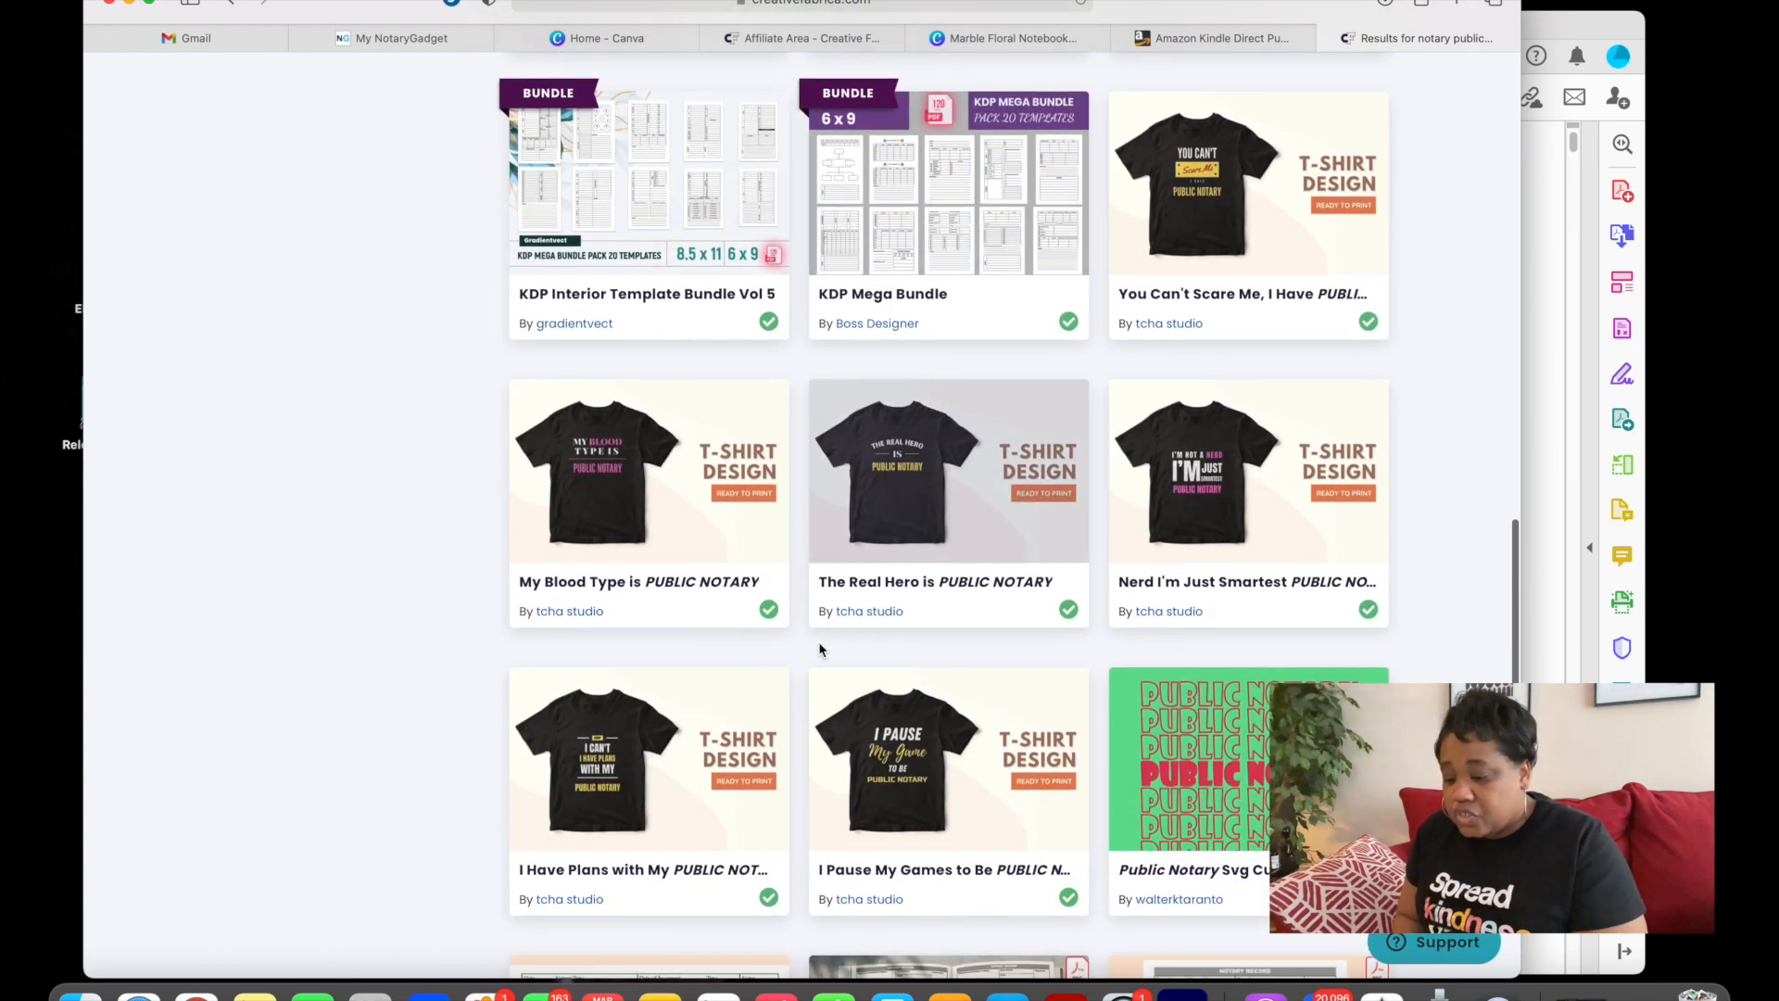
scroll(819, 649, down, 8)
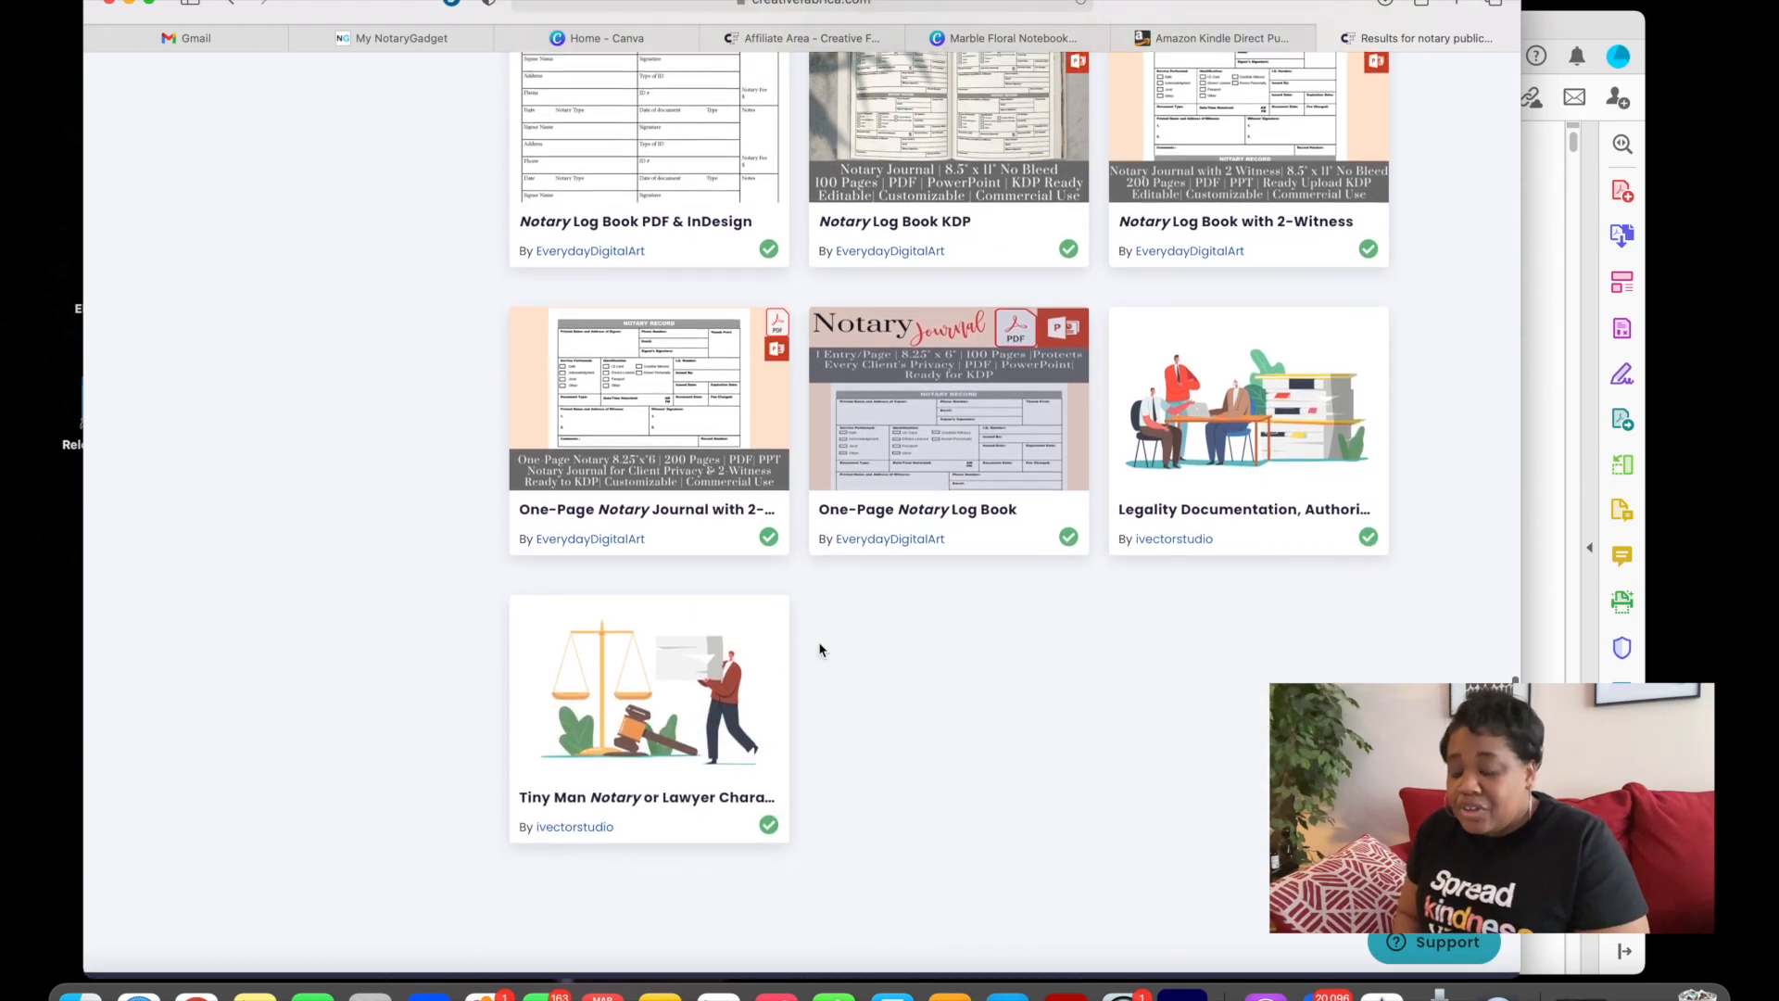
scroll(819, 649, up, 12)
scroll(819, 648, up, 15)
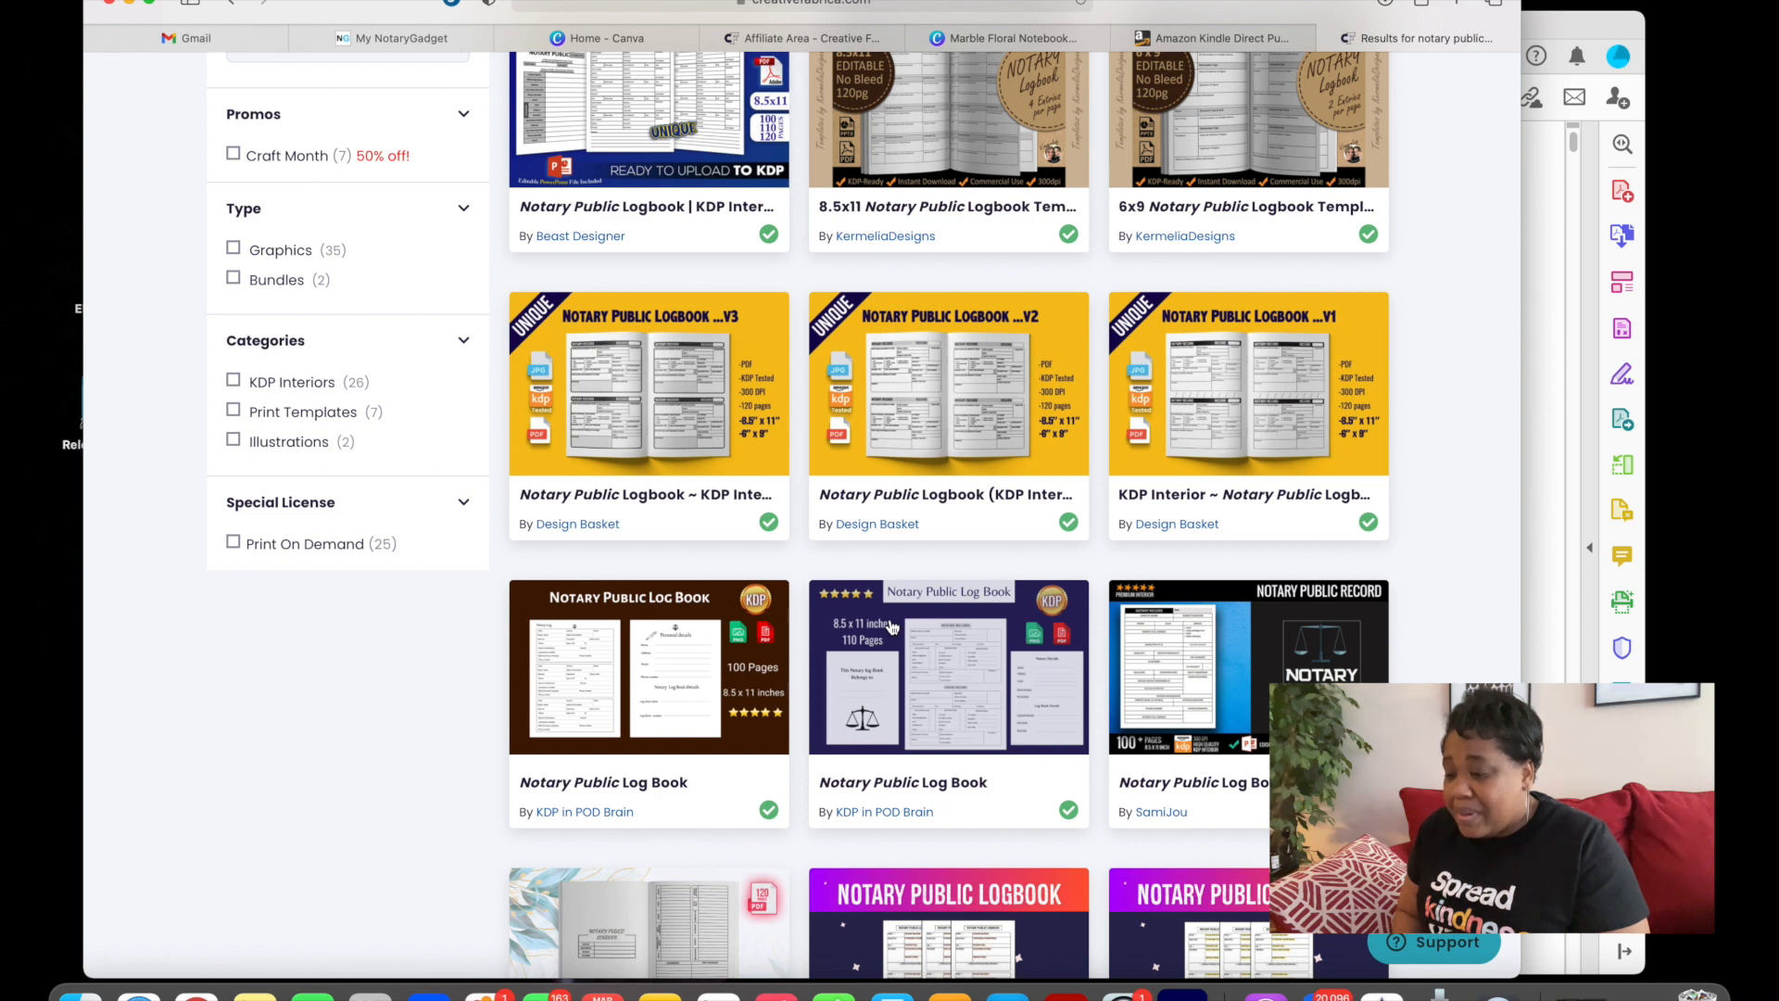
scroll(891, 627, up, 5)
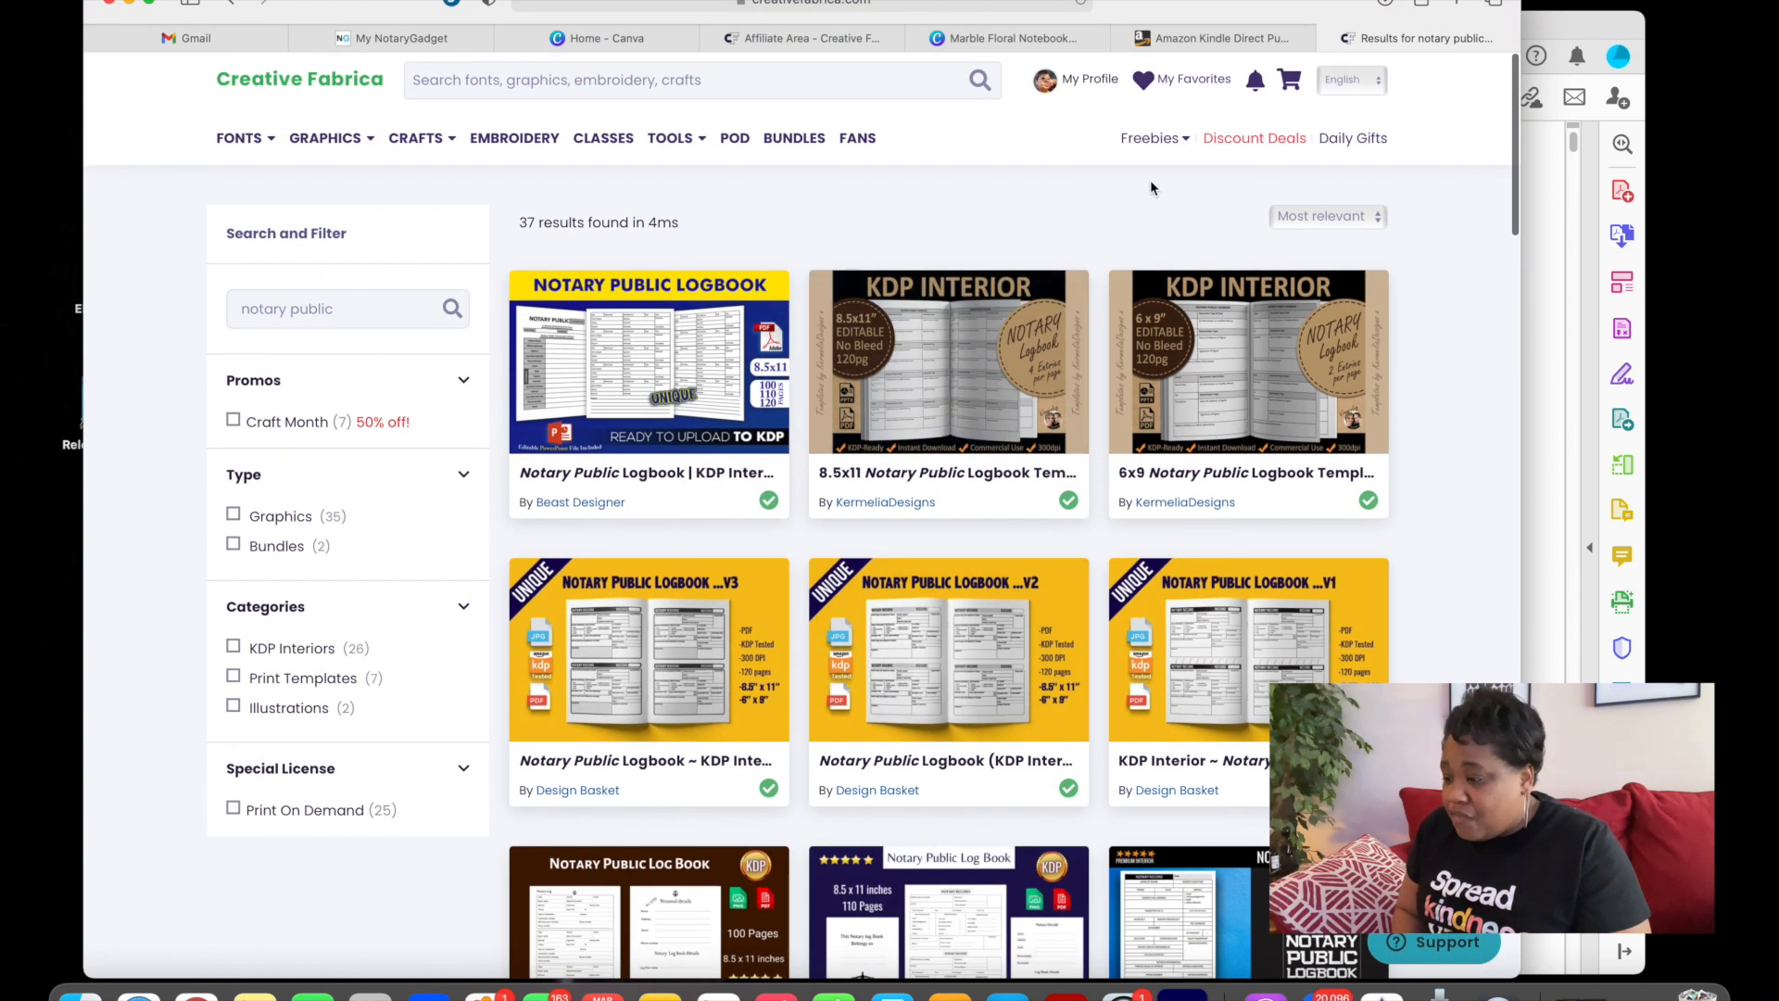
- View the Creative Fabrica affiliate area briefly and return to the notary public results to look over the T-shirt and log book designs
mouse_move(1153, 164)
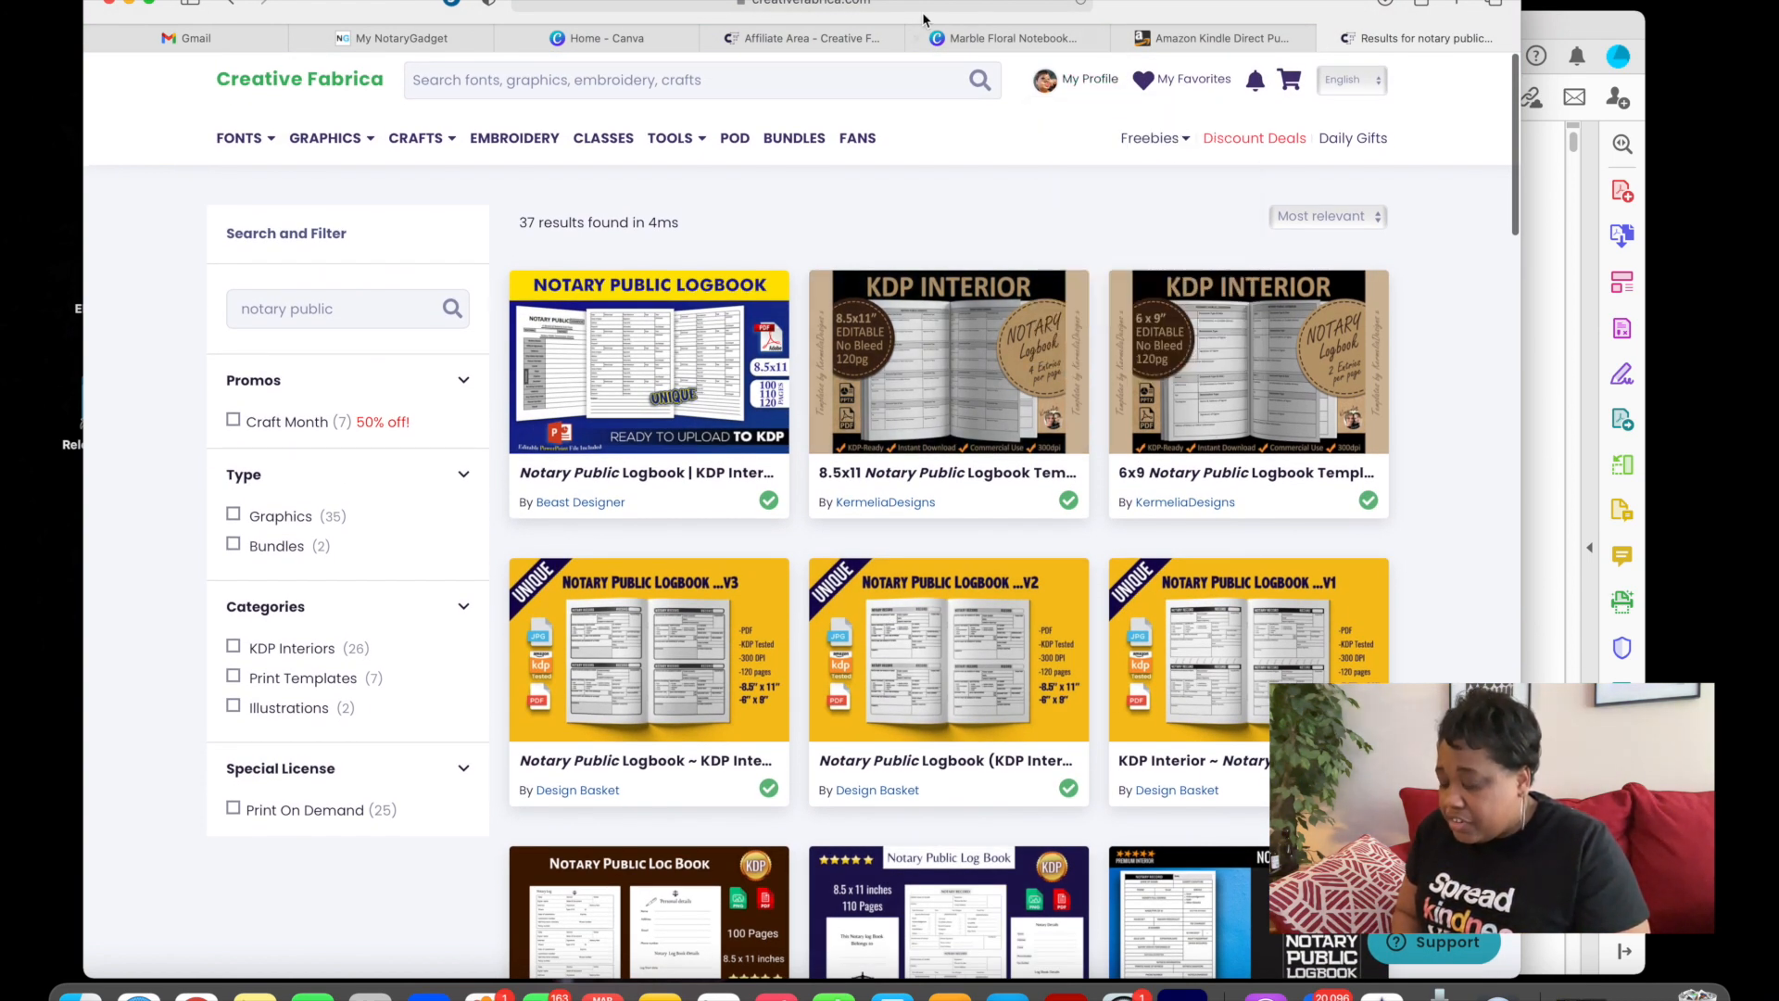
click(847, 35)
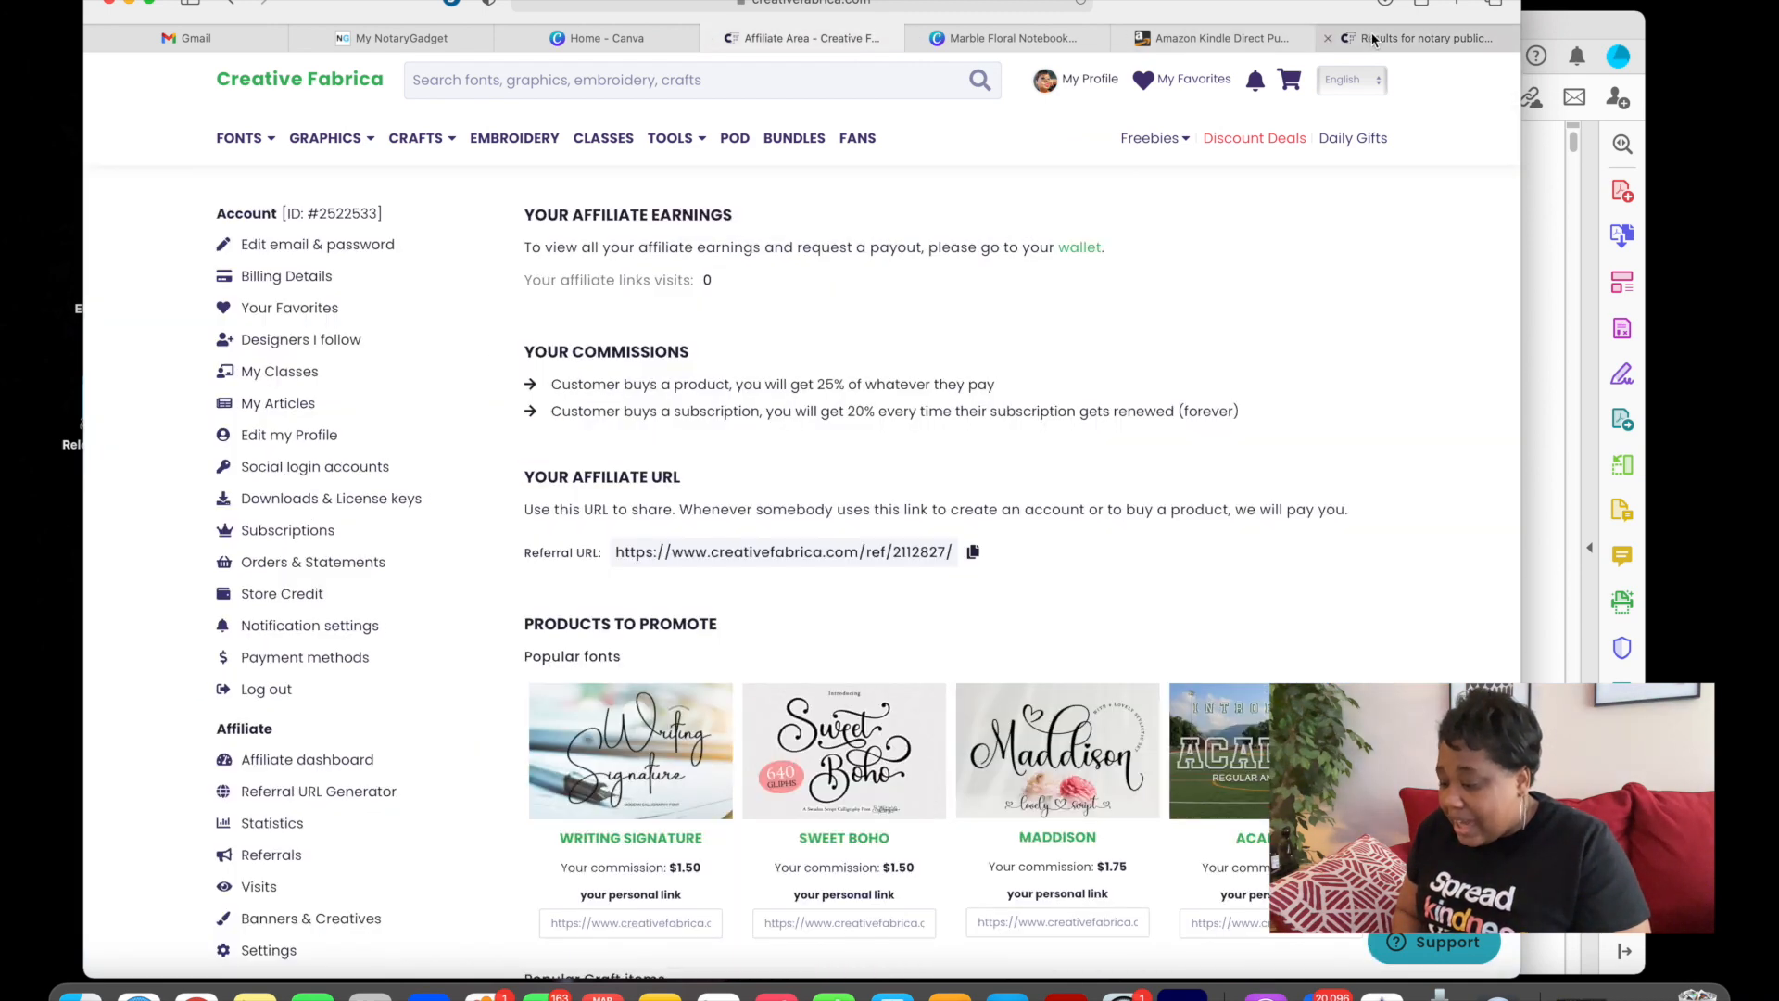
click(1417, 38)
scroll(1181, 408, down, 15)
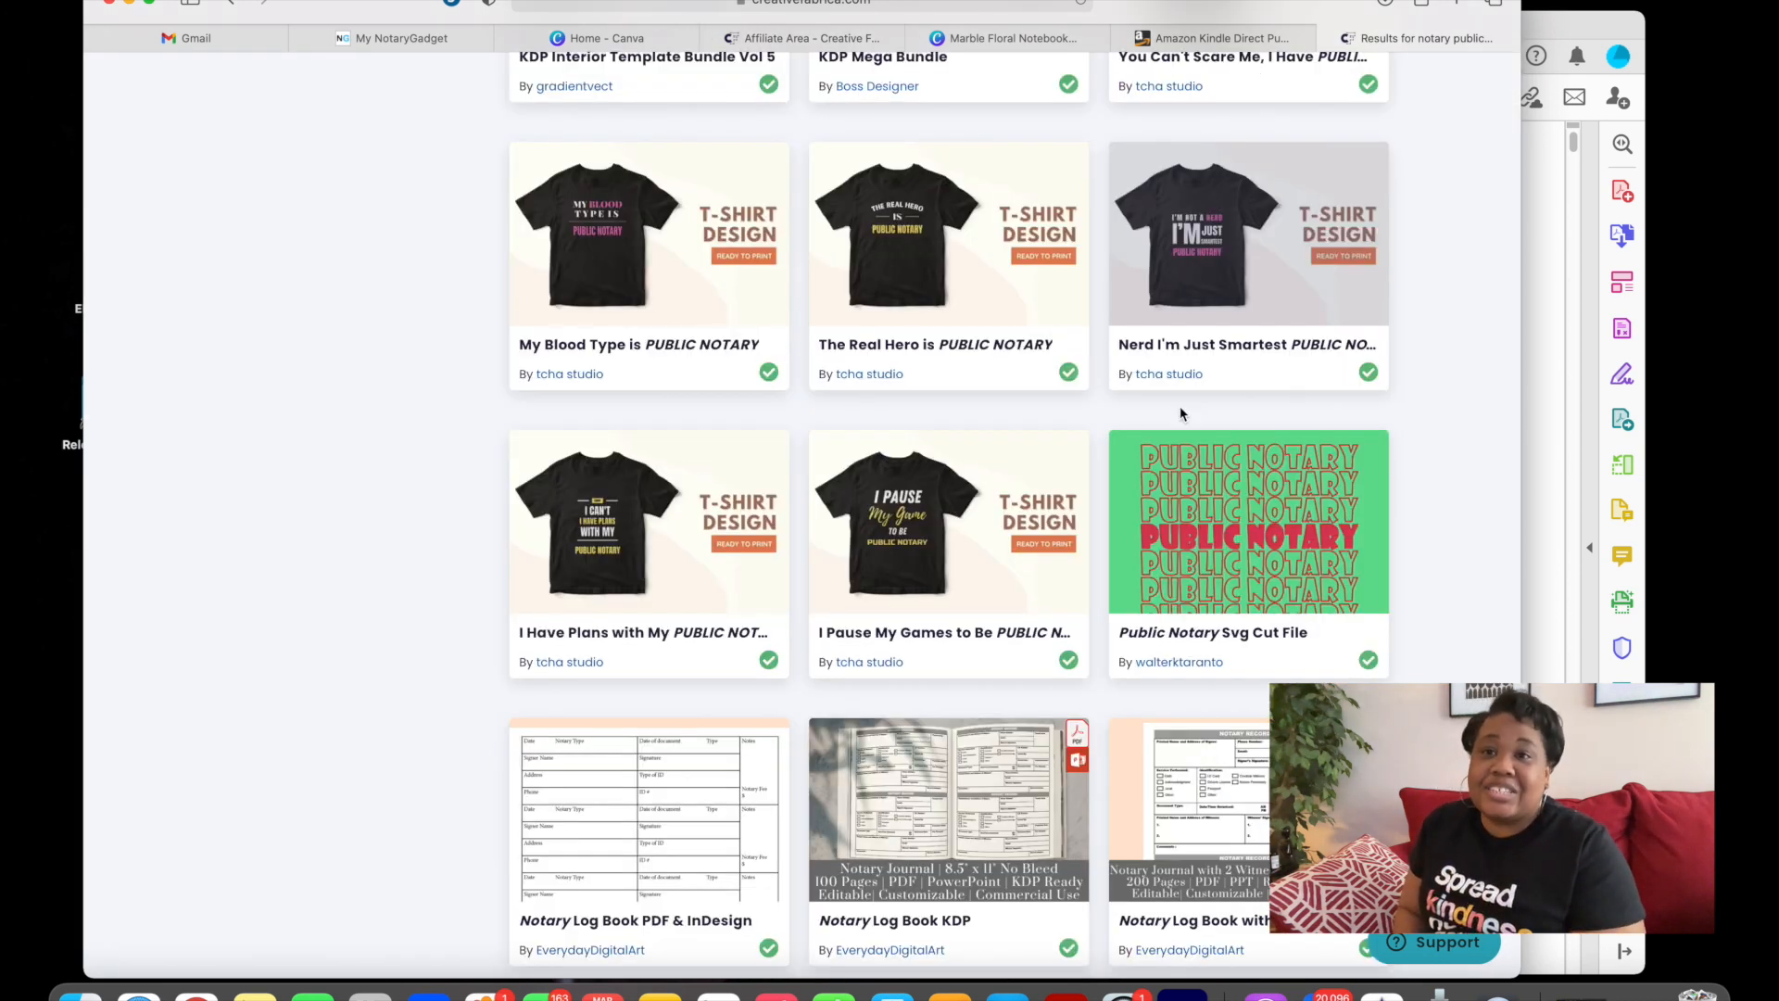